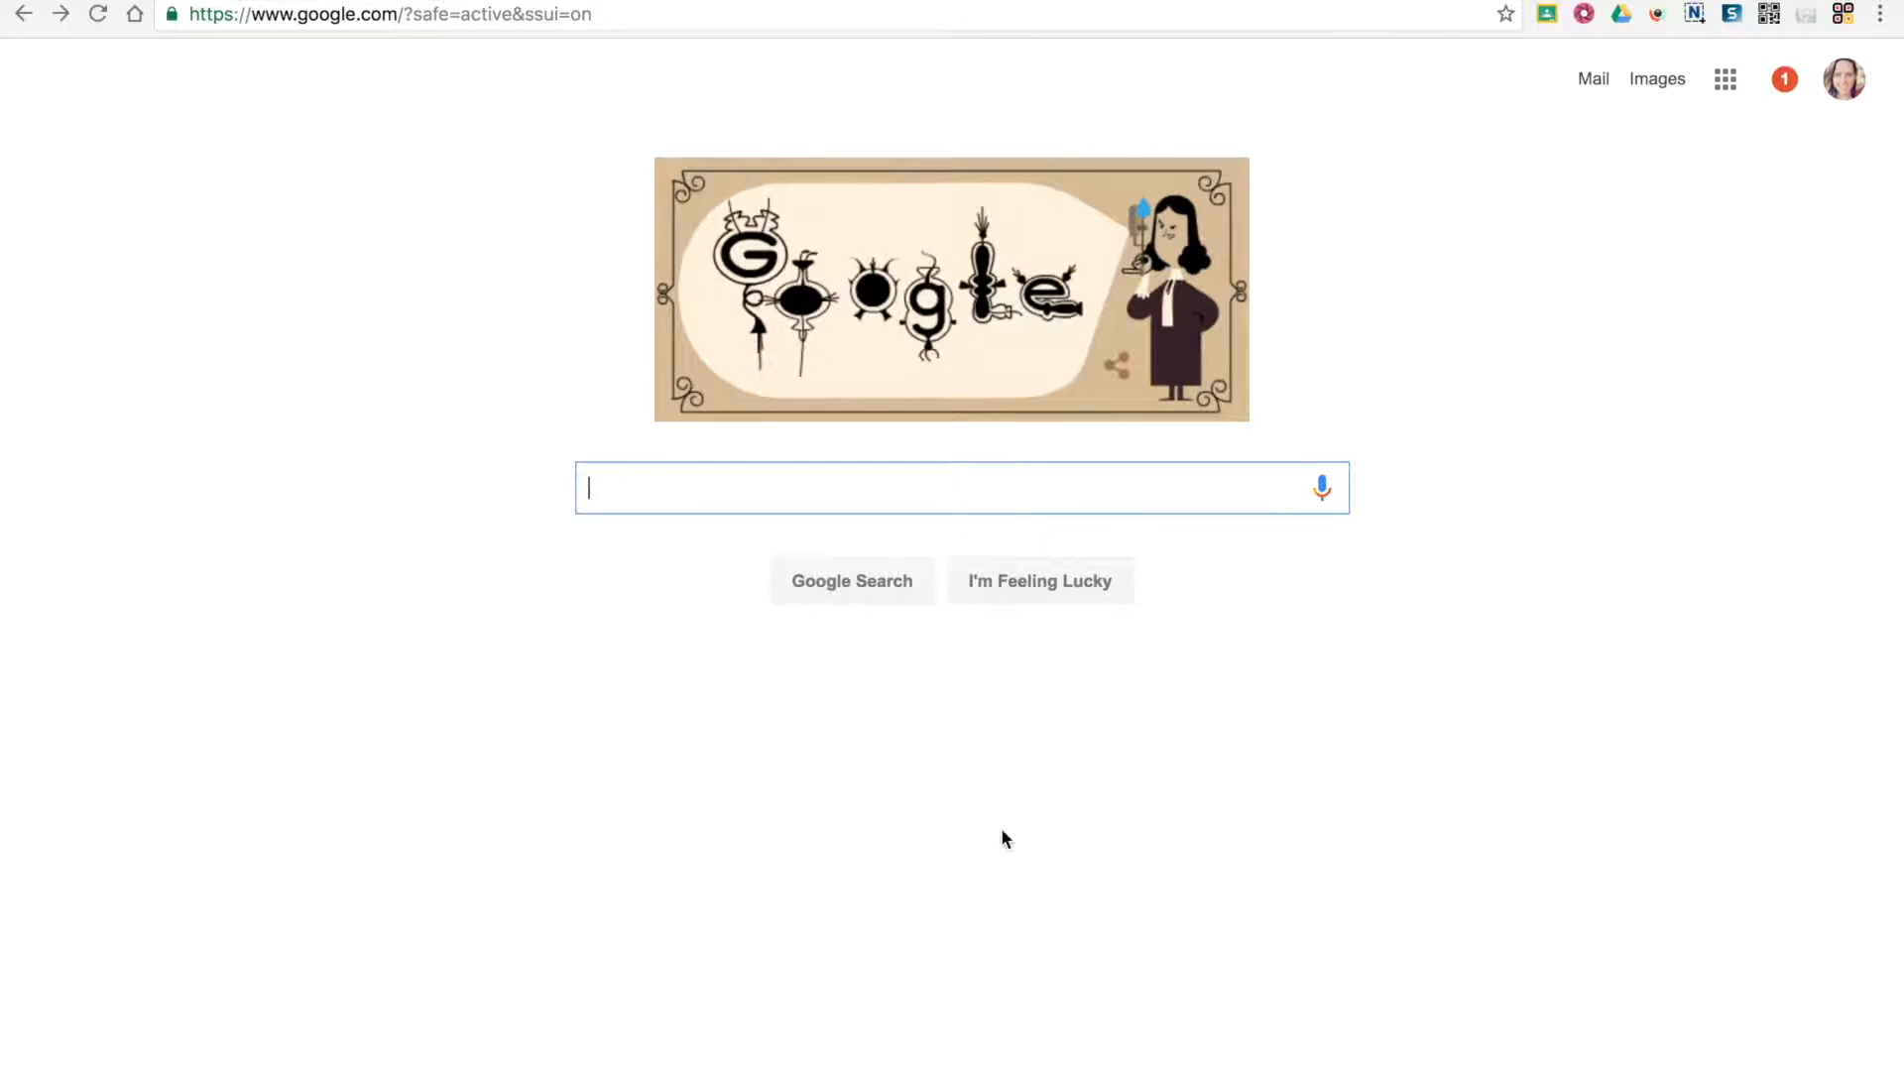
Go to Google Drive at drive.google.com
click(337, 47)
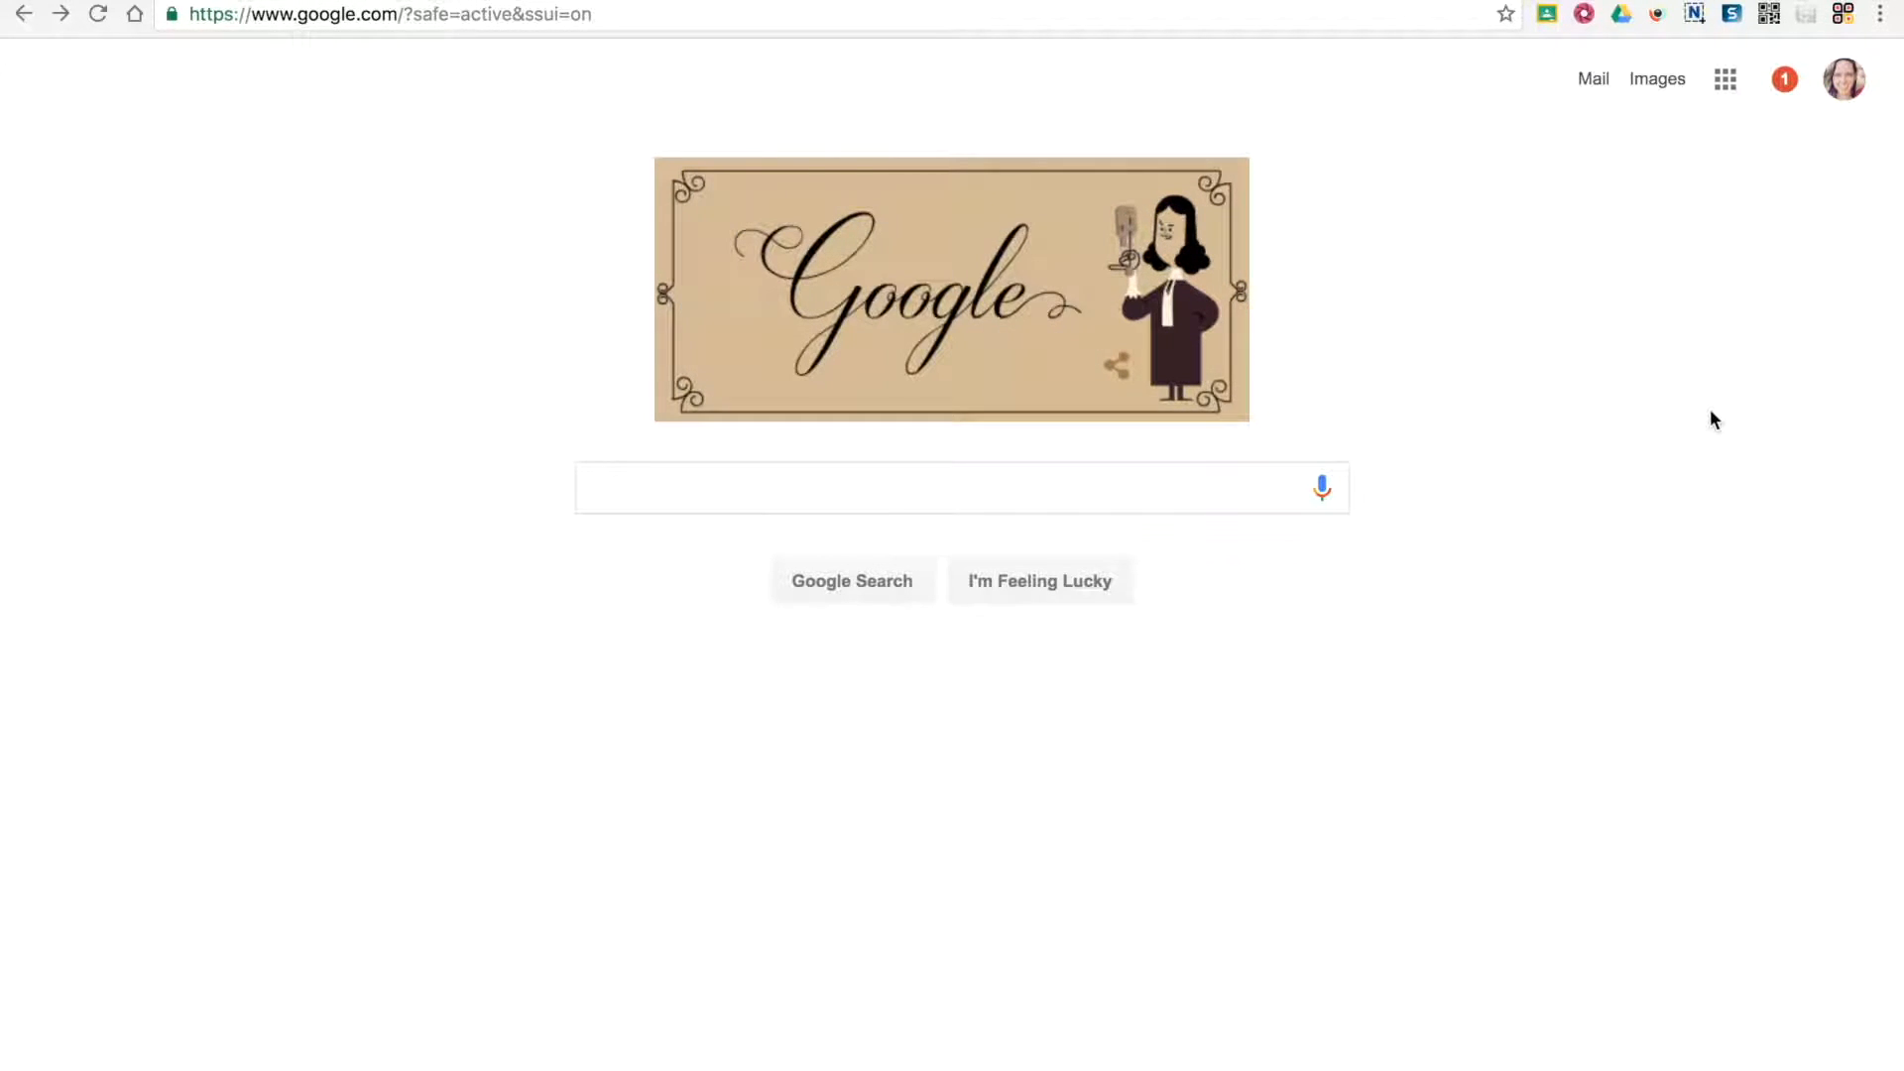
click(1725, 82)
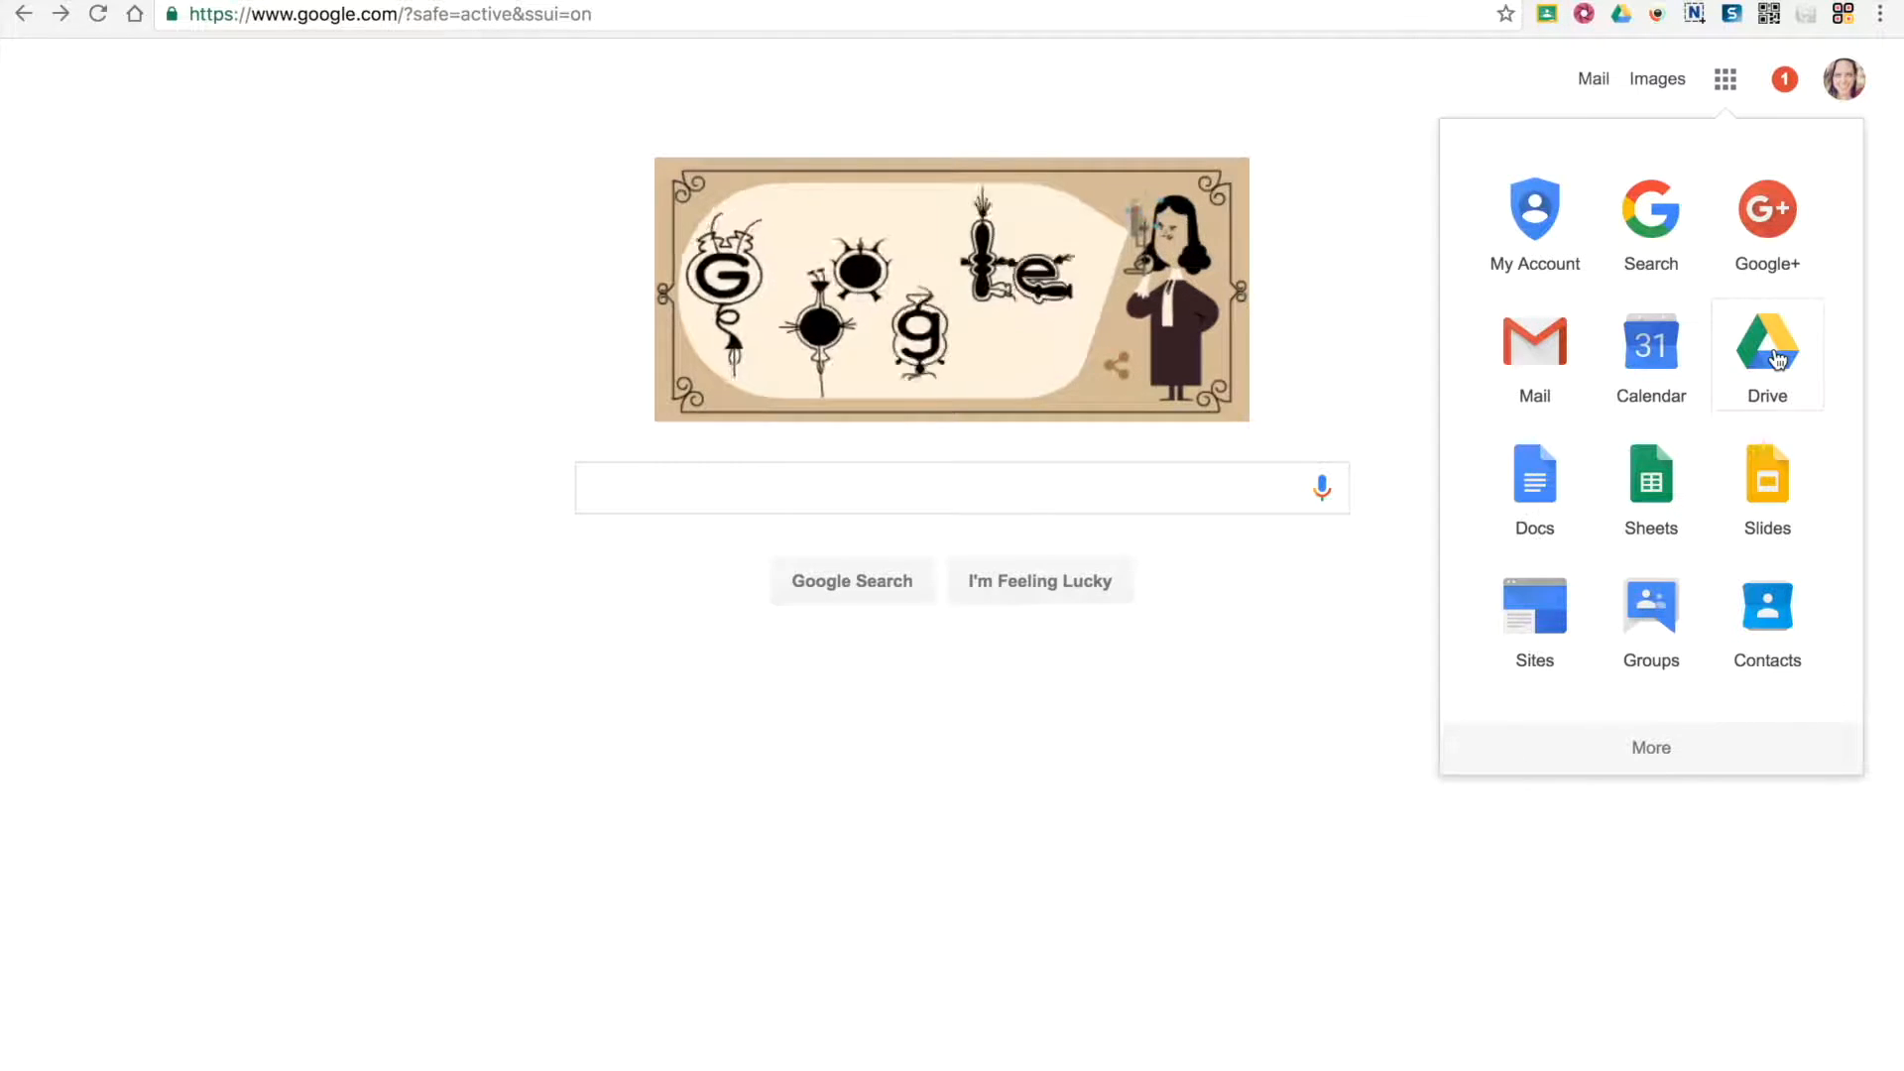
click(269, 17)
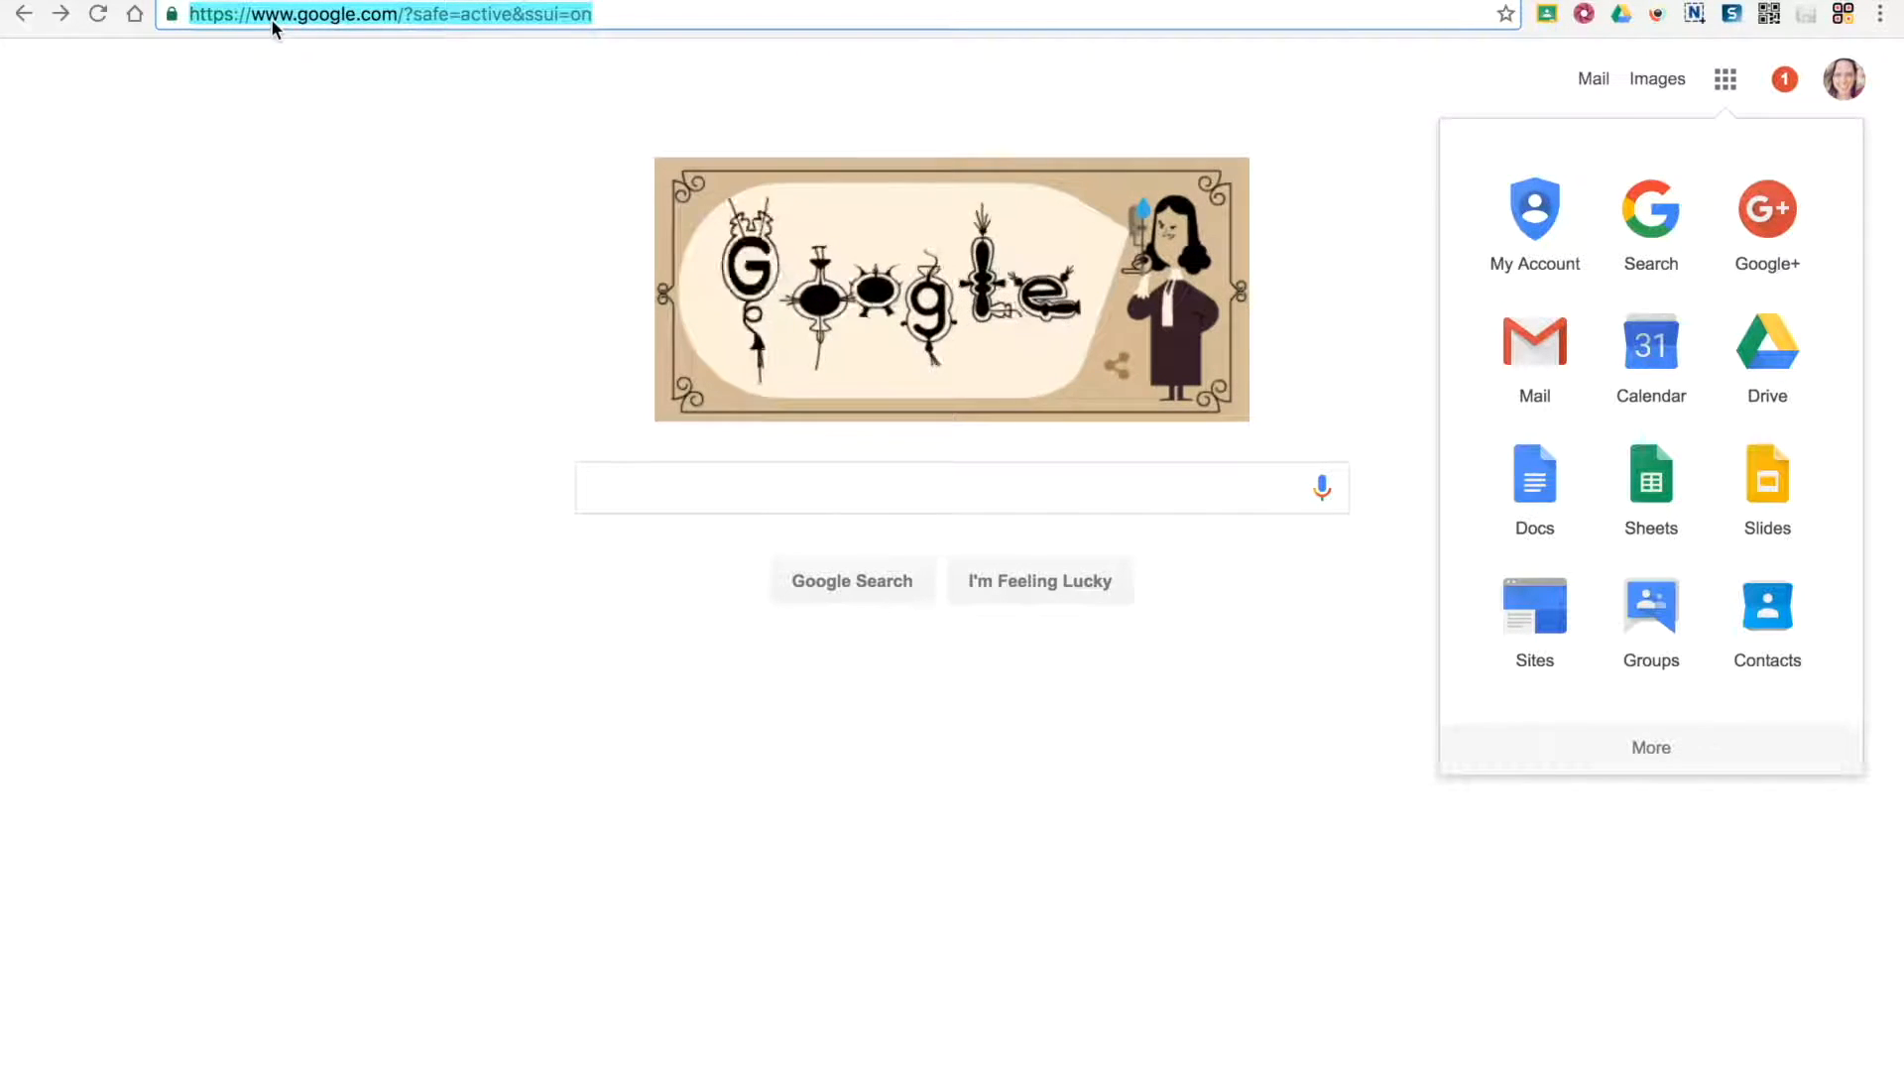
text(drive.google.com)
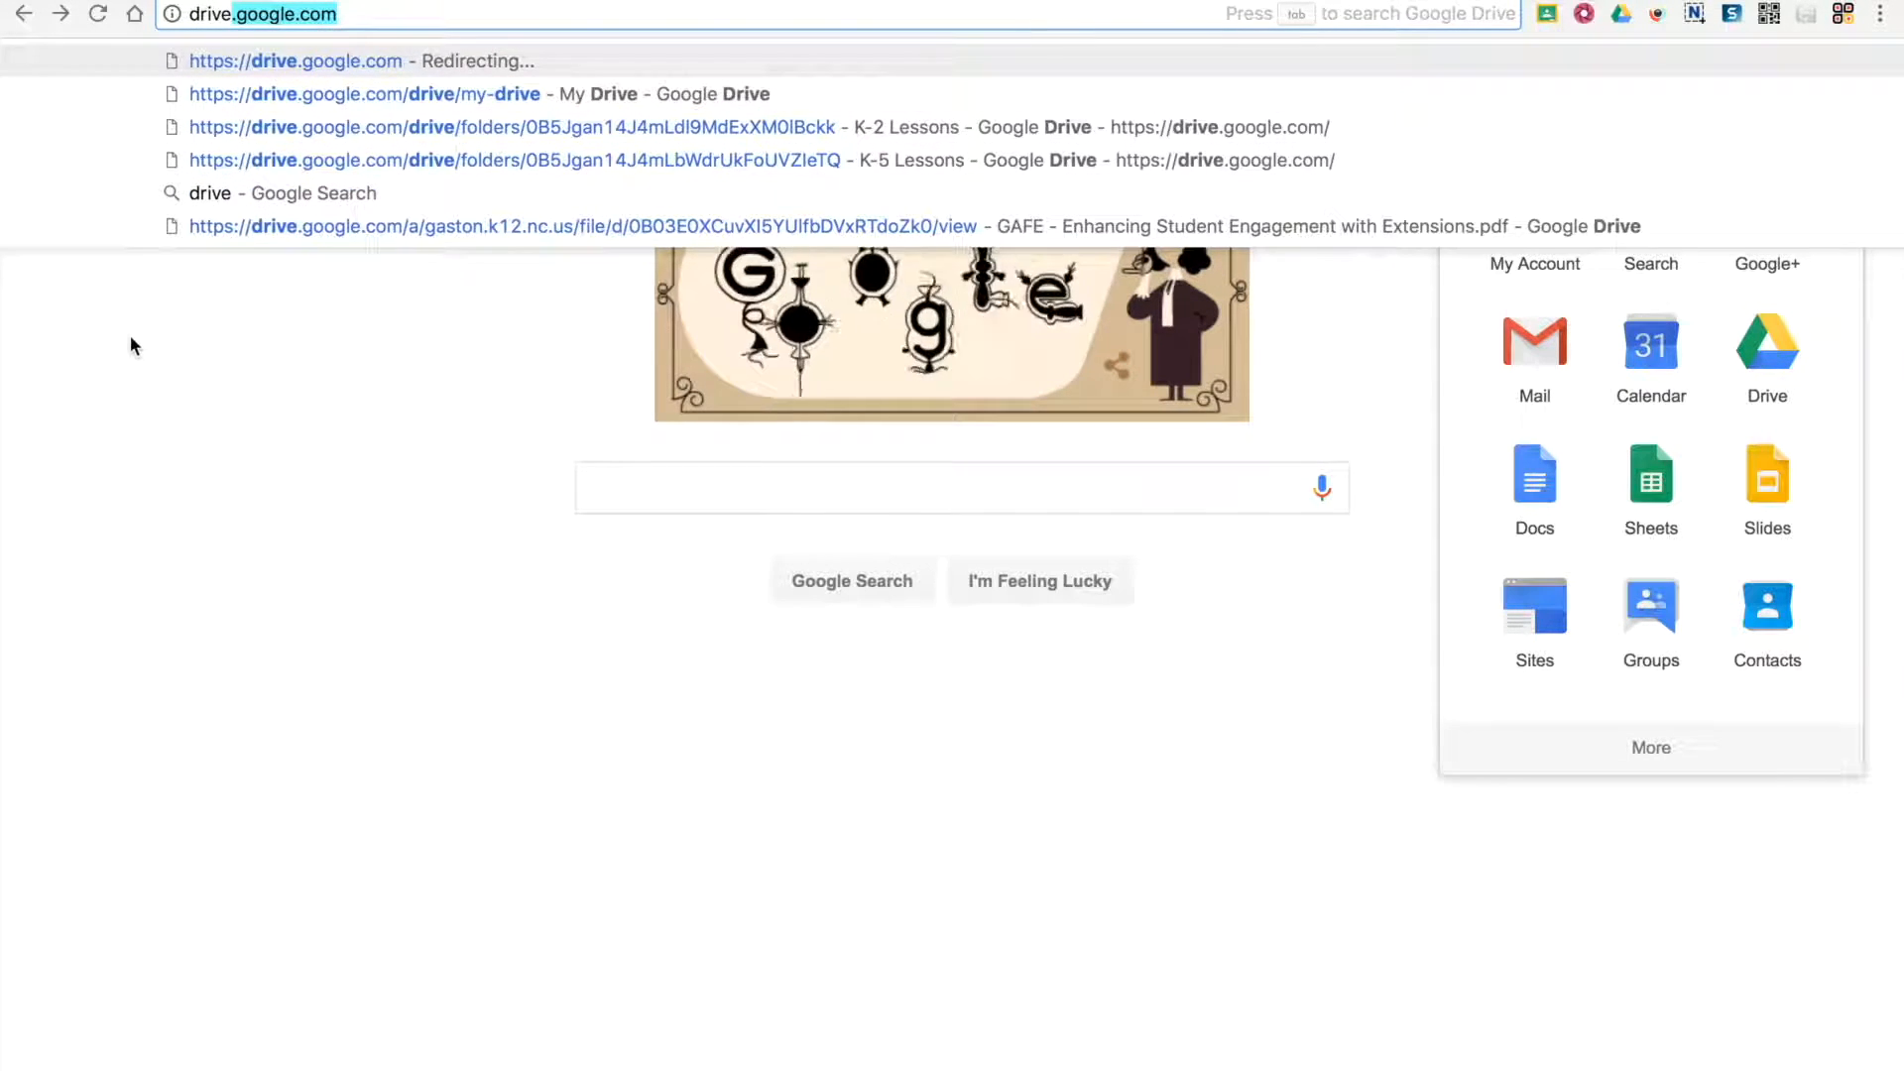
key(Return)
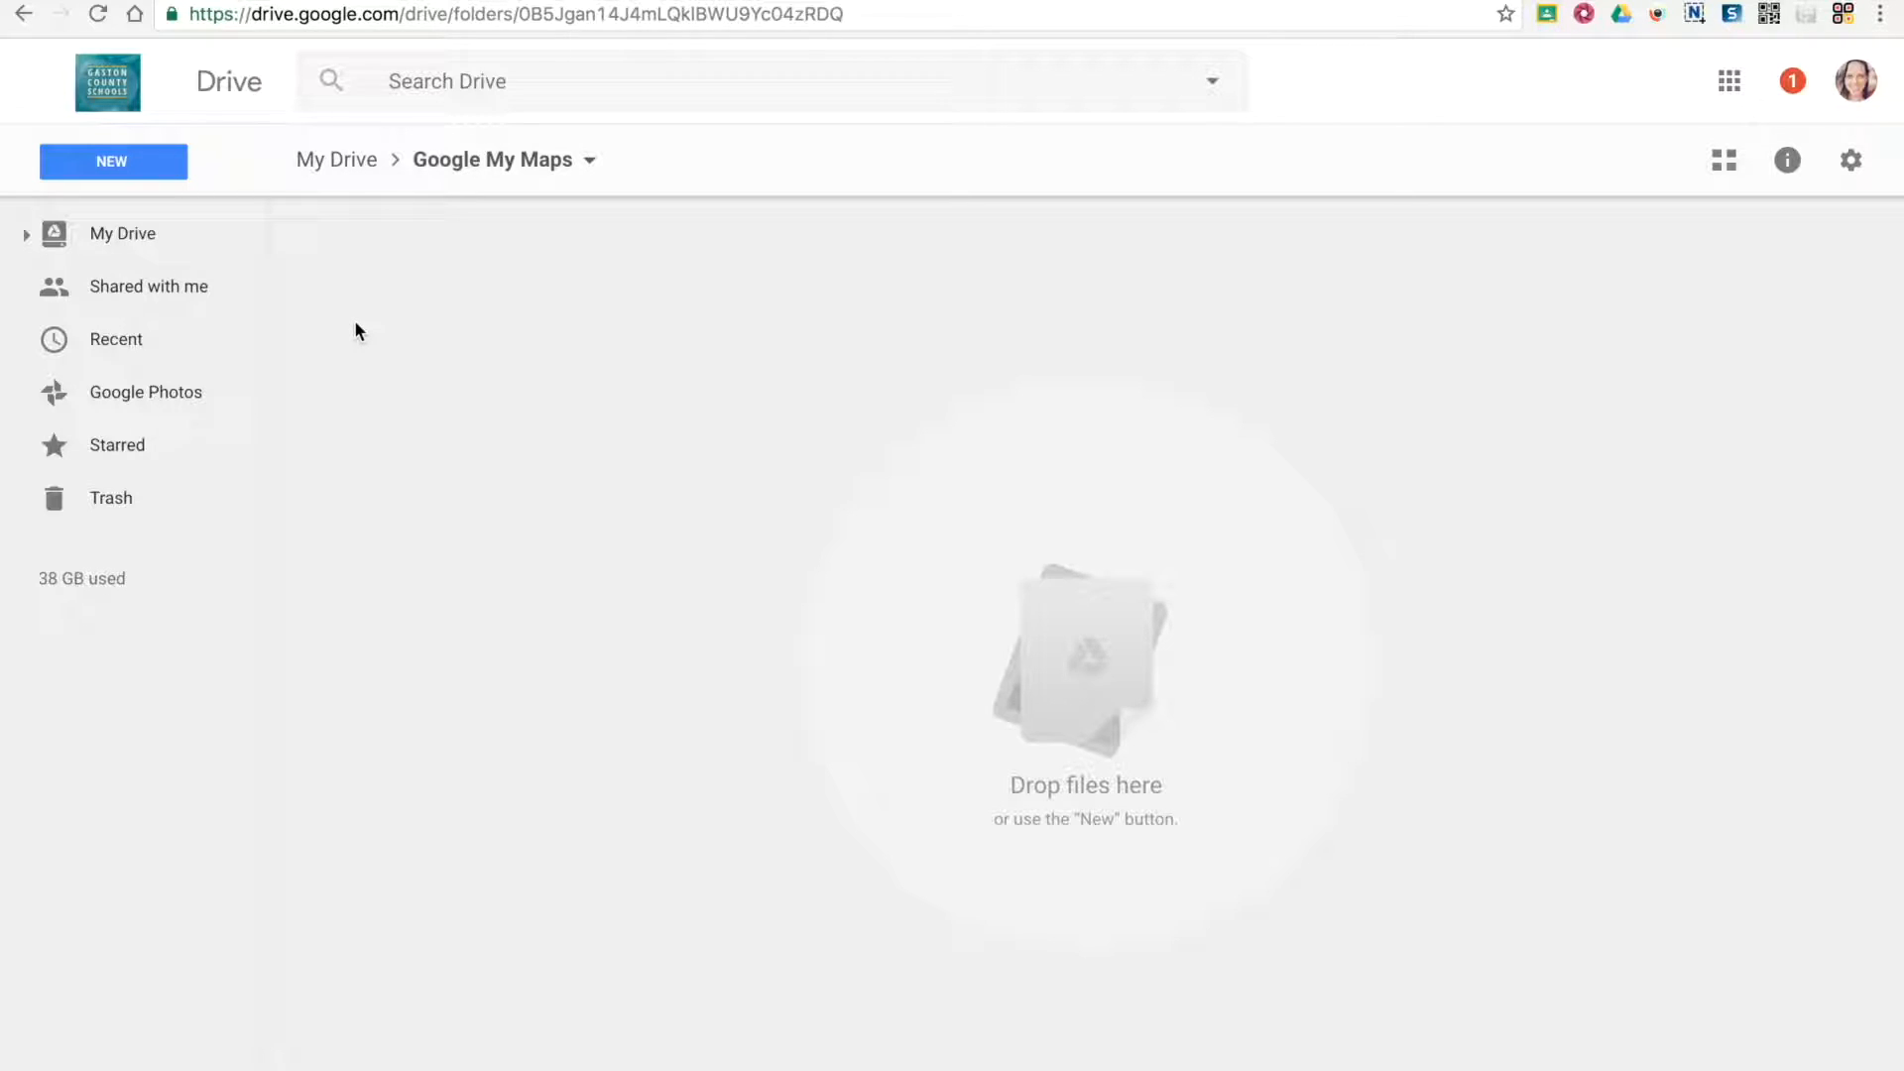
Create a new Google My Maps map in the Google My Maps folder
click(110, 164)
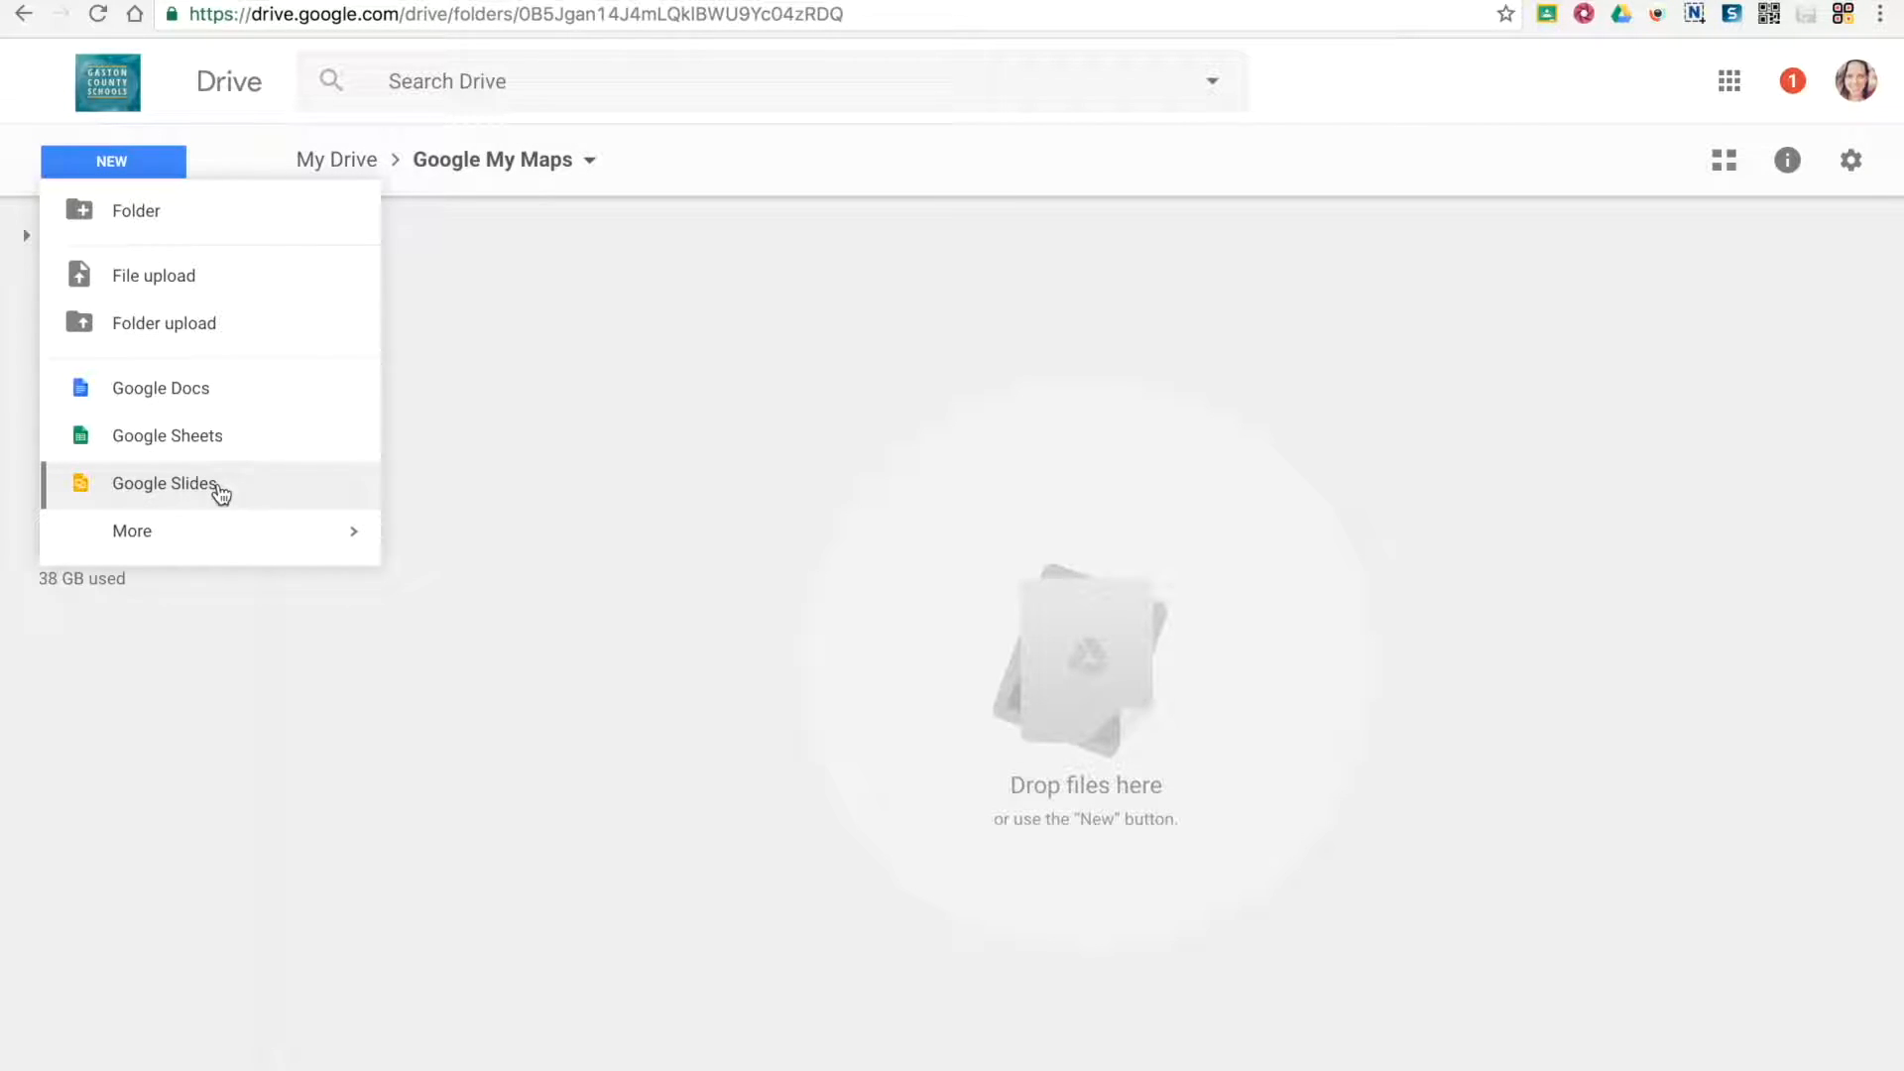
mouse_move(225, 537)
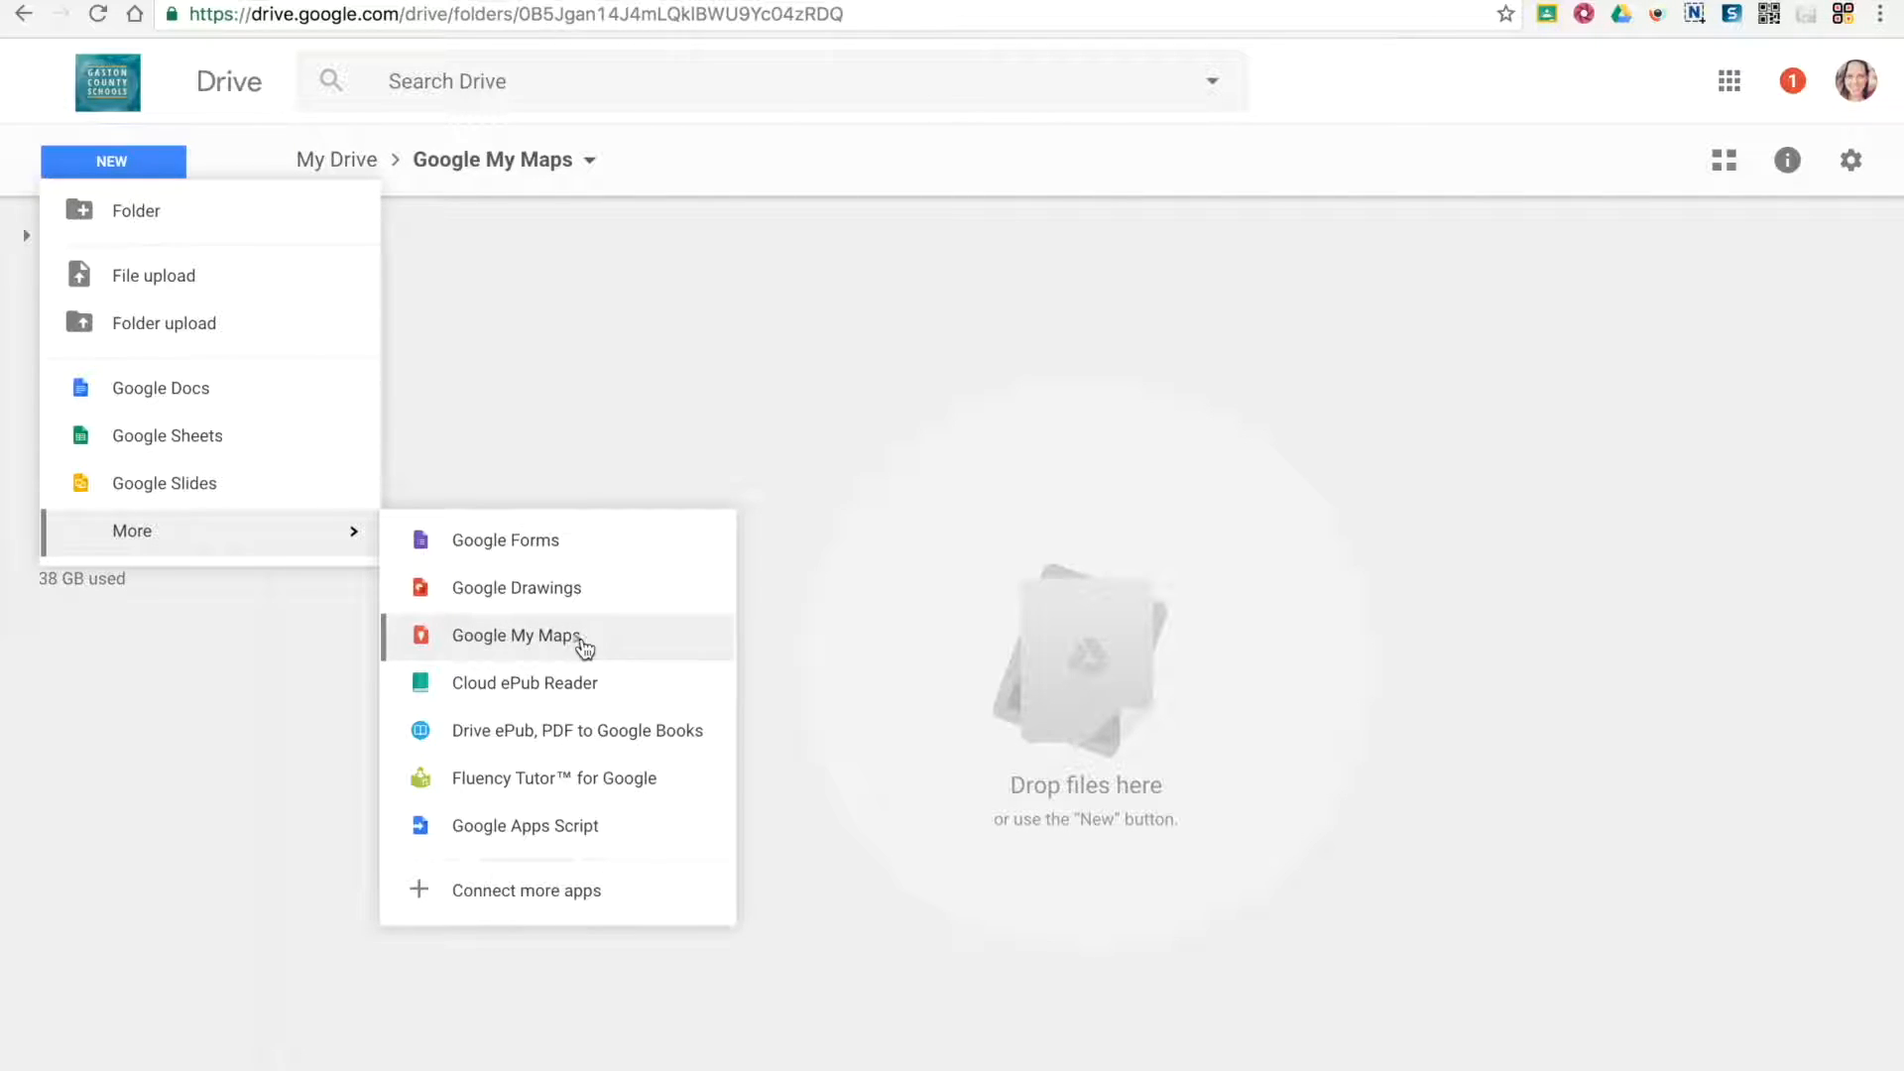
click(509, 642)
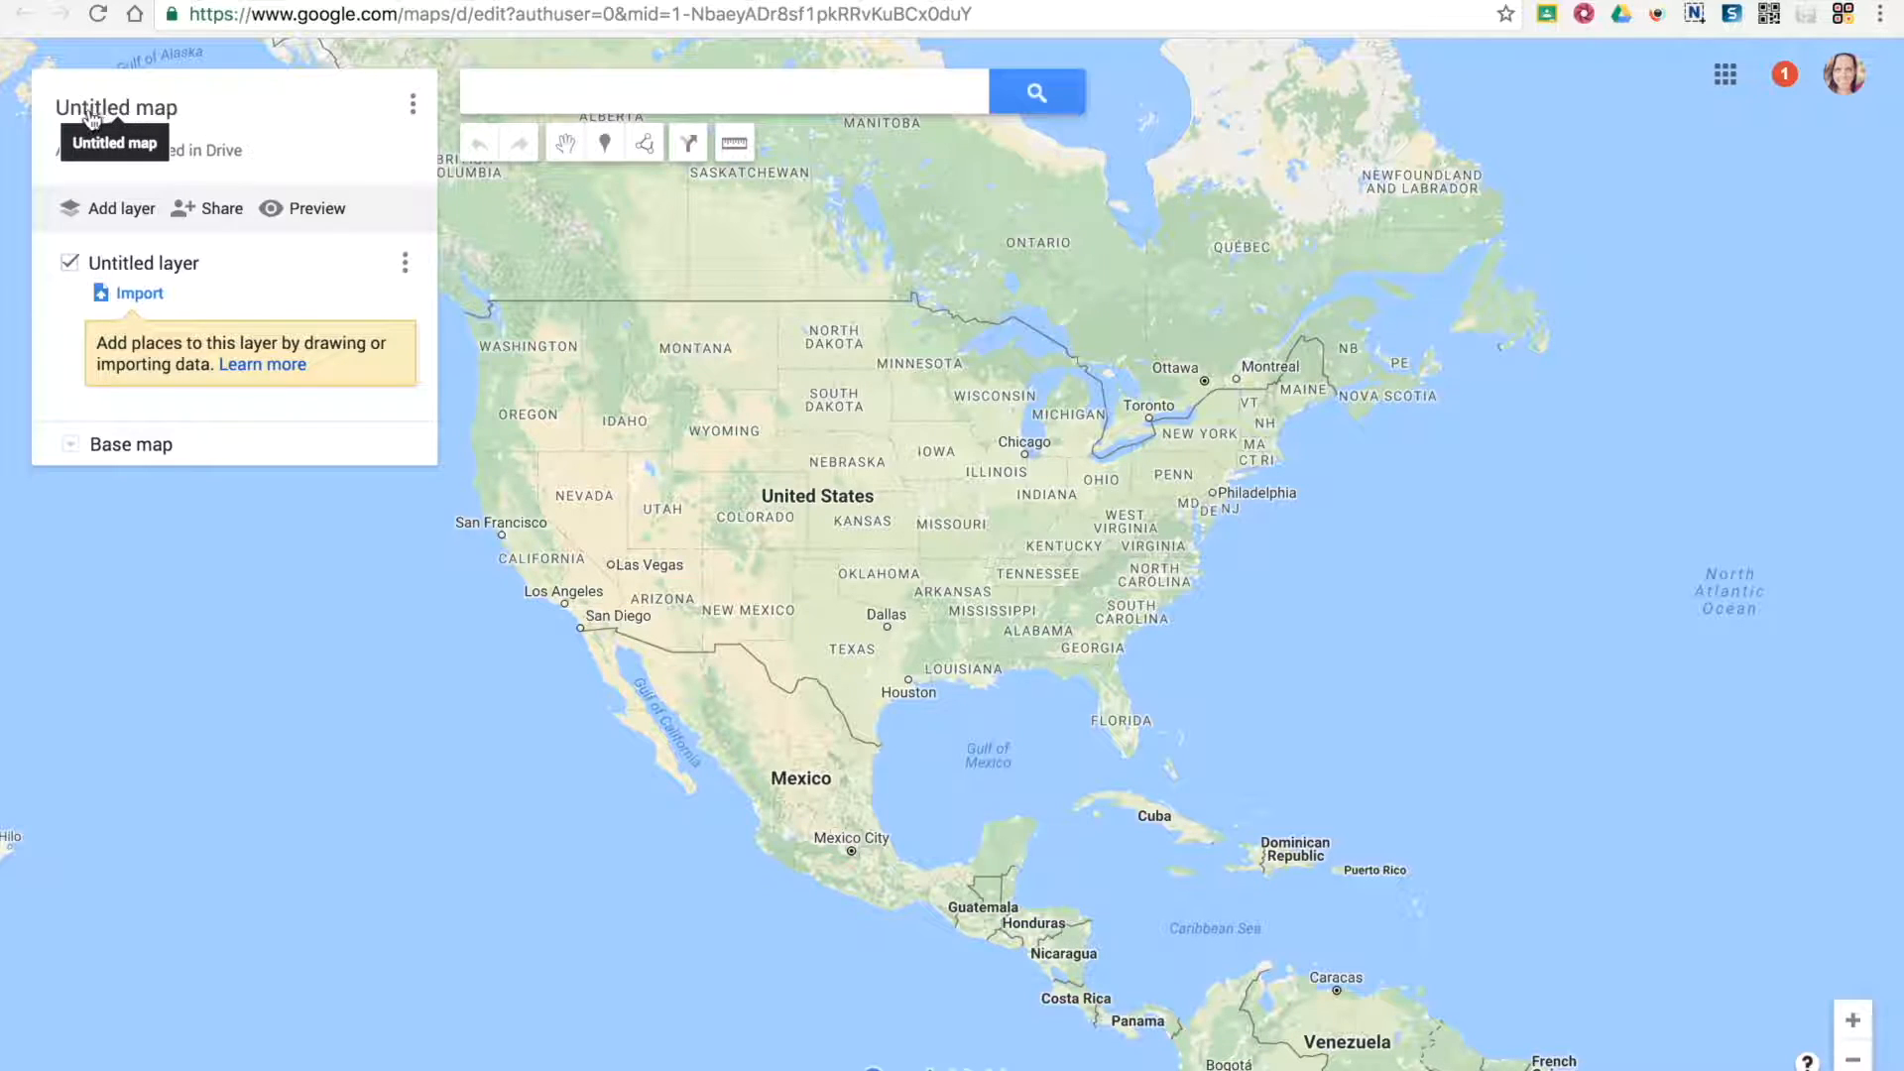
Change the untitled map's title to "World Tour"
click(149, 110)
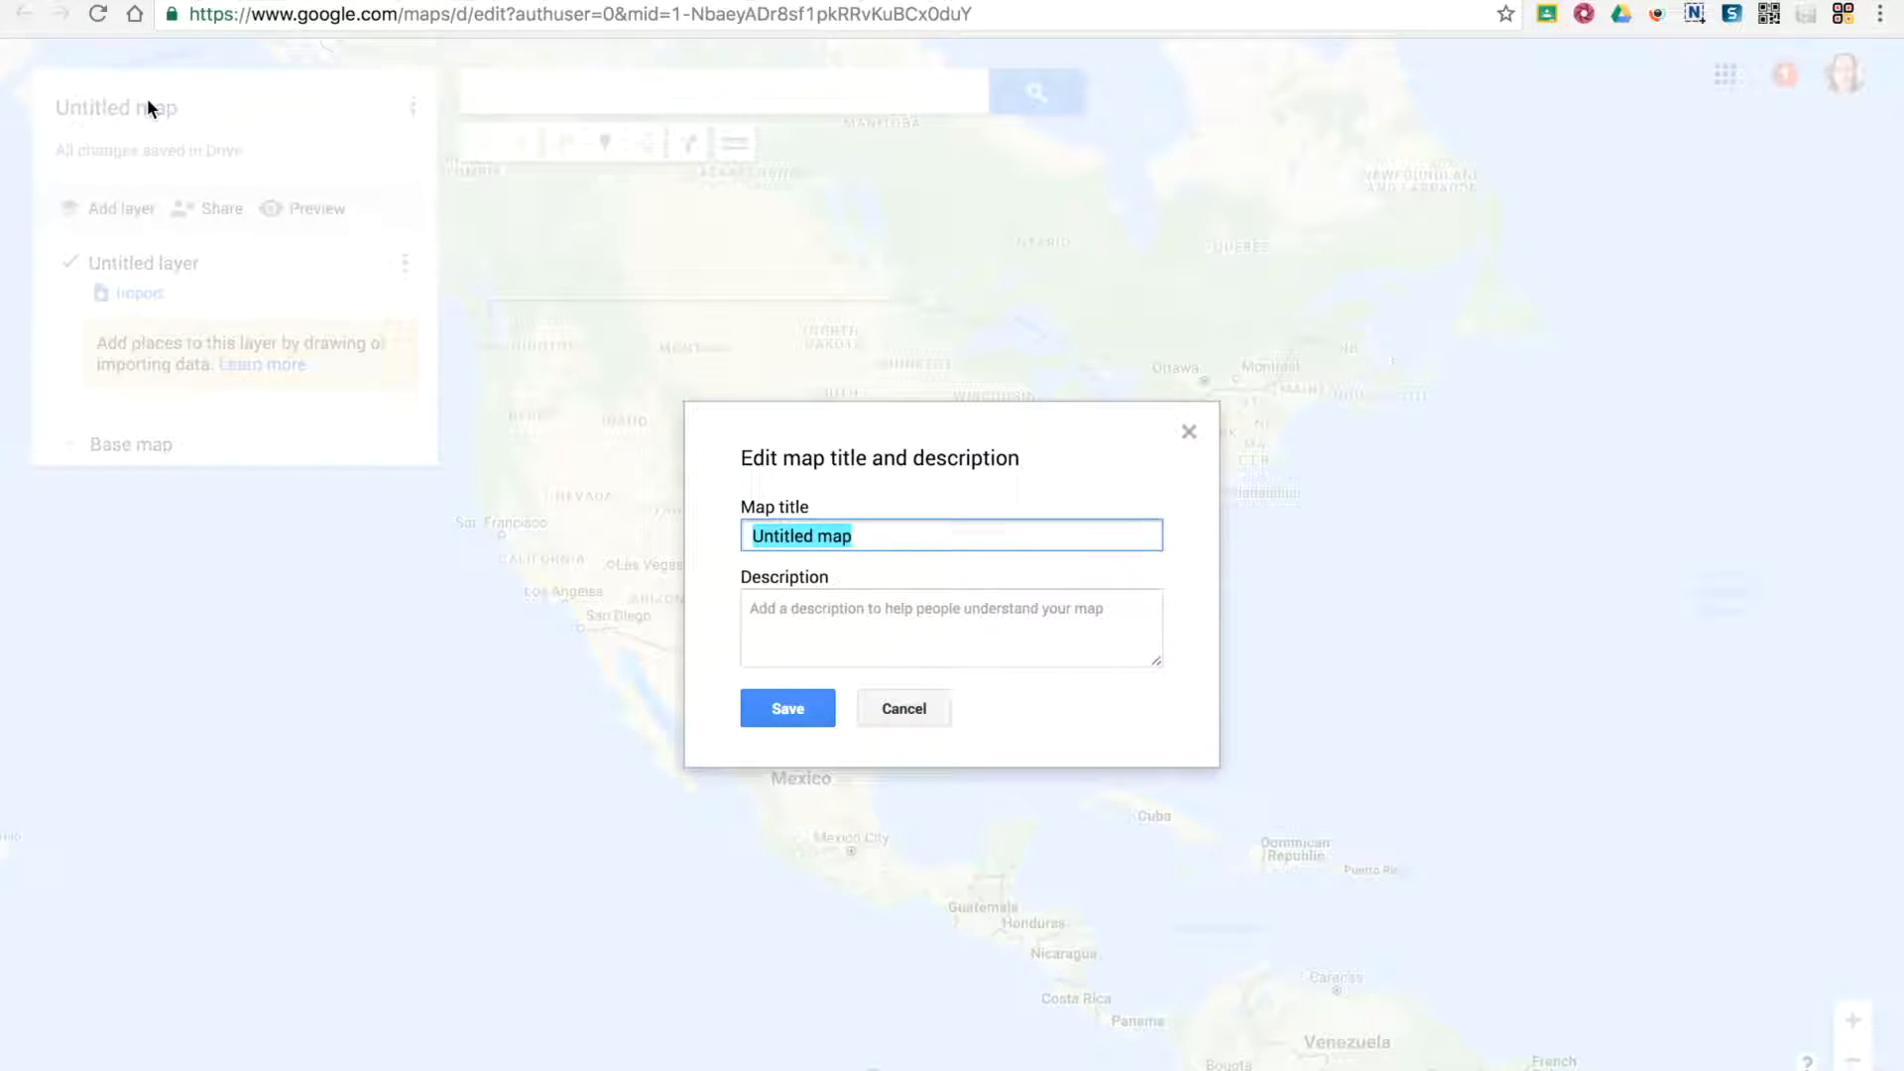
text(Worl)
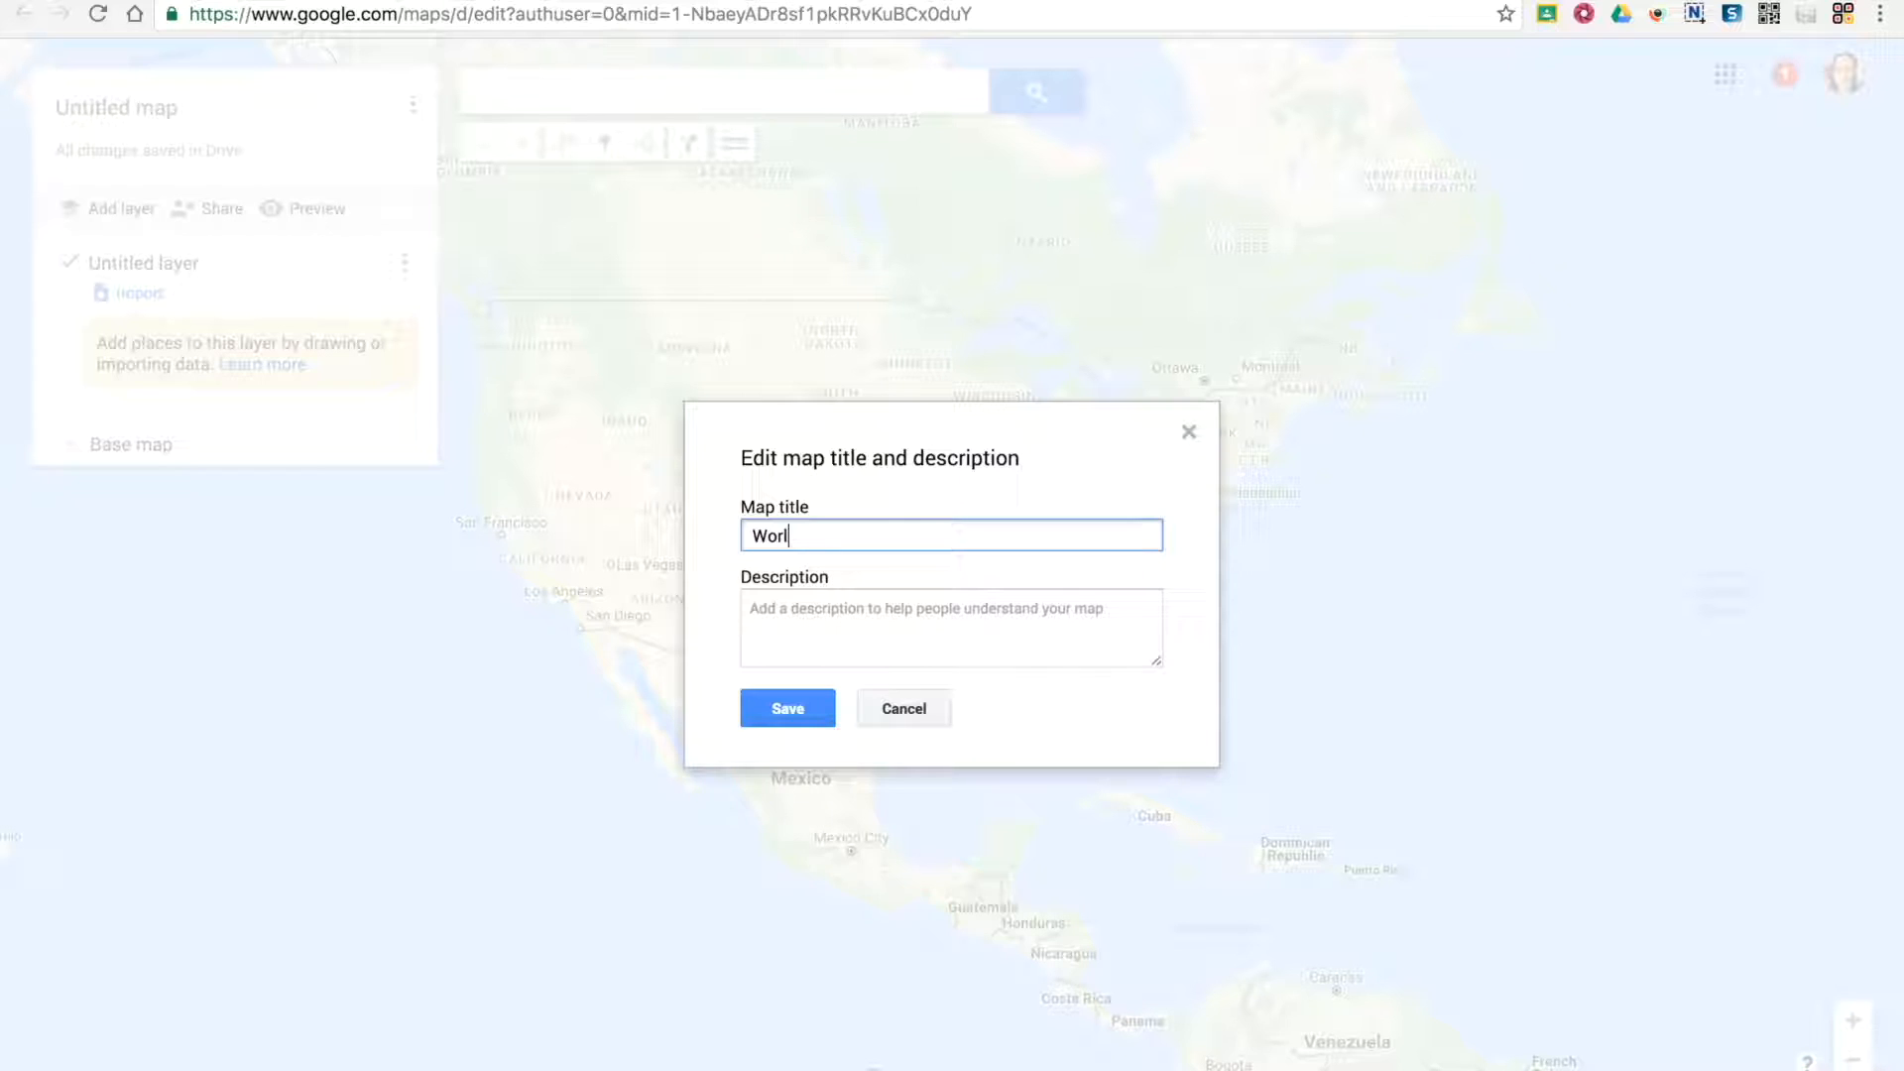
text(d ta)
key(BackSpace)
key(BackSpace)
key(BackSpace)
text(Tour)
Add the map description "This is a world tour." and save the title and description
click(825, 615)
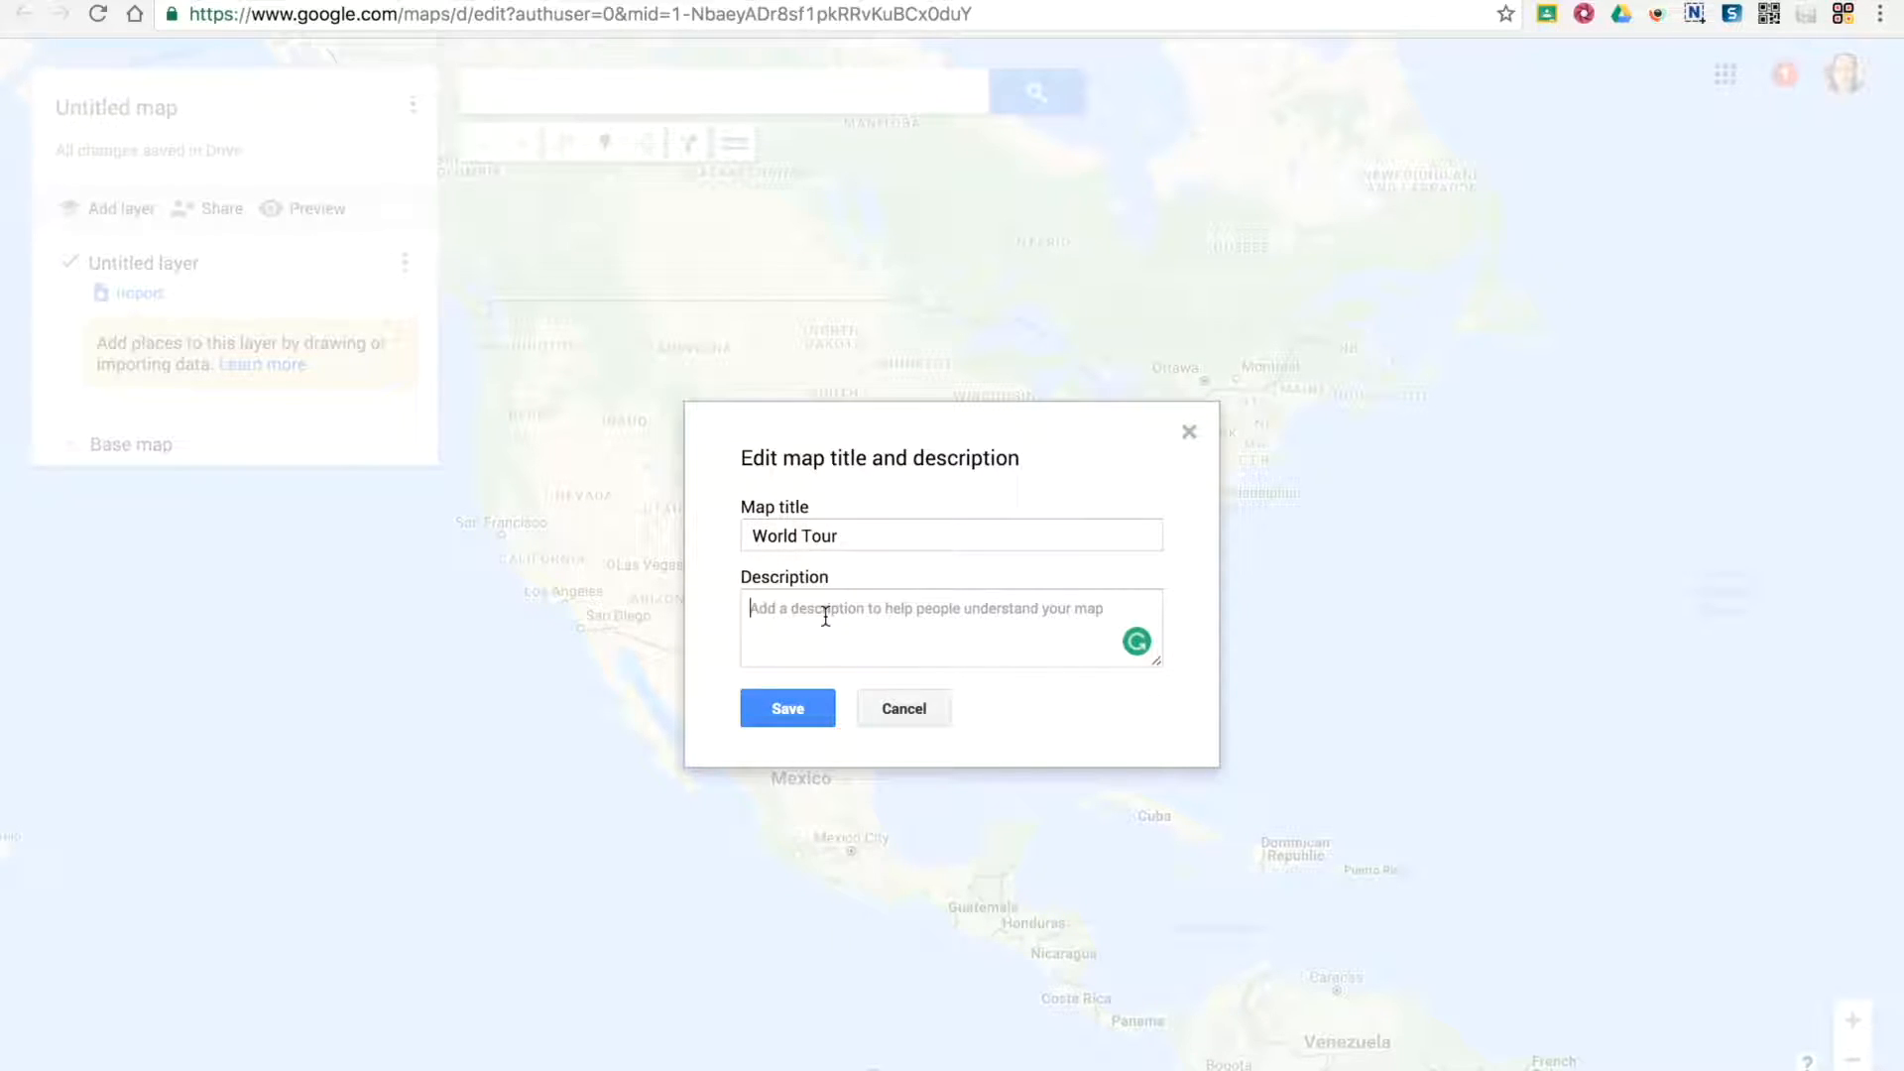
text(This is a)
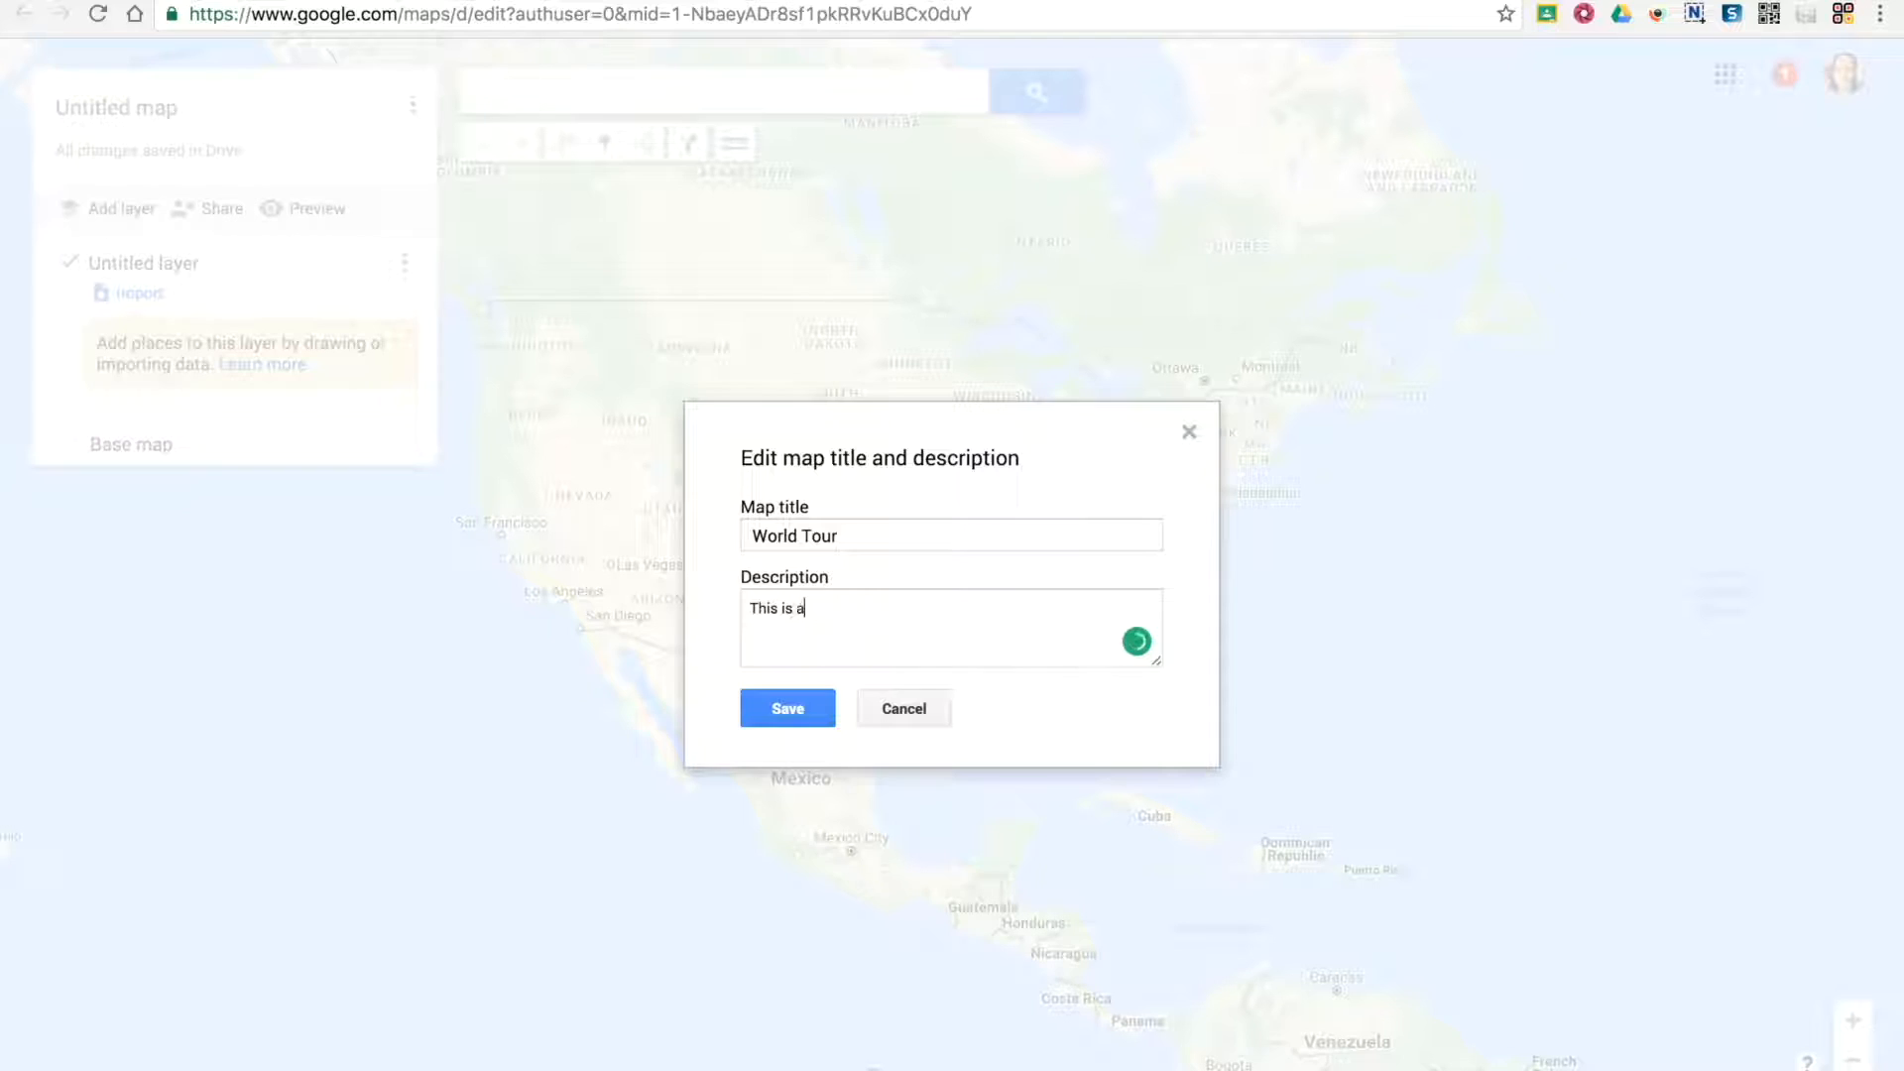
text( world tour.)
click(823, 712)
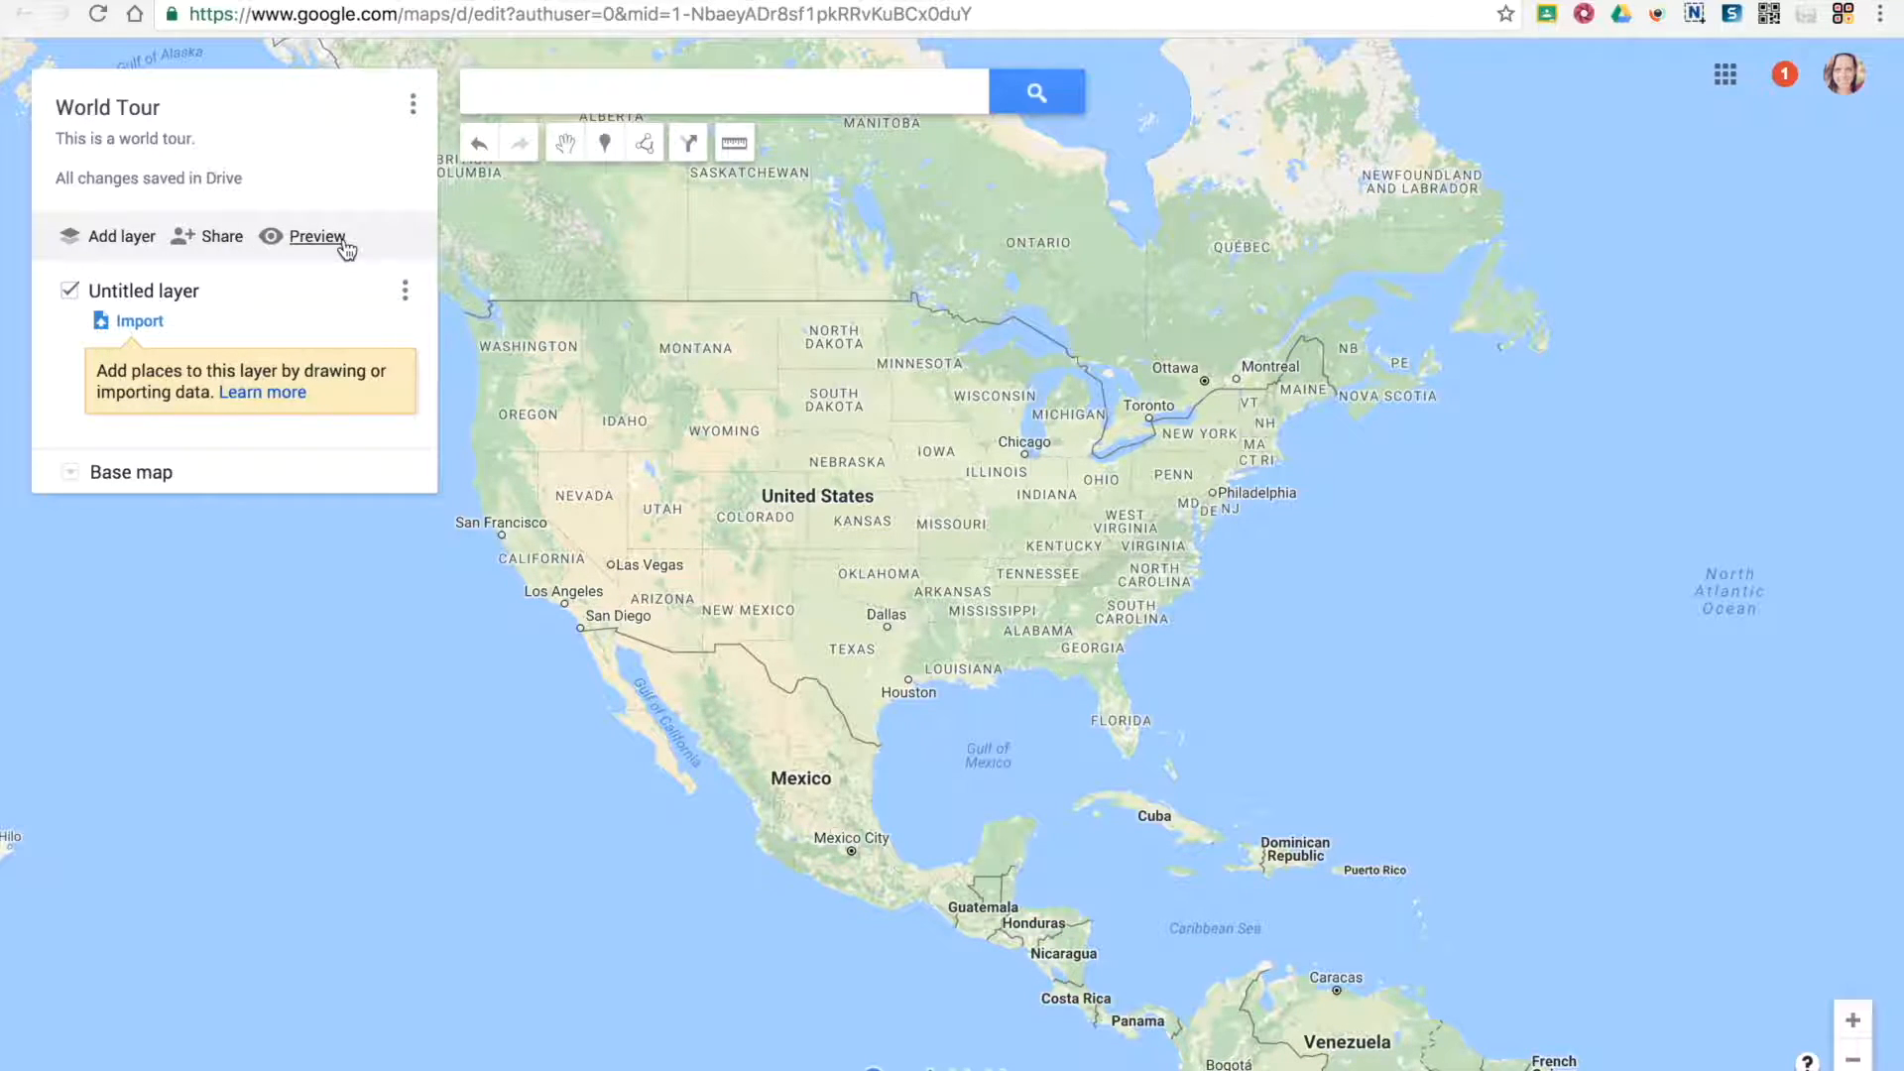
Add a second layer to the map and rename the first layer "7 wonders of the world"
click(122, 240)
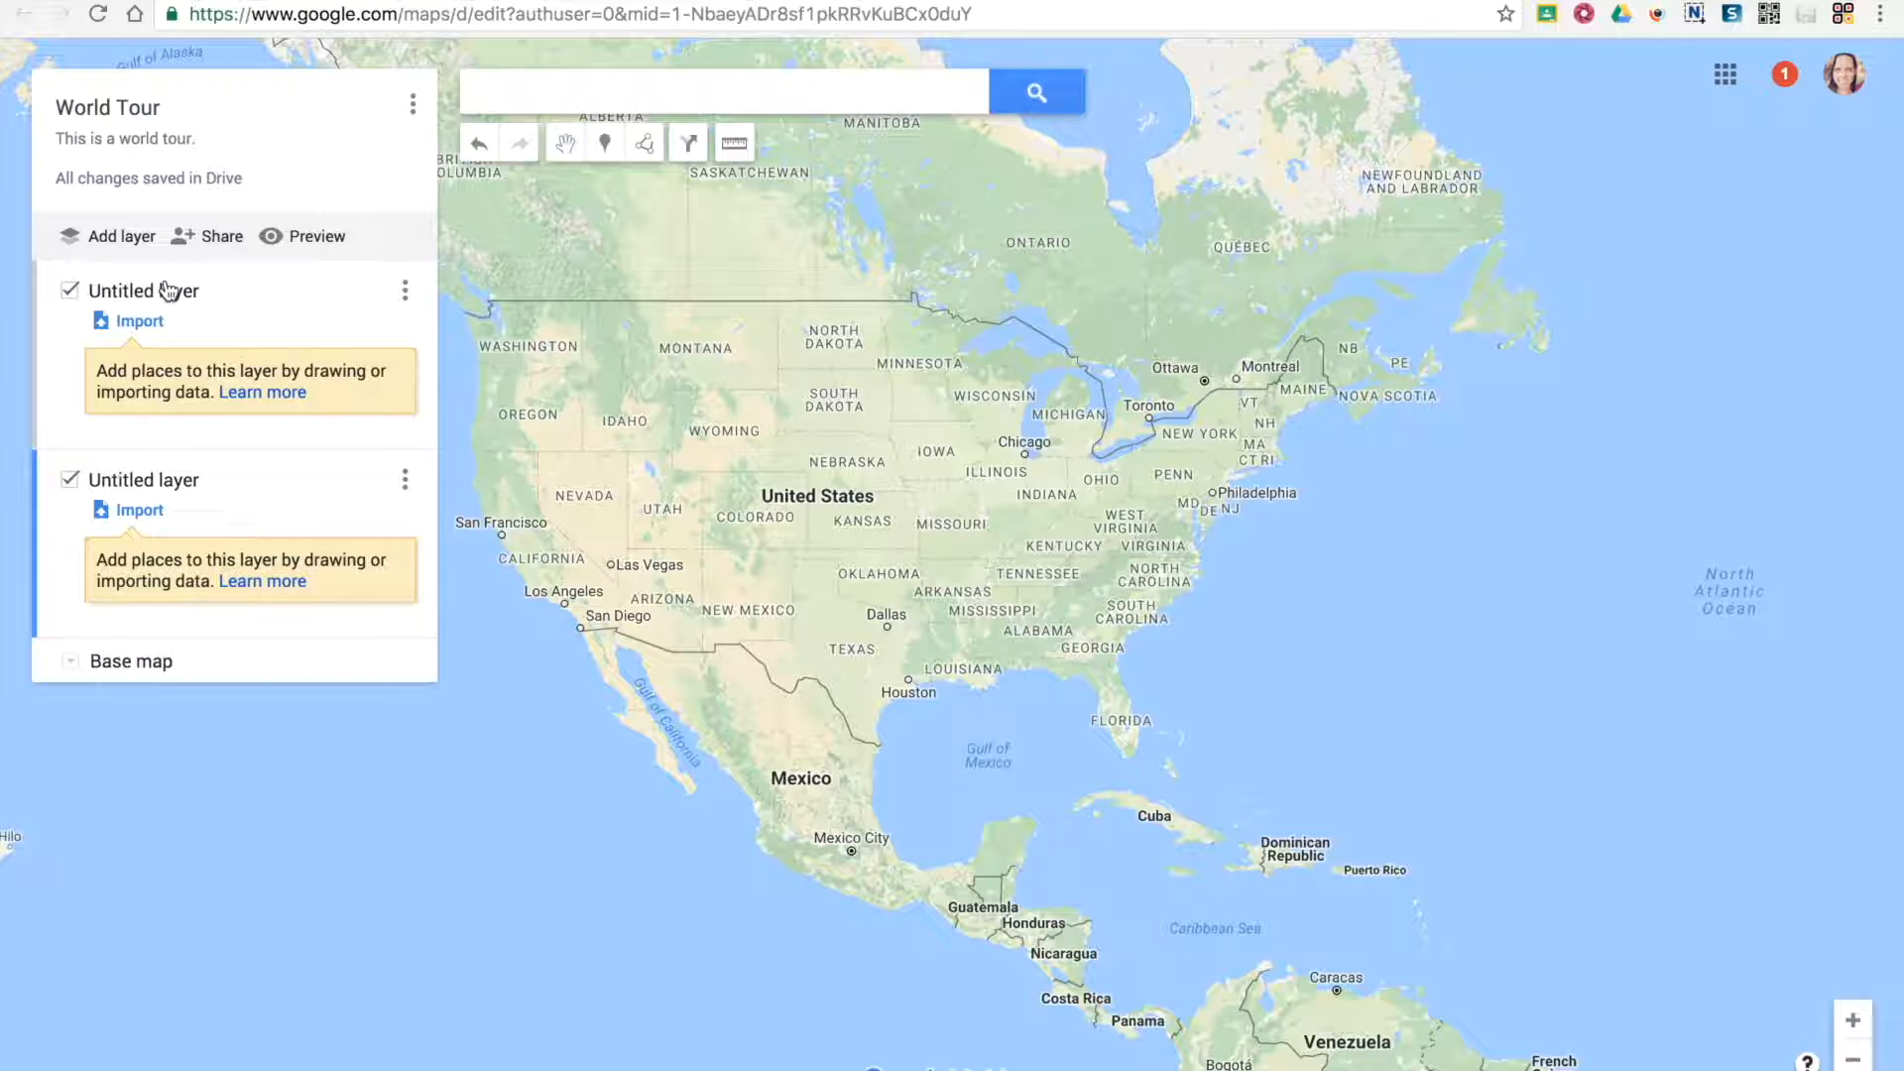
click(45, 371)
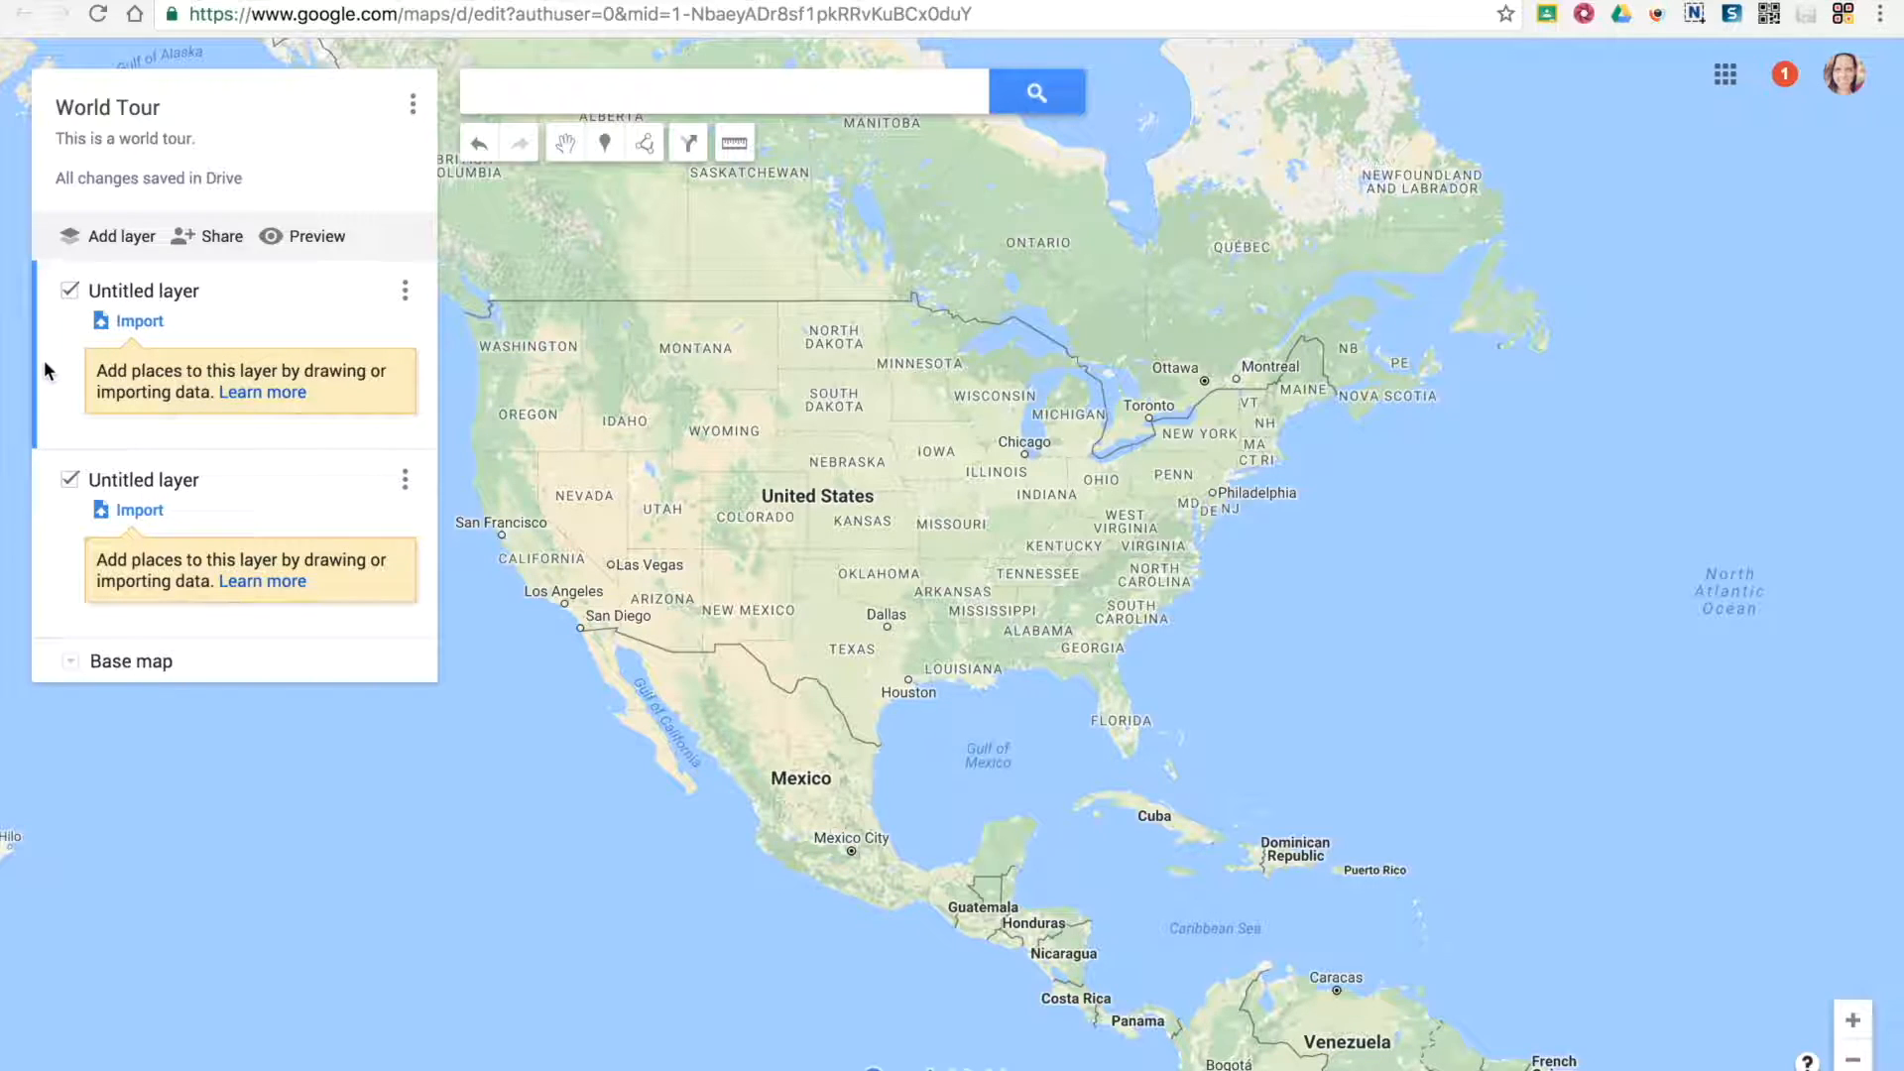
click(157, 289)
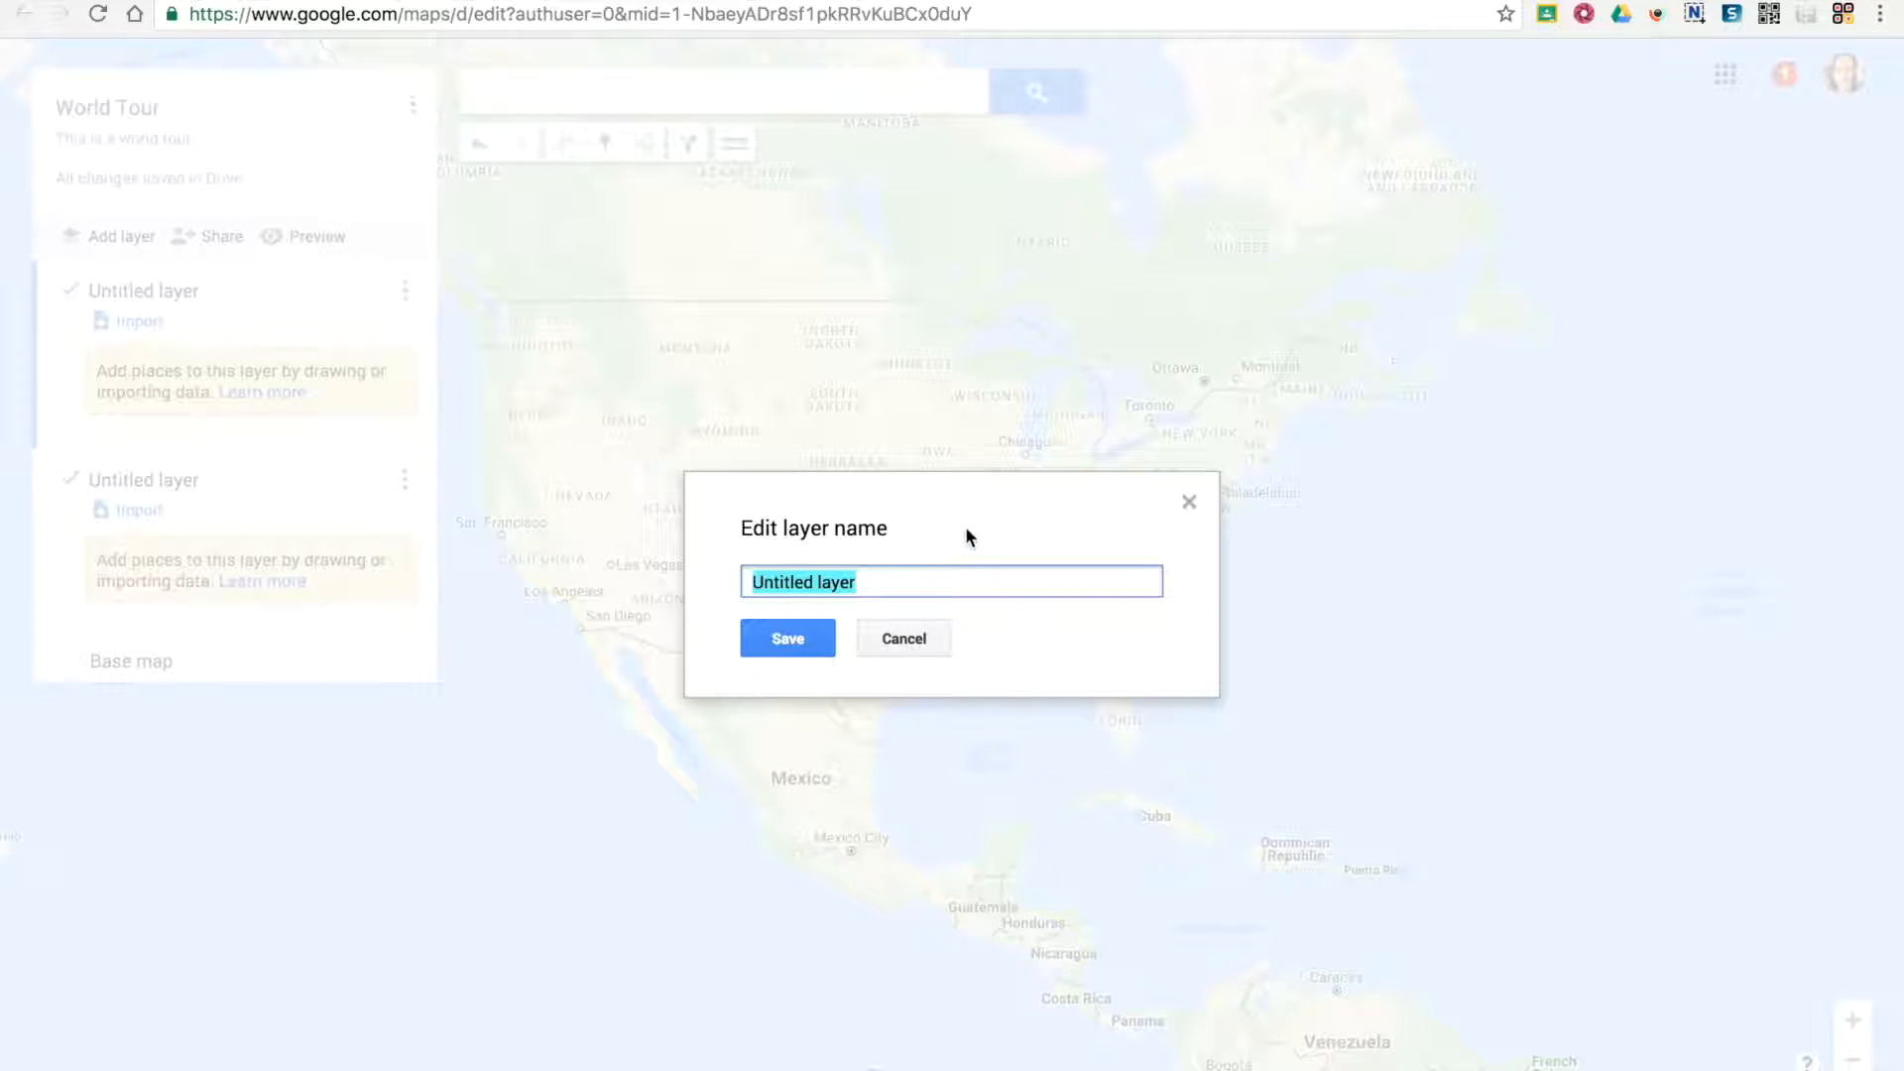
text(7 wonders of the world)
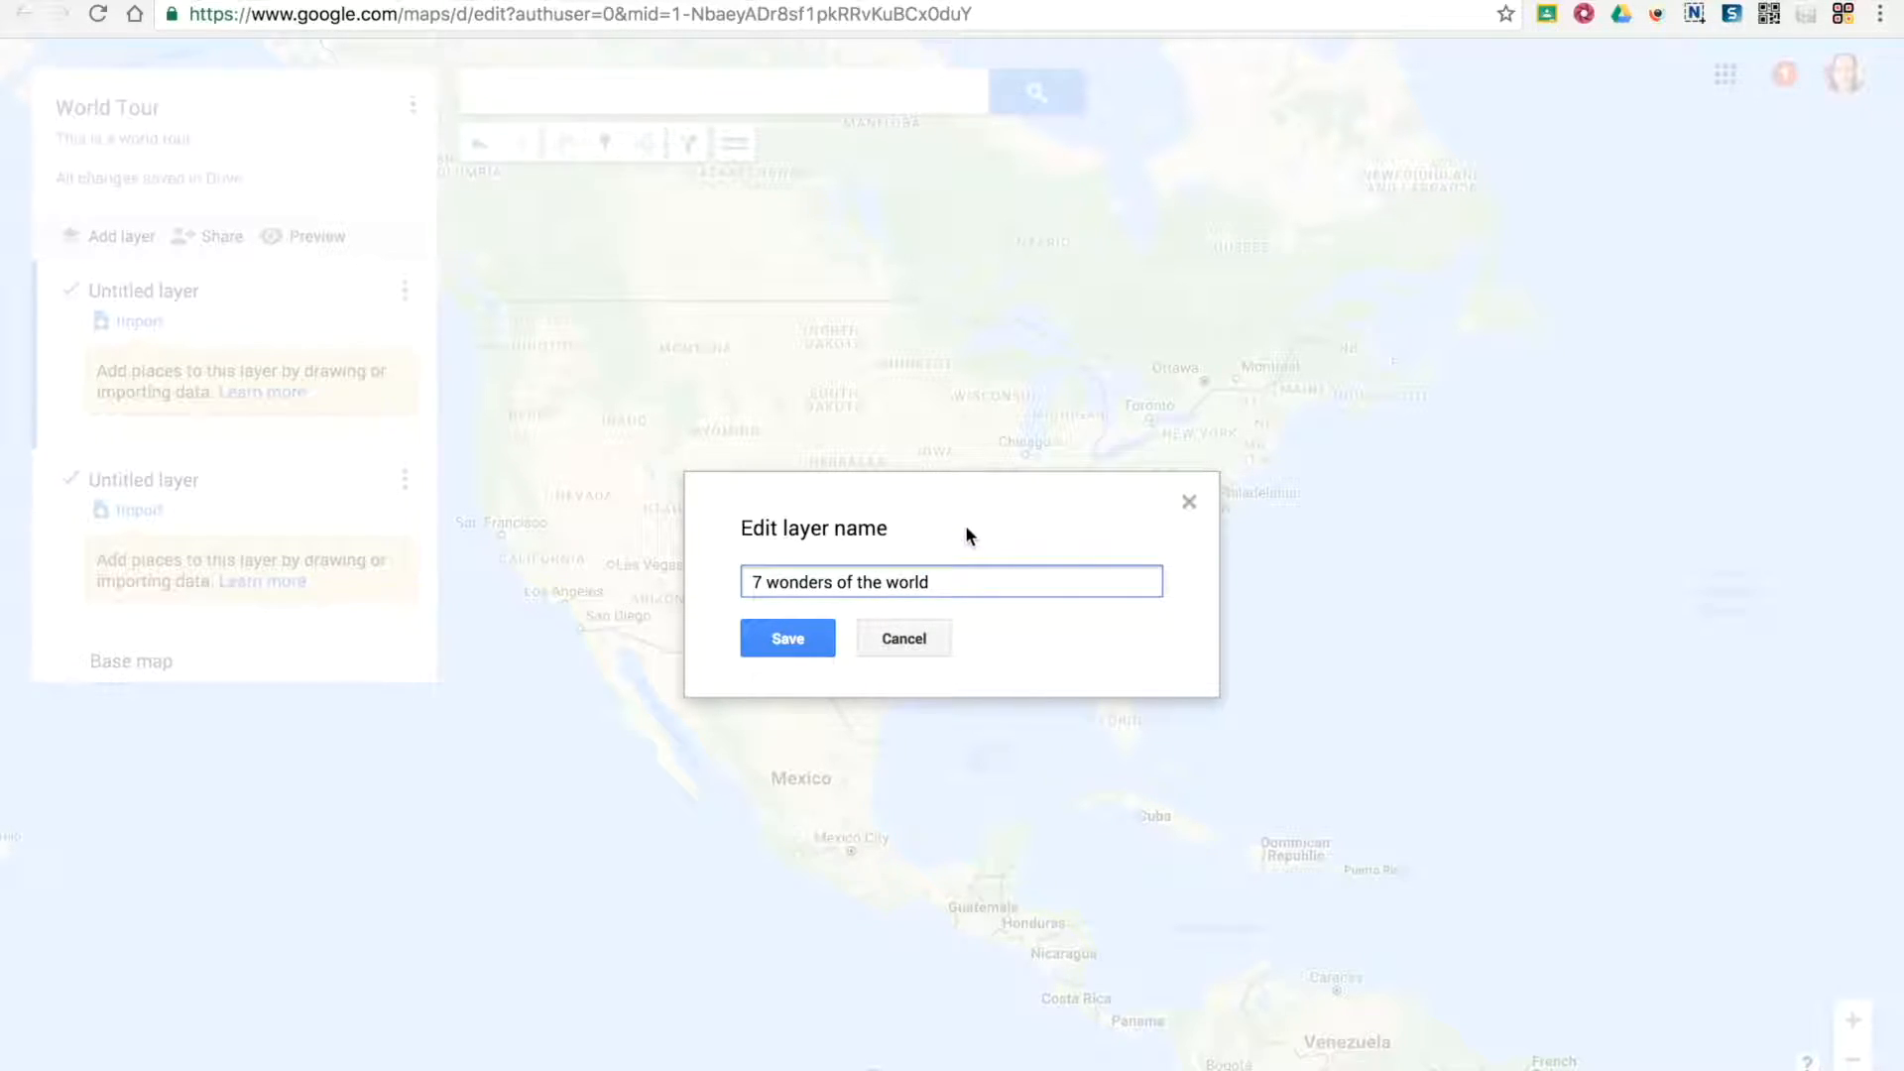
click(785, 650)
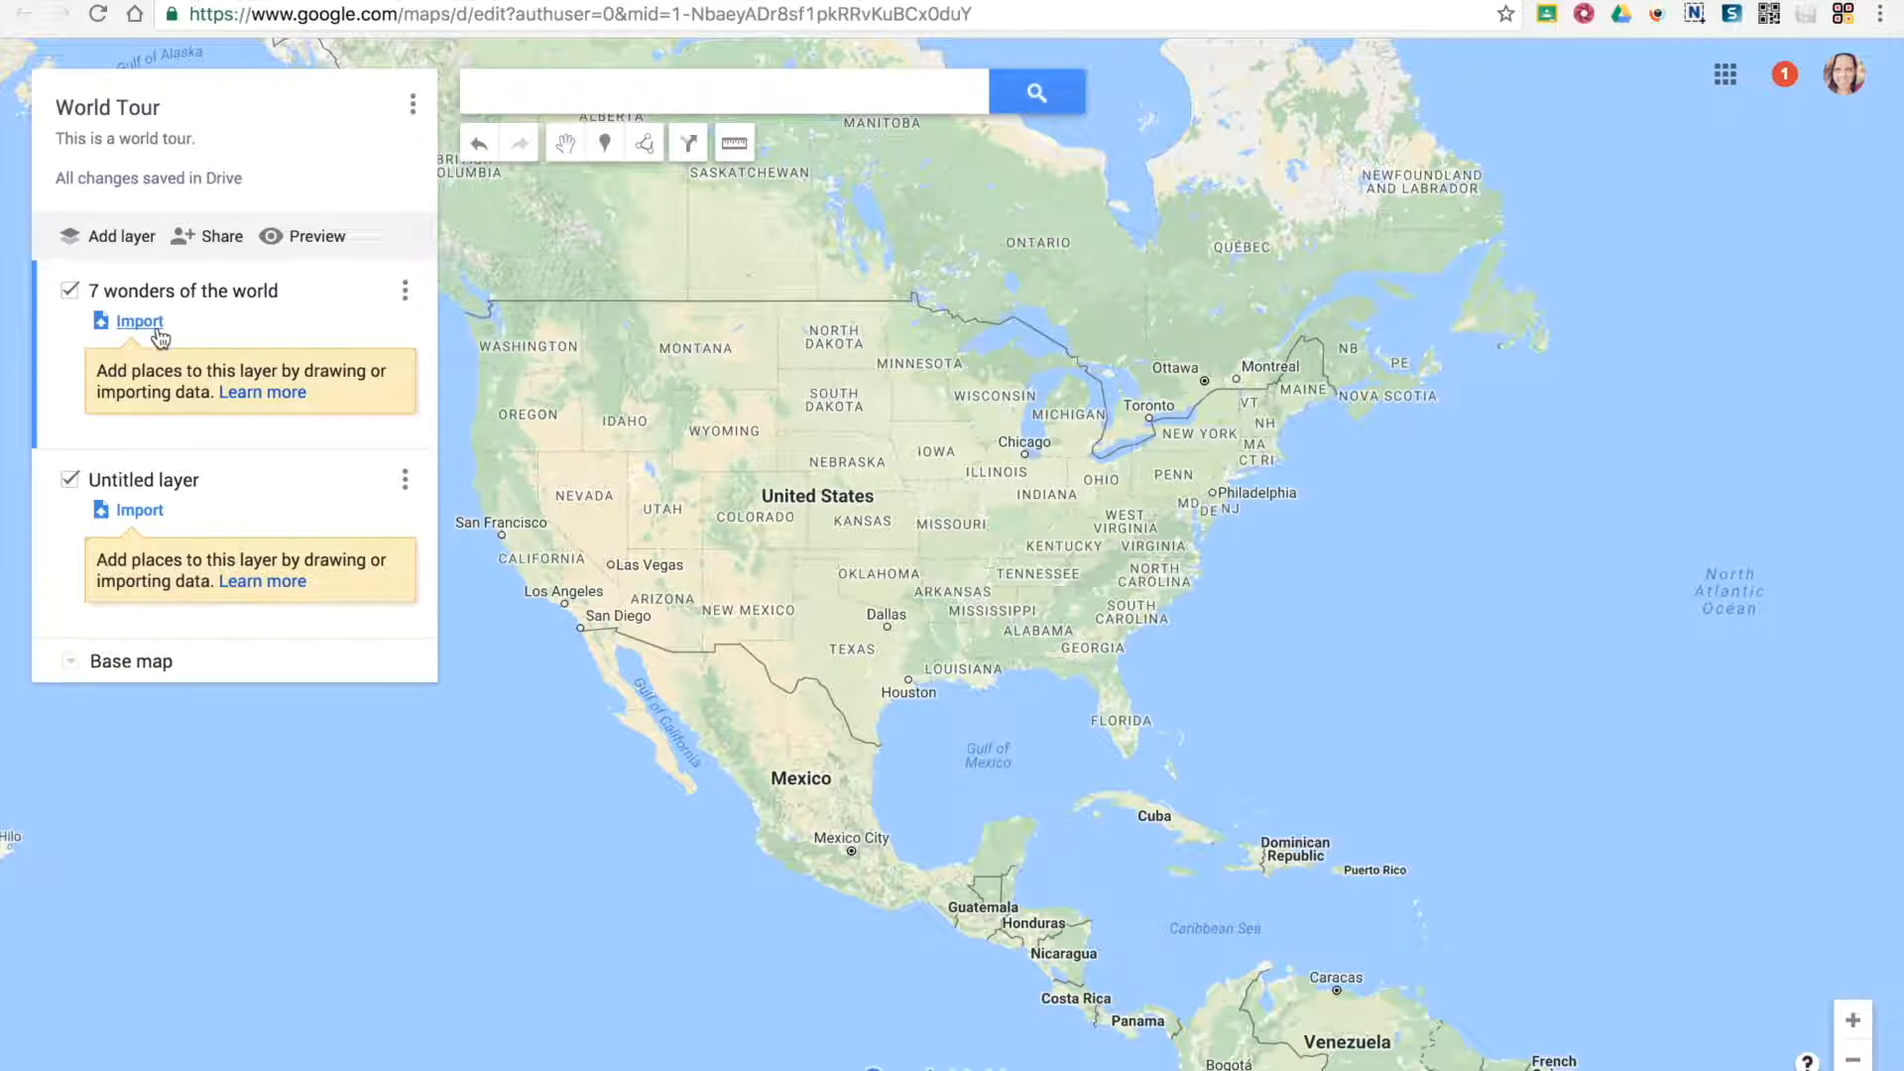
click(140, 321)
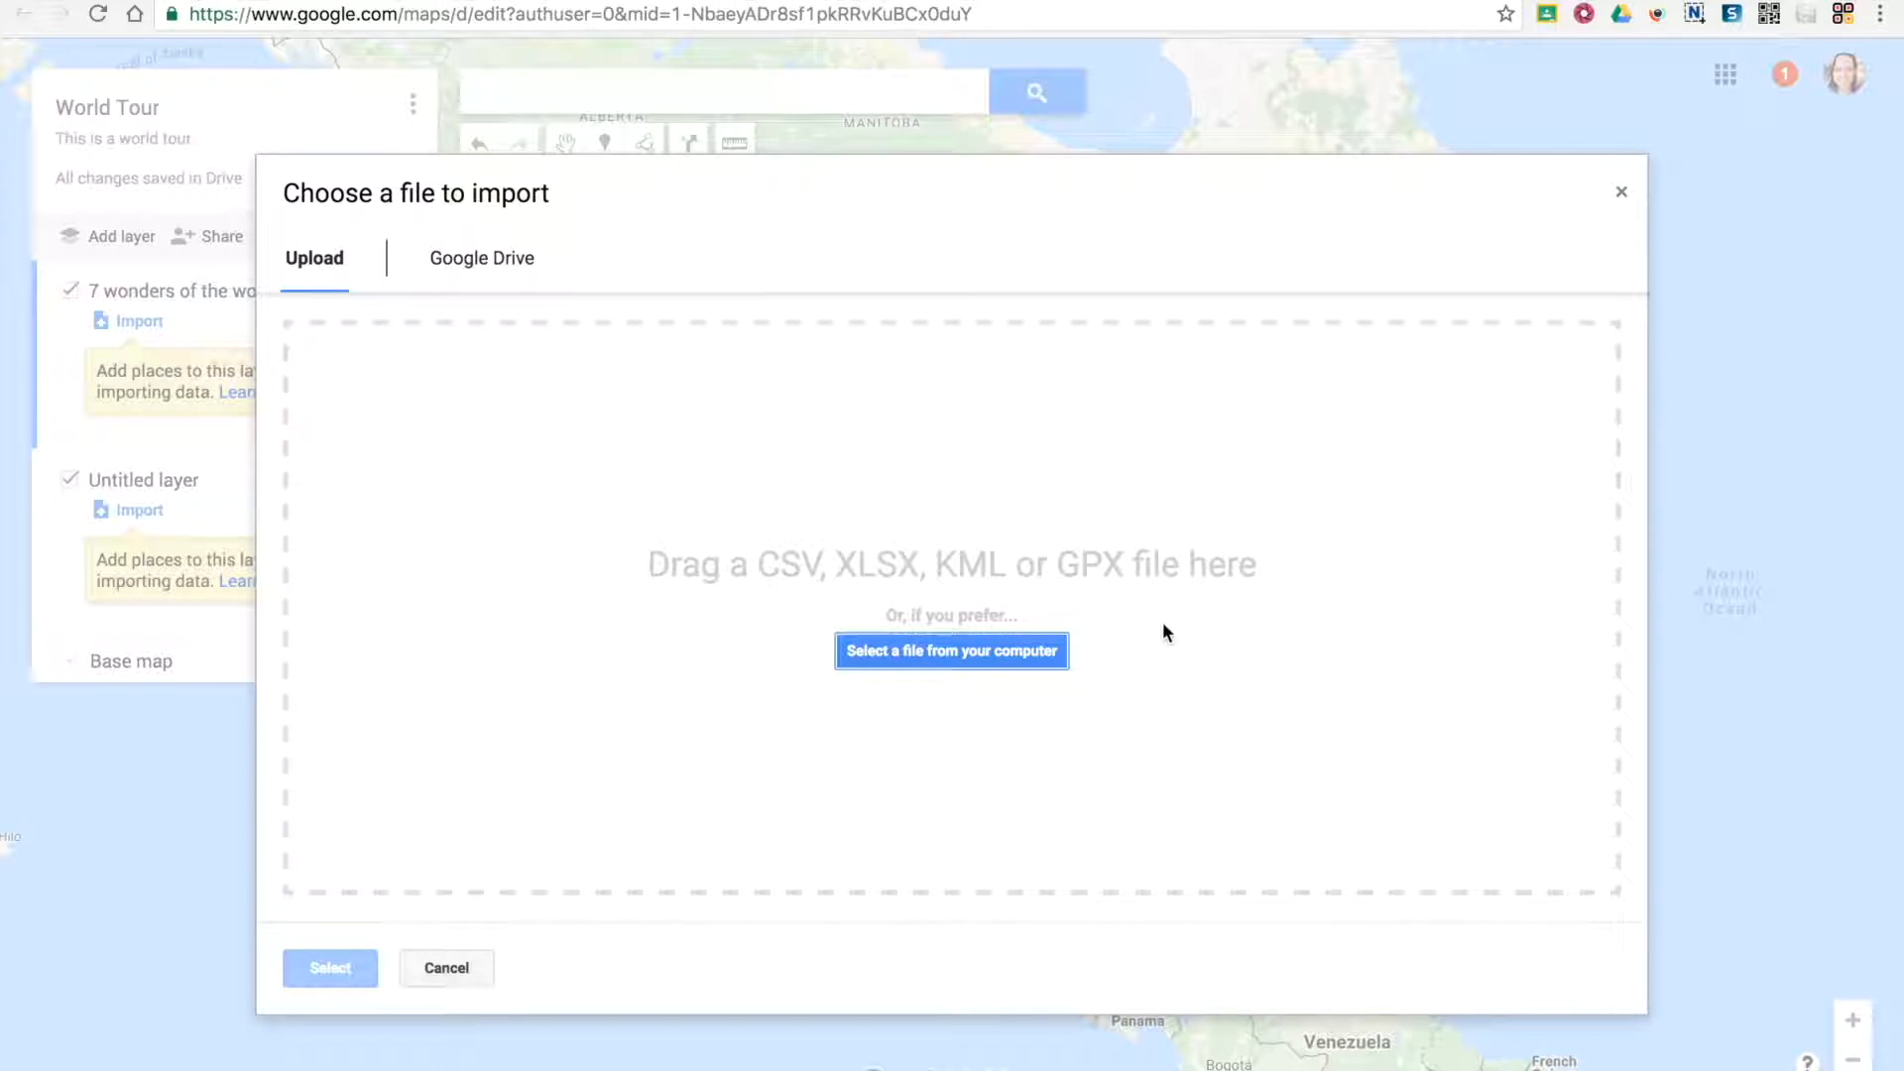
click(499, 263)
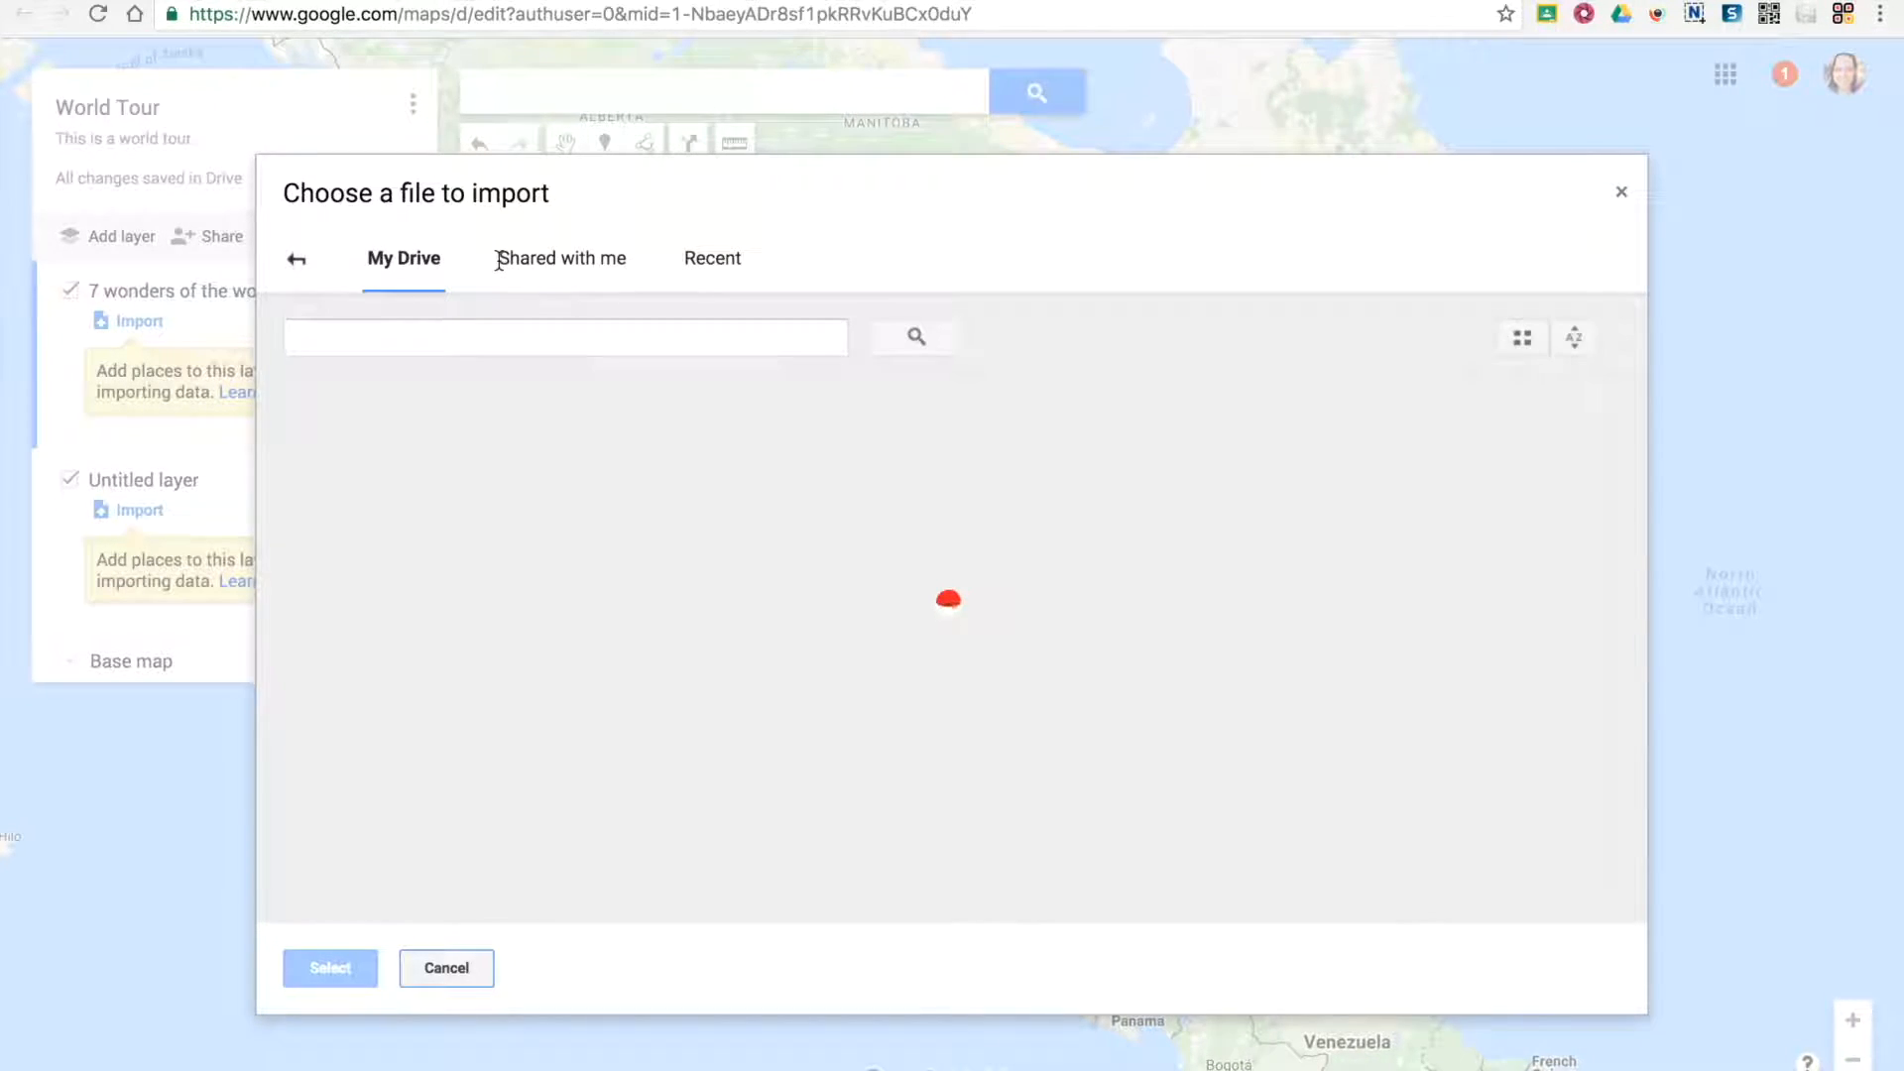
click(299, 260)
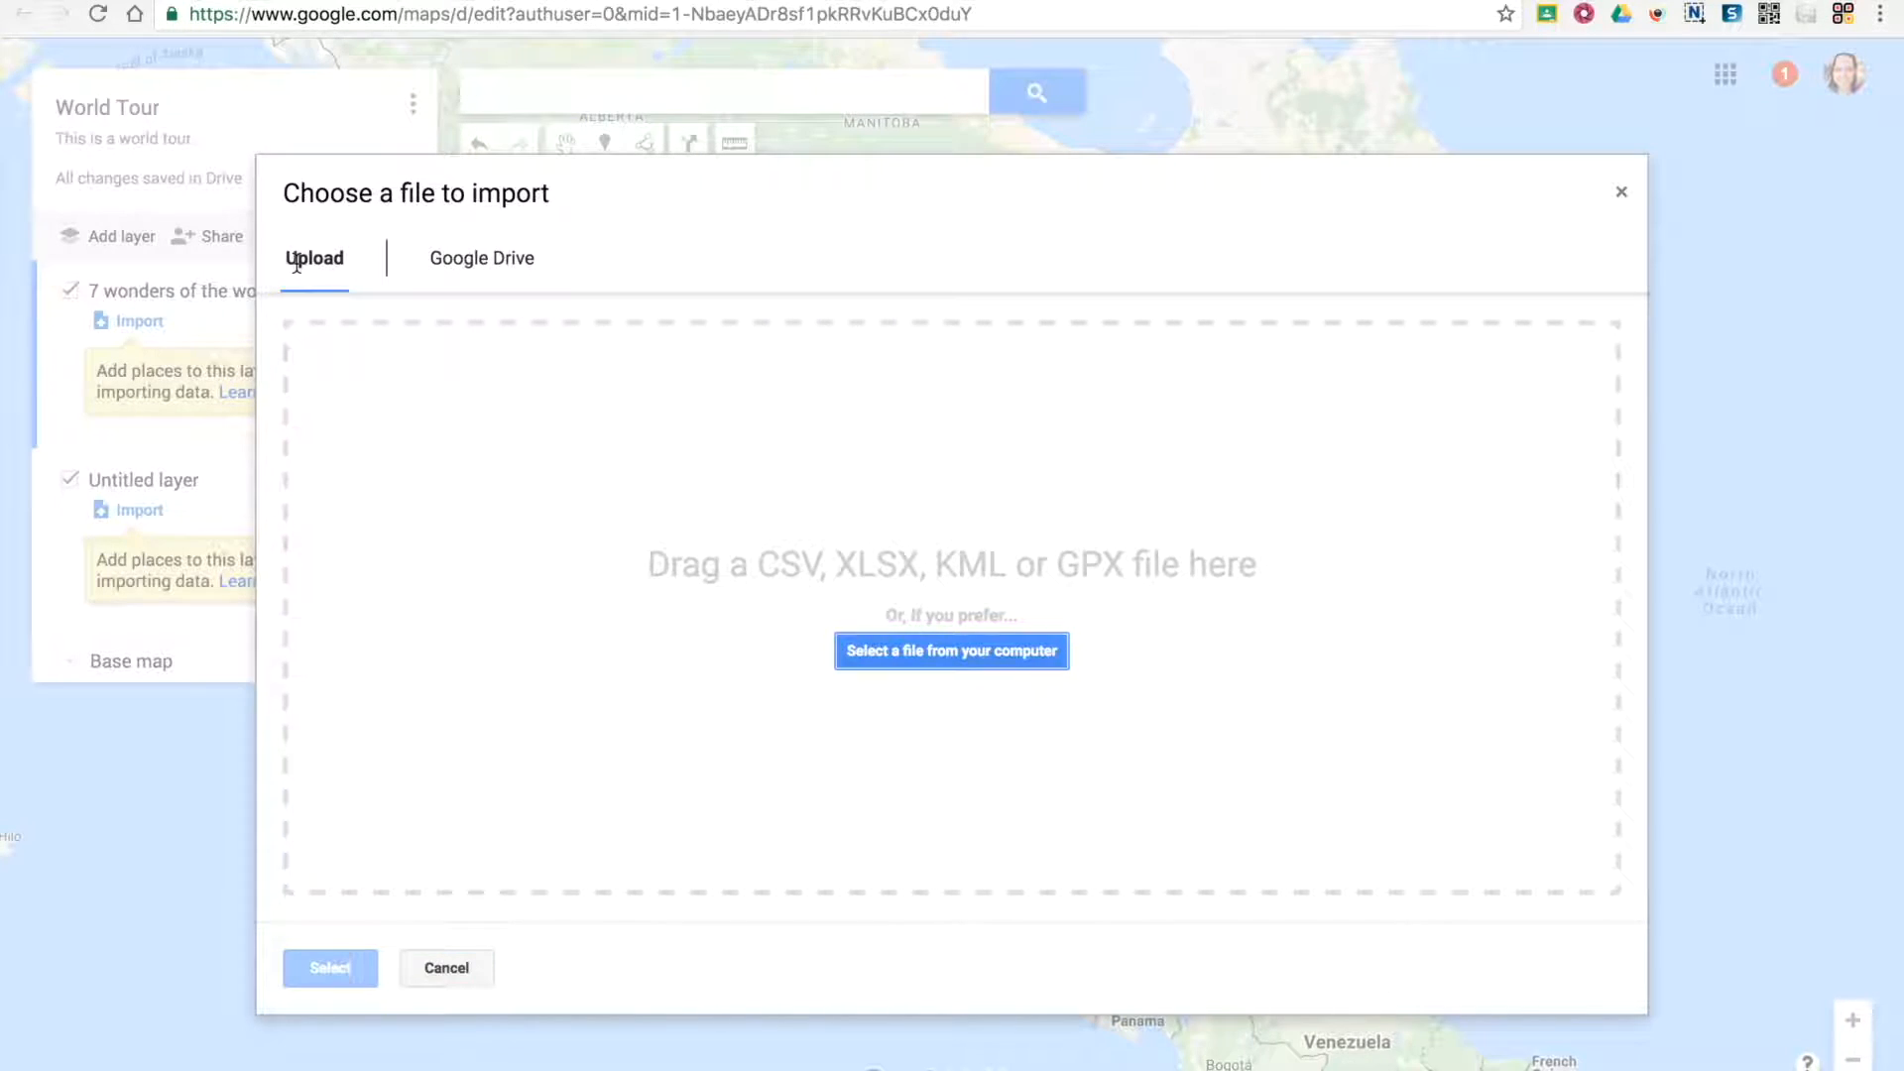
click(443, 965)
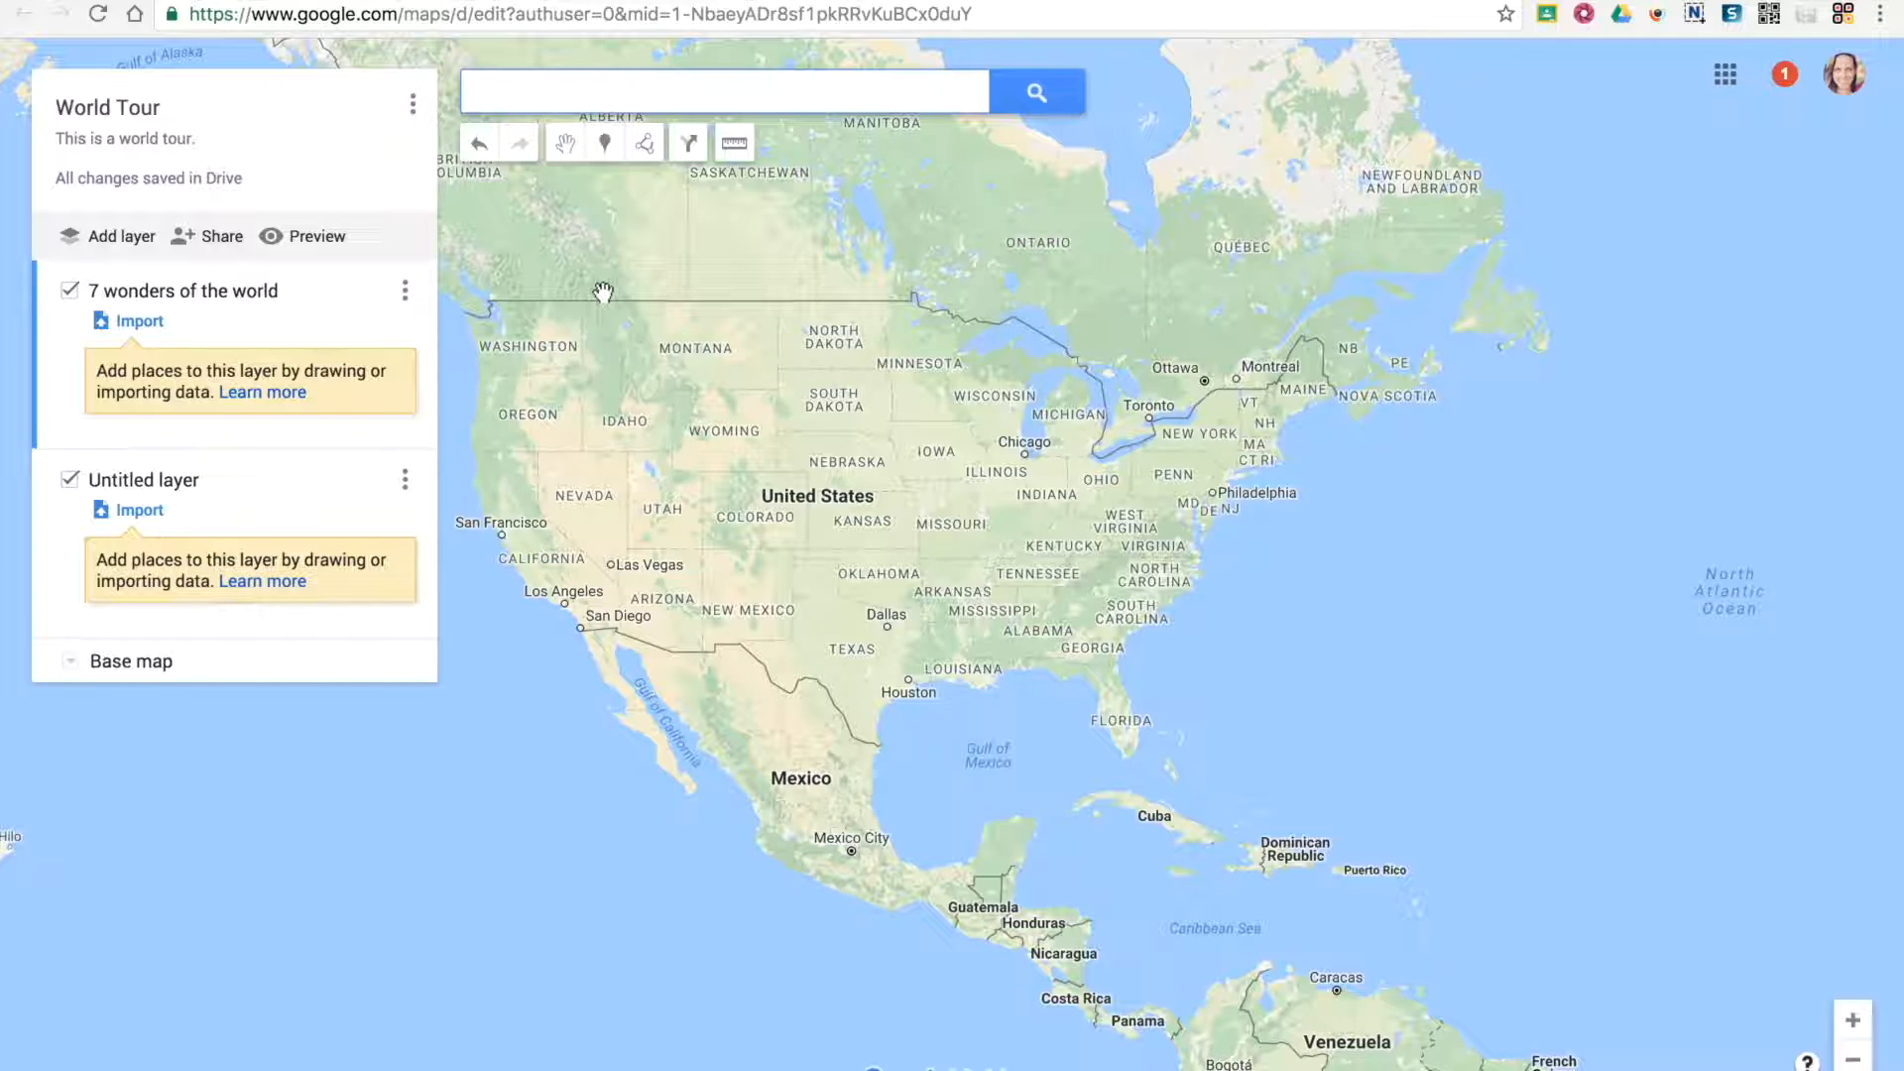
Place a trial marker near the border of Montana and Wyoming and delete it
click(604, 143)
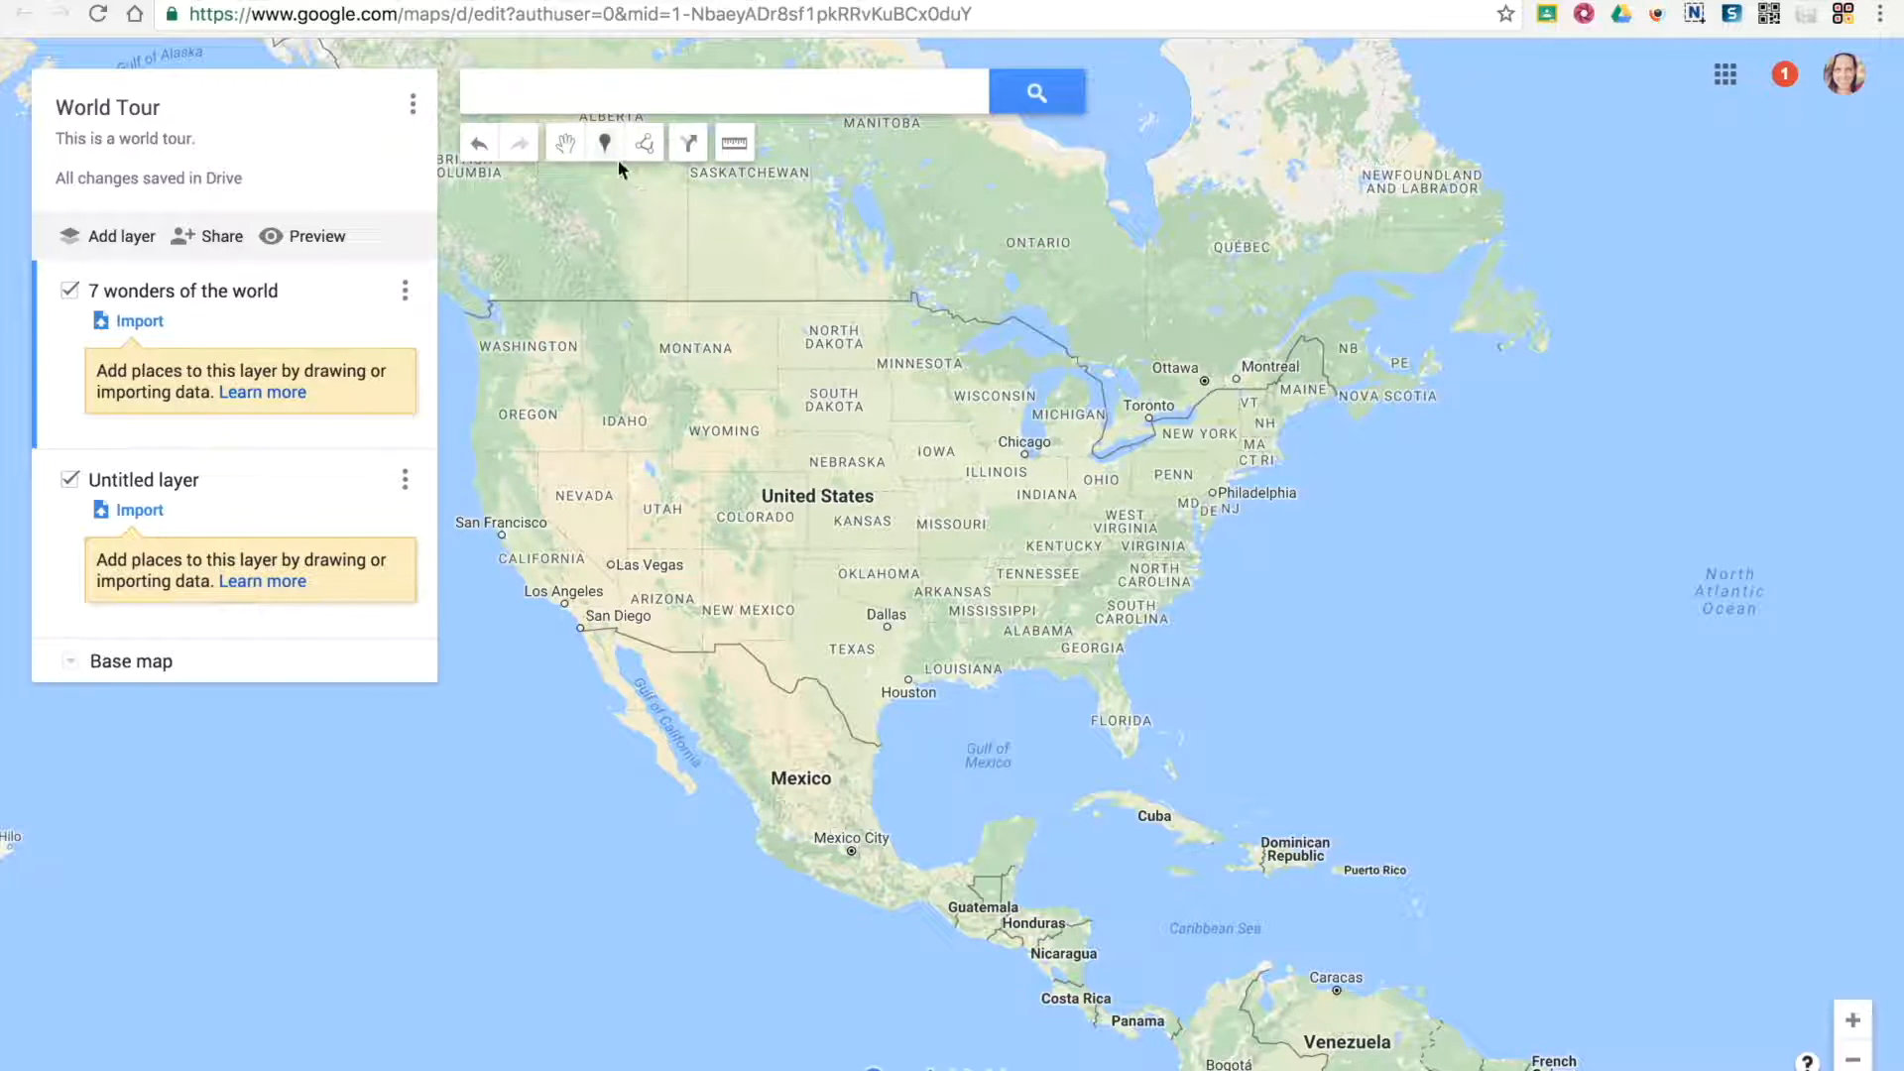
click(696, 403)
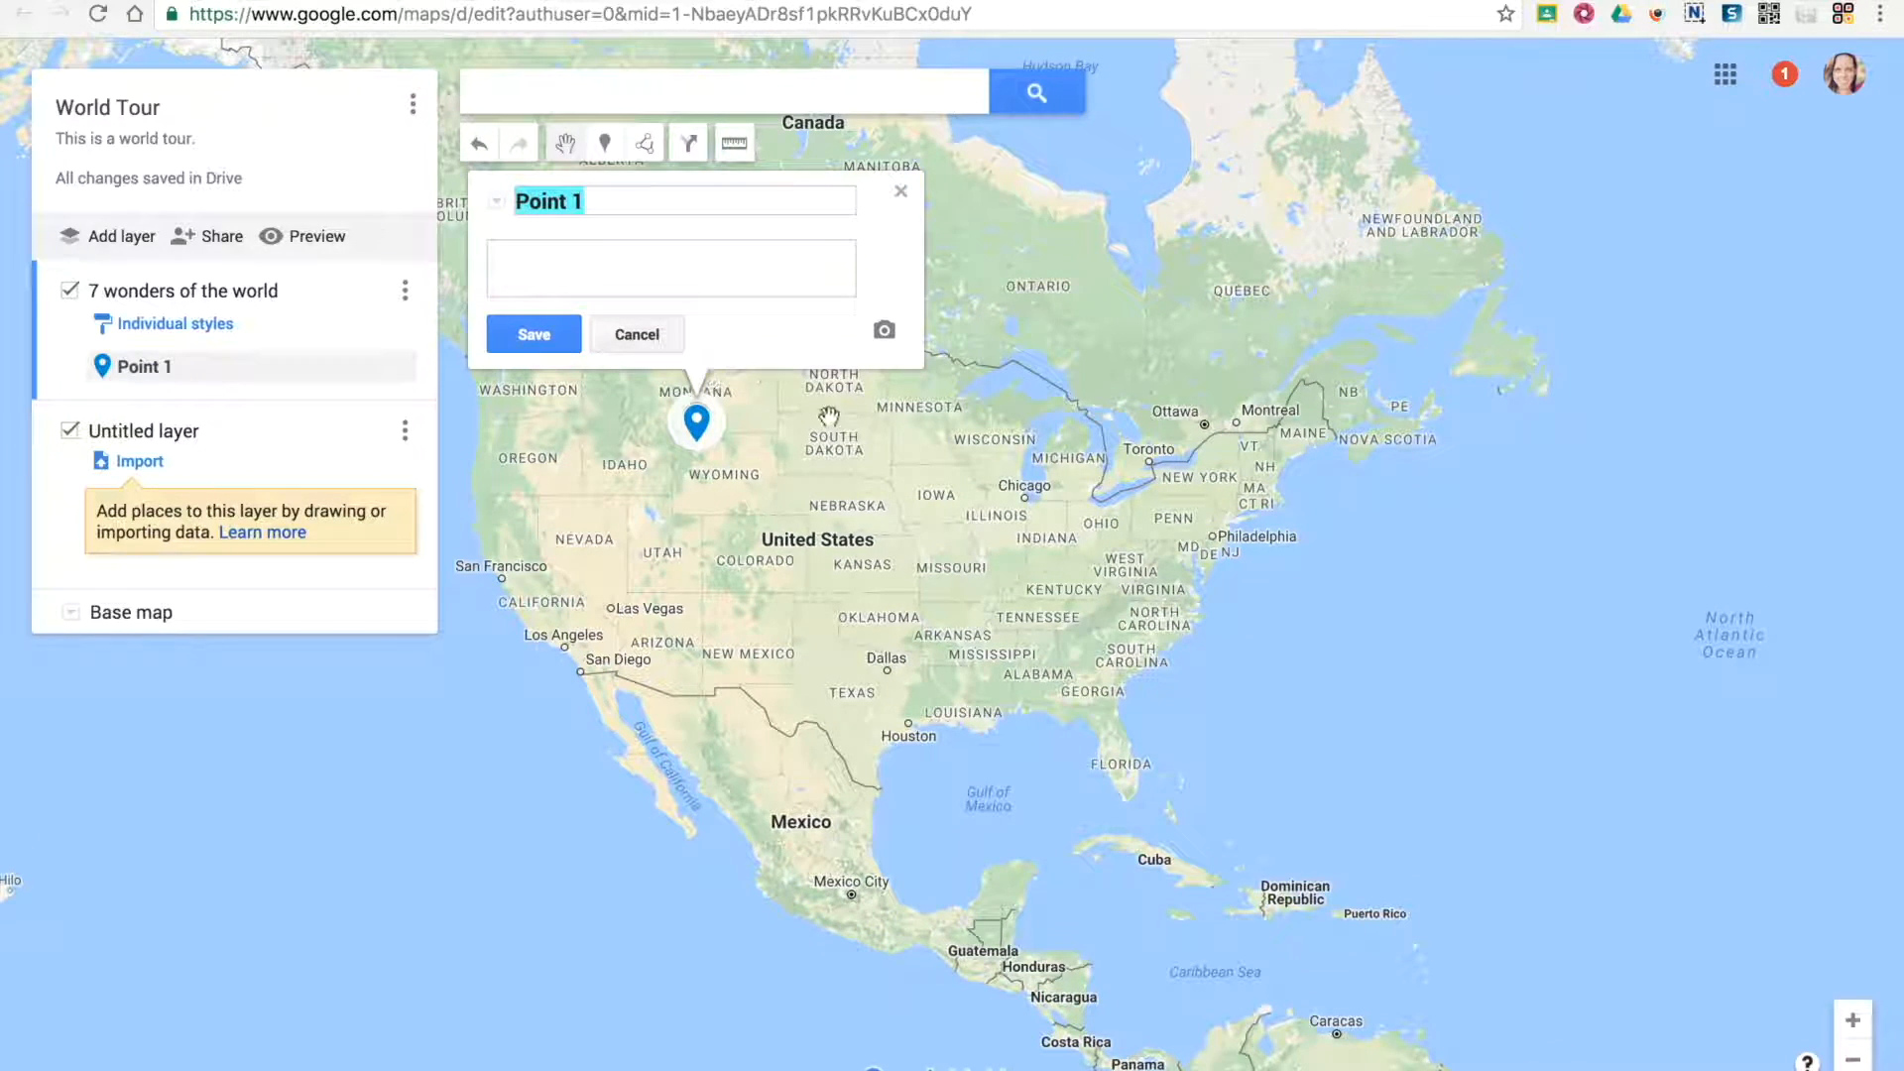
click(667, 327)
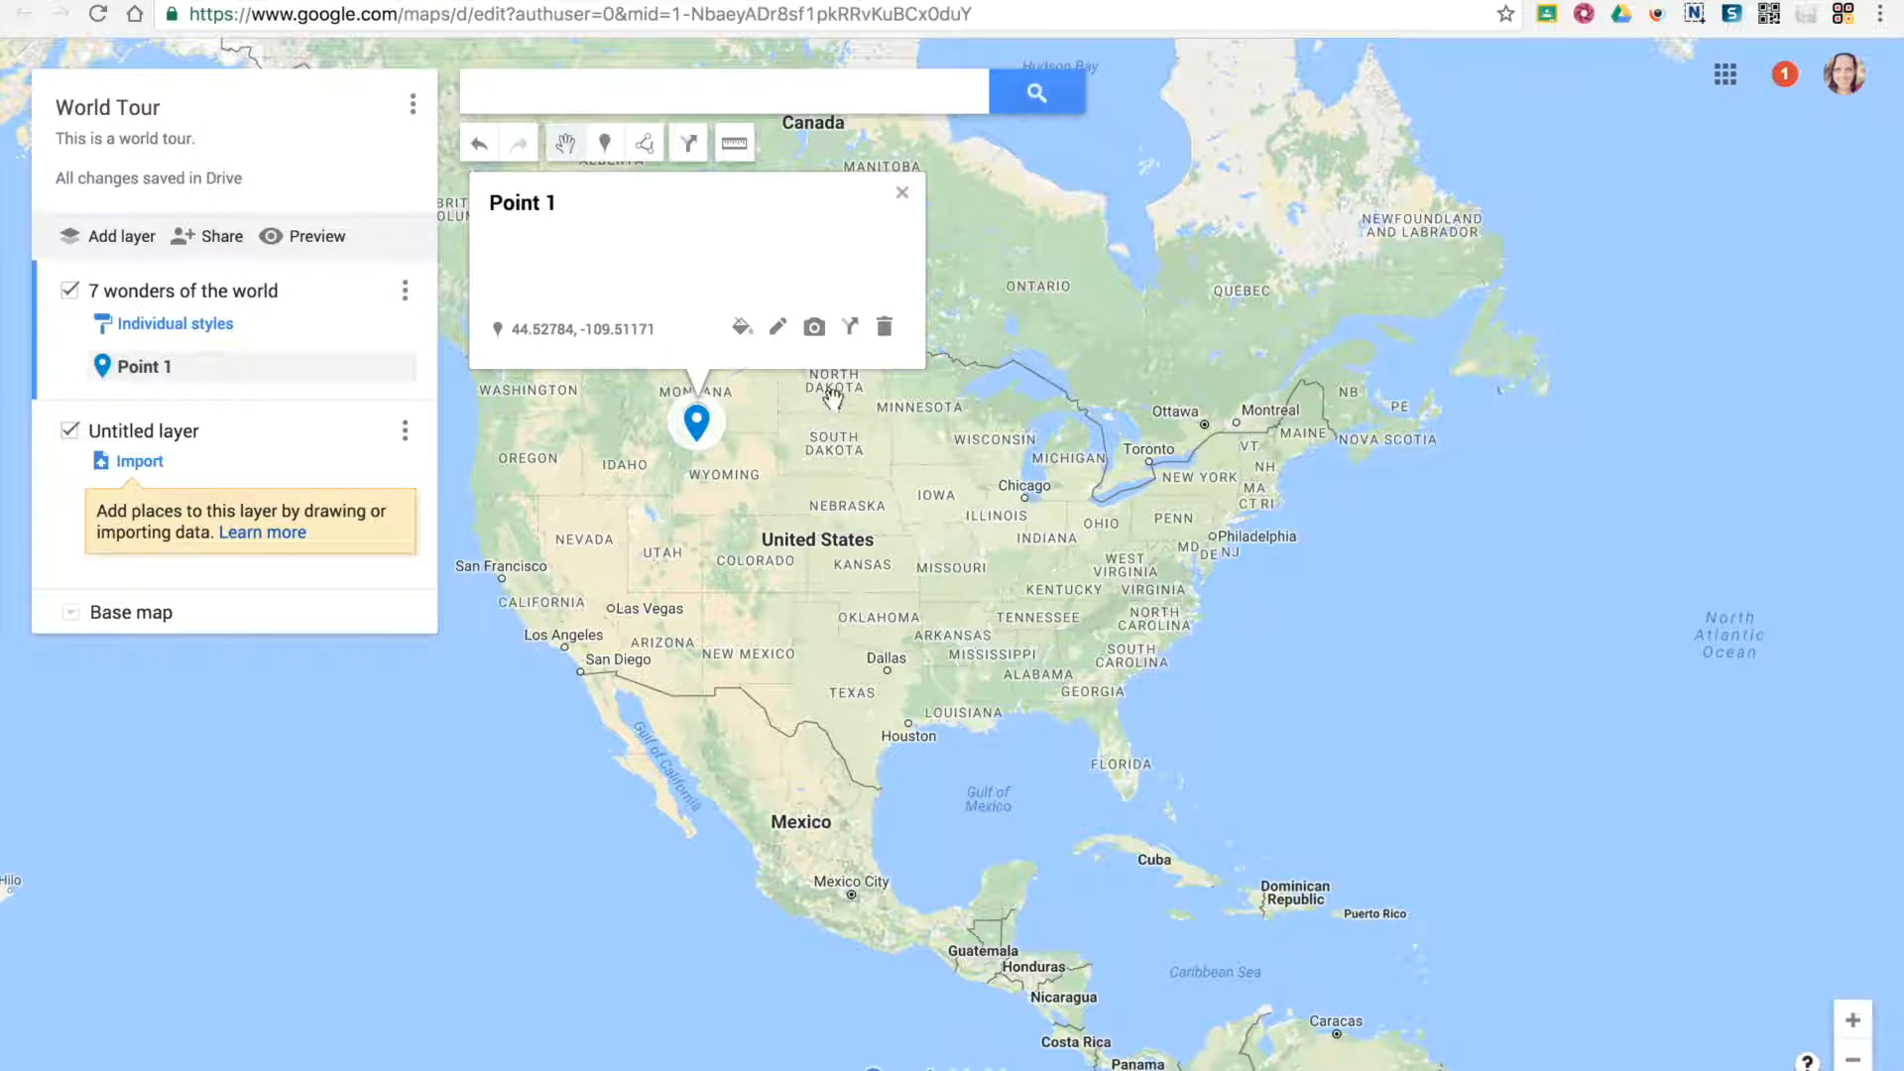
click(884, 329)
Search the map for "Roman Colosseum" and add the found place to the 7 wonders of the world layer
click(612, 99)
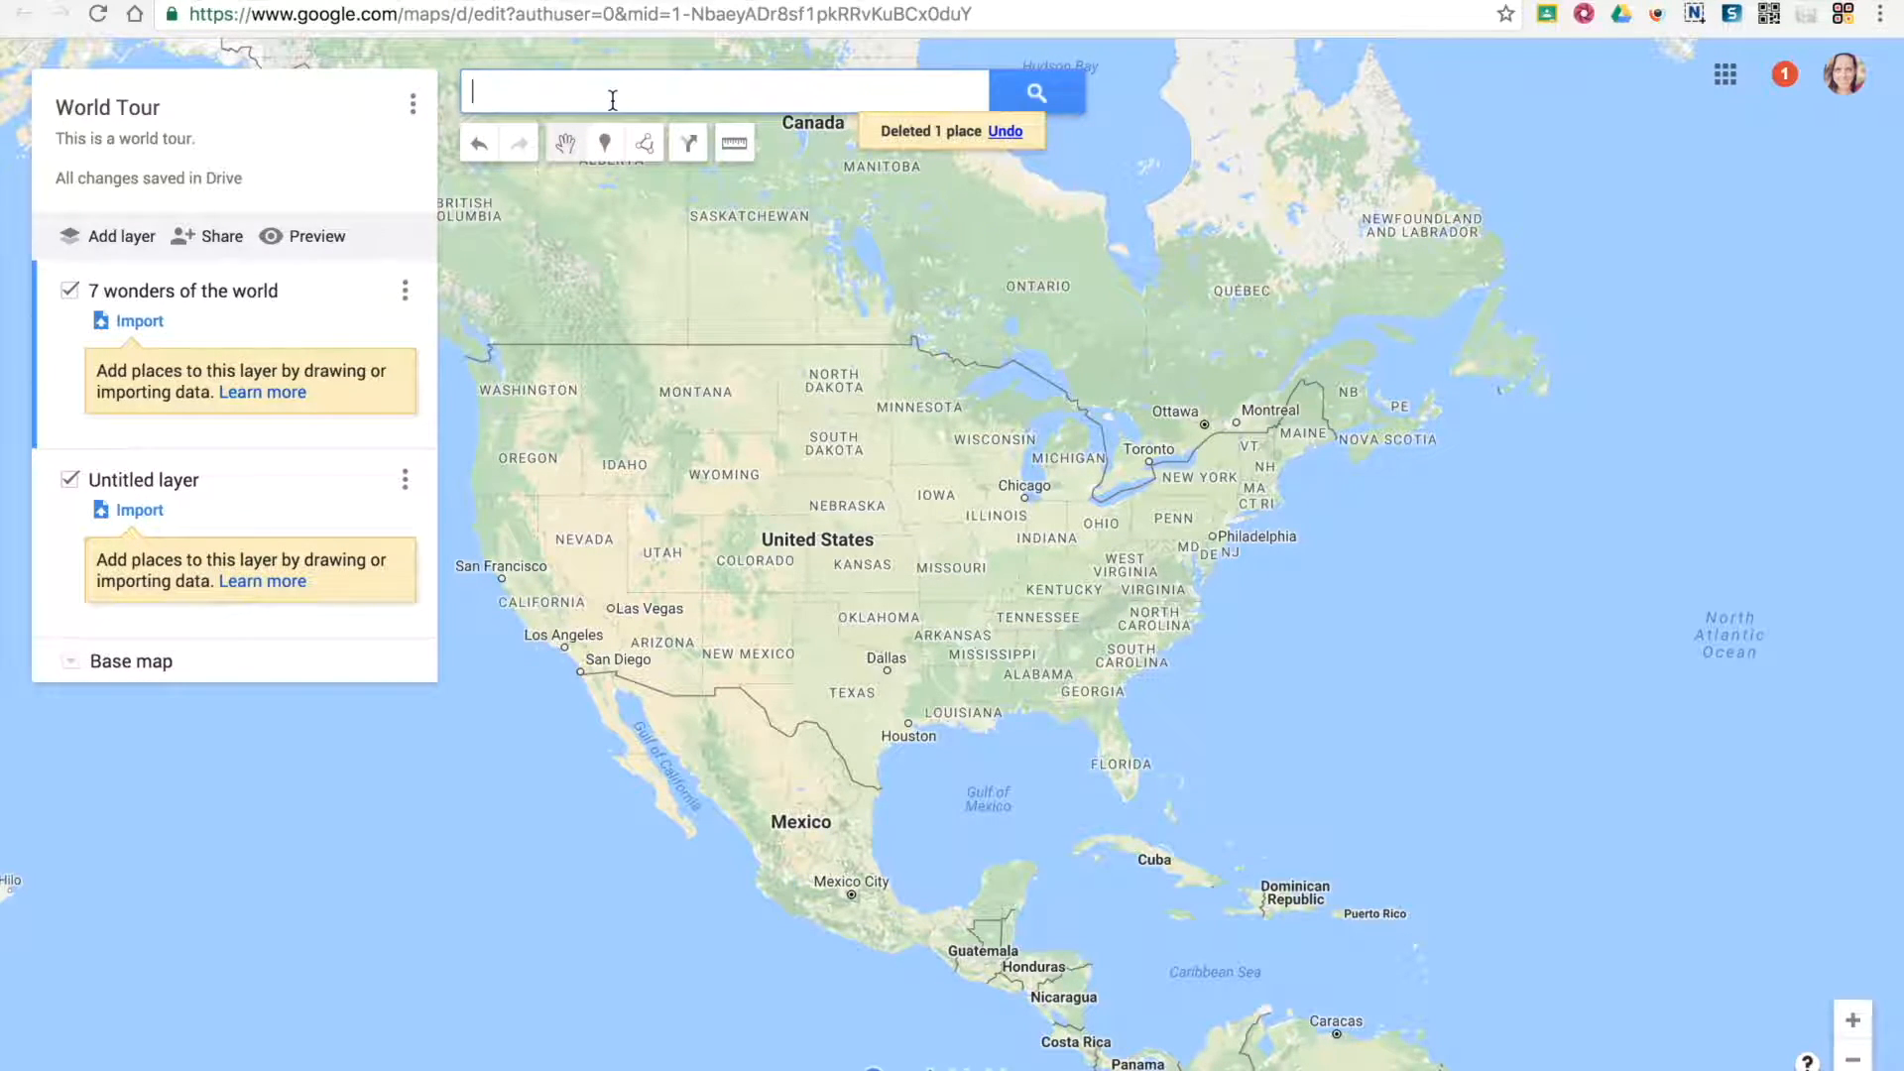
text(roman colosseum)
click(635, 123)
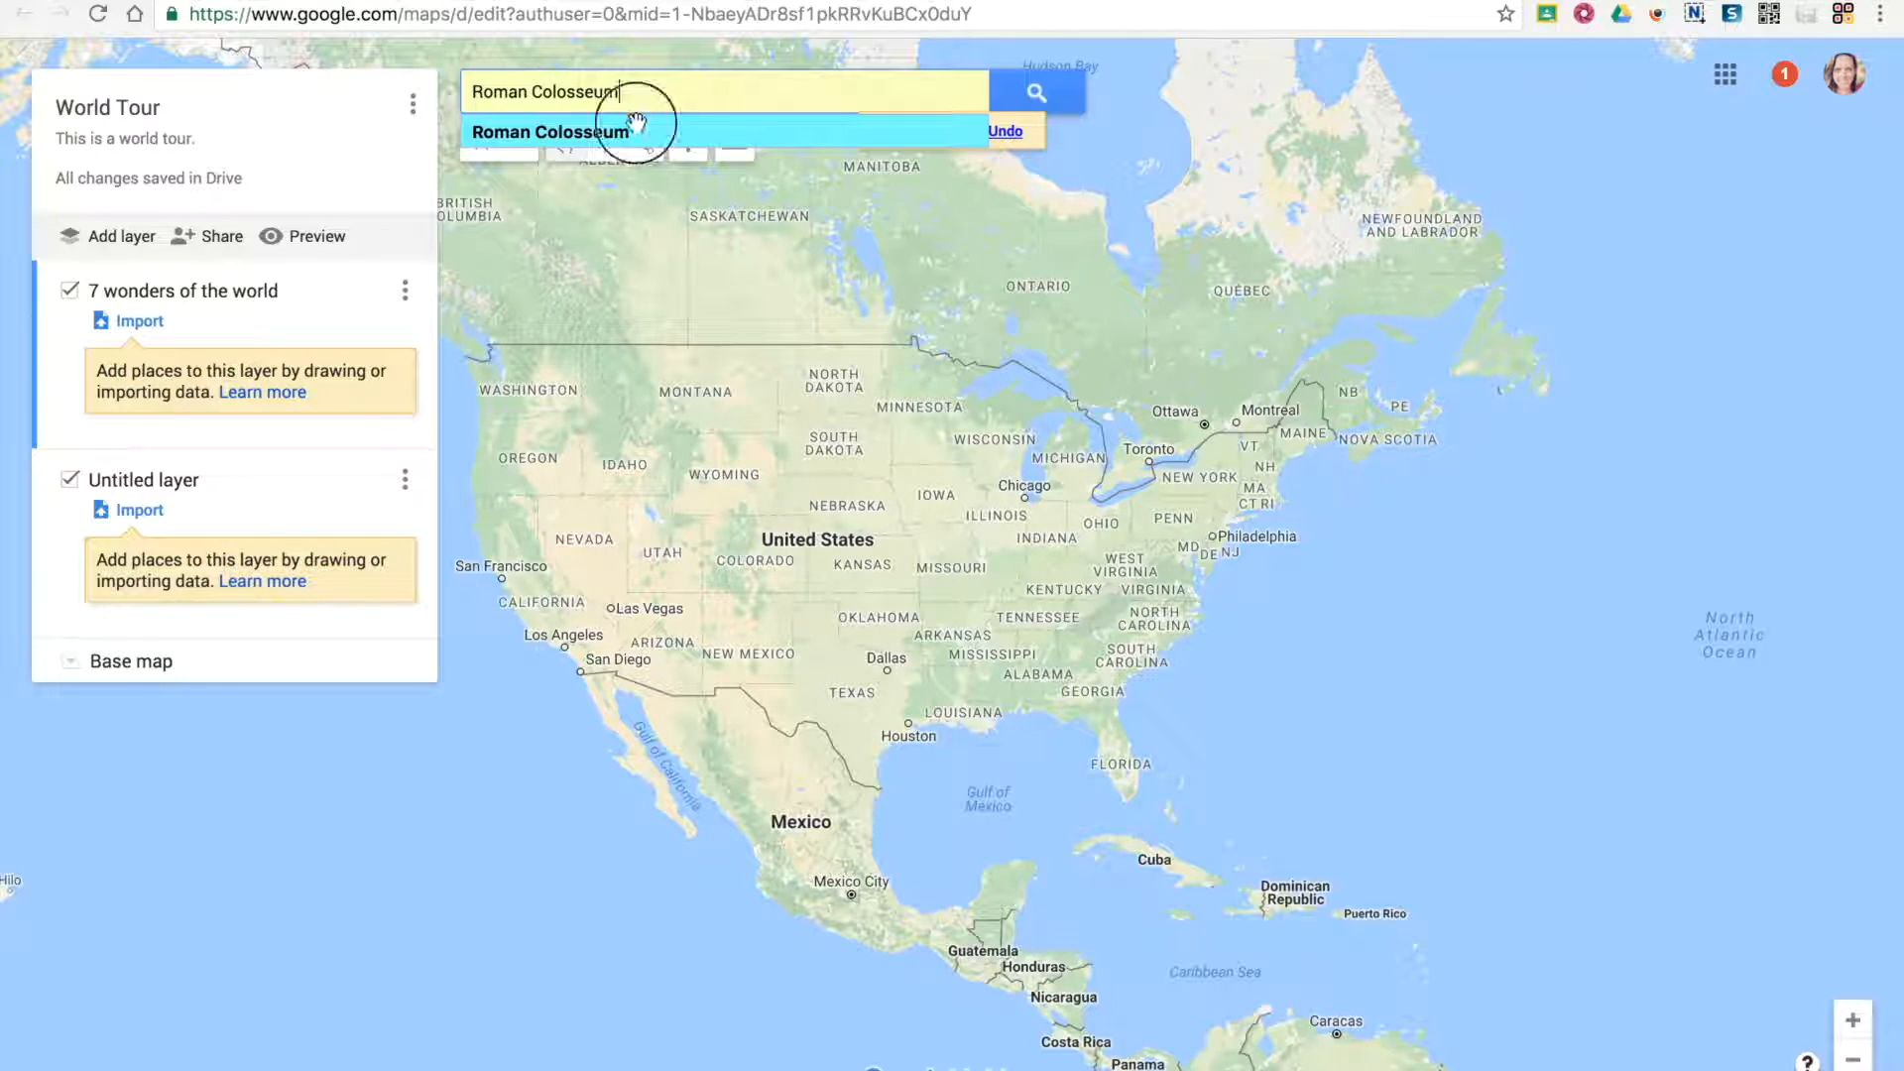
click(658, 94)
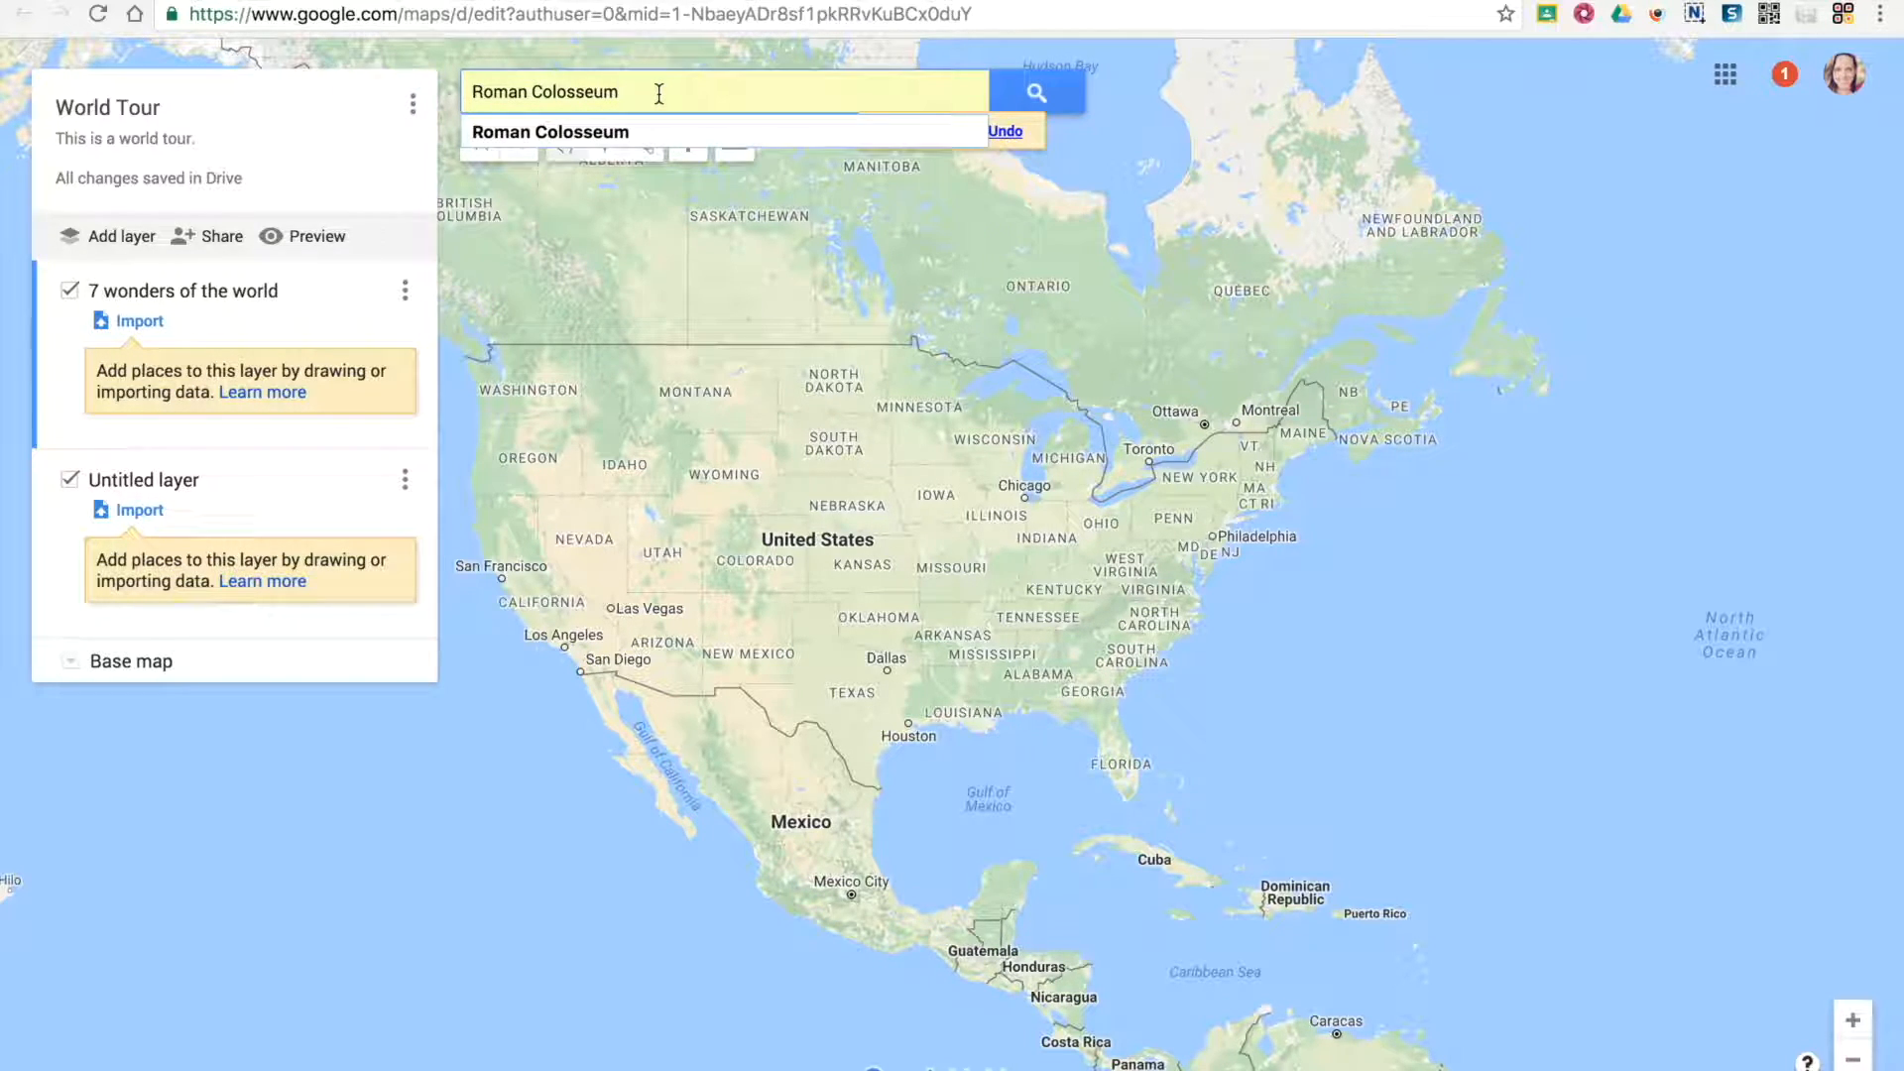
key(Return)
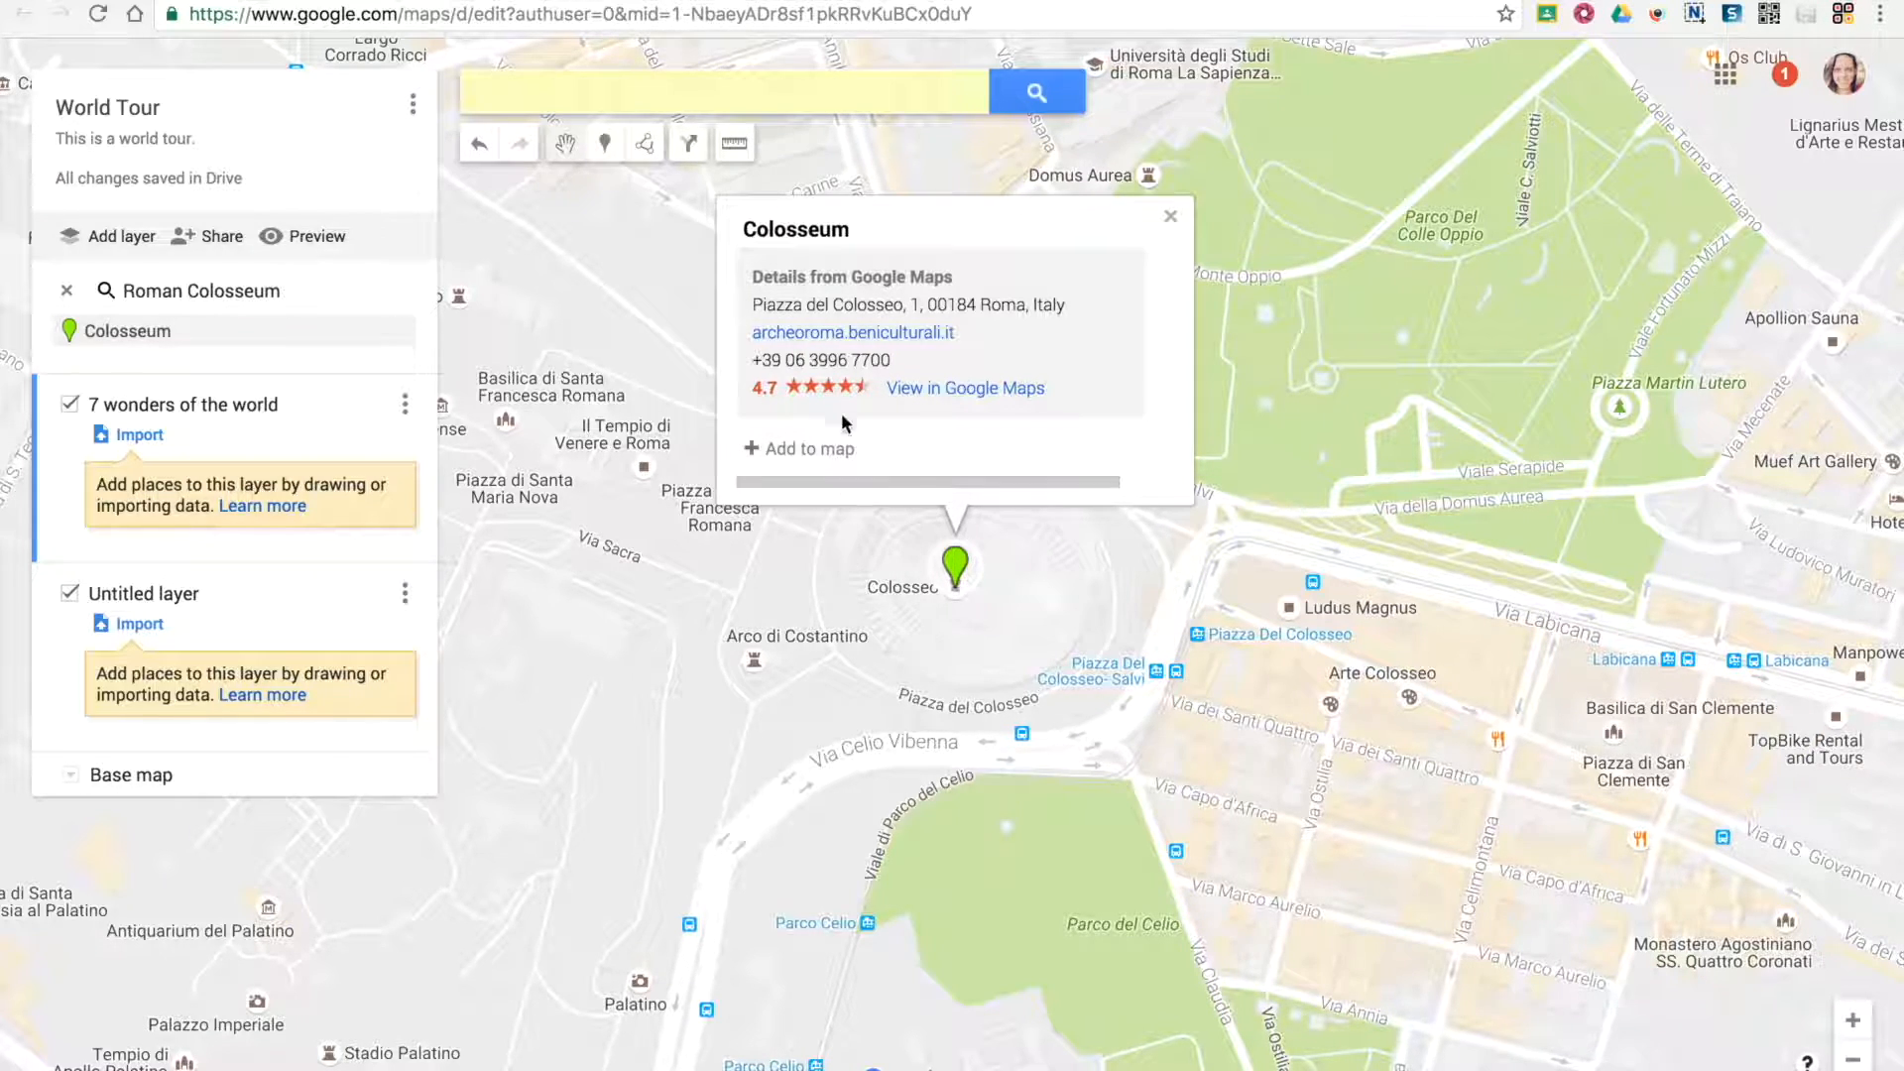
click(775, 448)
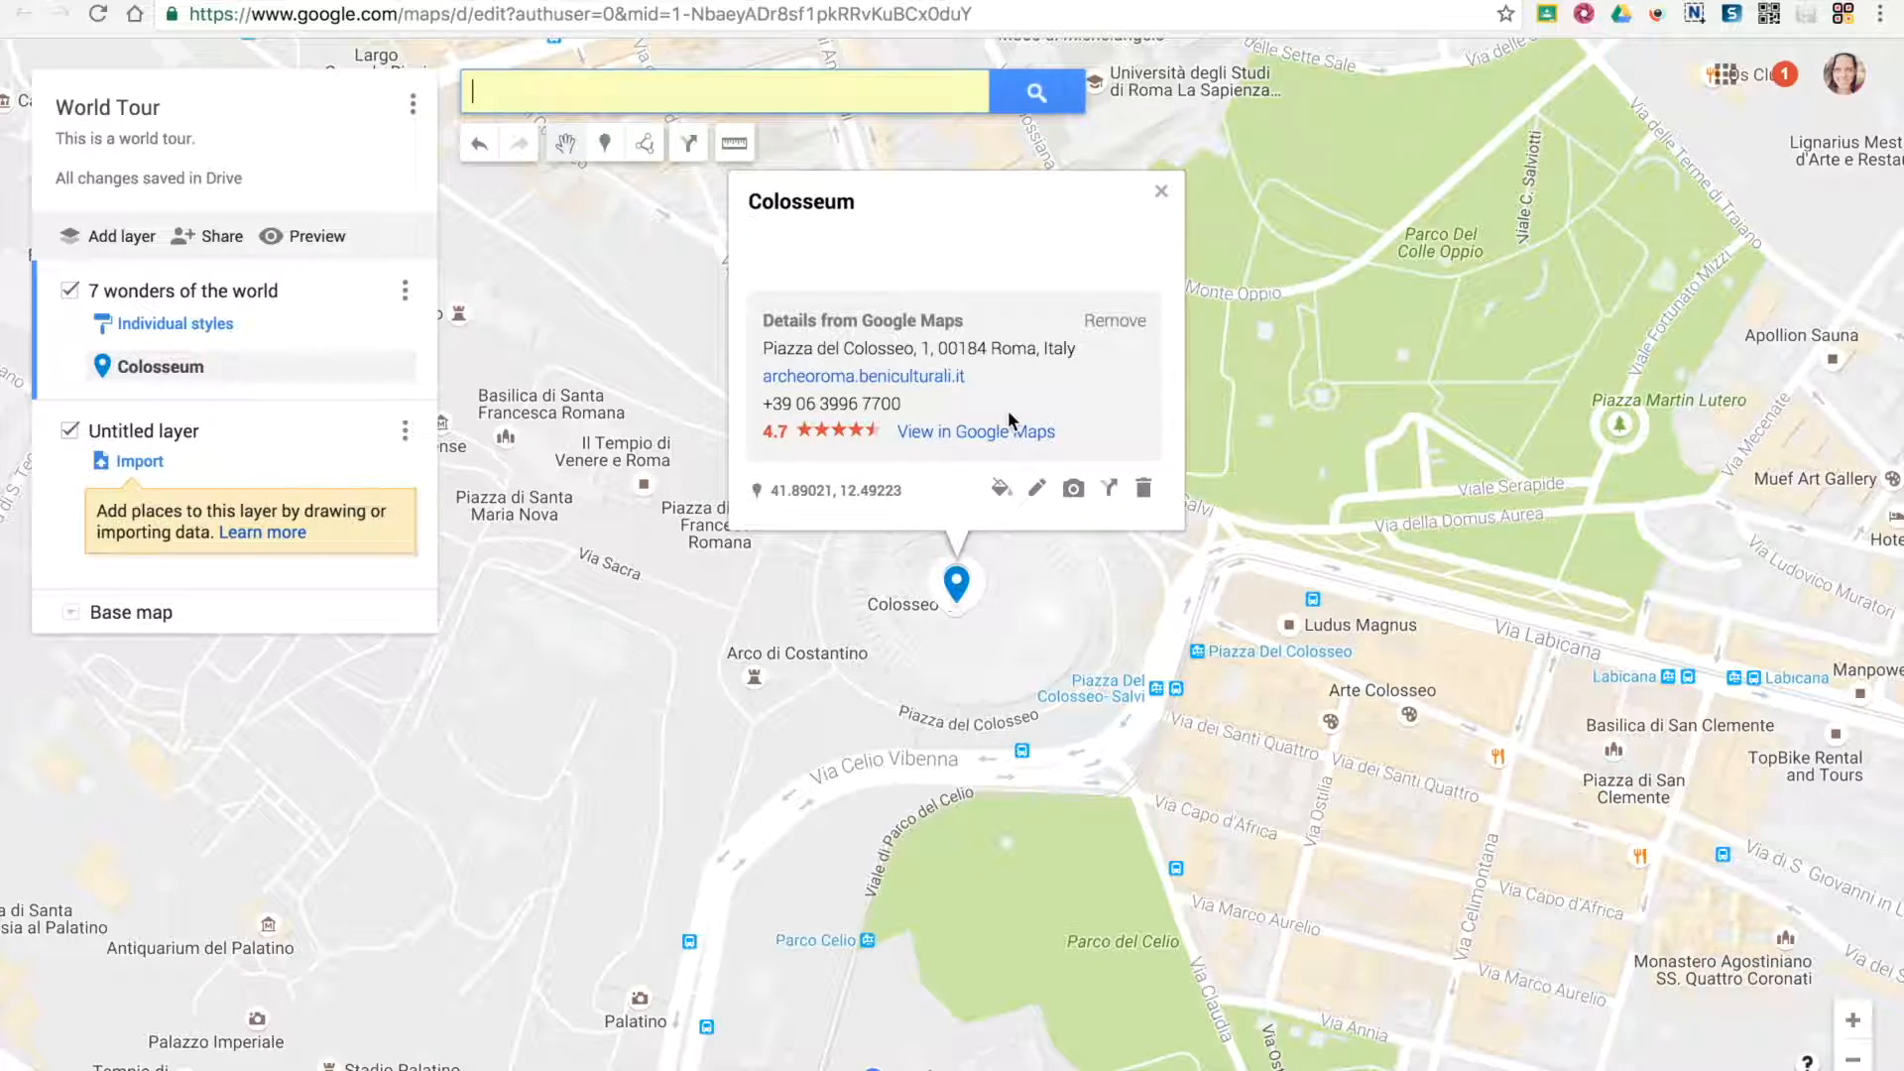
Remove the Google Maps details from the Colosseum marker and change its title to "Roman Colosseum"
click(1098, 319)
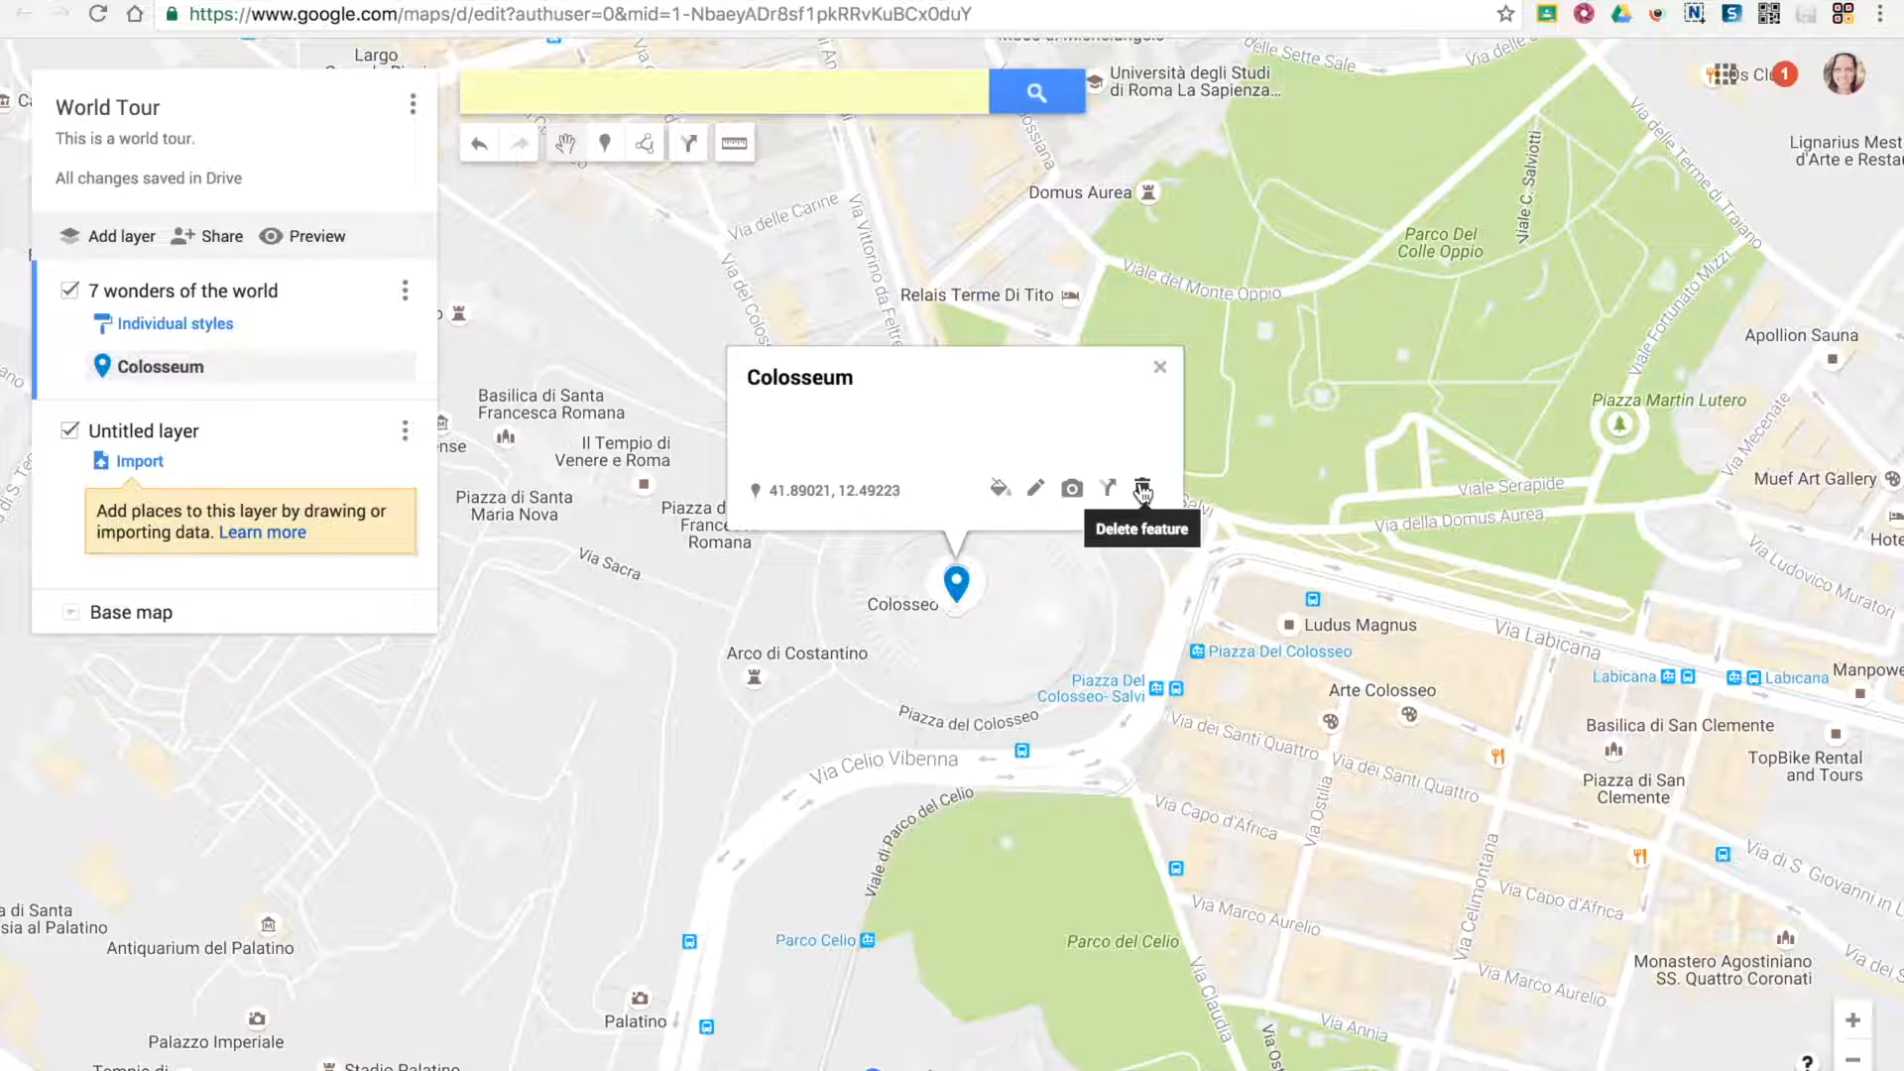
click(1036, 489)
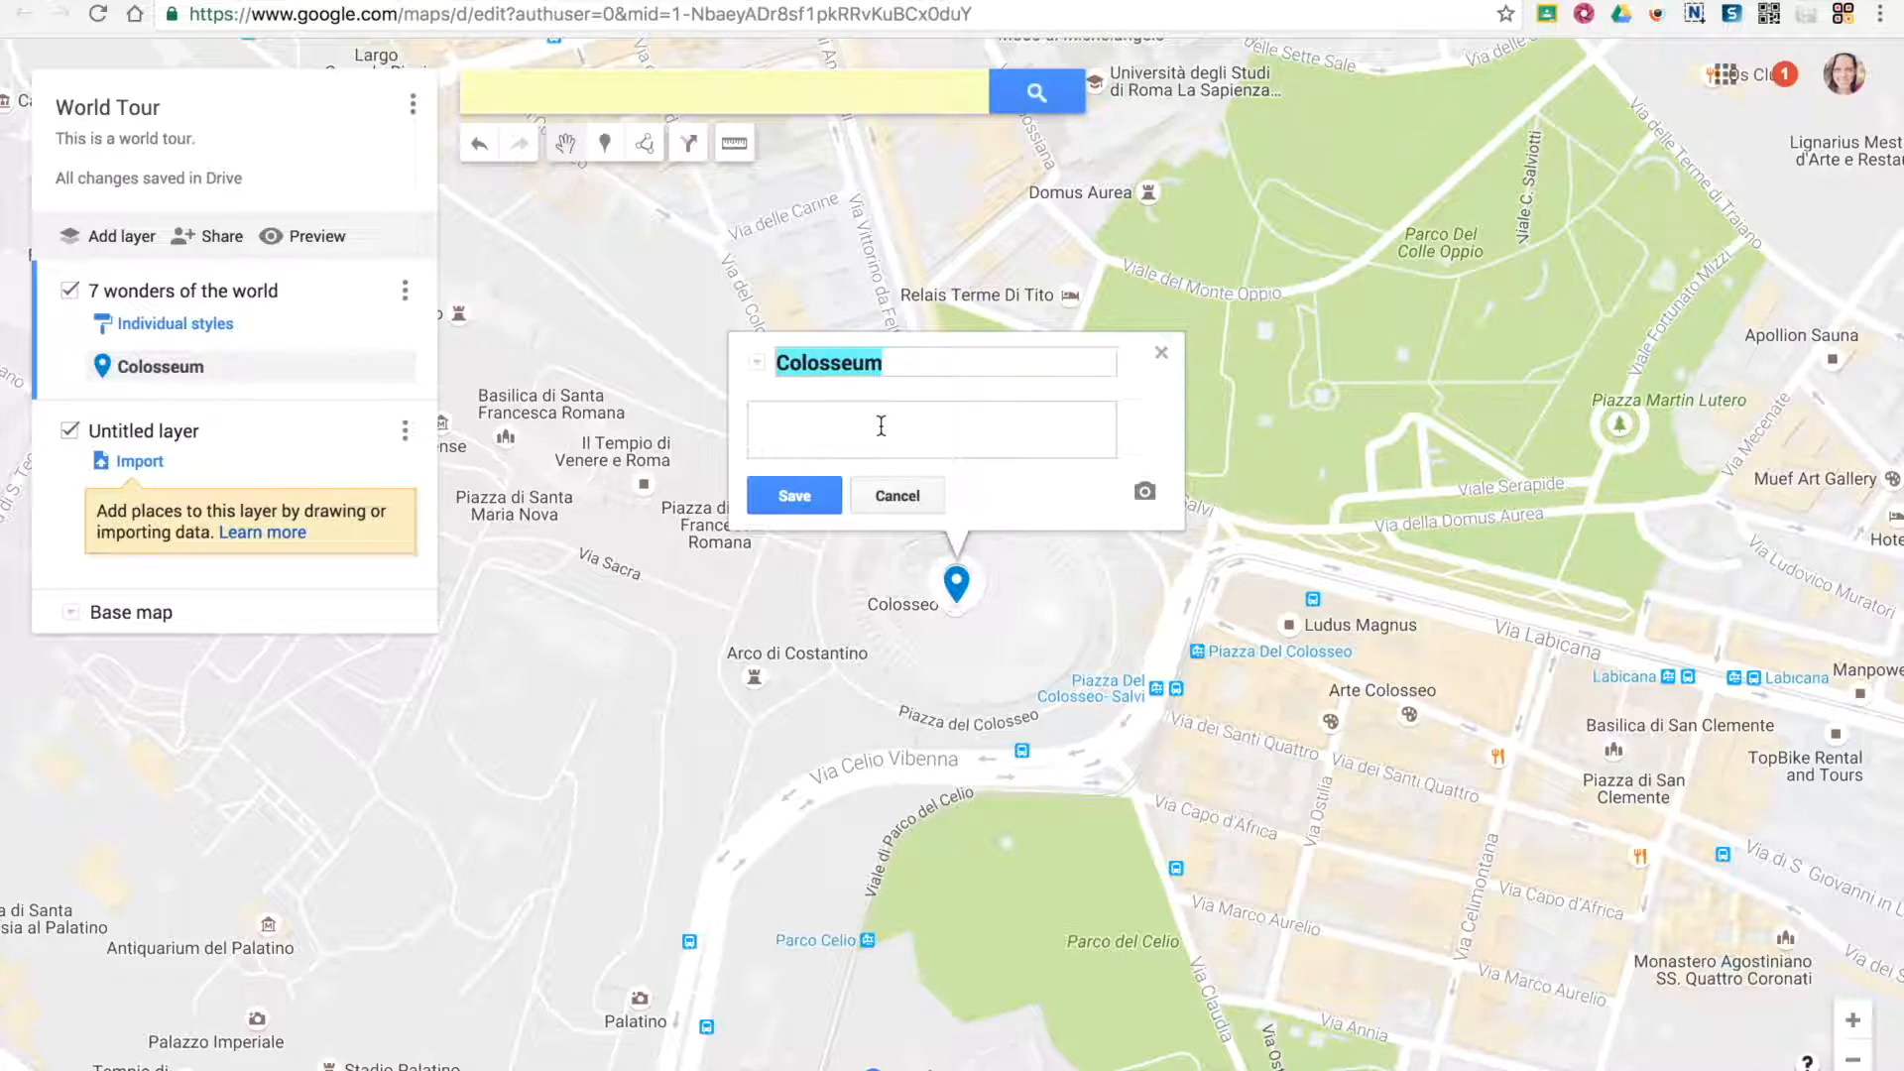
text(roman colosseum)
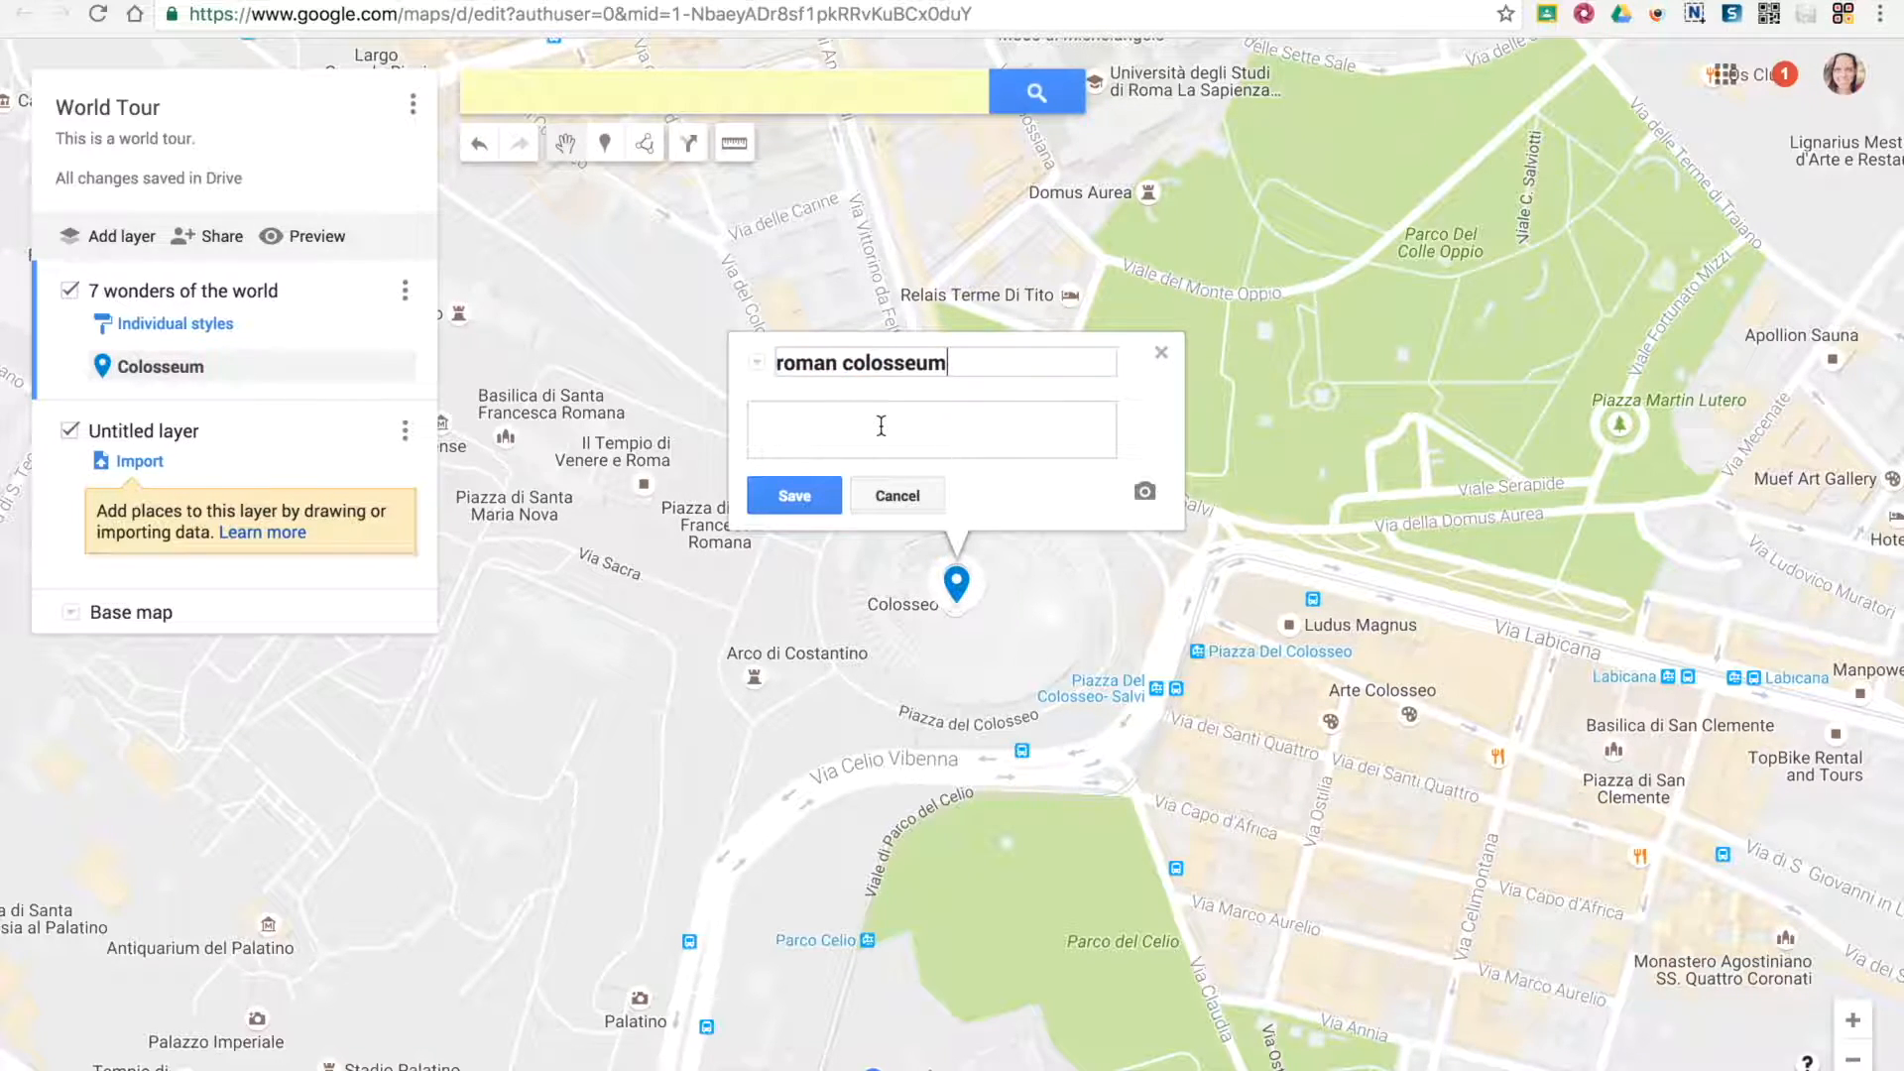
click(788, 361)
key(BackSpace)
text(R)
click(849, 362)
key(Delete)
text(C)
click(776, 411)
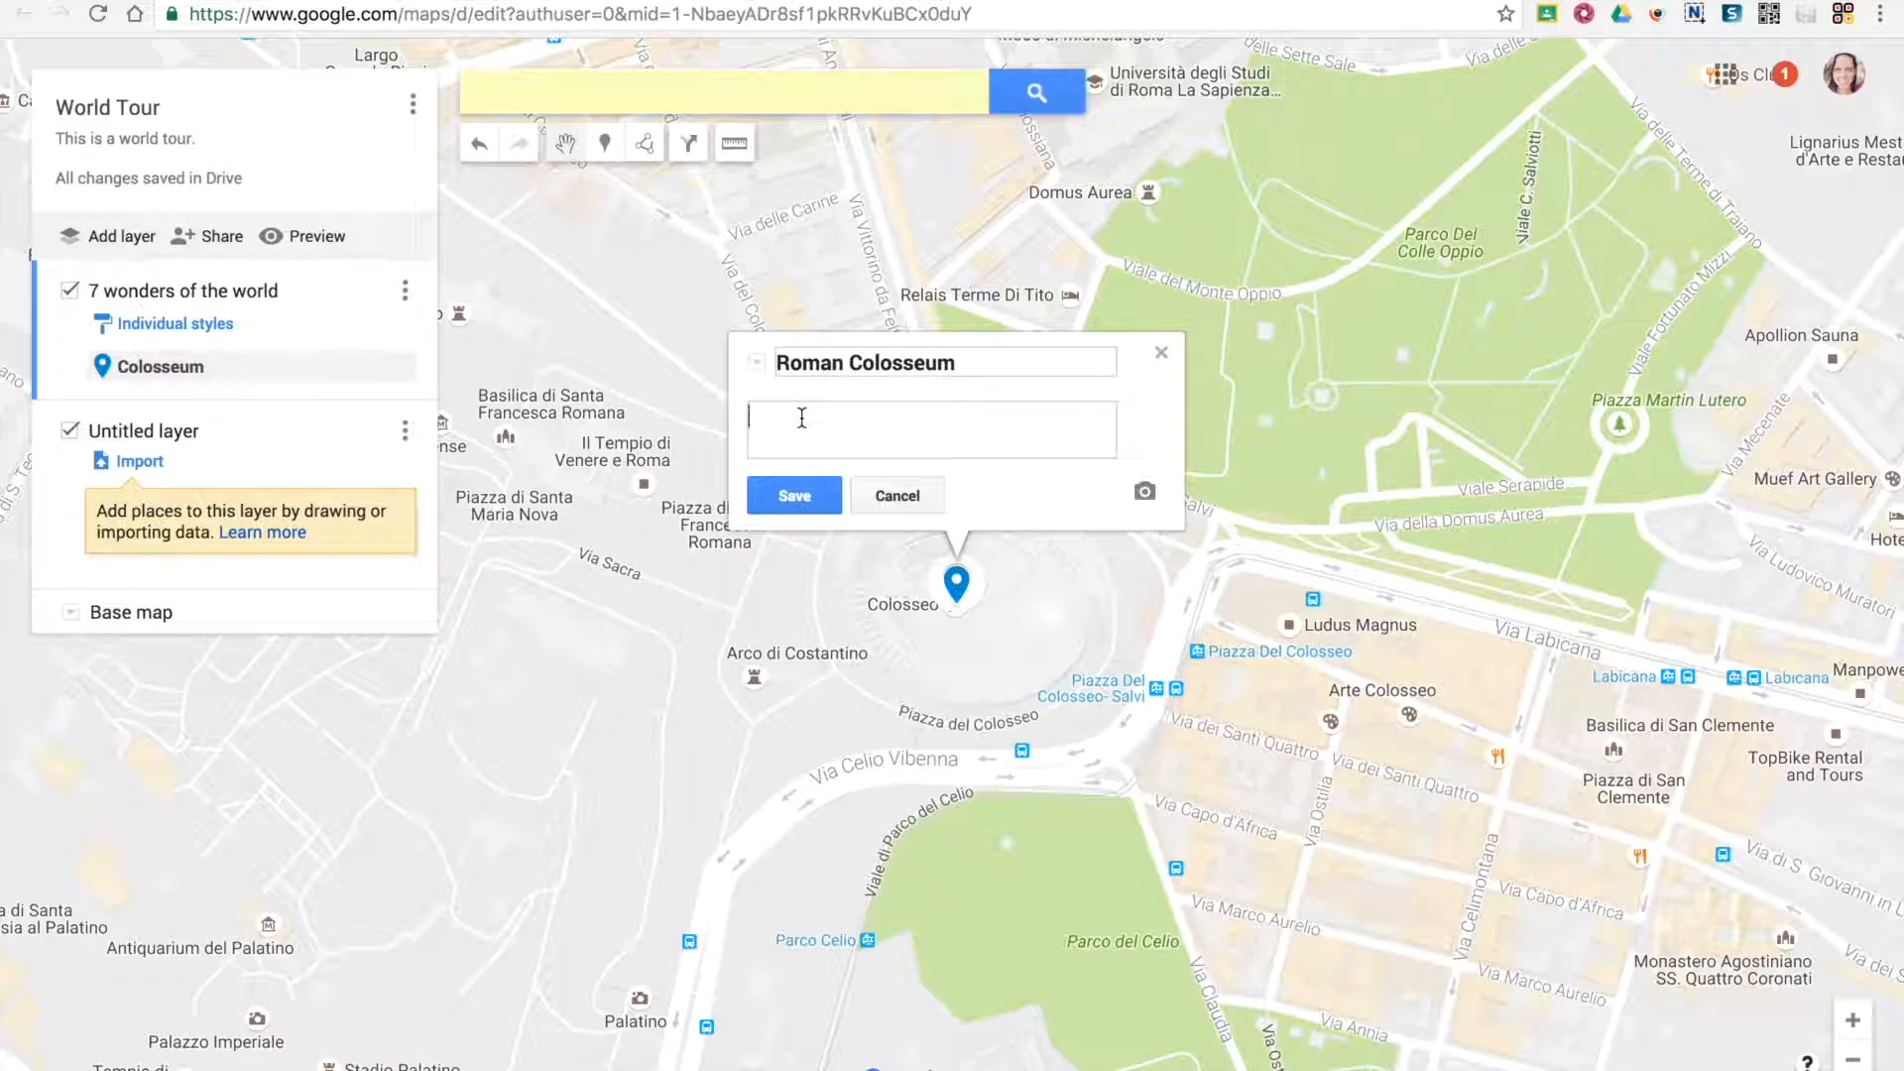
text(Located just east of the Roman Forum, the massive stone amphitheater known as the Colosseum was commissioned around A.D. 70-72 by Emperor Vespasian of the Flavian dynasty as a gift to the Roman people.)
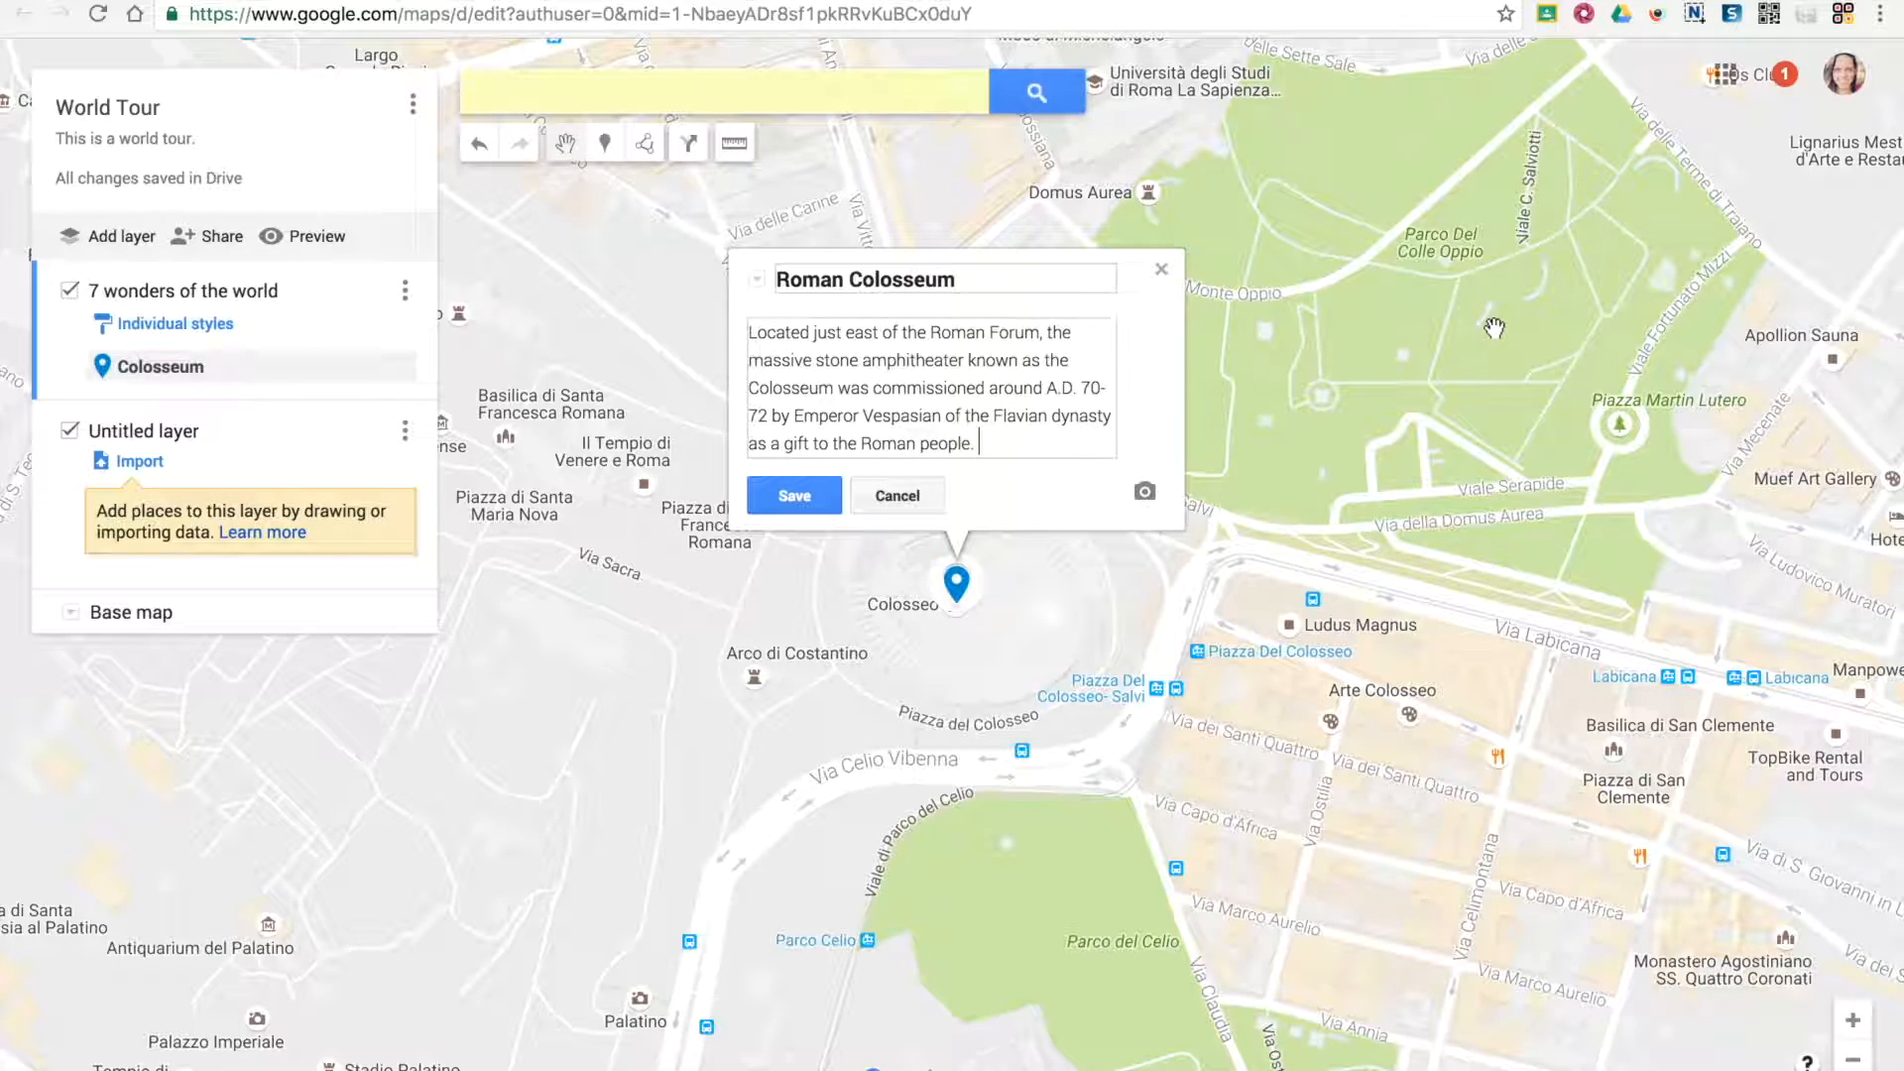
text(http://www.history.com/topics/ancient-history/colosseum)
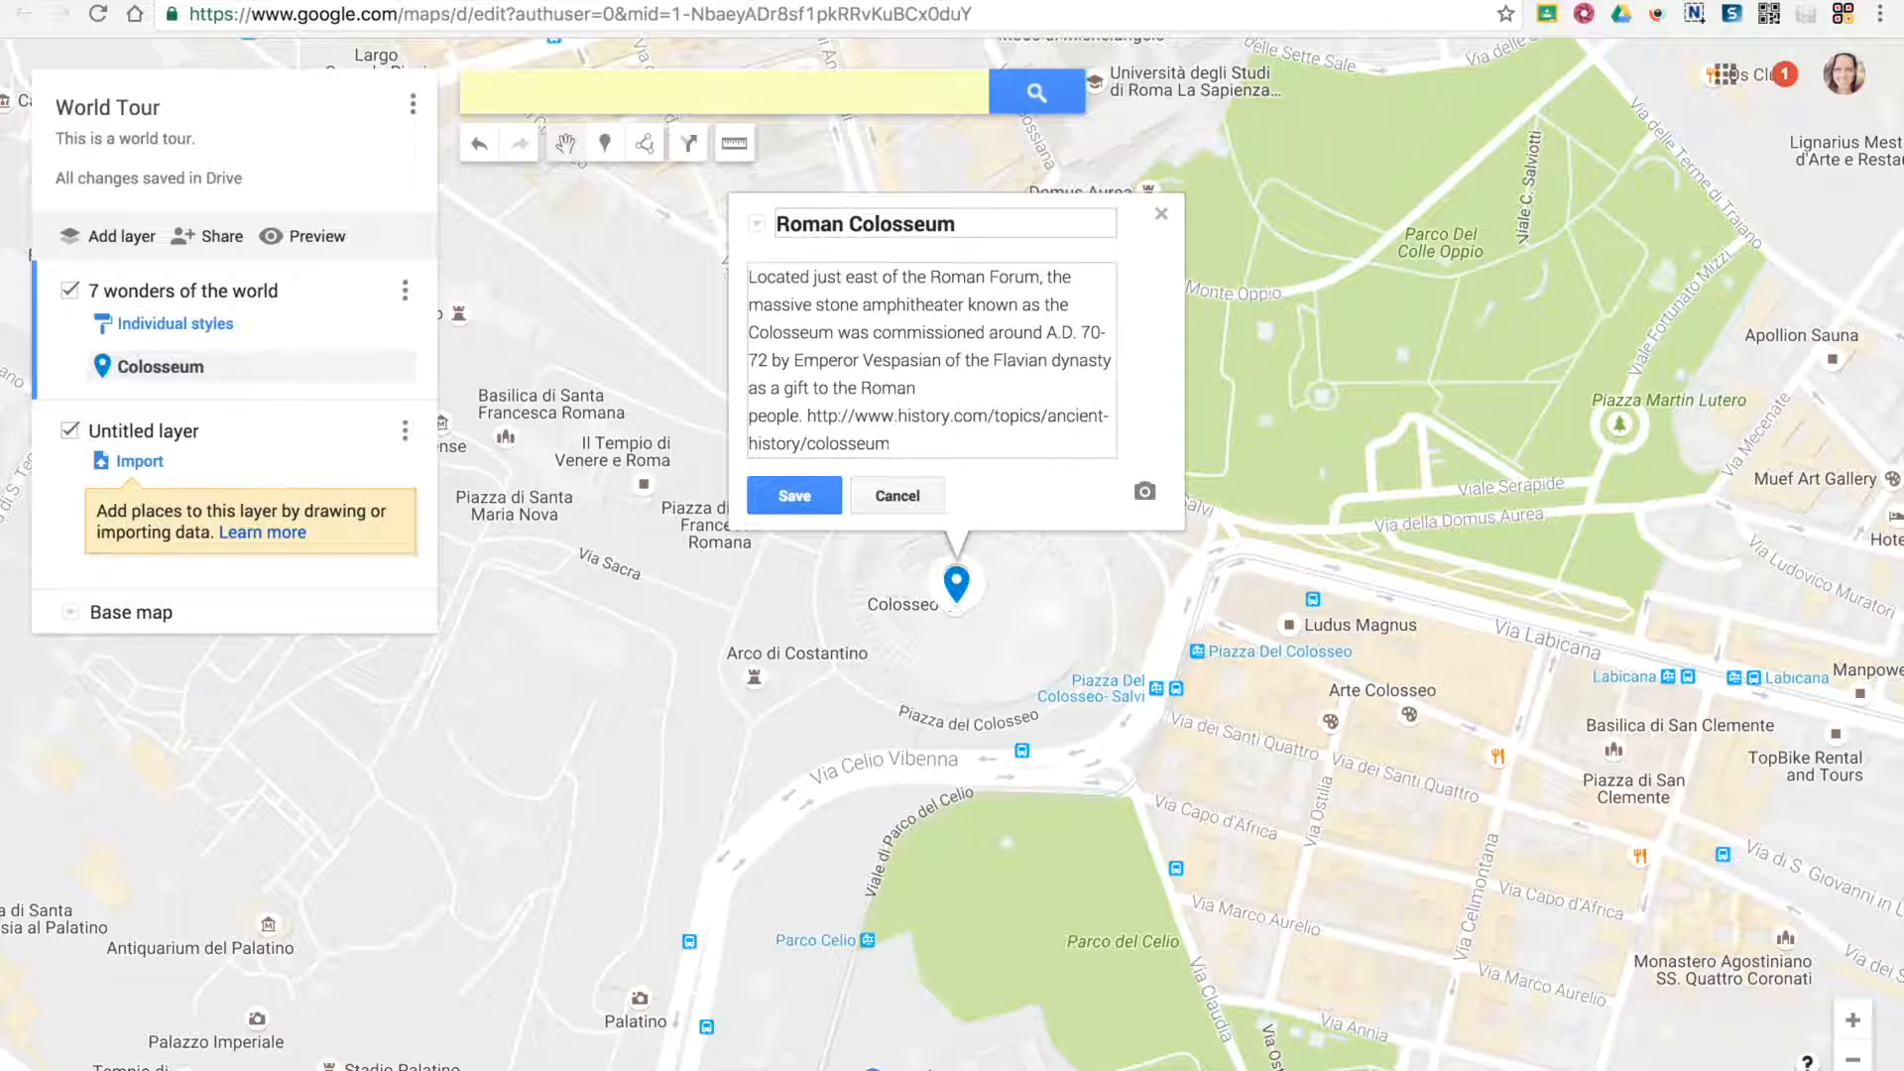
click(804, 496)
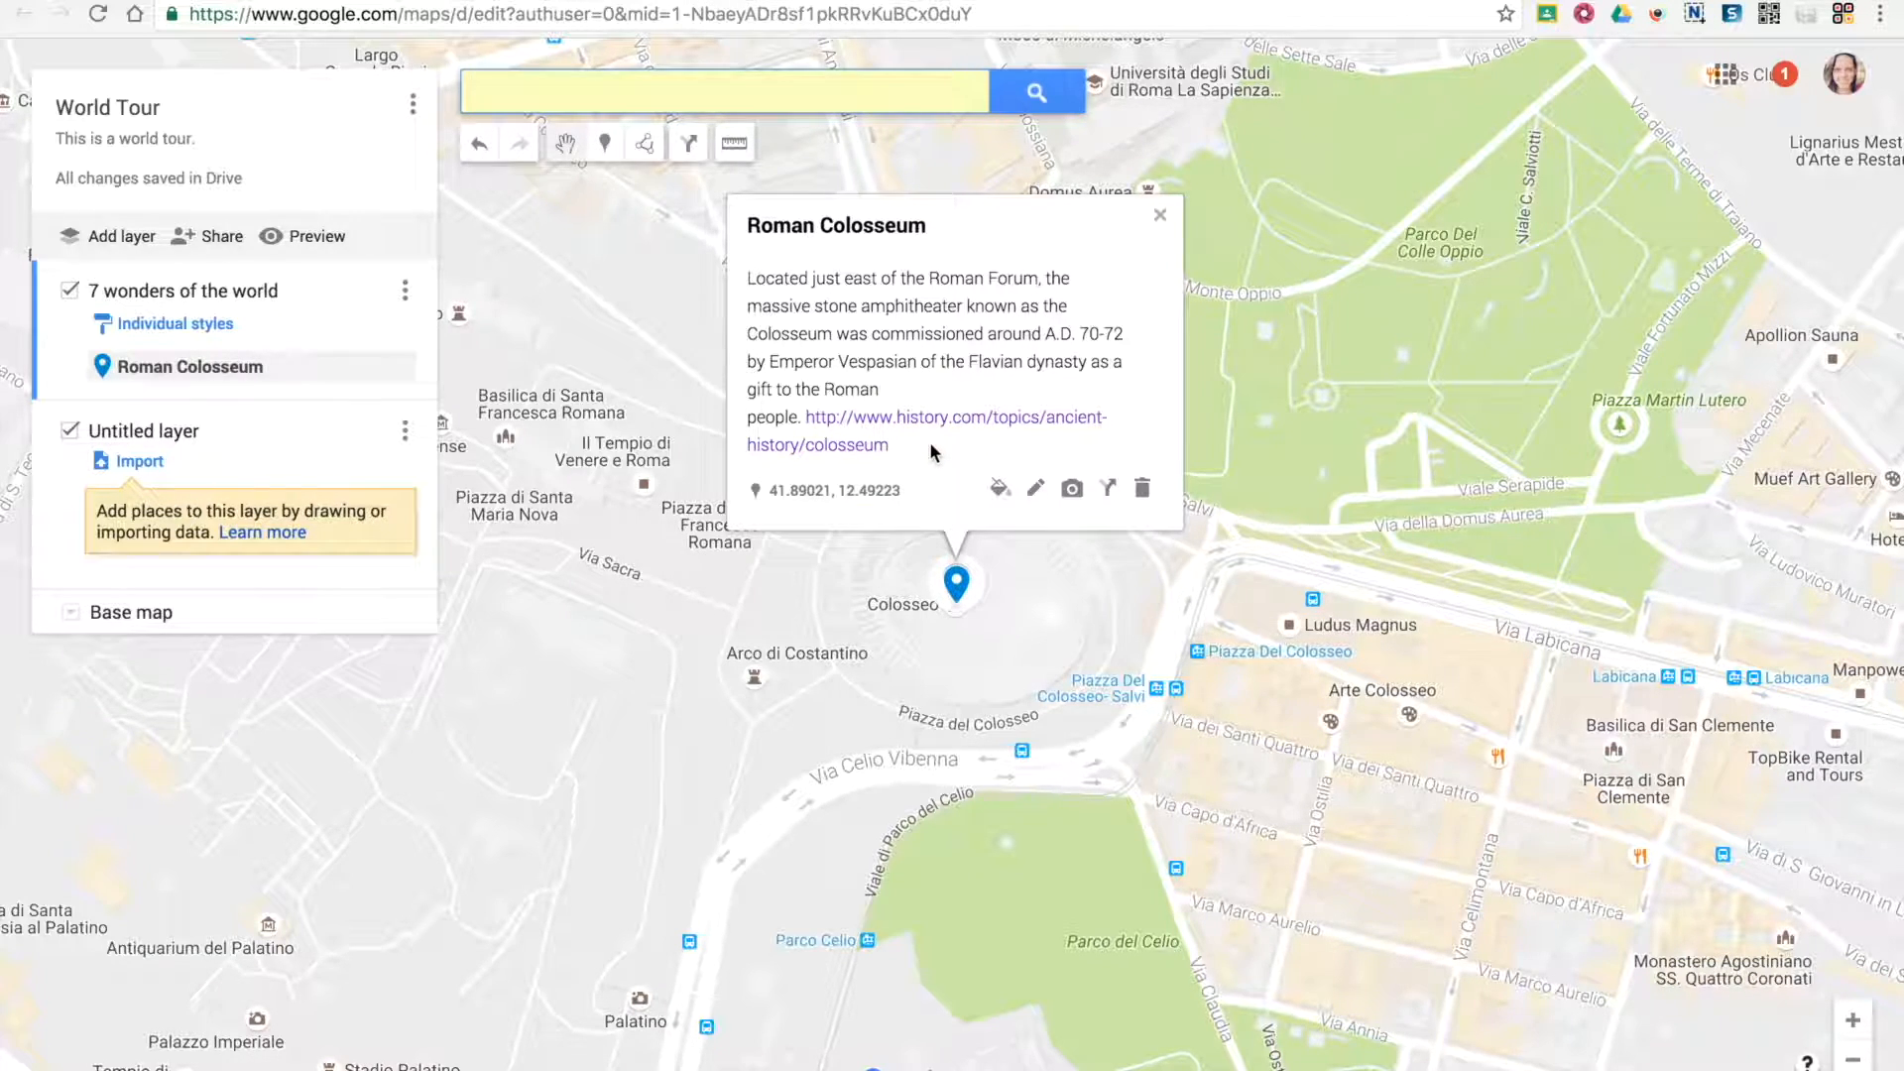
Add the night-time exterior photo from a Google Image Search for "Roman Colosseum" to the Roman Colosseum marker
click(1068, 490)
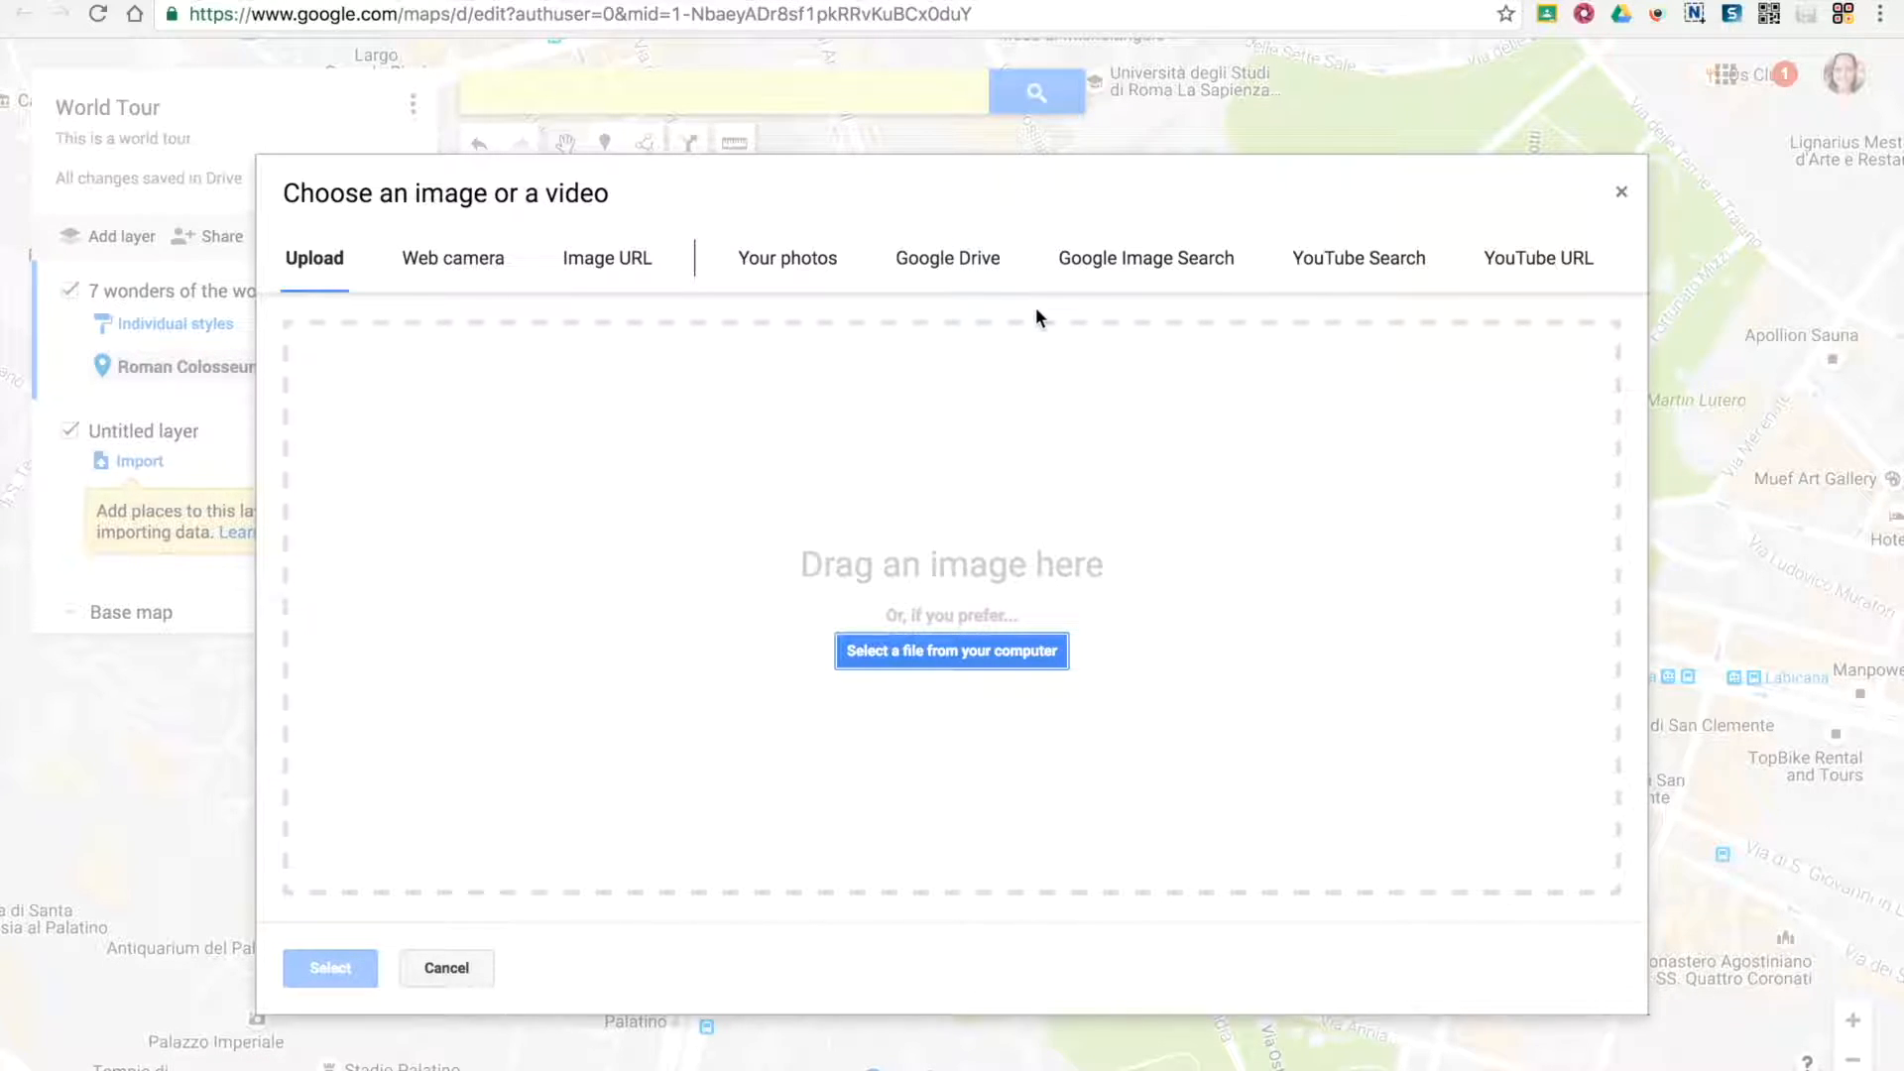
click(1124, 261)
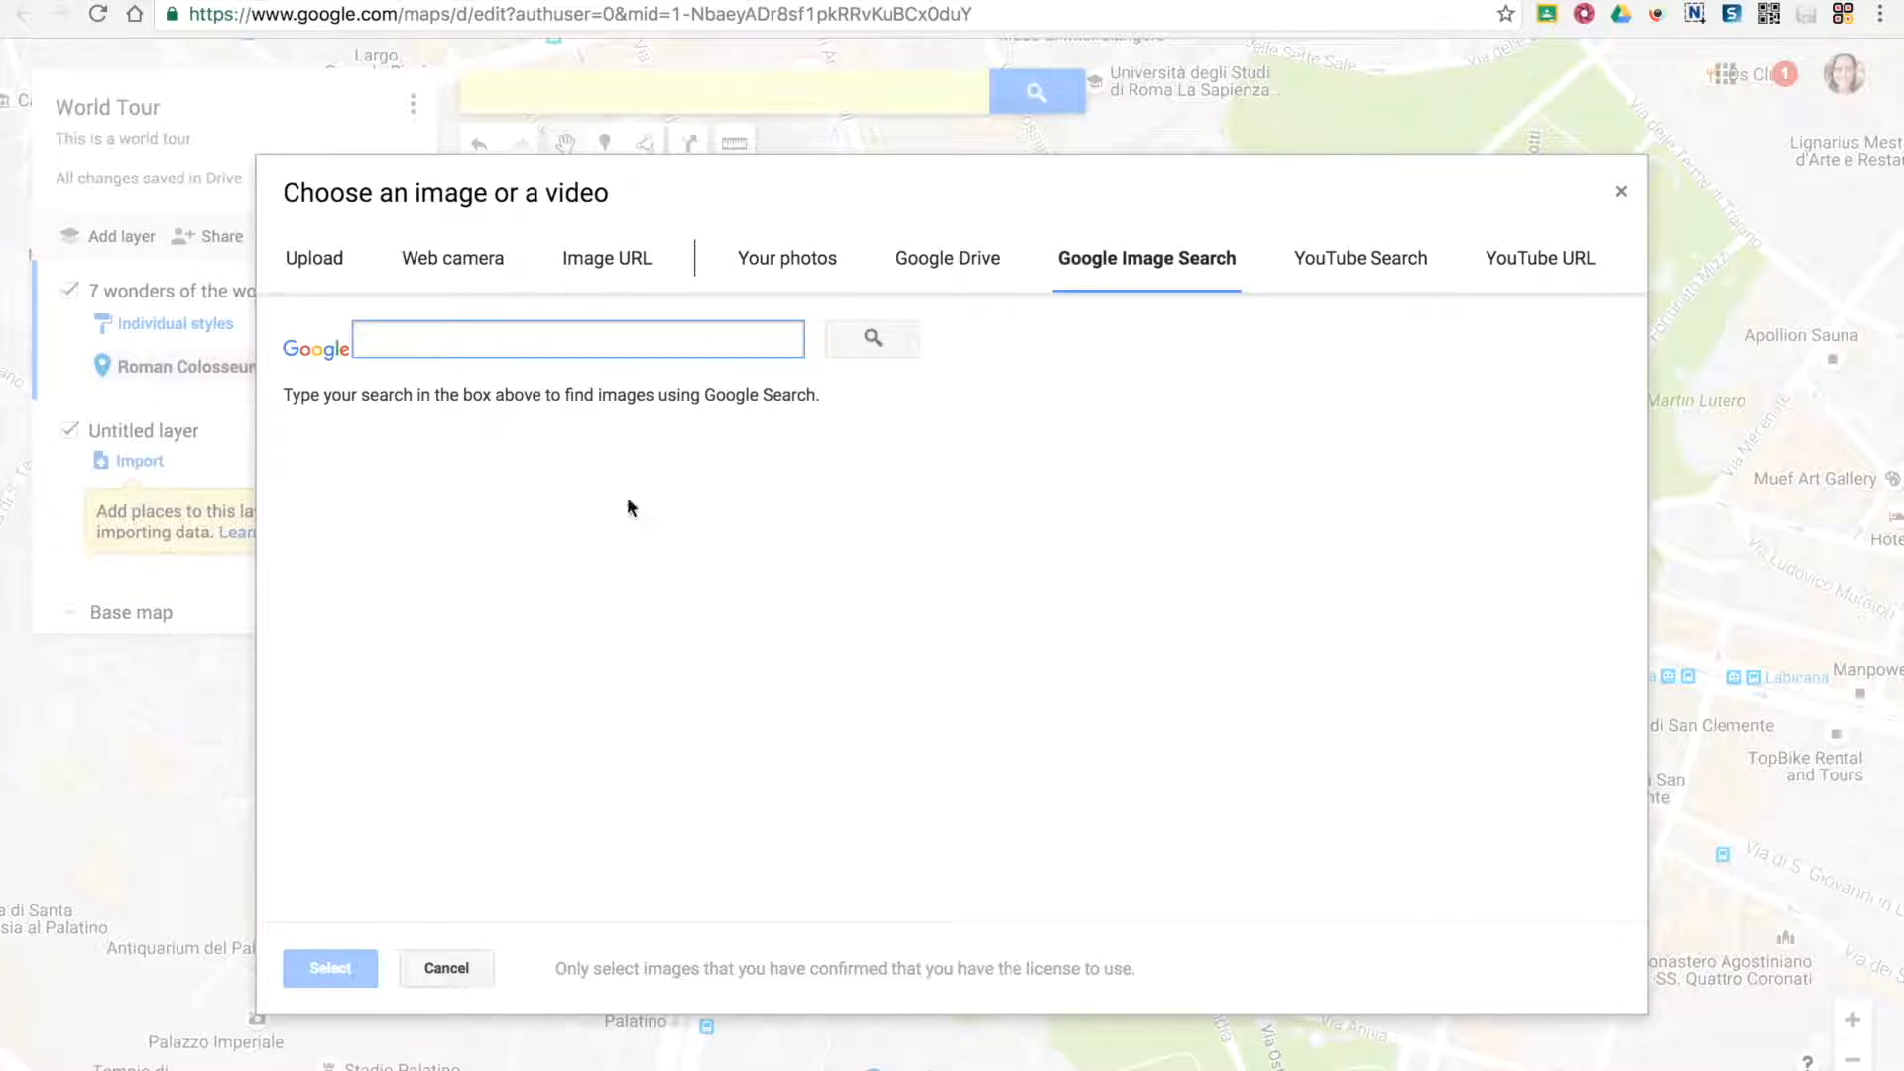
text(Roman Colosseum)
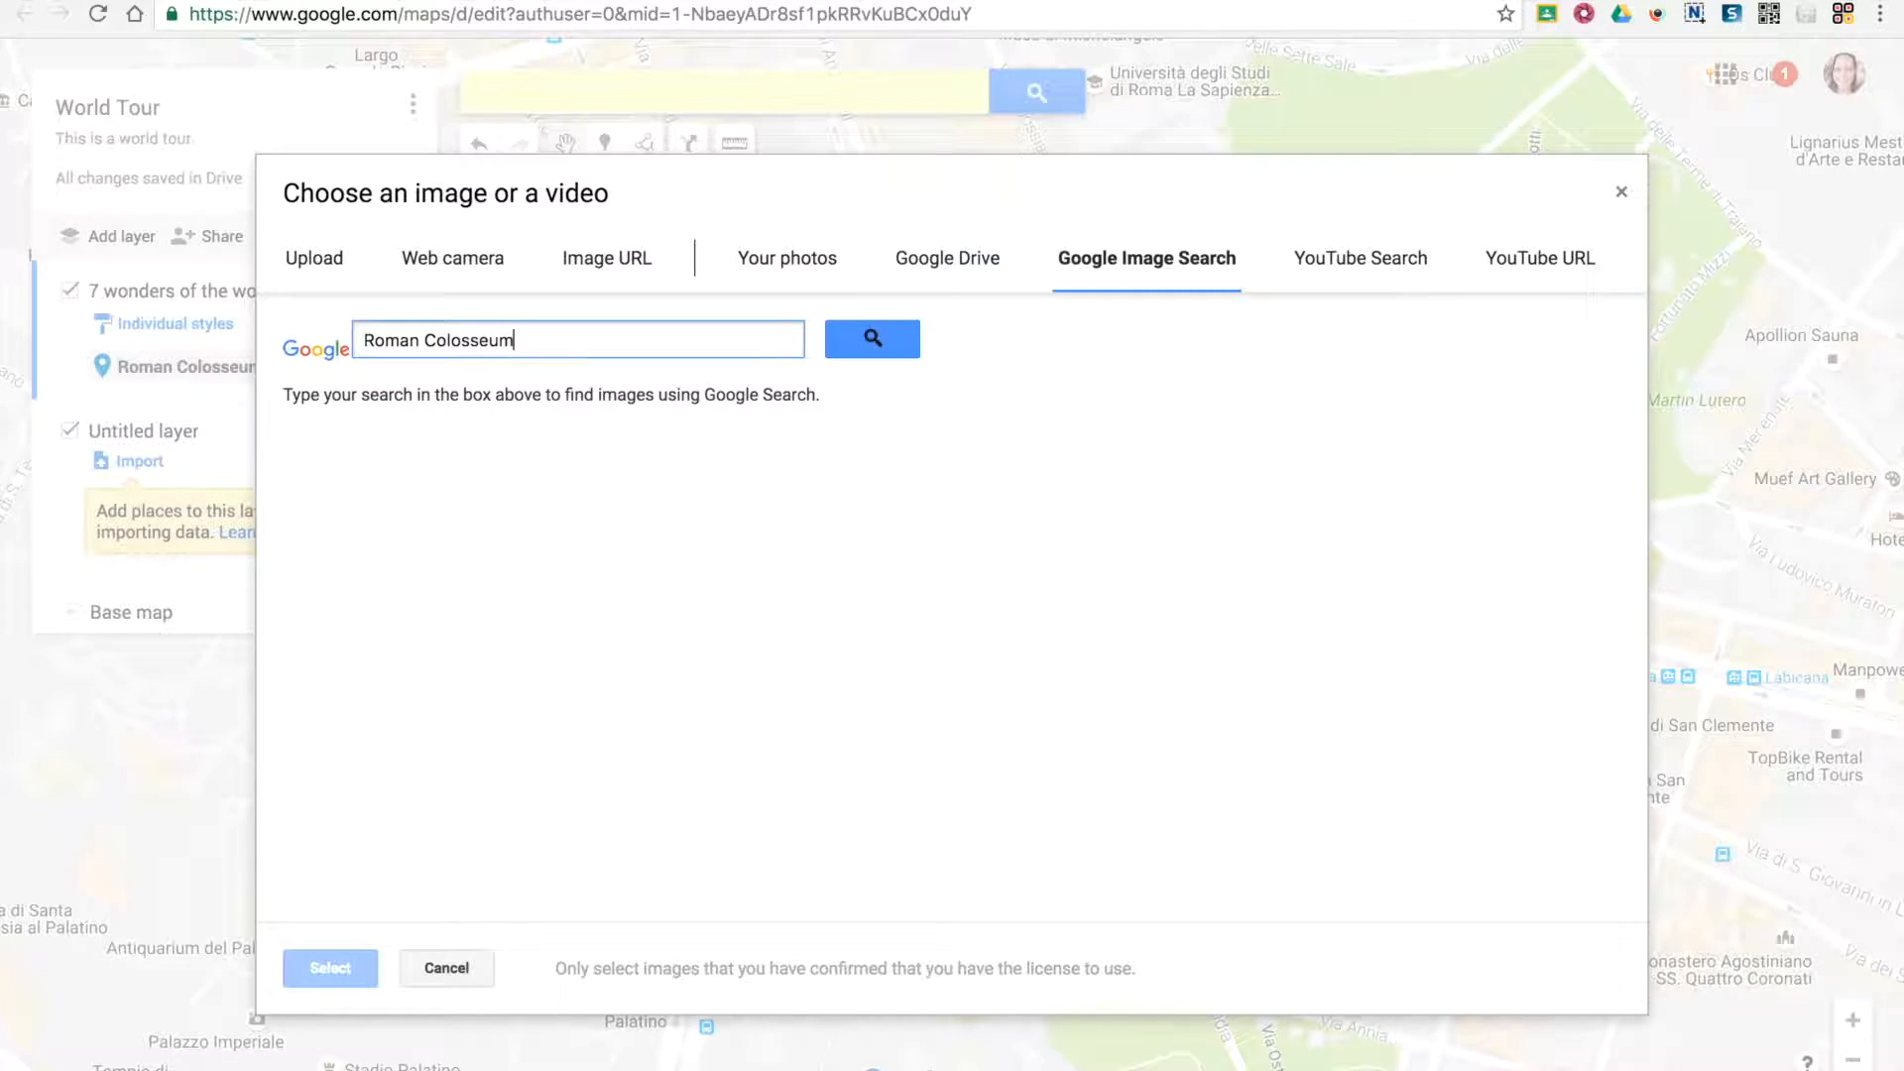
key(Return)
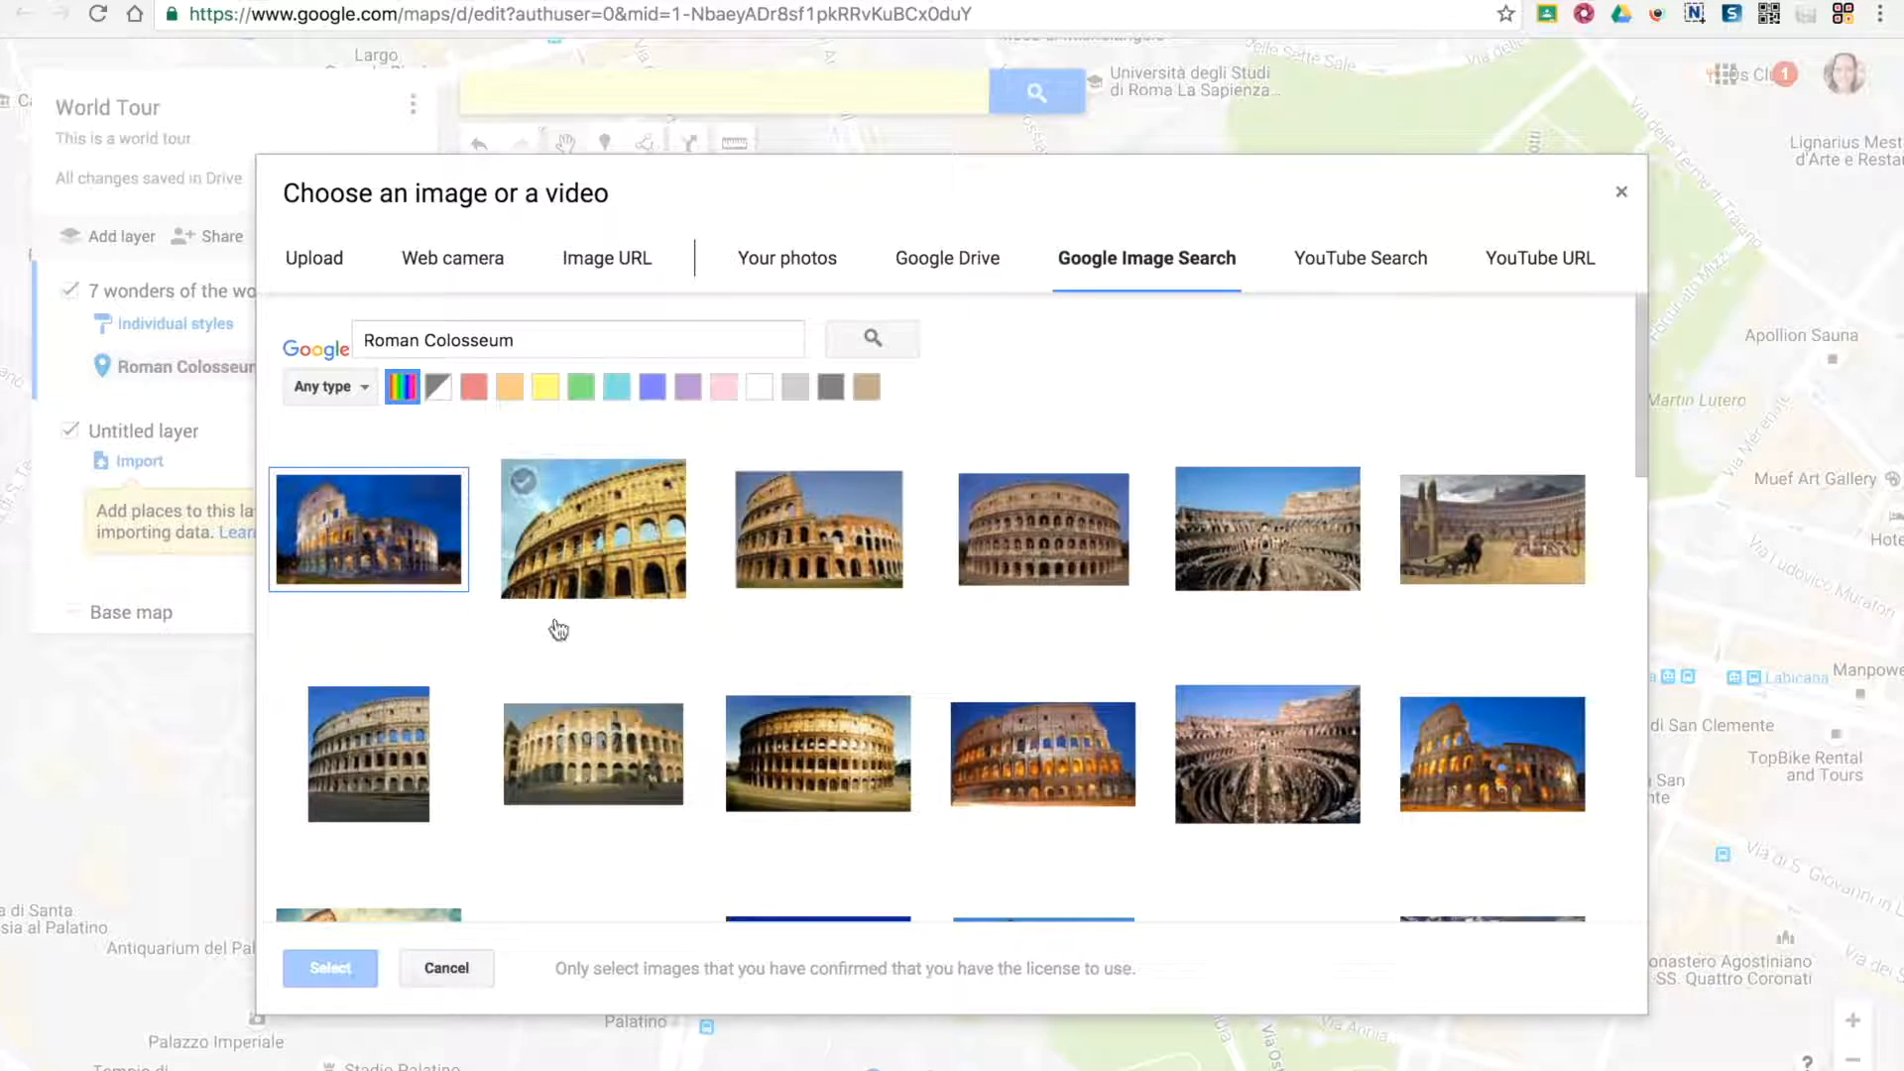
click(1277, 765)
click(507, 562)
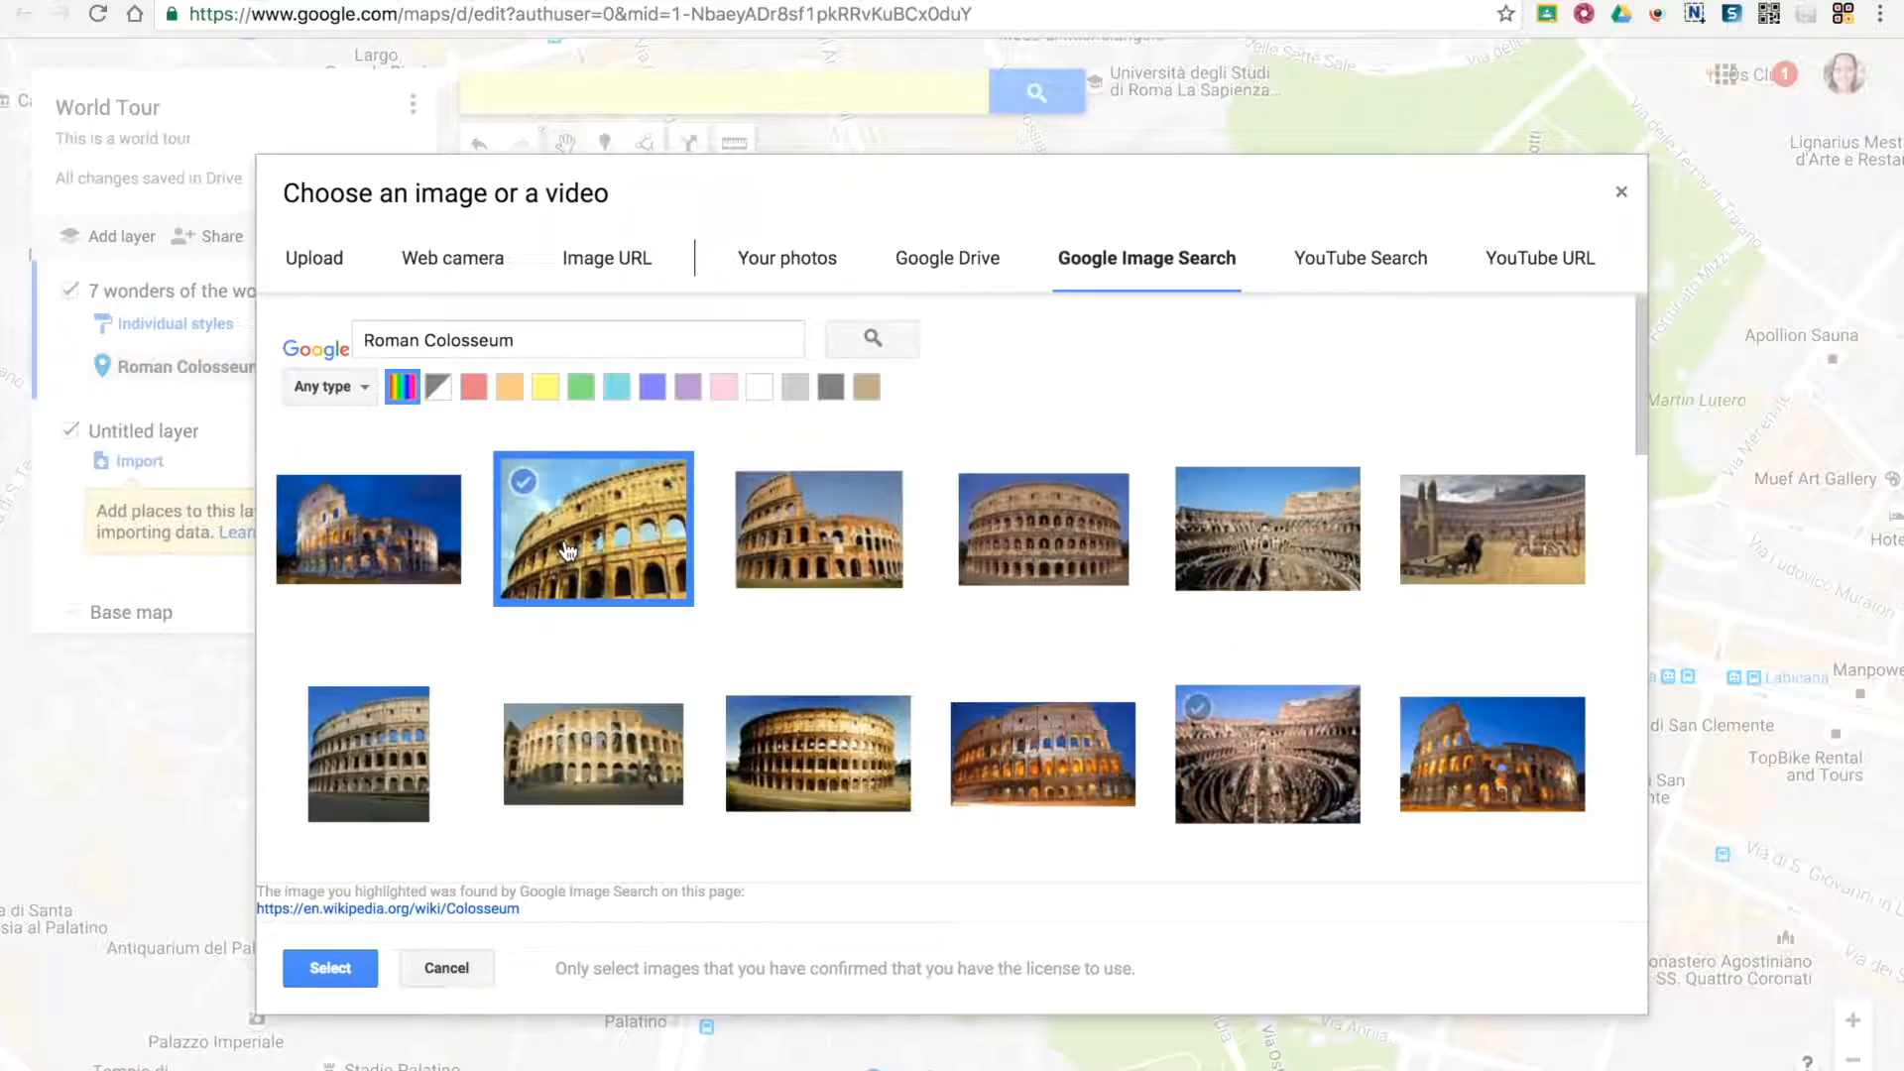
click(349, 577)
click(335, 960)
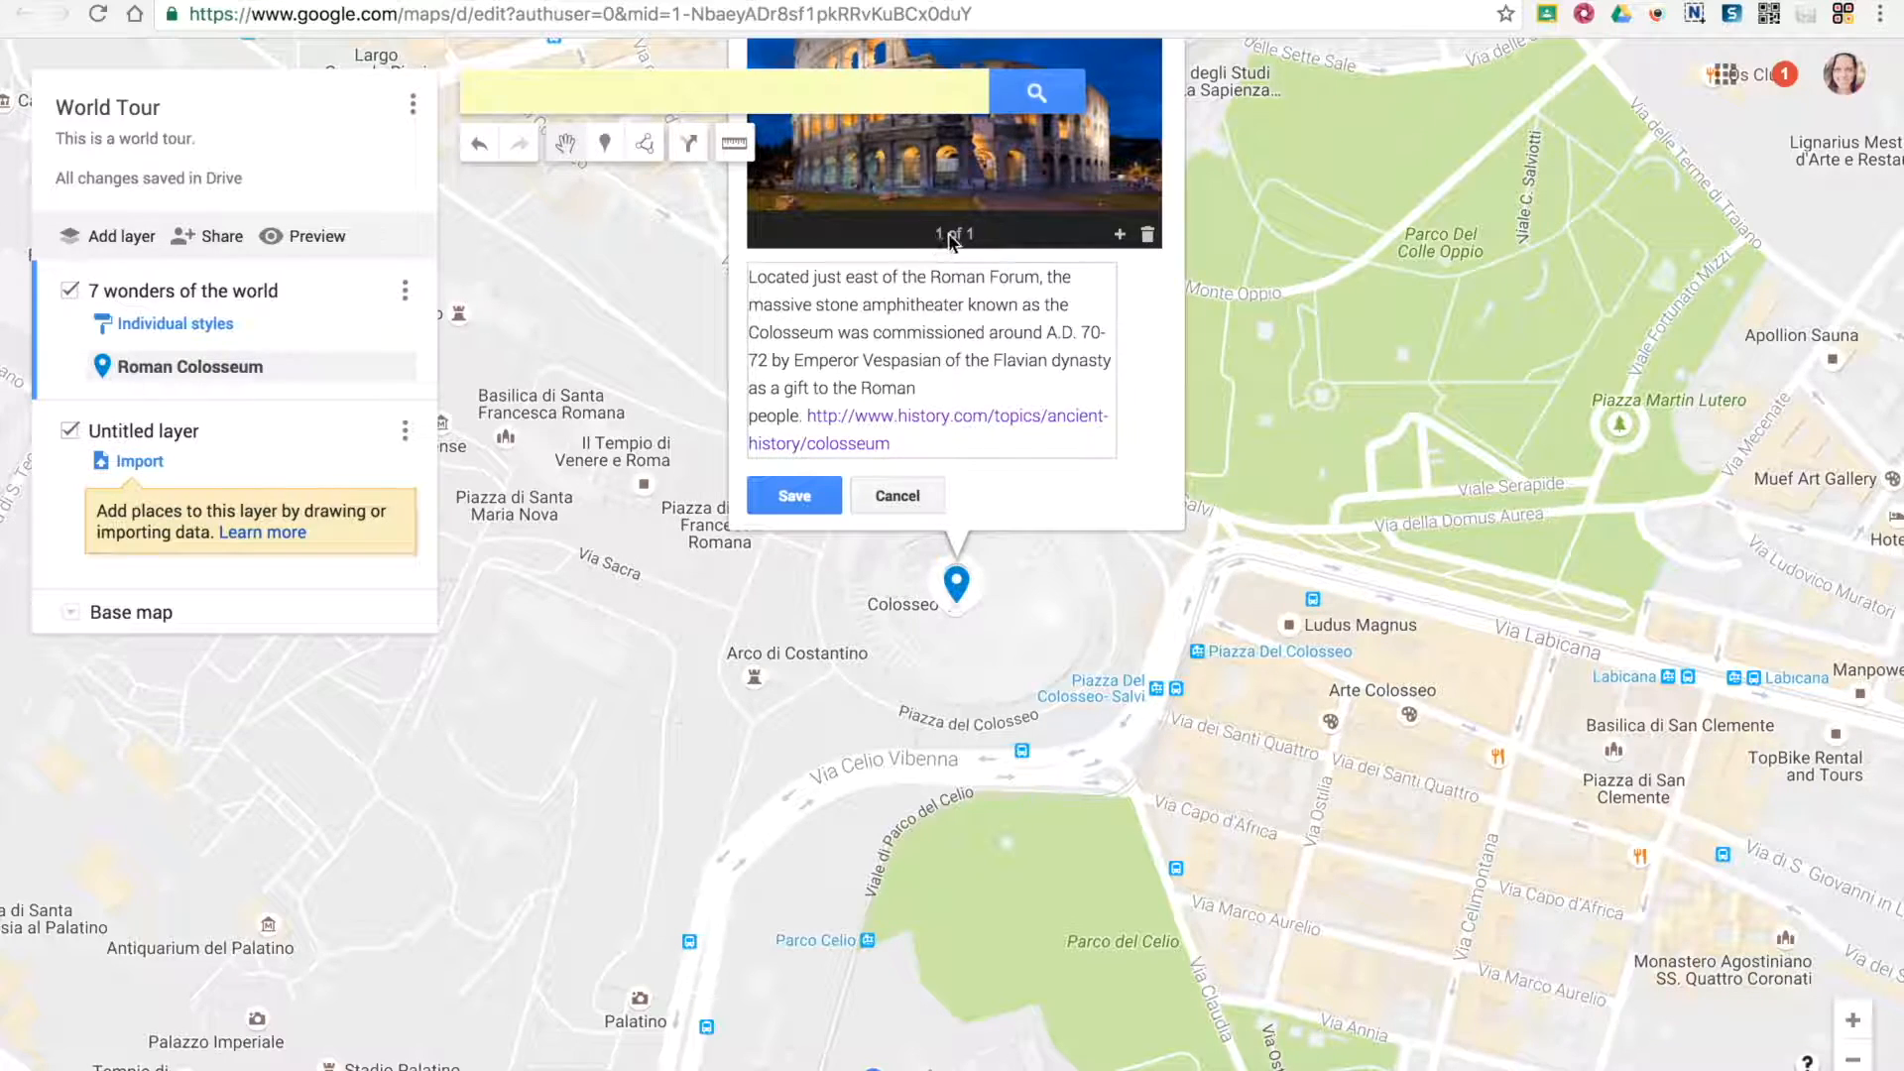
Add a photo of the Colosseum's interior from the same image search results as the marker's second picture
mouse_move(1286, 354)
mouse_down()
mouse_move(1258, 374)
mouse_move(1289, 612)
mouse_up()
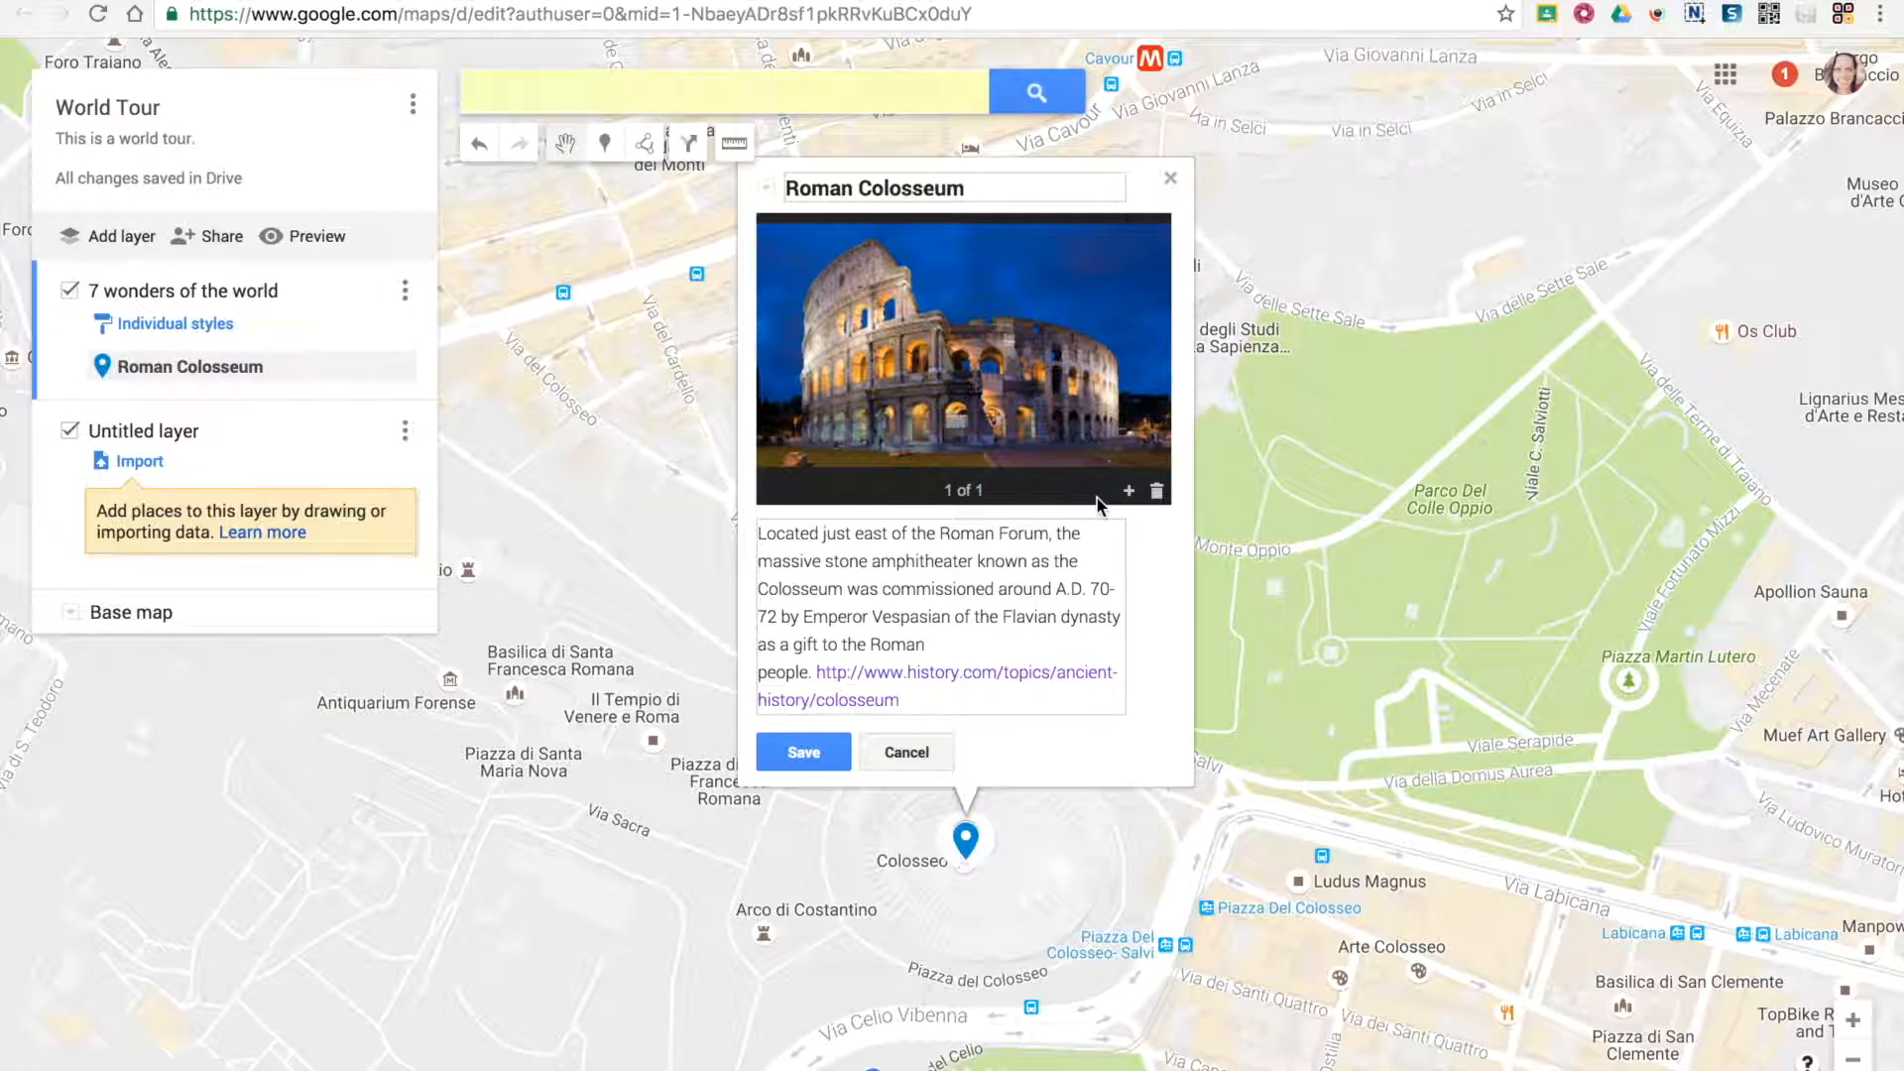
click(1129, 492)
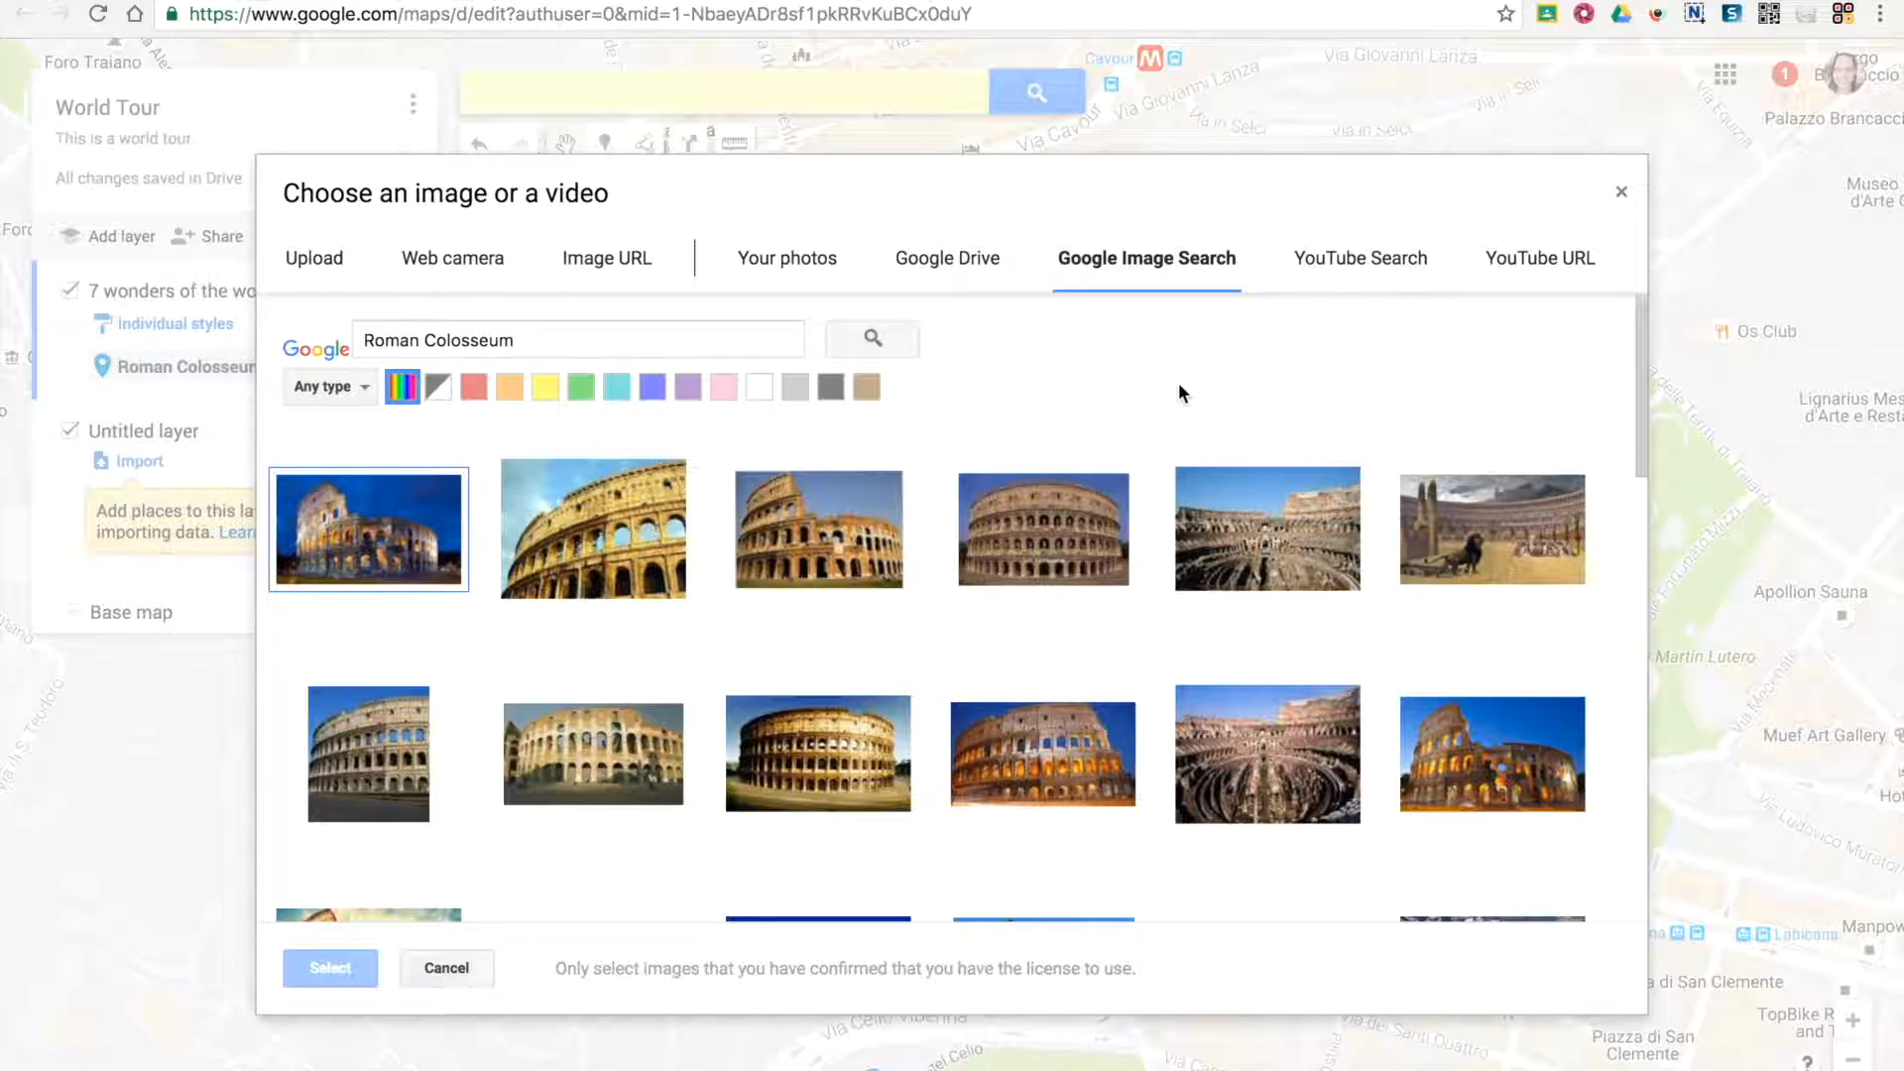
click(1210, 779)
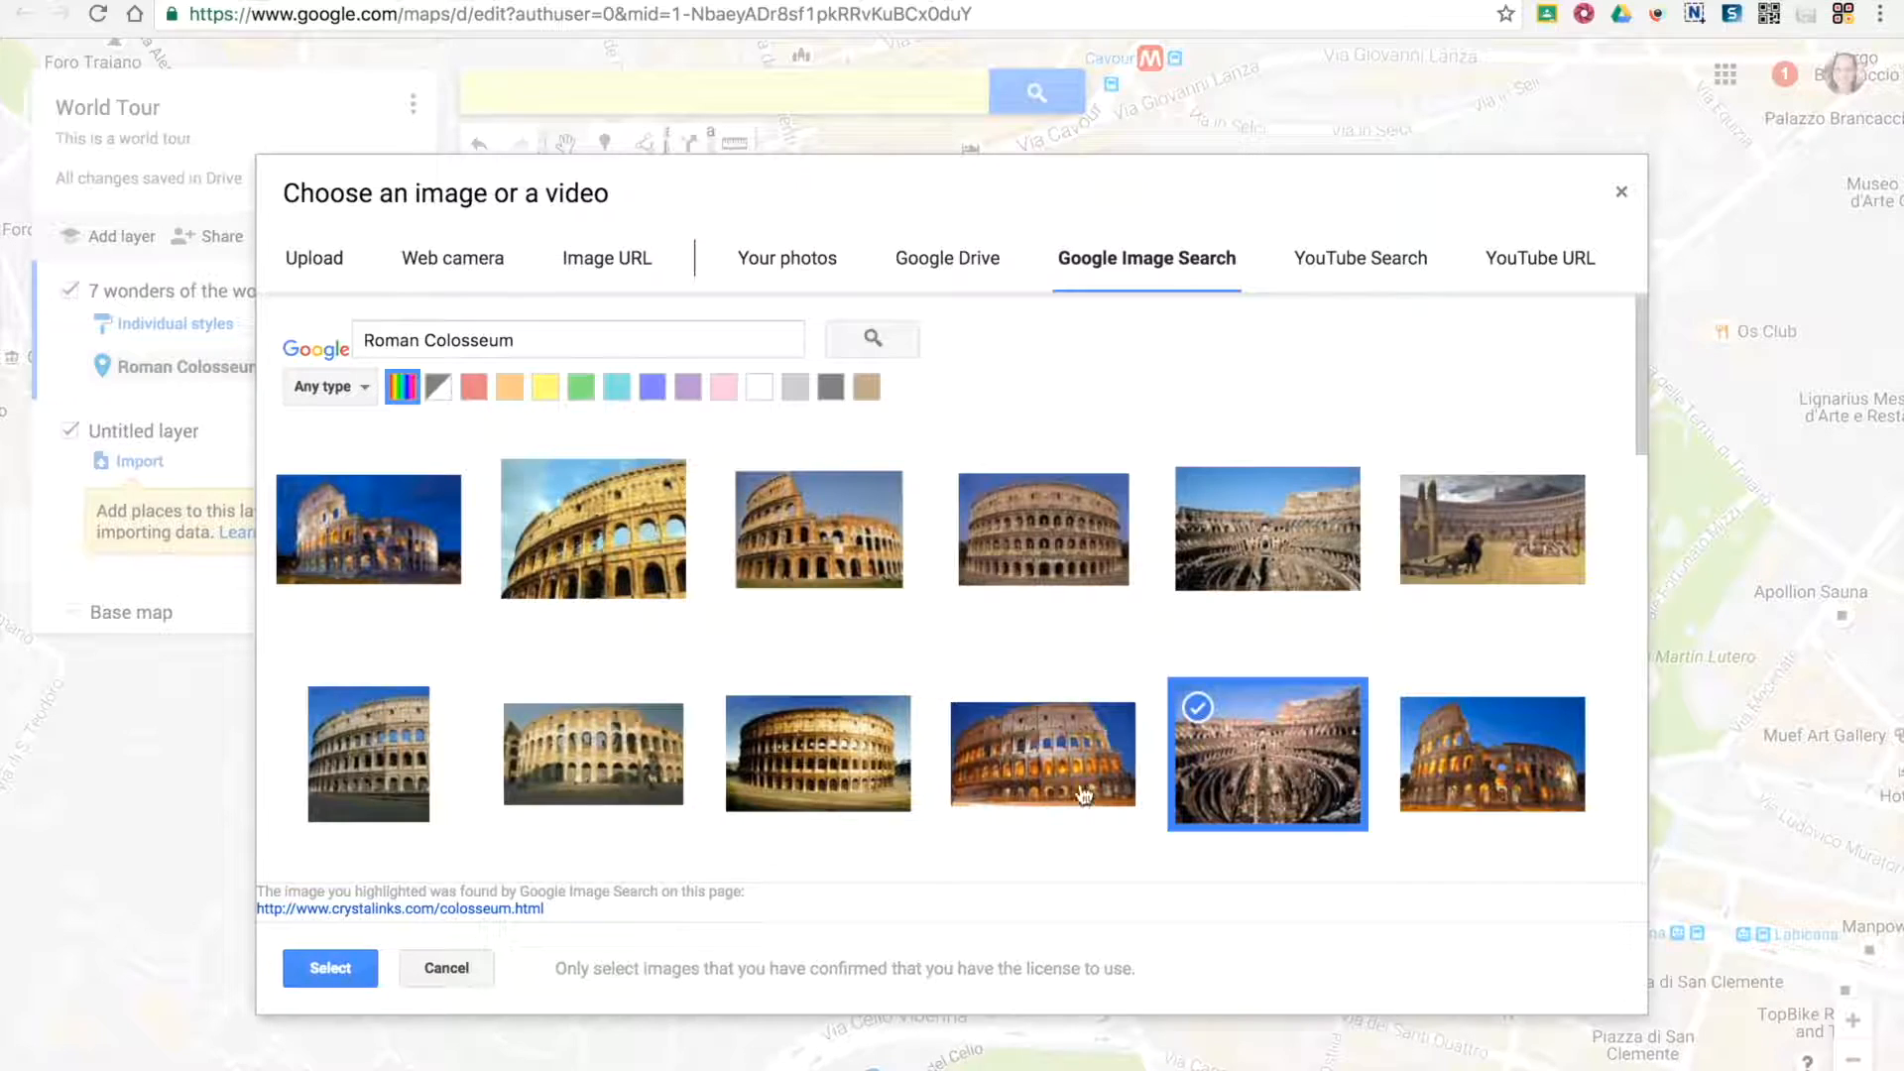
click(330, 968)
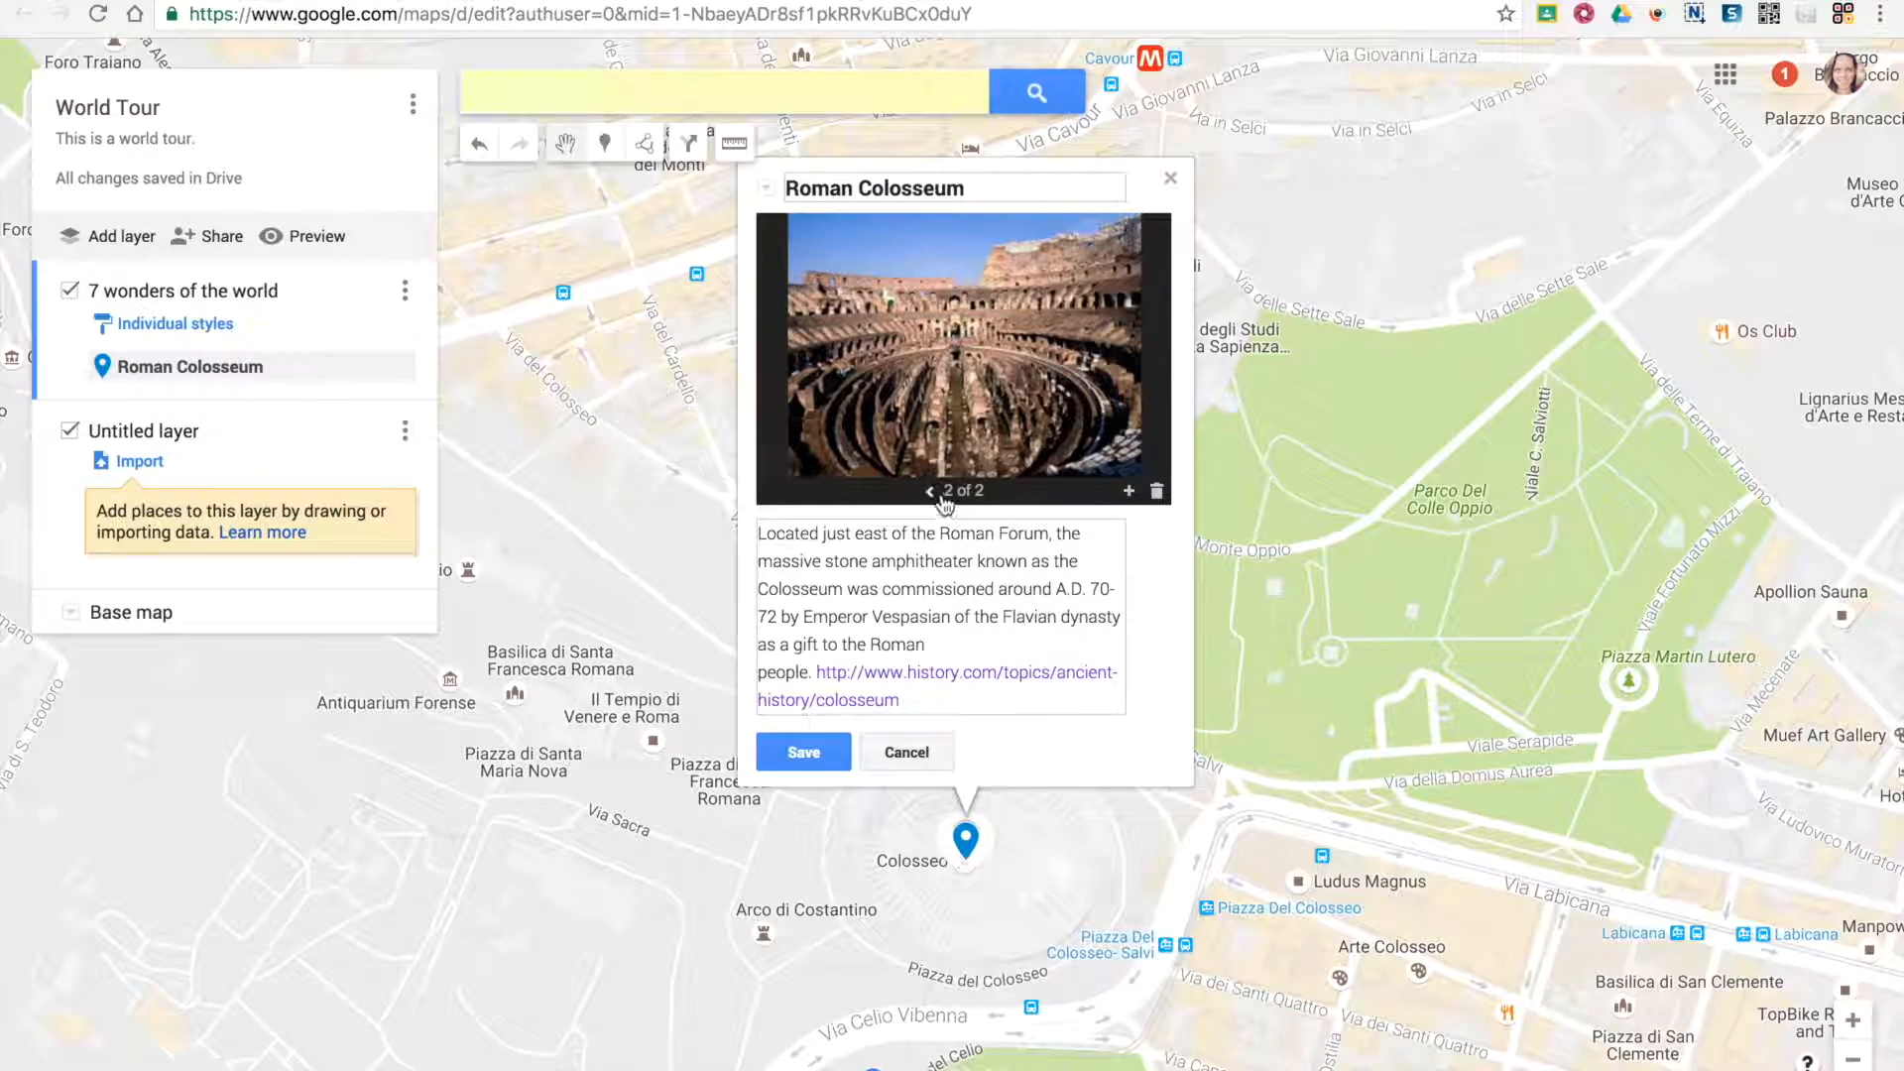
Search YouTube for "Roman Colosseum" and add the video "History of the Roman Collosseum" to the marker's media
click(1128, 493)
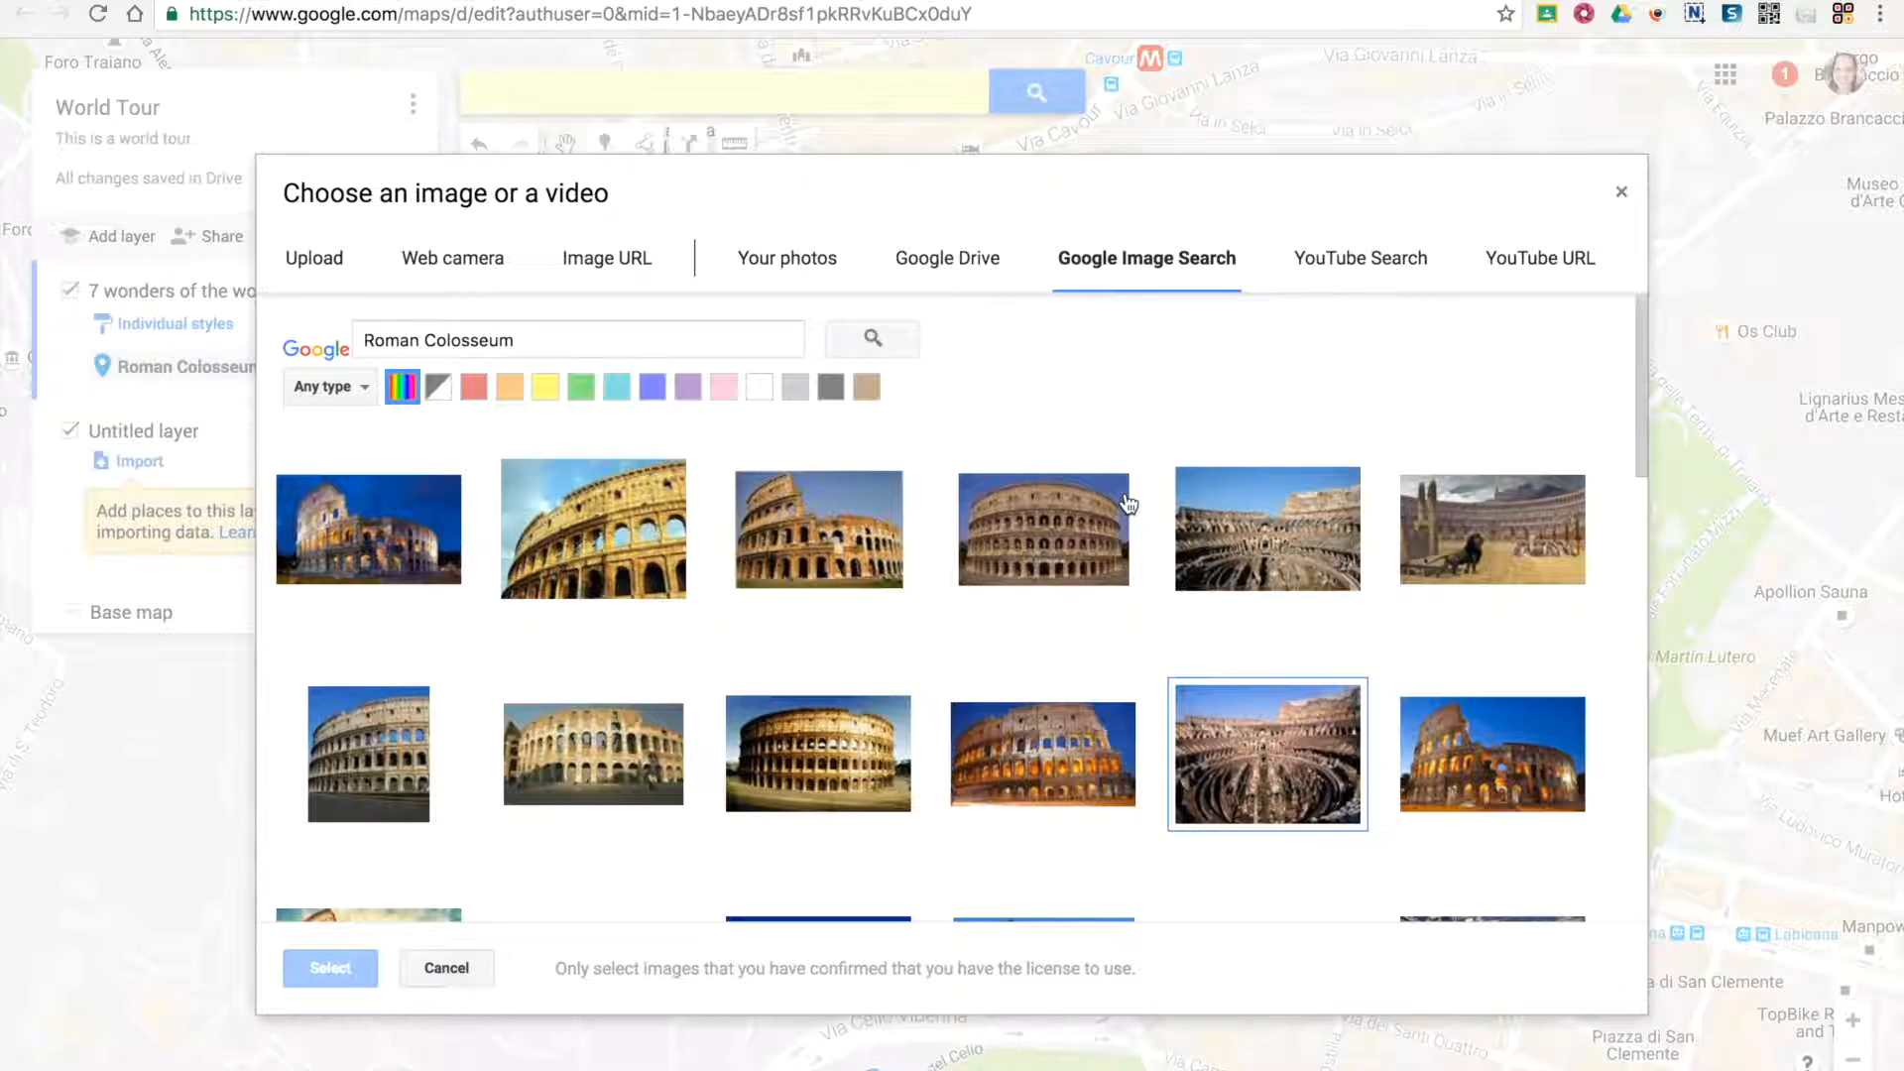
click(1387, 259)
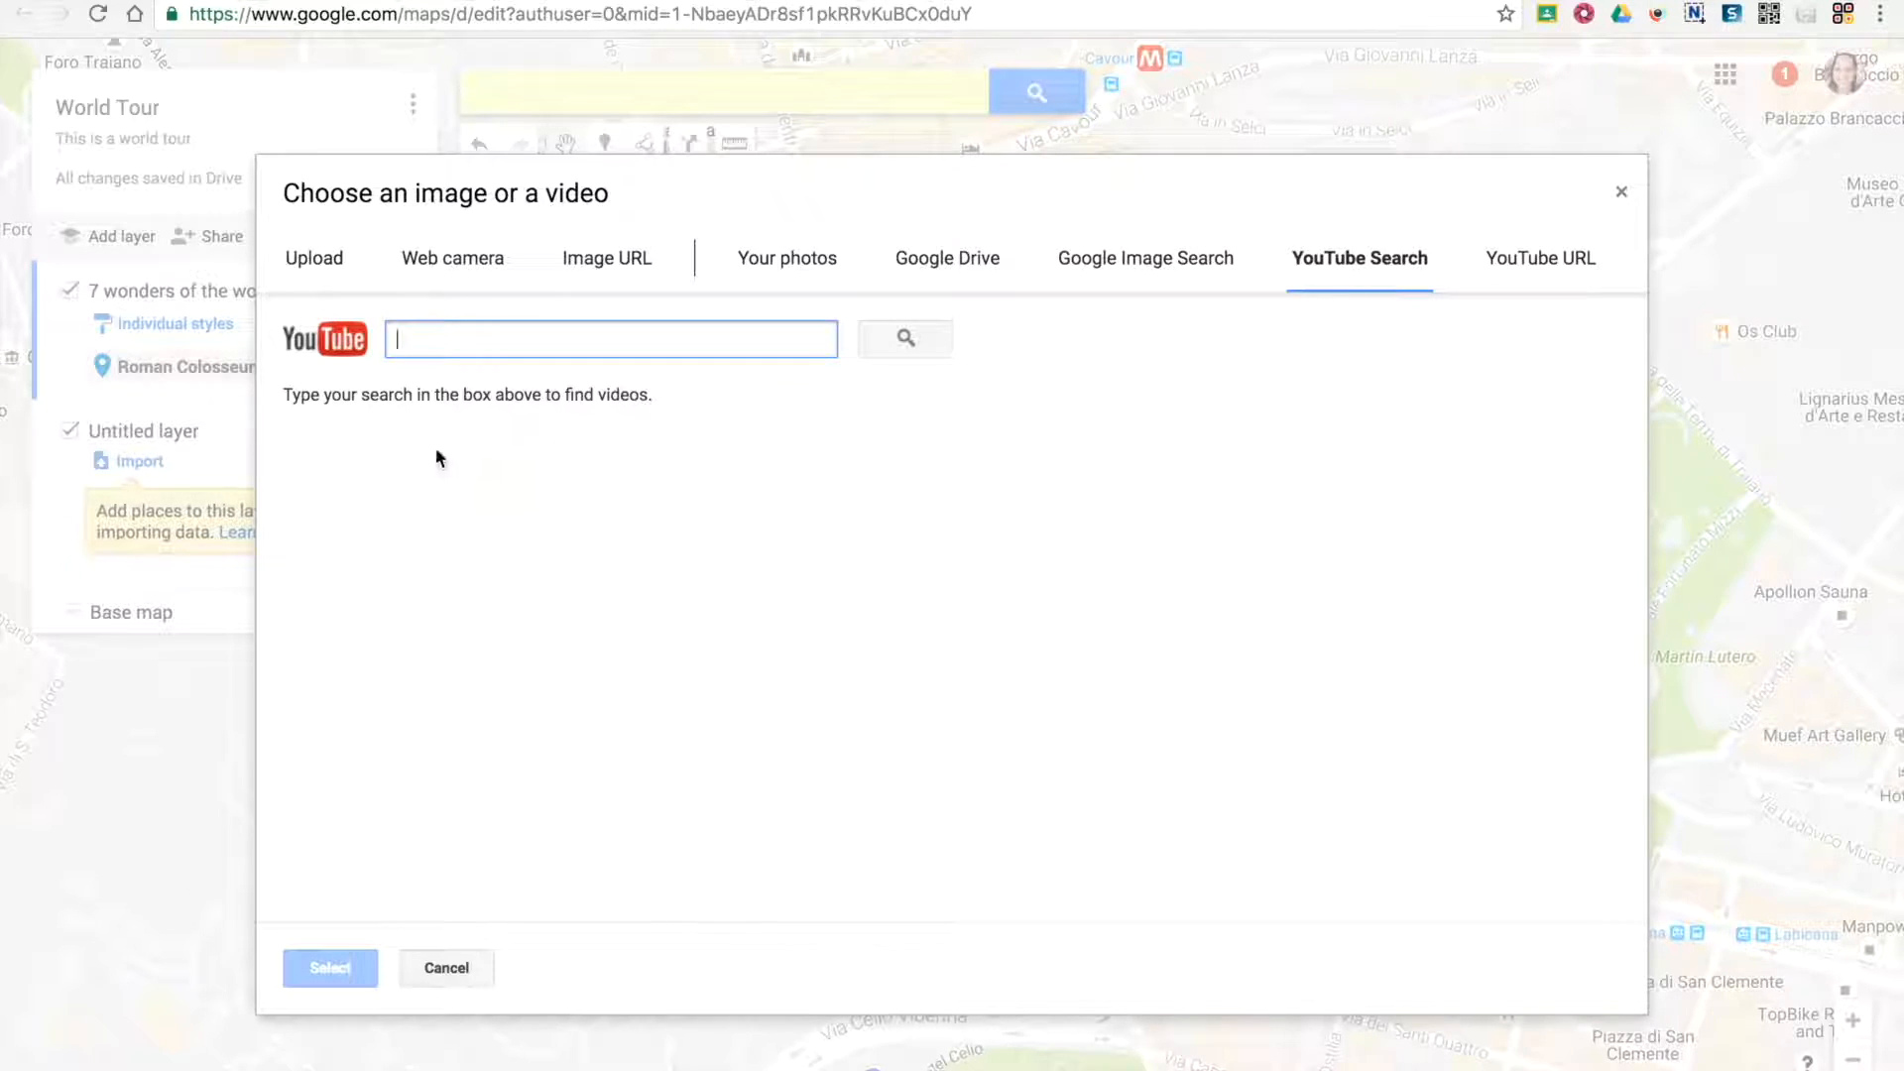
text(Roman)
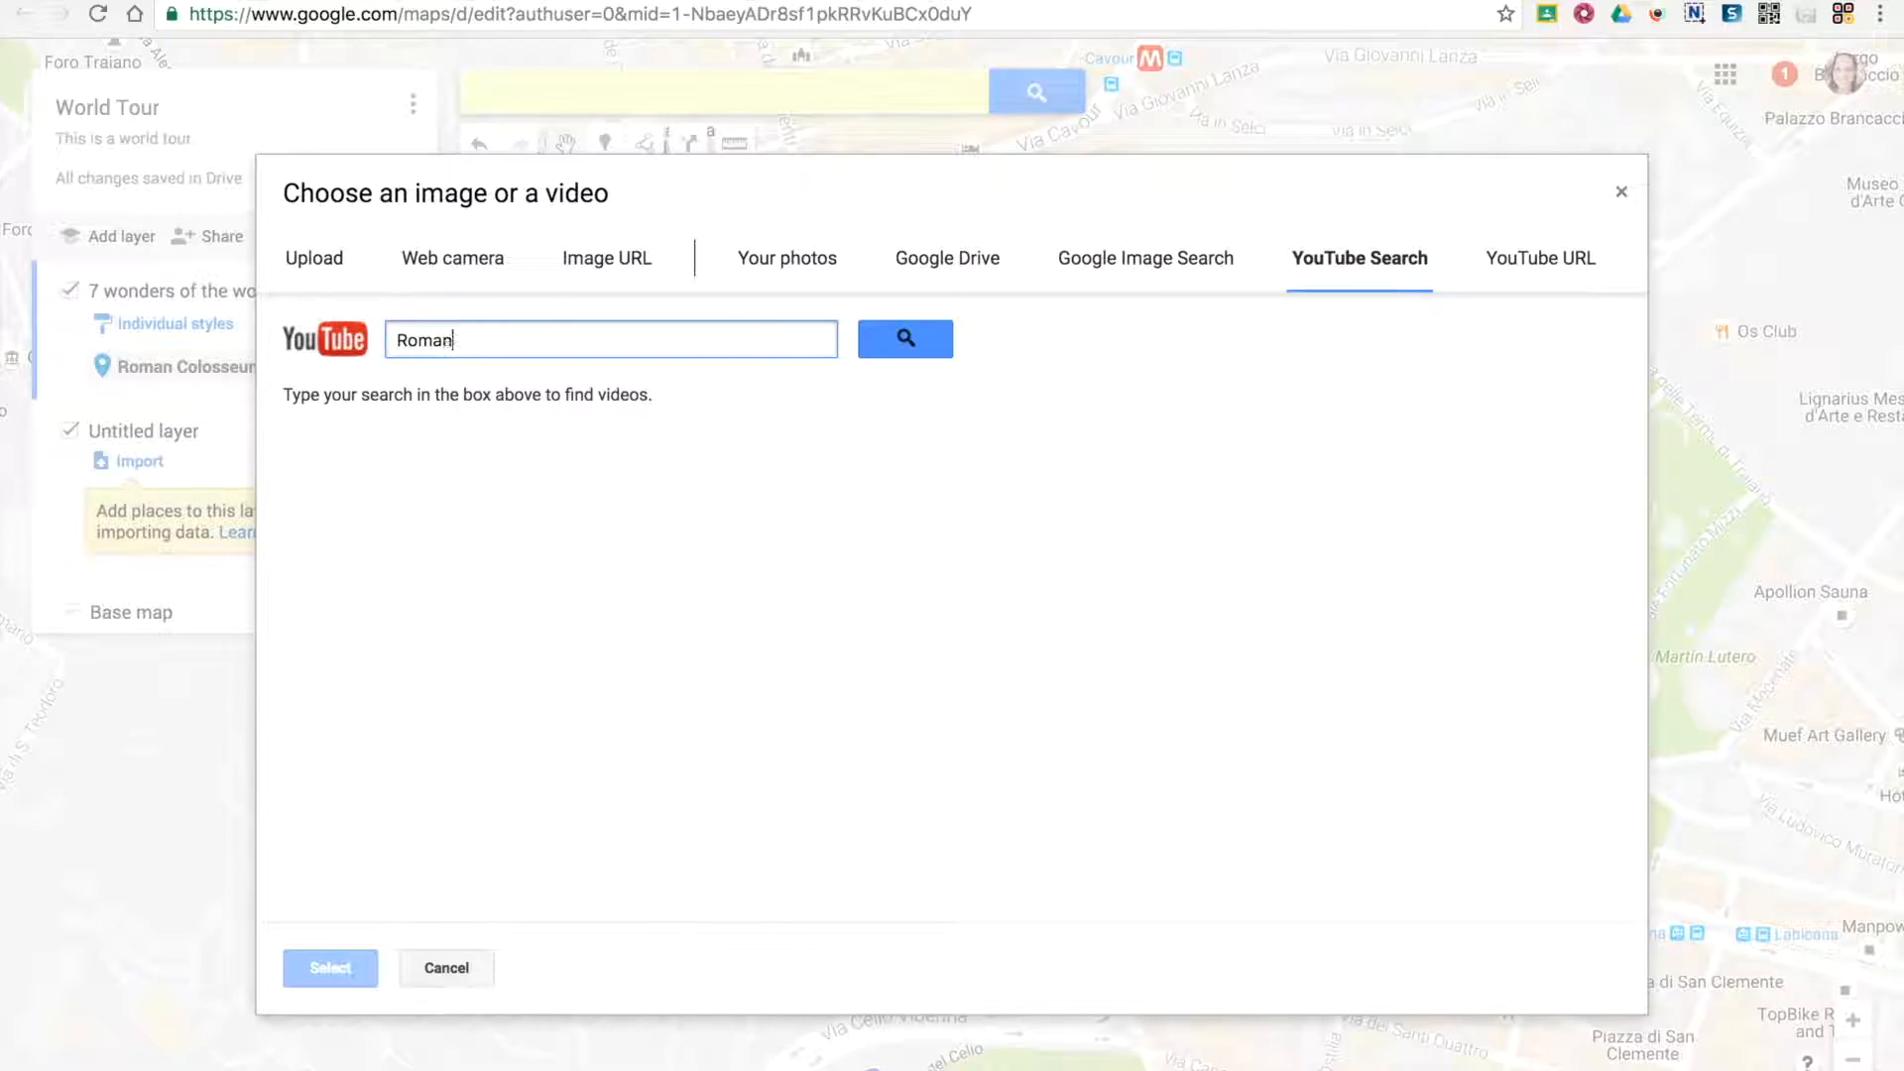
text( Colosseum)
key(Return)
click(550, 483)
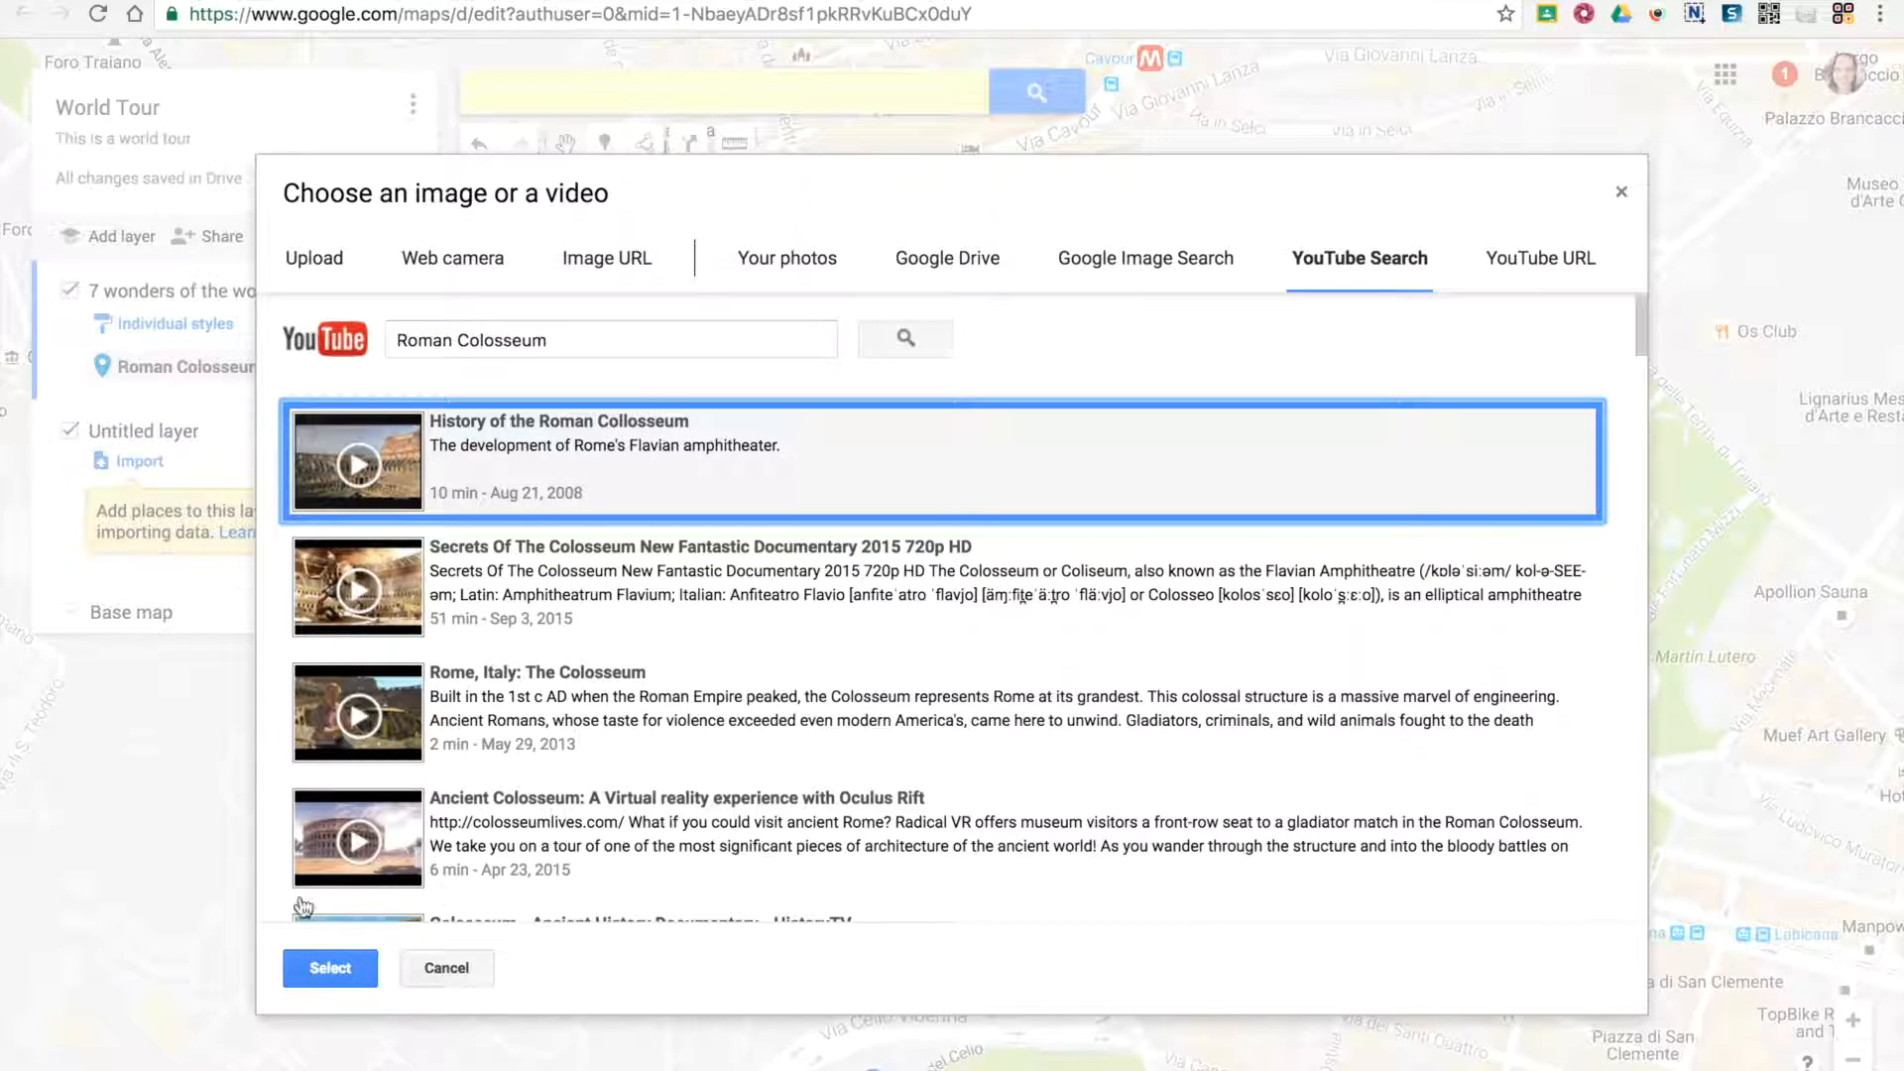
click(331, 969)
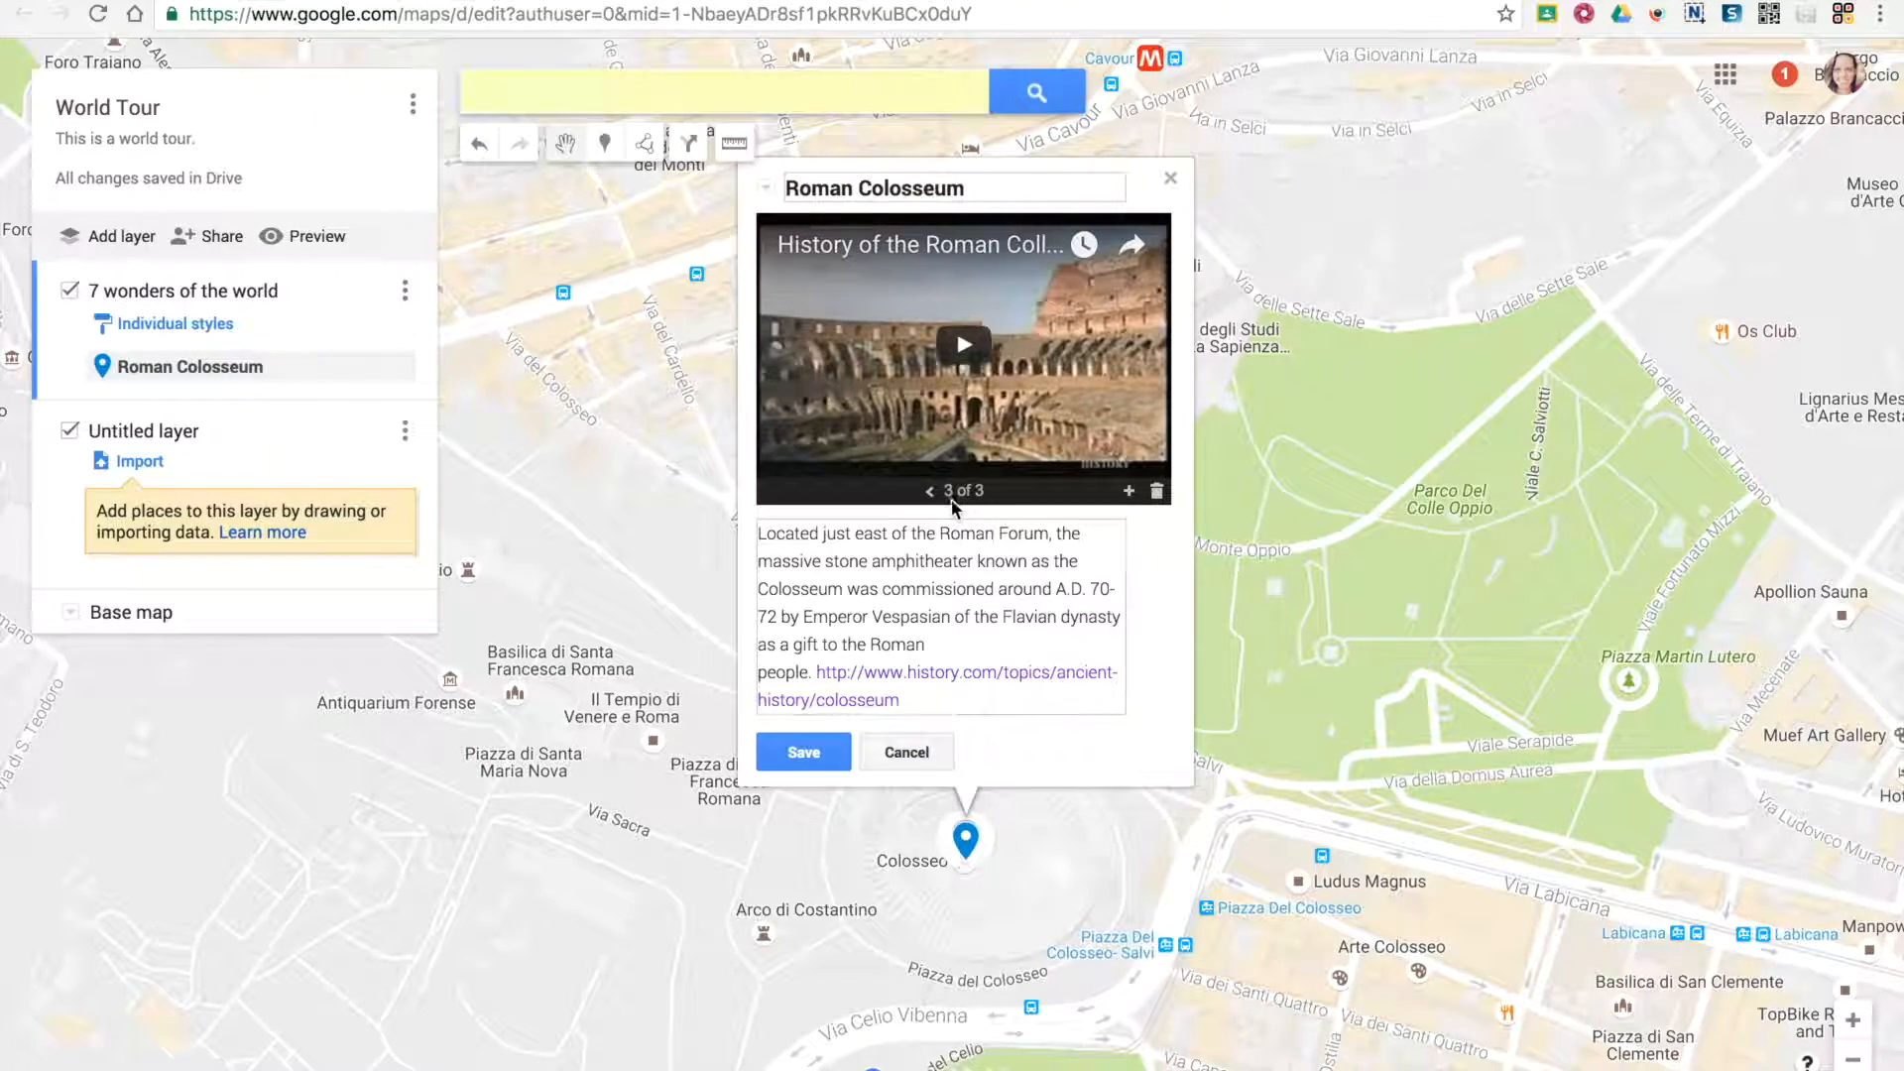
Go back through the marker's media to the first photo and save the Roman Colosseum marker
click(930, 492)
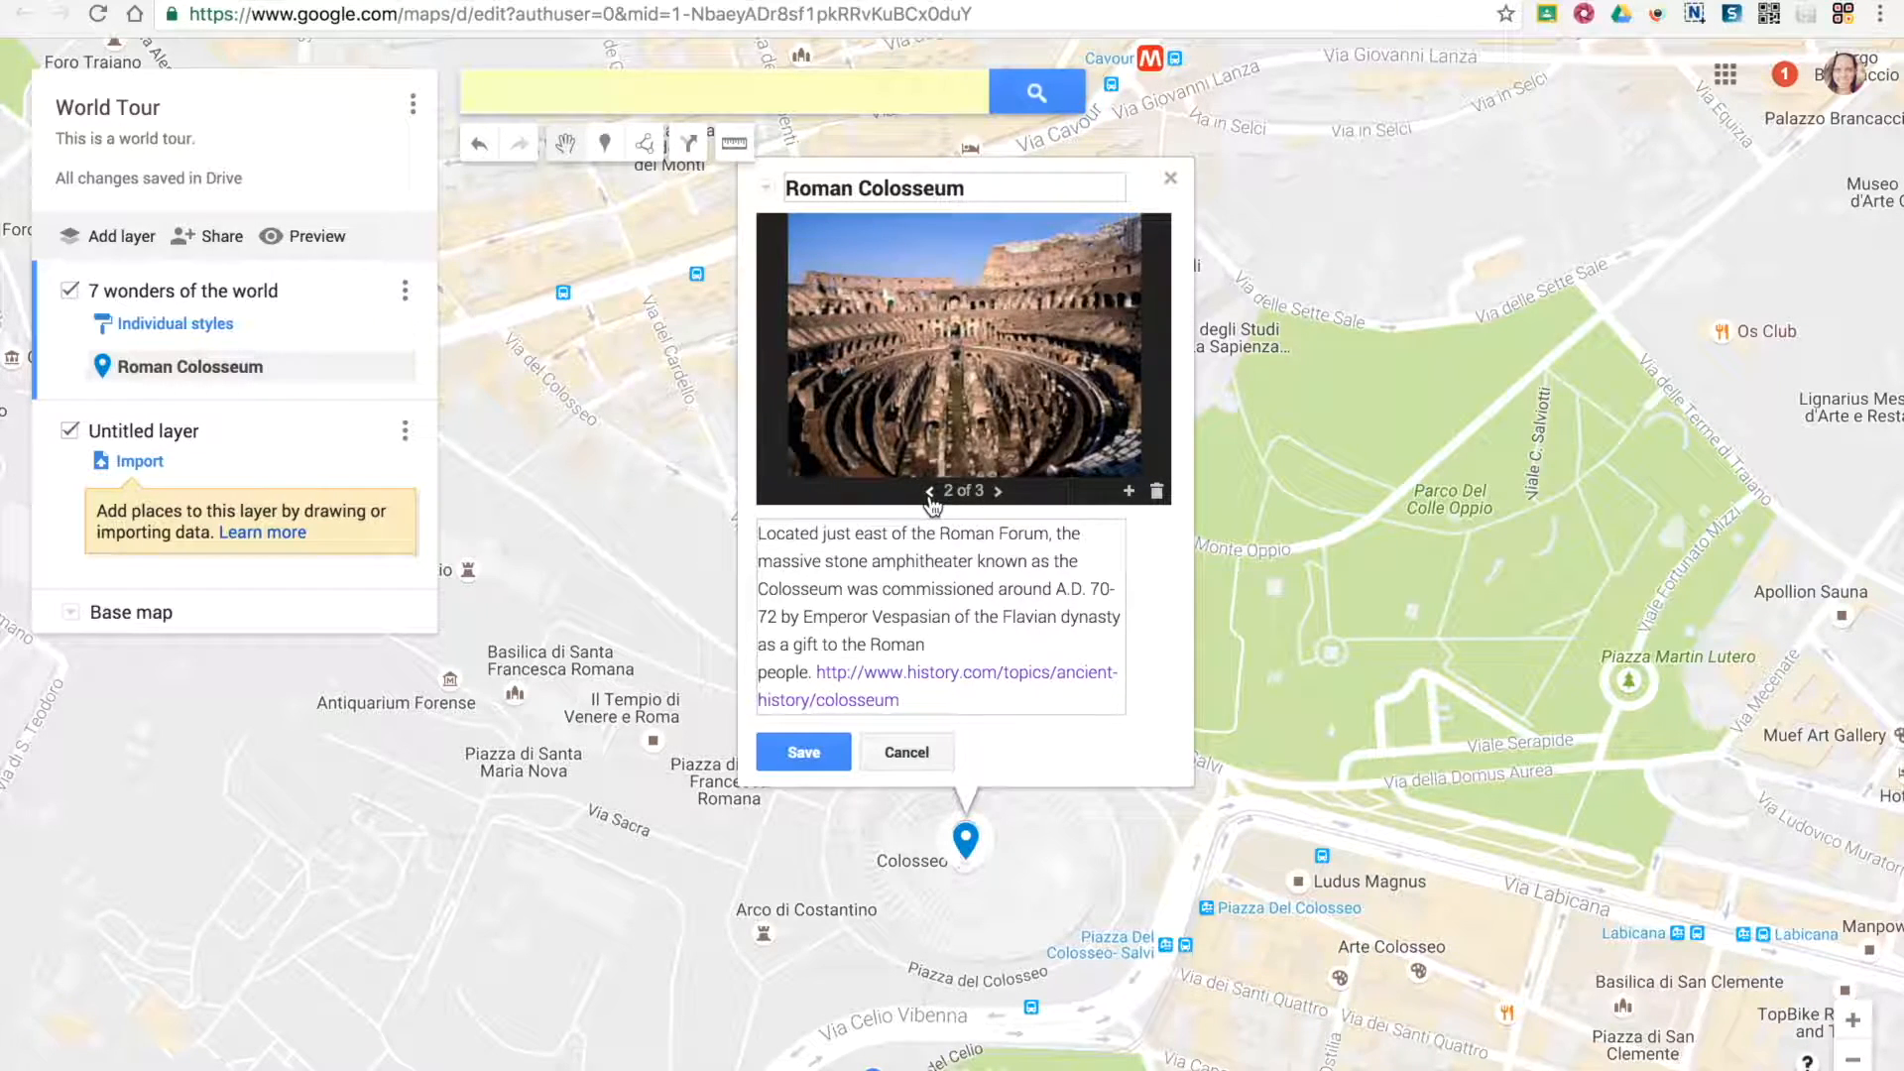
click(930, 493)
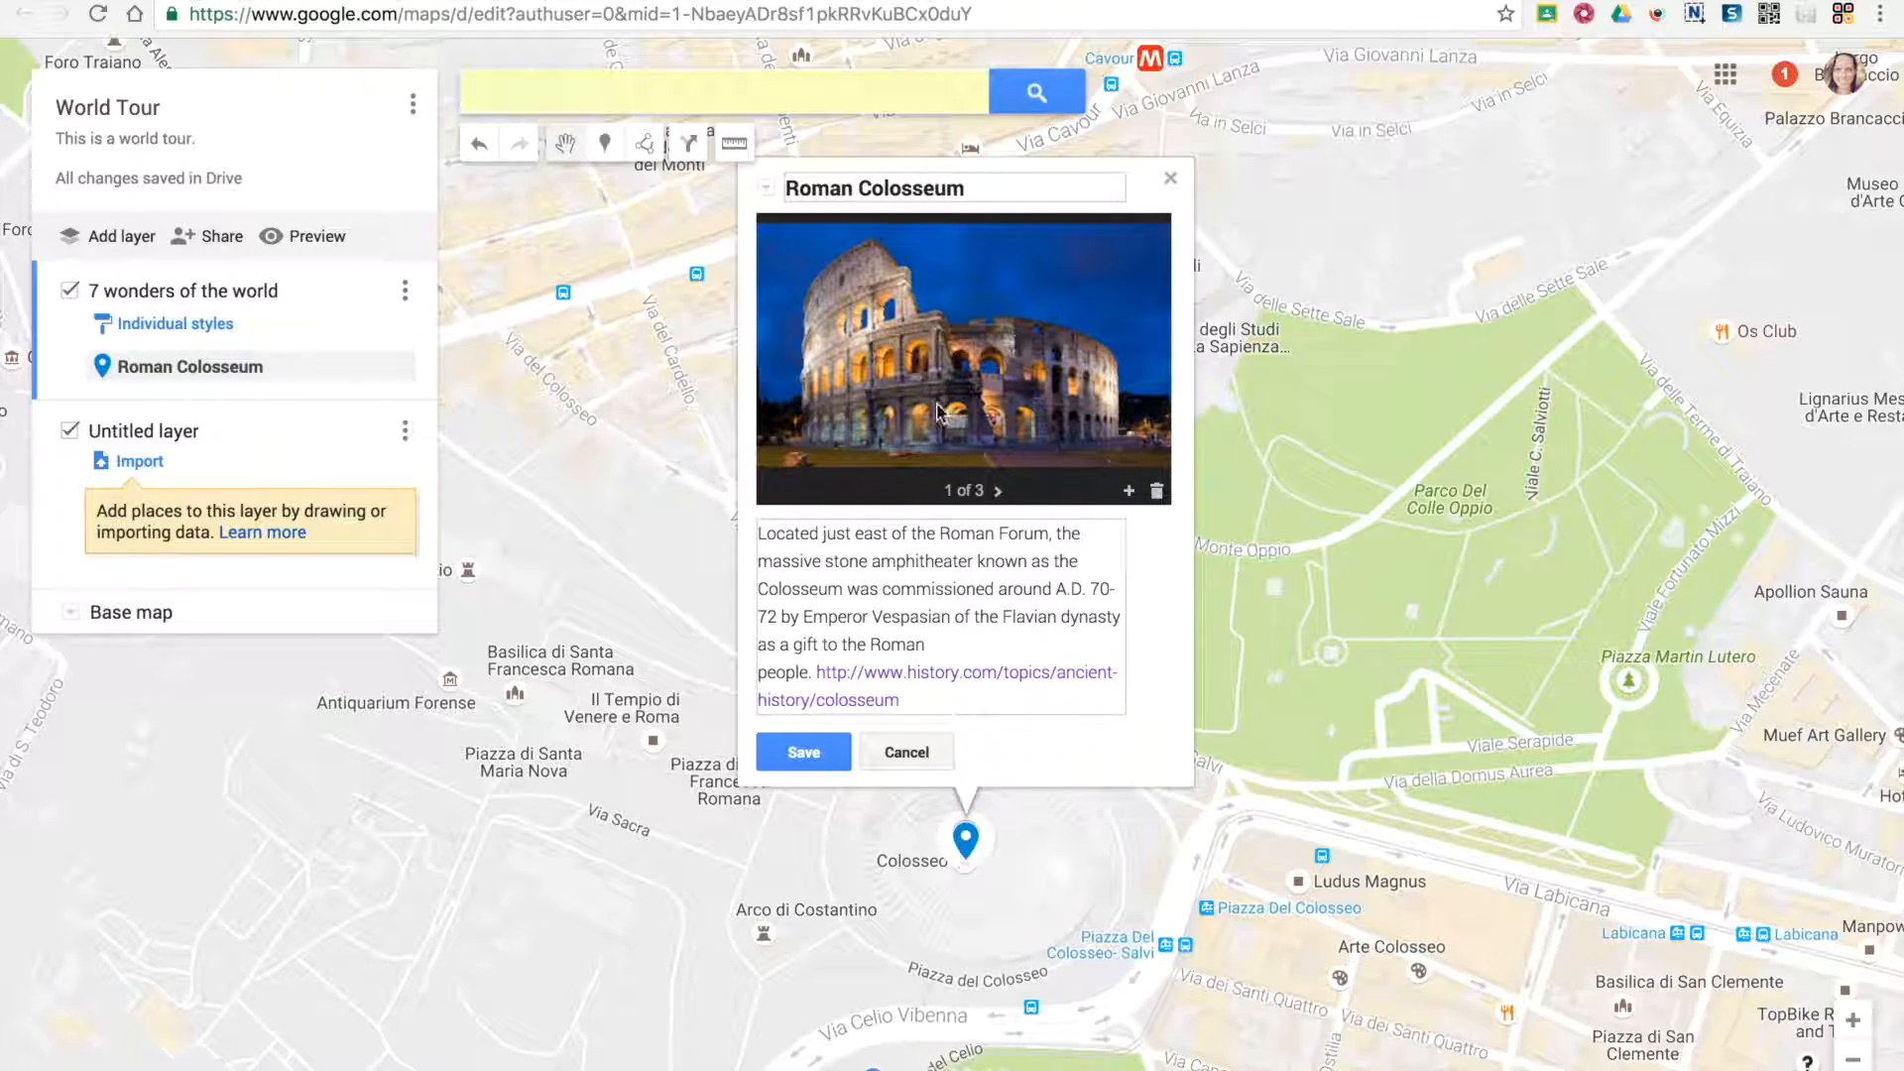
click(795, 758)
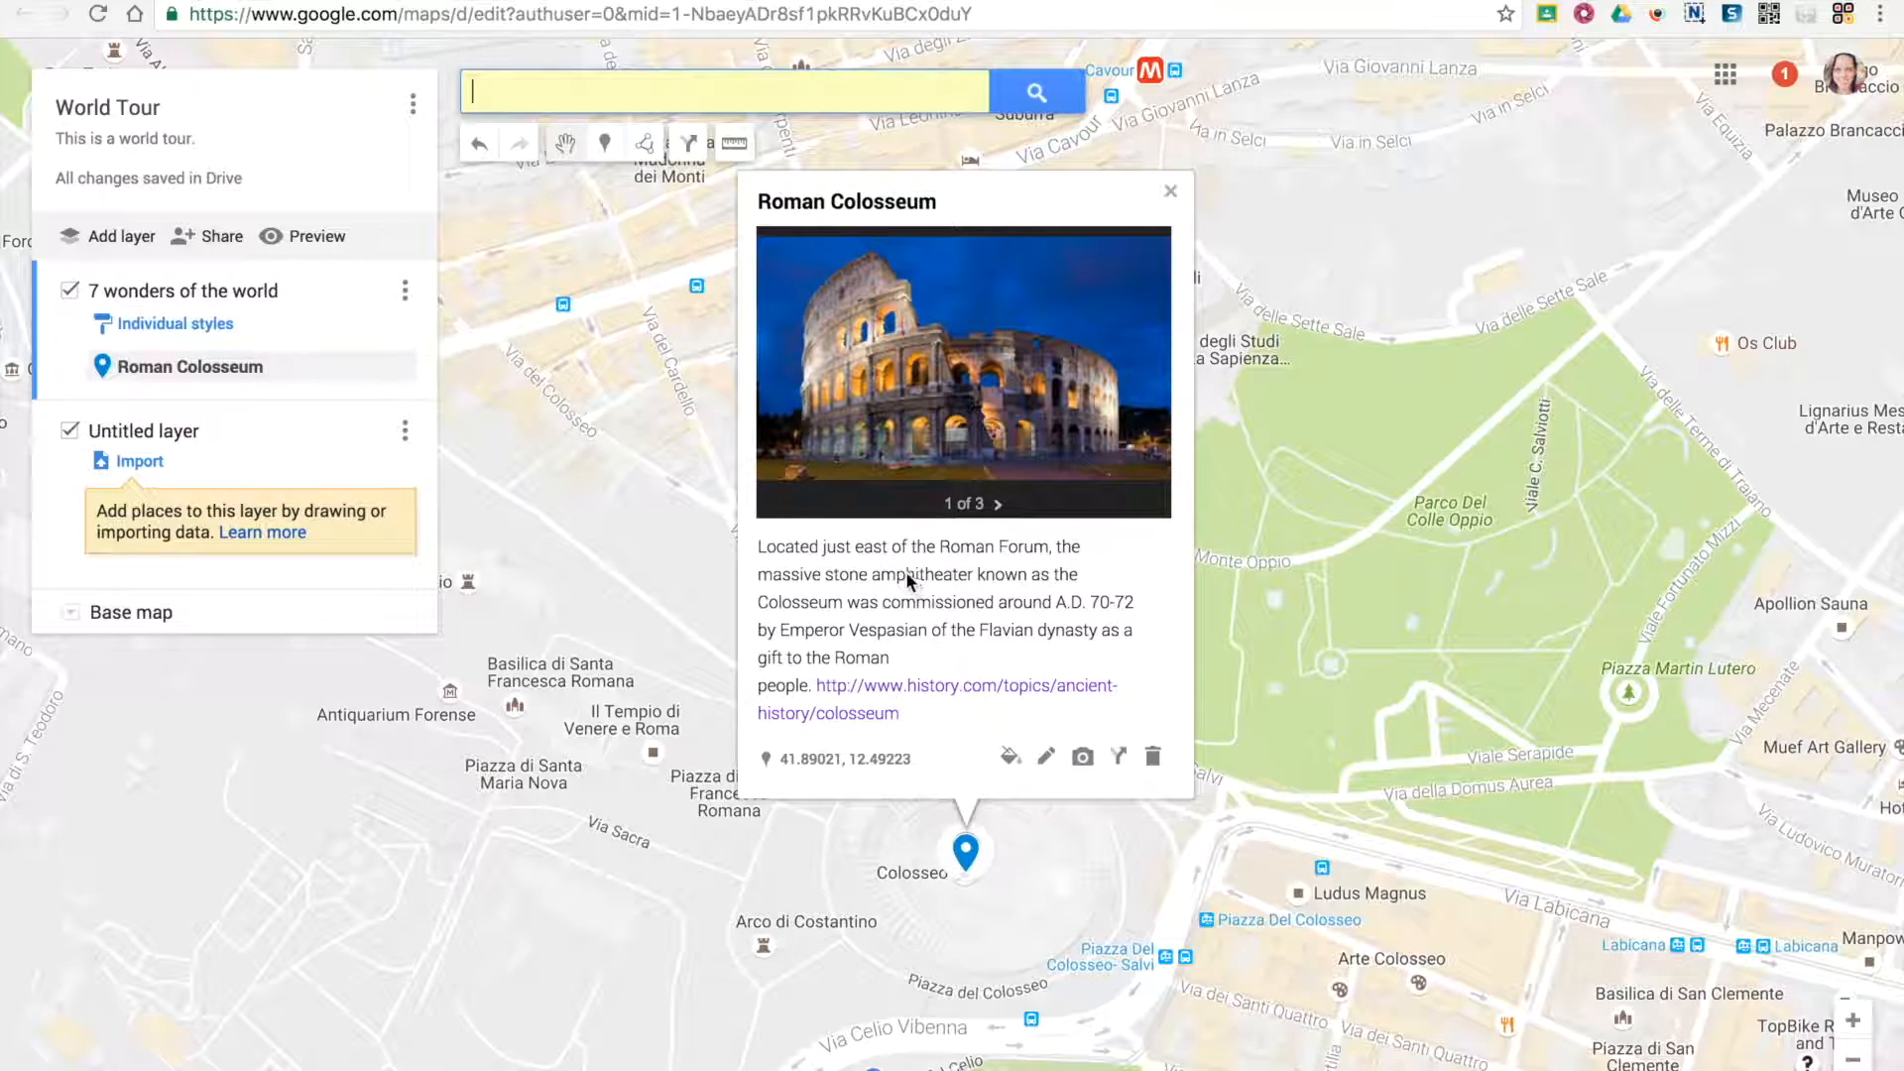
Change the Roman Colosseum marker's style to a dark maroon color with the star icon
click(1009, 760)
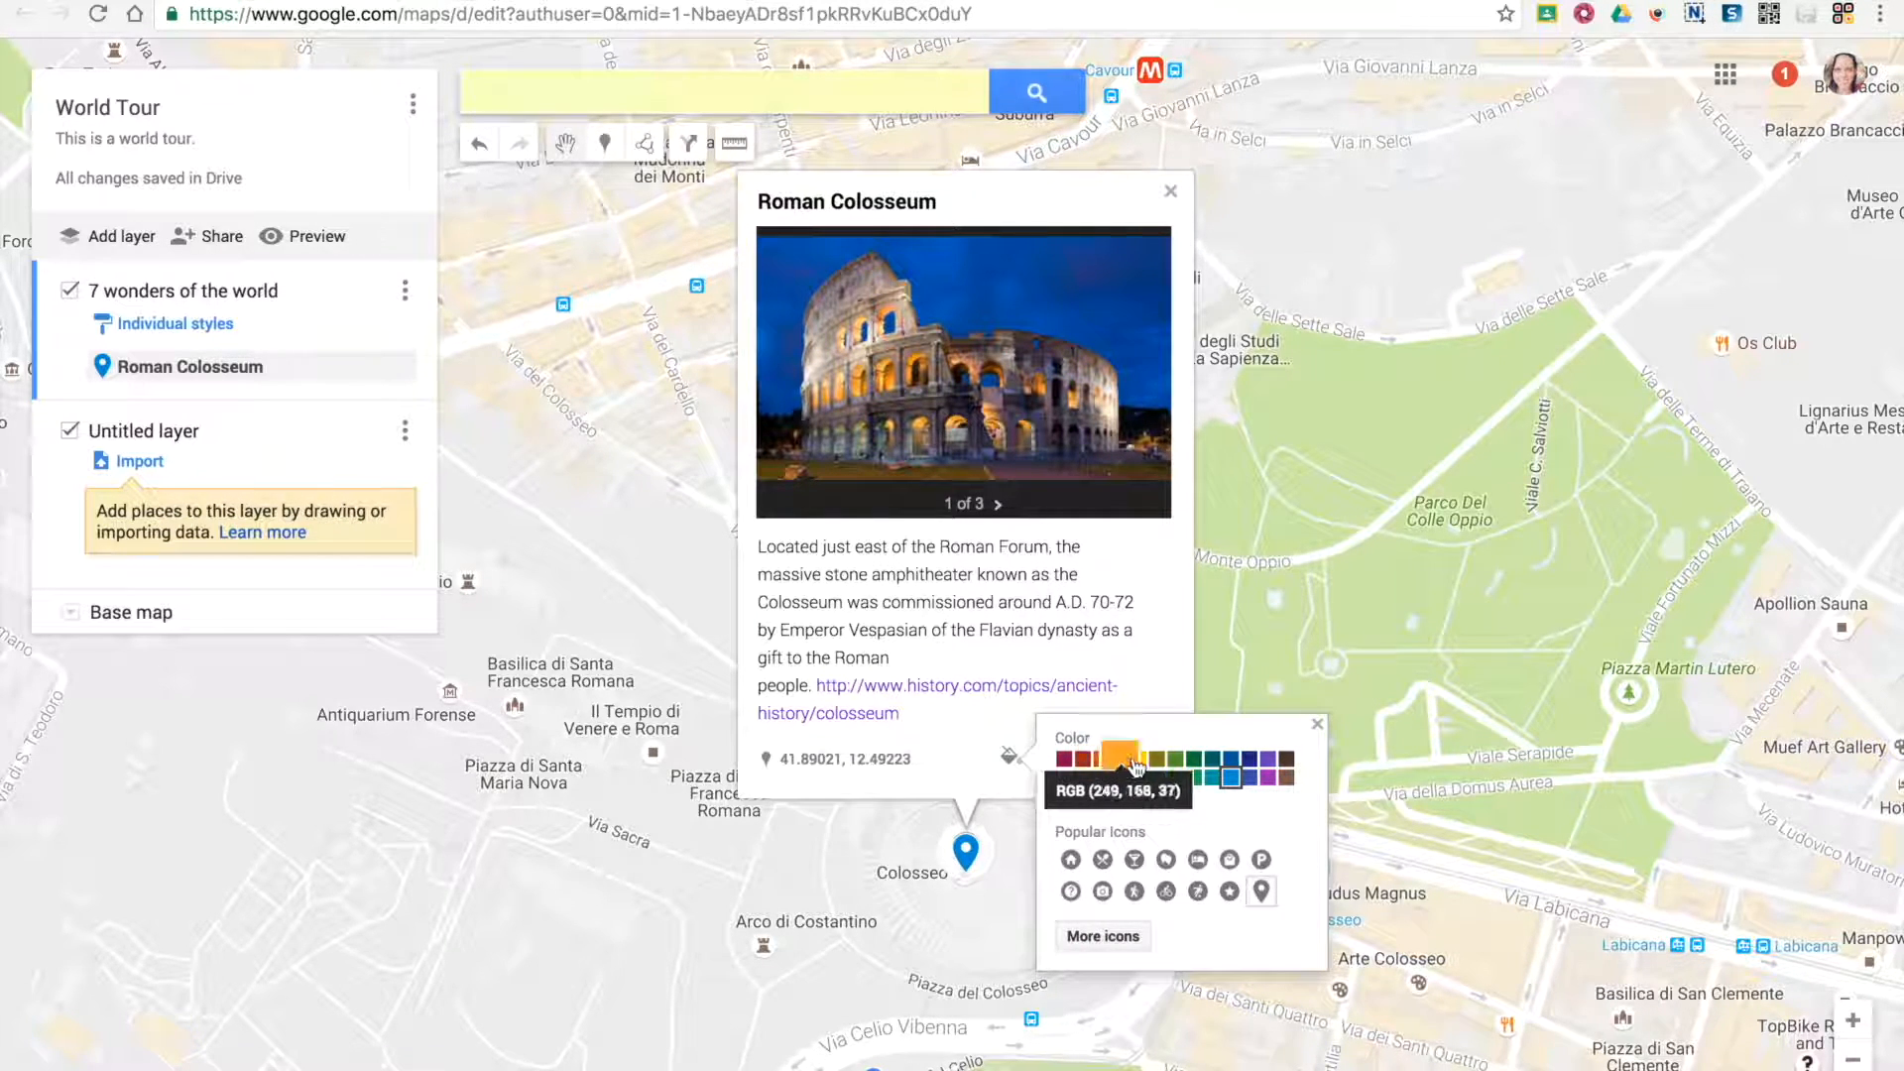
click(1069, 765)
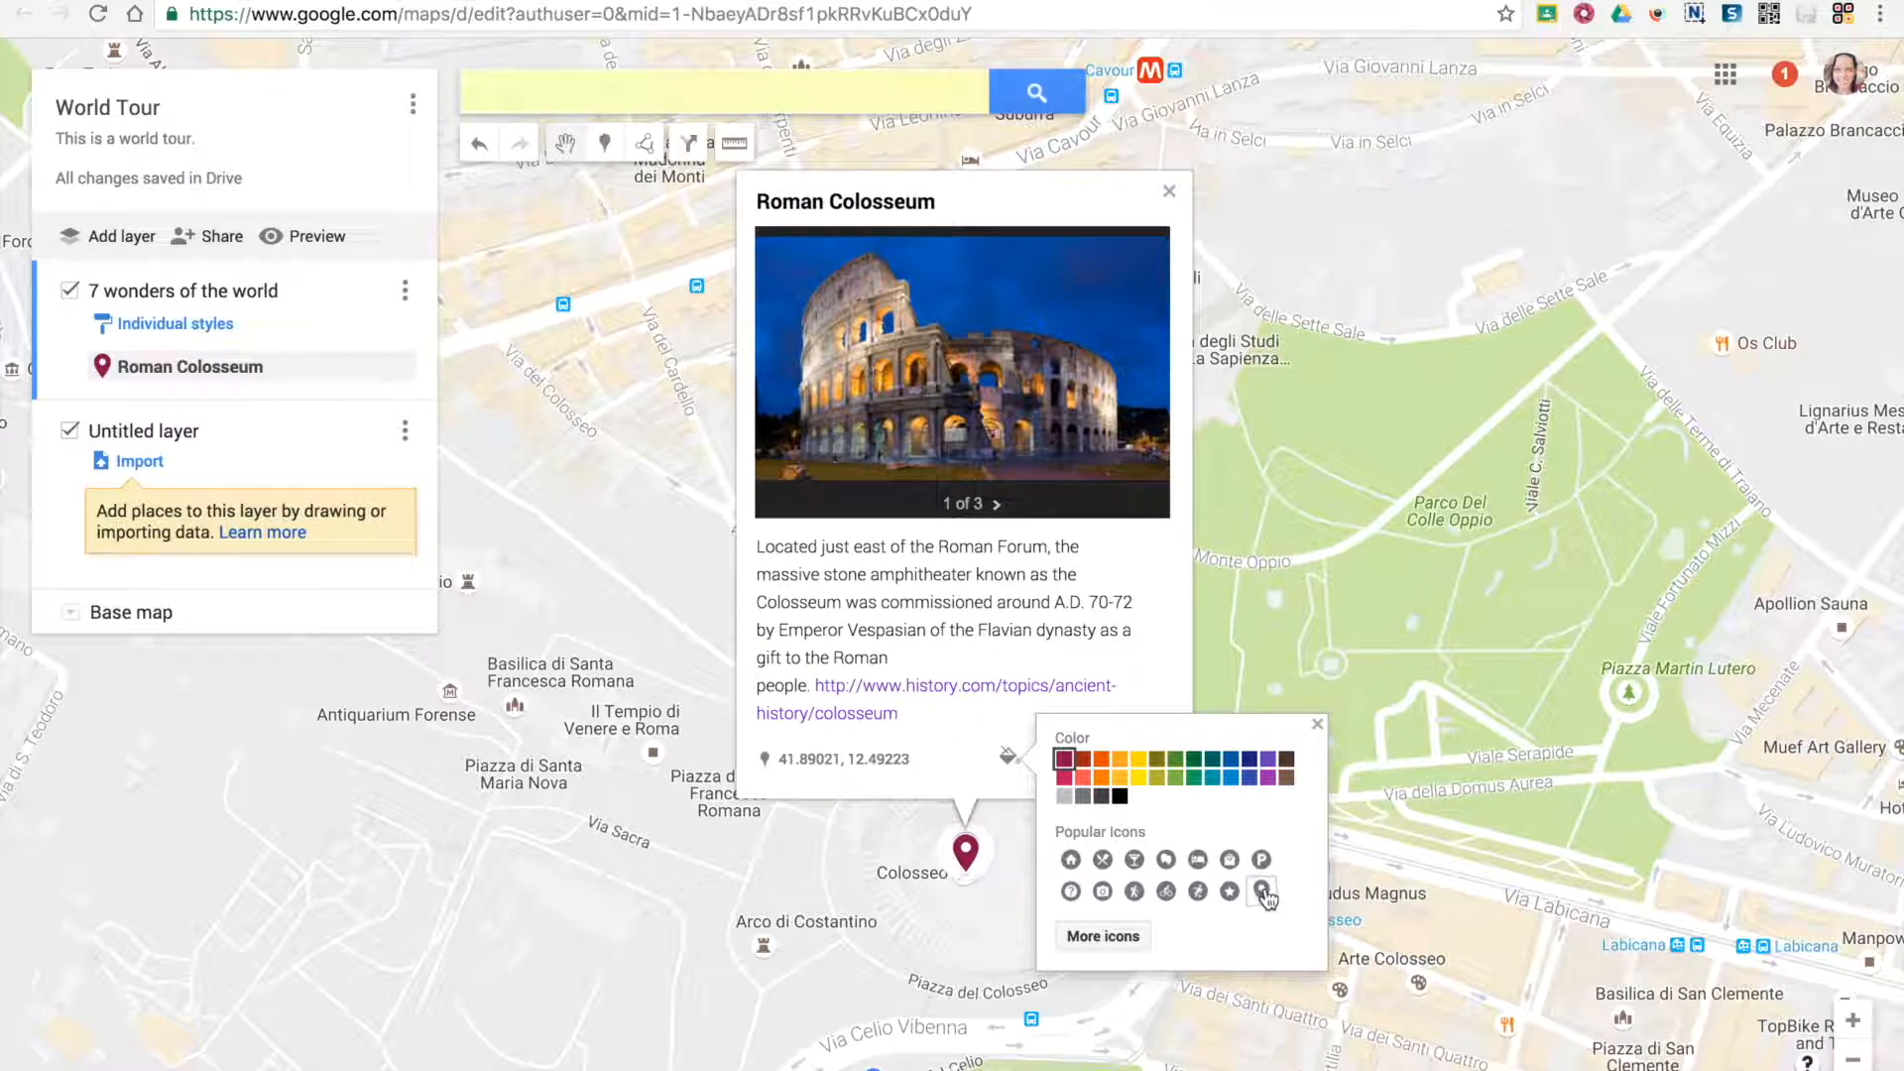
click(1230, 892)
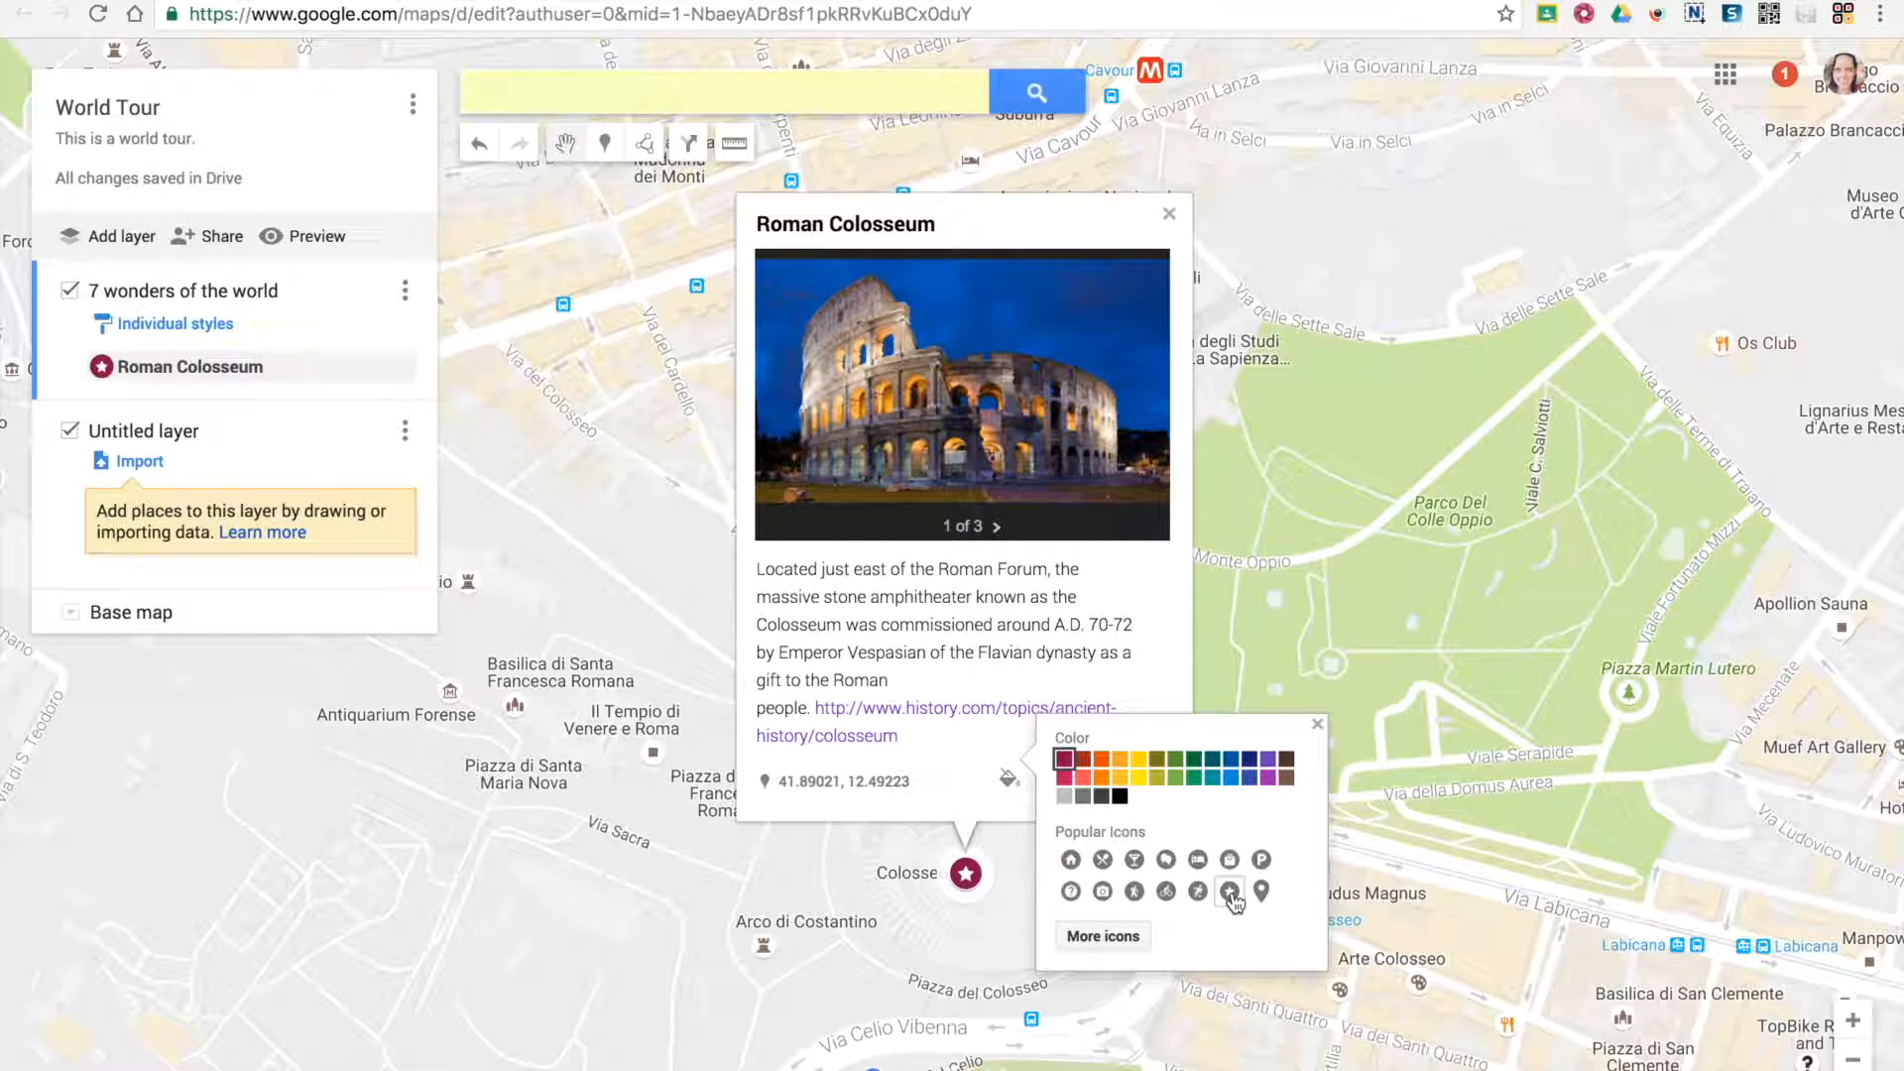
Start a custom icon for the Roman Colosseum marker and search Google Images for "roman colosseum"
click(1120, 938)
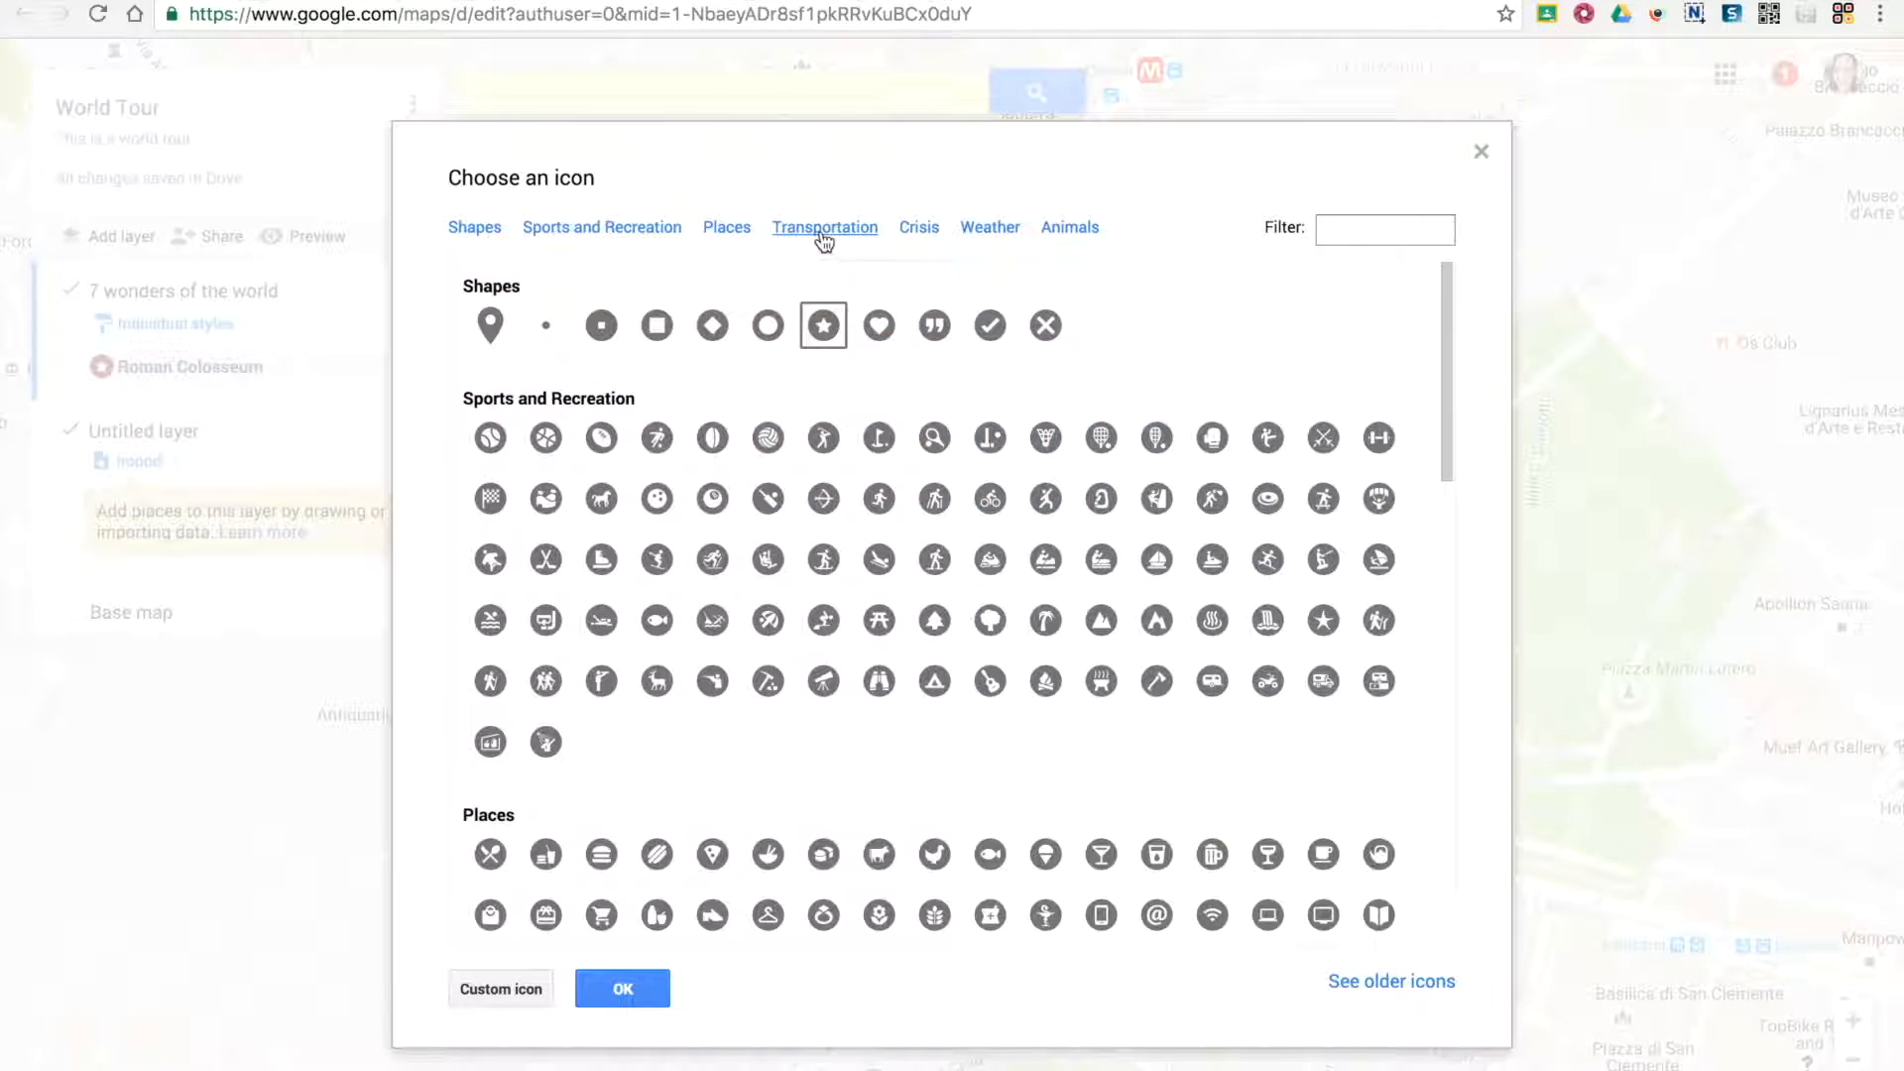
click(496, 988)
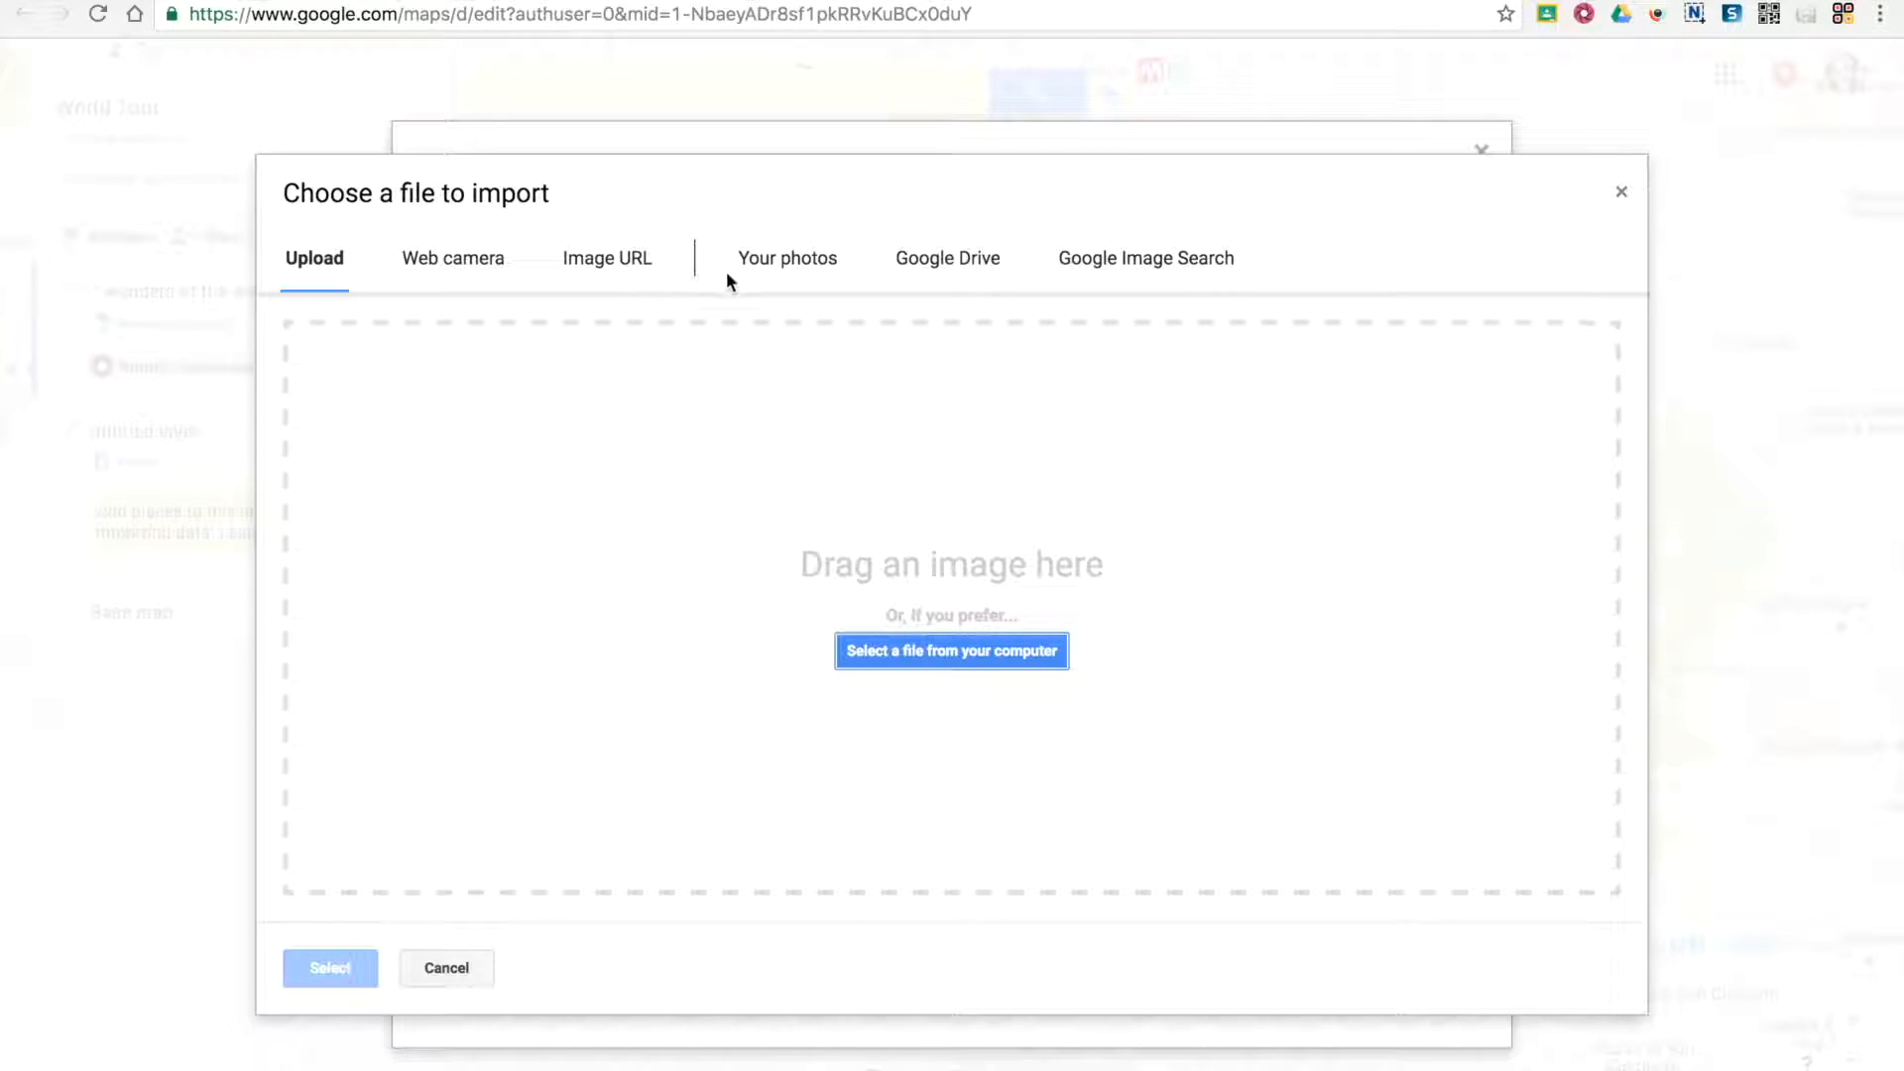
click(1141, 283)
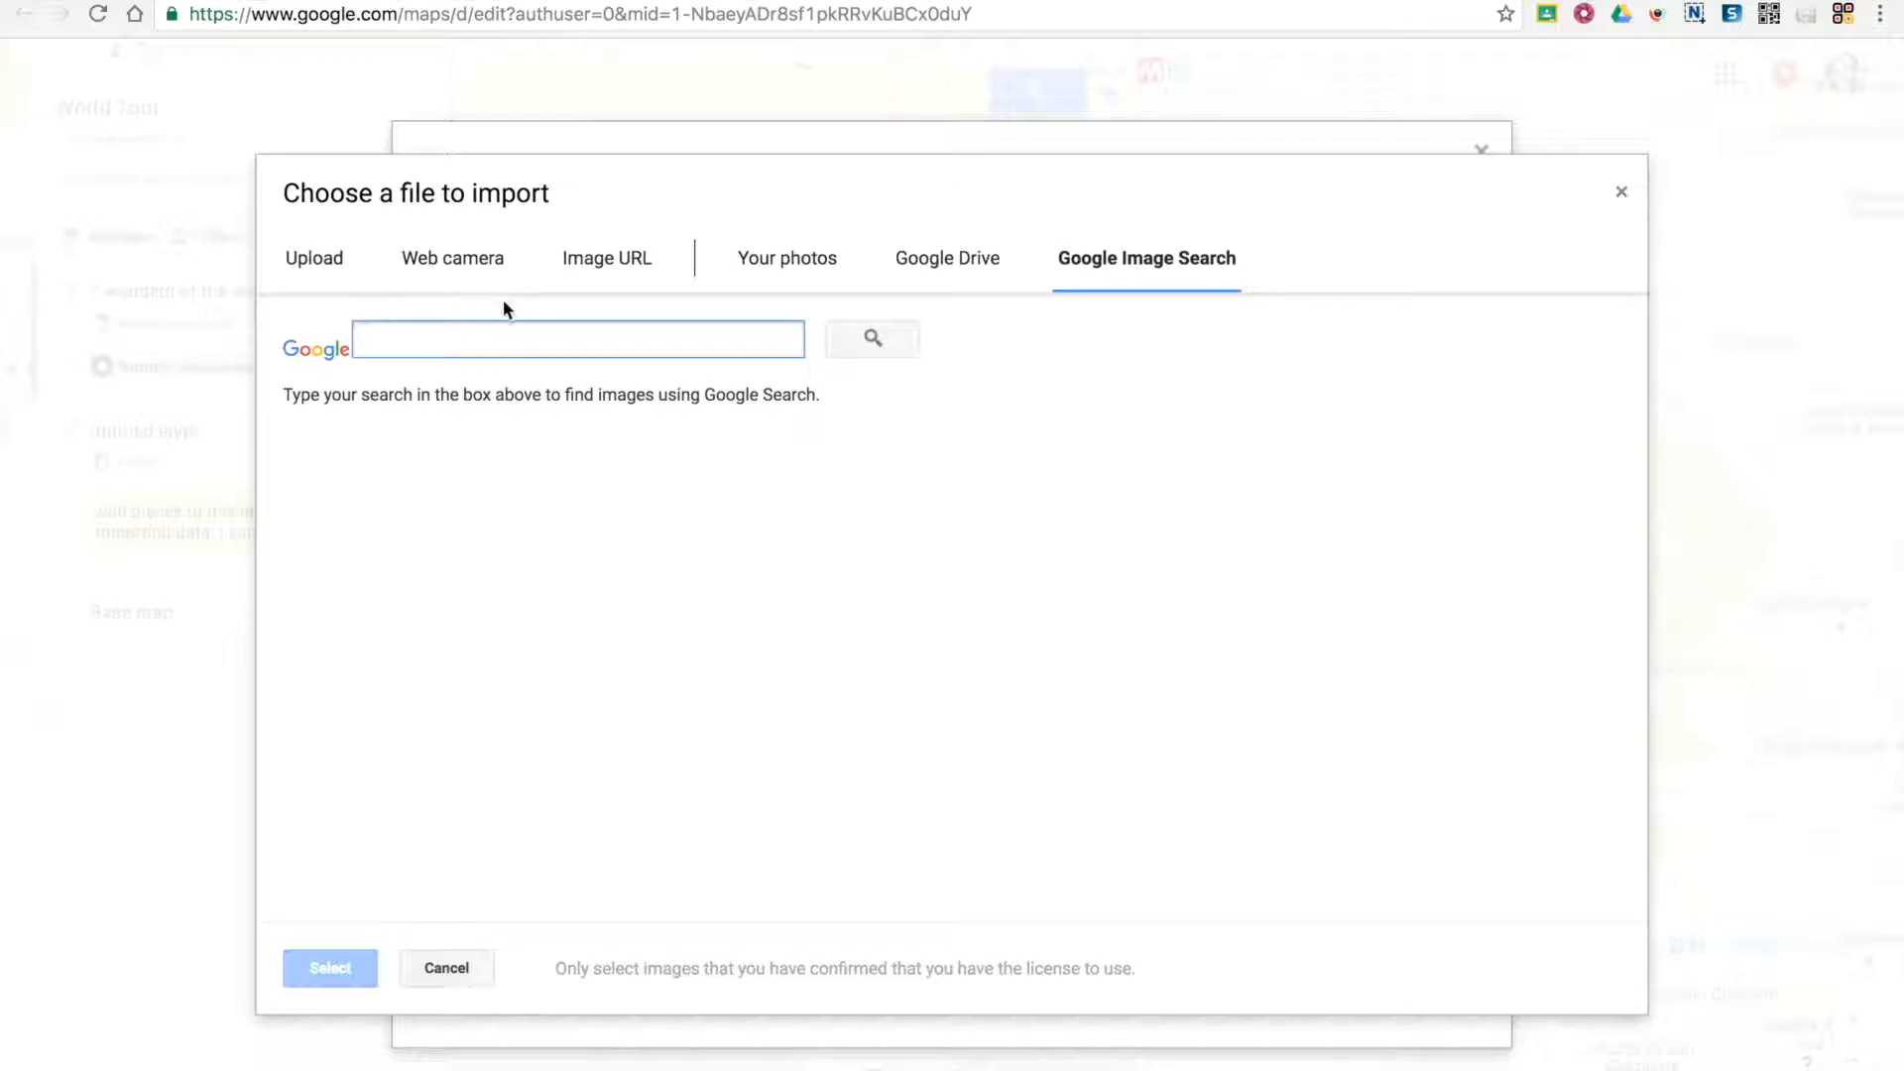
text(roman col)
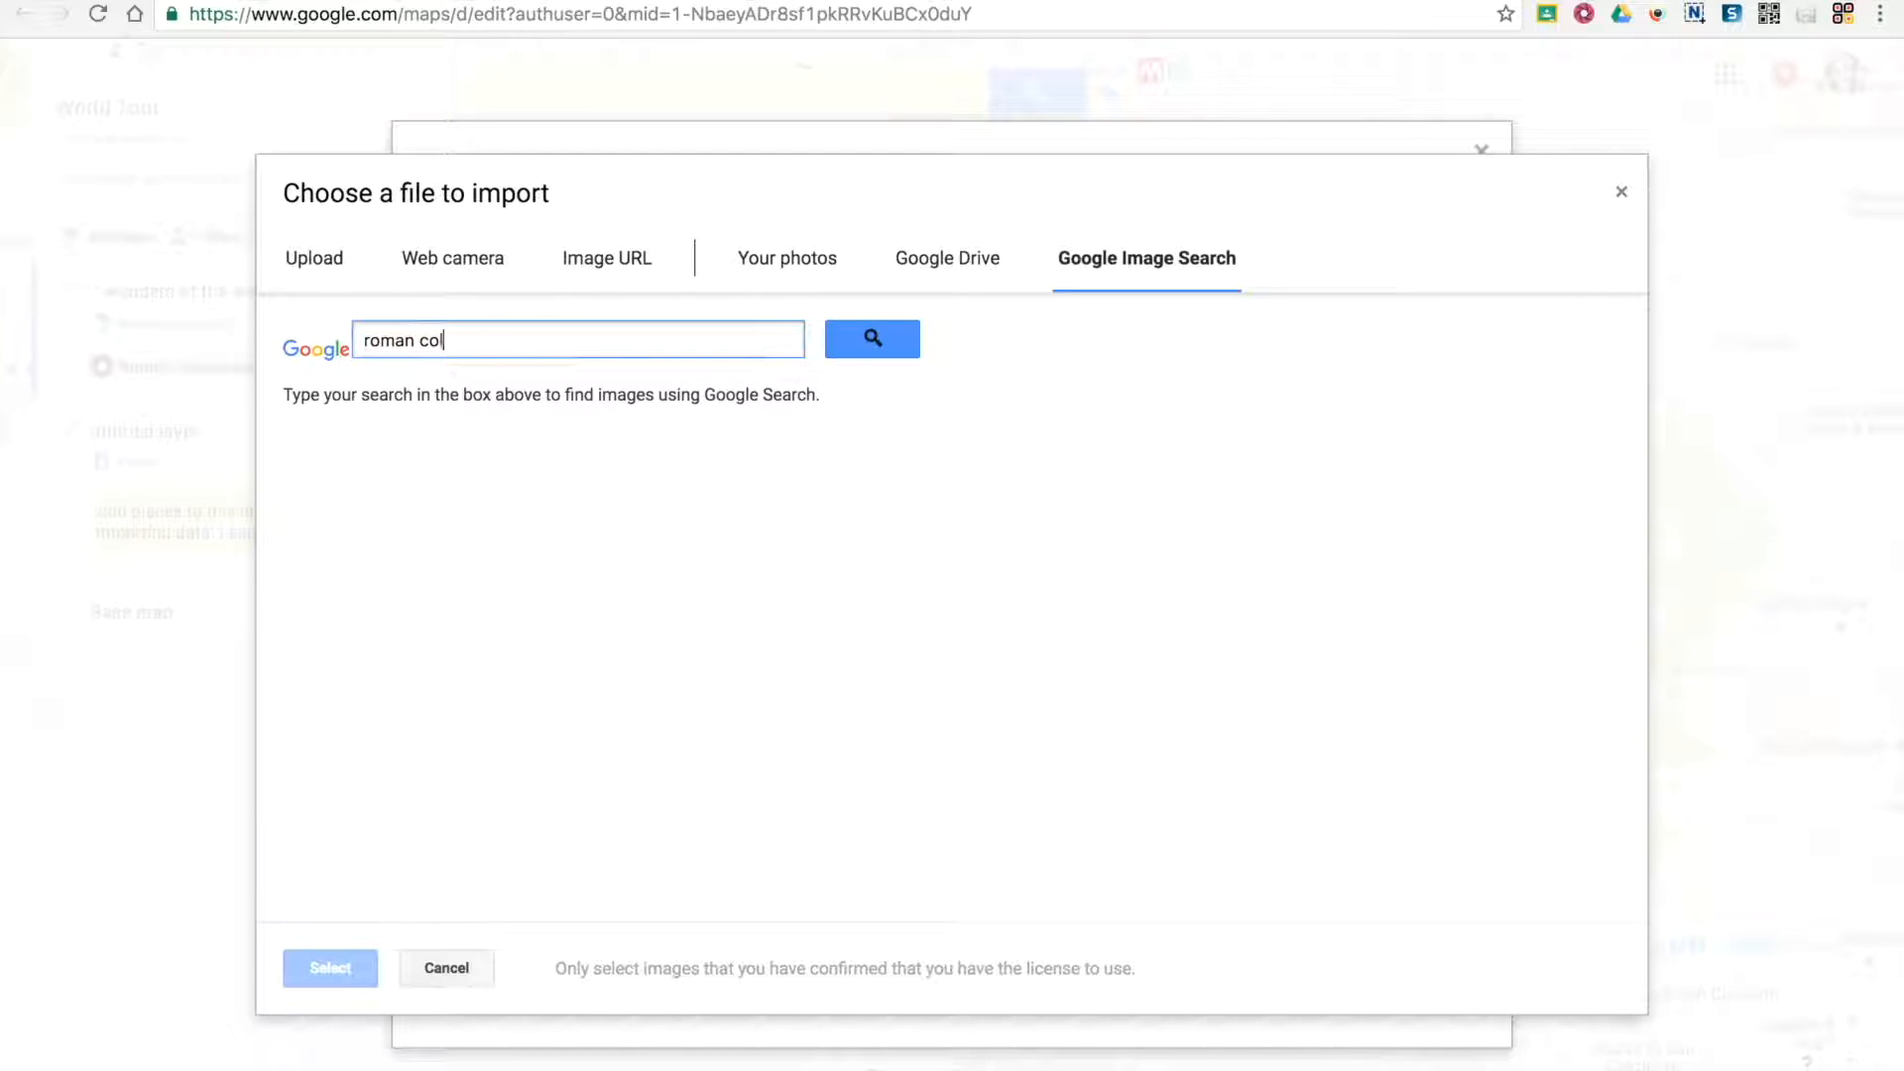
text(l)
key(BackSpace)
text(osseum)
key(Return)
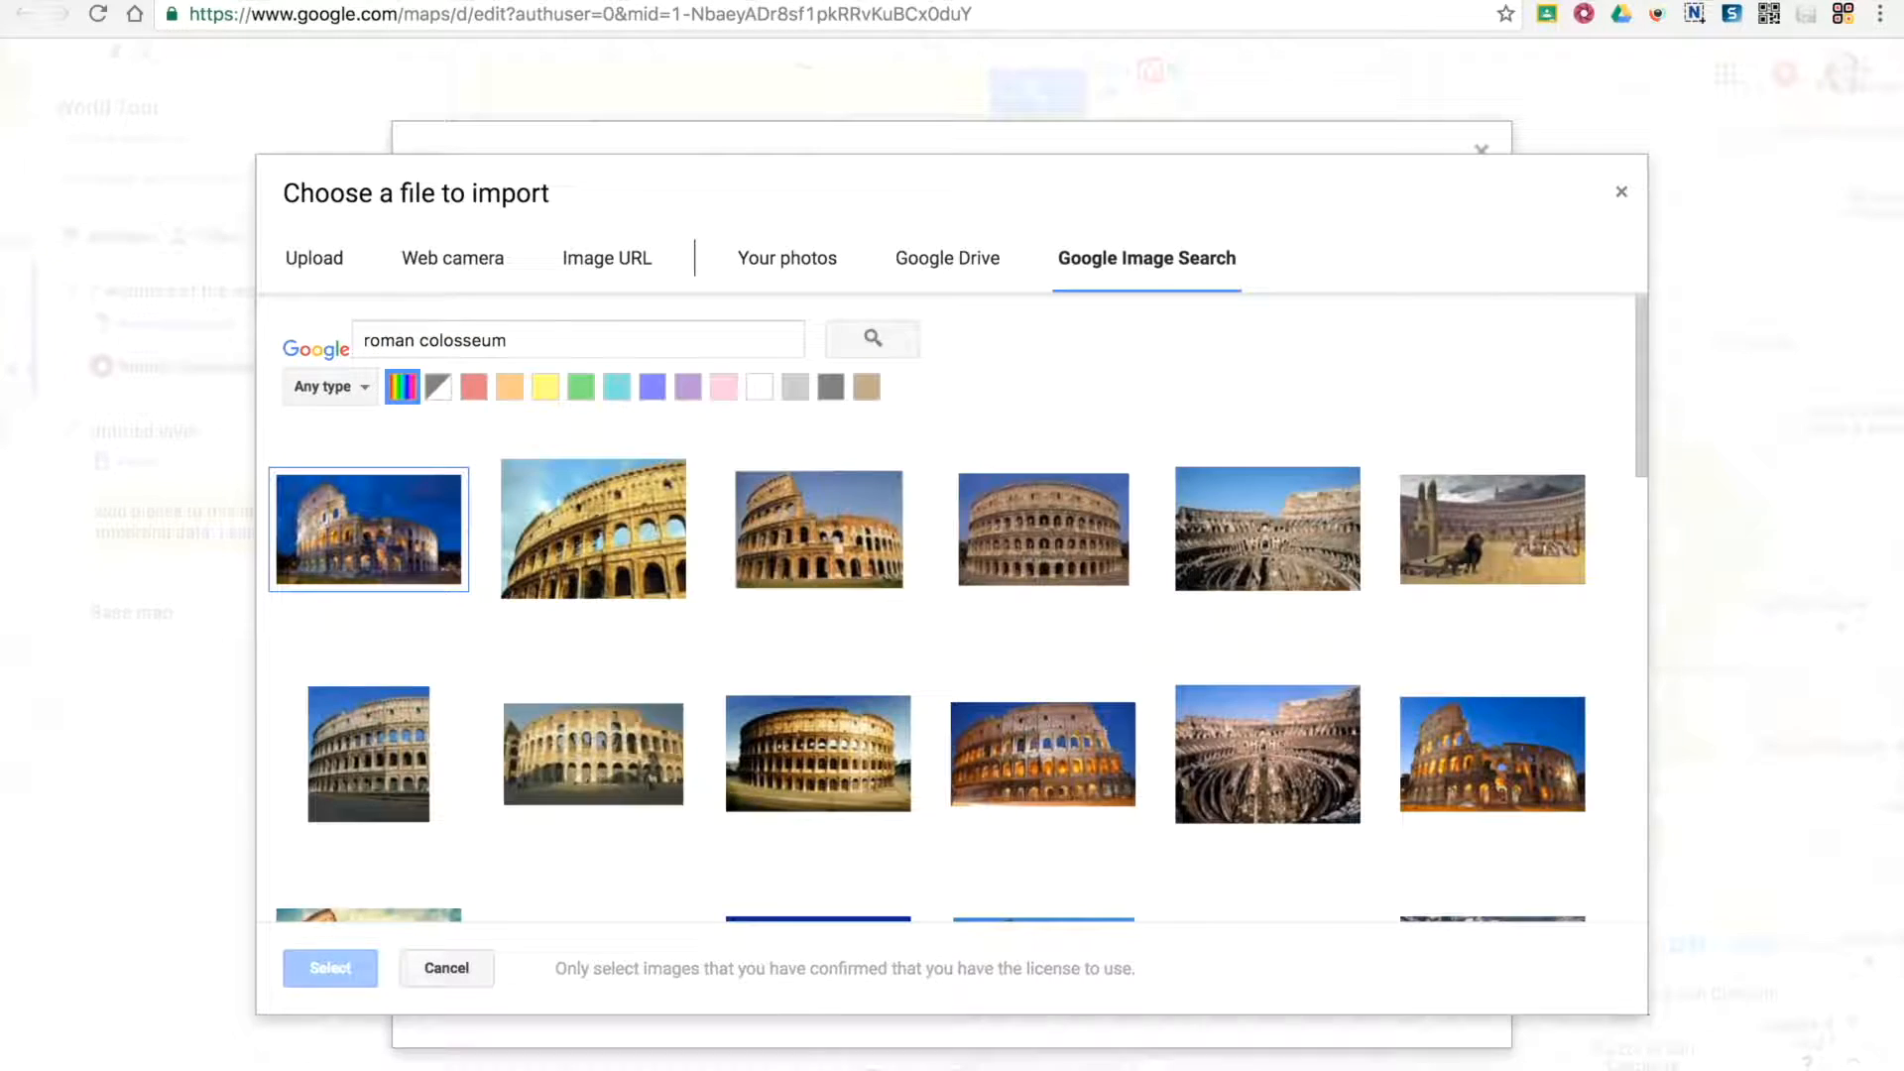
Apply the night-time Colosseum photo as the marker's custom icon and close the marker's details
click(369, 529)
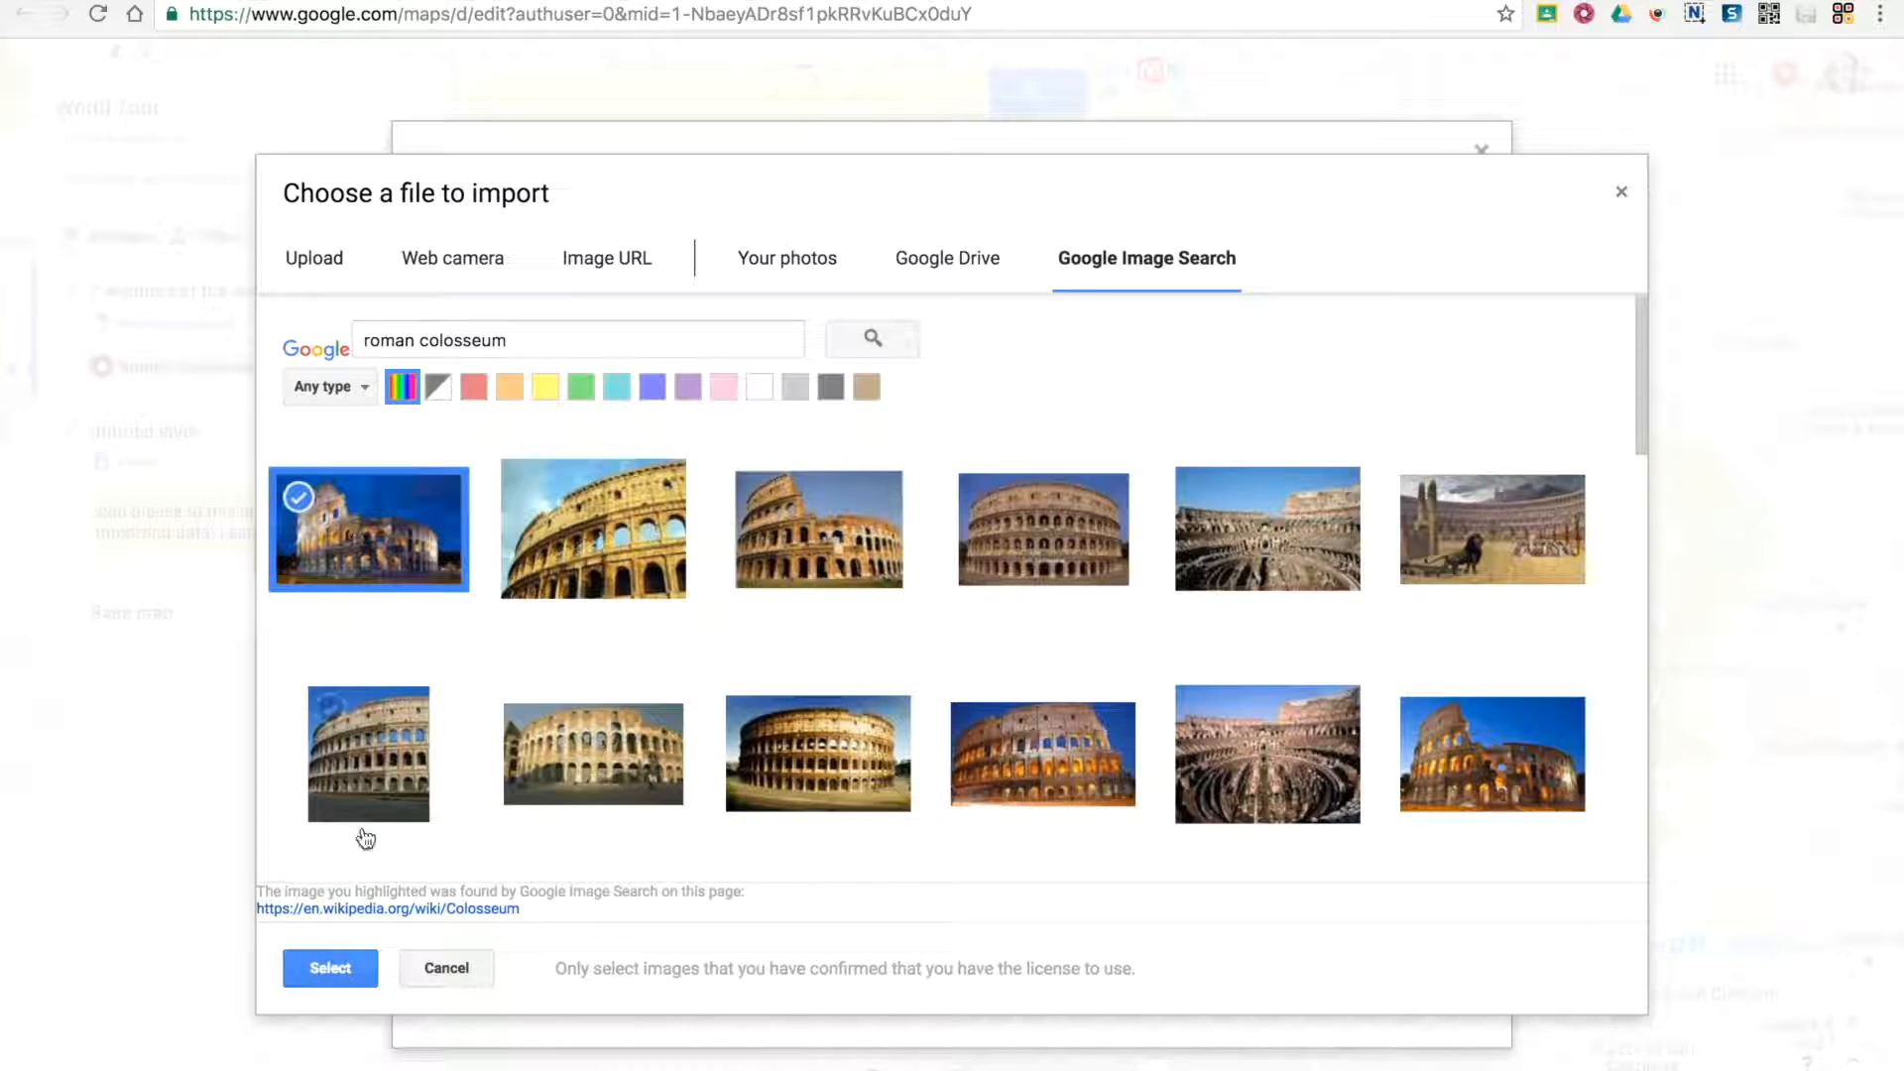
click(342, 976)
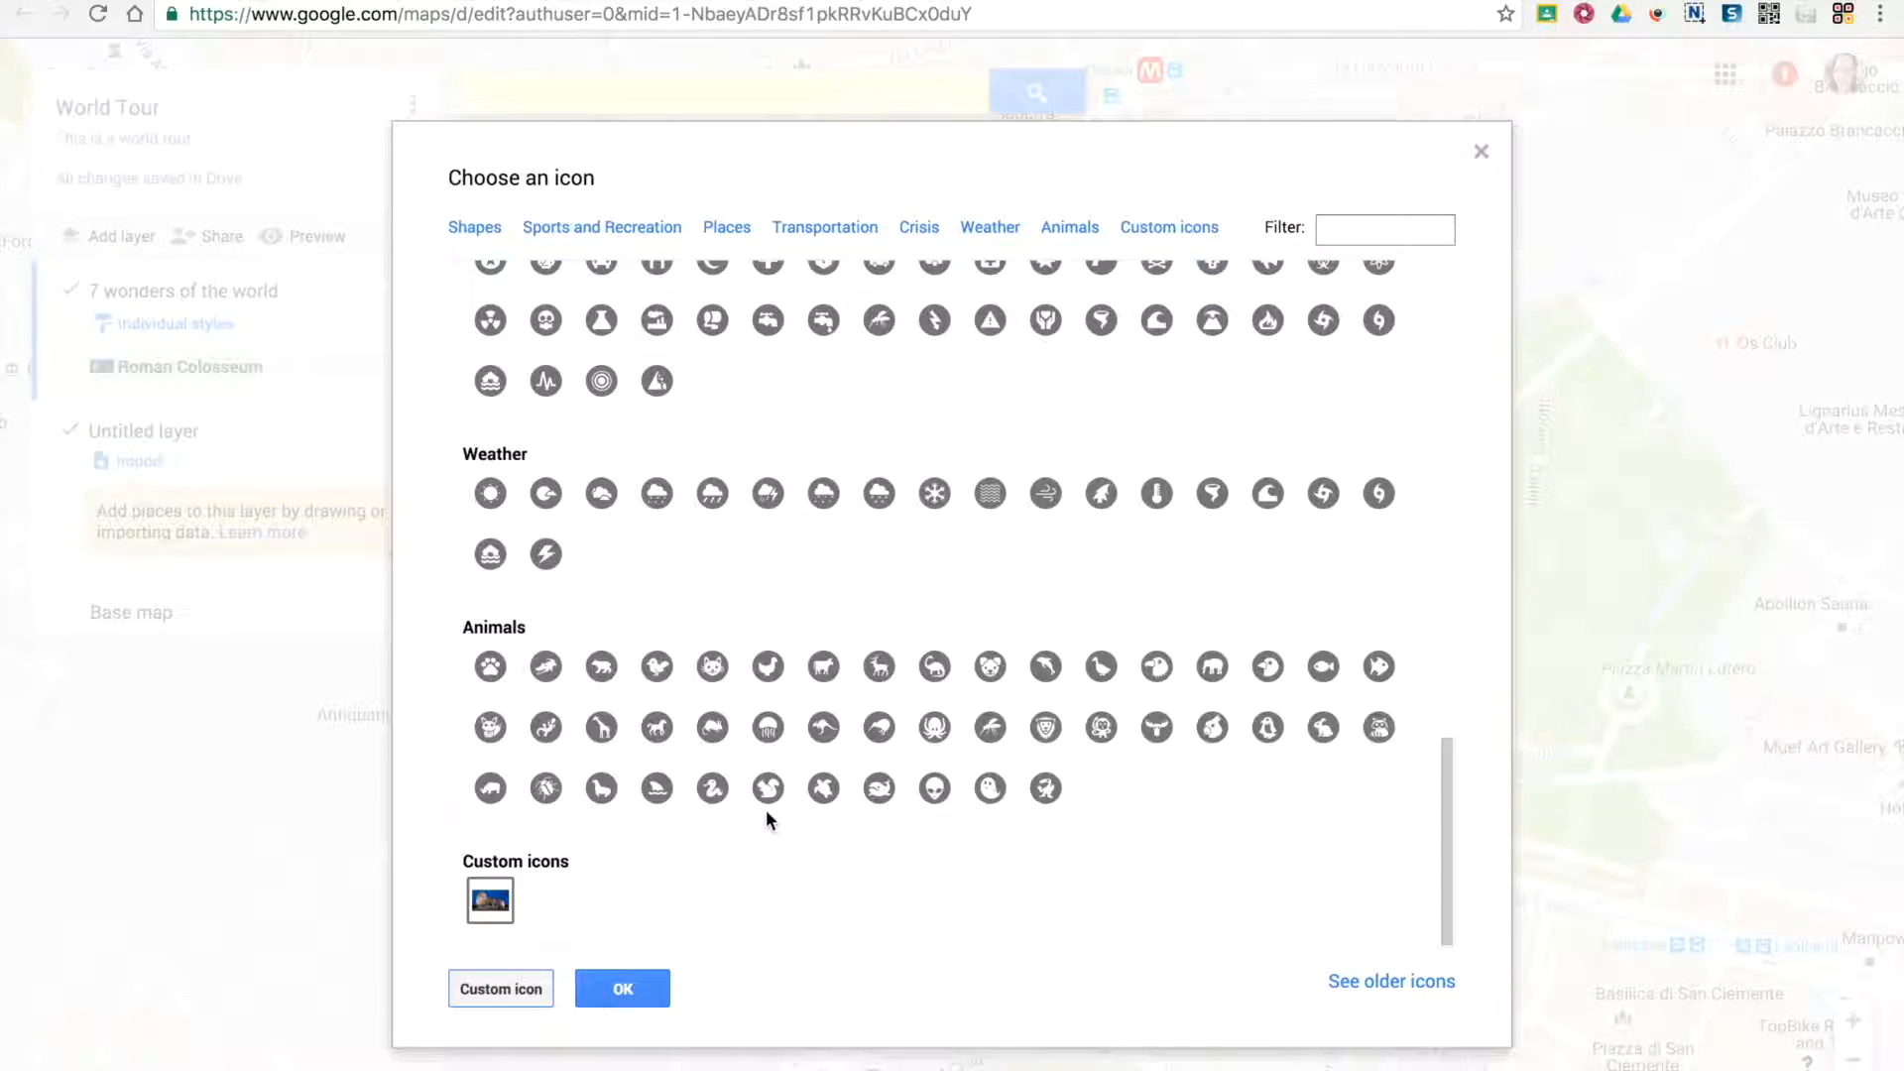
click(491, 901)
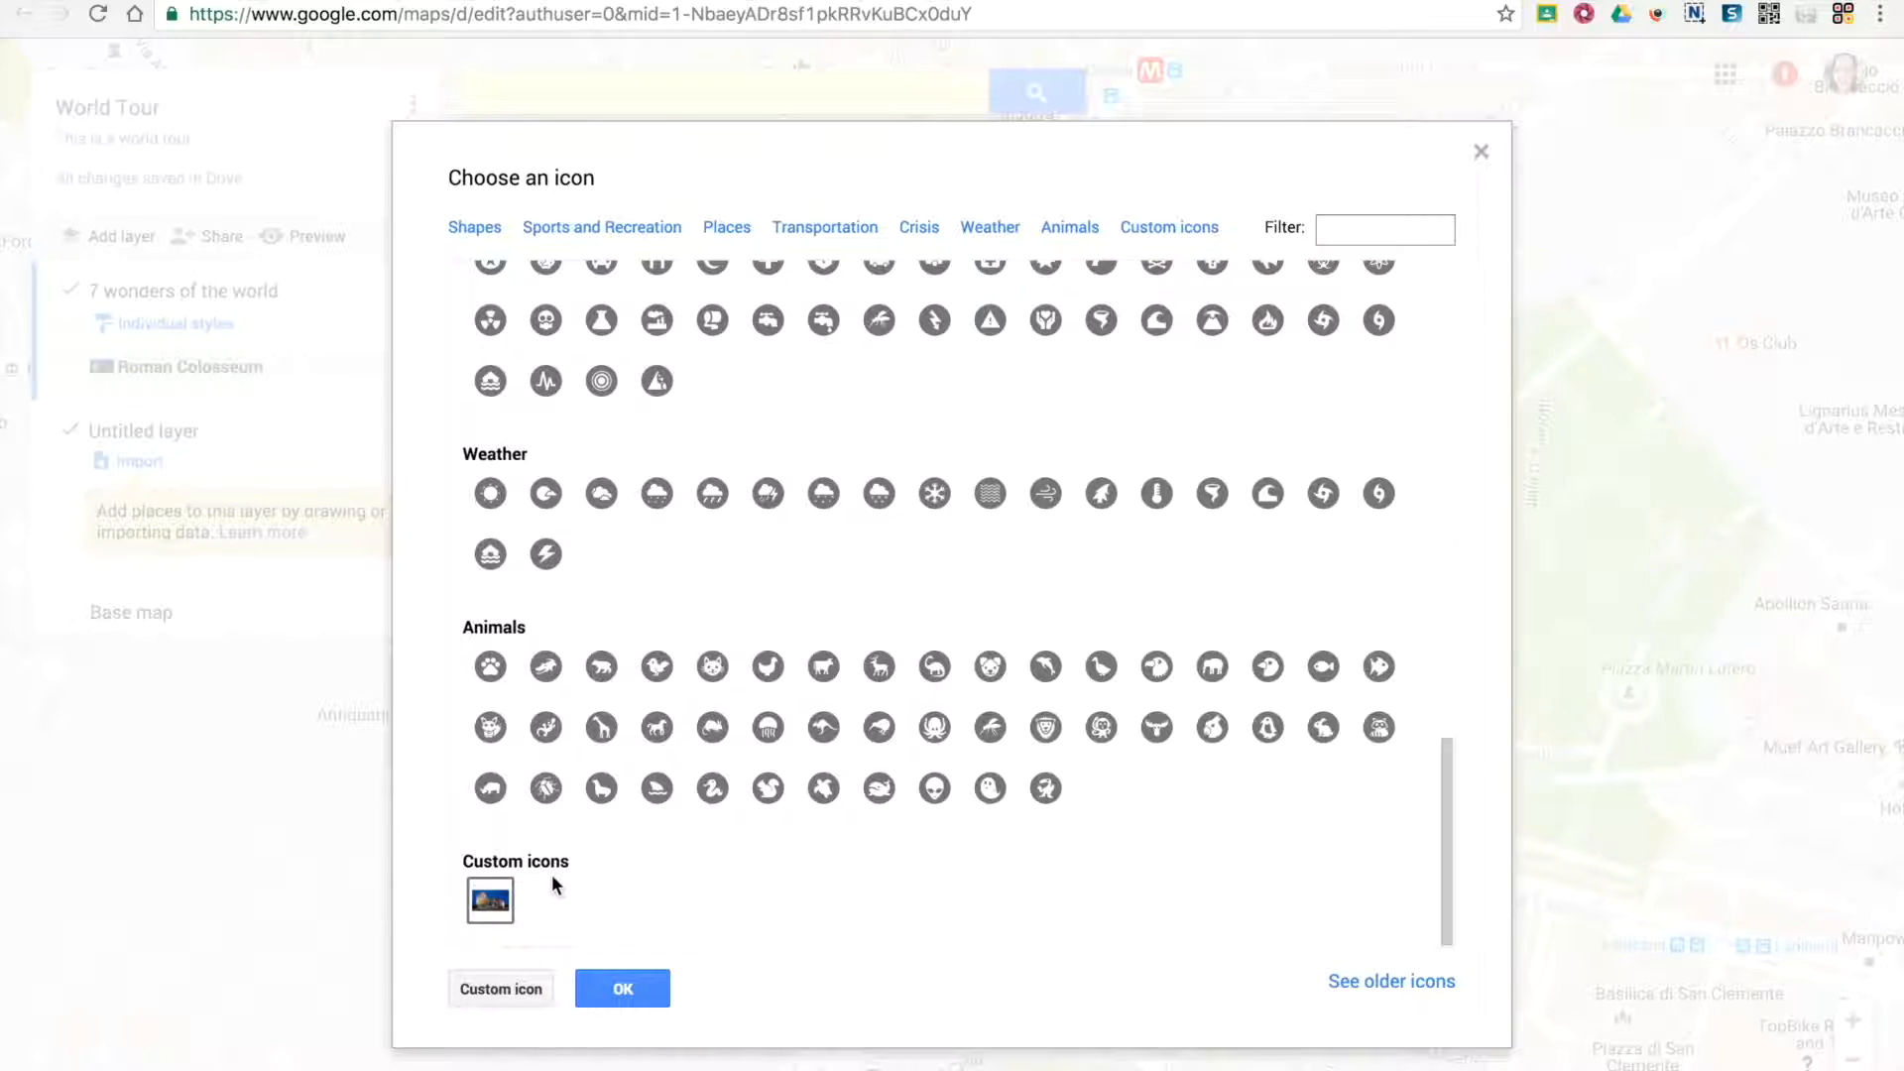
click(639, 997)
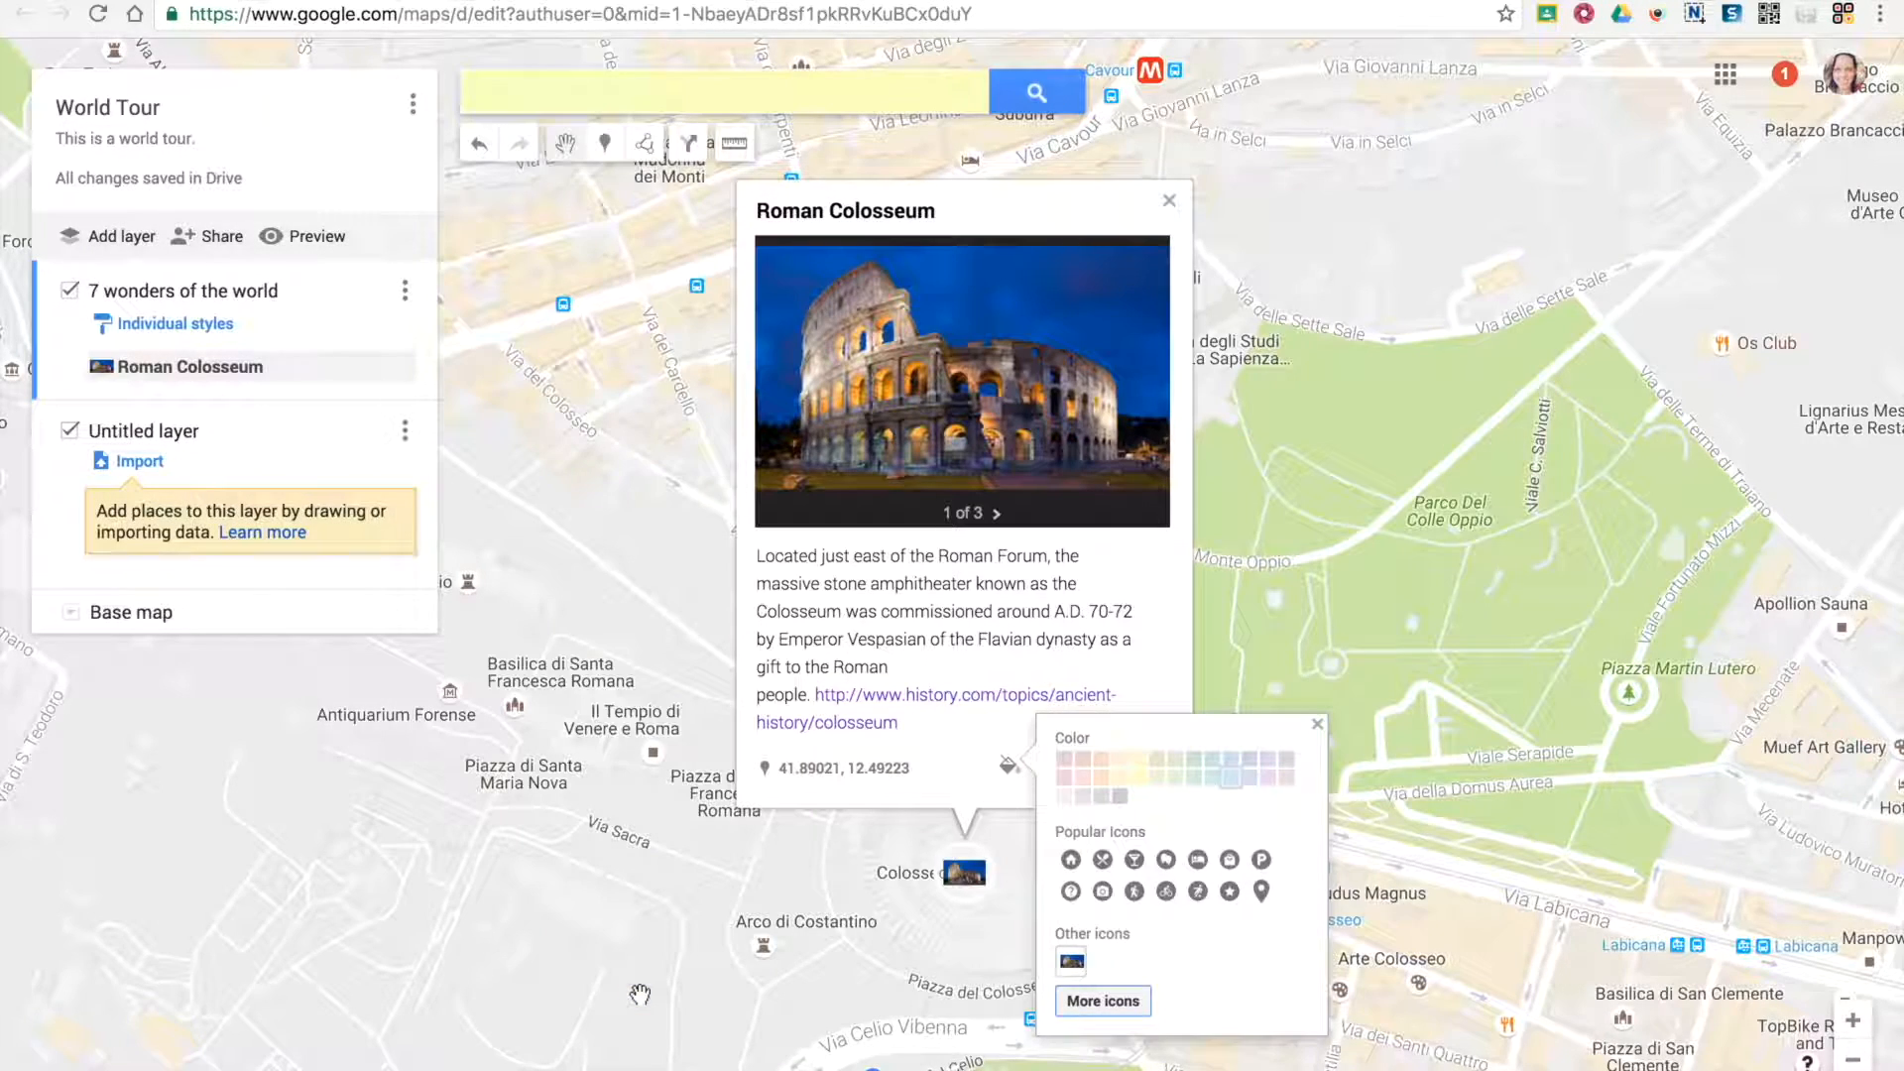
click(902, 857)
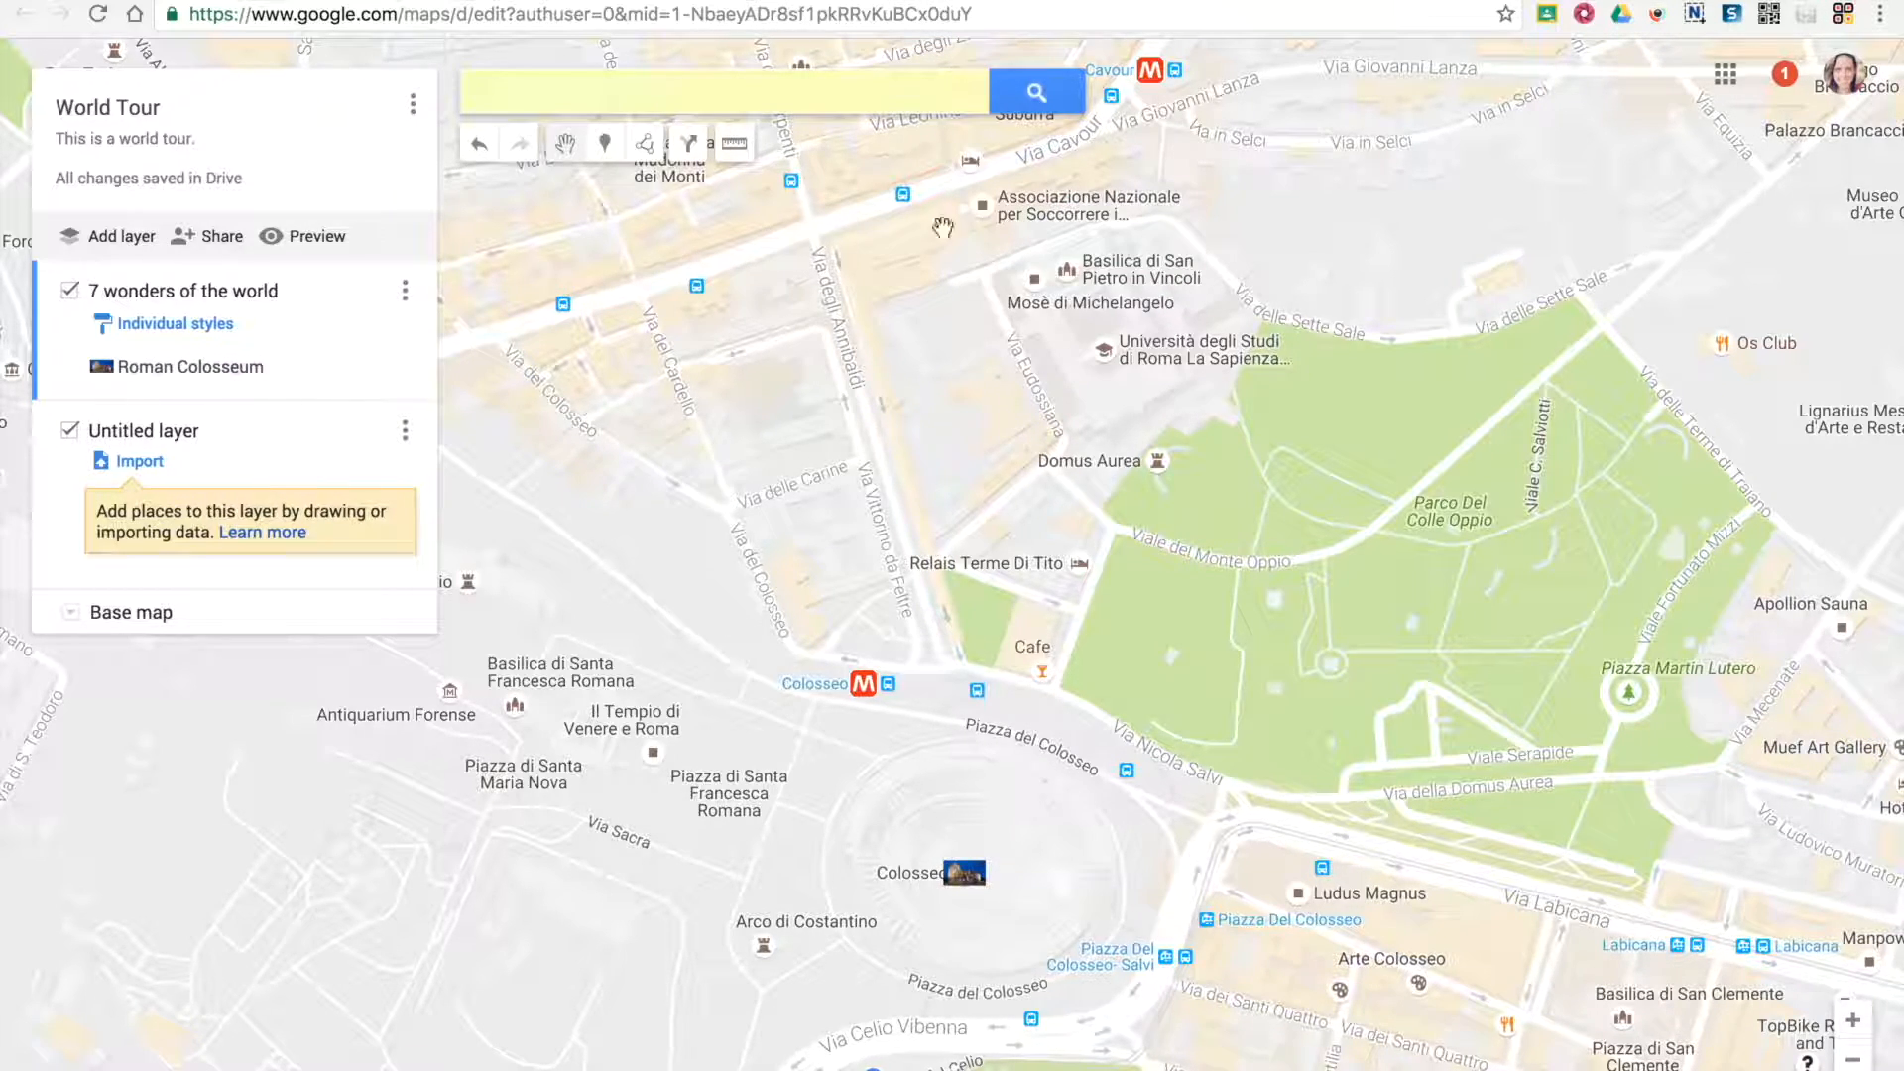
Place a new marker on the streets north of the Colosseum, discard its detail edits and delete it
click(857, 94)
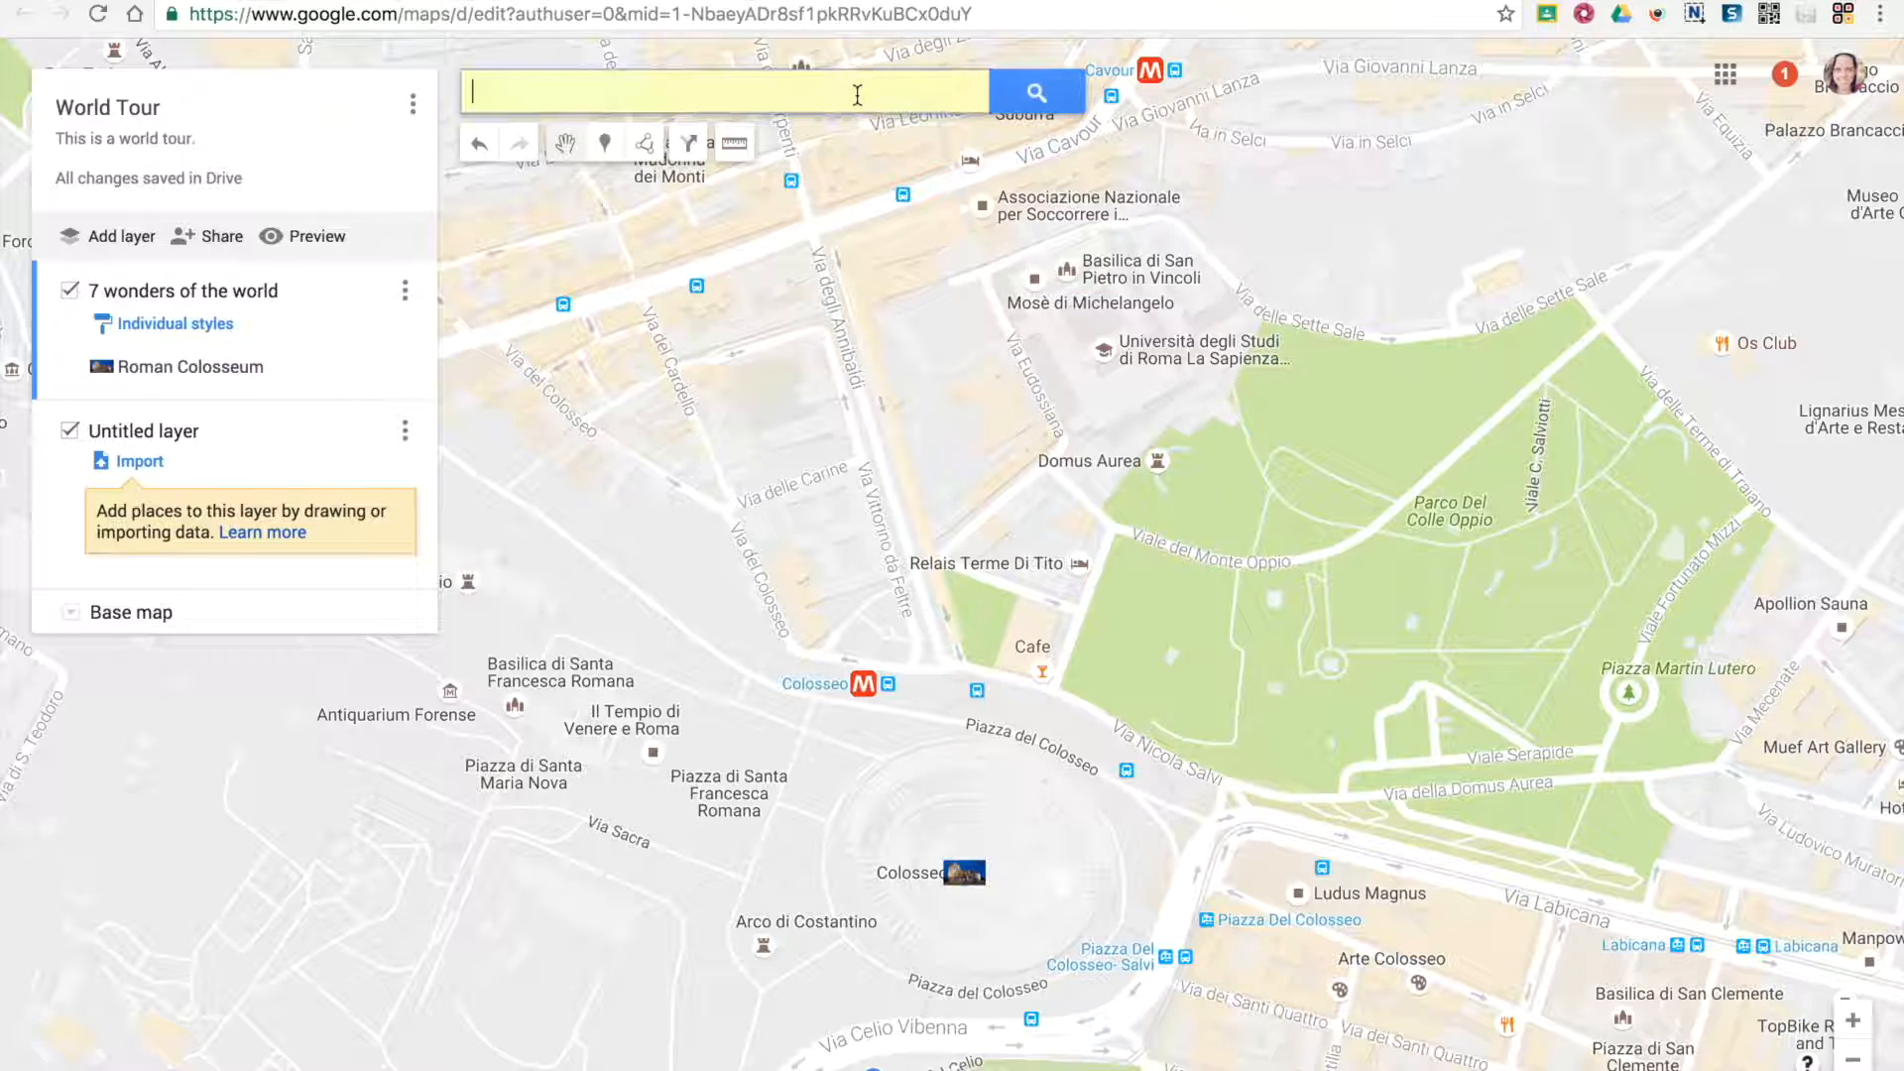
click(605, 143)
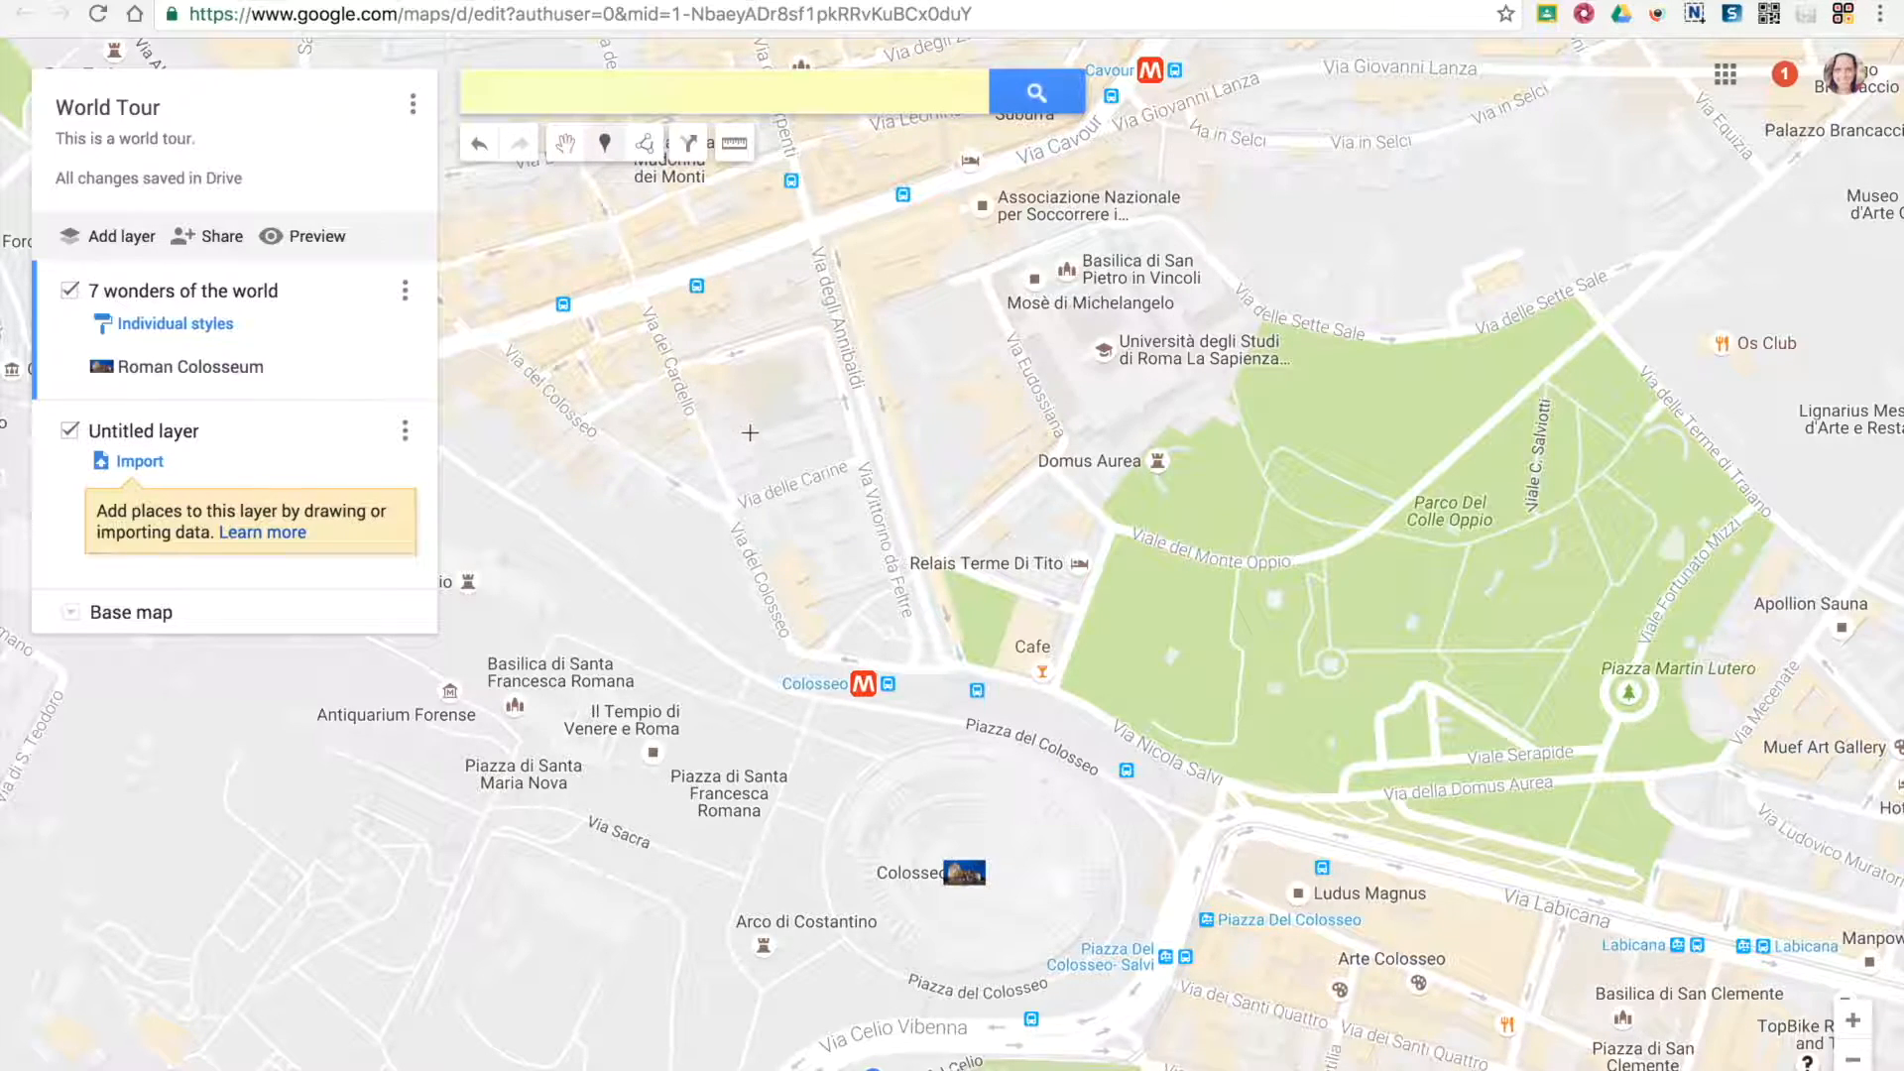
click(811, 386)
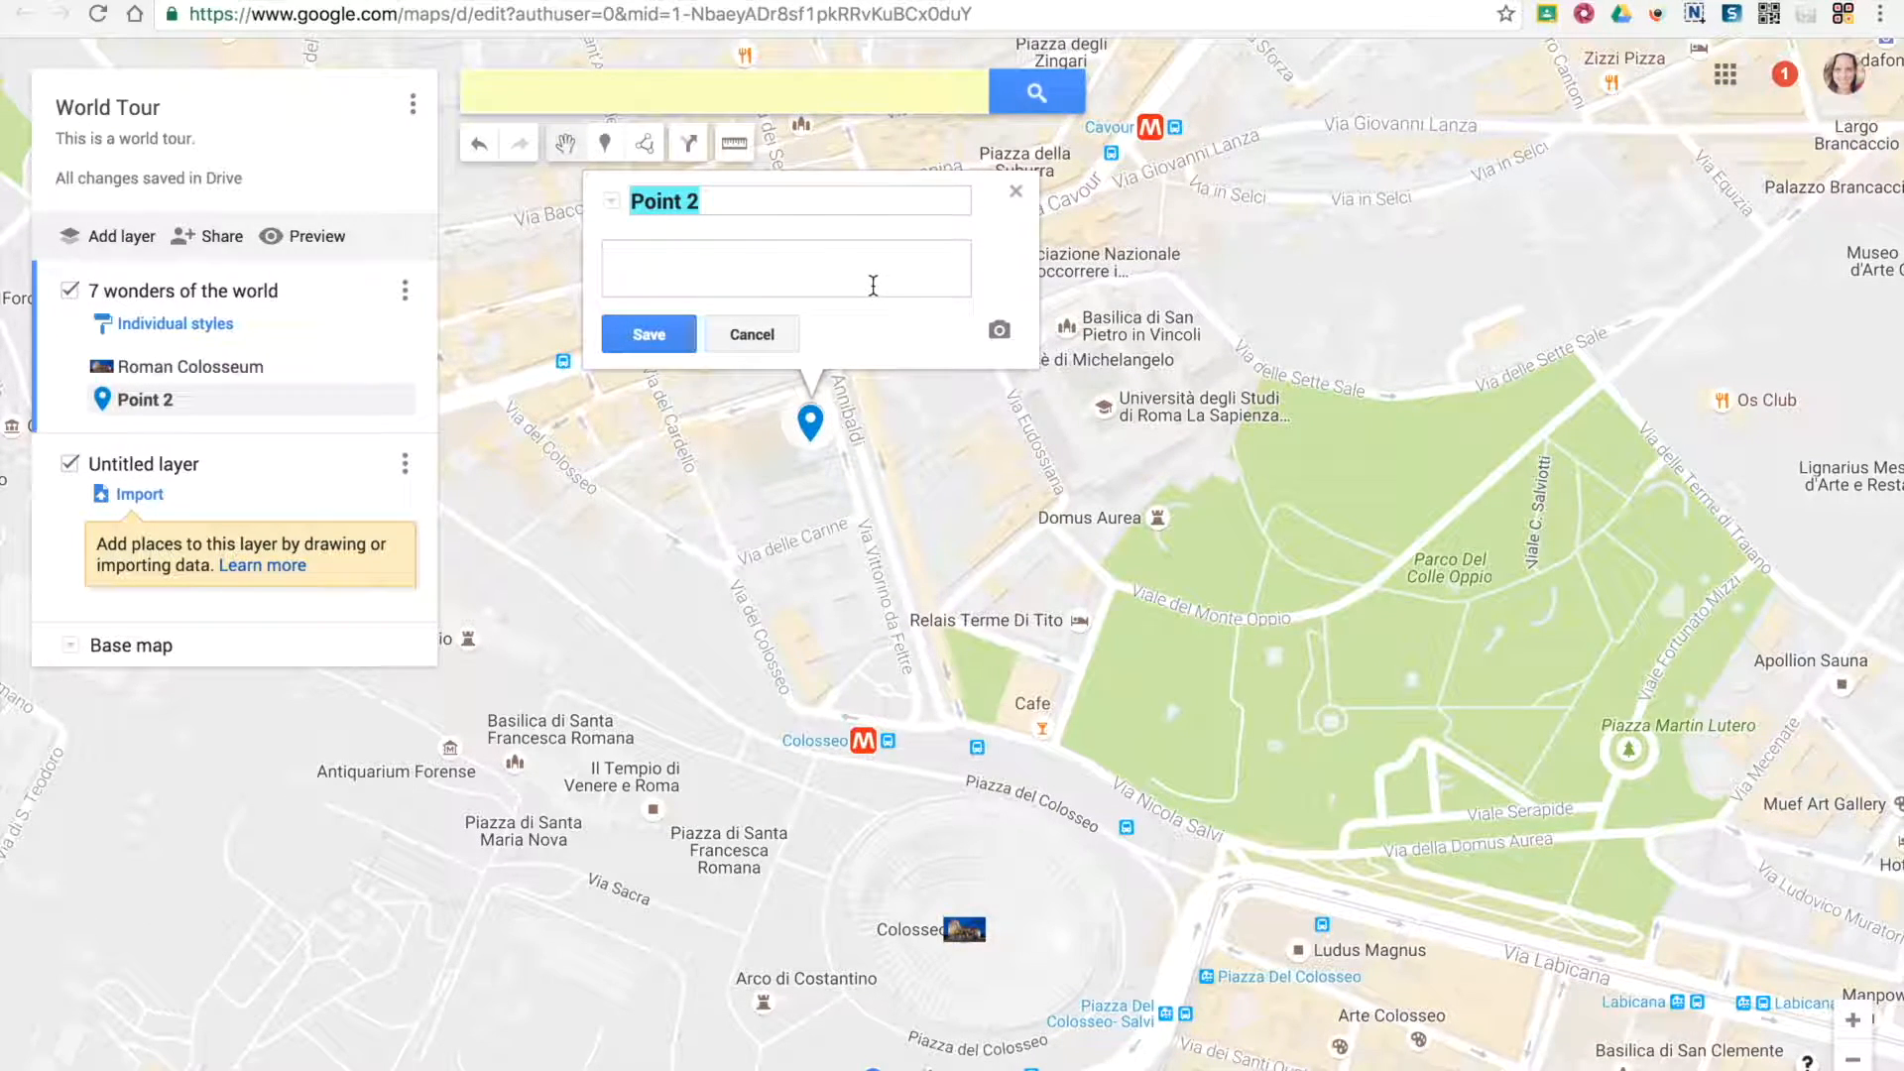
click(782, 335)
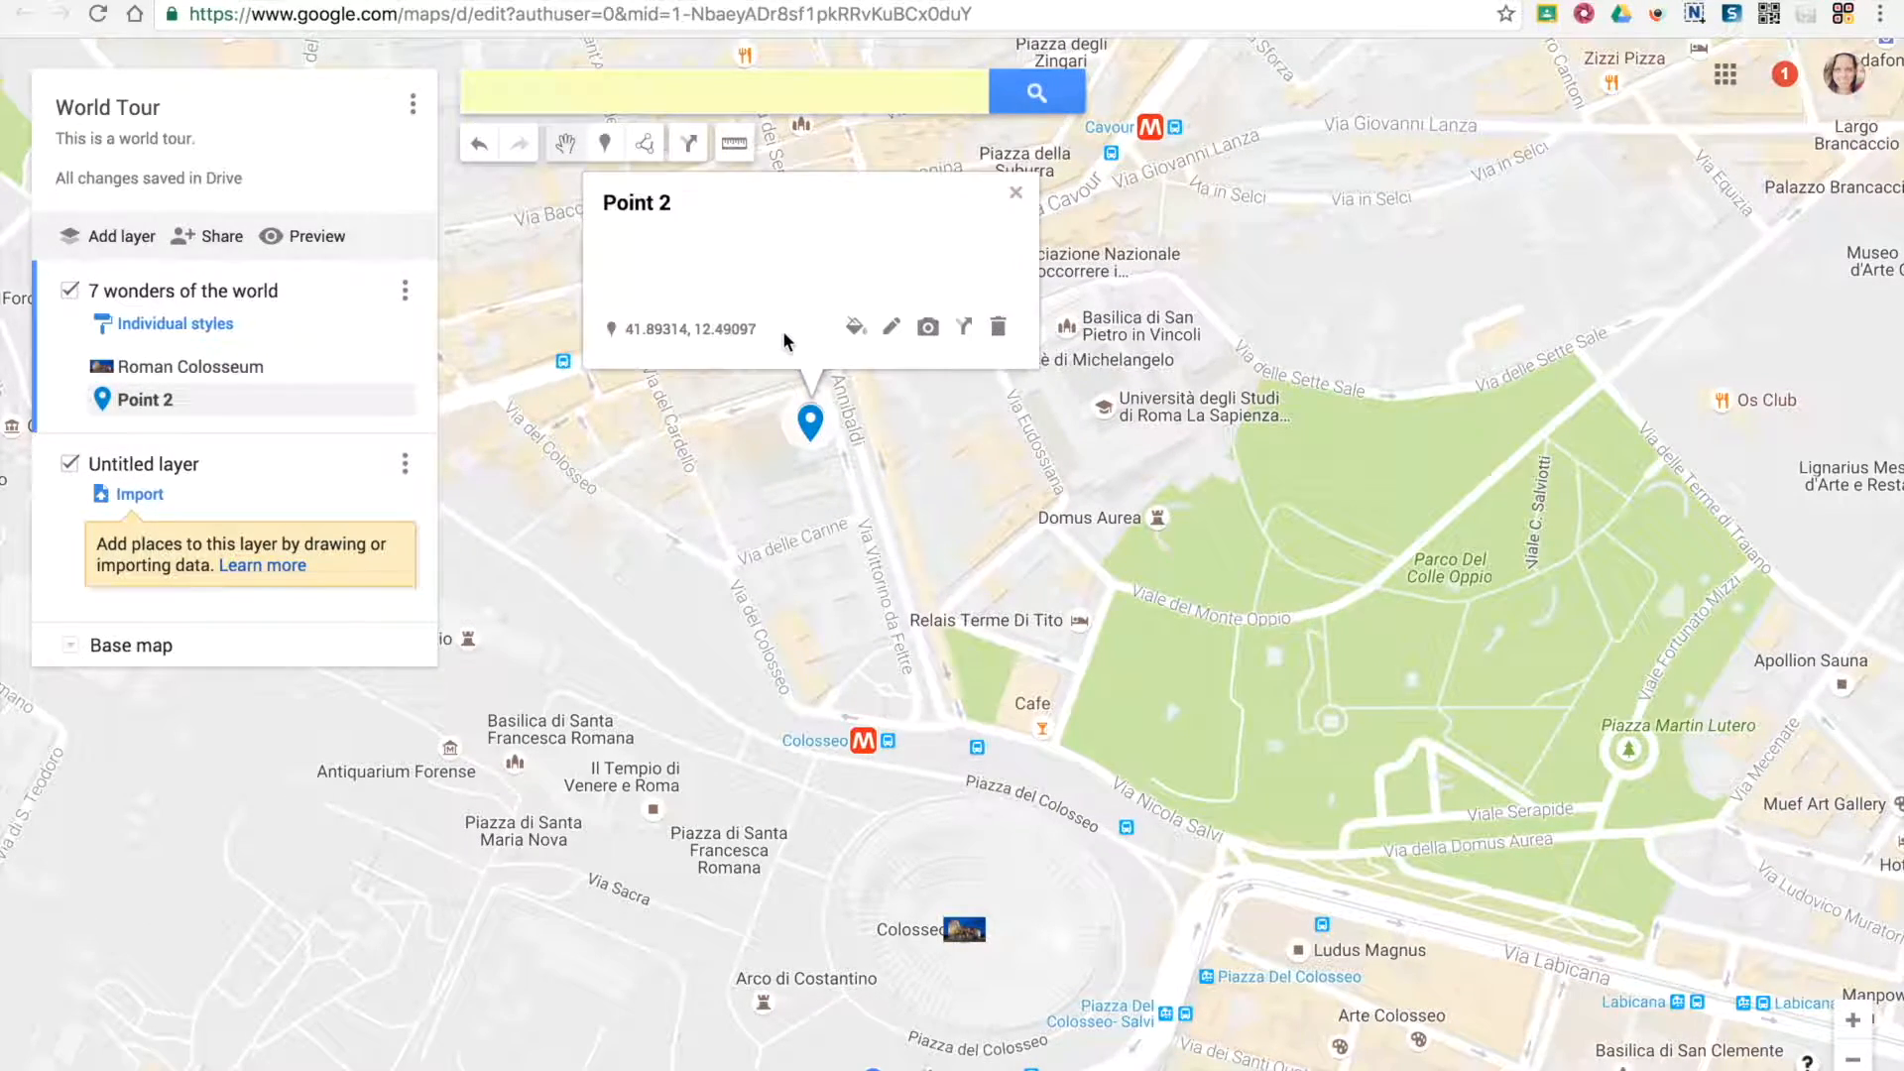
click(997, 327)
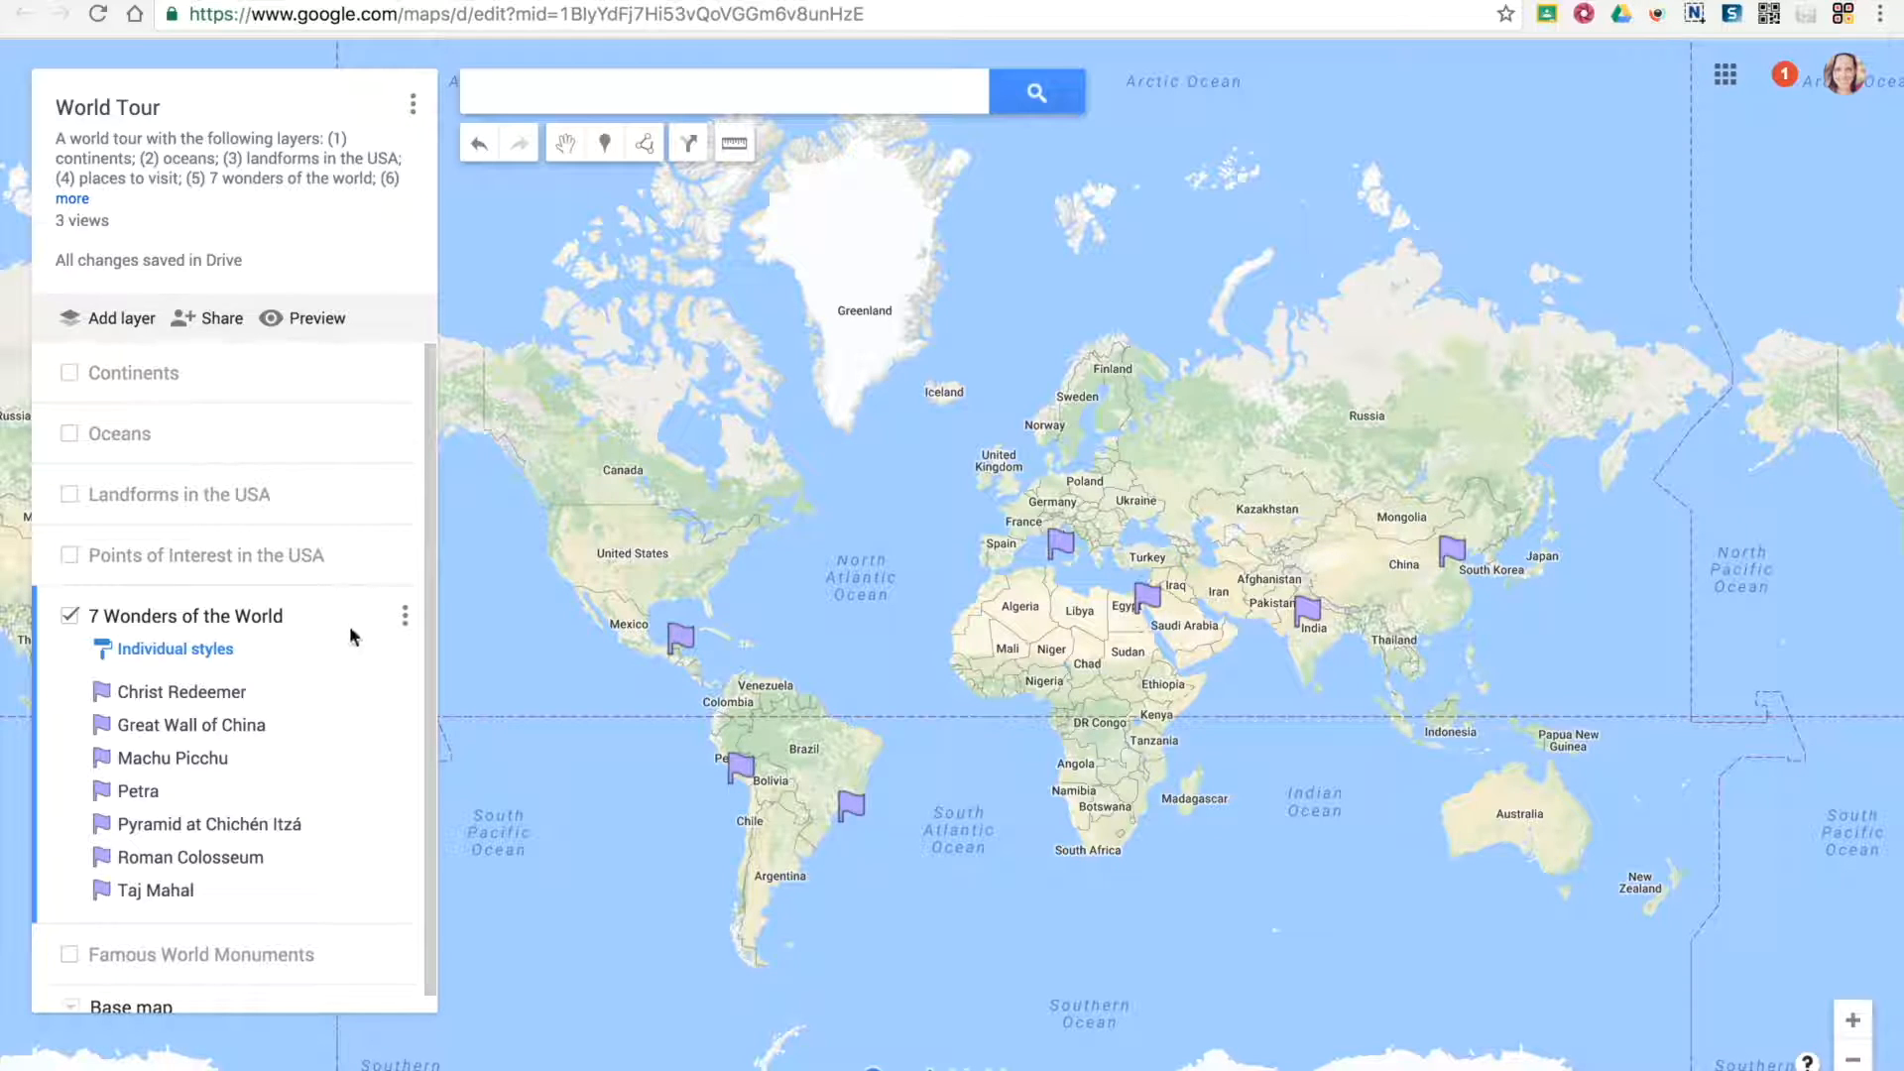
click(405, 617)
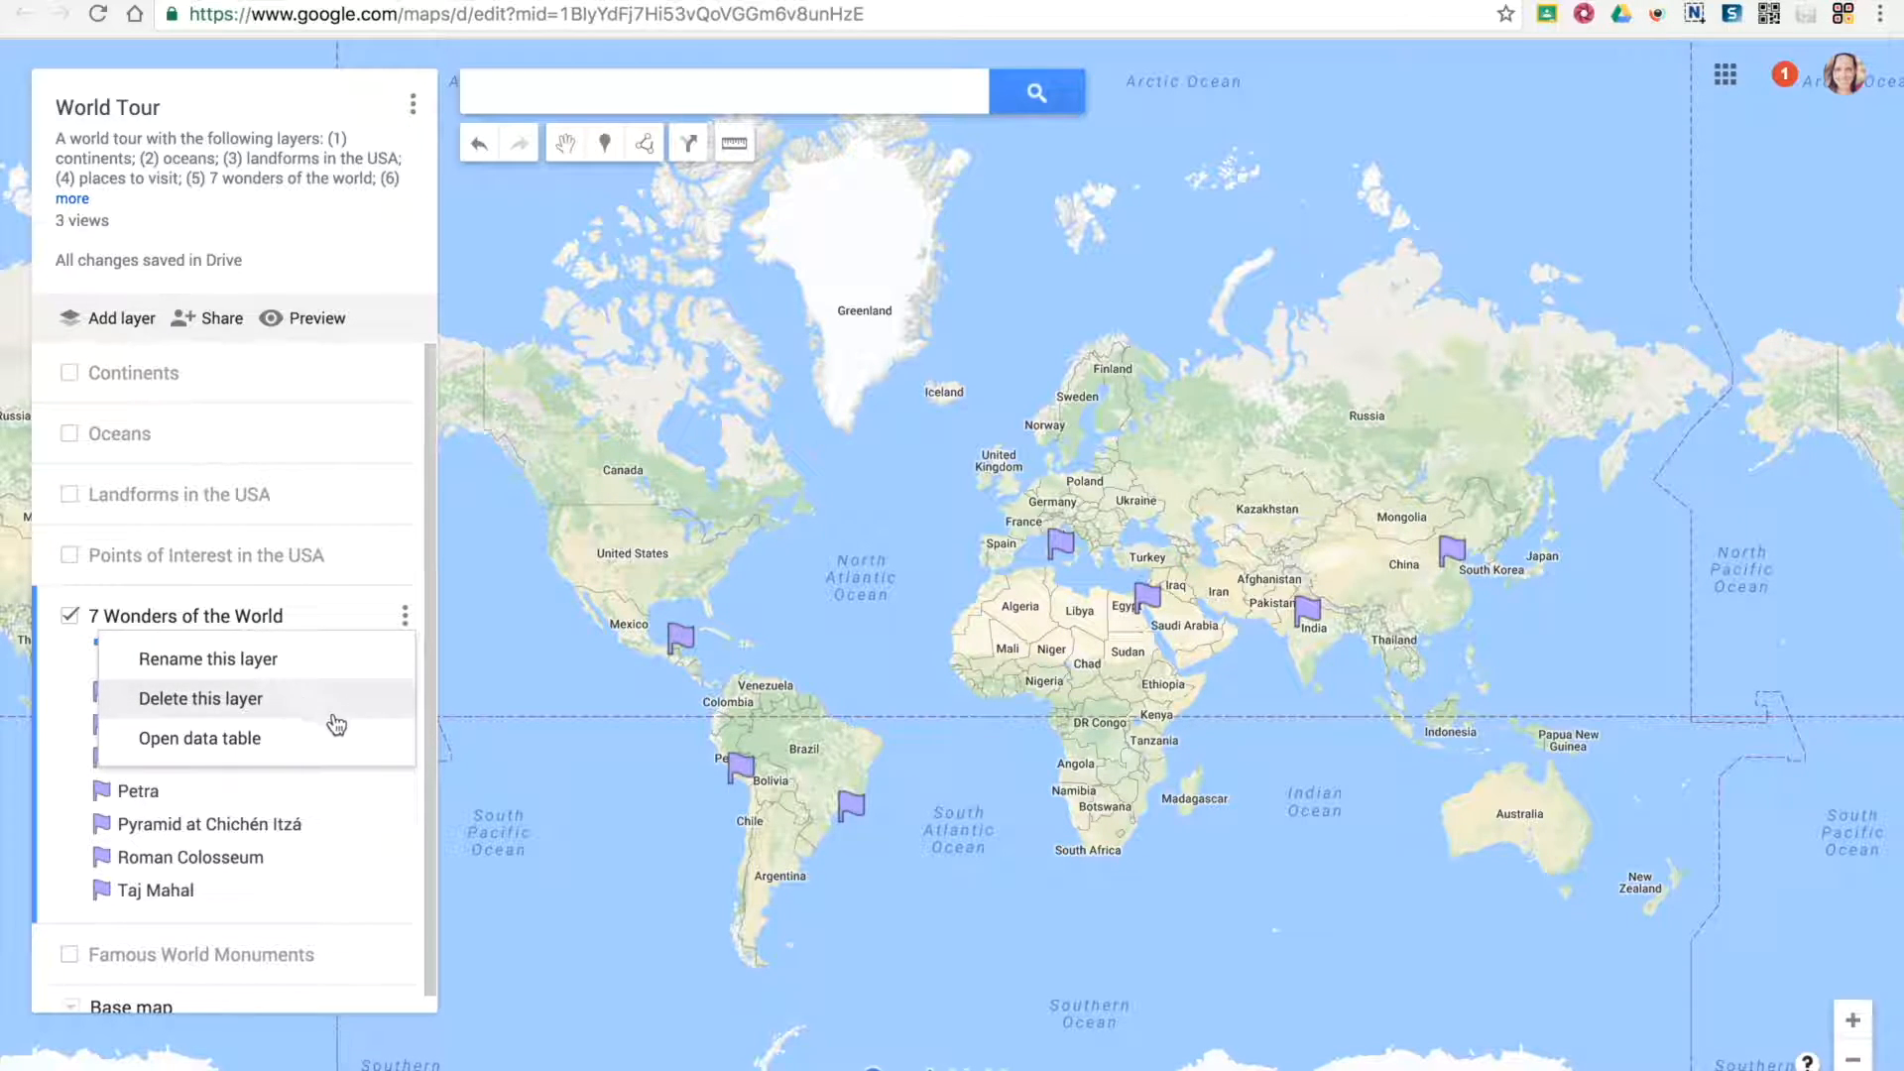
click(500, 636)
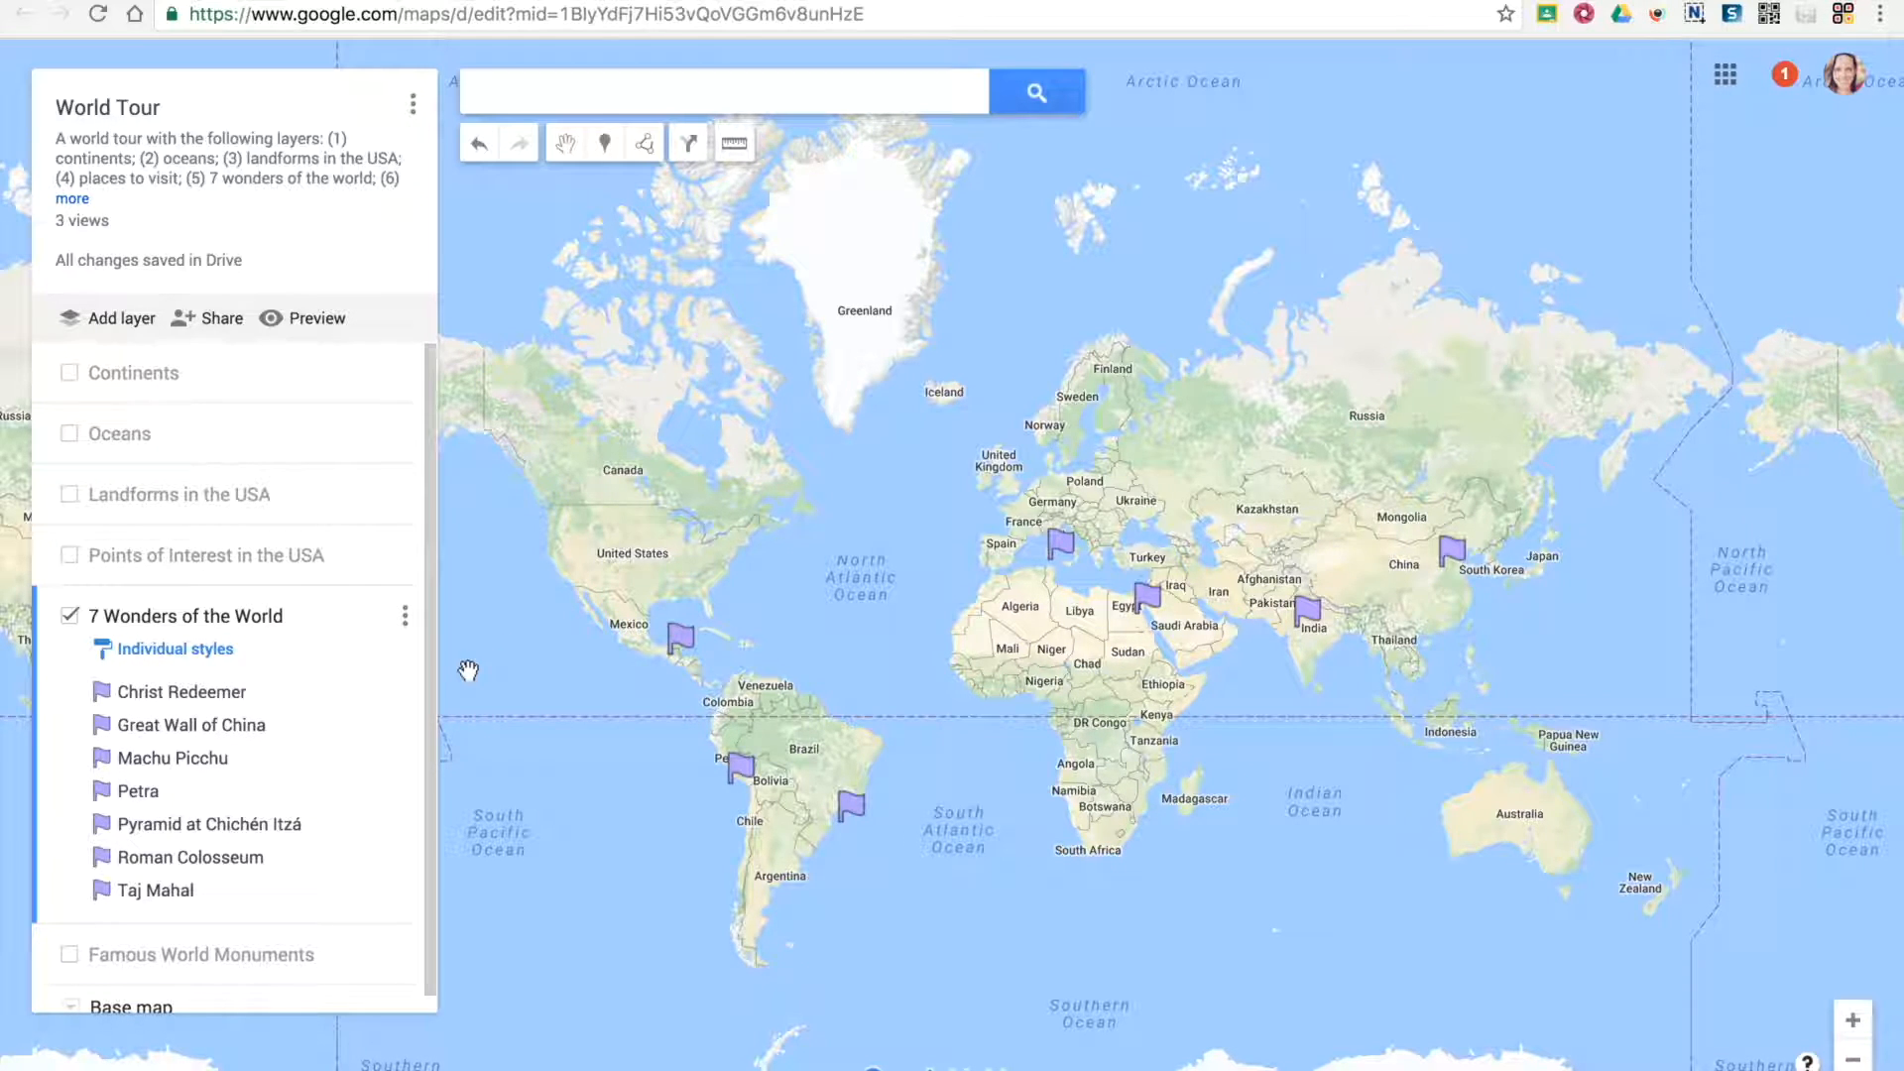
Label the places in the 7 Wonders of the World layer by name
click(159, 659)
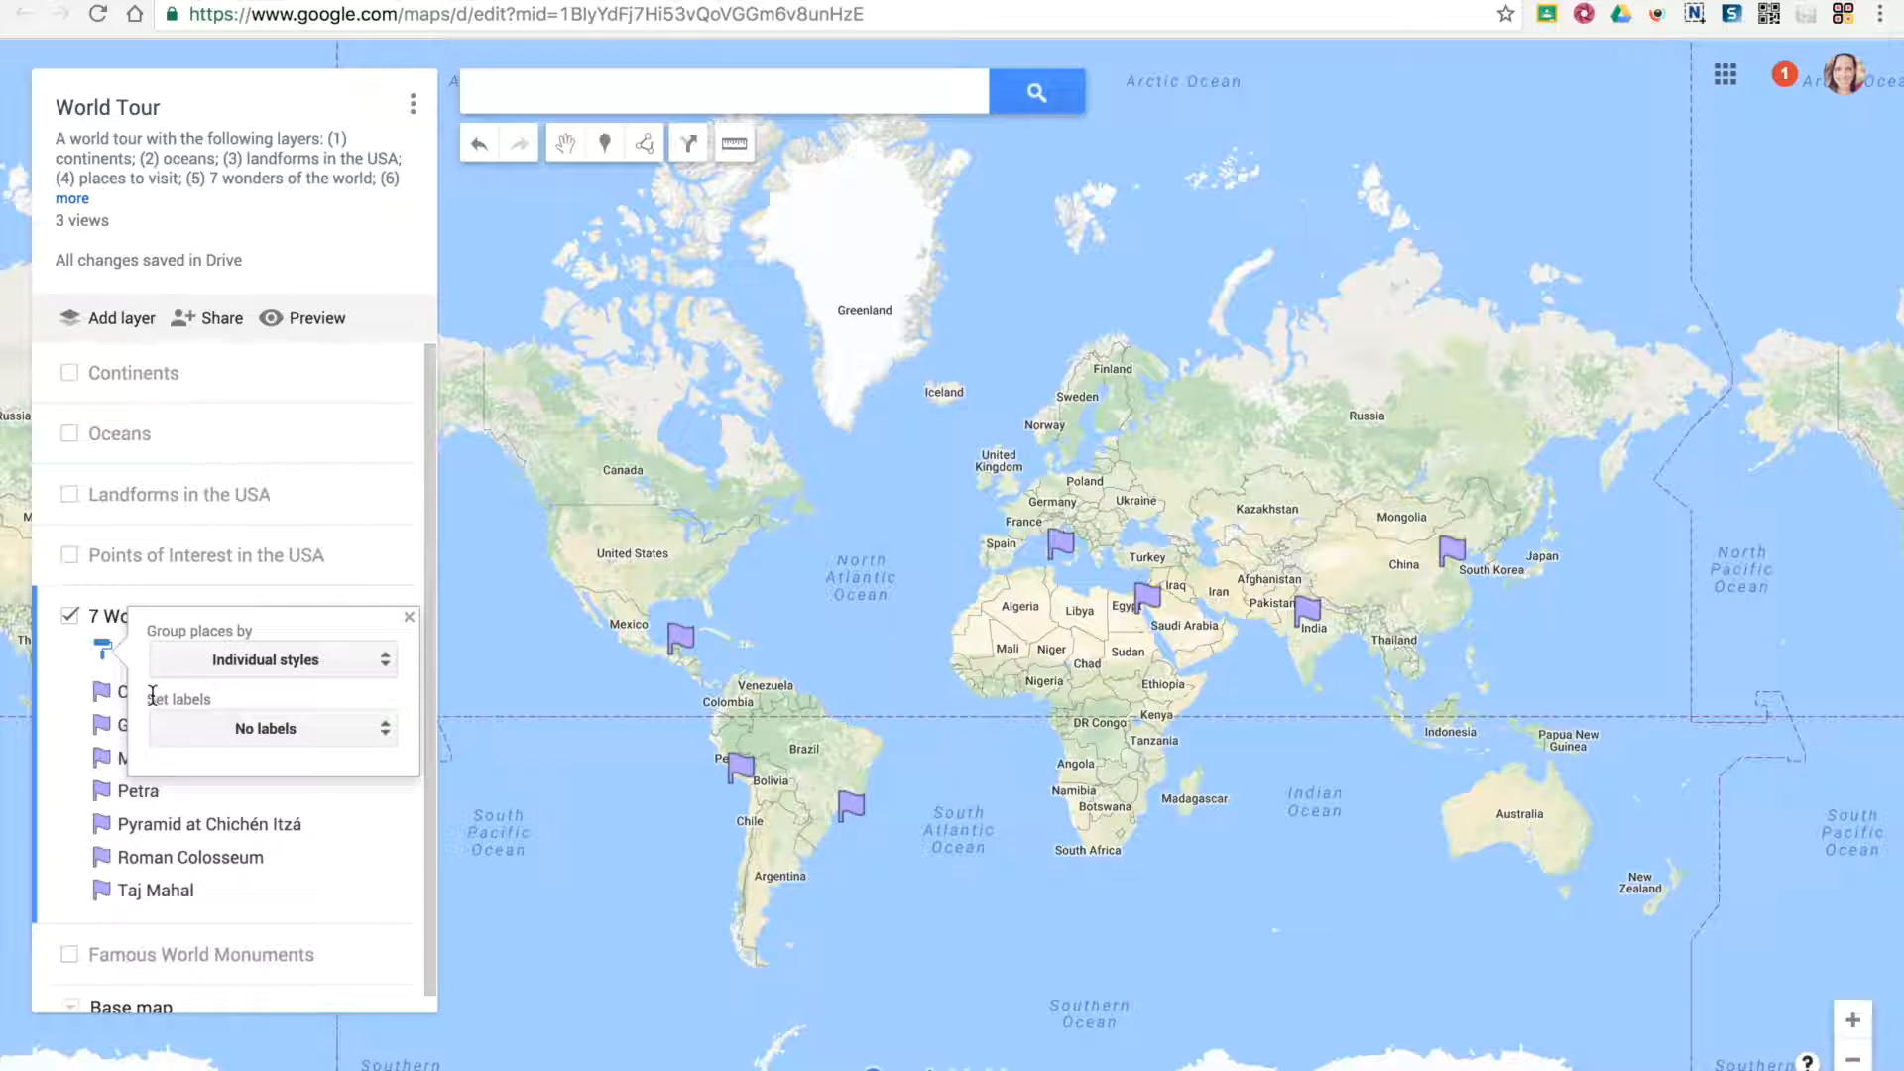
click(277, 735)
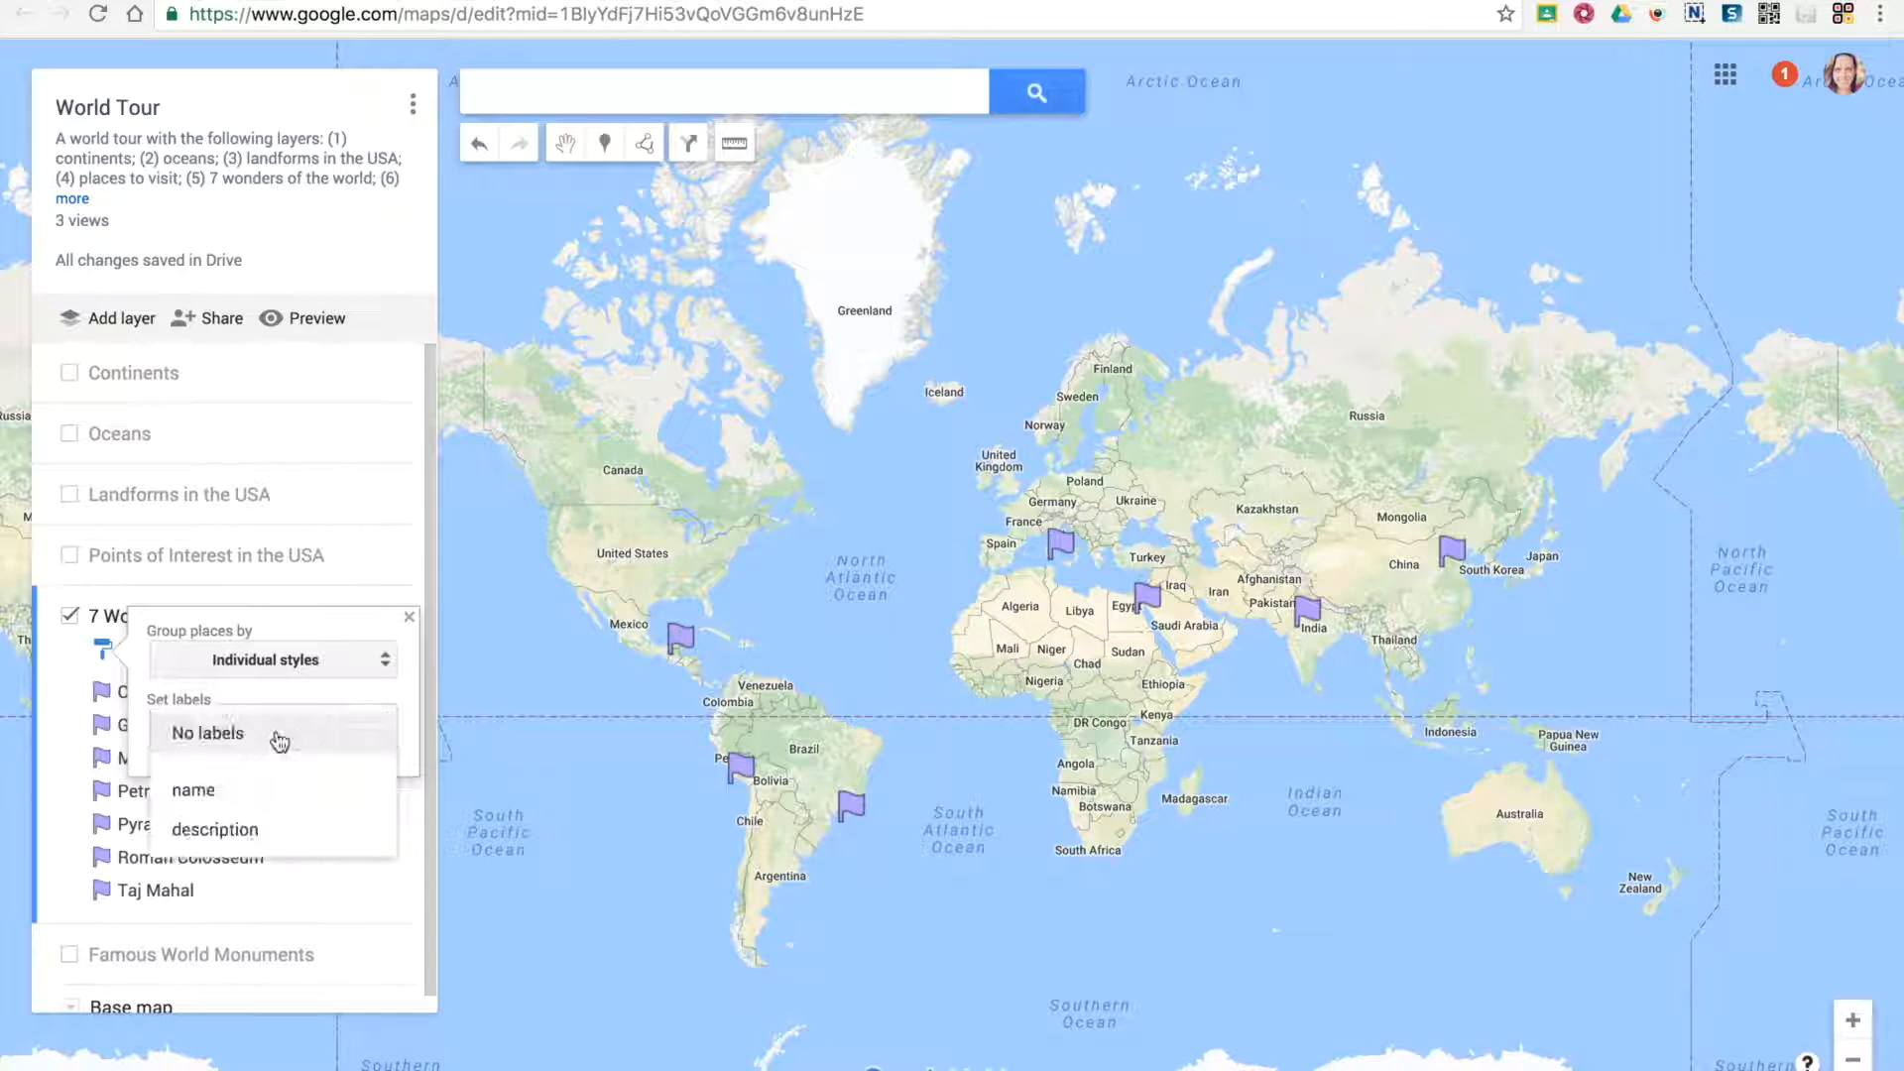
click(285, 797)
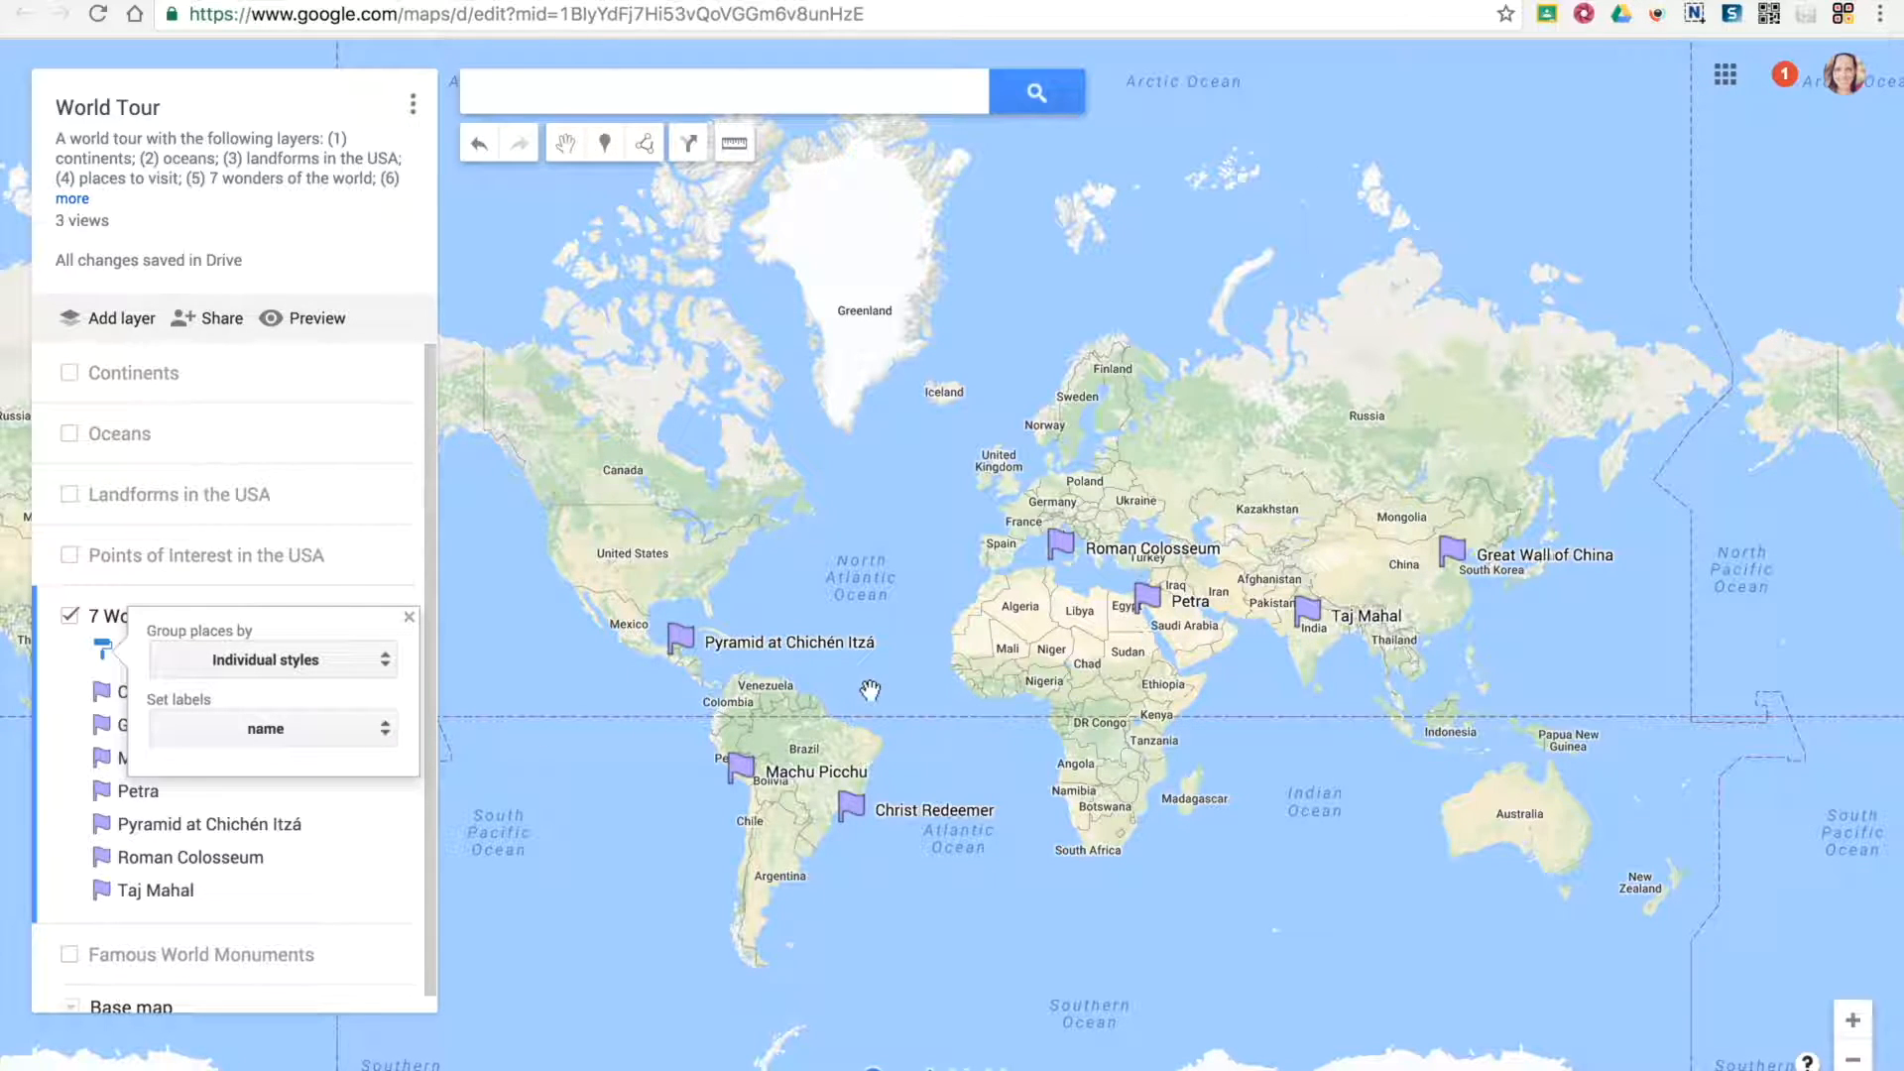
Try the description as the 7 Wonders of the World labels and return the layer to no labels
click(281, 742)
click(288, 768)
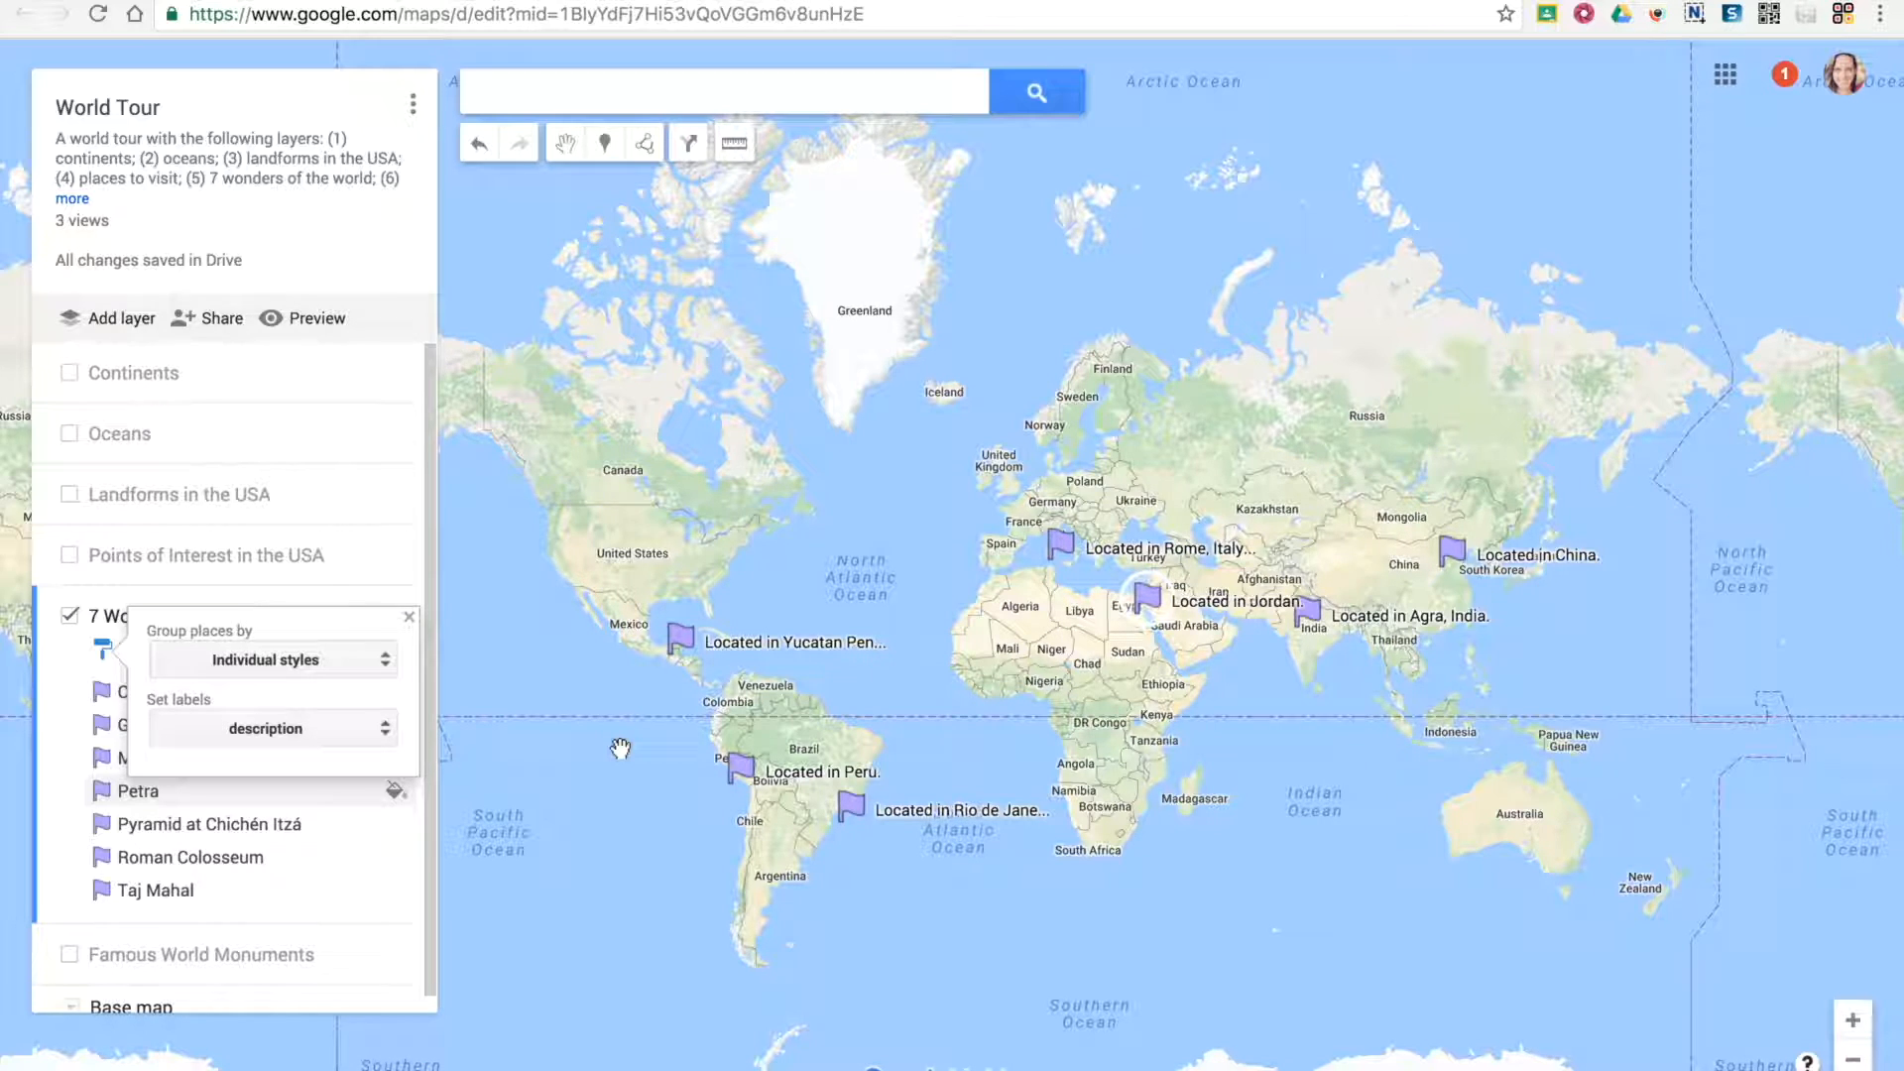
click(311, 738)
click(281, 645)
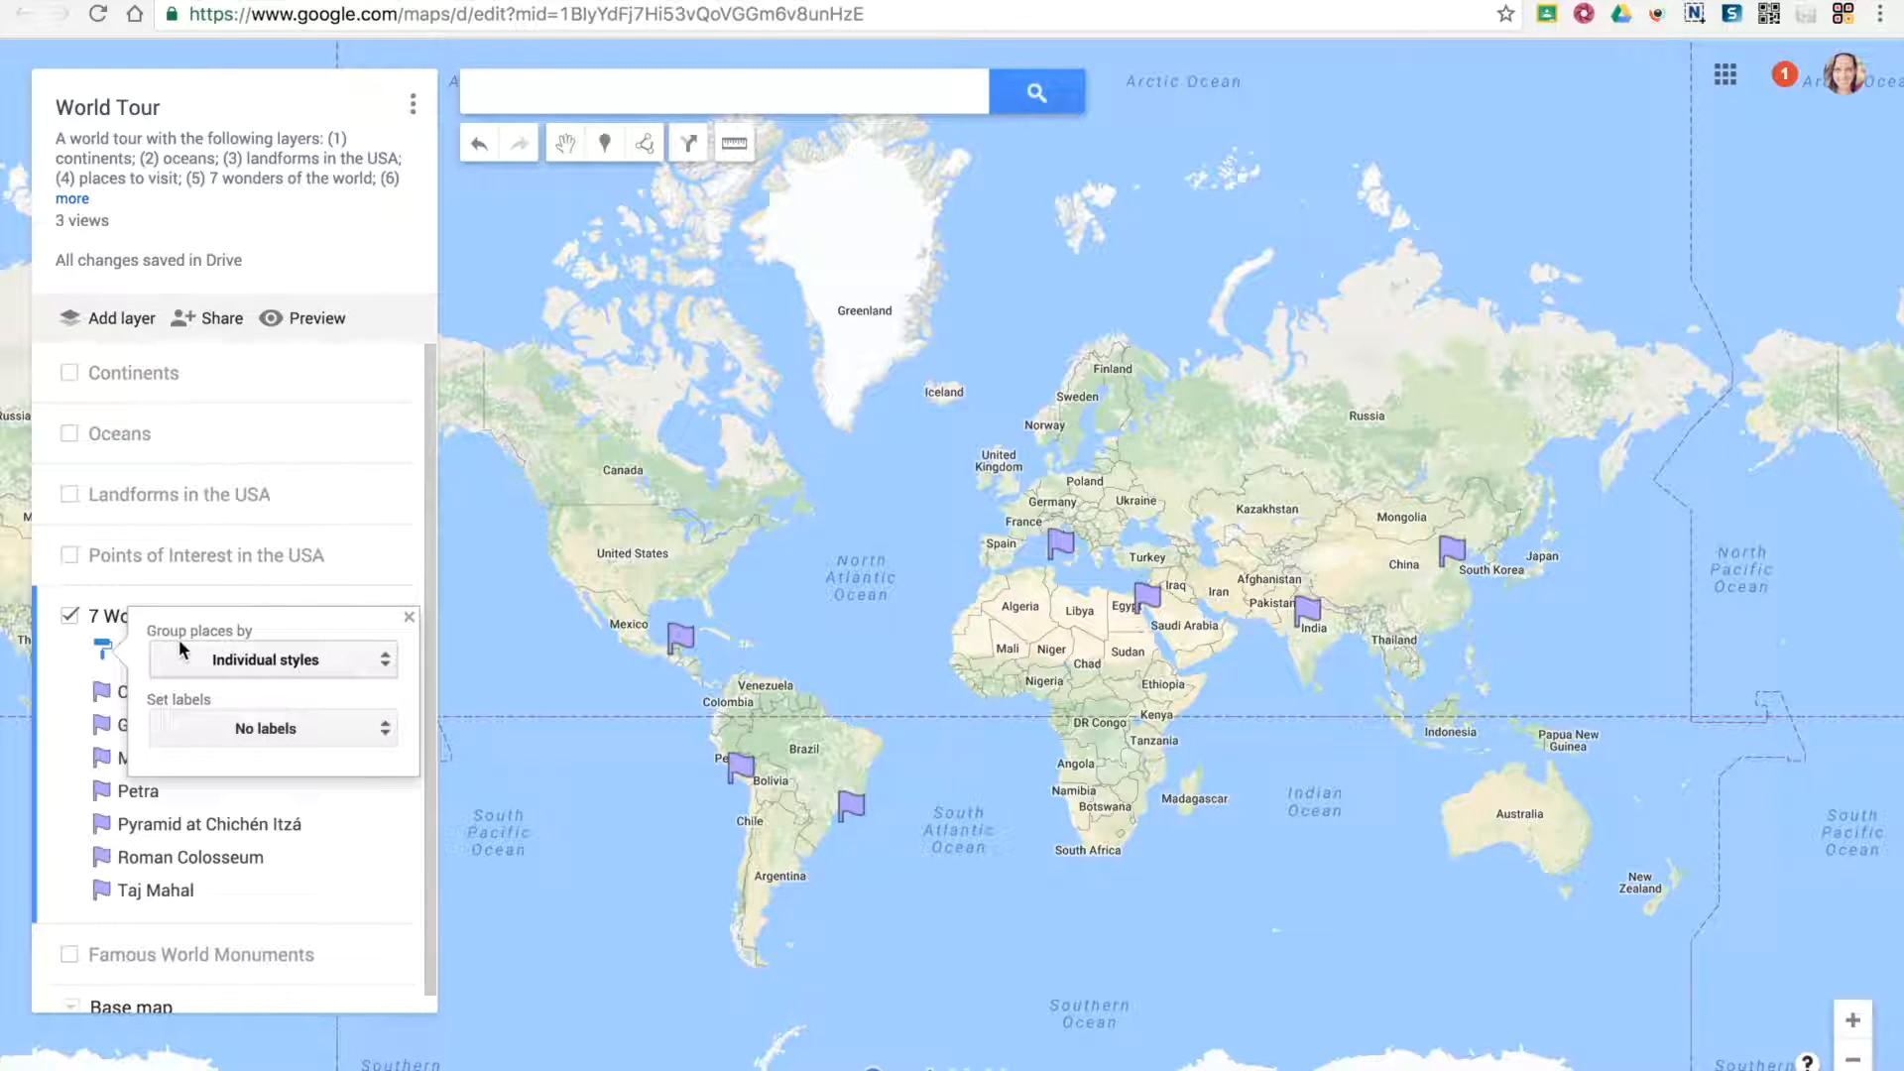
Try grouping the 7 Wonders of the World places by sequence of color and letters, and switch them to uniform style
click(265, 667)
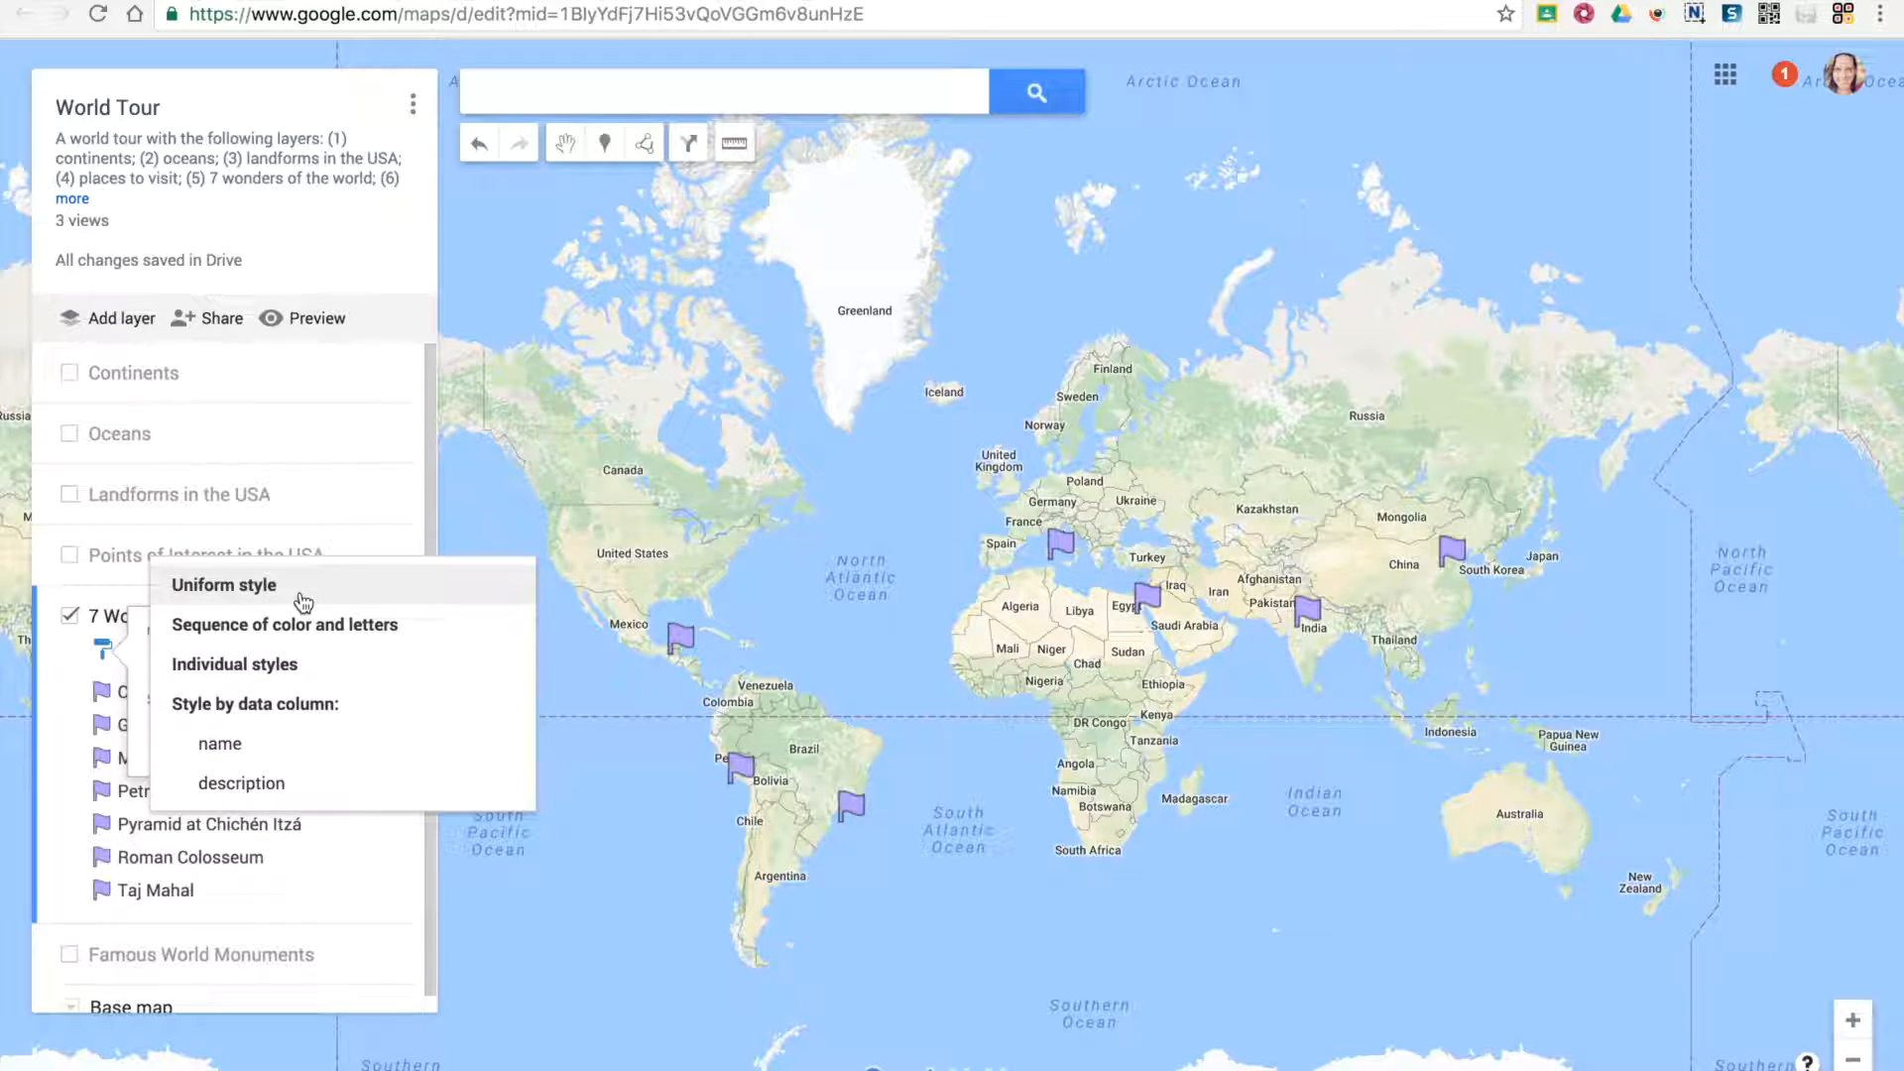
click(240, 636)
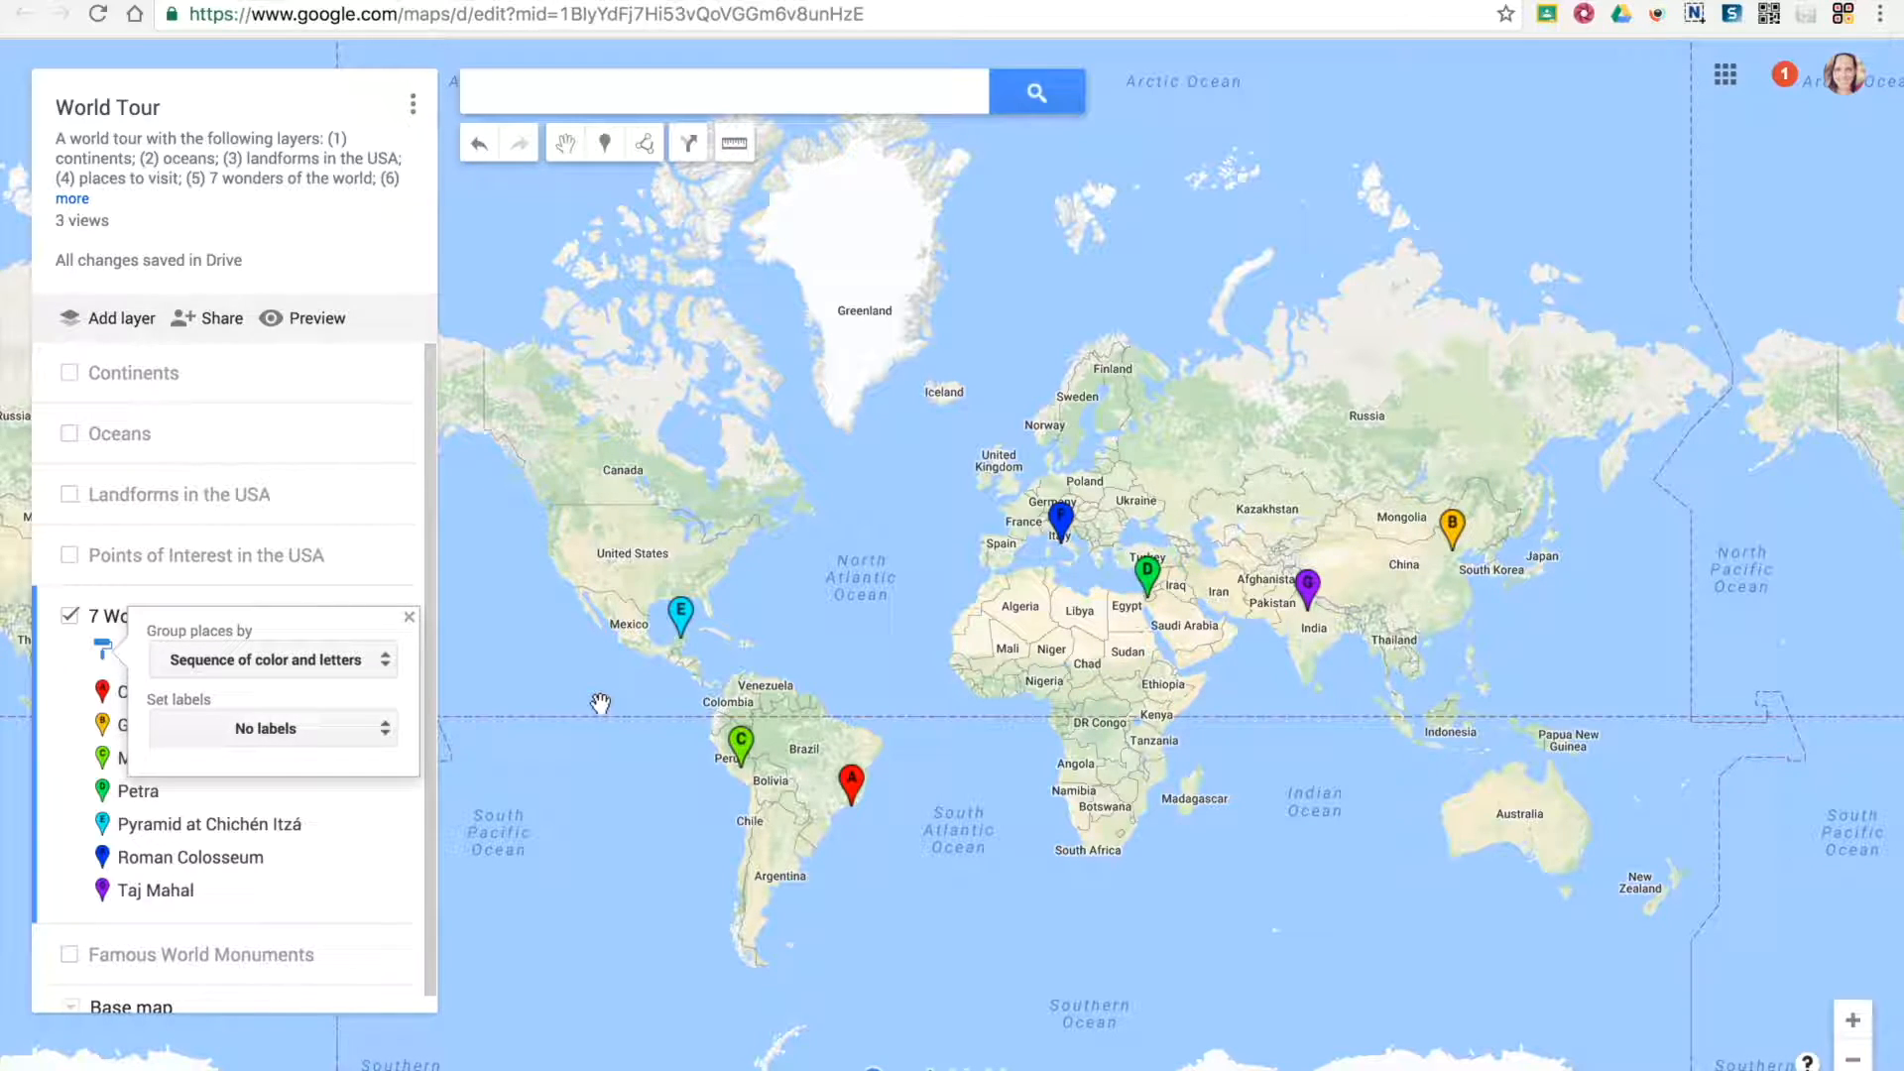
click(312, 659)
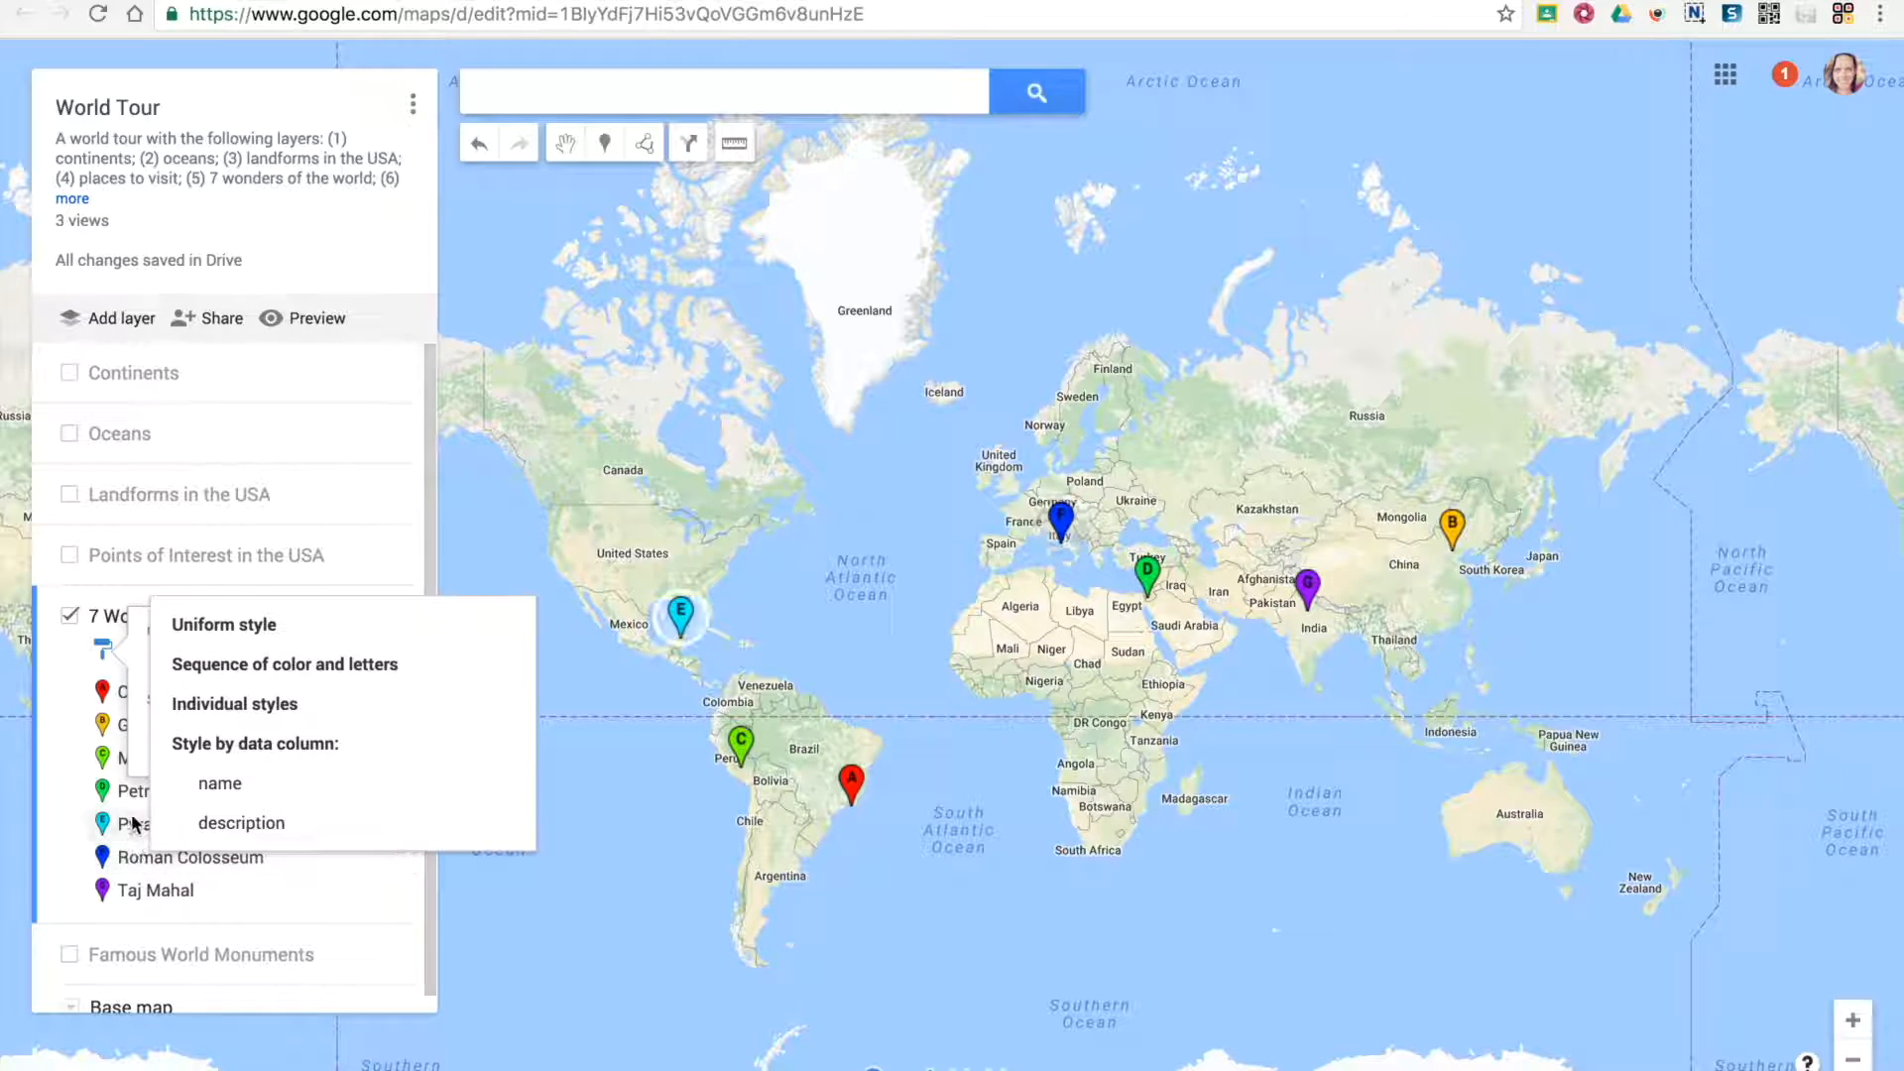
click(235, 635)
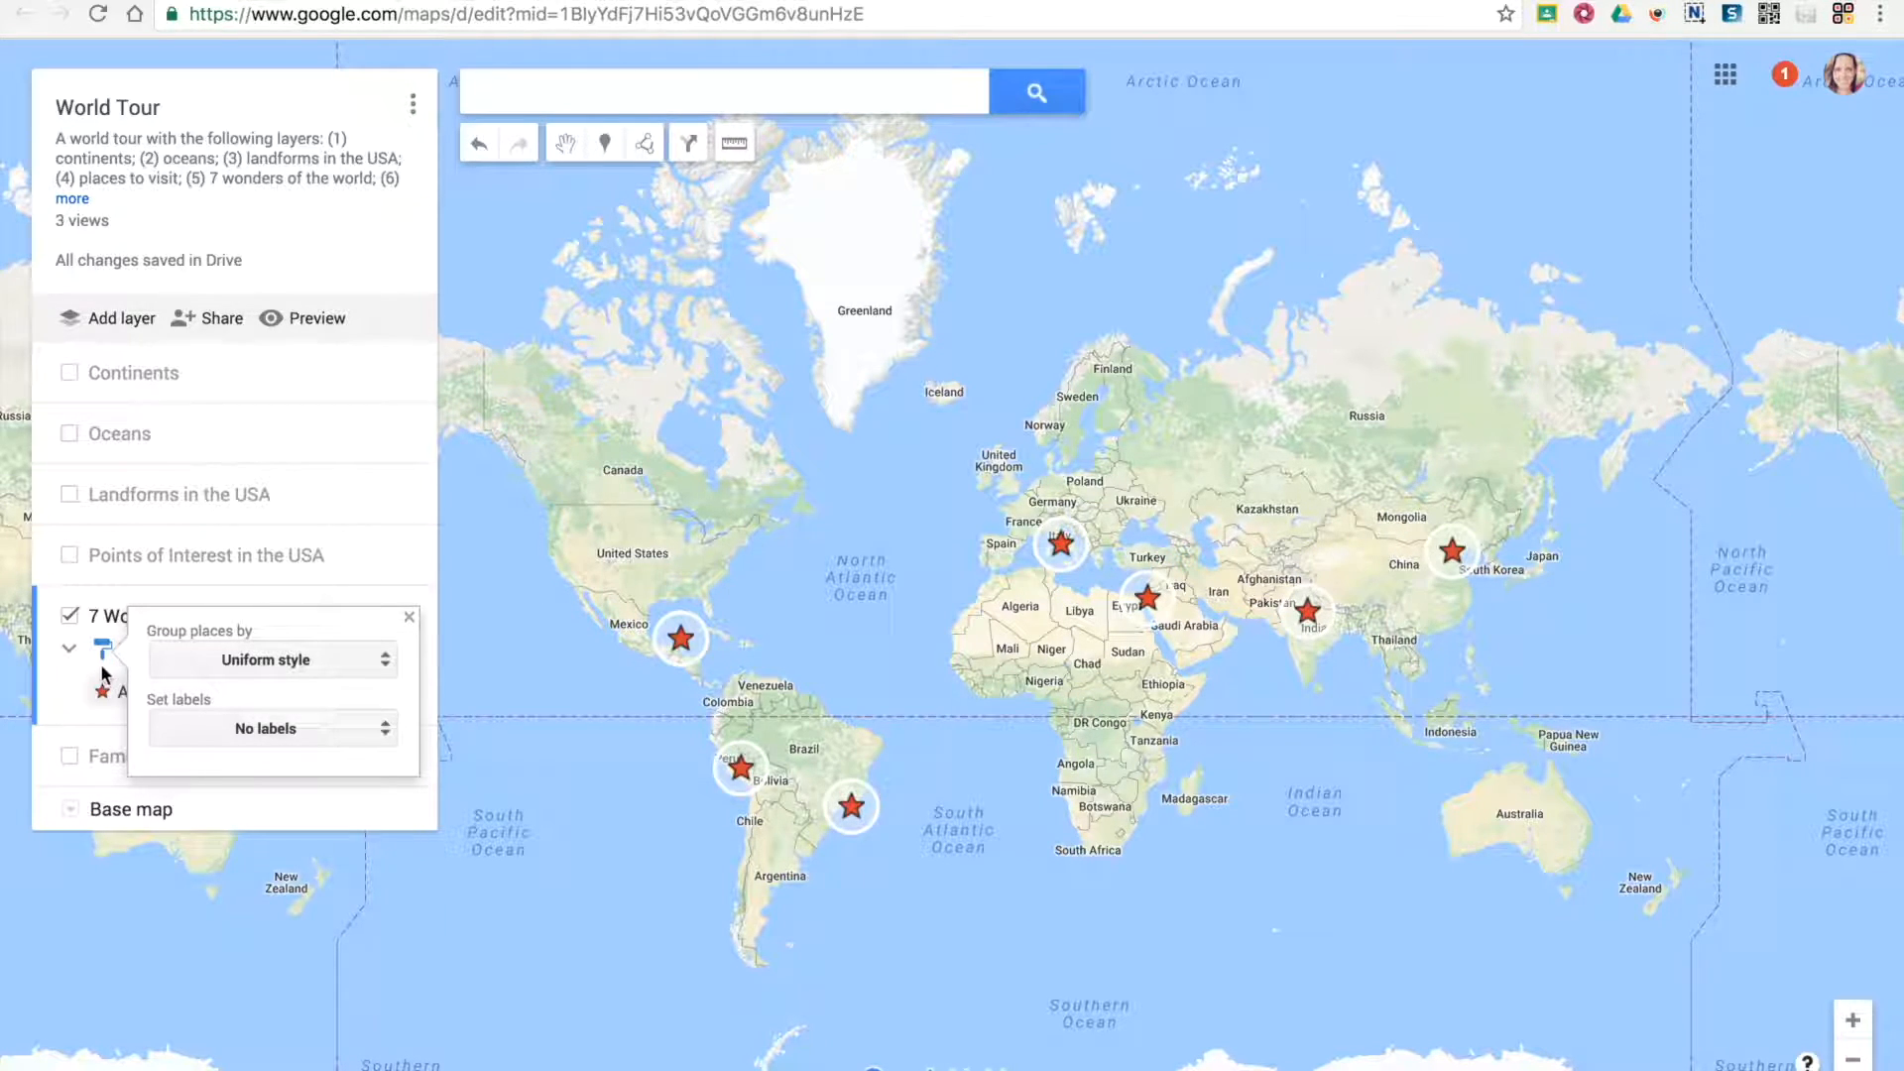
click(514, 679)
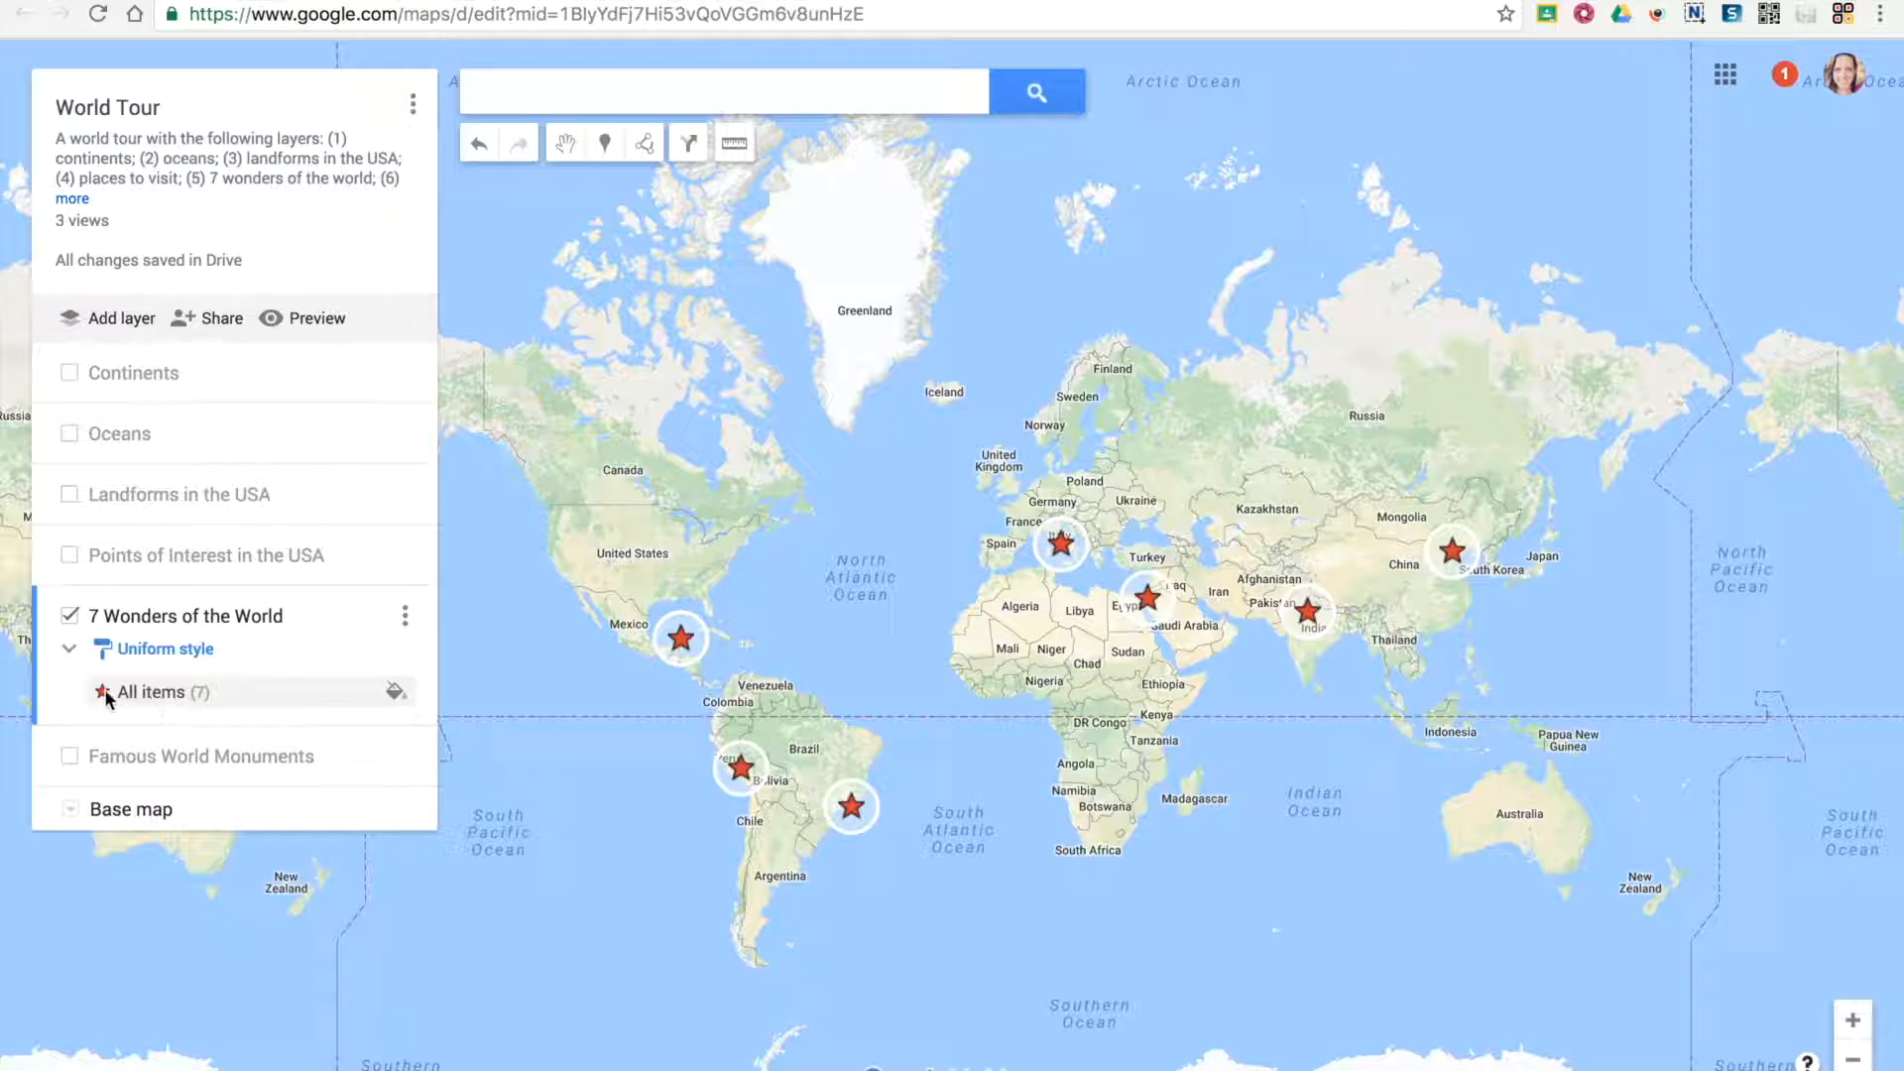
Color all 7 Wonders items blue, RGB (63, 91, 169), trying the circle shape before returning to the star
click(396, 694)
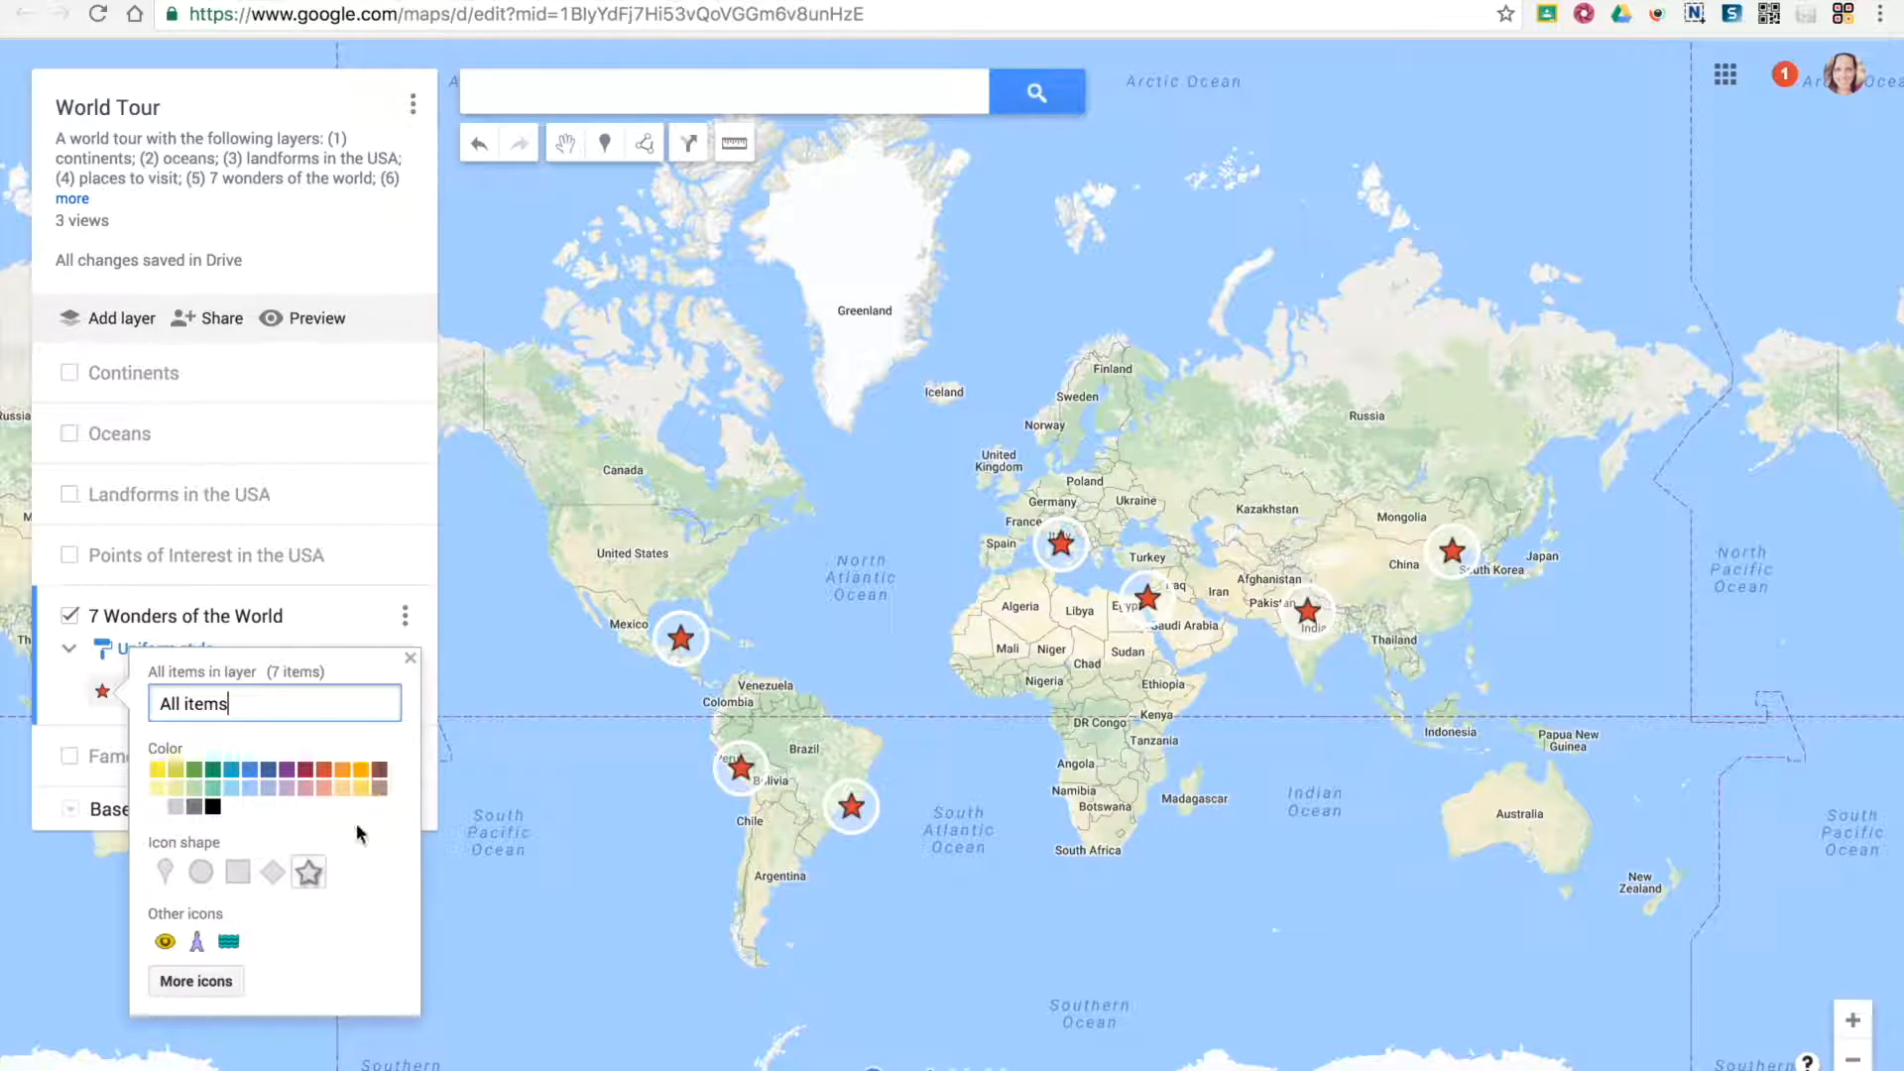
click(267, 774)
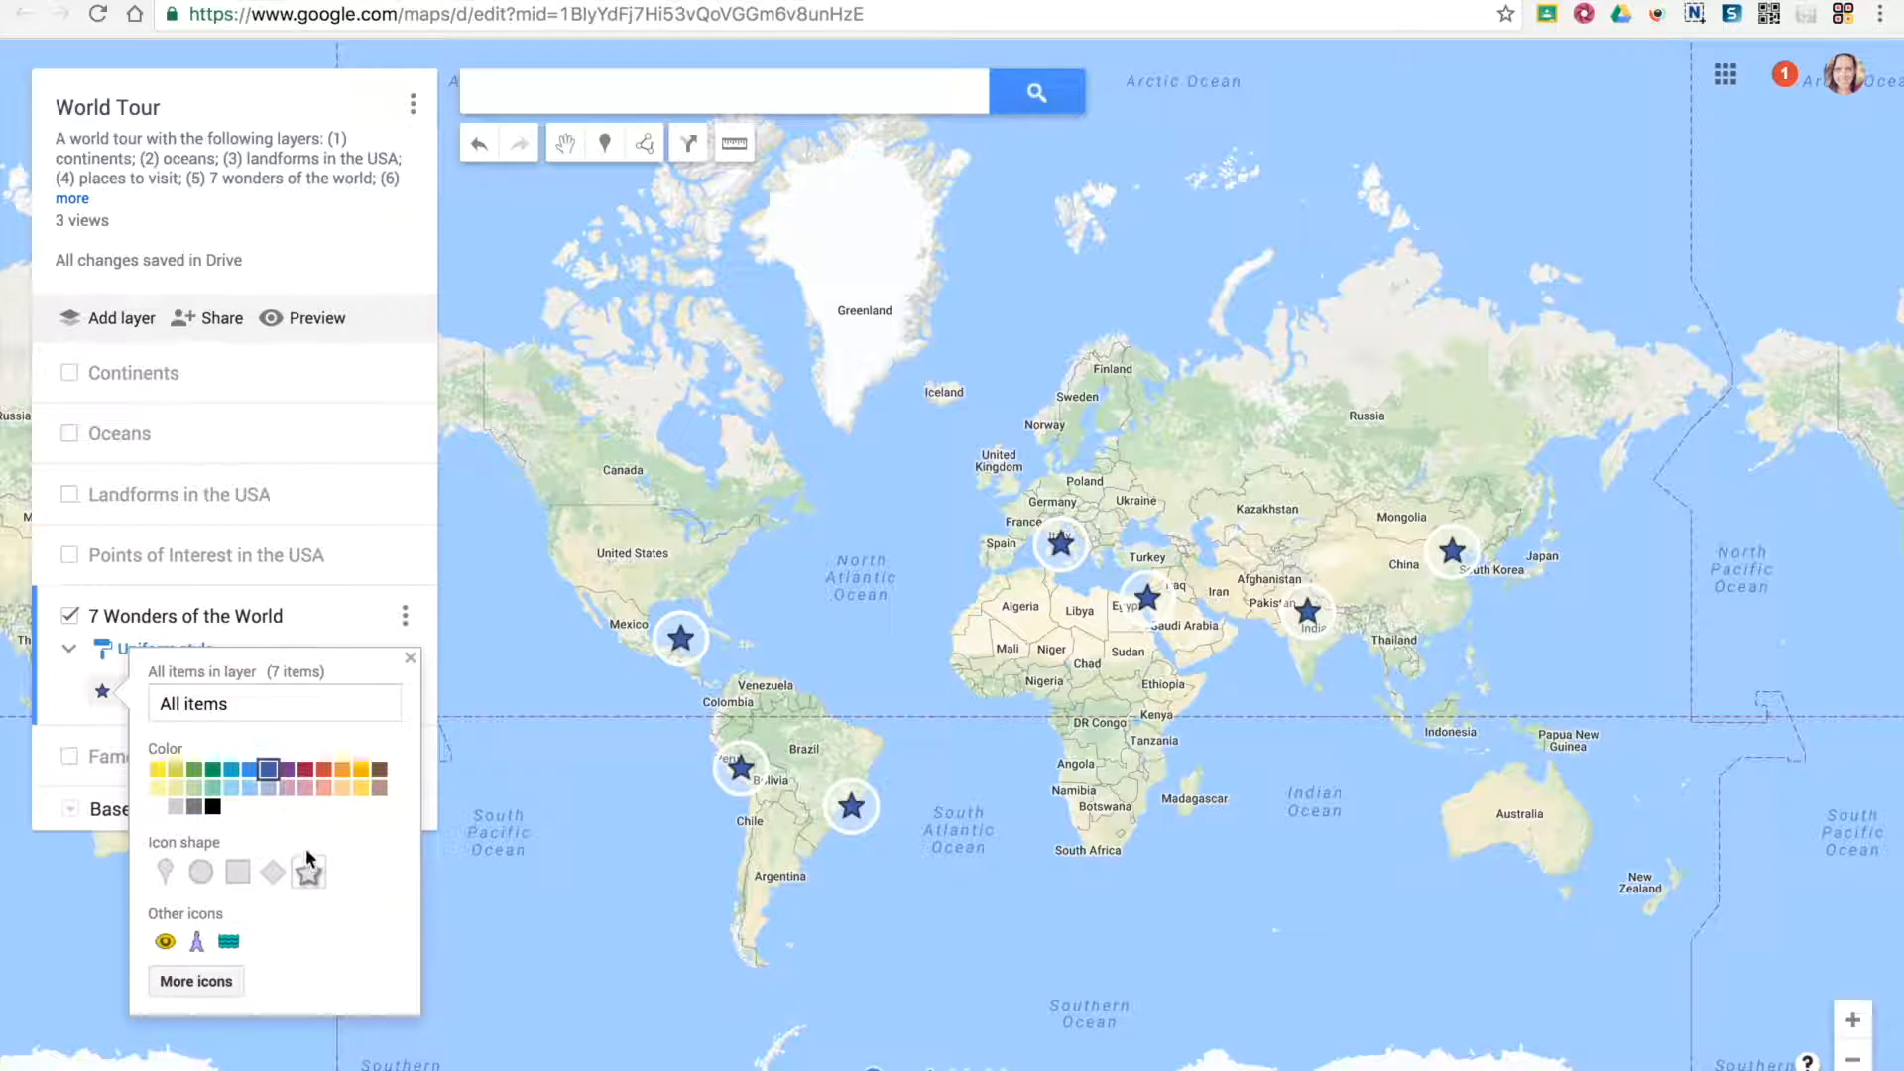
click(201, 871)
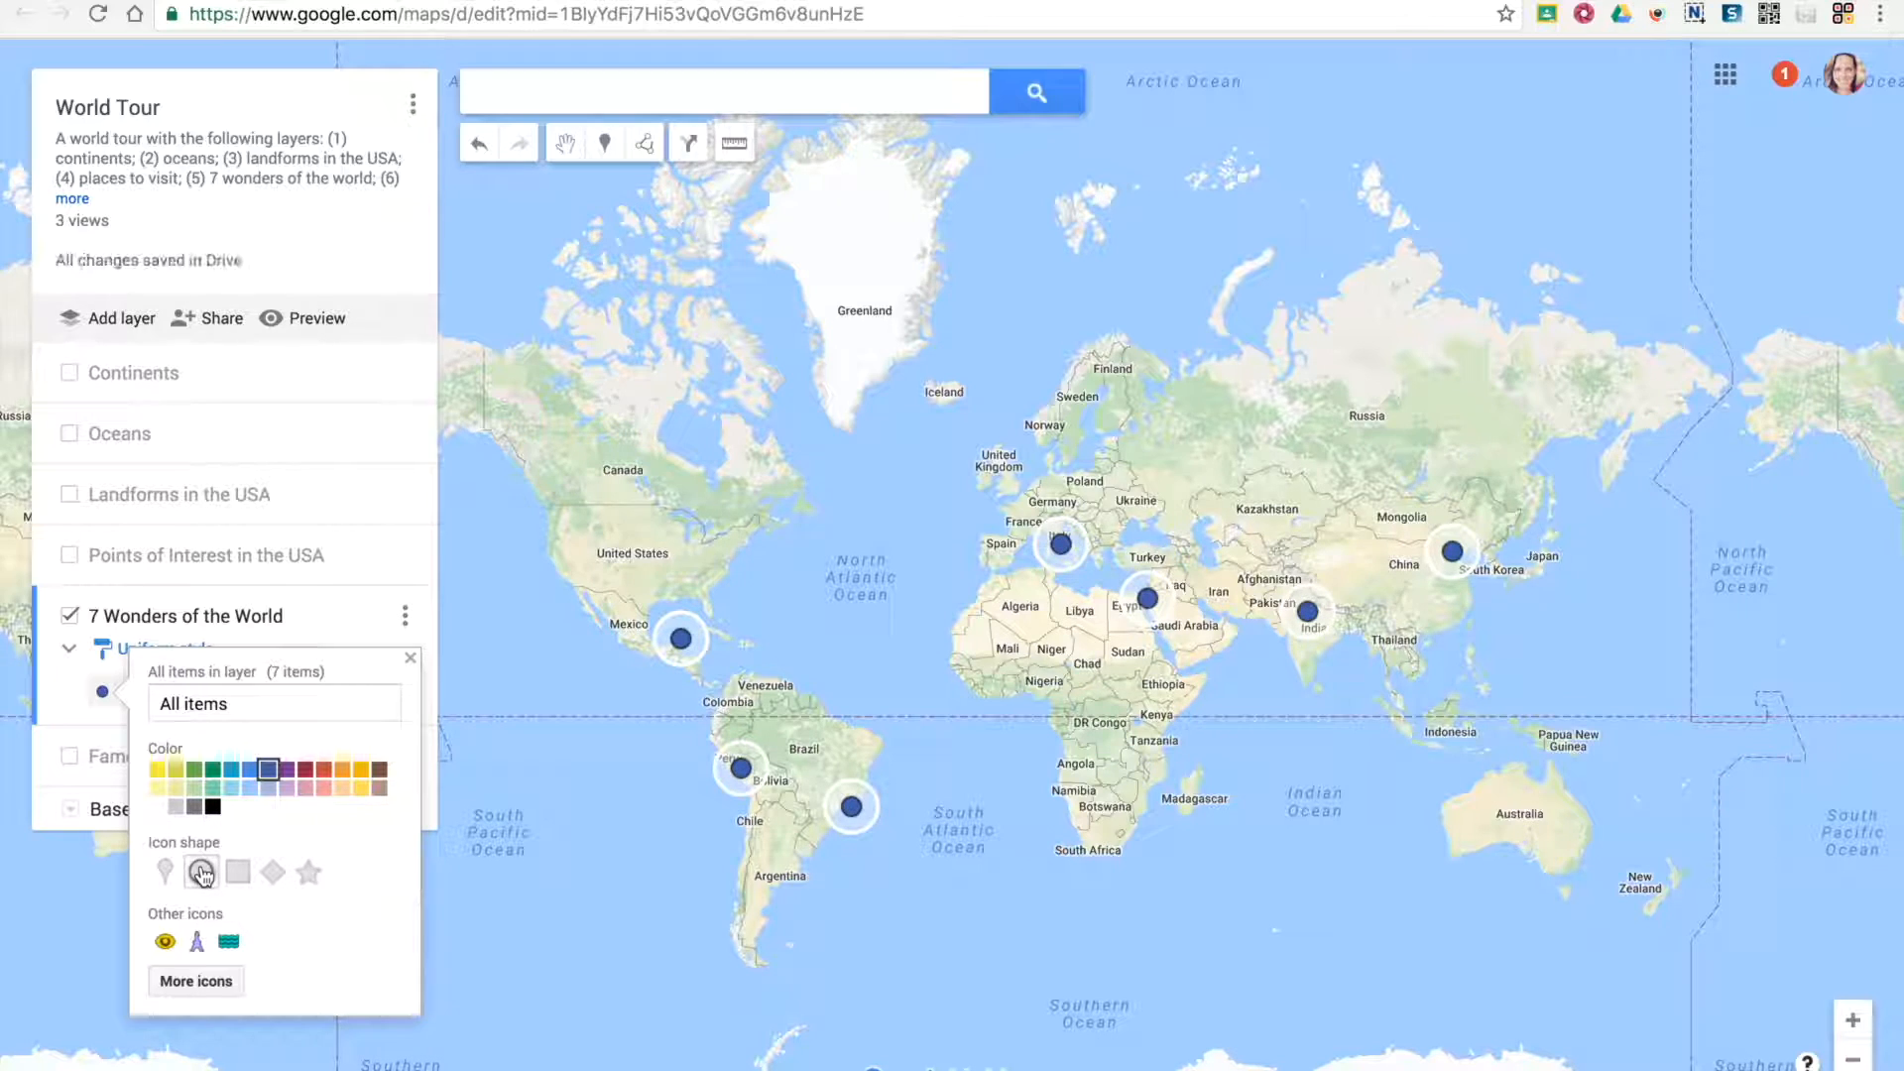
click(310, 876)
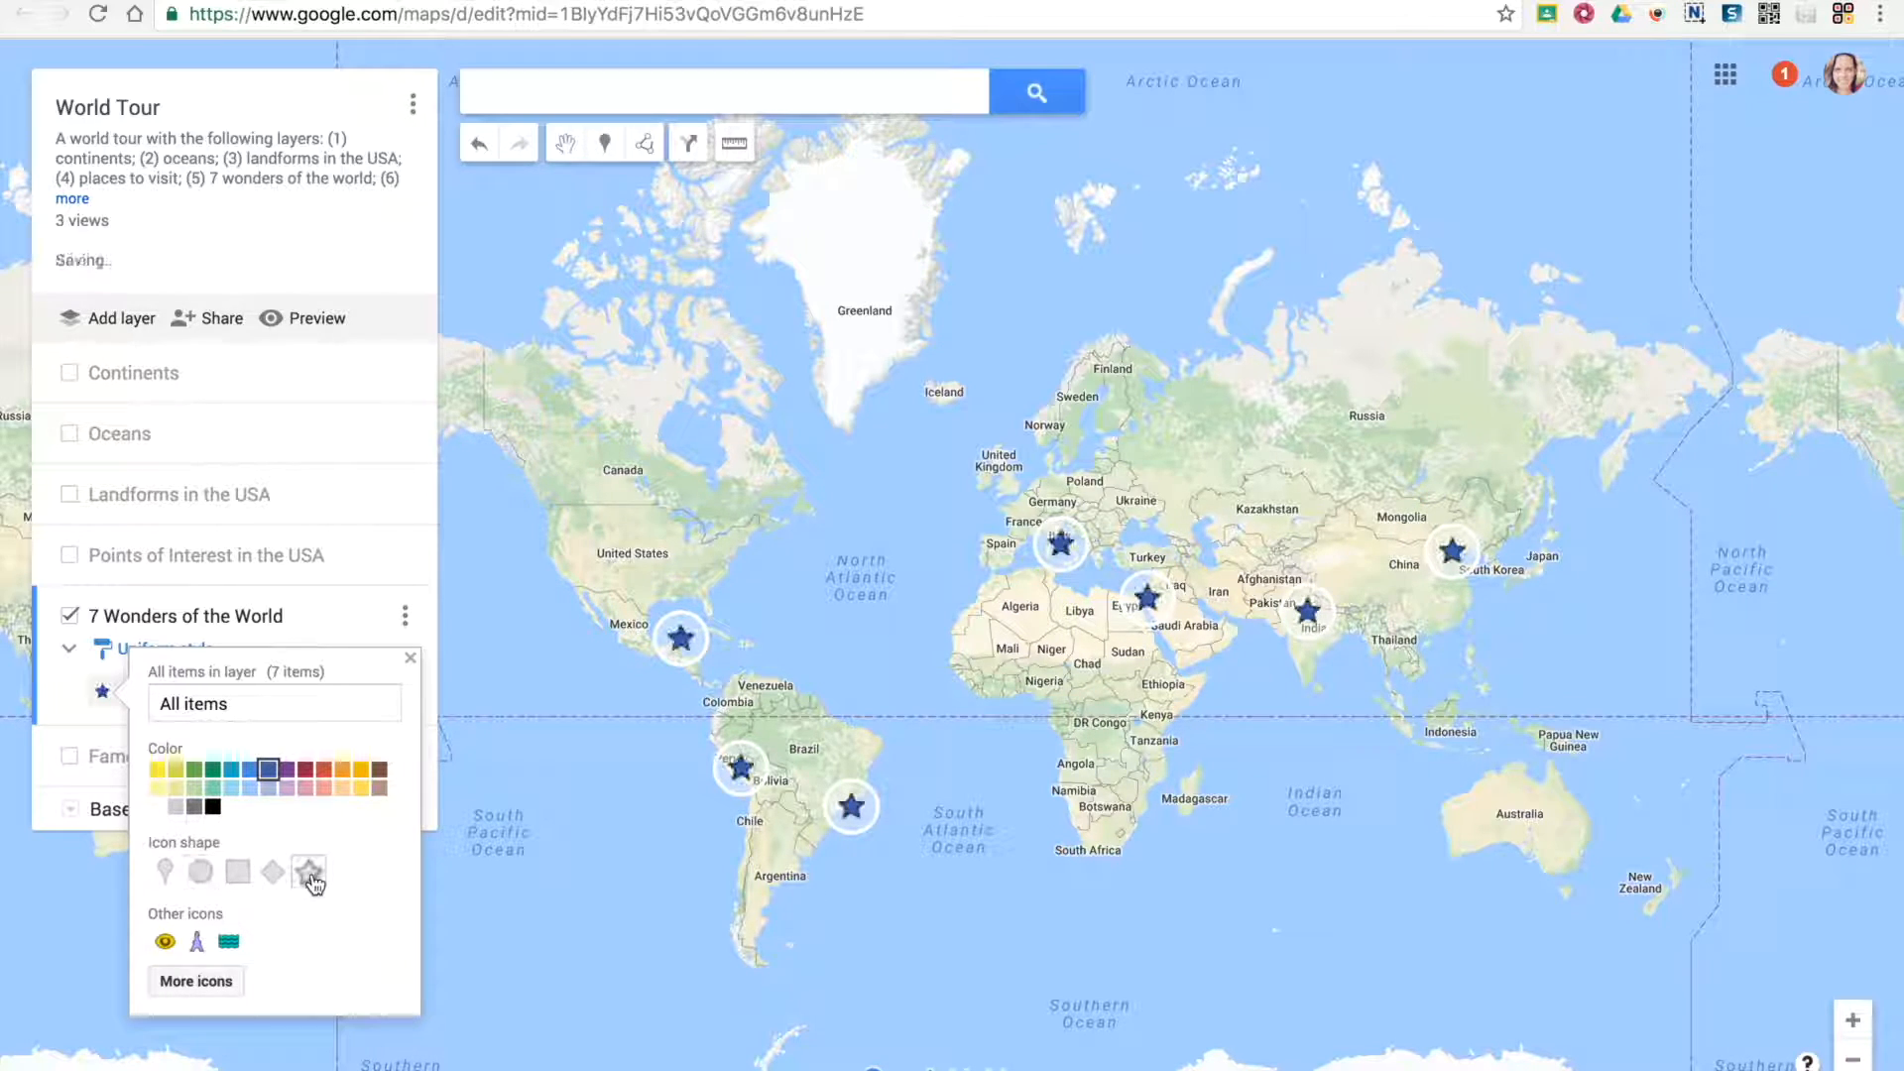
Look through the icon library and the custom icon import options for the layer's items, keeping the current icon
click(194, 979)
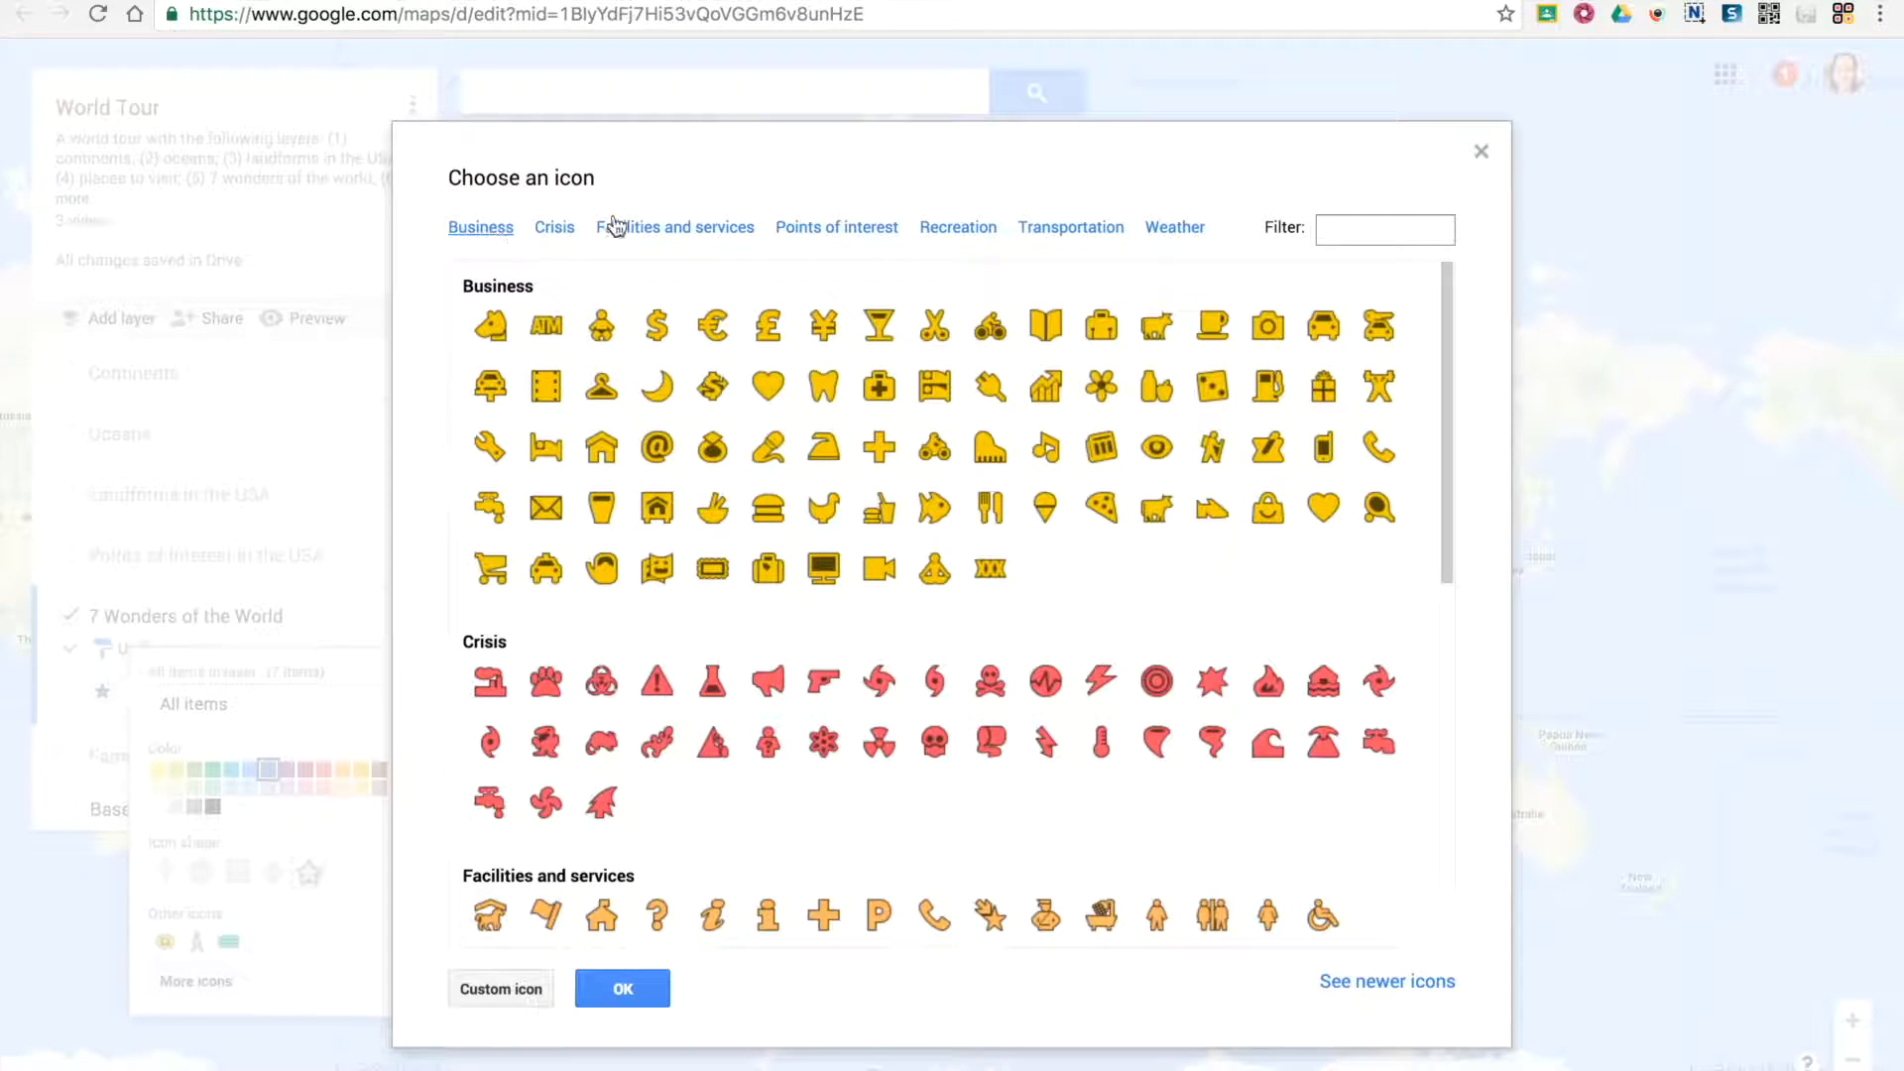
click(503, 989)
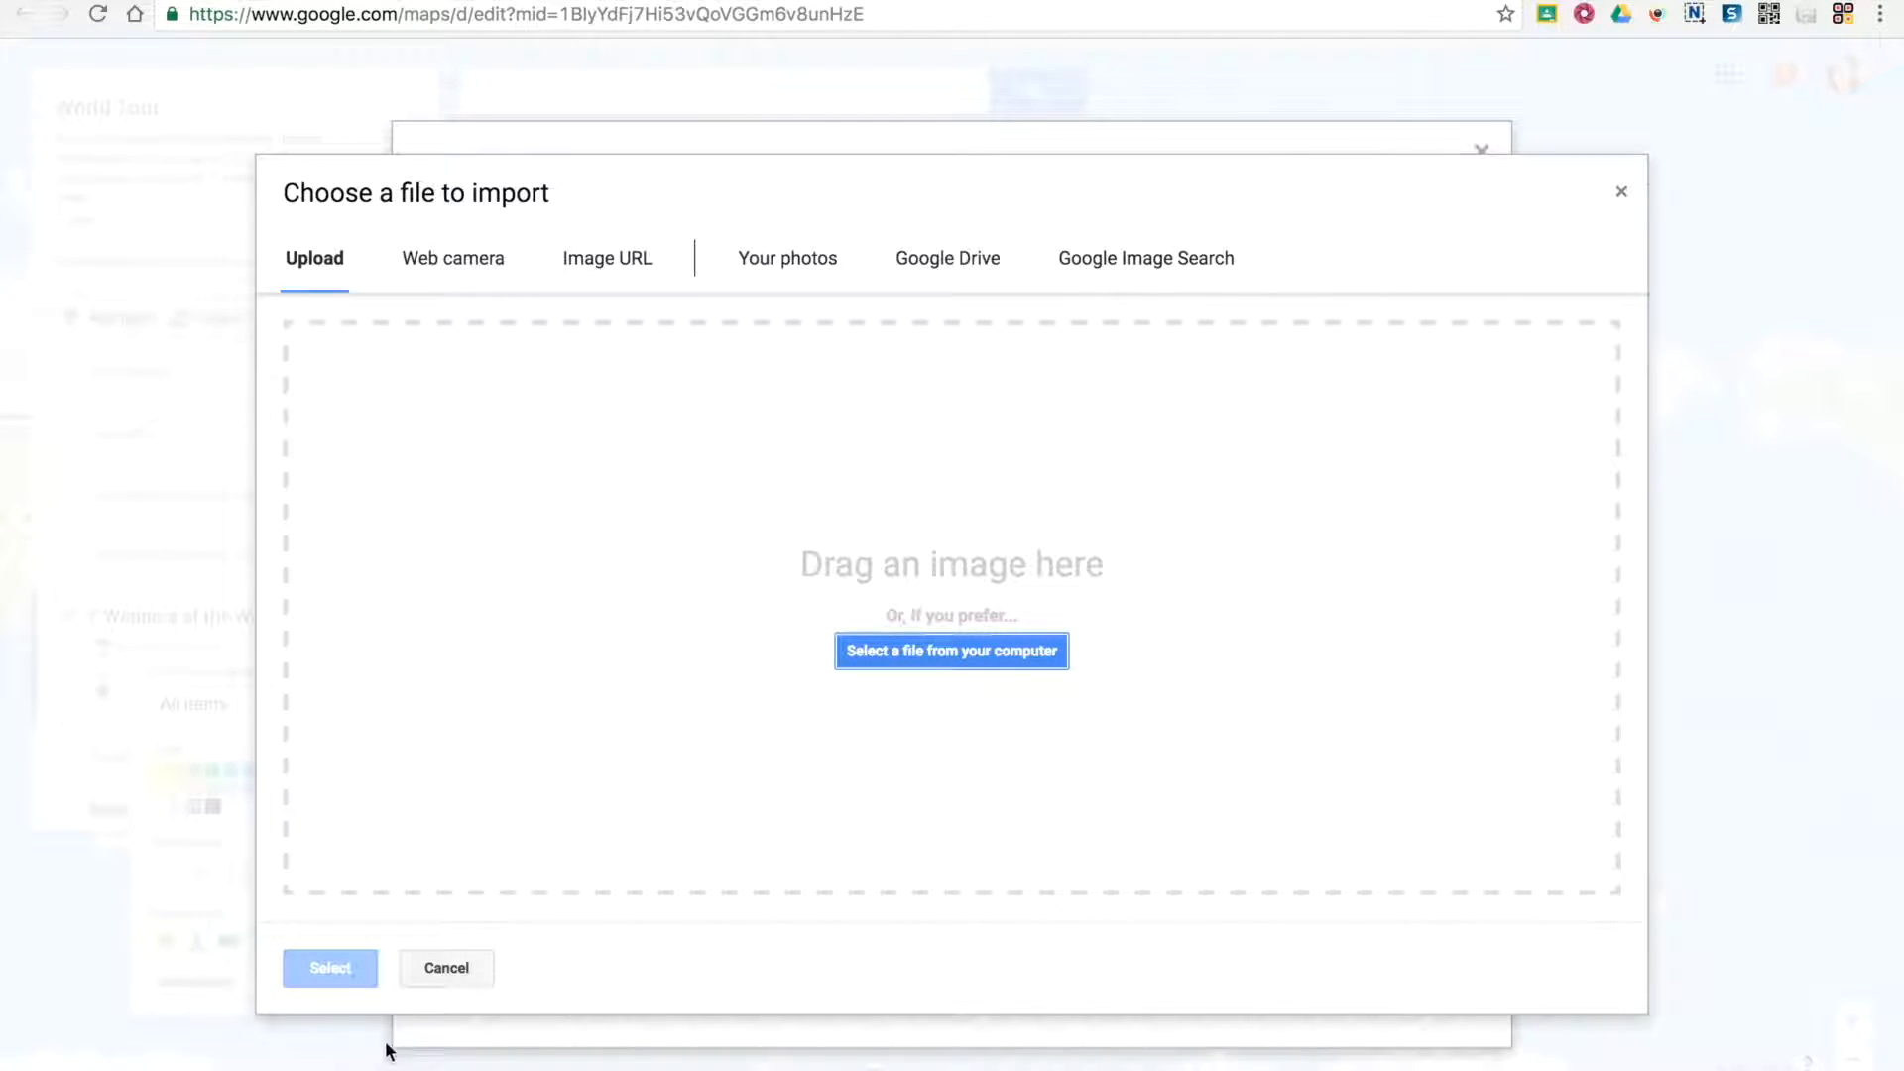
click(448, 970)
click(623, 988)
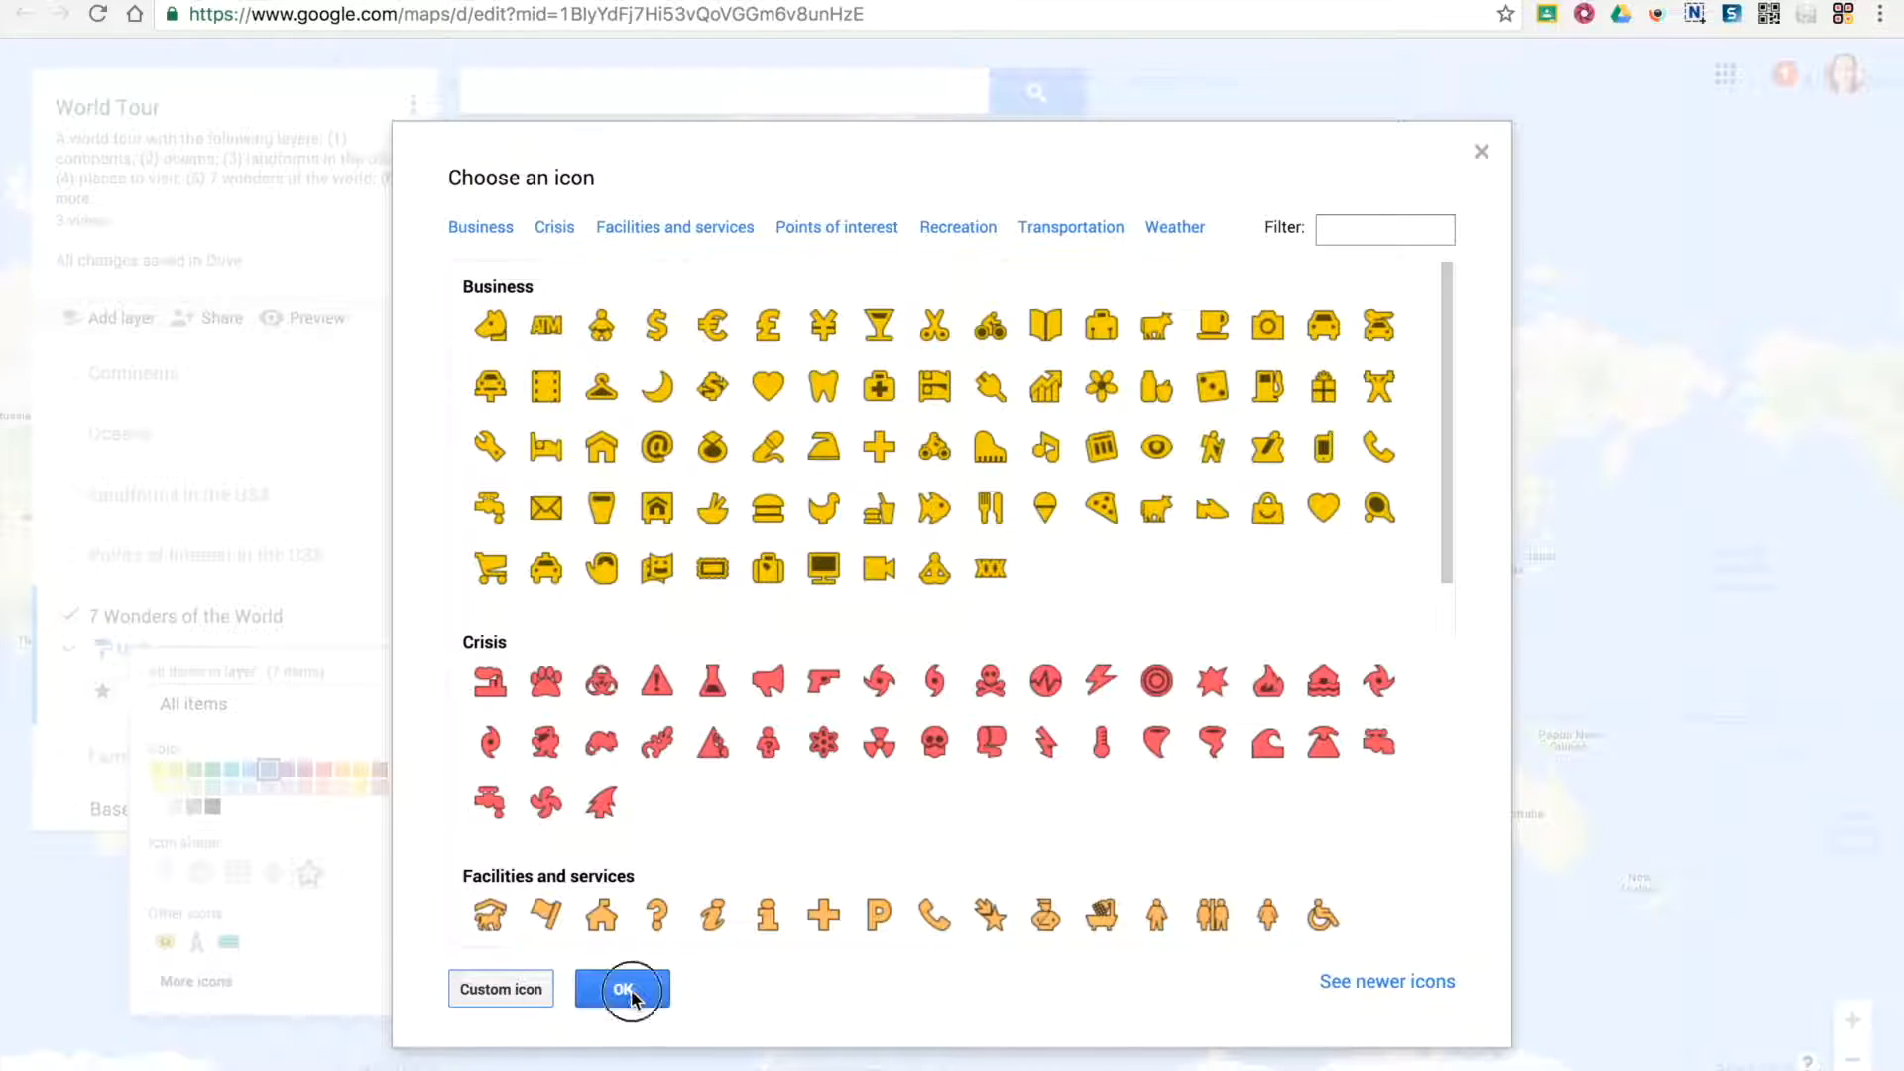
Keep the star shape for all items, try dark red and return the color to blue, RGB (63, 91, 169)
click(313, 888)
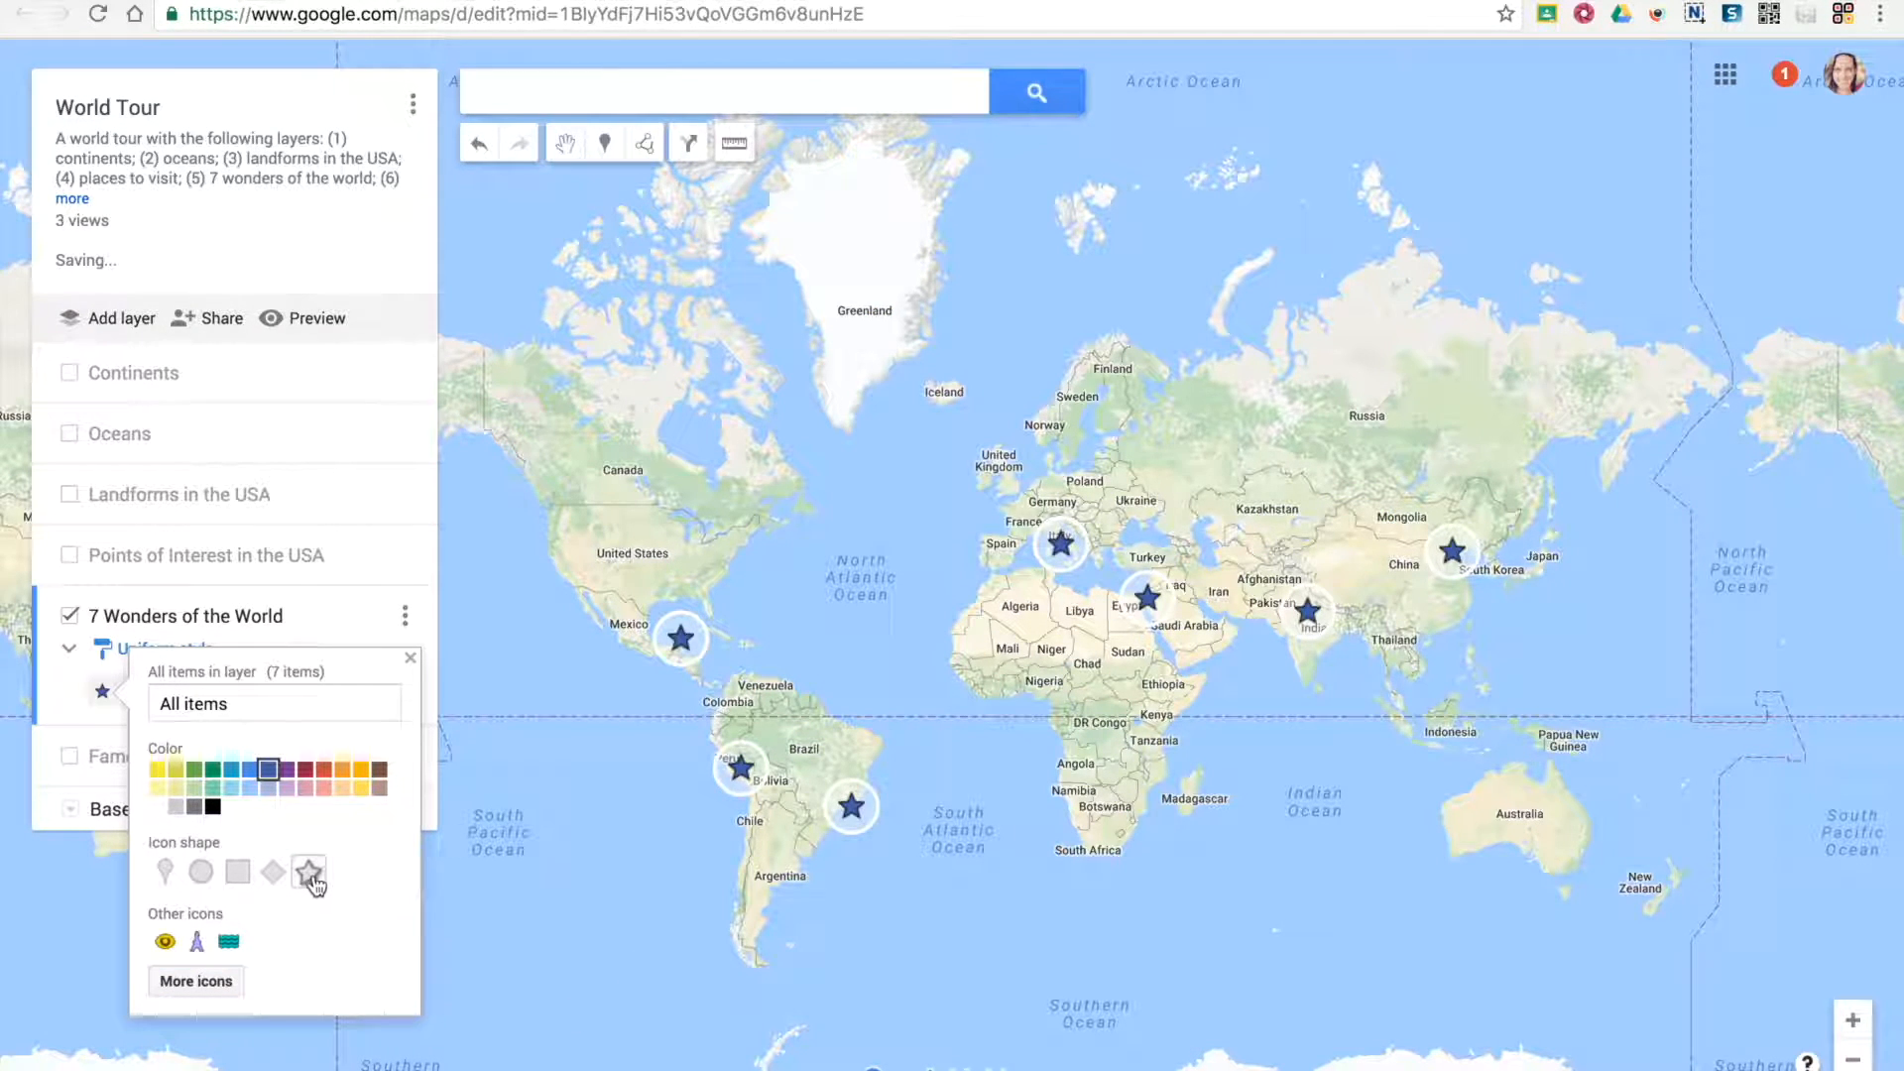
click(304, 770)
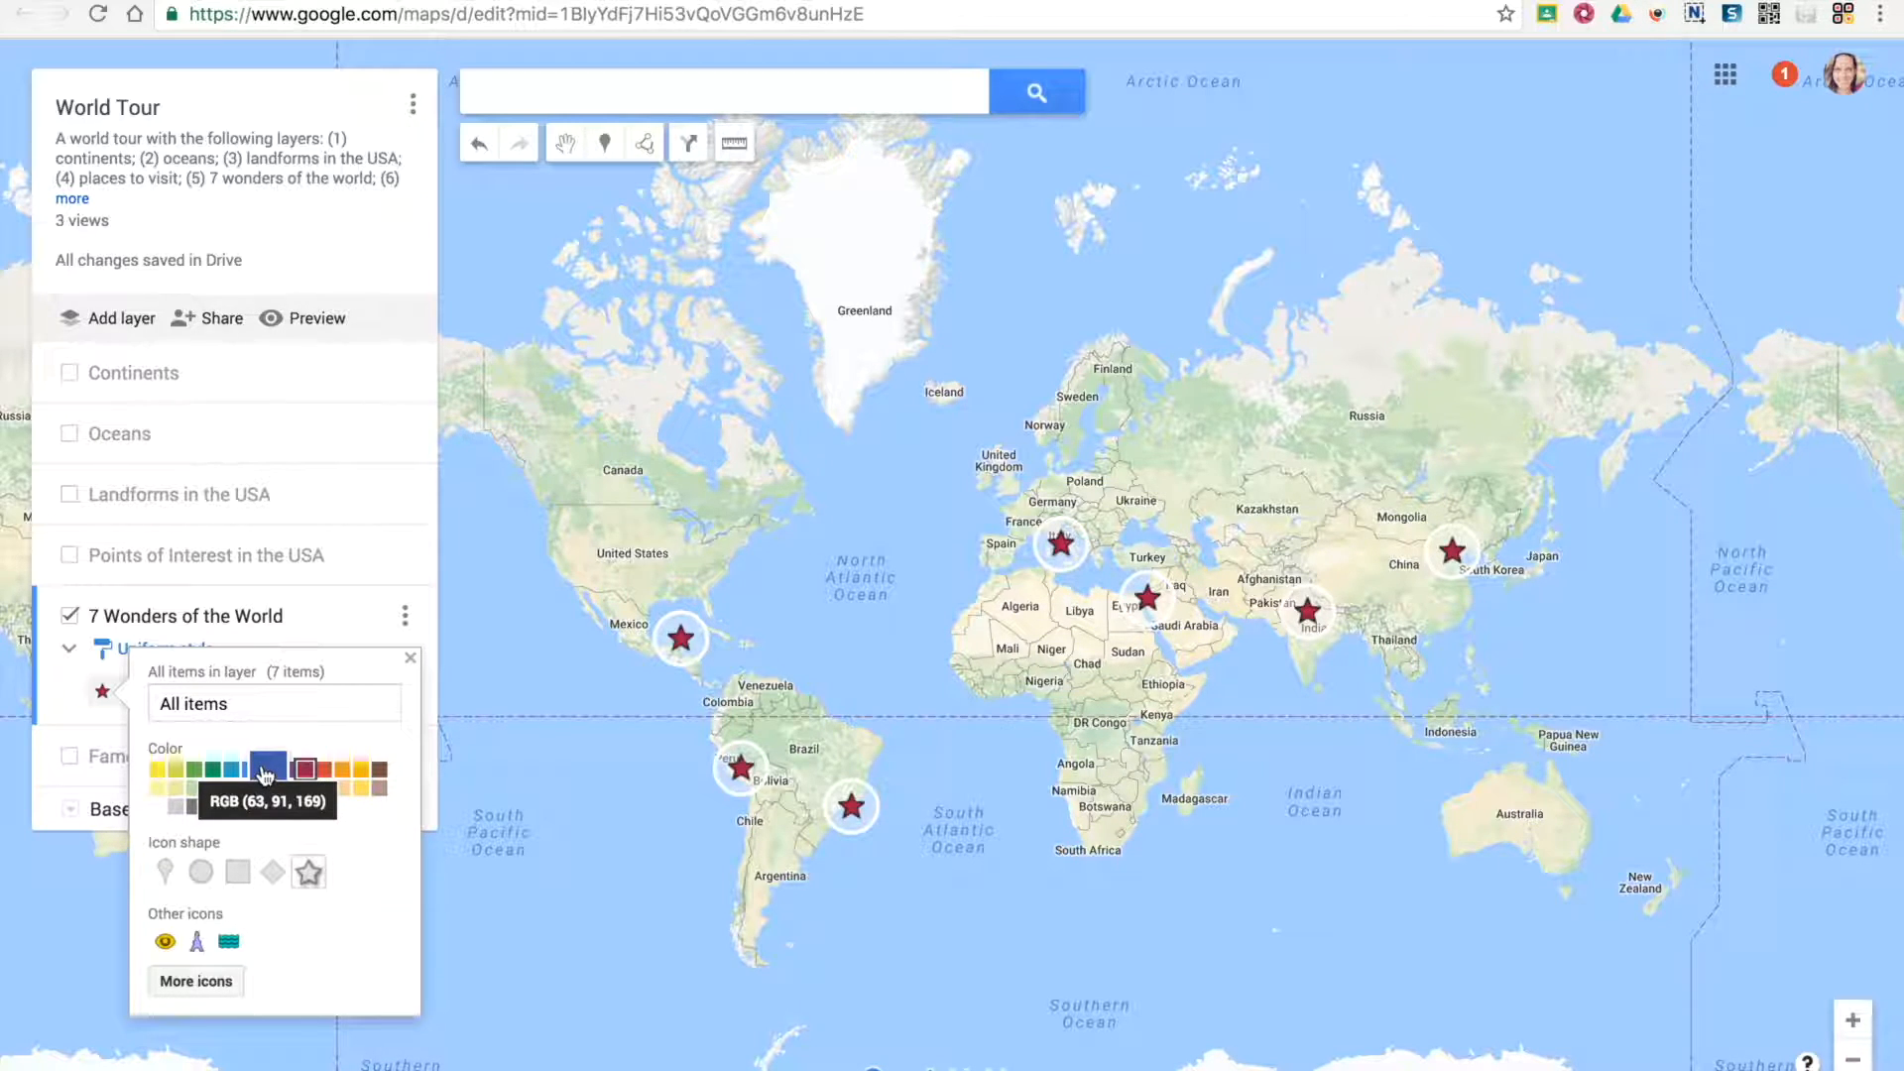
click(265, 771)
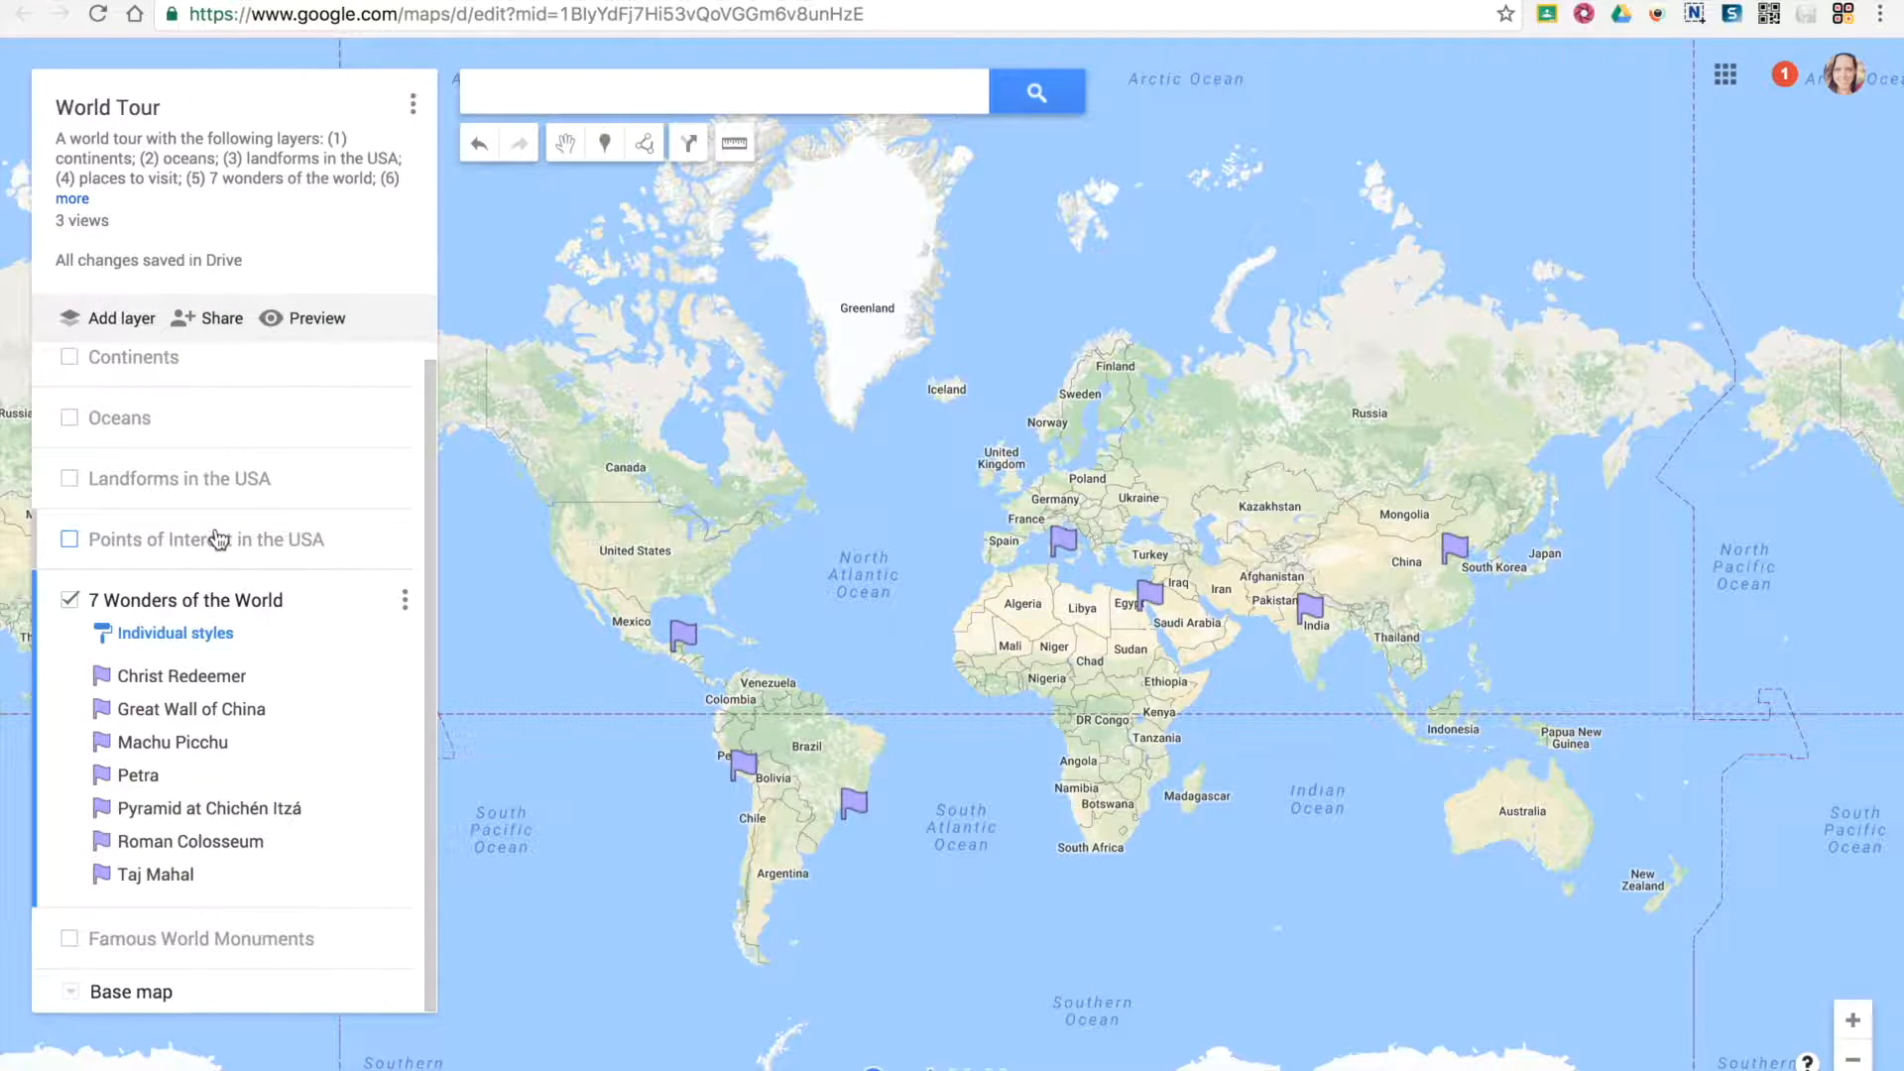
Show the Points of Interest in the USA layer and examine its markers down to Florida
click(70, 538)
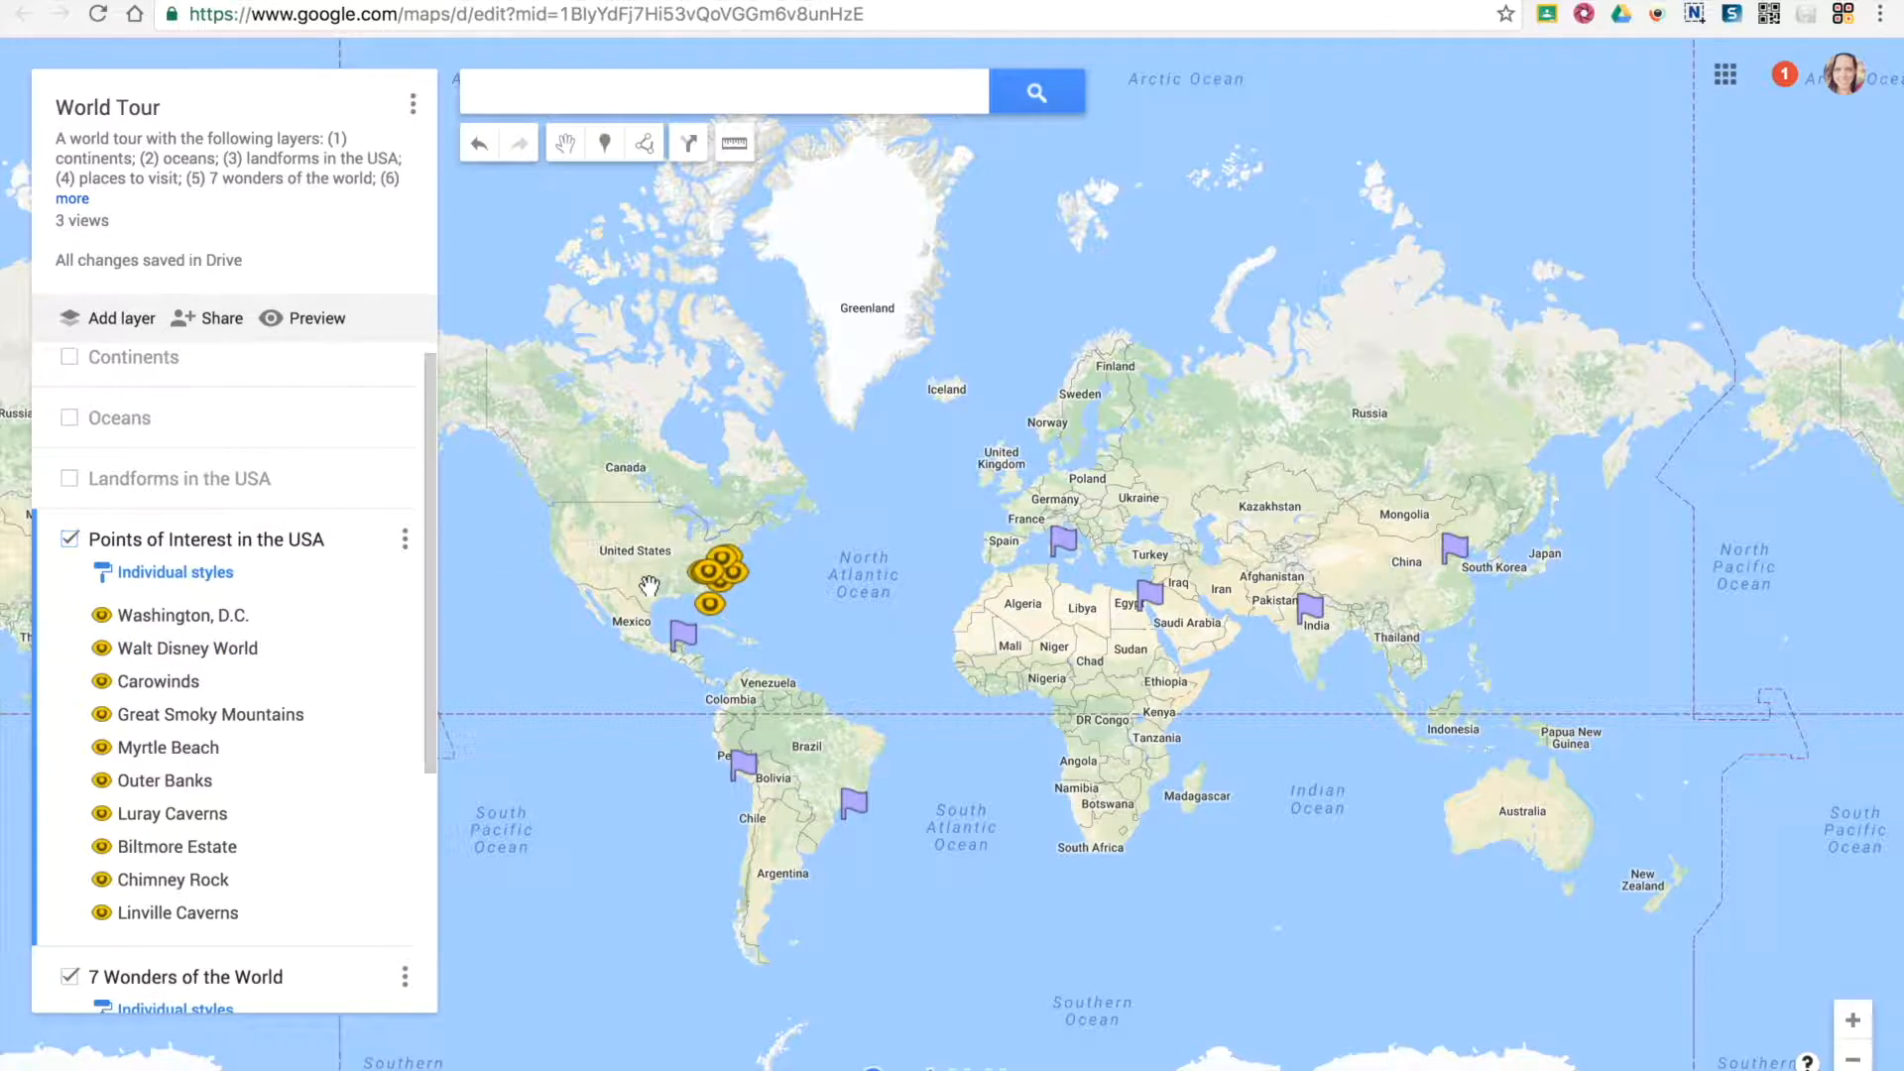
scroll(669, 595, up, 1)
scroll(669, 595, up, 3)
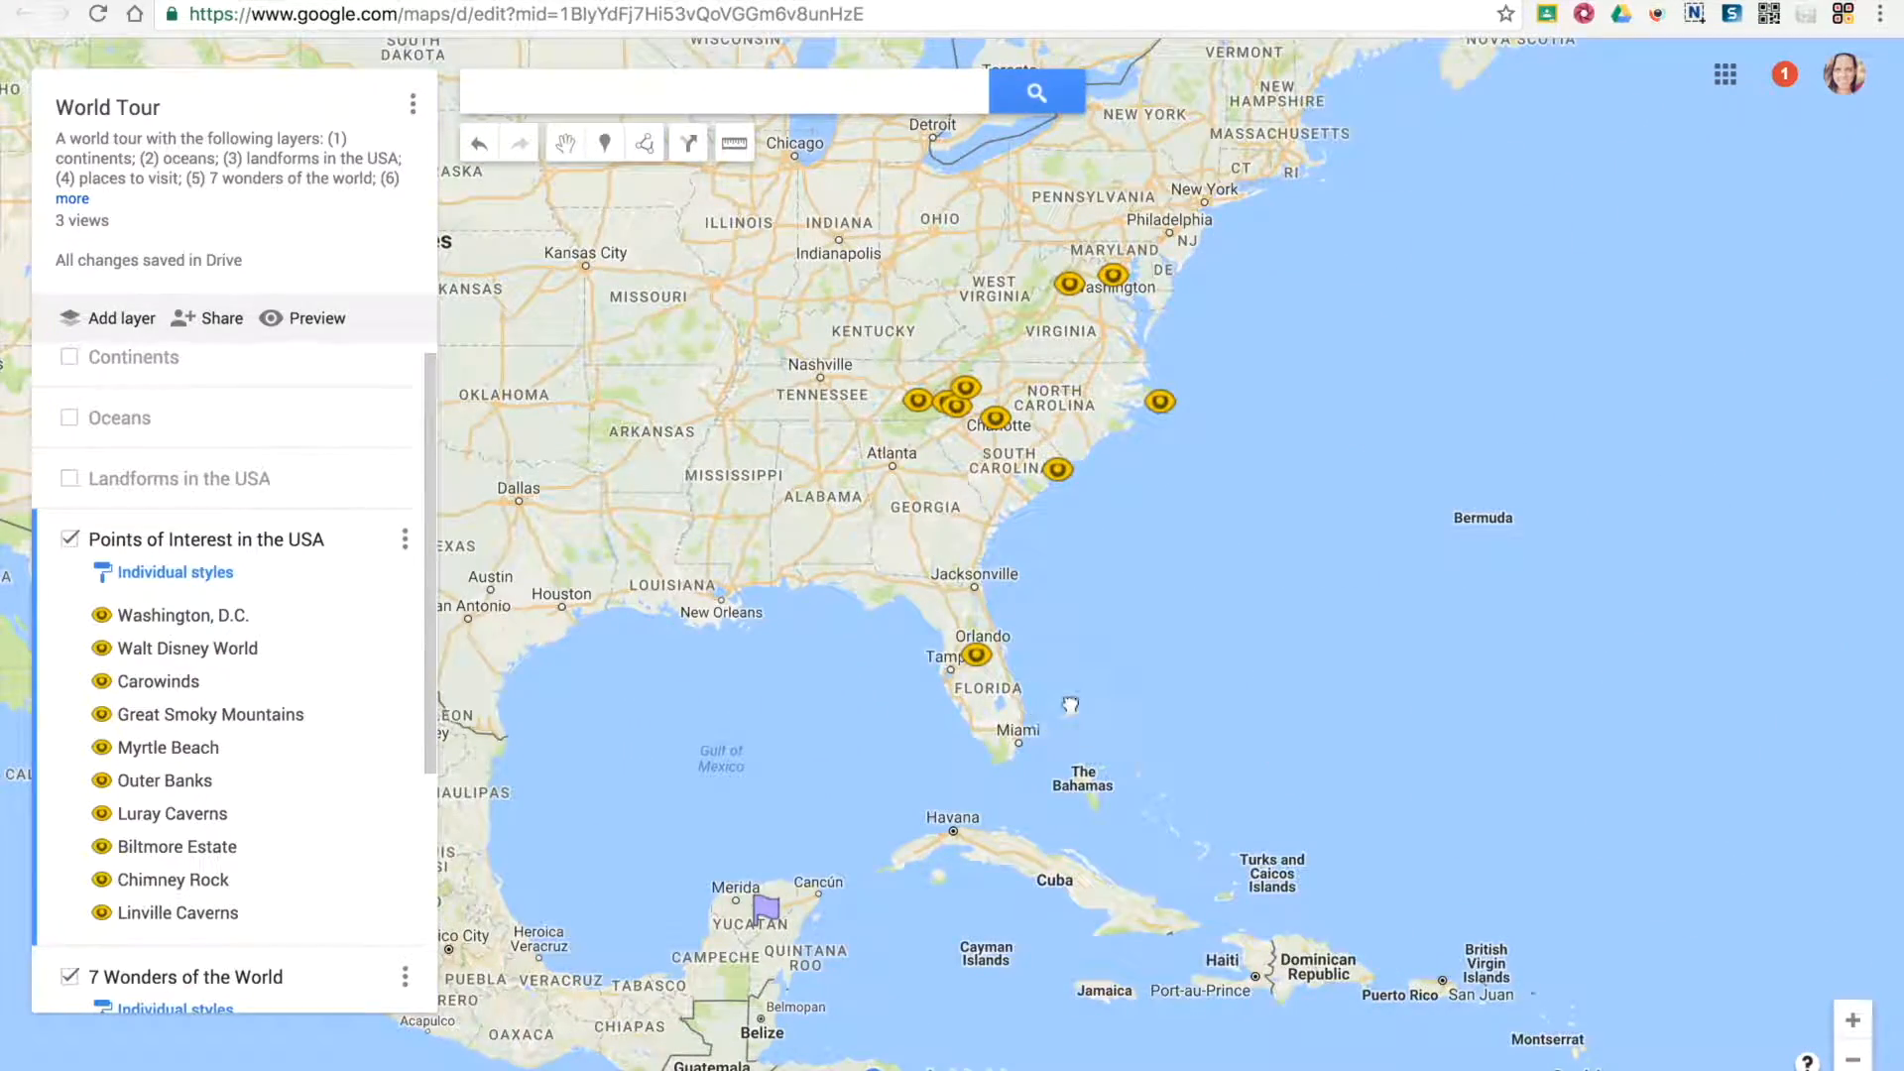
scroll(1068, 700, up, 1)
scroll(990, 642, up, 1)
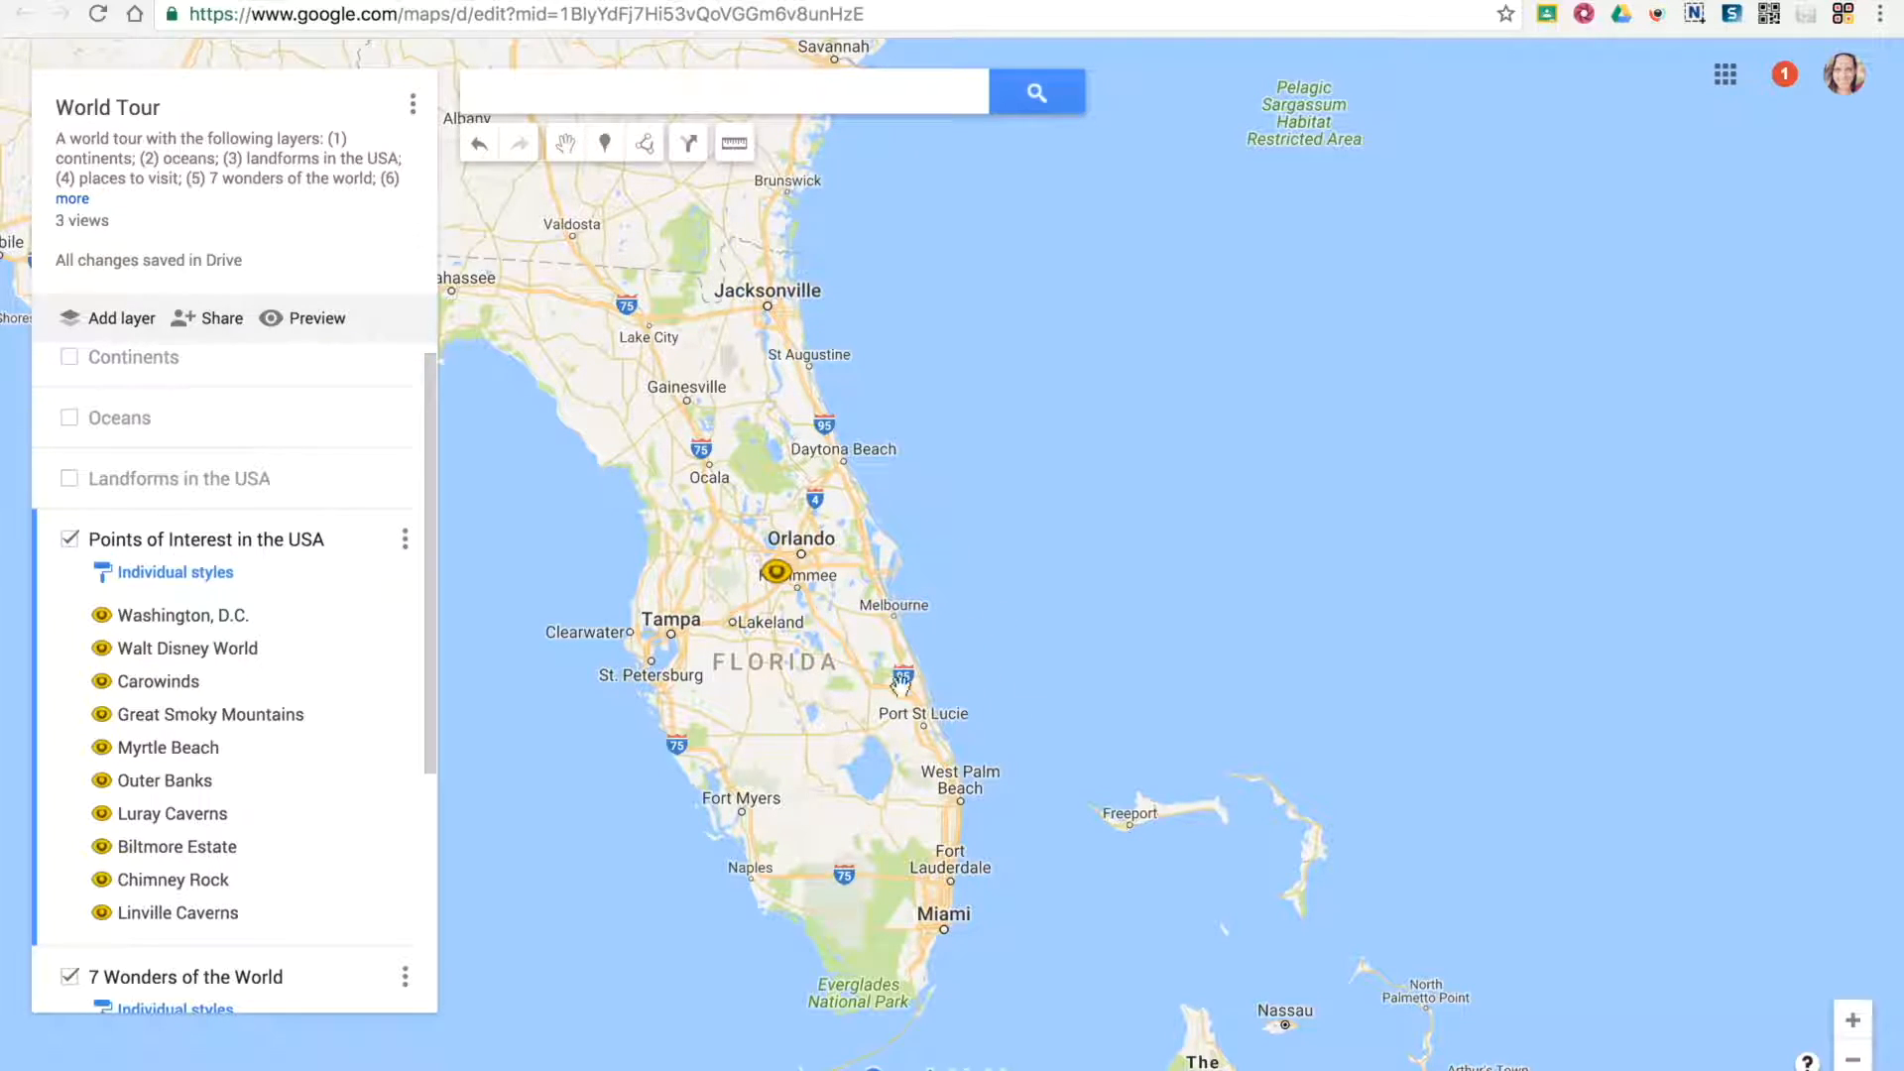
Search the map for "Kennedy Space Center" and inspect the result markers around Titusville, Florida
click(689, 91)
text(Kennedy Space Center)
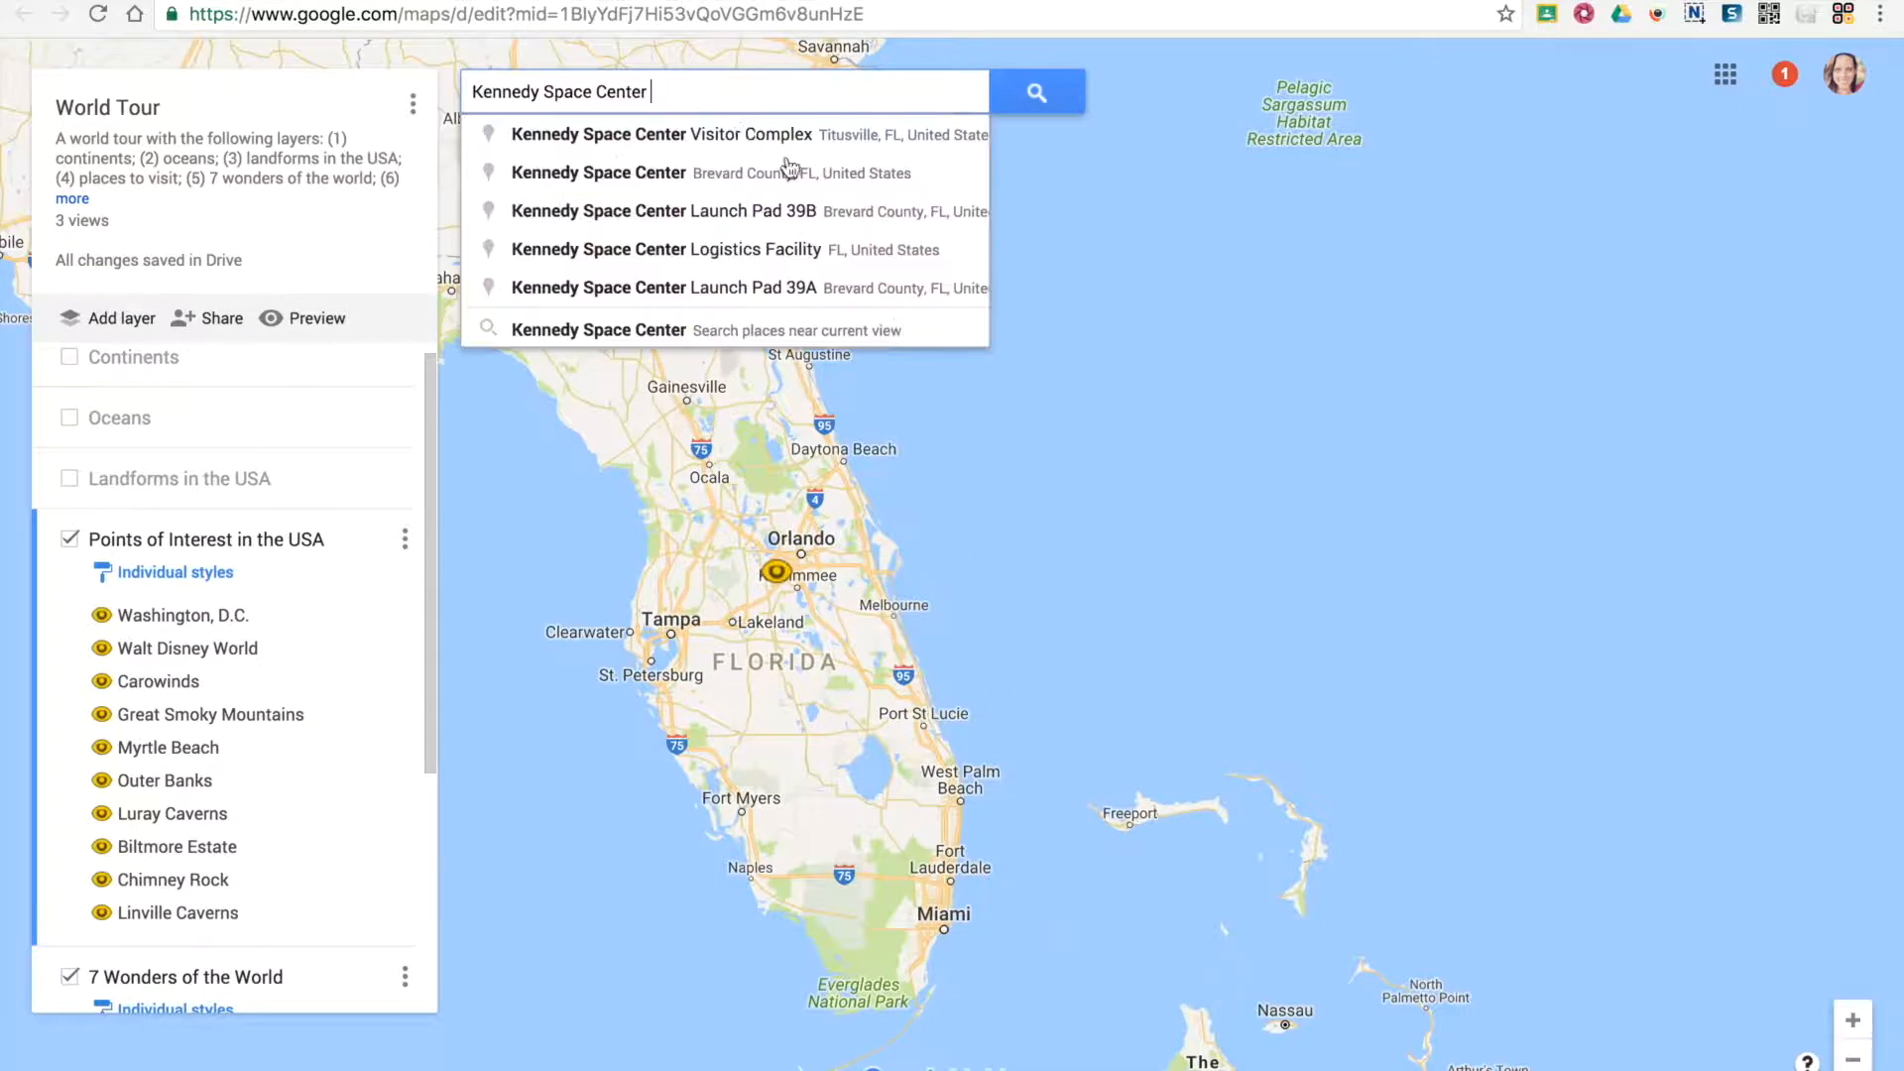
key(Return)
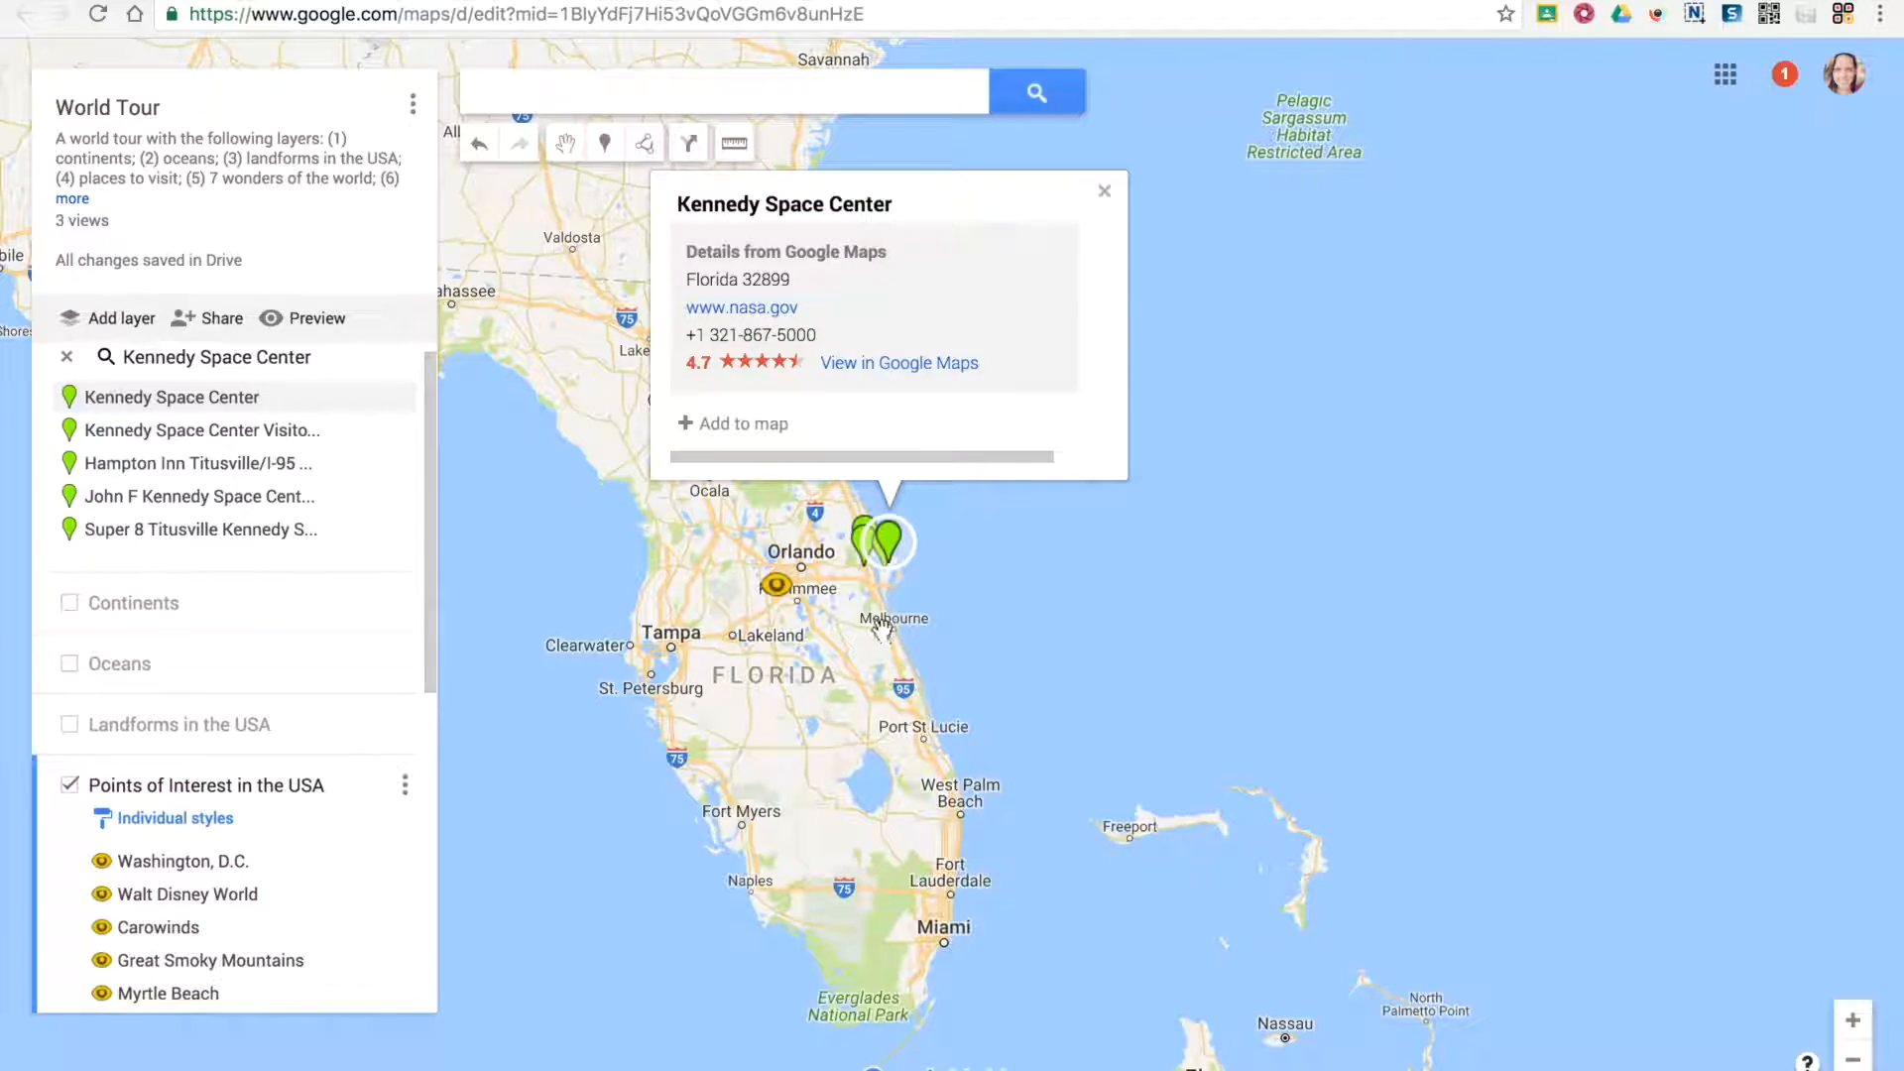
double_click(867, 608)
double_click(865, 539)
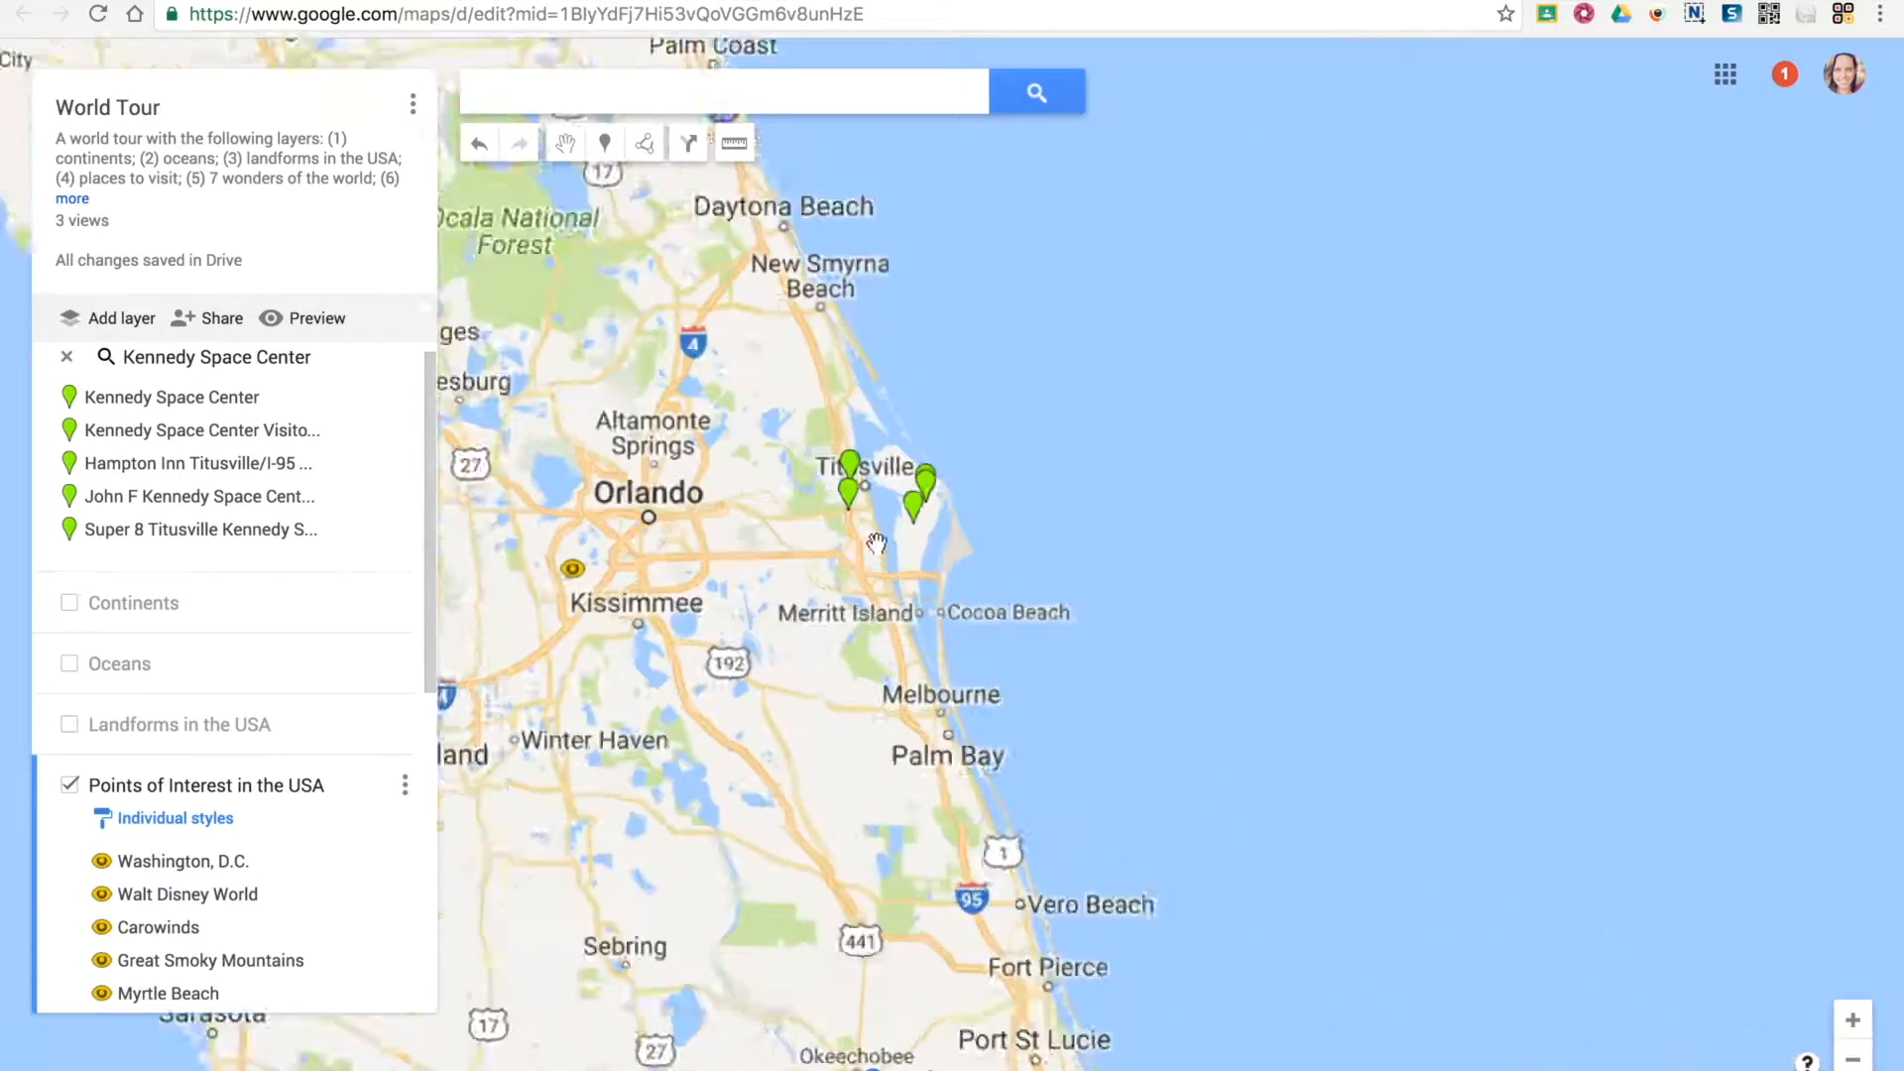
double_click(867, 530)
double_click(873, 502)
double_click(871, 480)
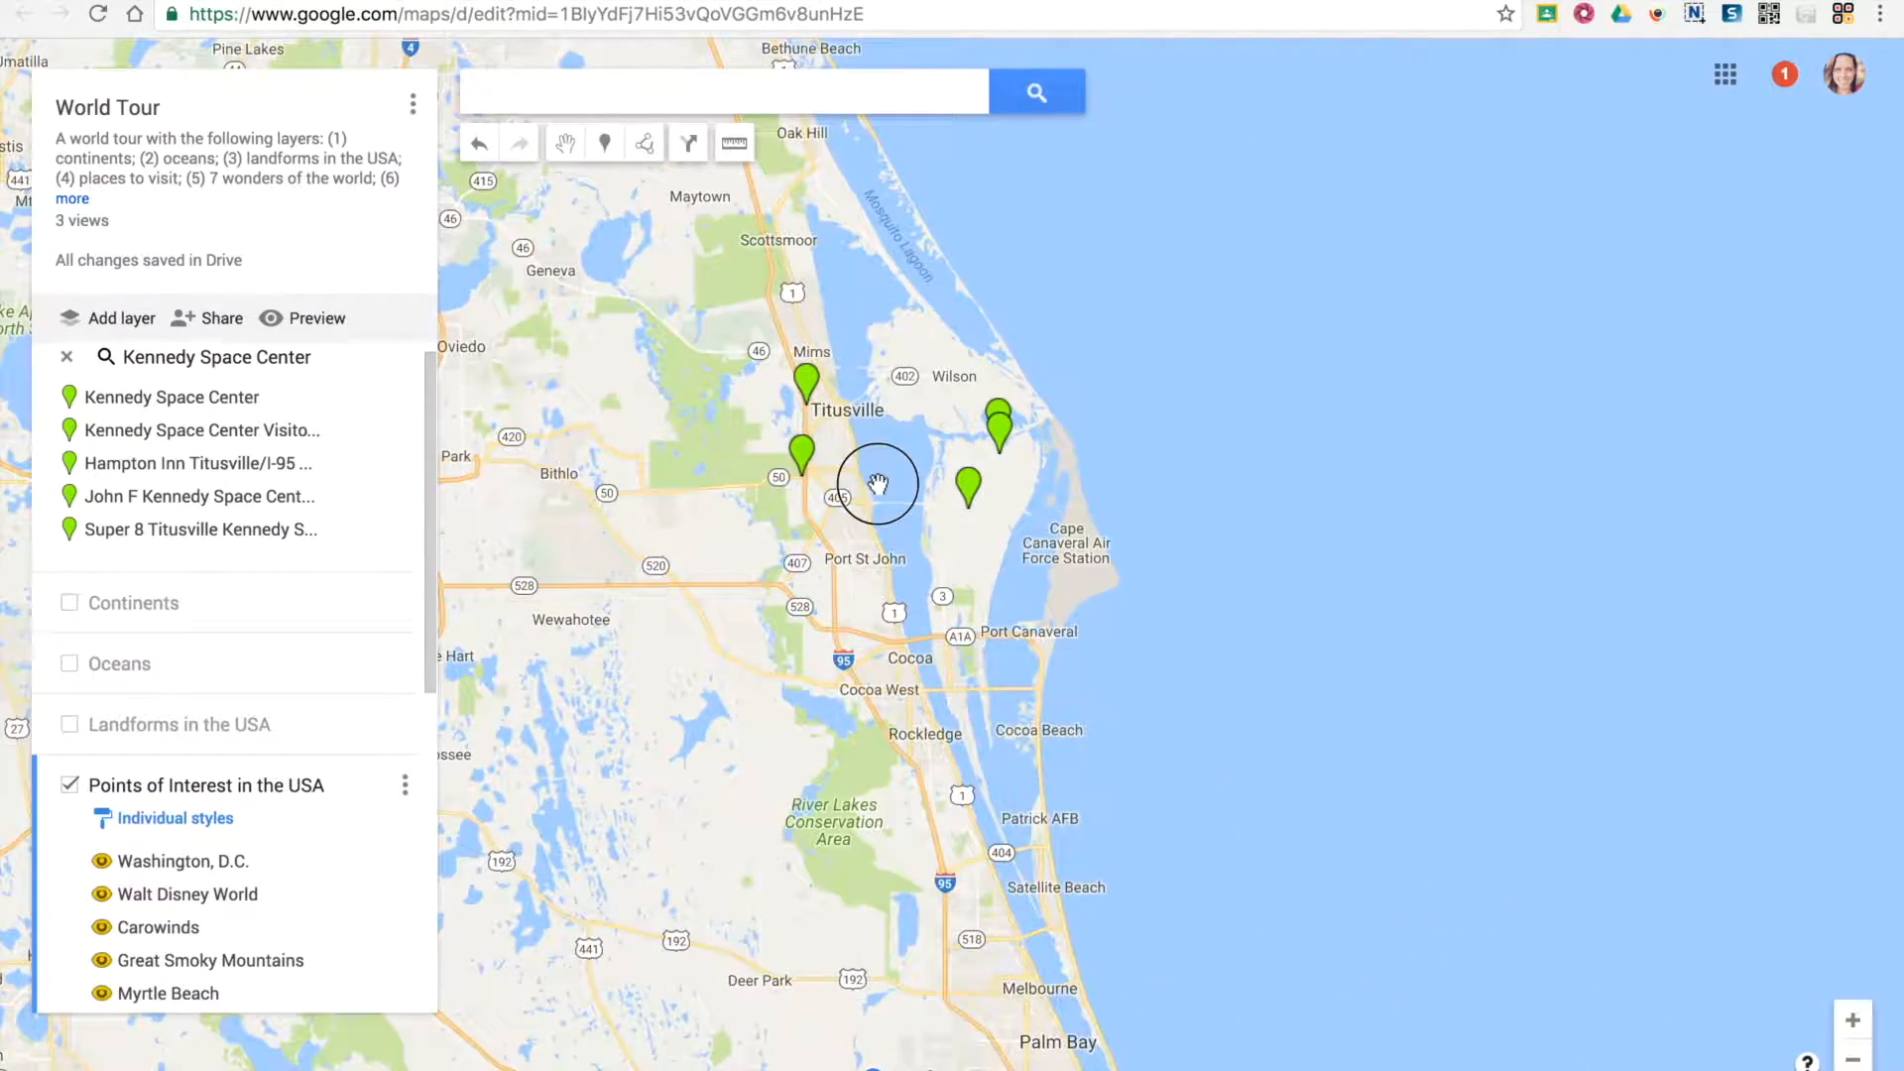
drag(896, 471, 889, 601)
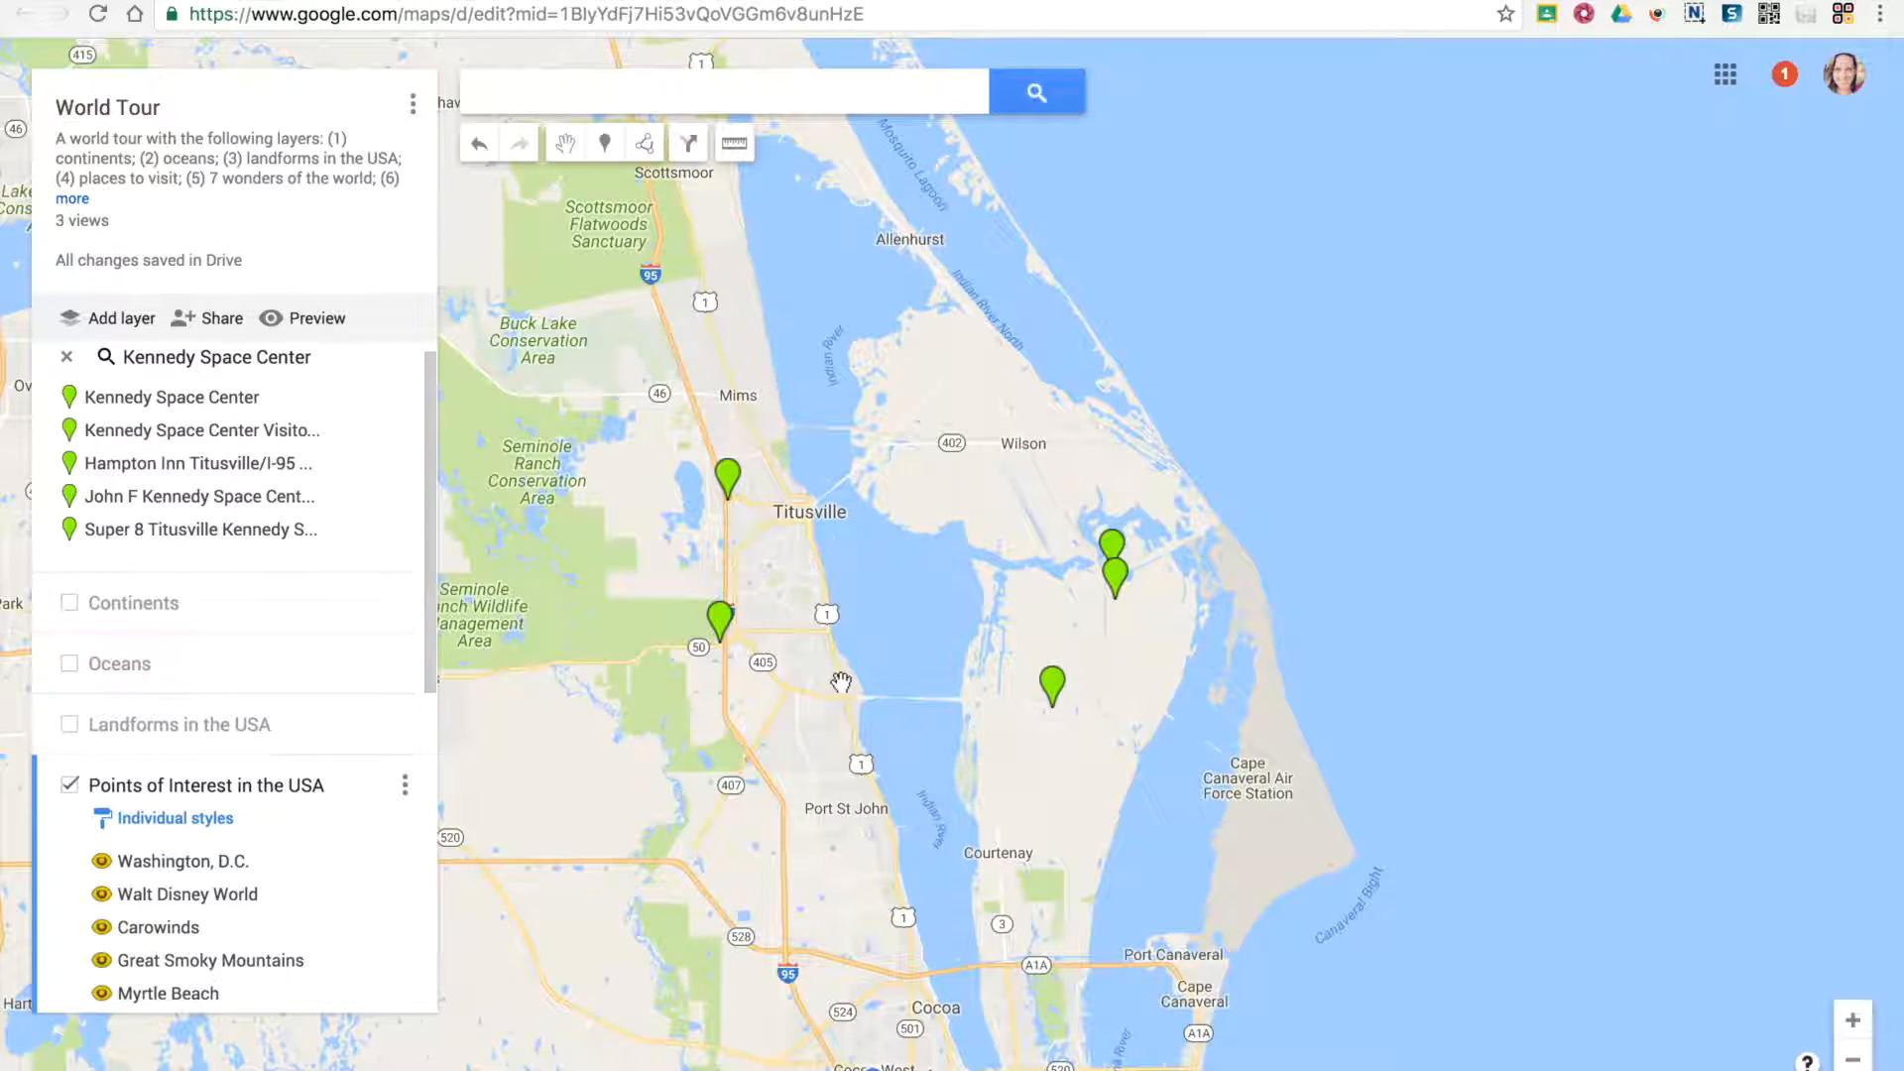
Inspect the Kennedy Space Center search result markers and add the Kennedy Space Center result to the Points of Interest in the USA layer
click(727, 480)
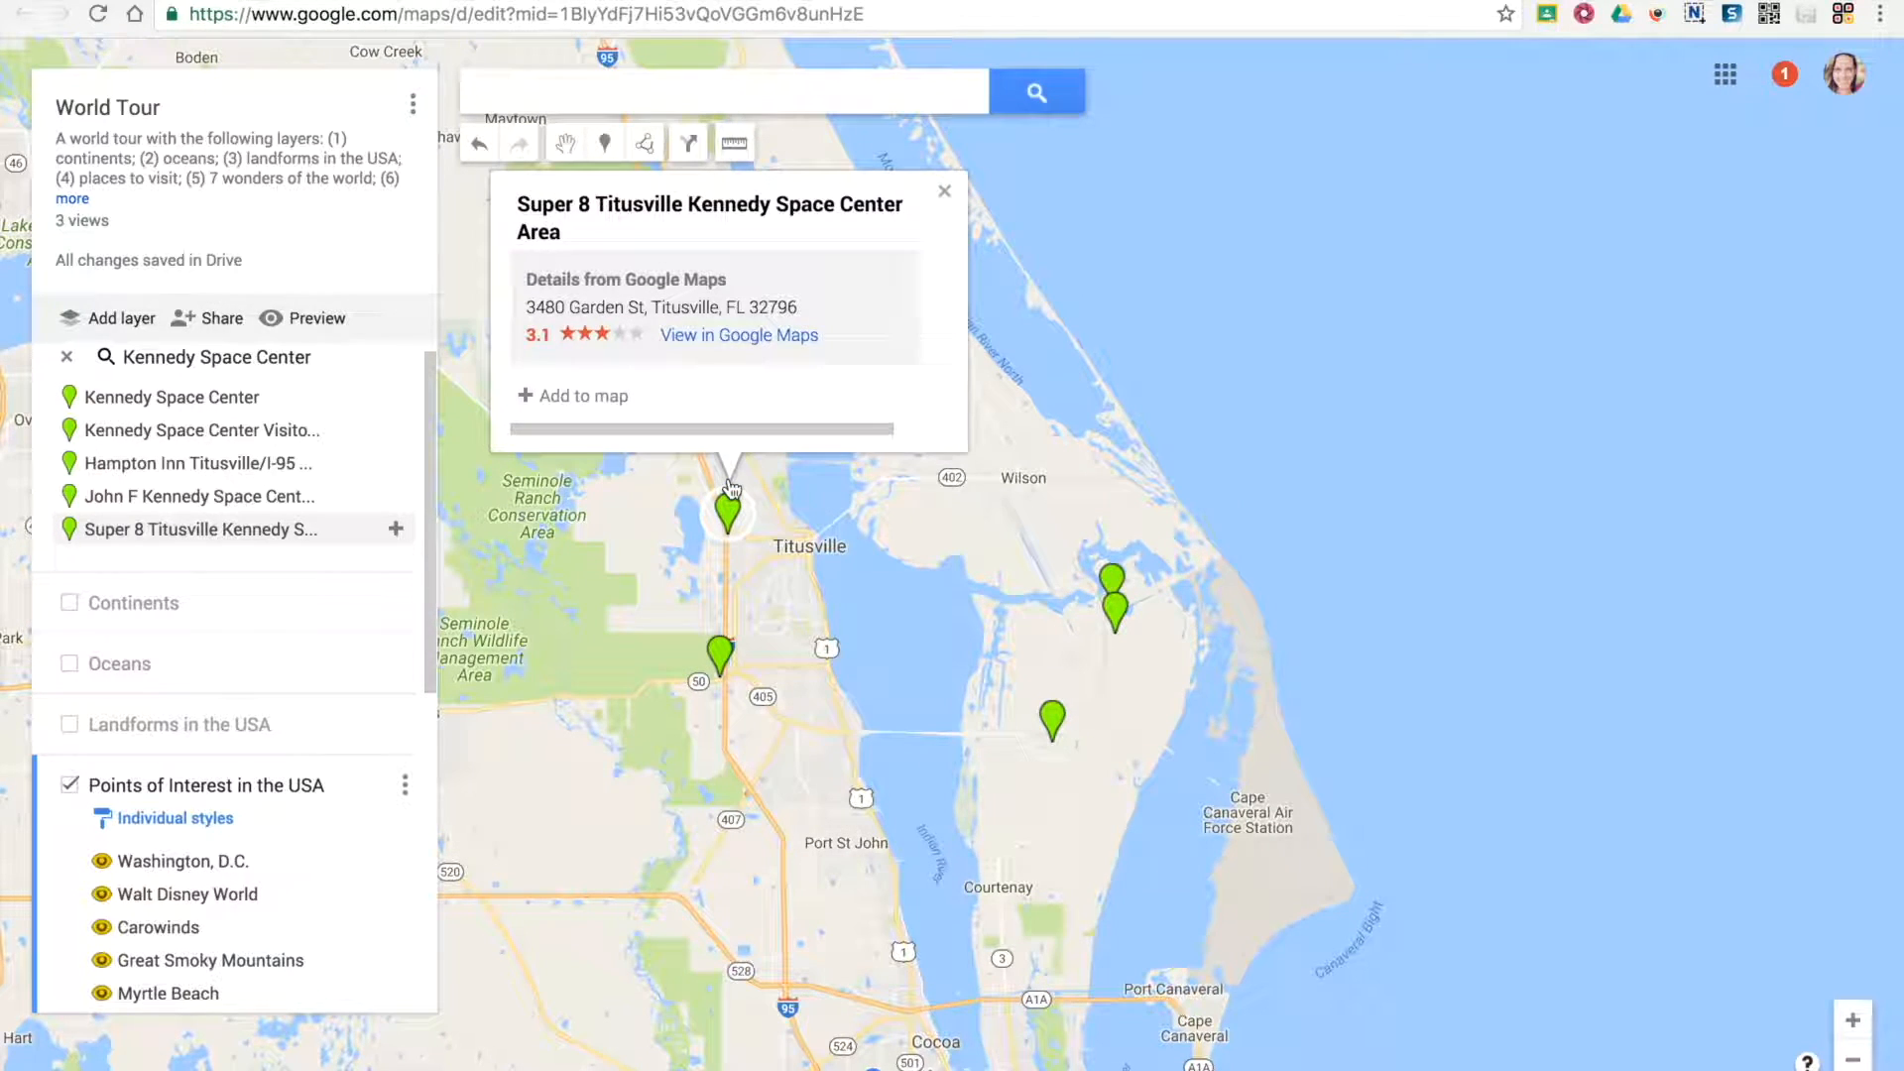
click(723, 650)
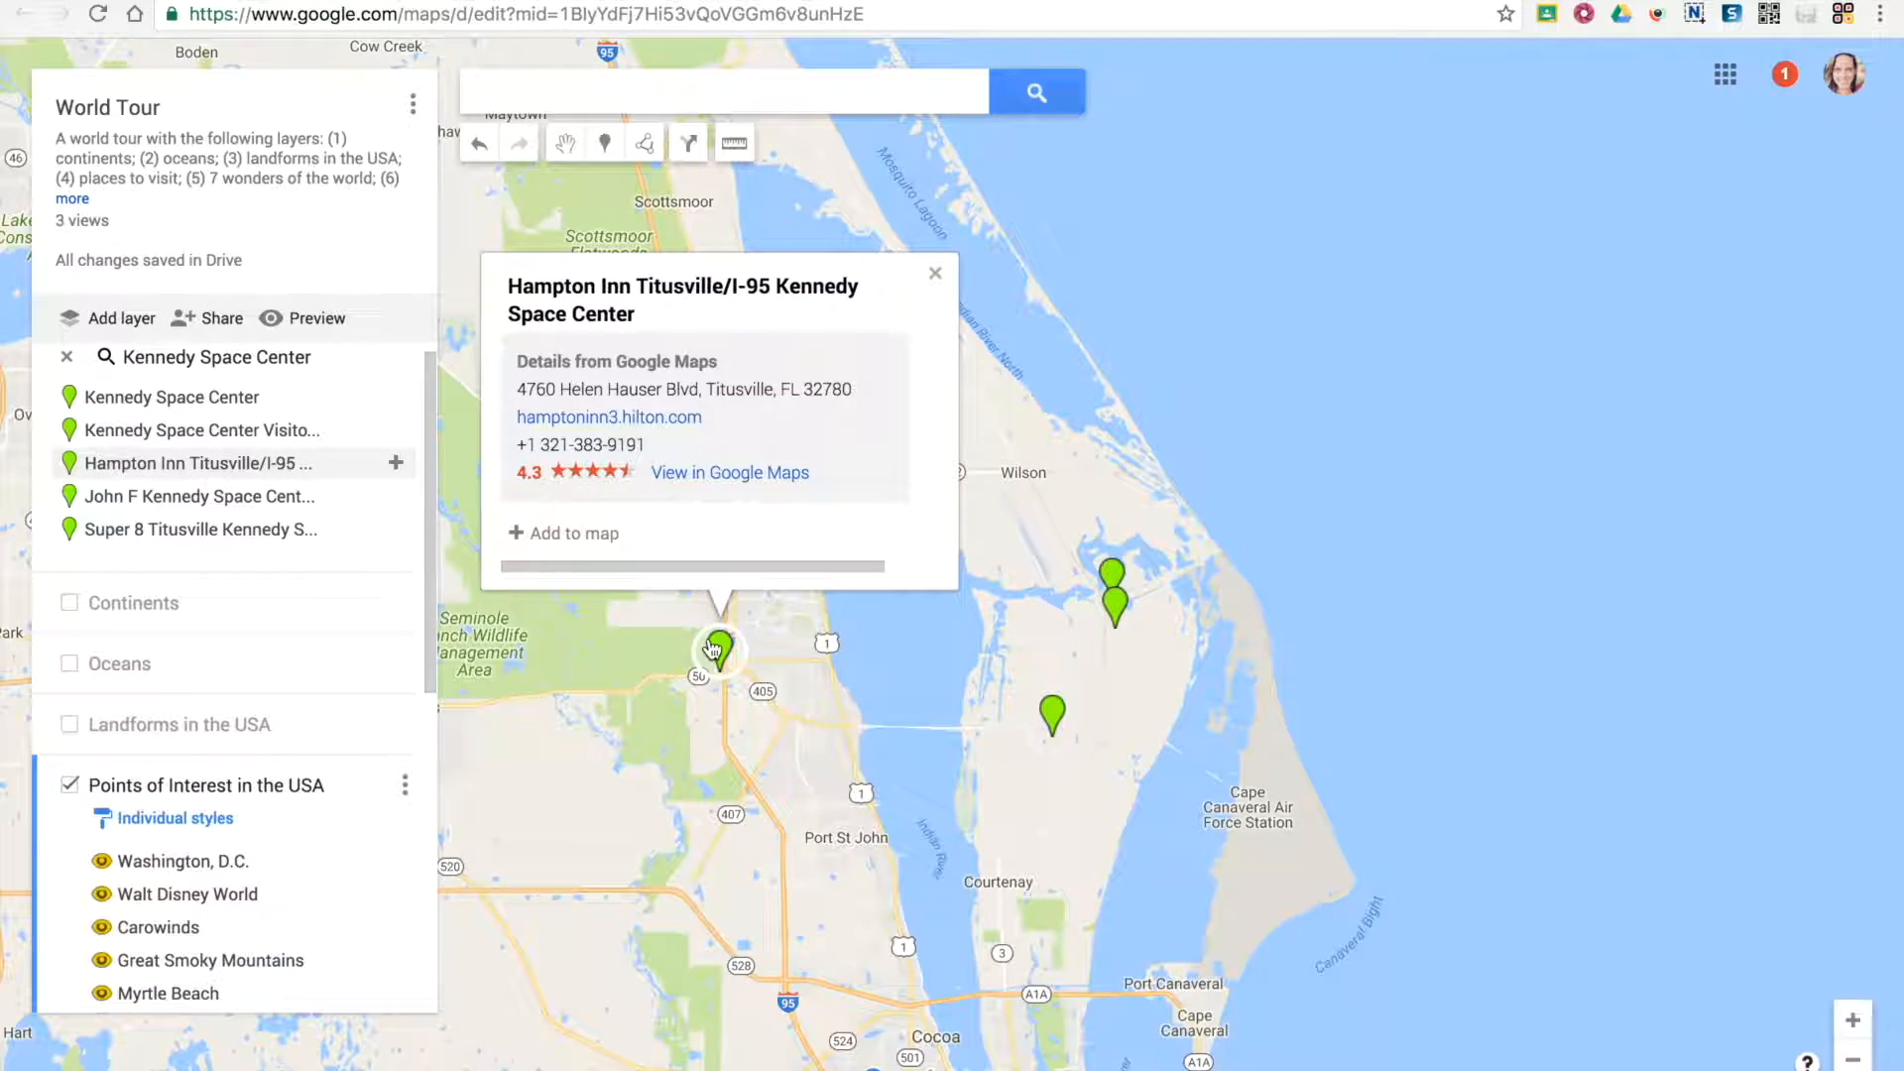
click(1054, 726)
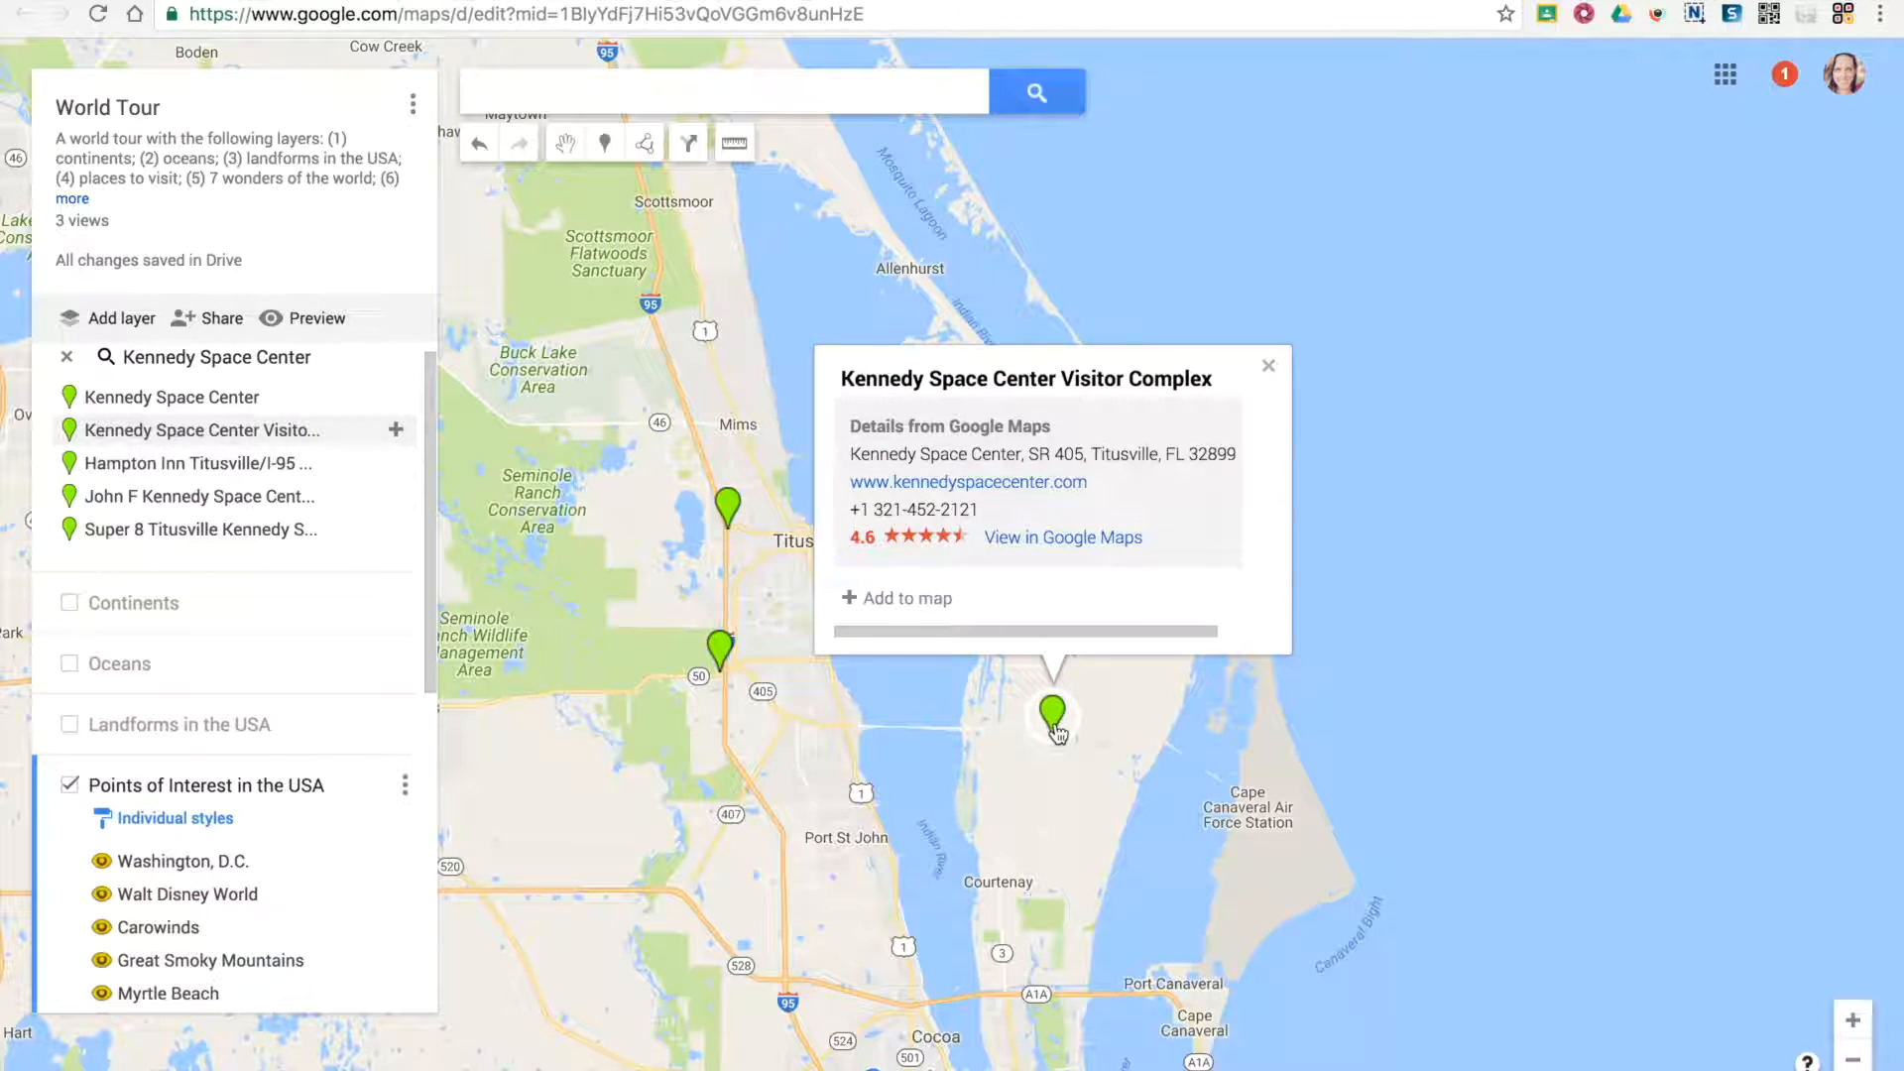
click(1361, 674)
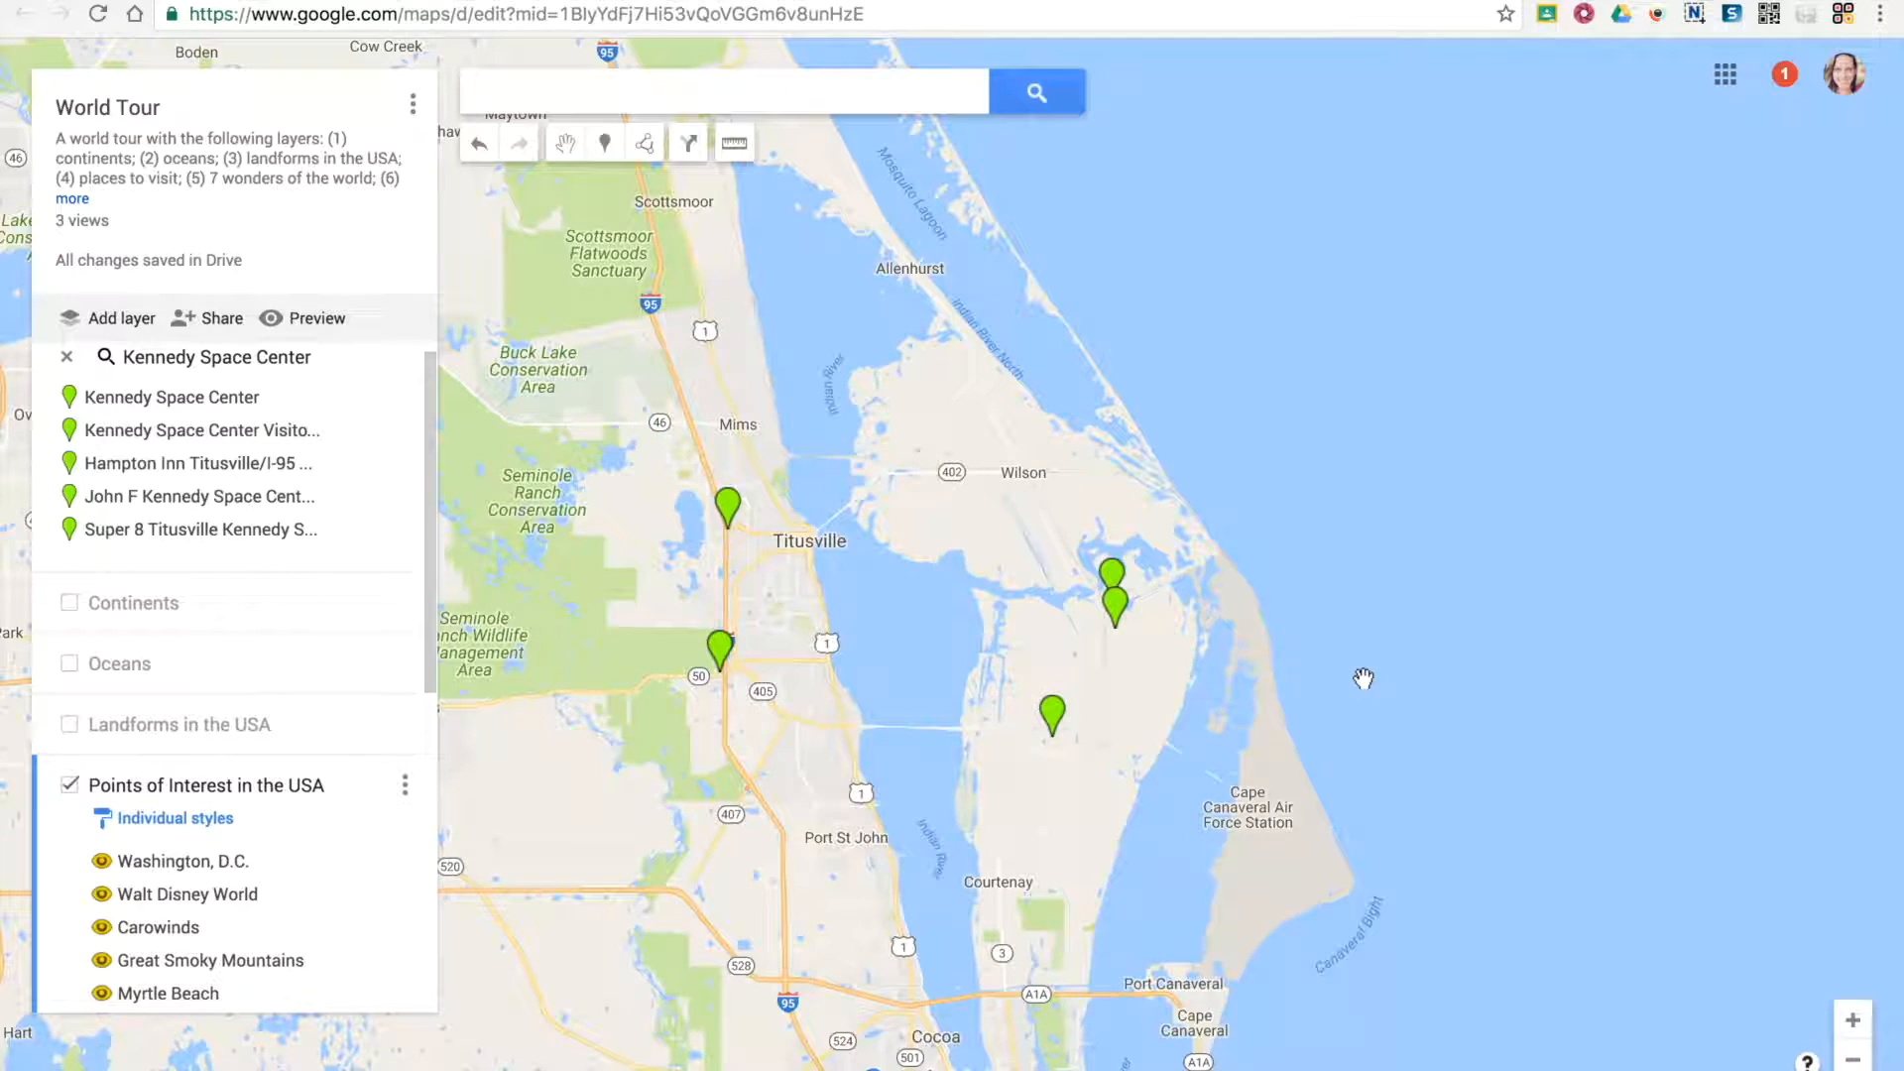
click(1128, 621)
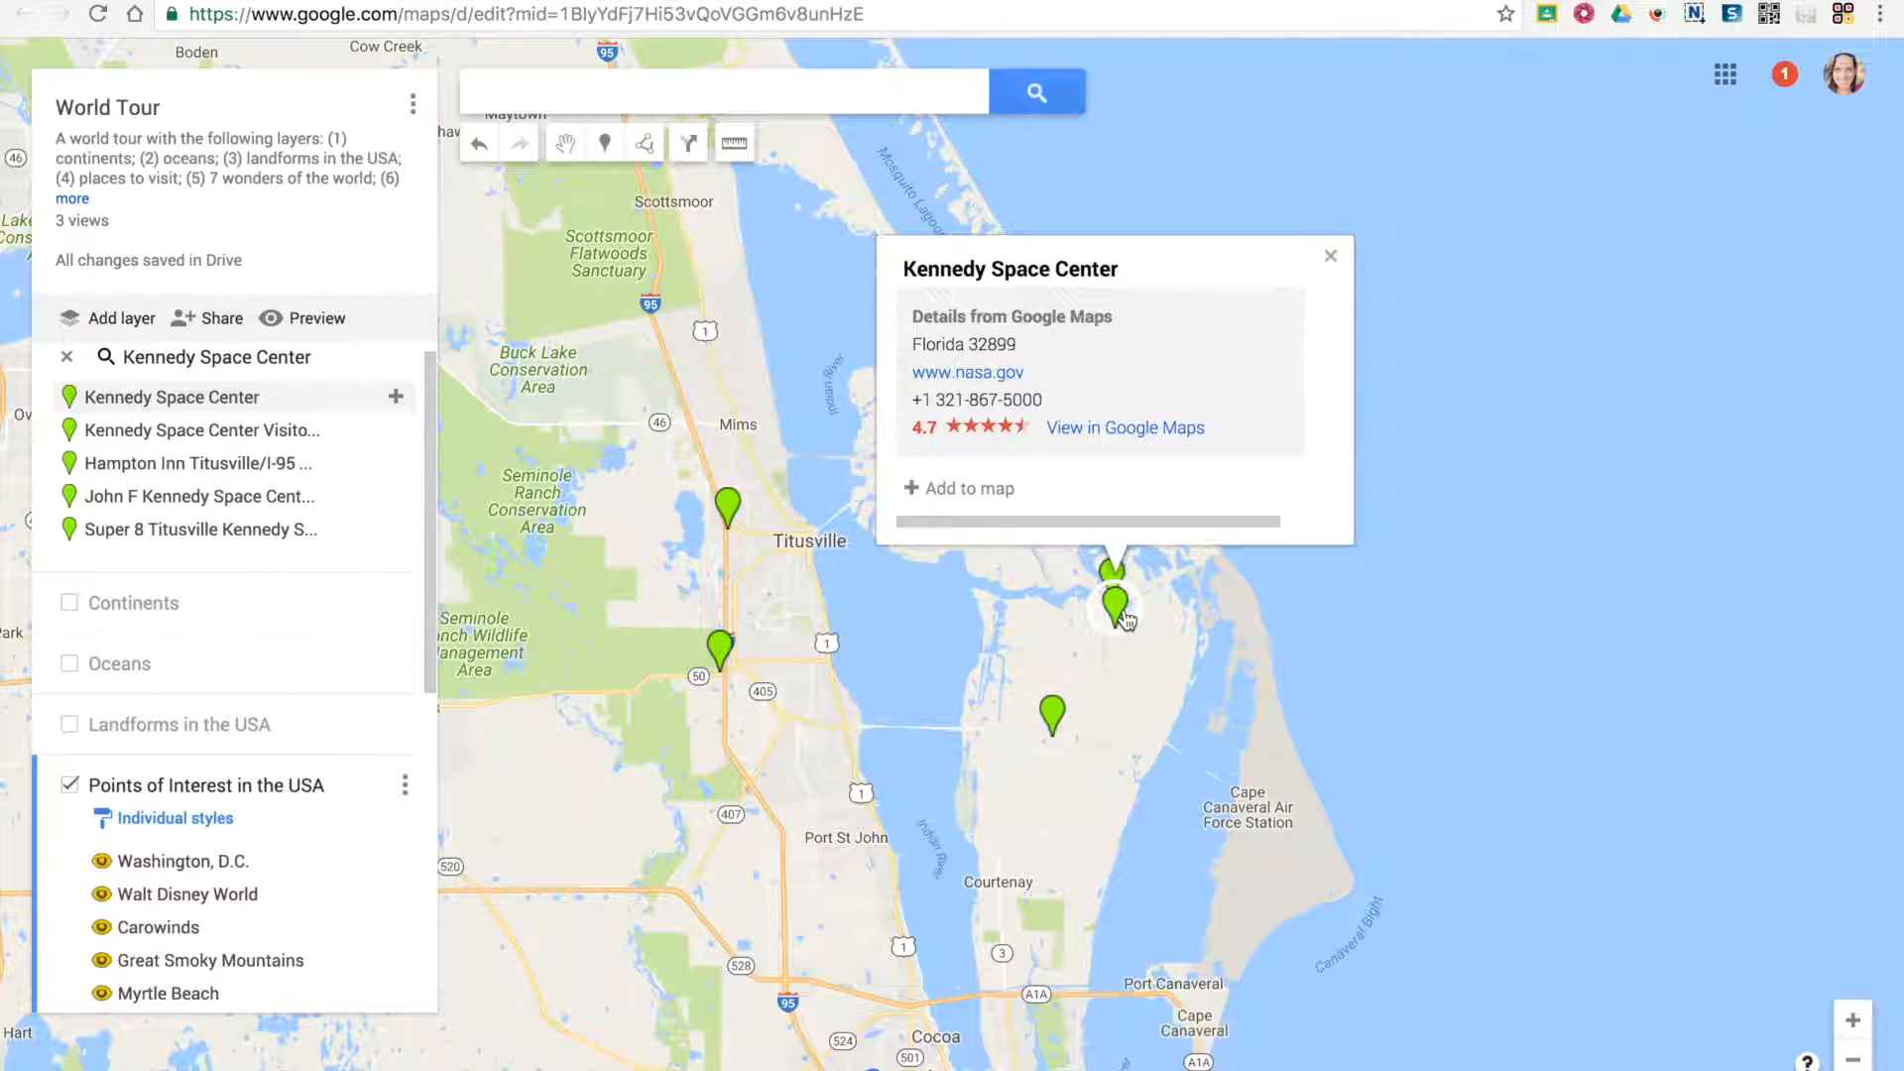
click(972, 496)
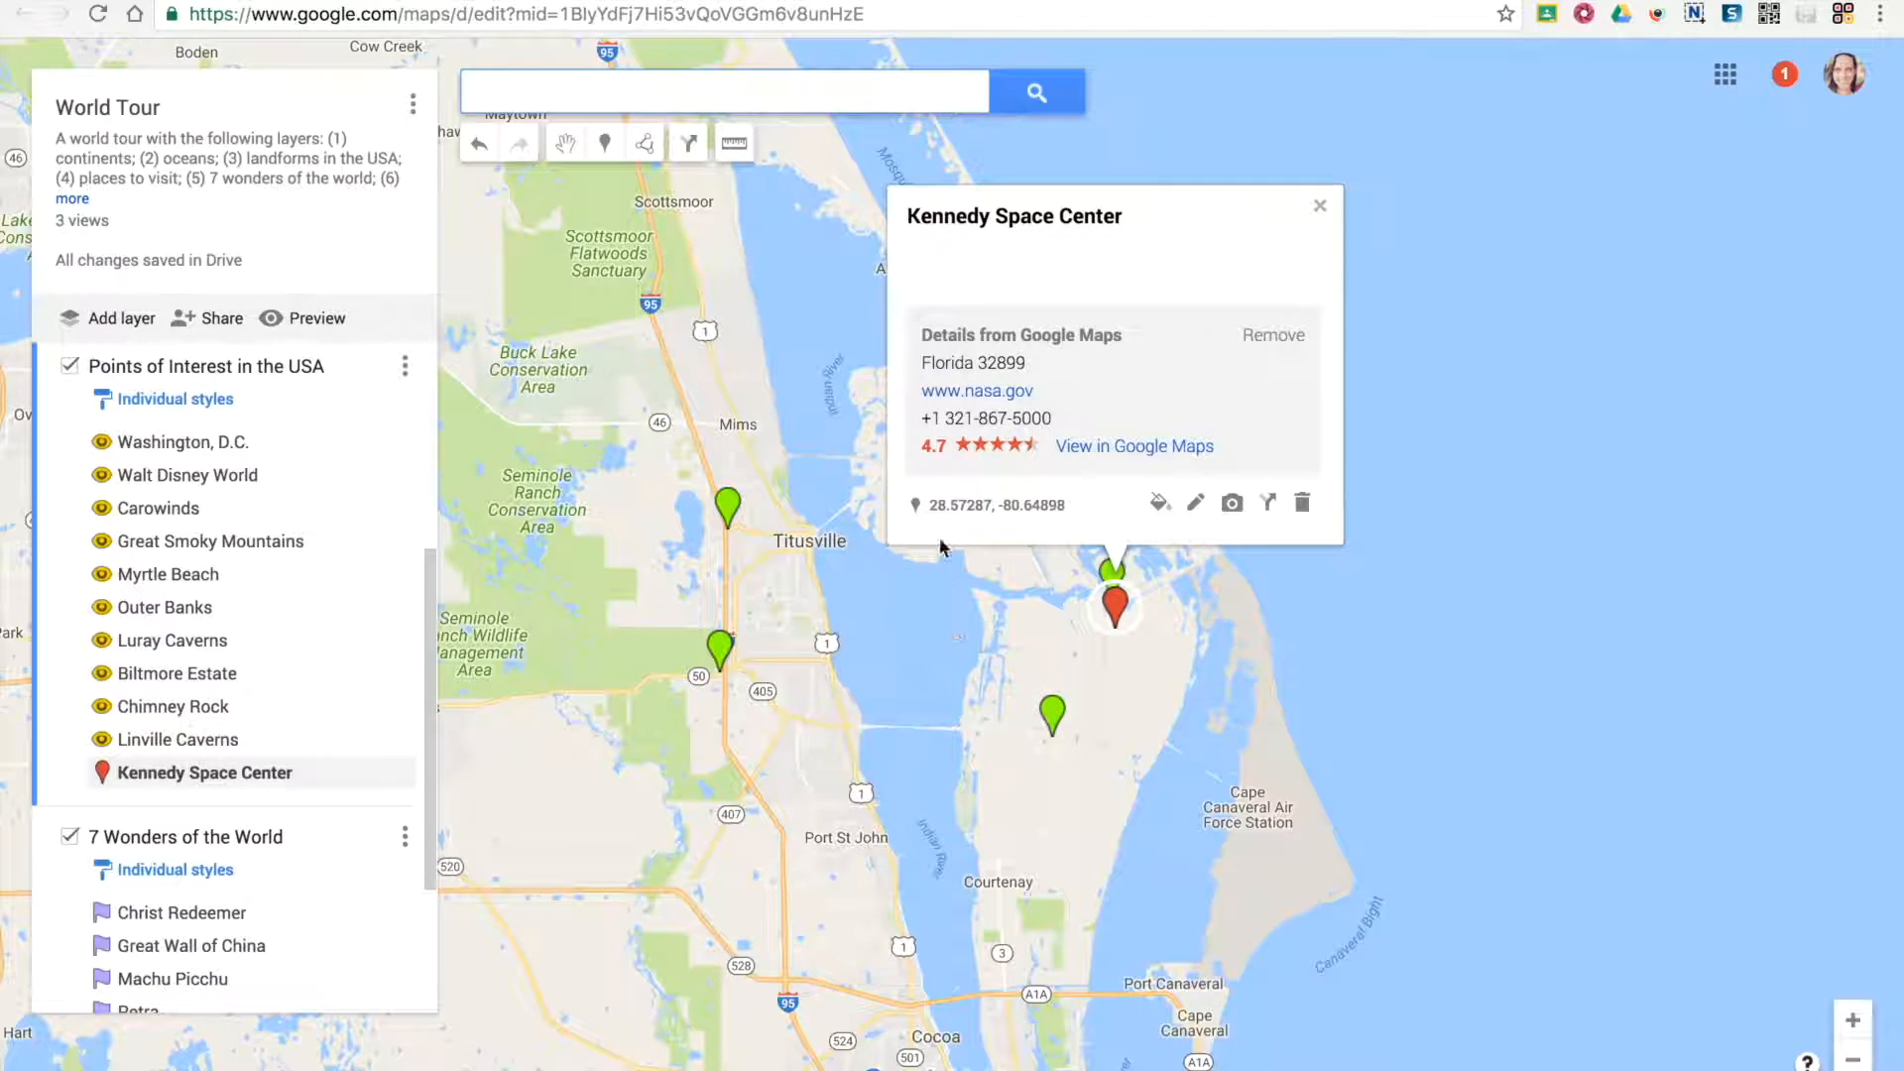
Remove the Google Maps details from the Kennedy Space Center marker and clear the search results from the map
click(1286, 337)
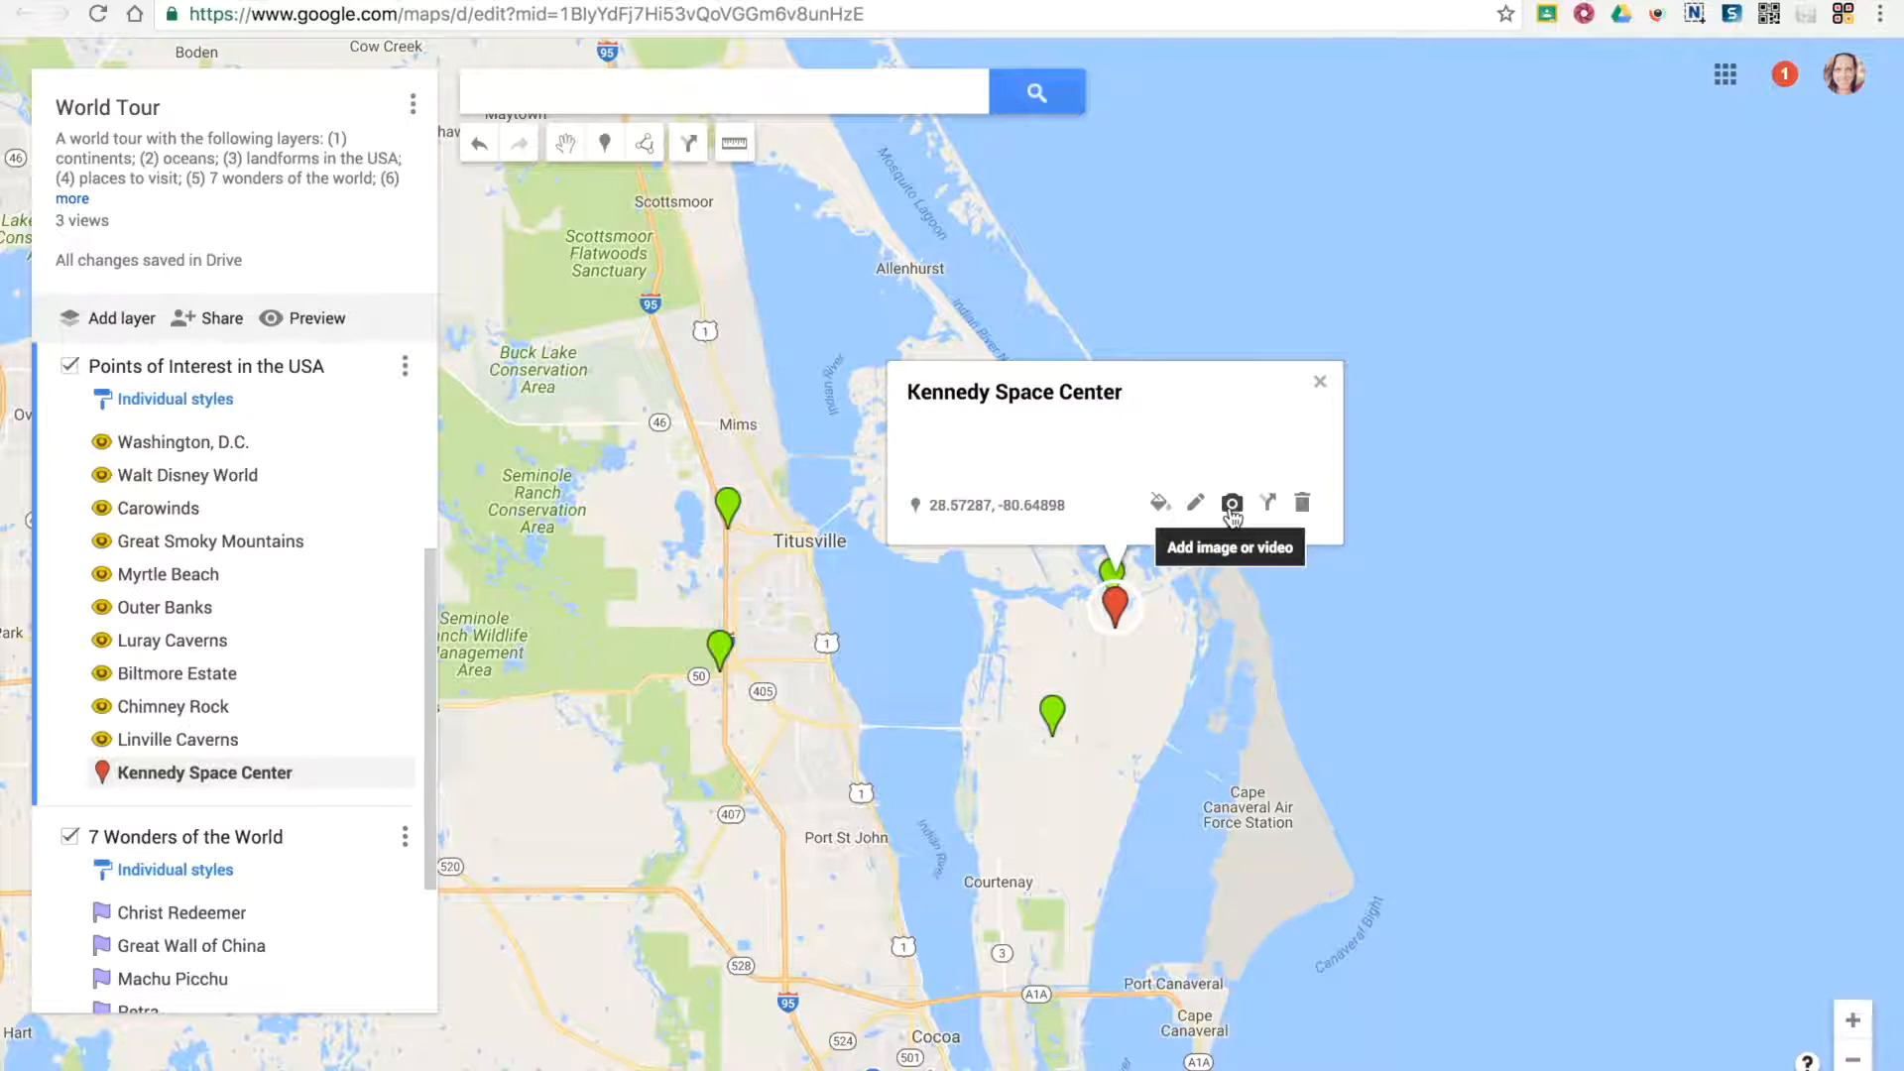
click(1195, 699)
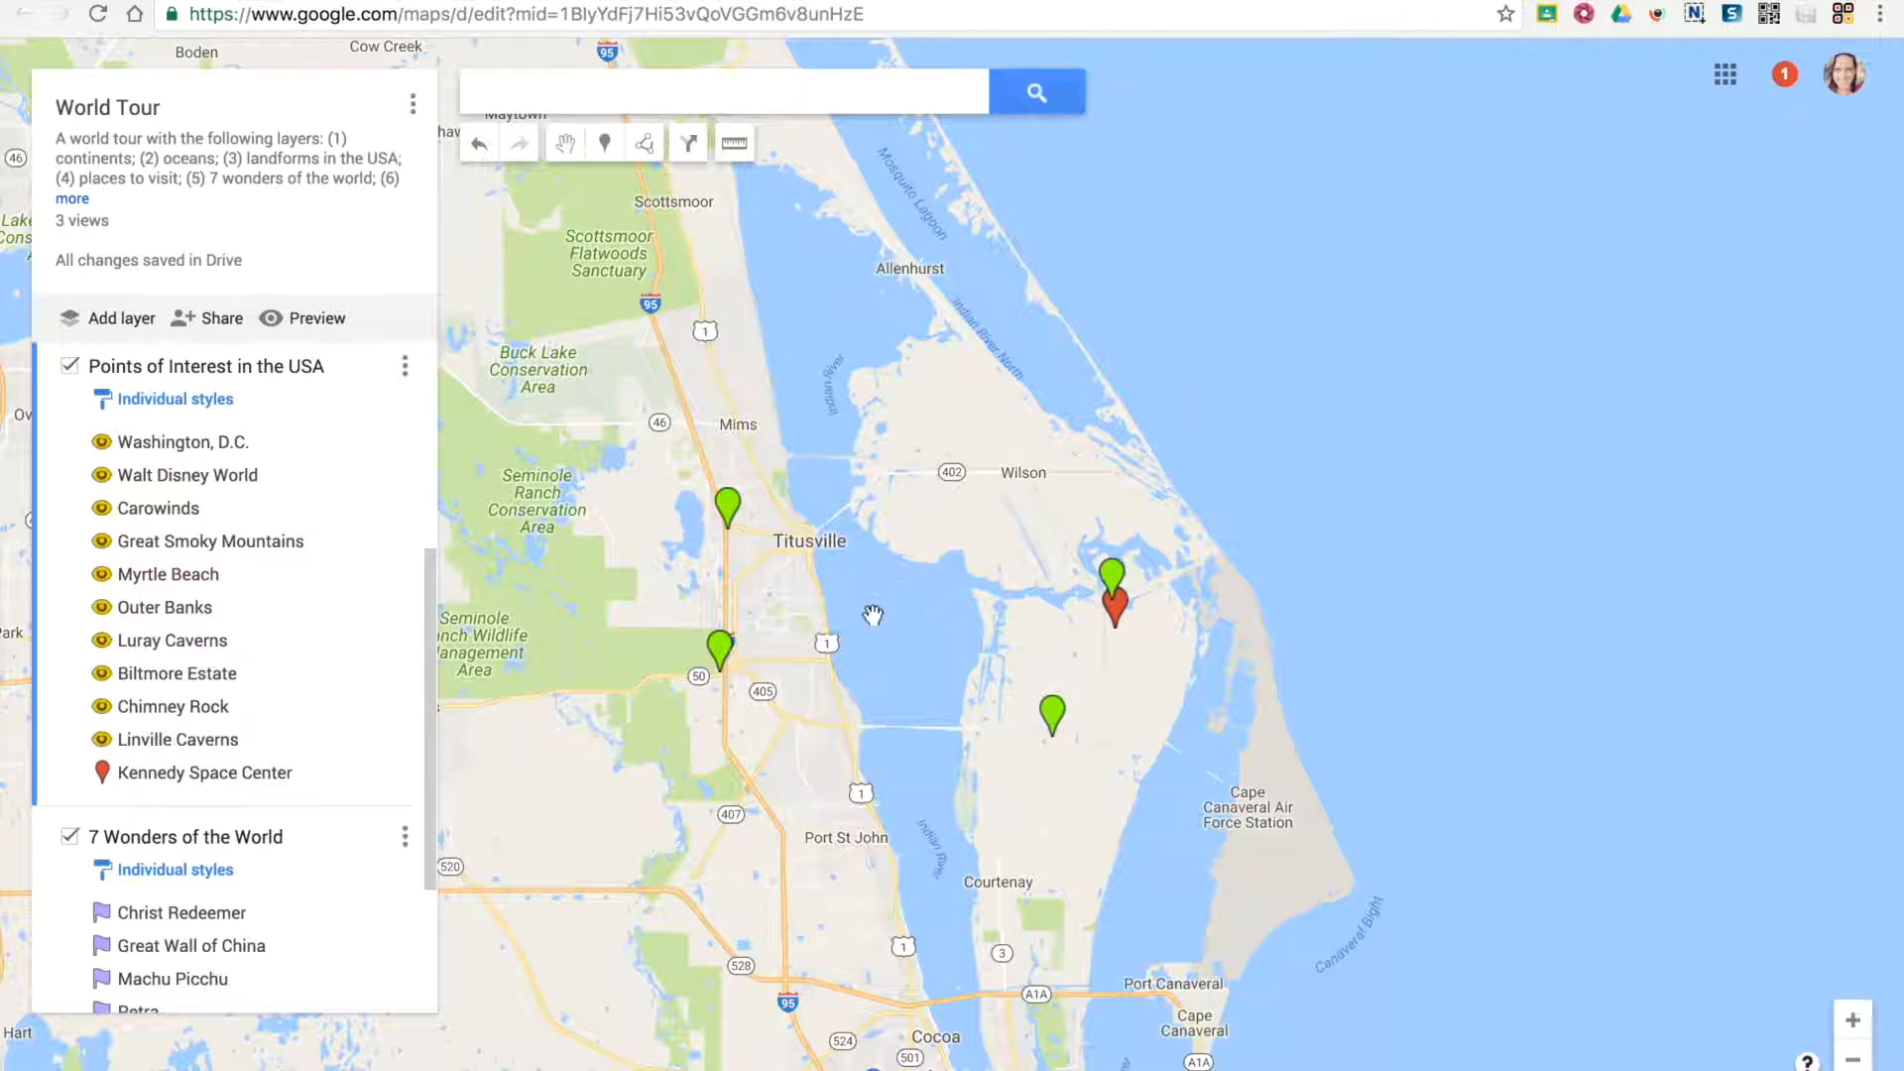
scroll(222, 570, up, 4)
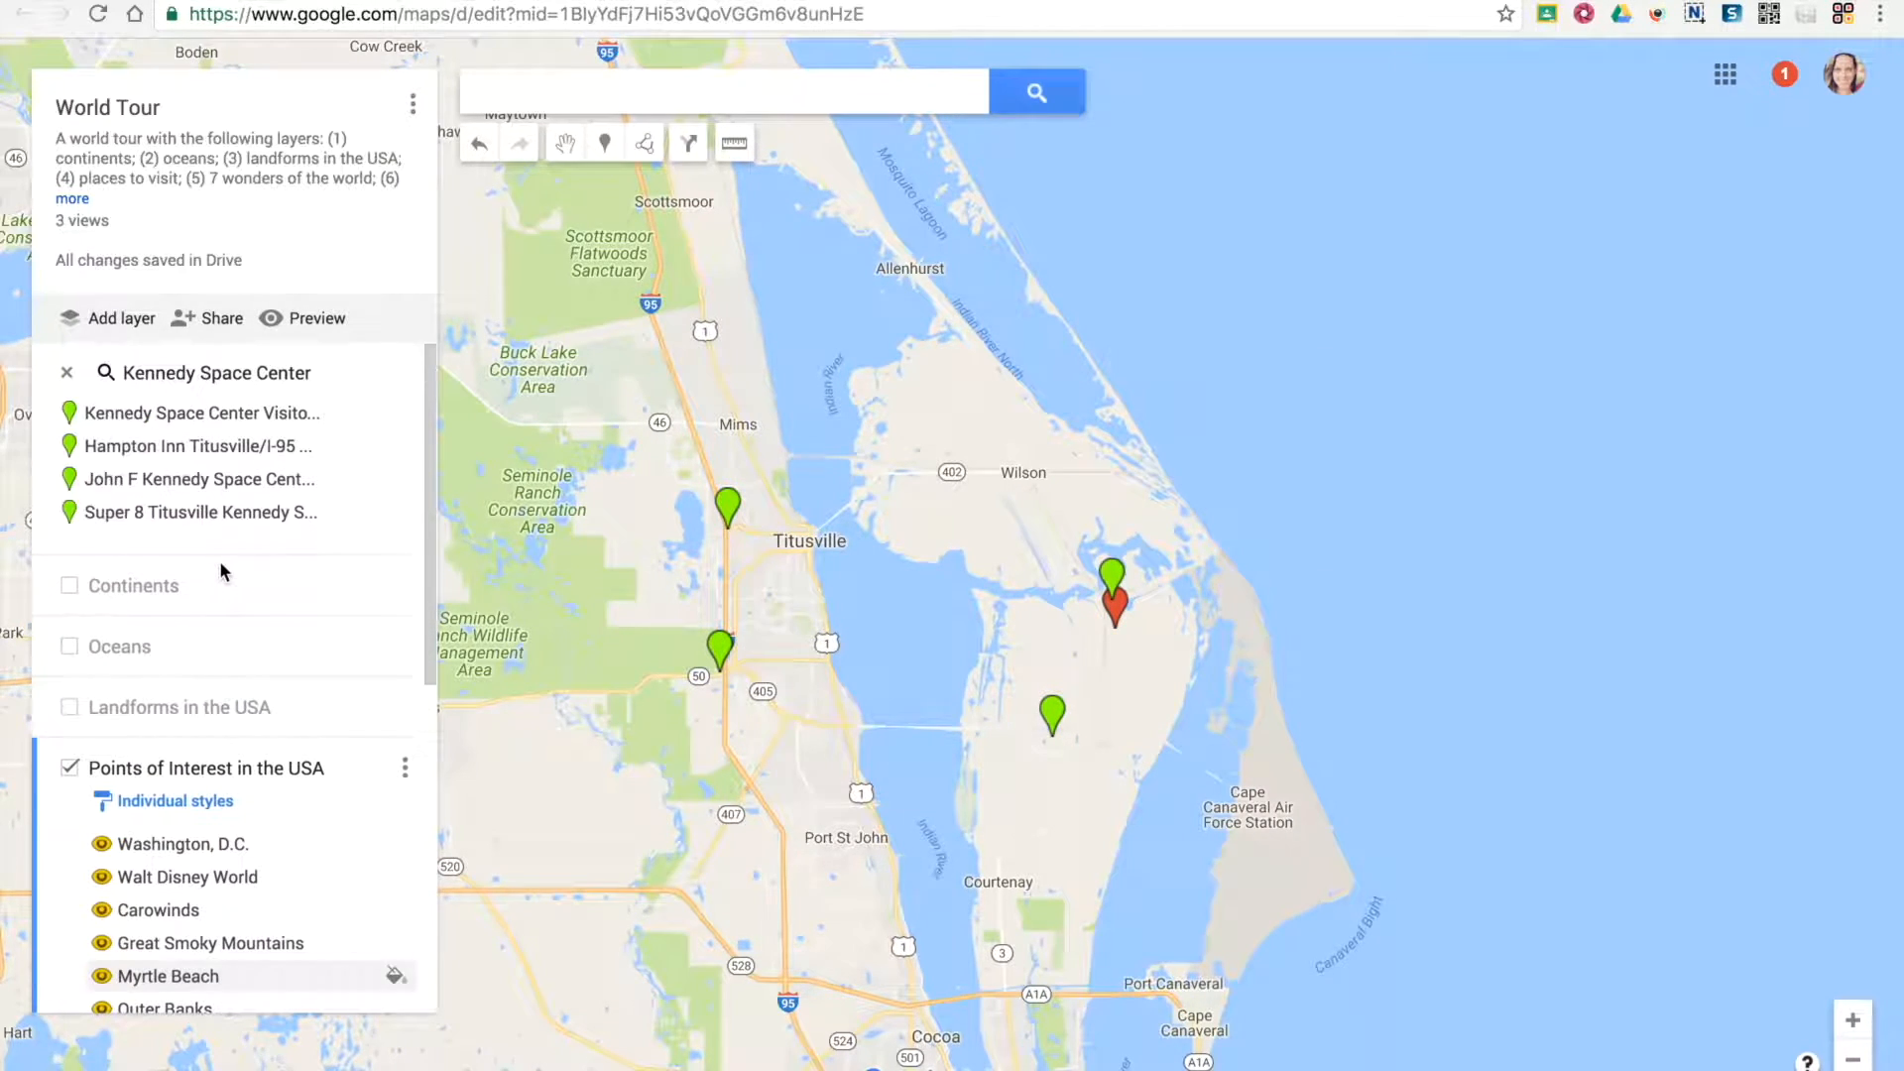
click(67, 376)
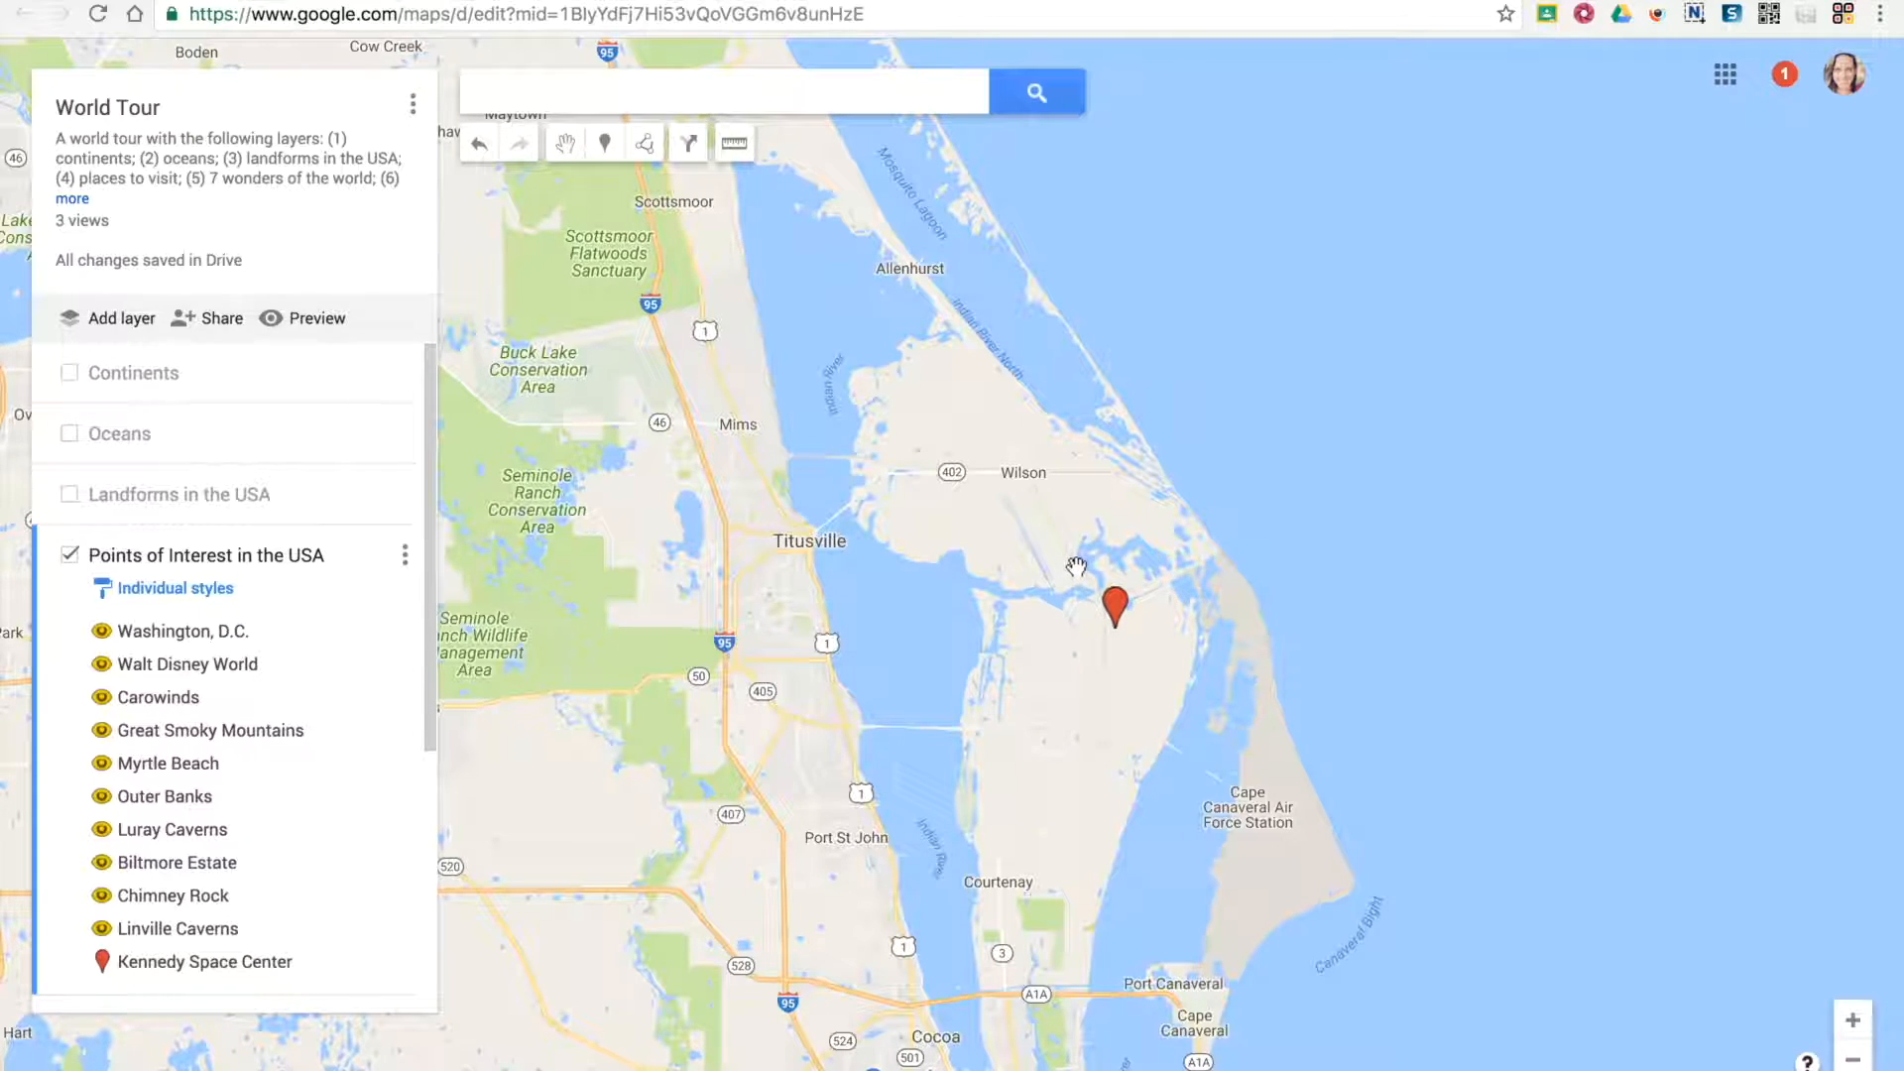
Try directions to the Kennedy Space Center marker, delete the marker, and undo the changes
drag(693, 667, 1031, 510)
click(1852, 1059)
click(1853, 1061)
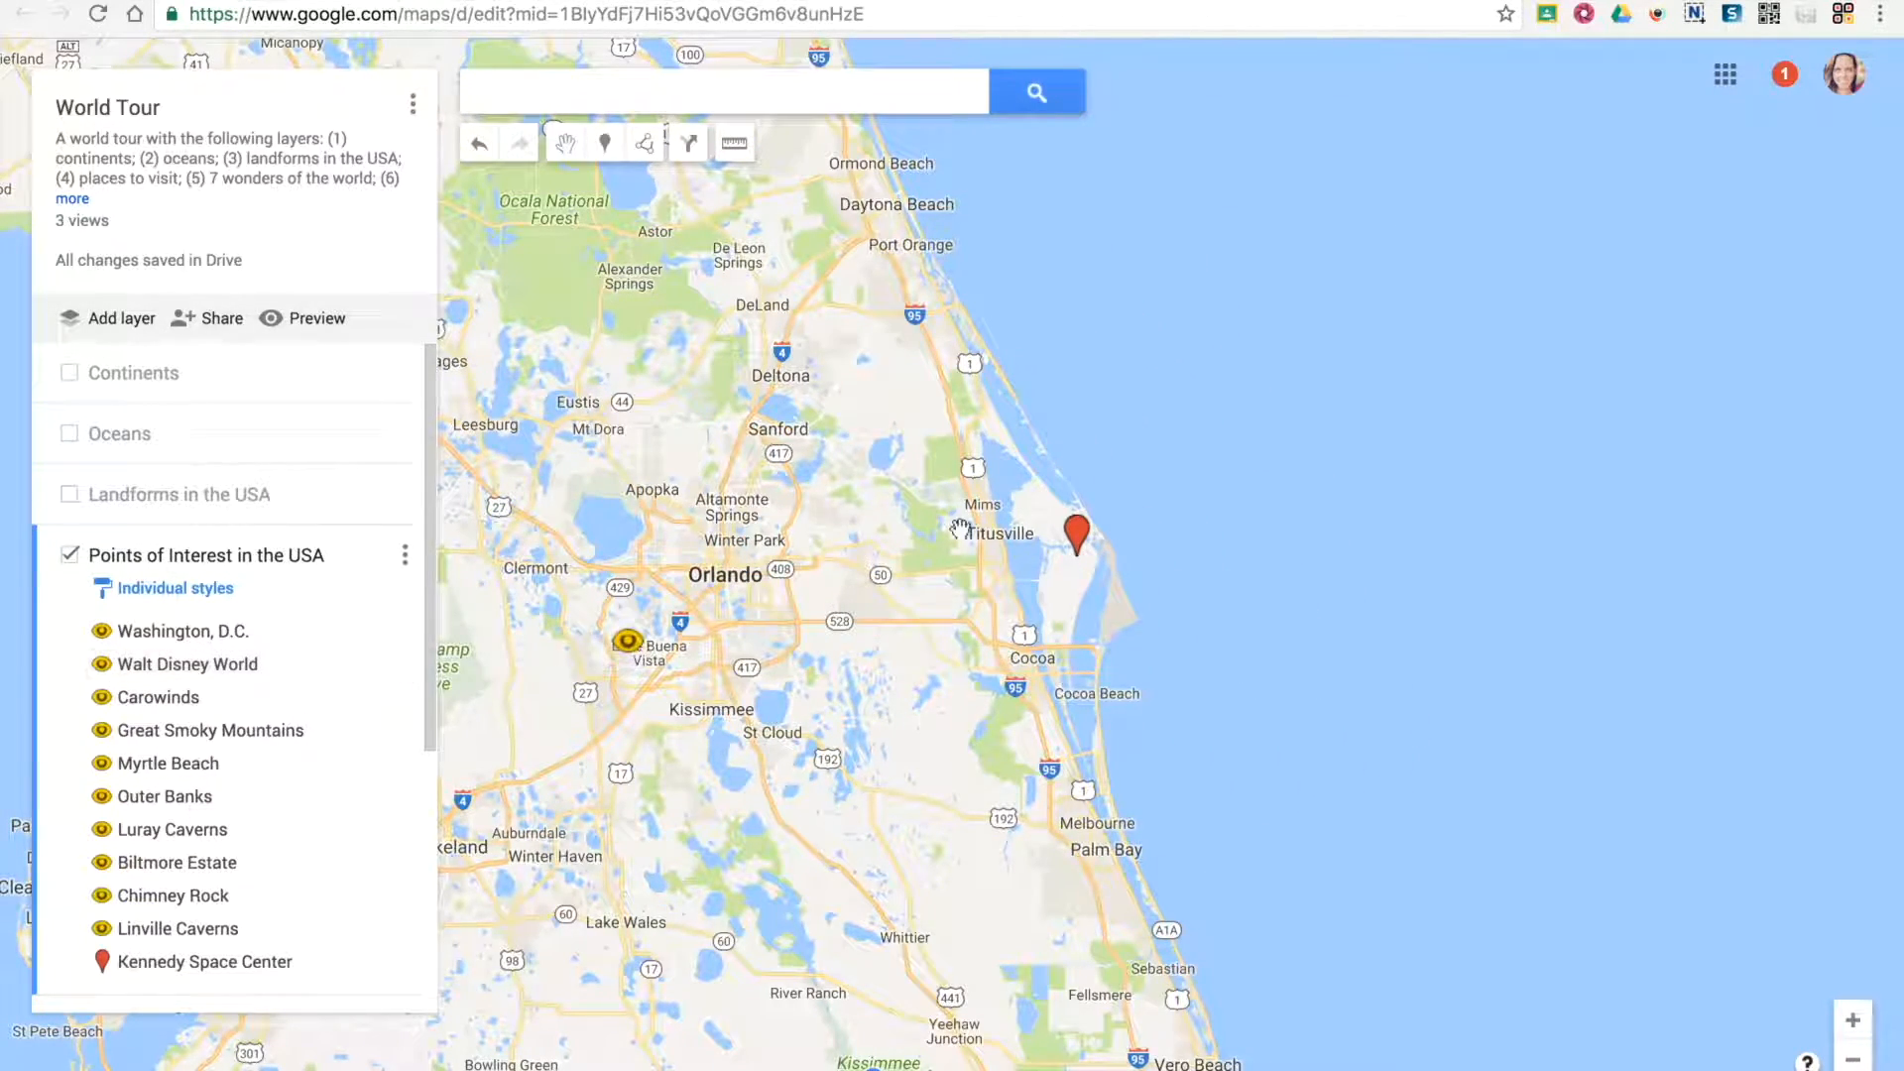
click(1077, 539)
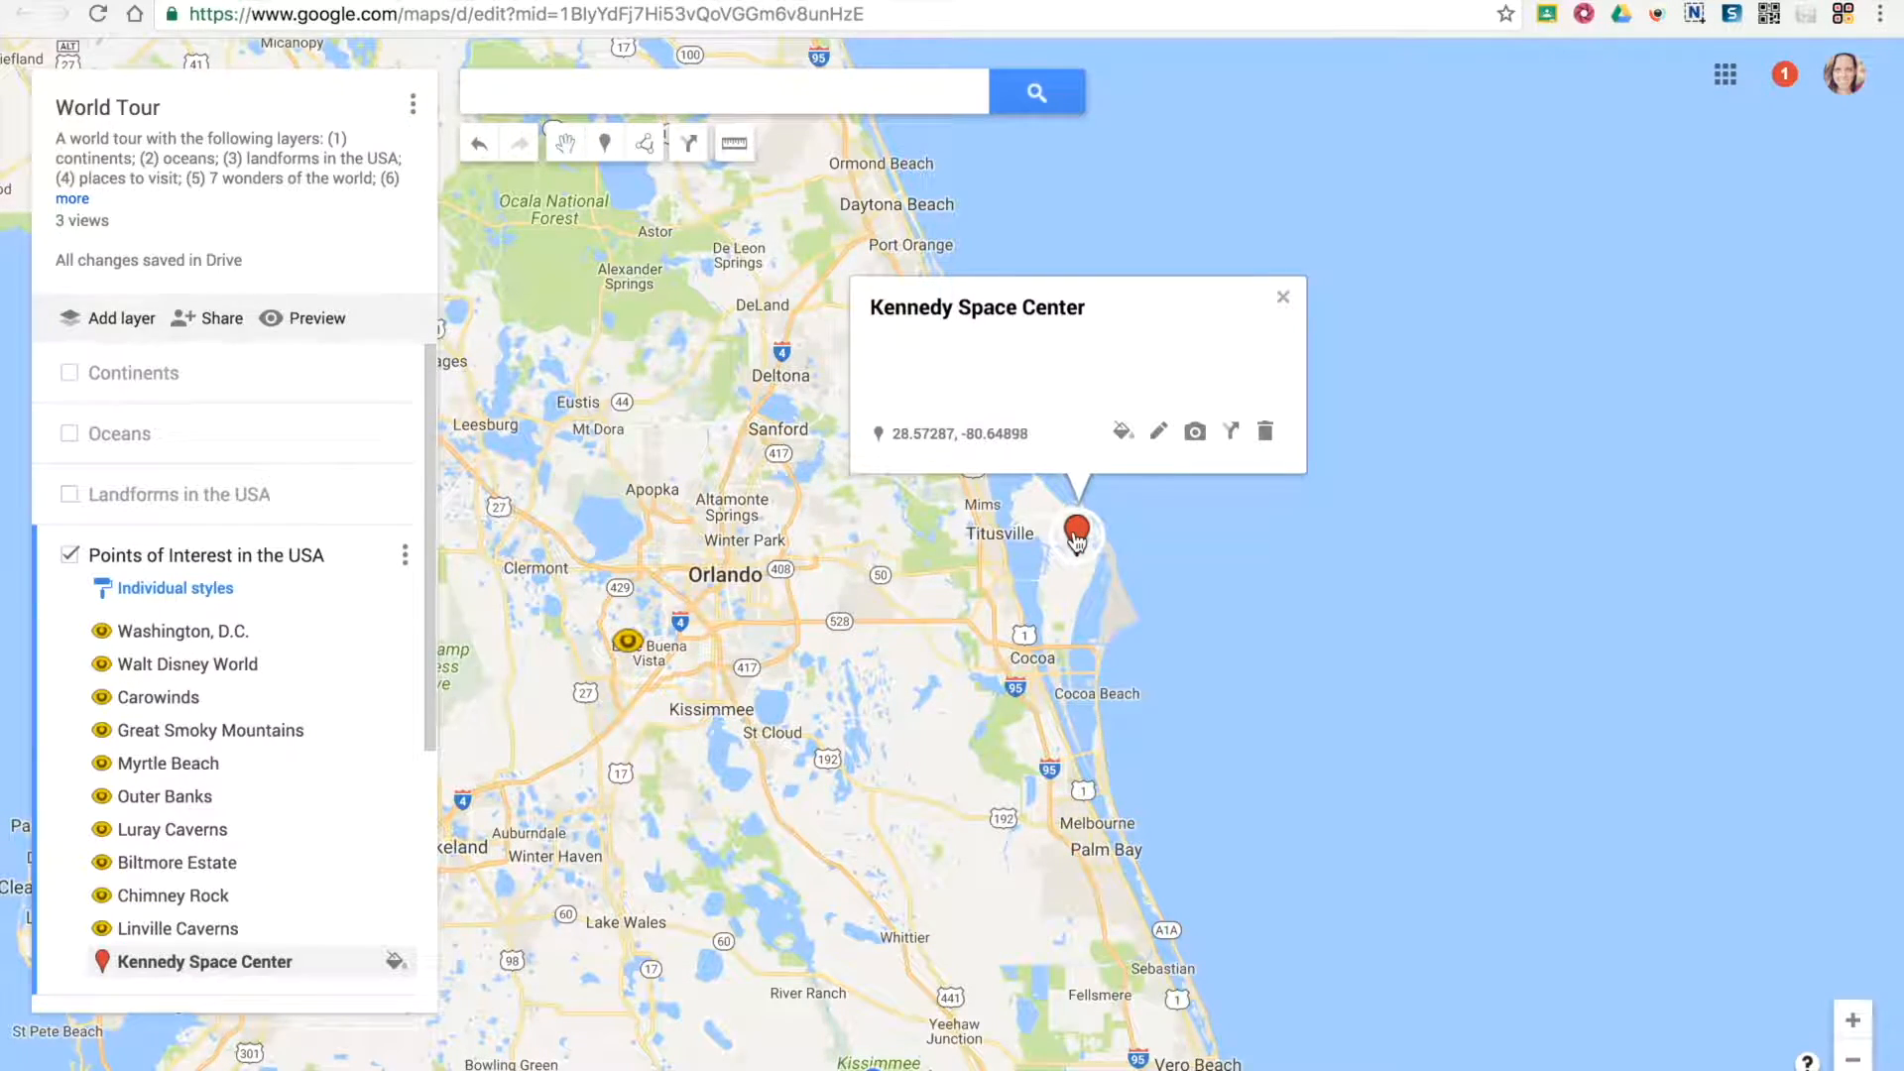
click(1233, 433)
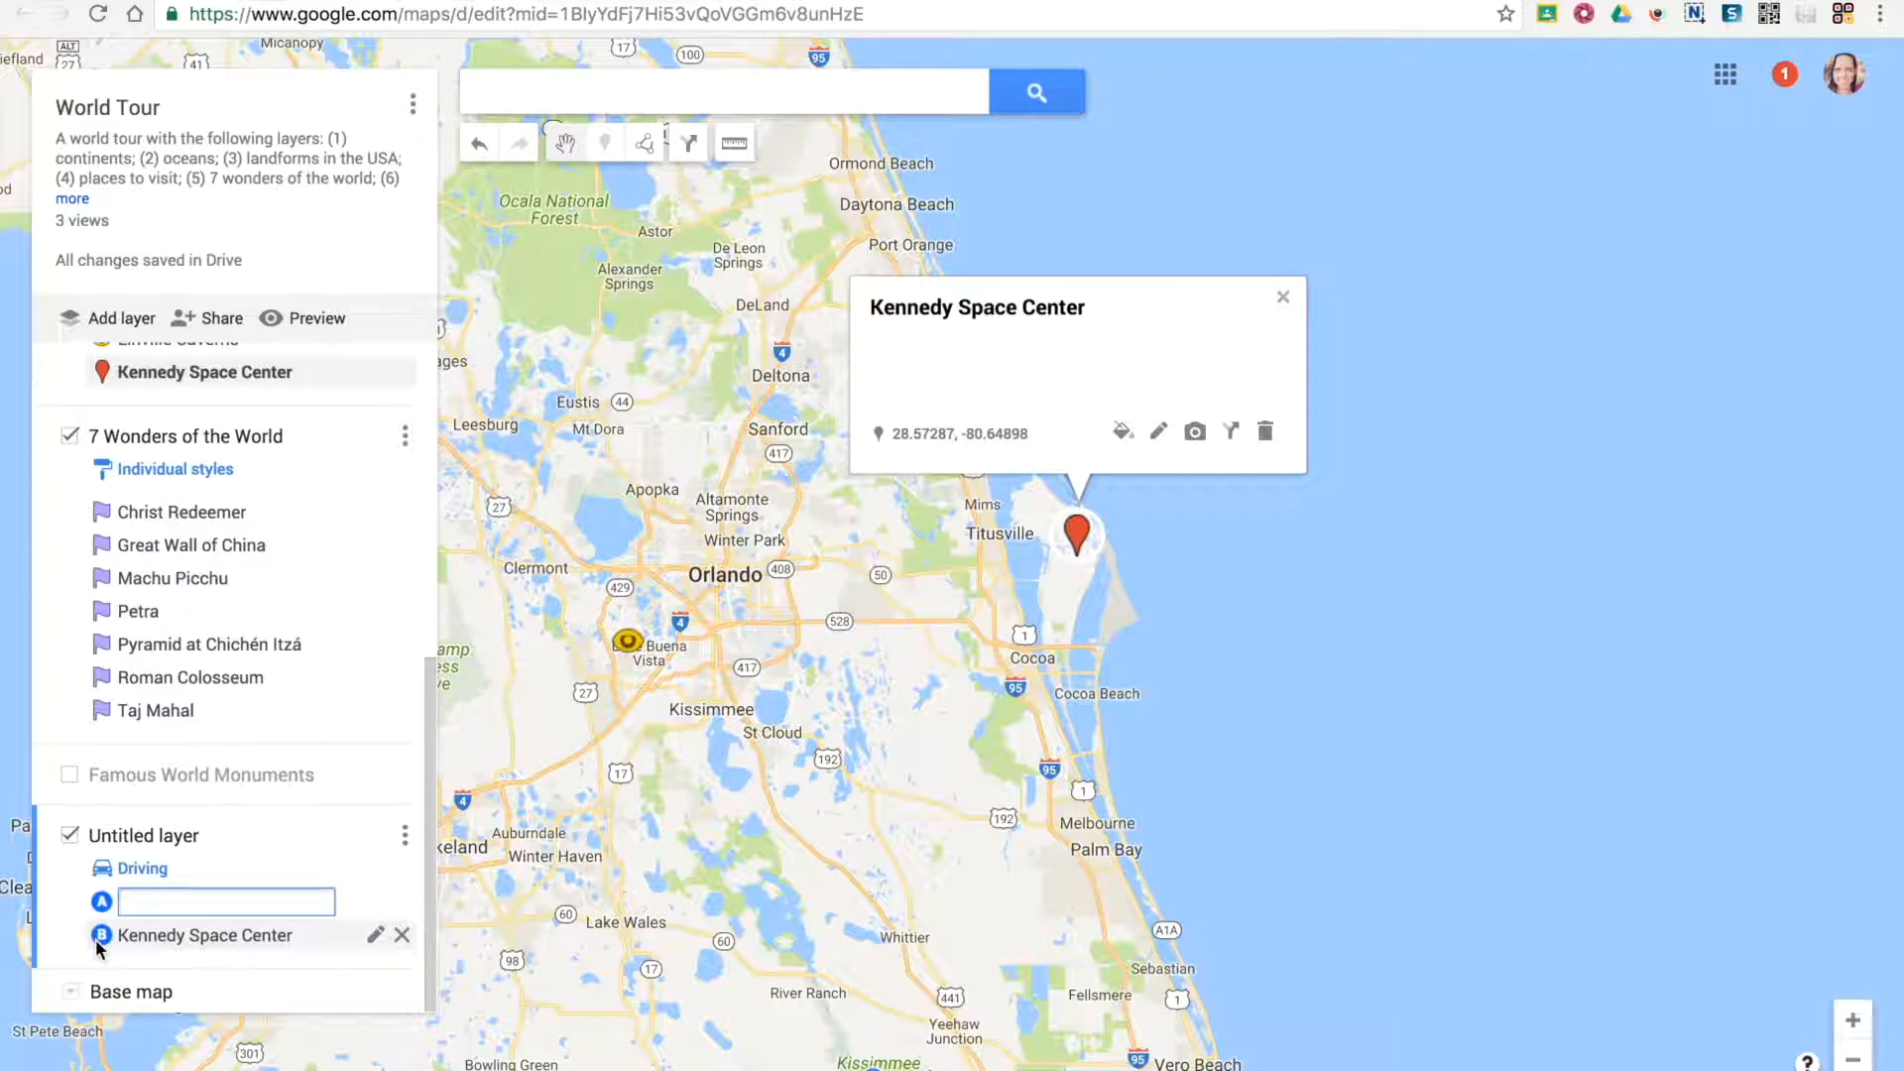
click(1264, 431)
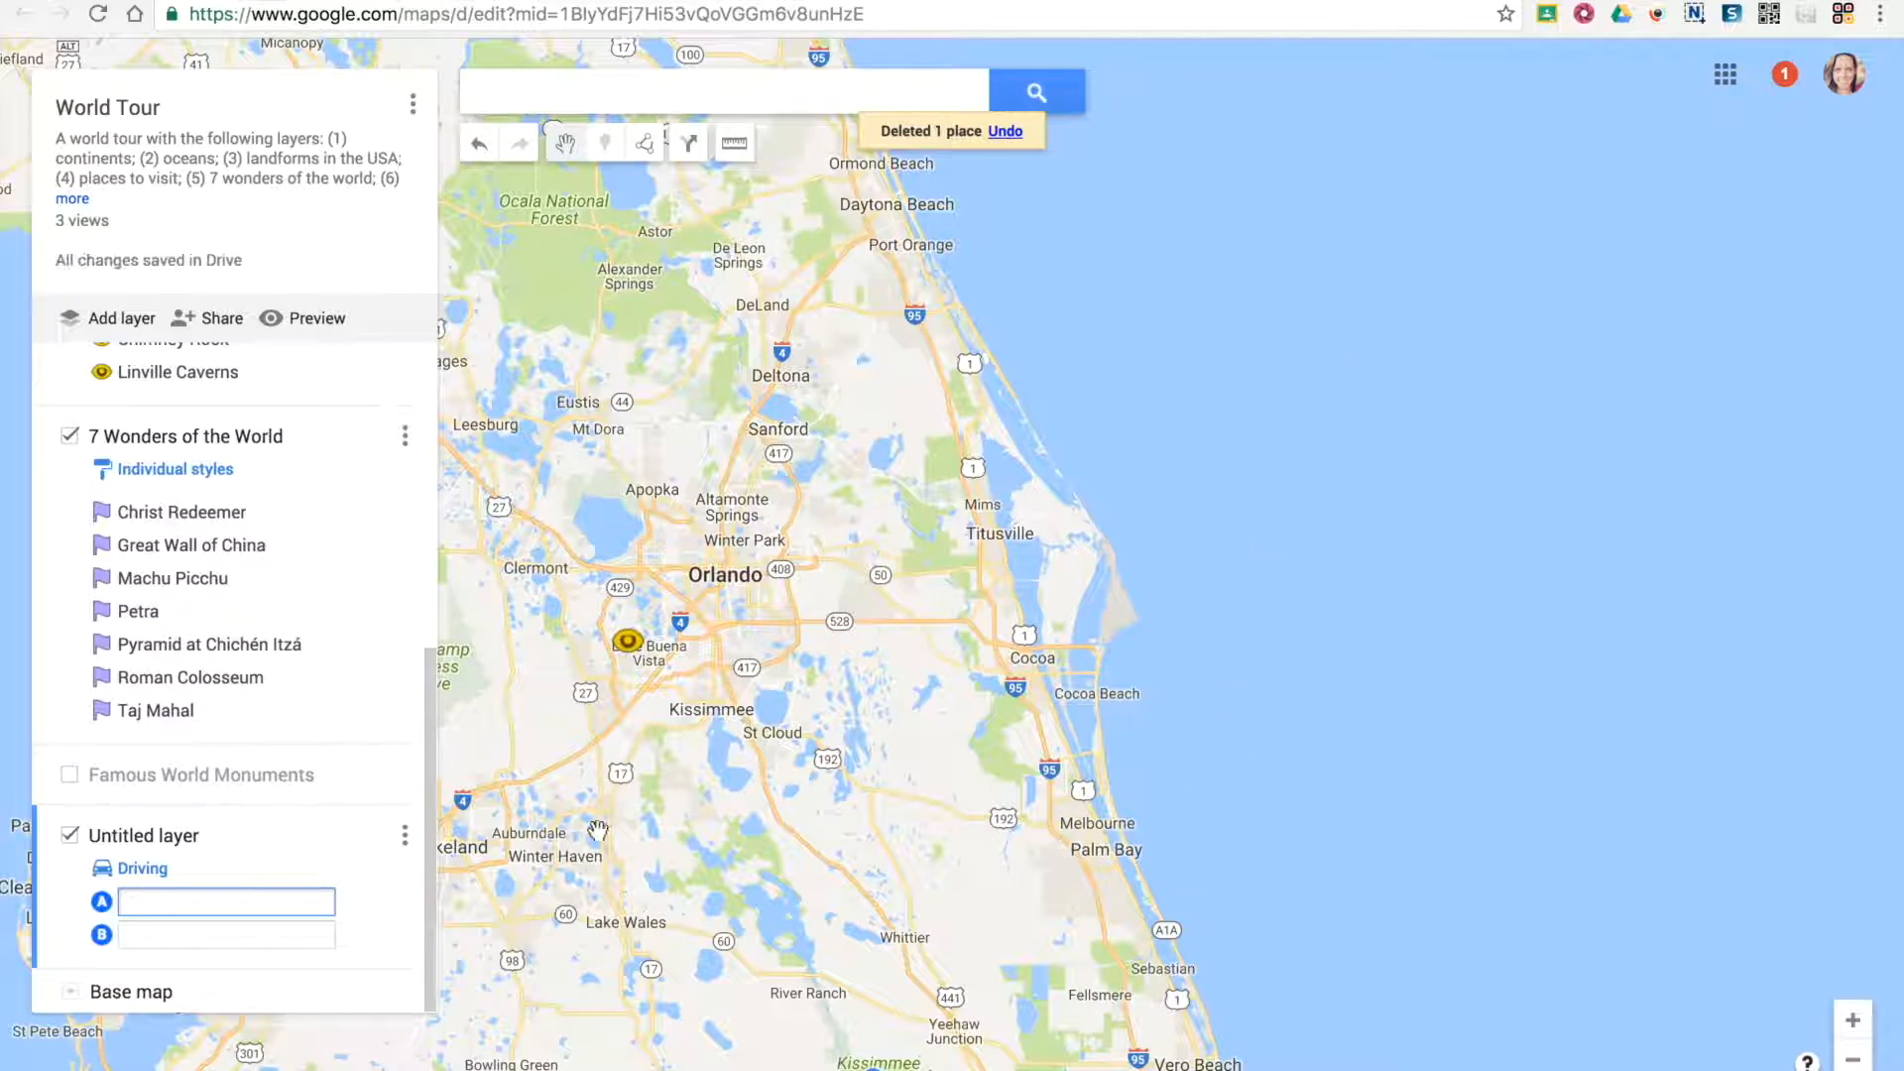
key(ctrl+z)
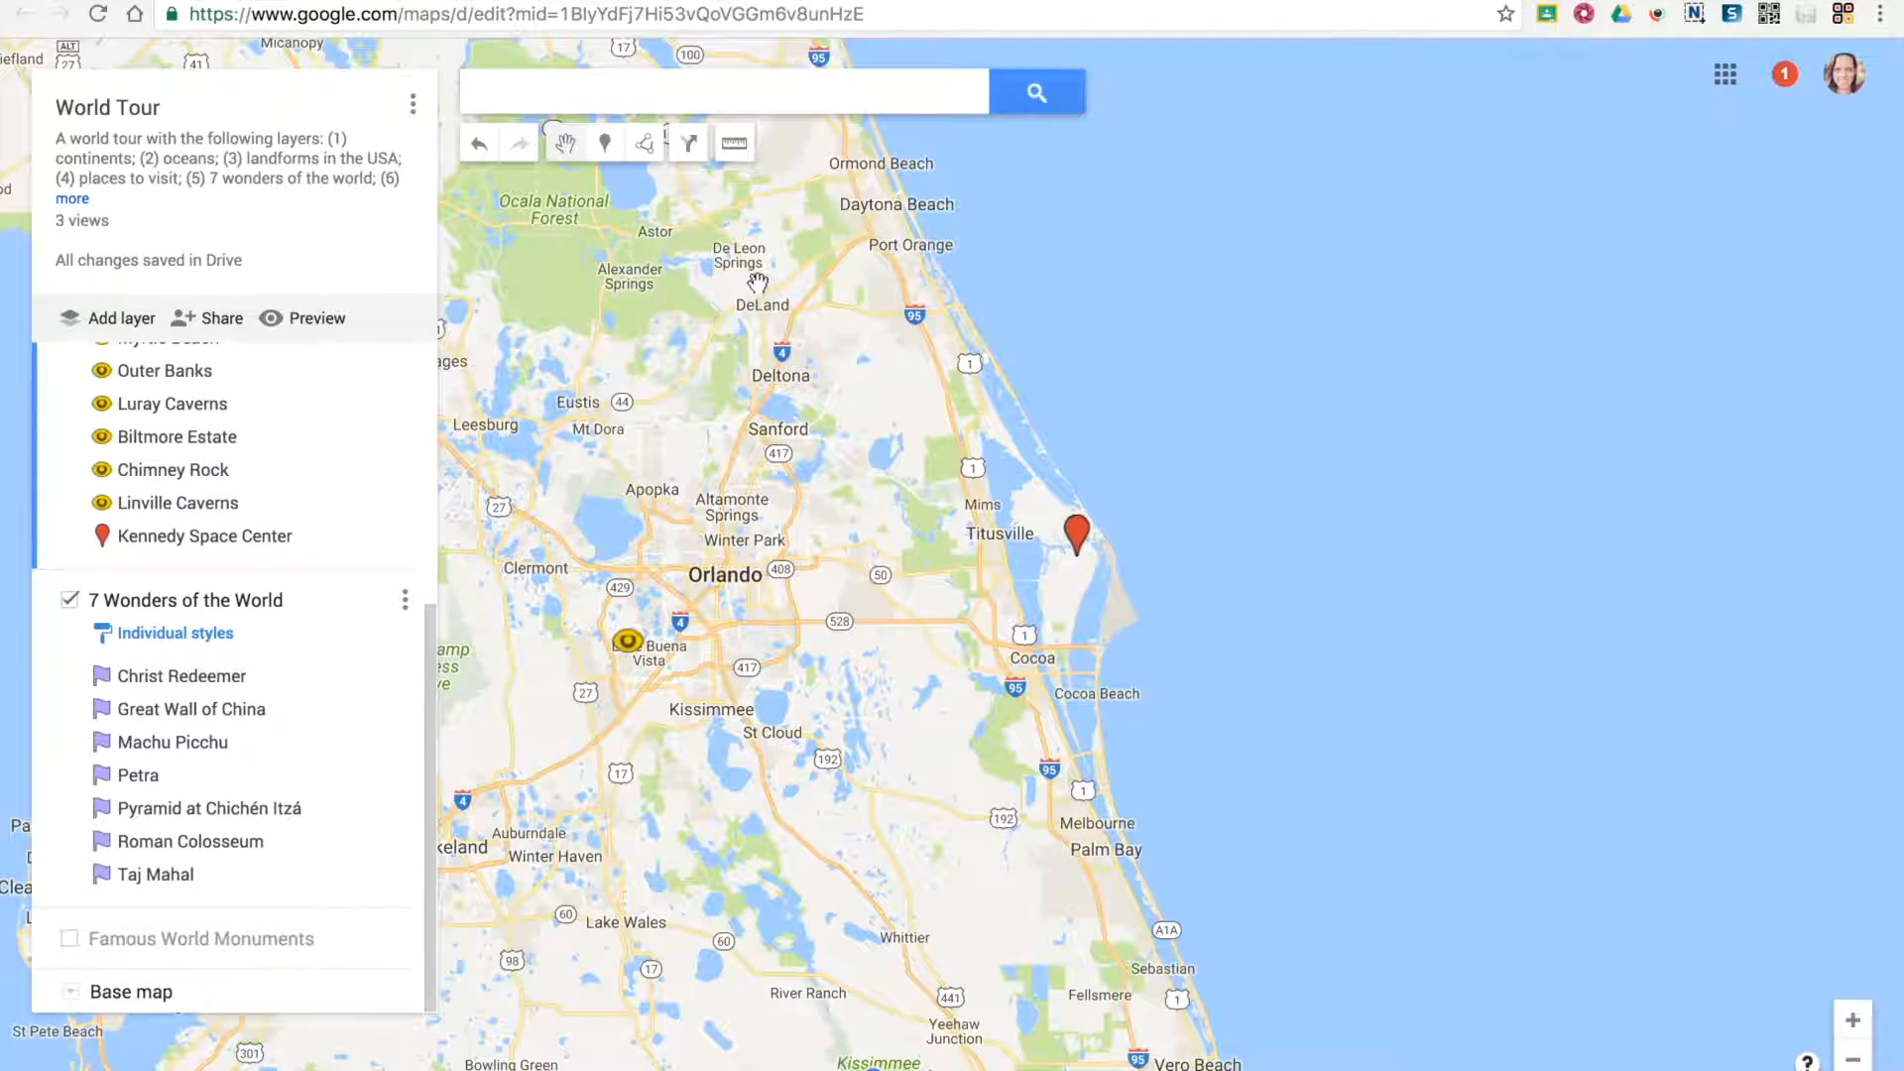
Add driving directions from the Walt Disney World marker to the Kennedy Space Center marker
click(688, 145)
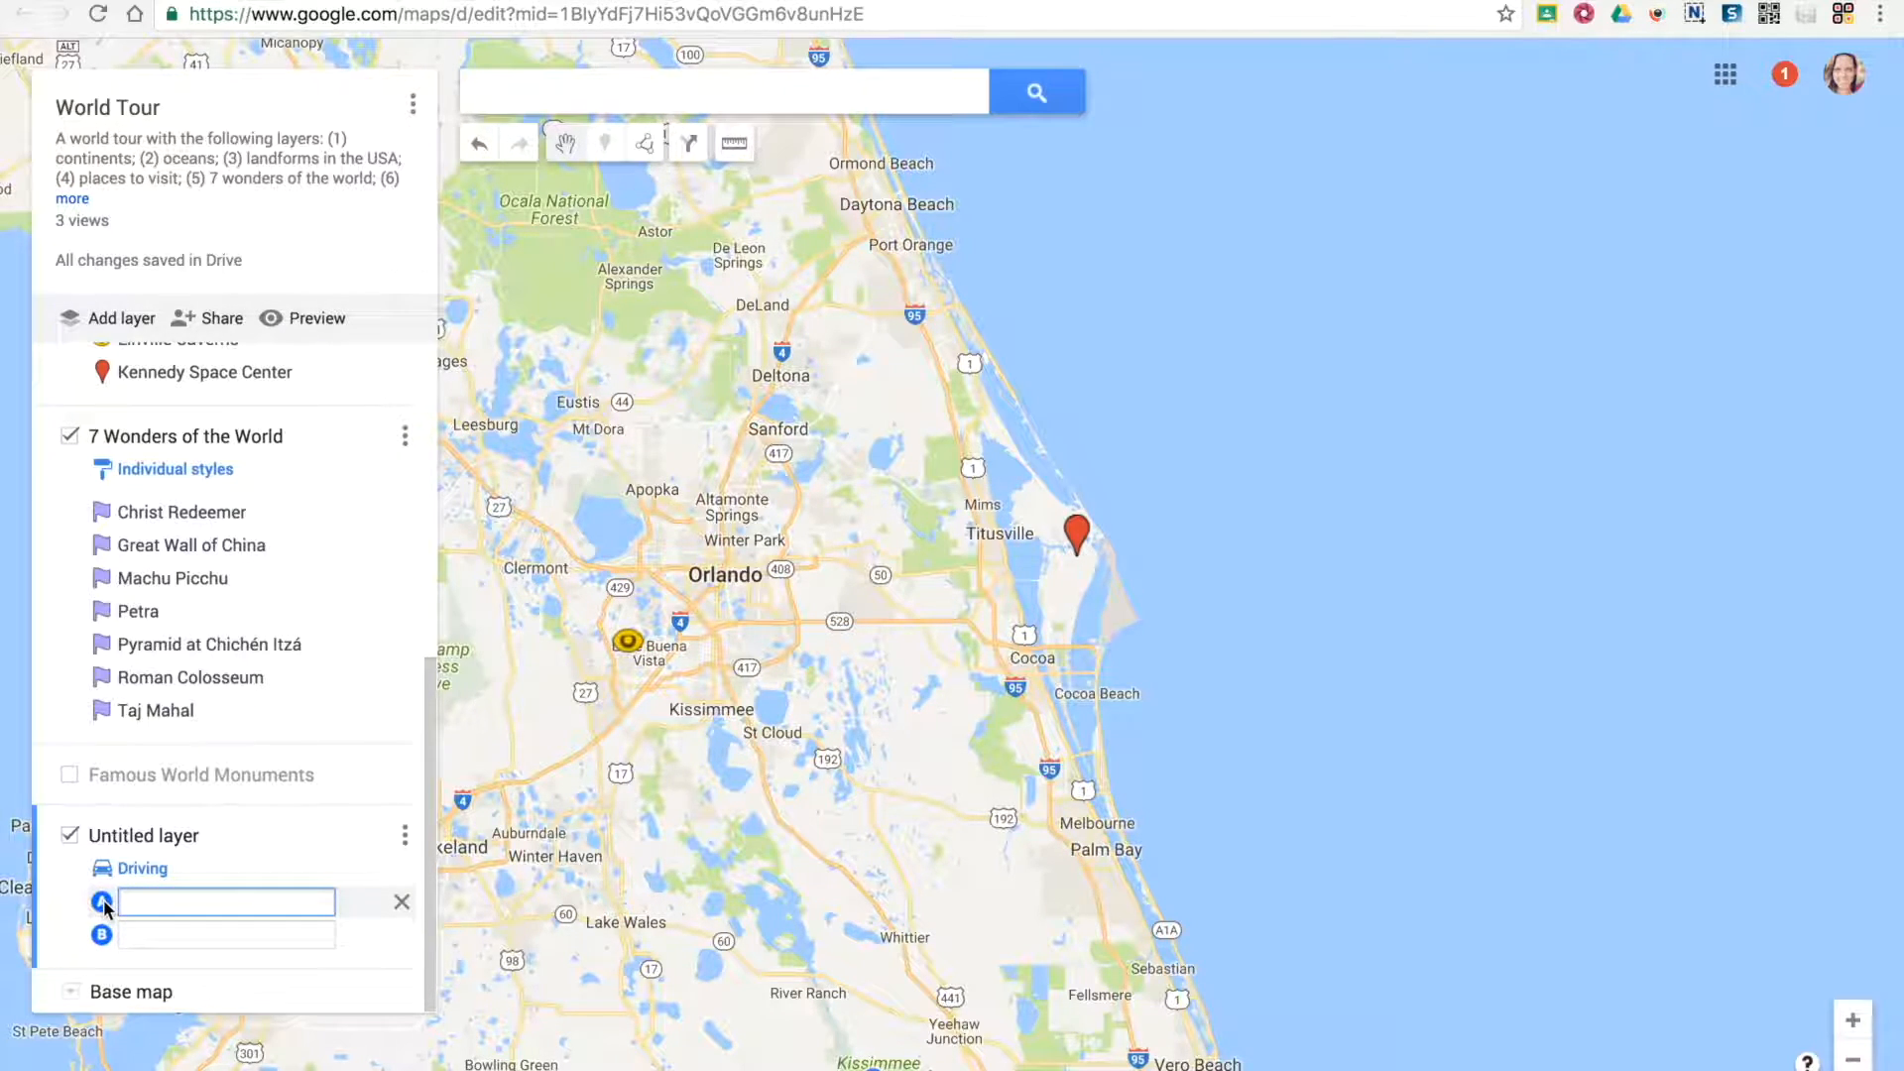
click(635, 656)
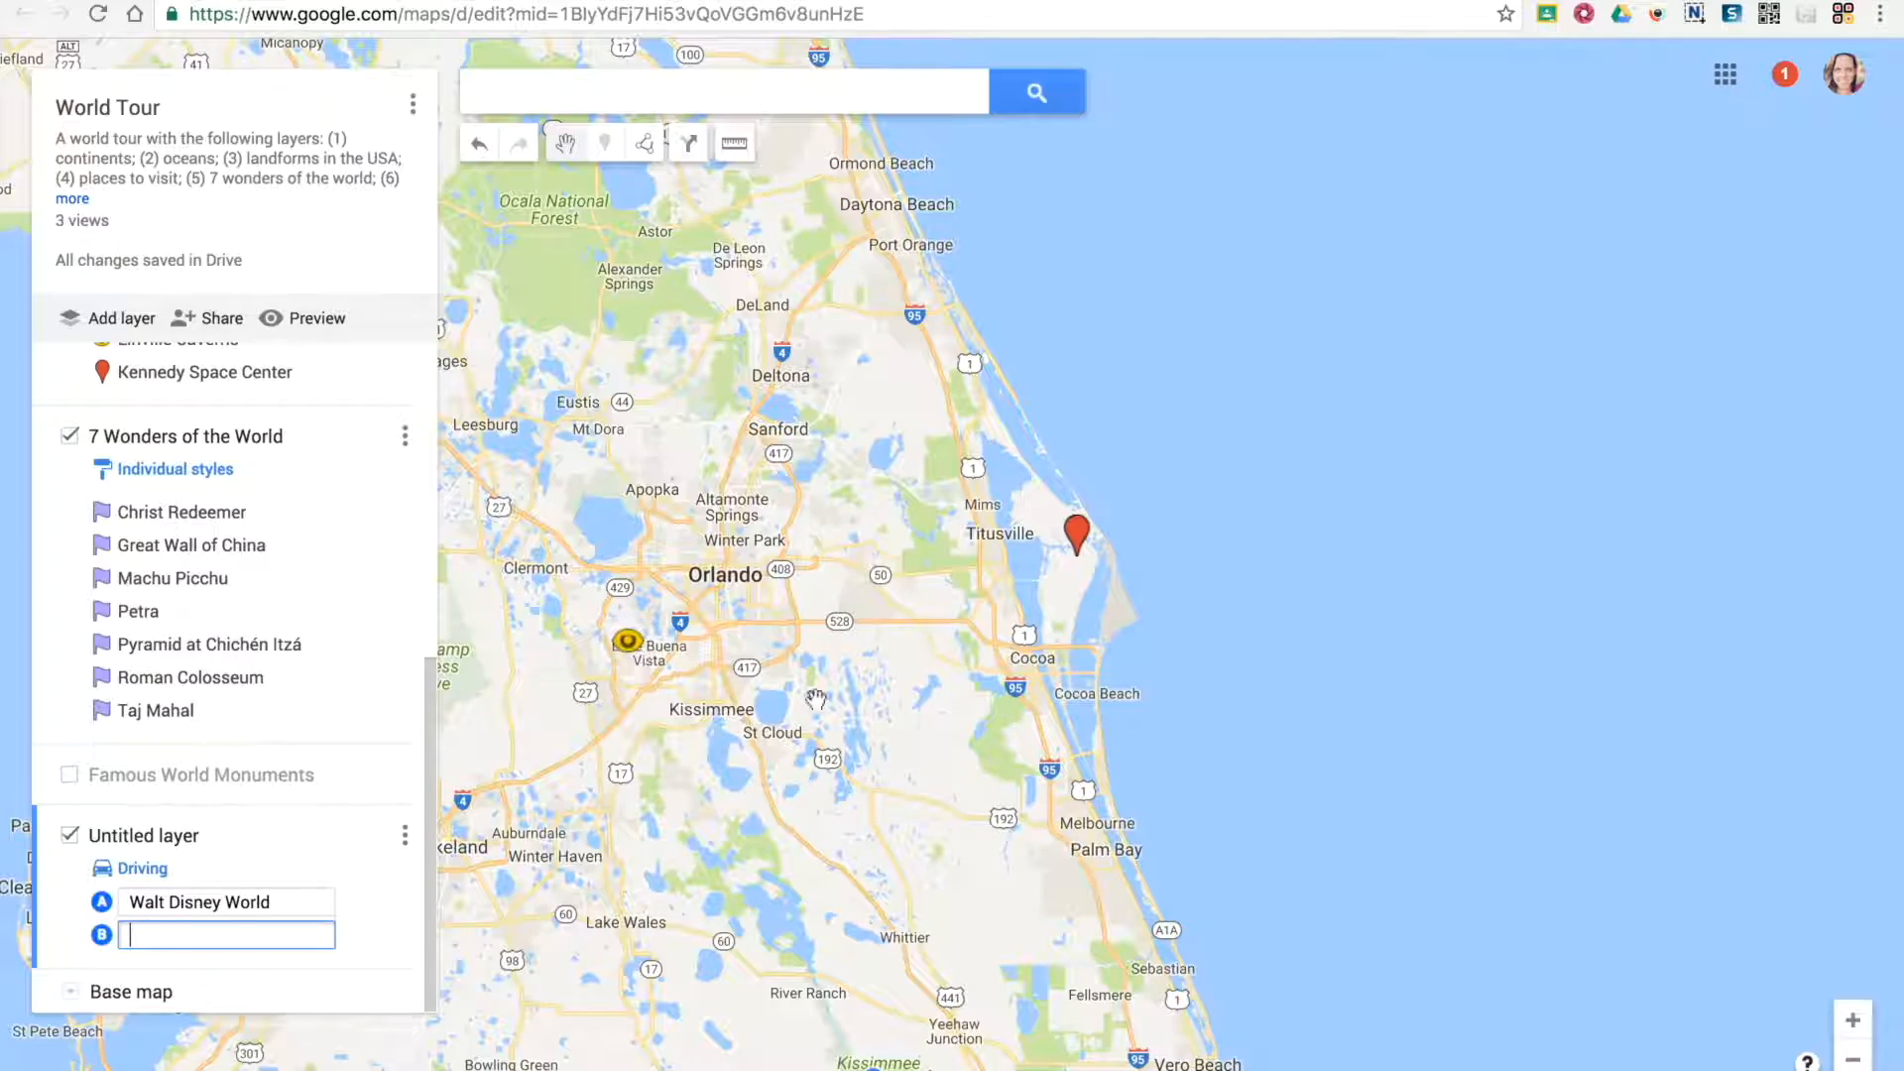
click(1075, 532)
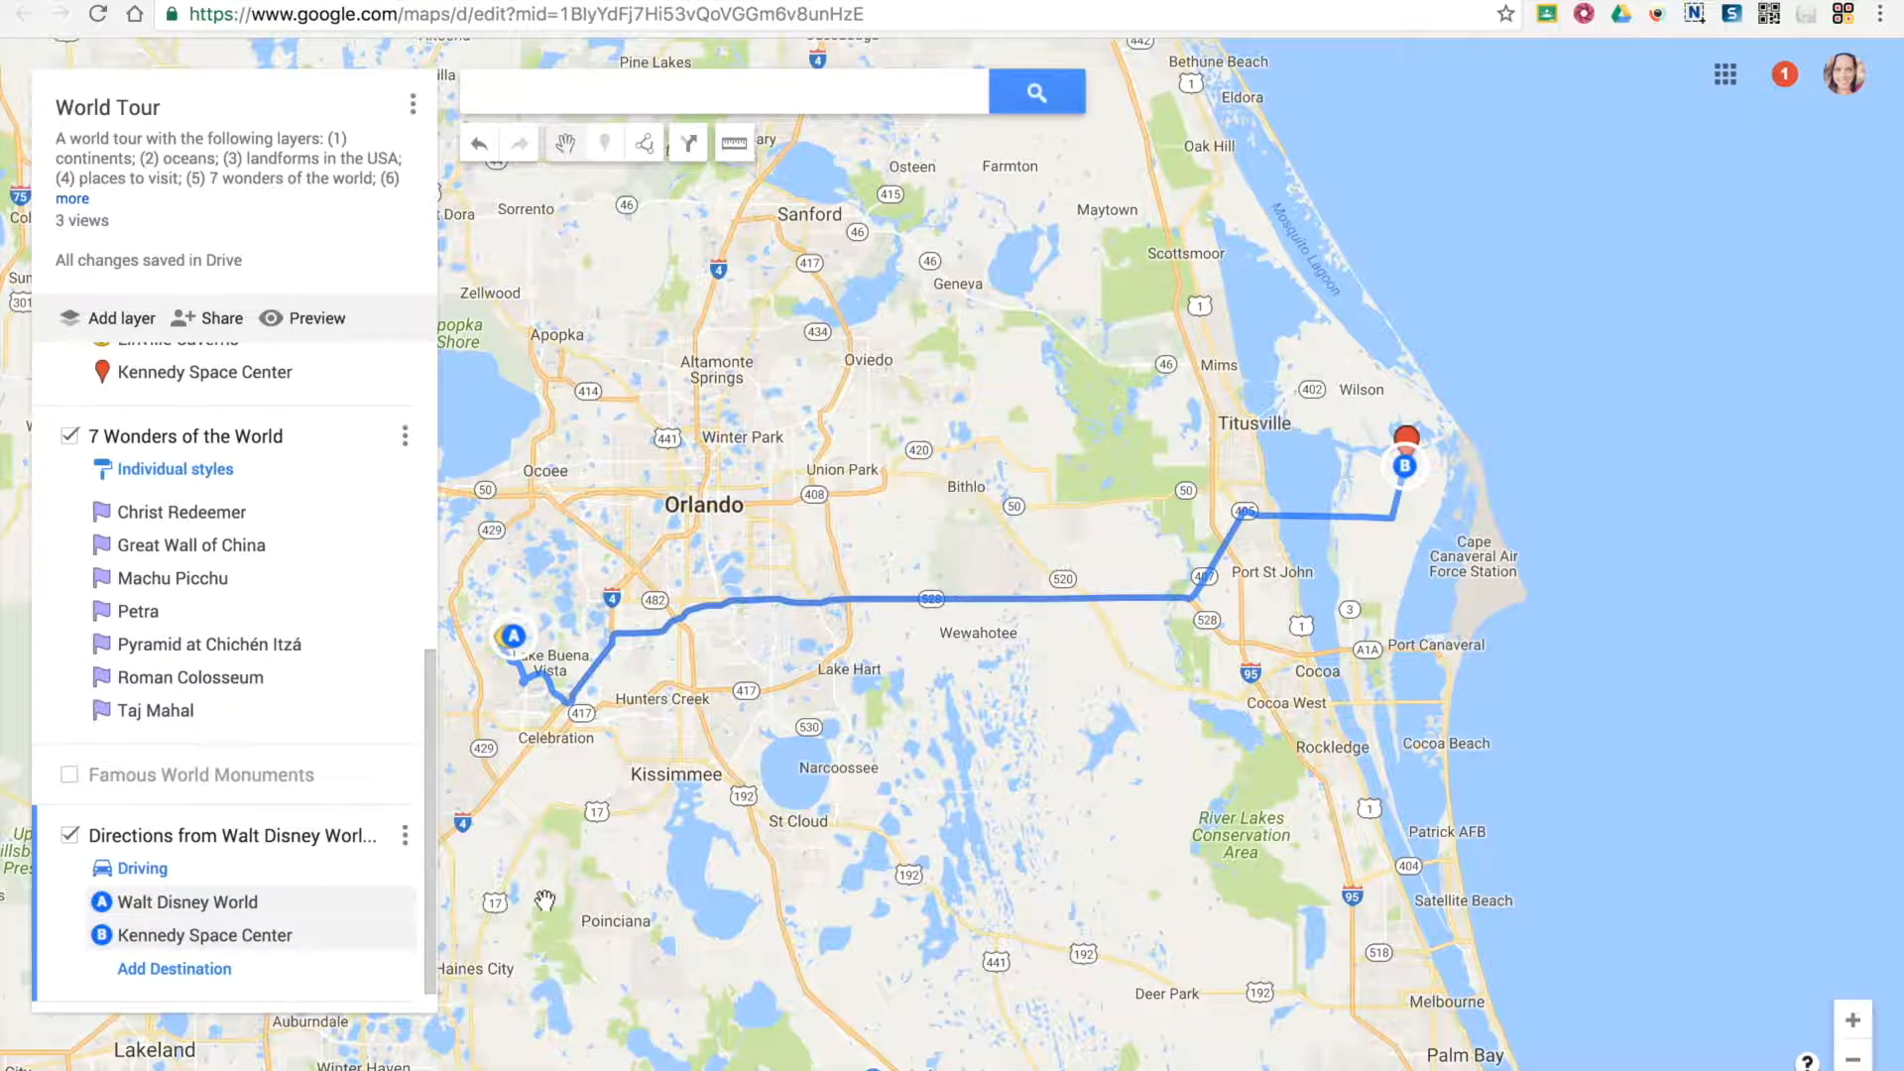
Try the bicycling and walking transportation modes for the route and return it to driving
click(134, 868)
click(218, 883)
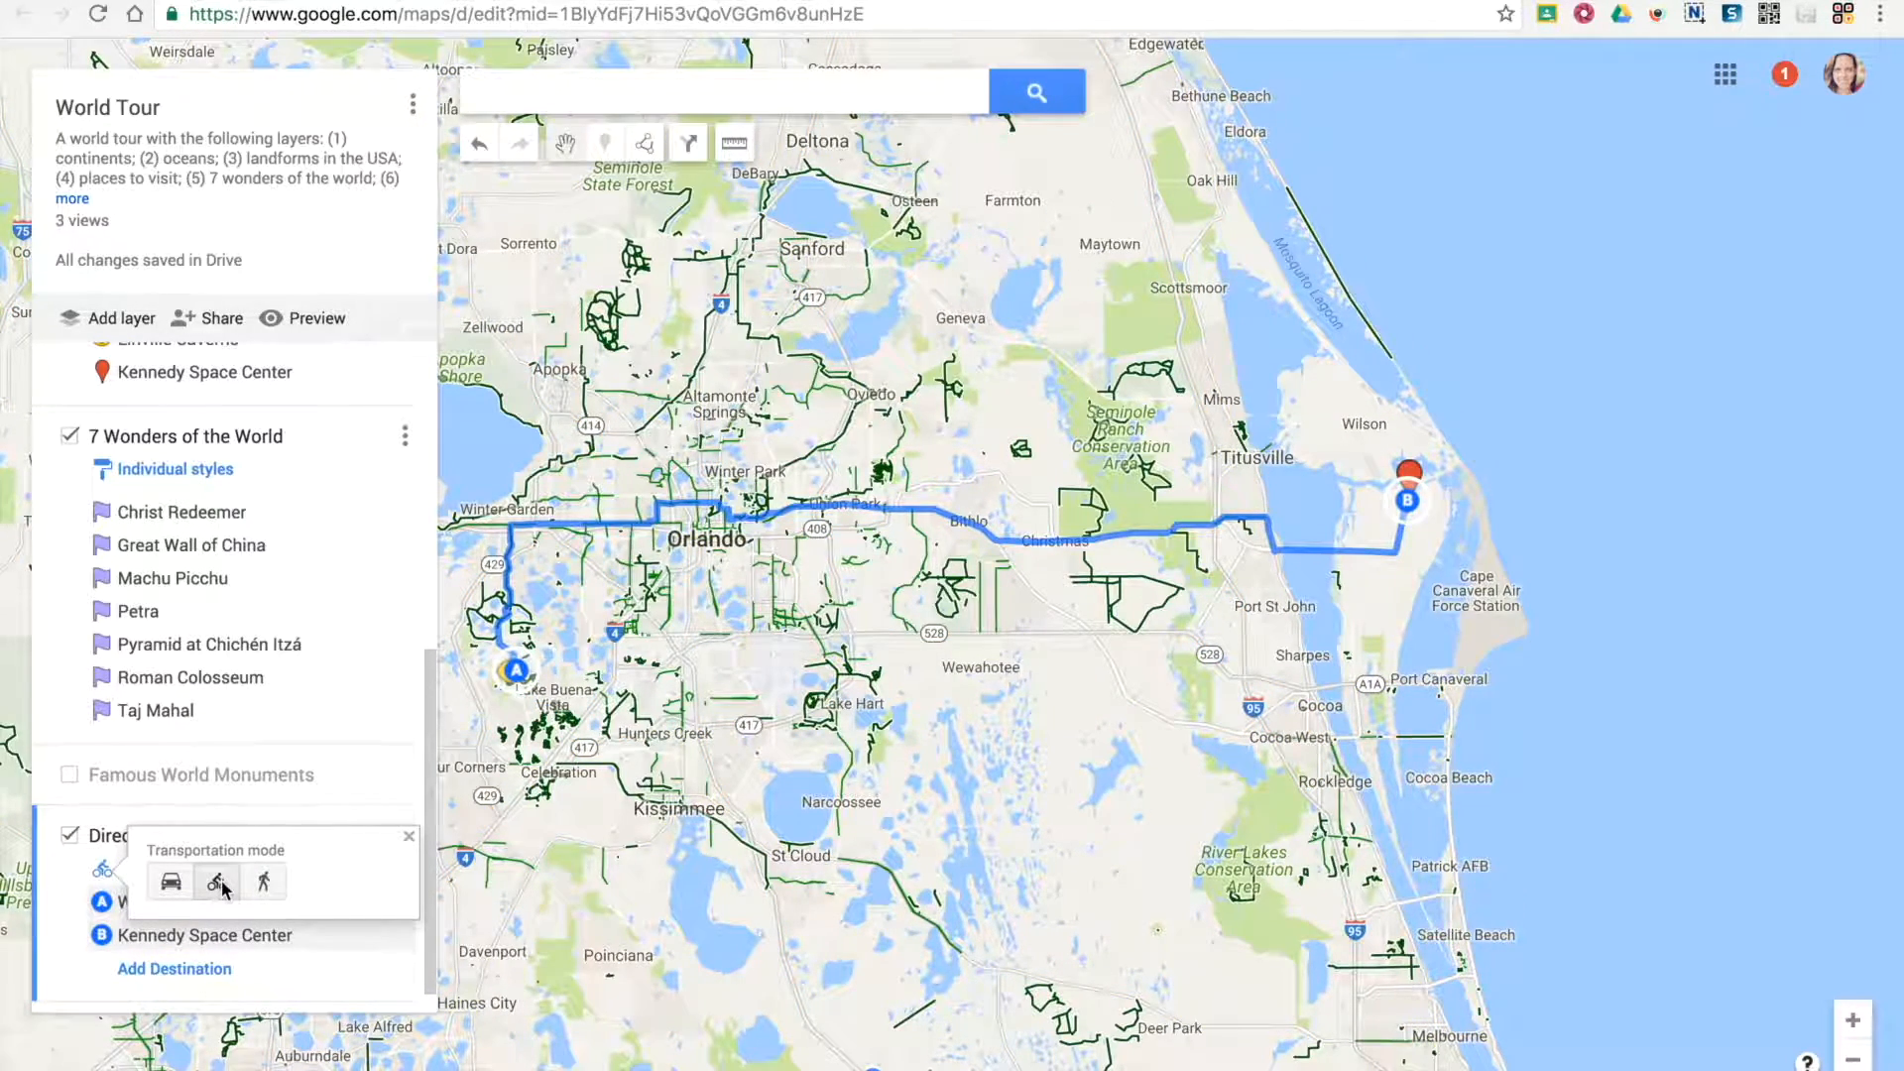
click(264, 882)
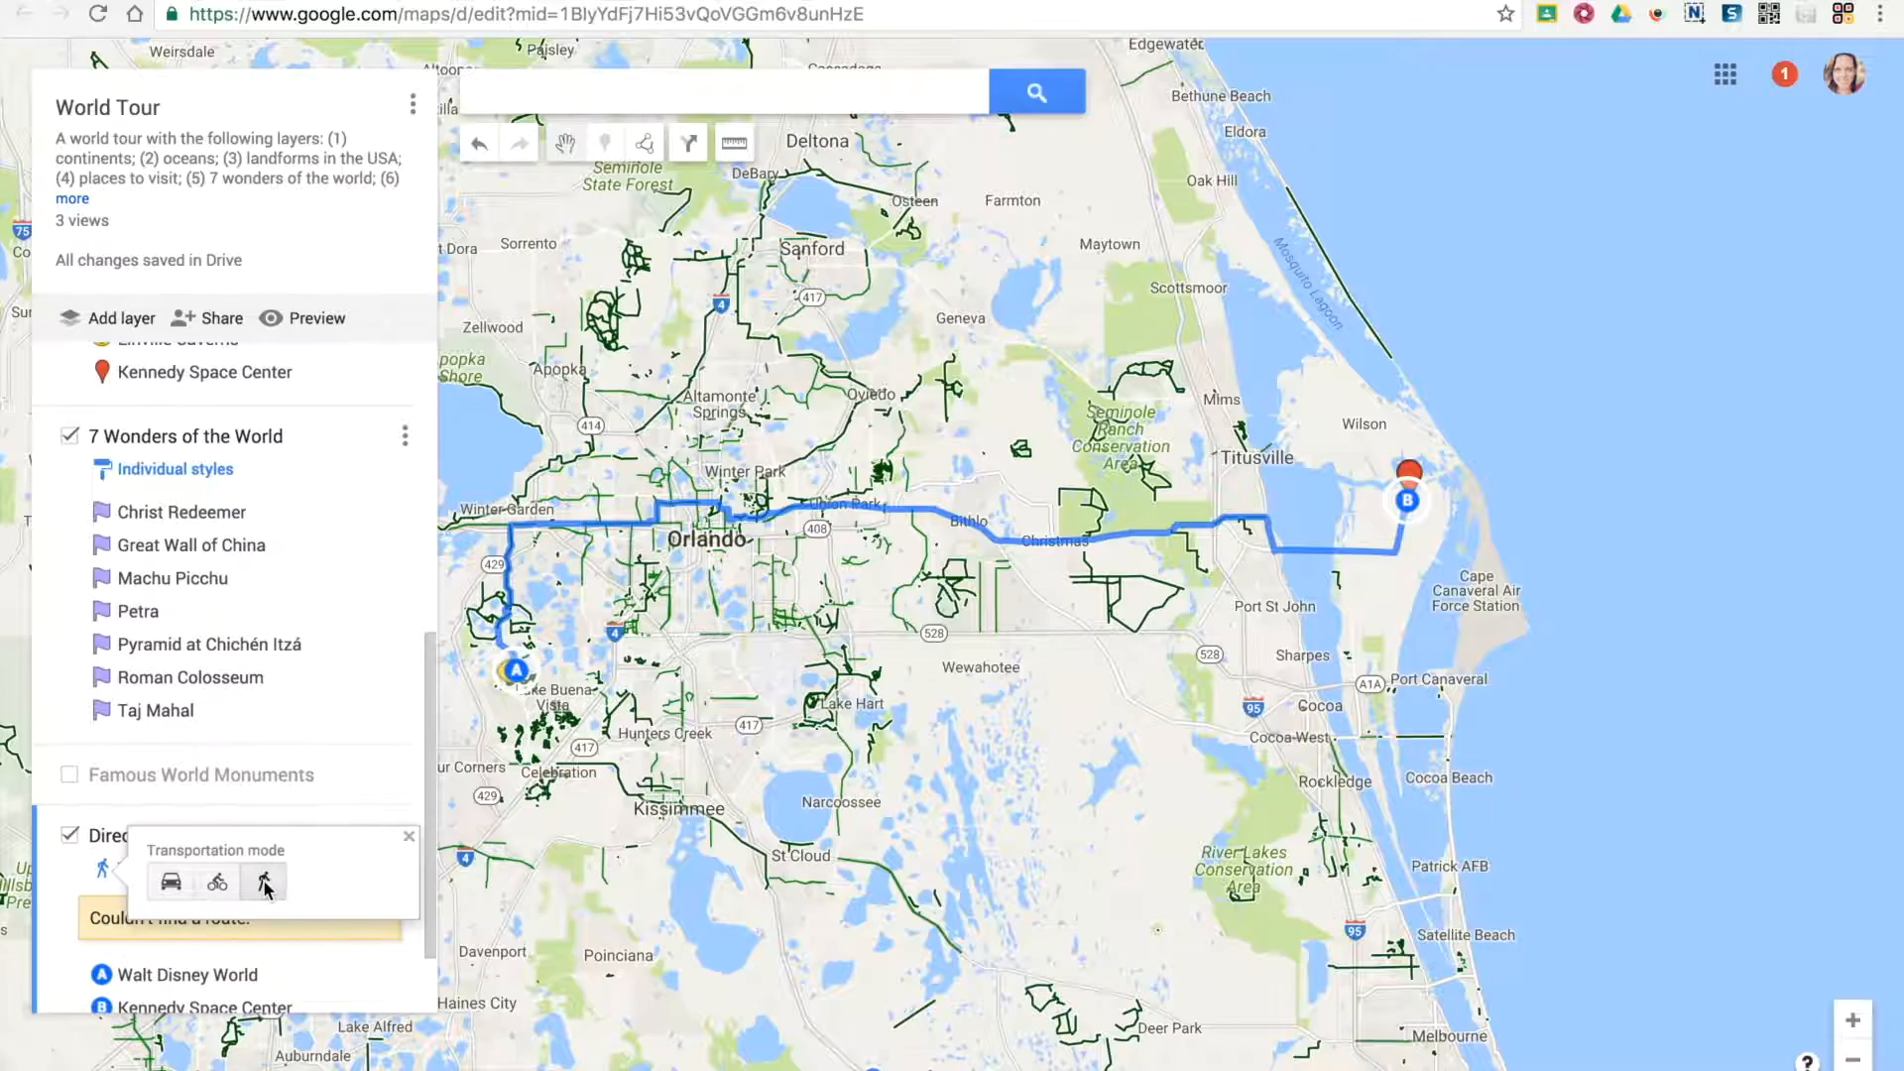
click(171, 880)
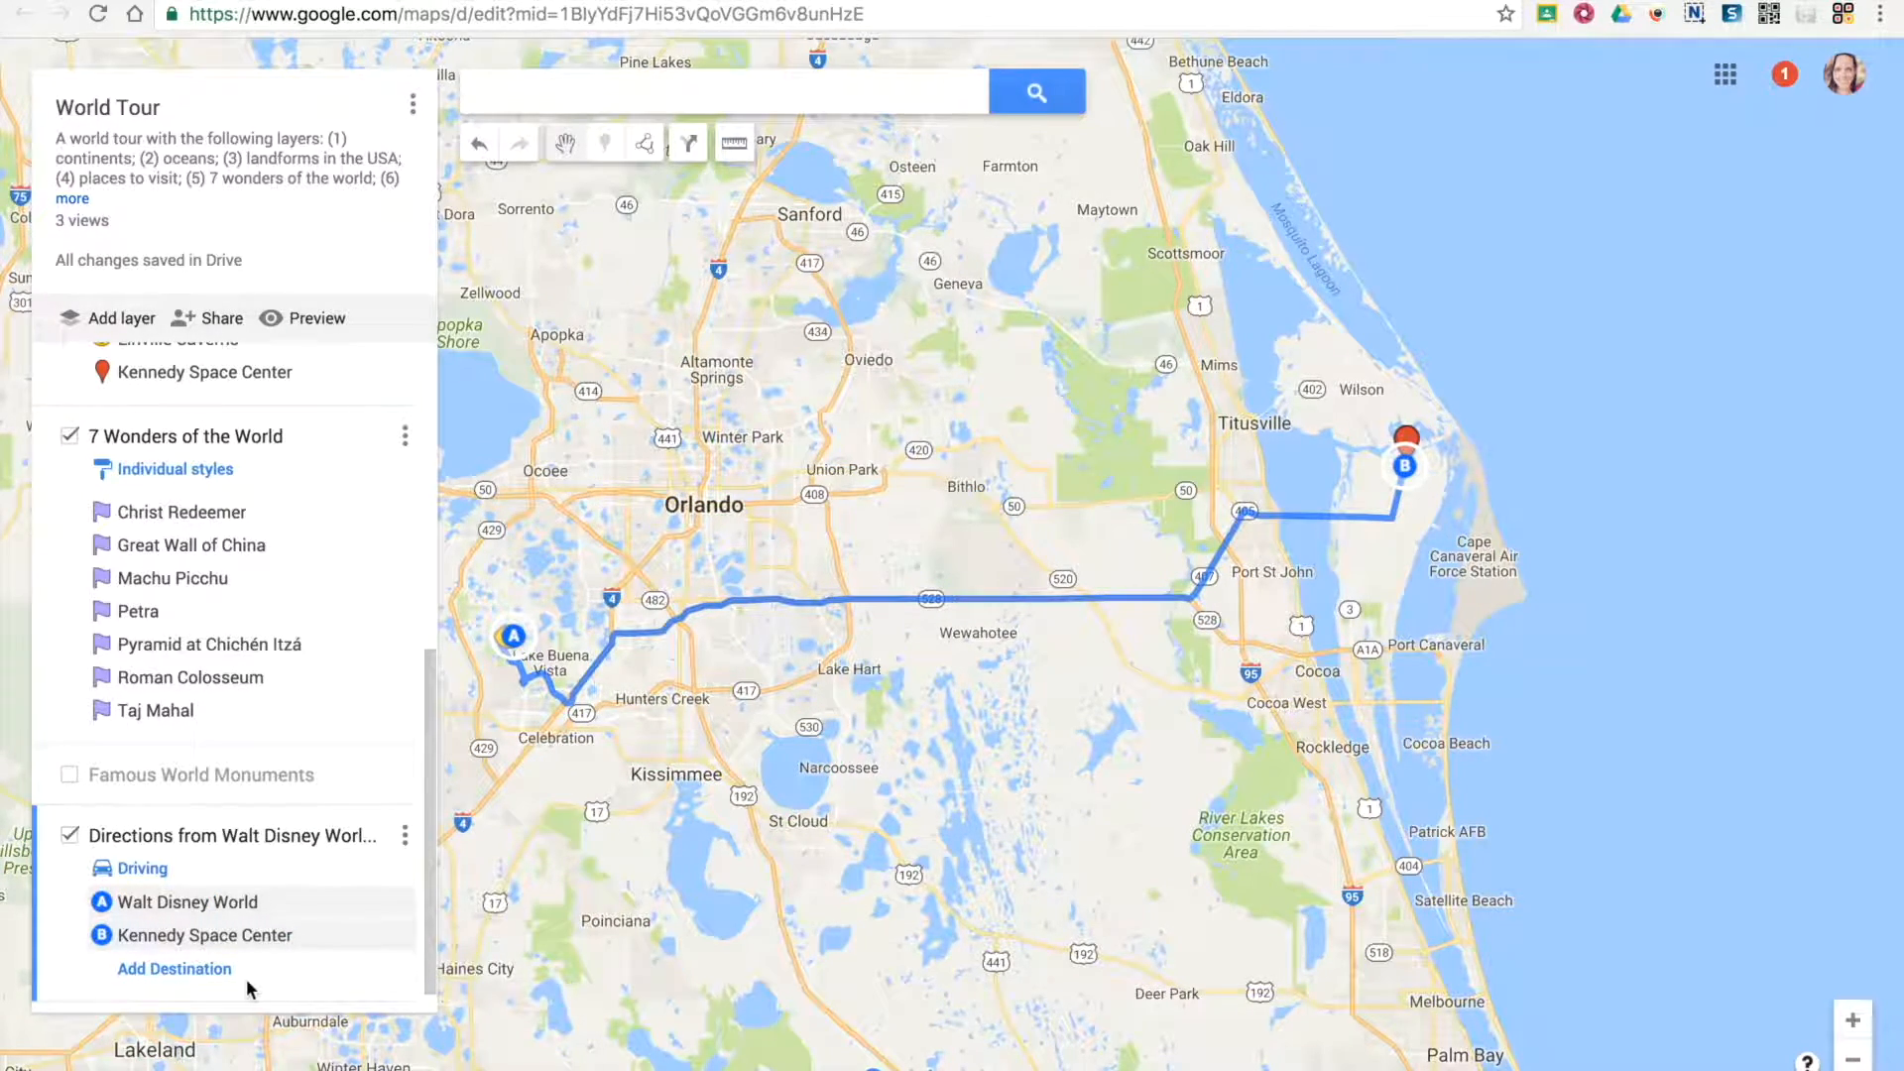
Add Key West, FL, United States as the route's third stop and view the extended route across Florida
click(202, 972)
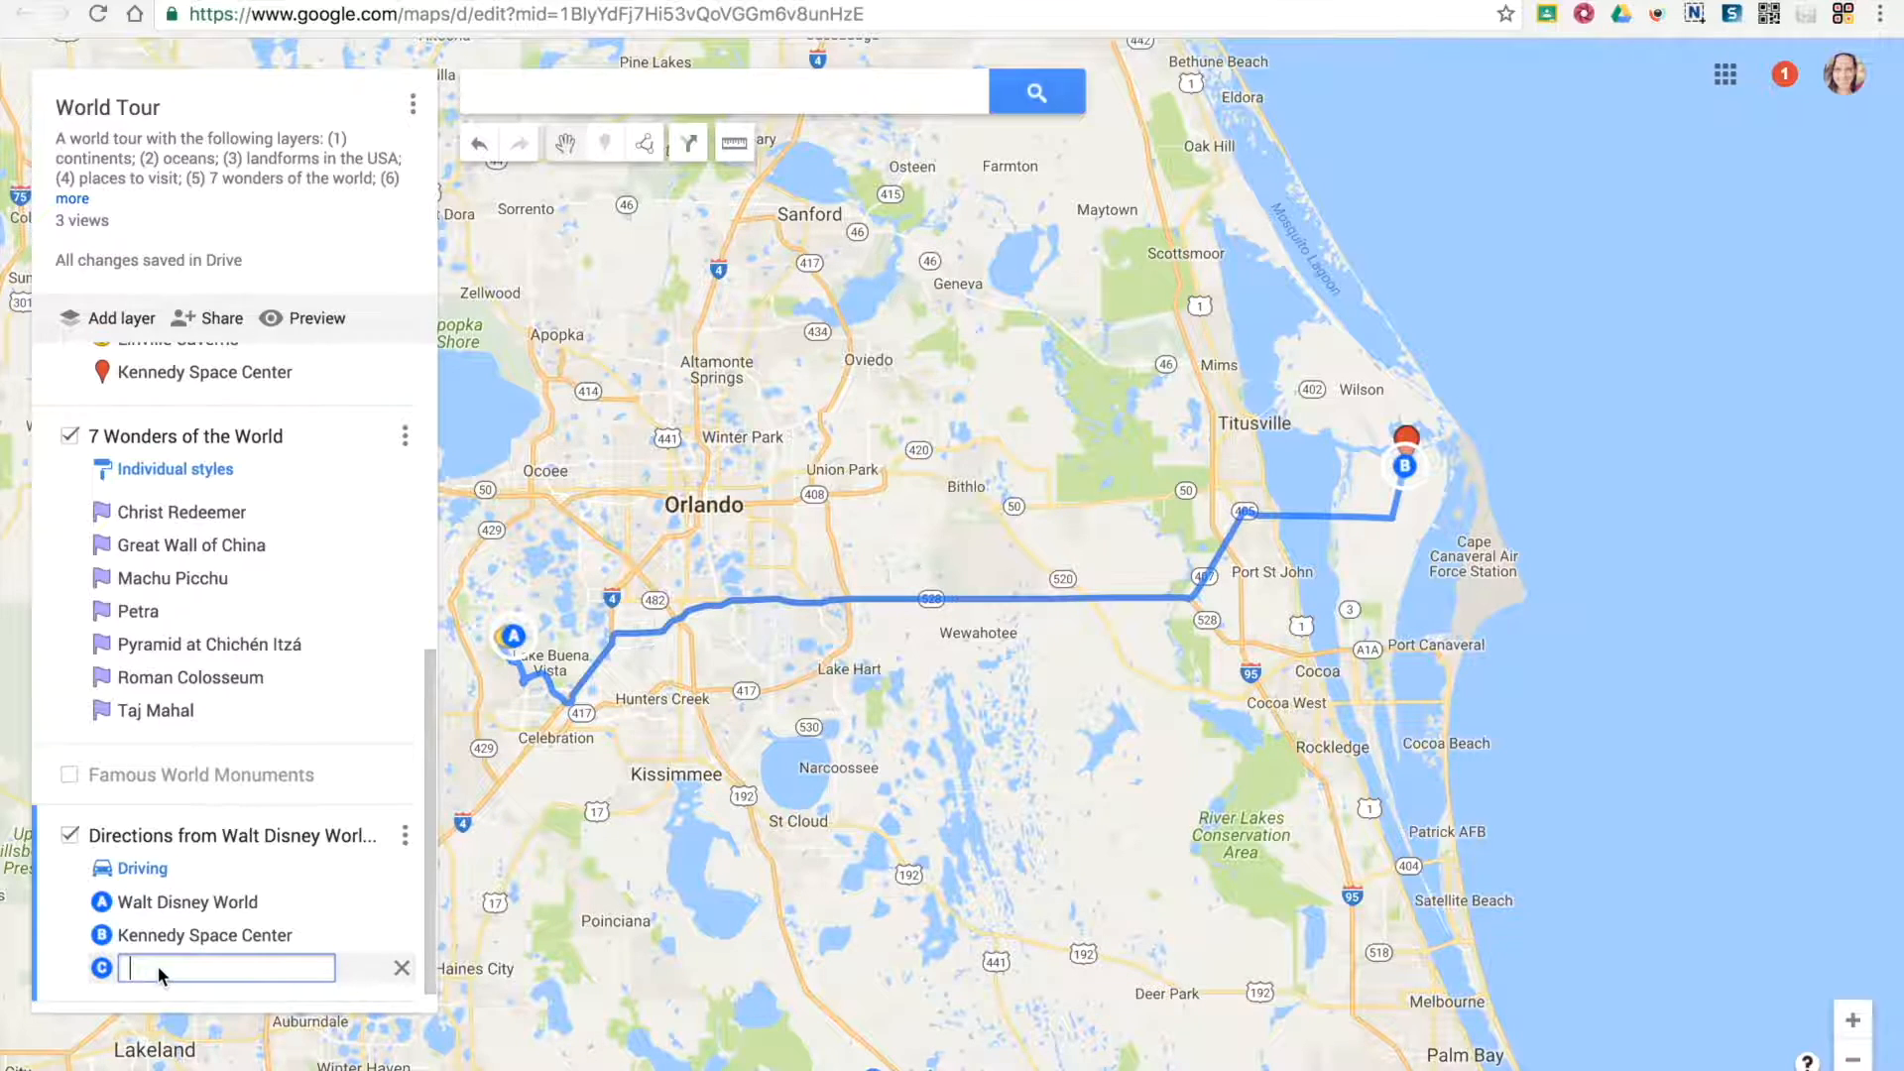
text(key west)
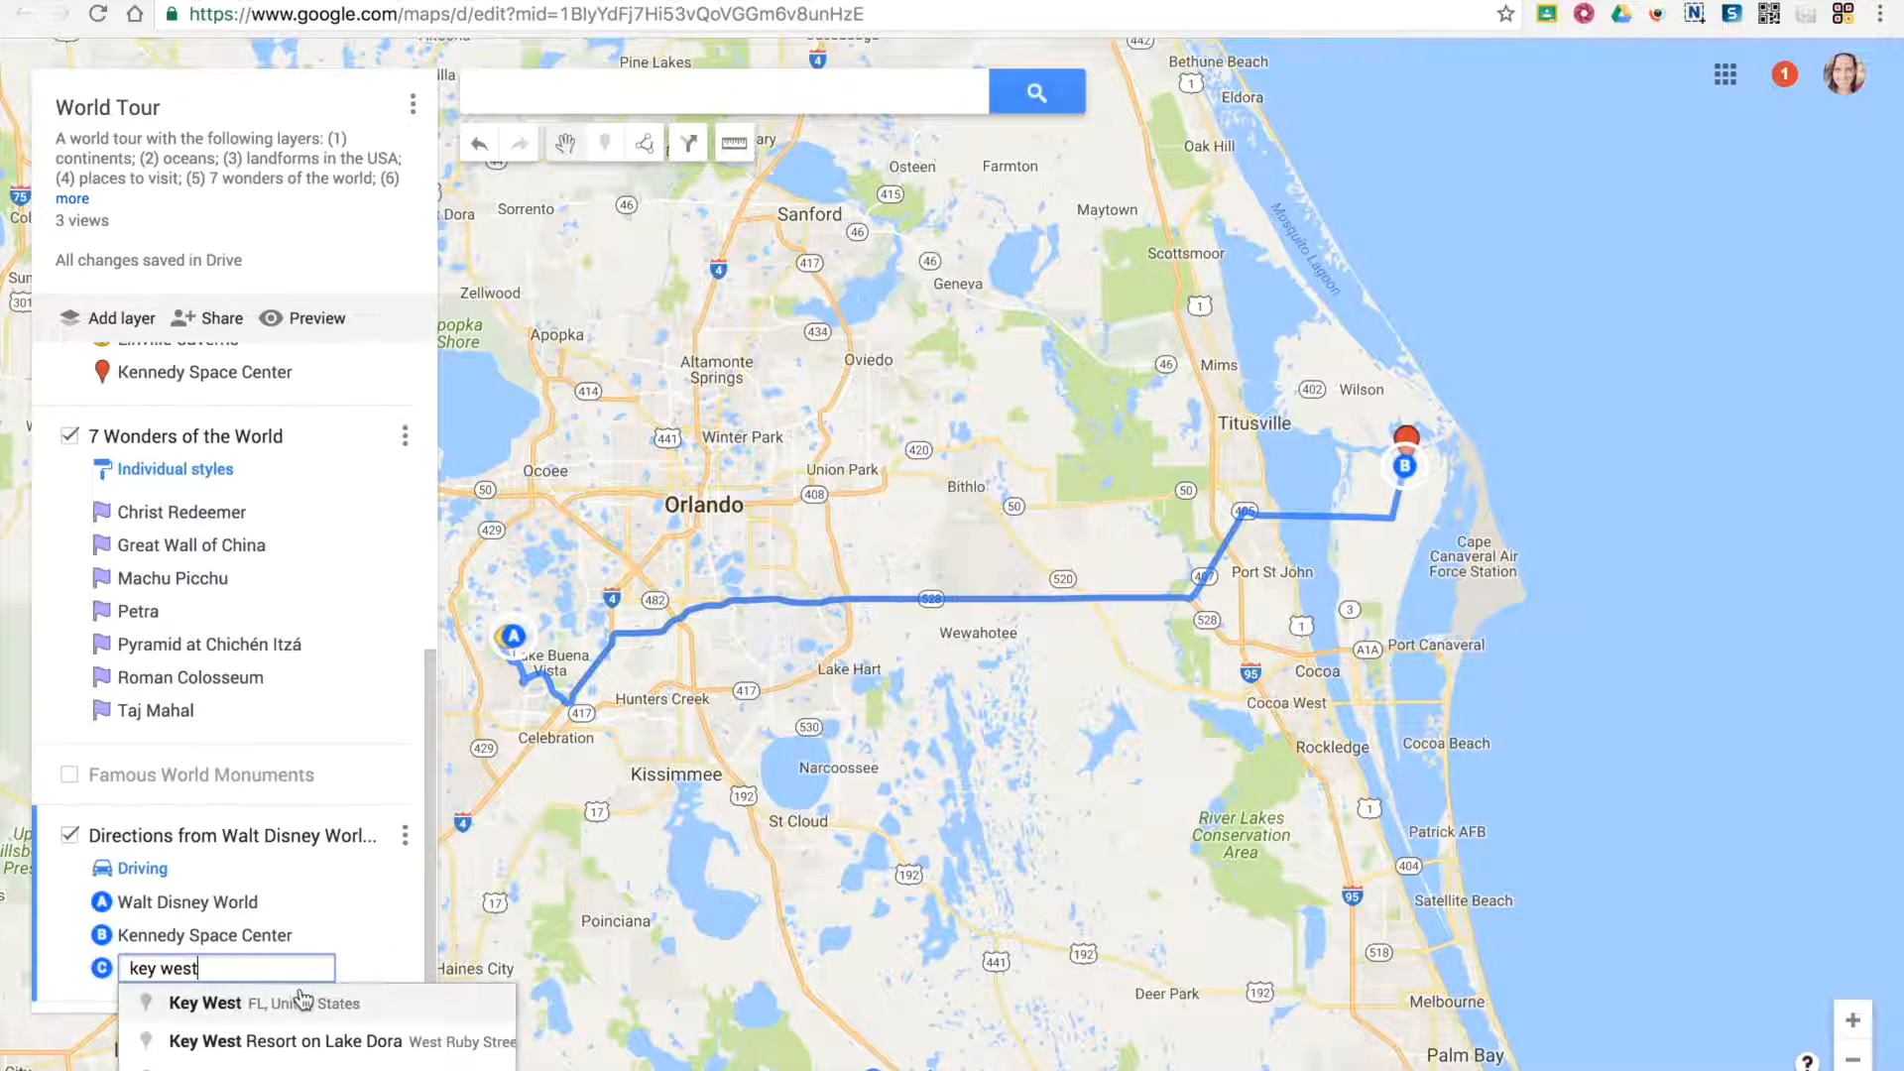
click(197, 1004)
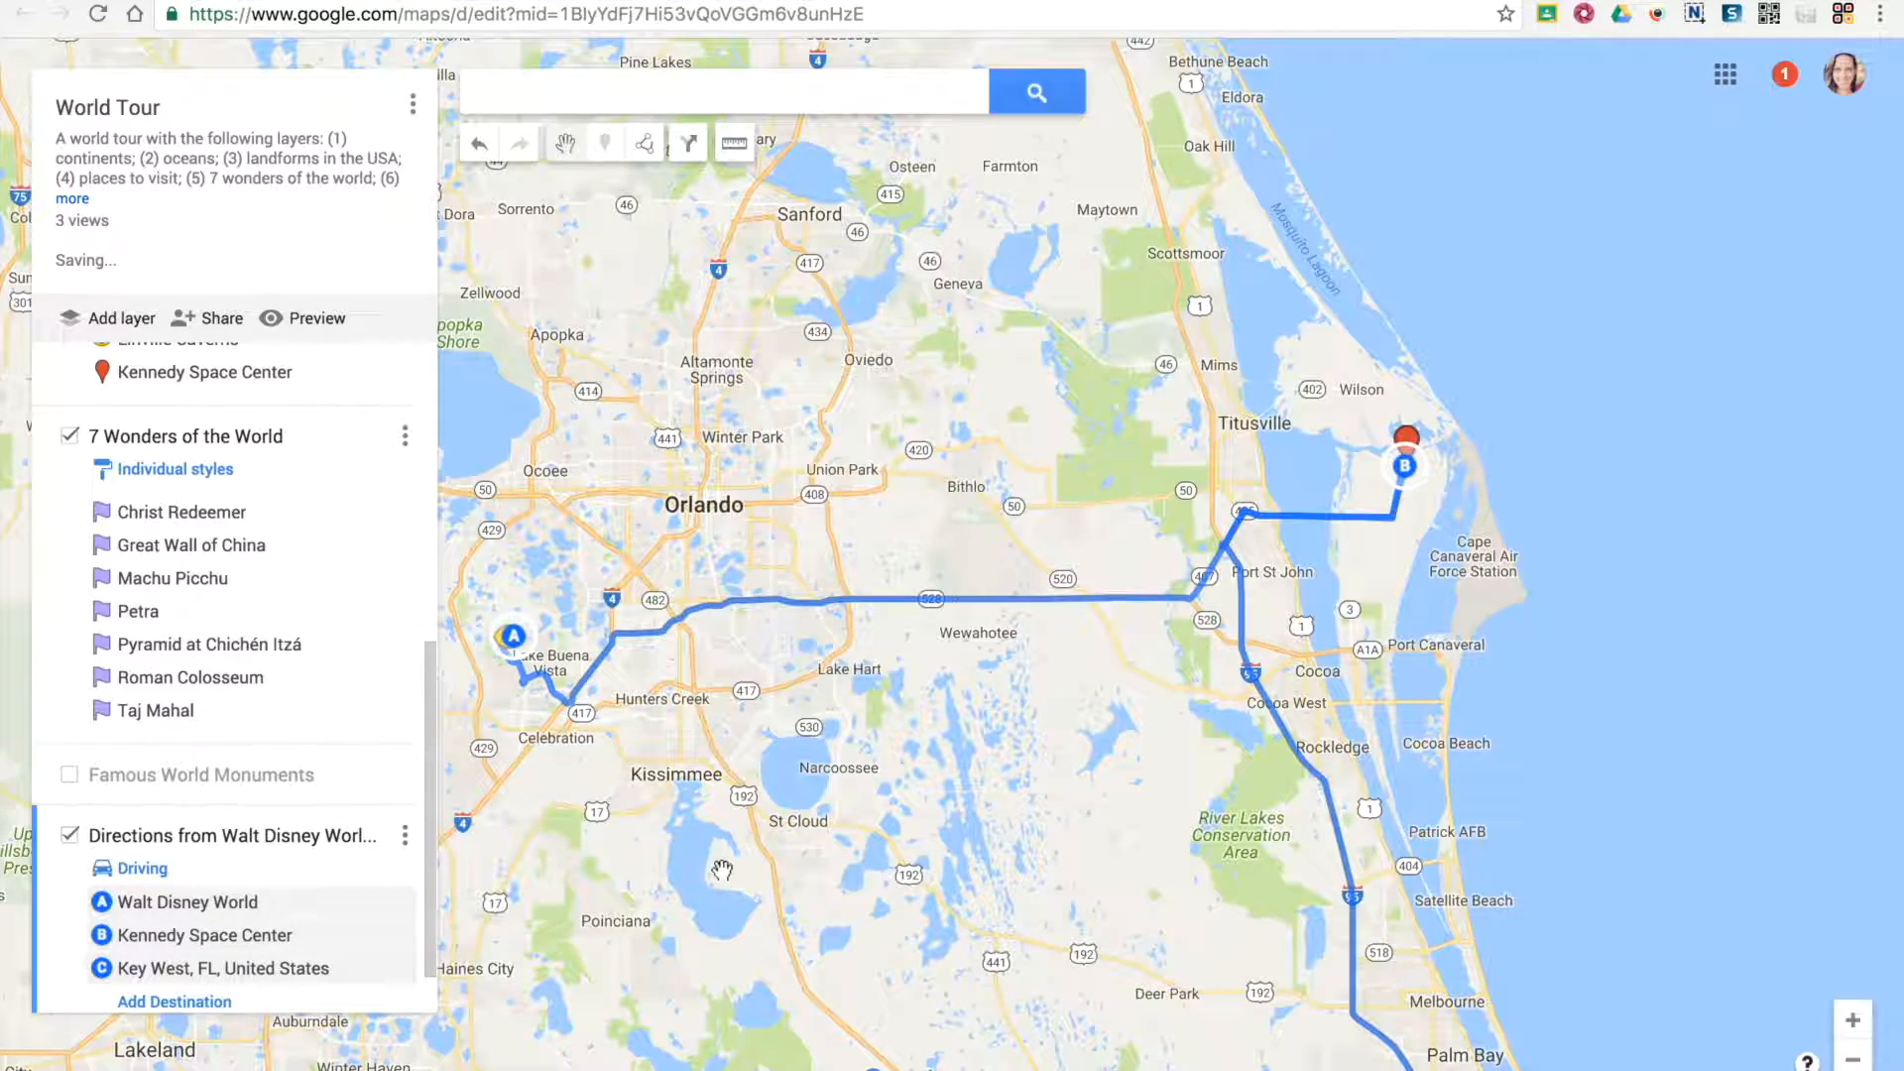
click(1853, 1059)
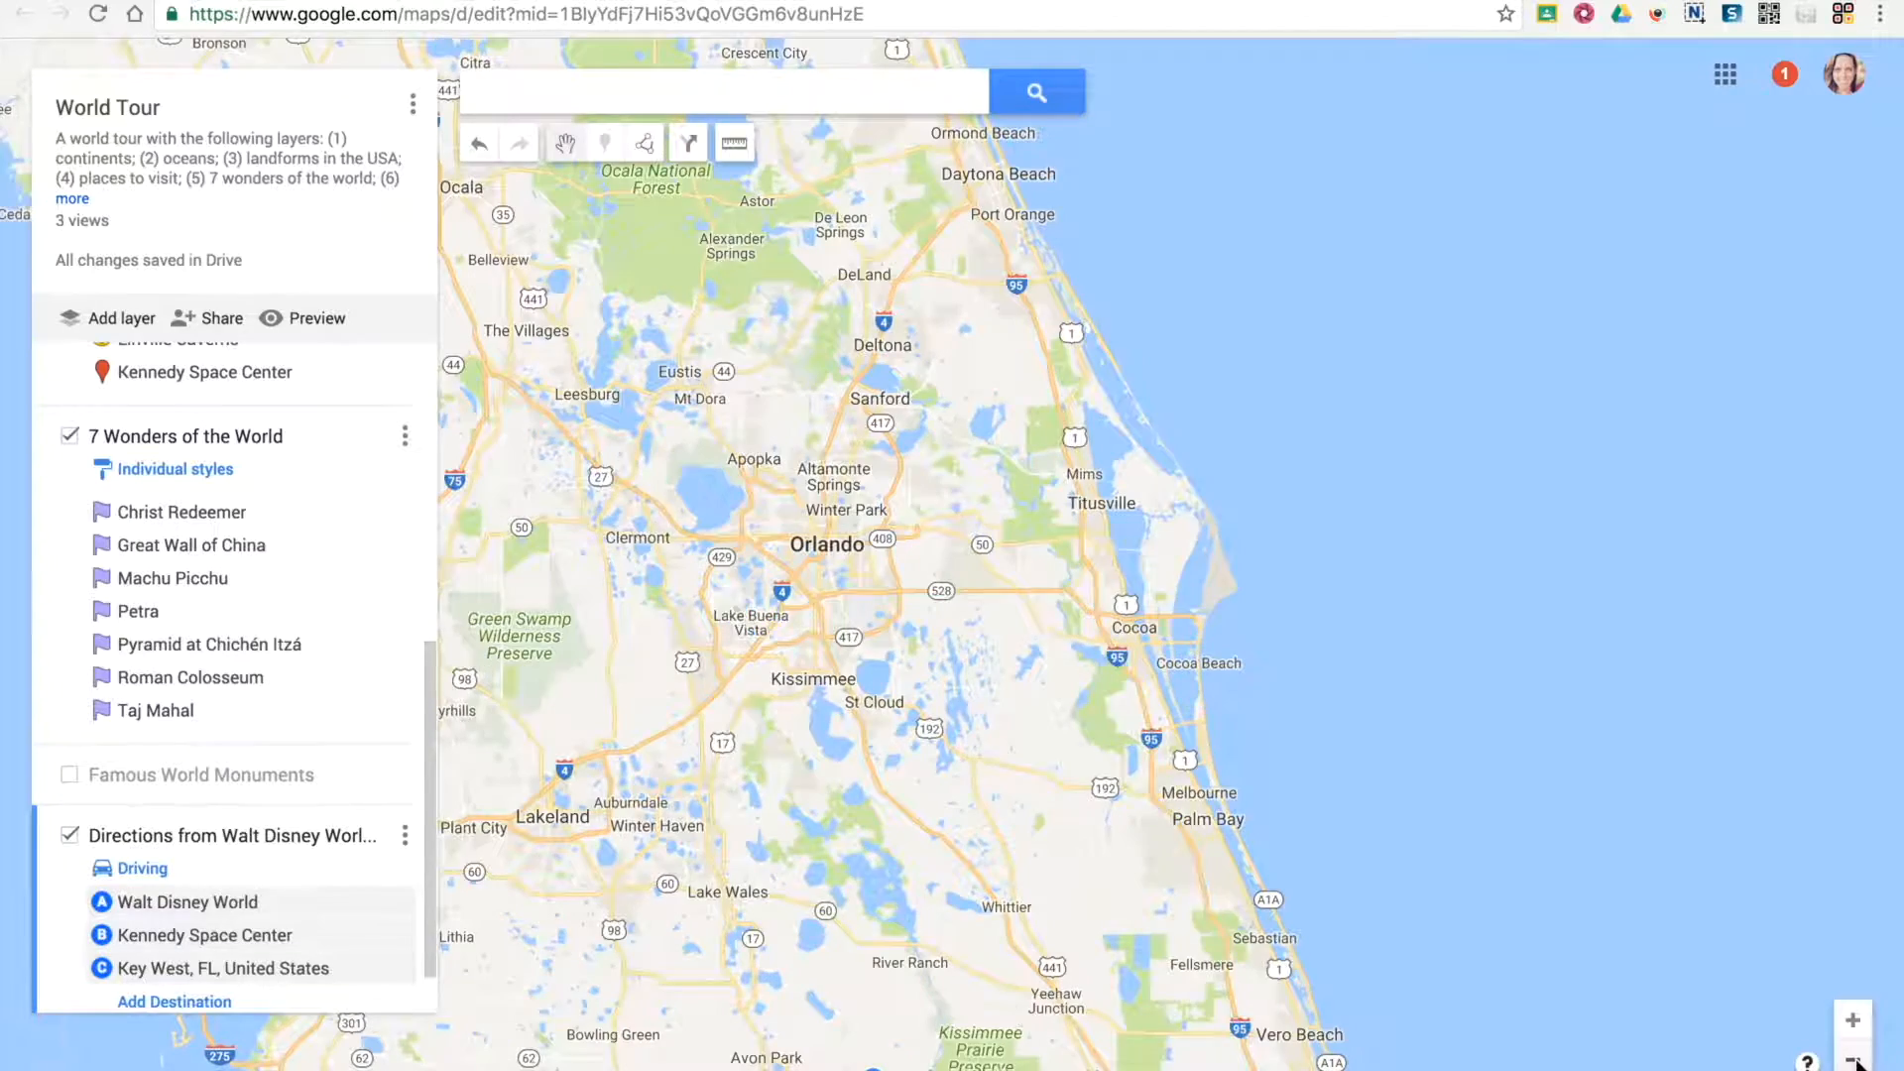
click(1853, 1059)
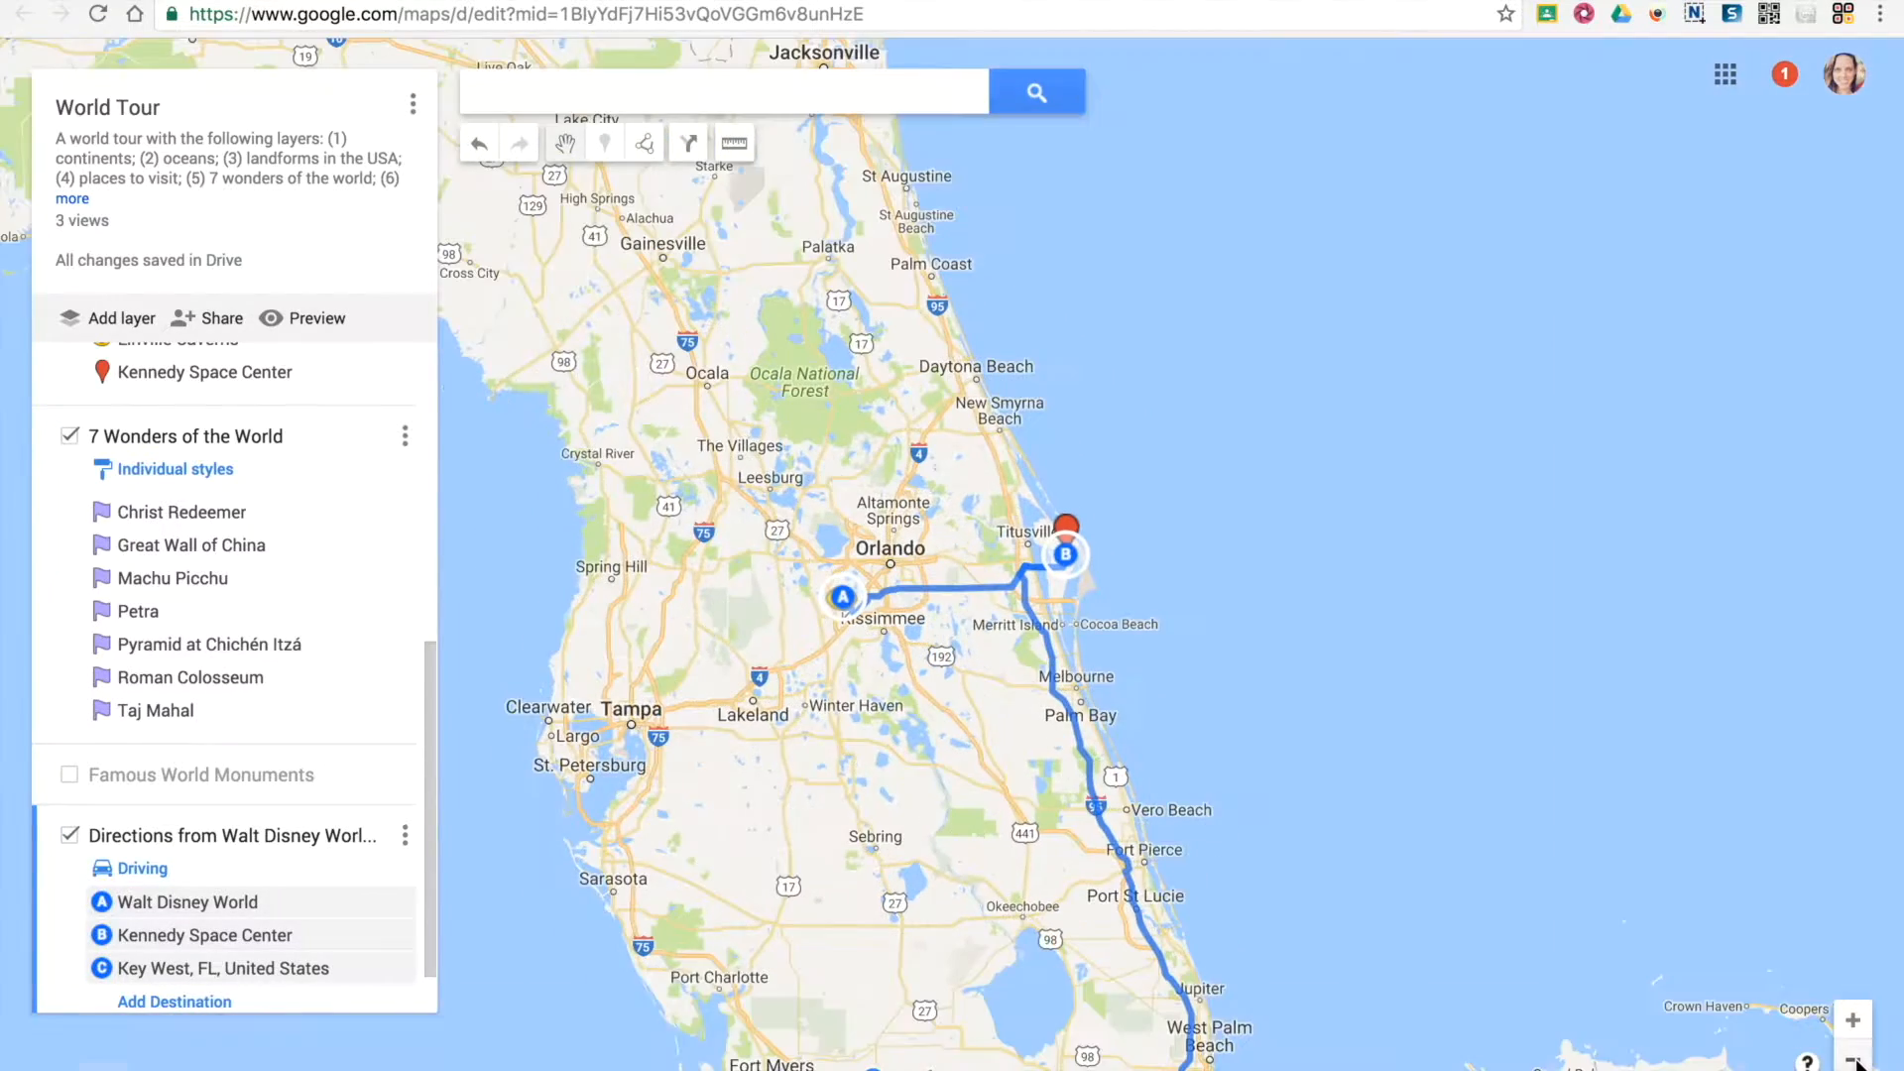
click(1853, 1060)
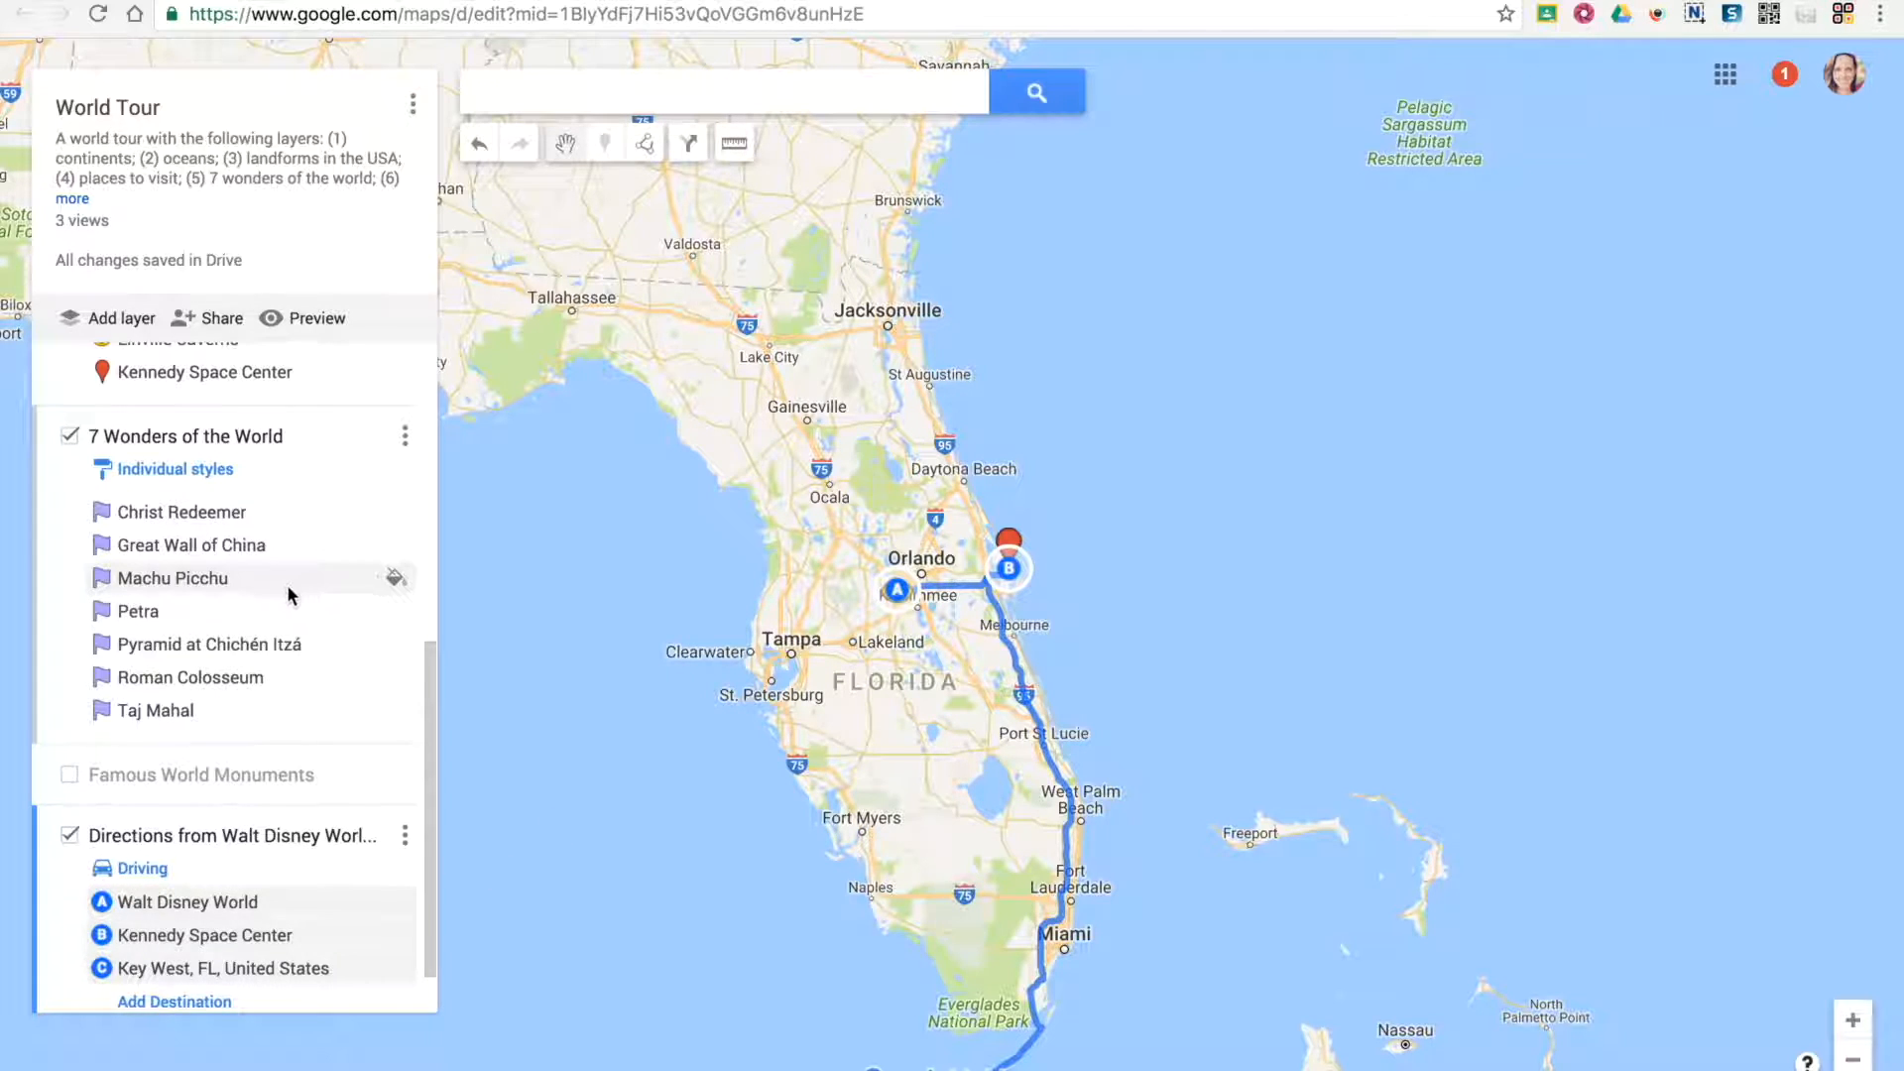
Rename the Walt Disney World route layer as "Directions"
scroll(291, 594, up, 4)
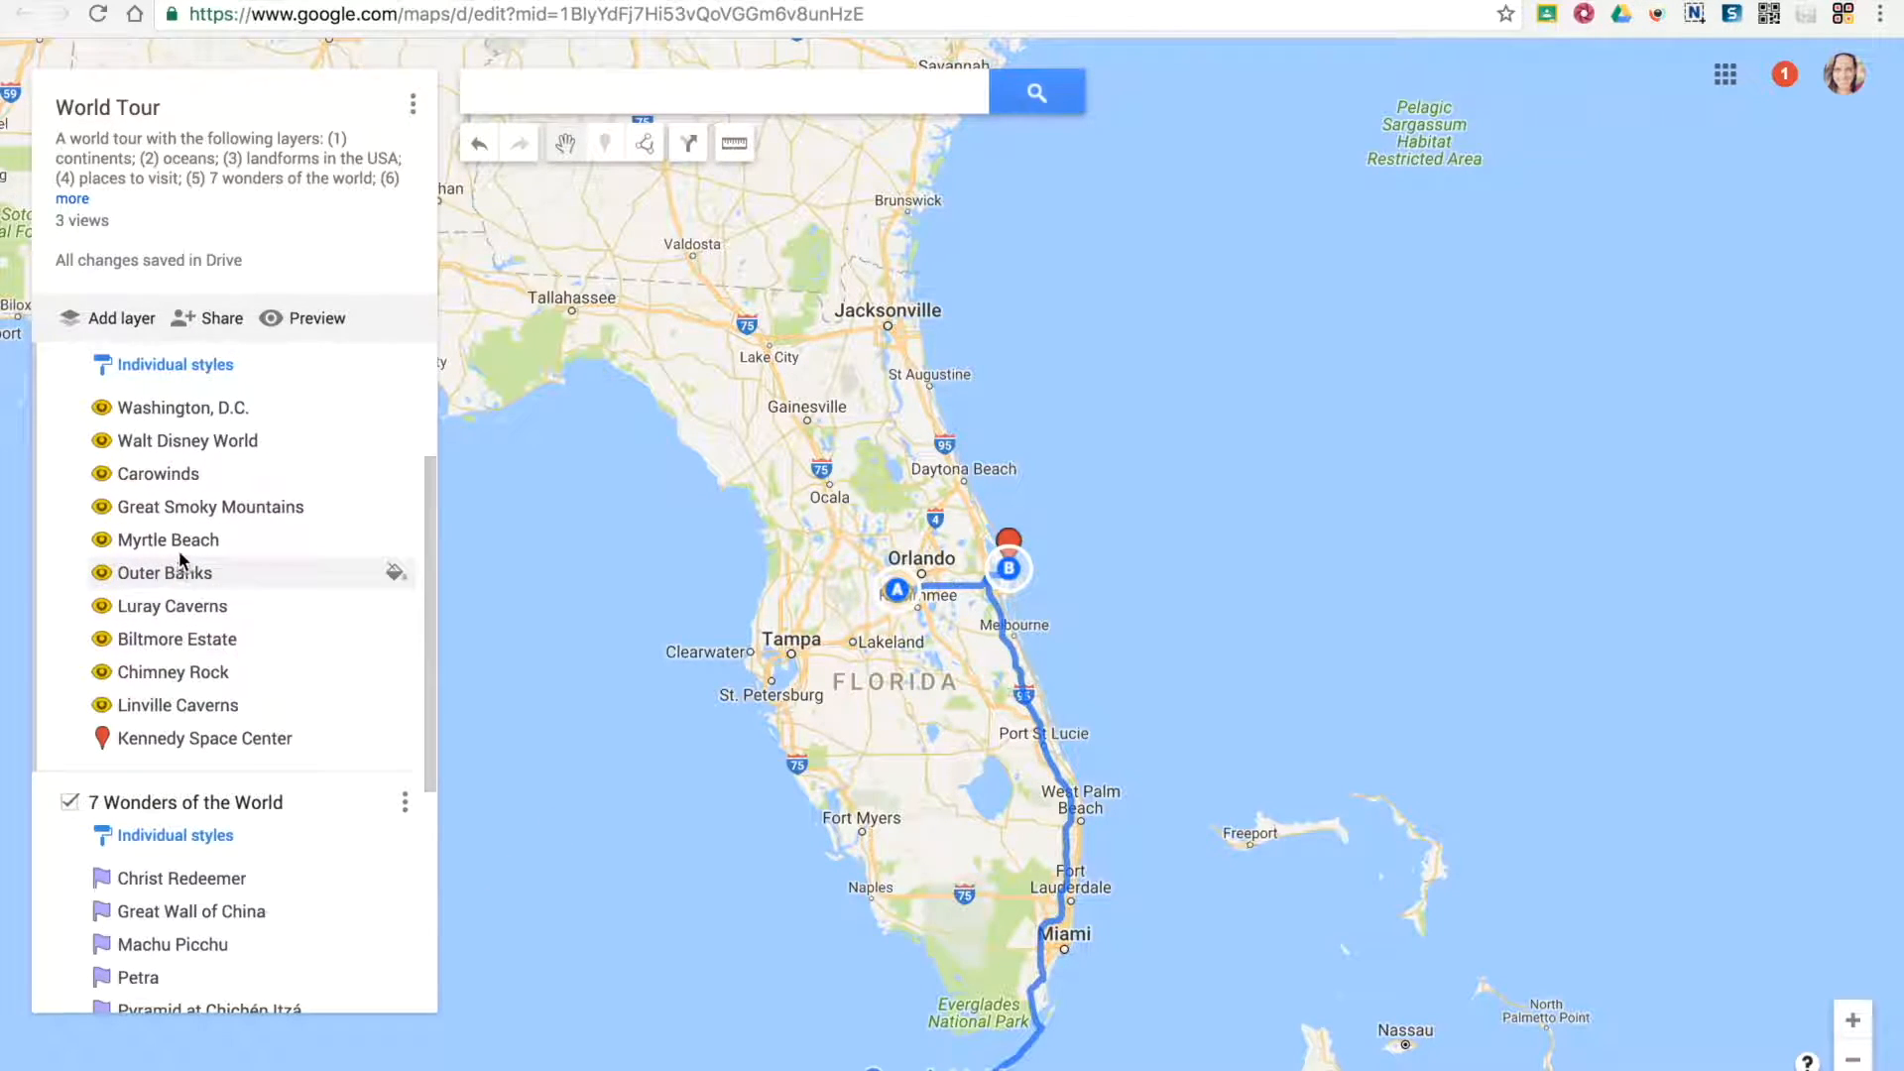
scroll(211, 802, up, 1)
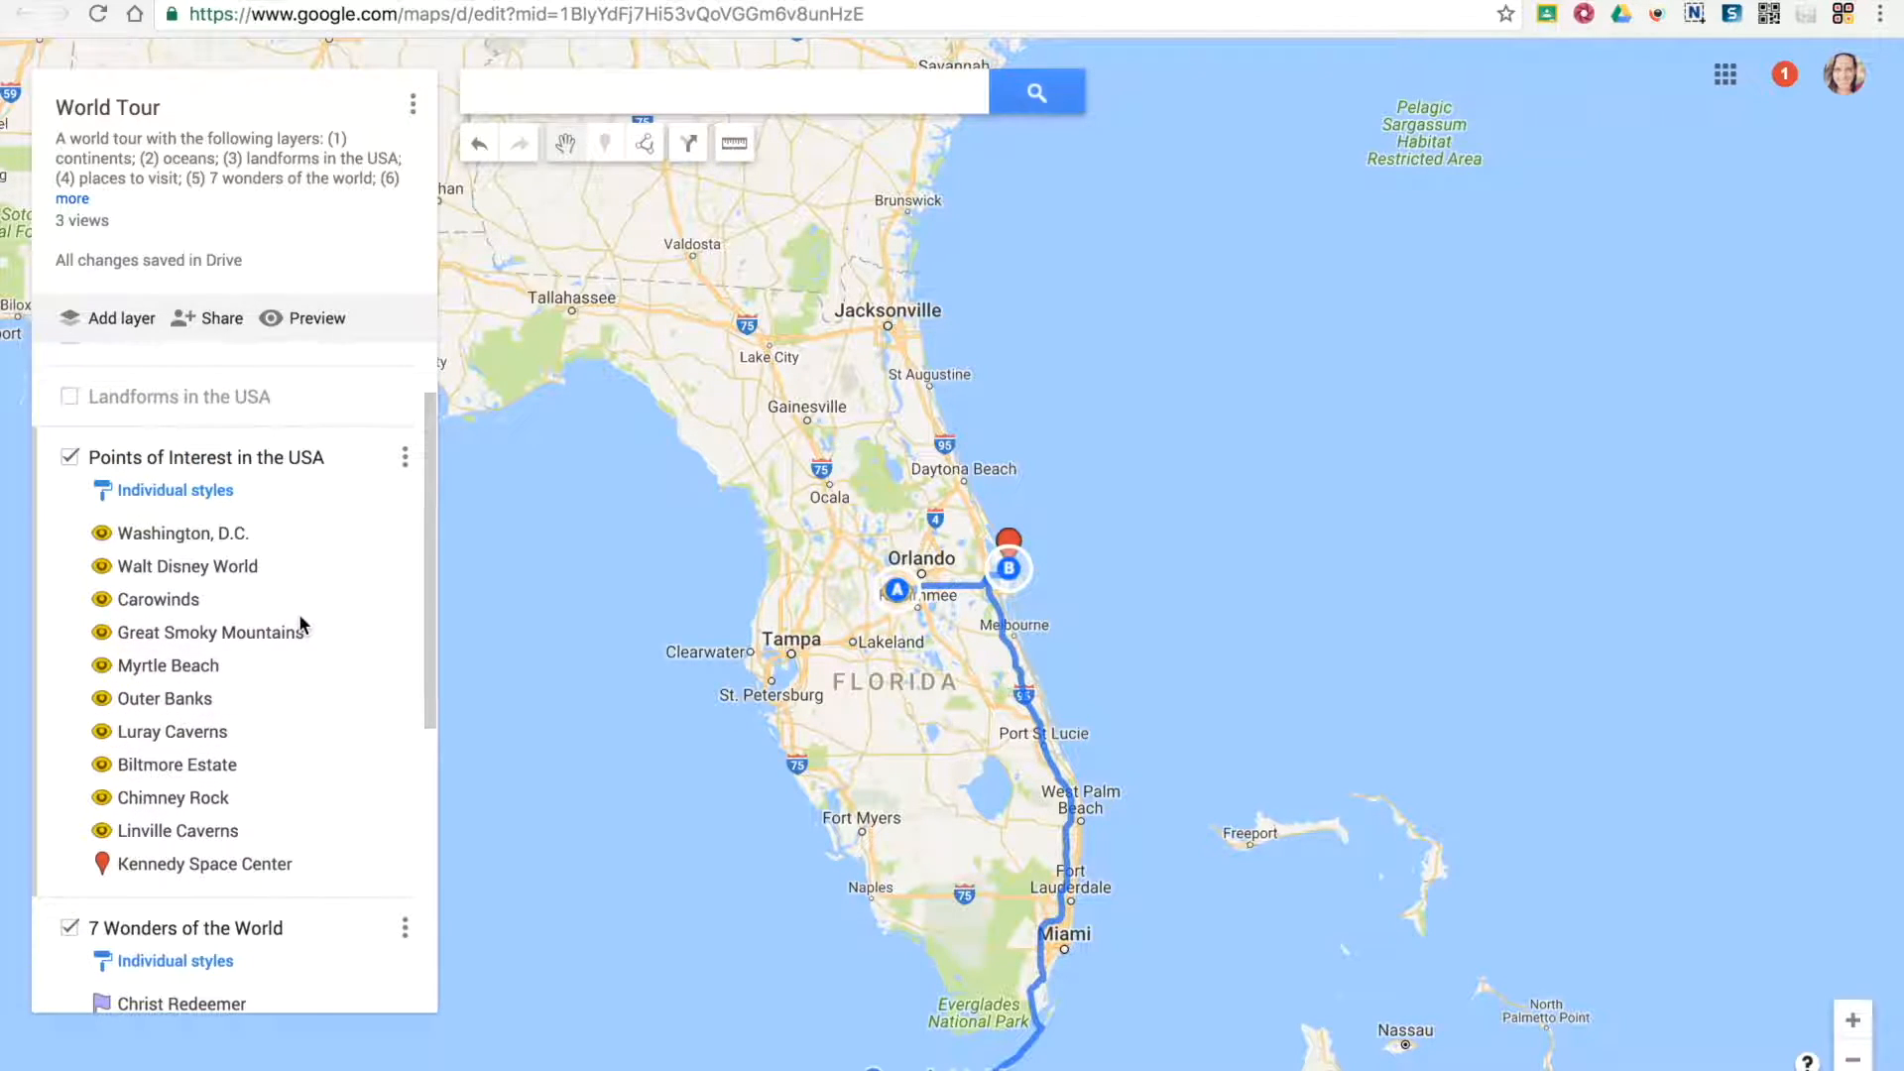
scroll(303, 625, down, 6)
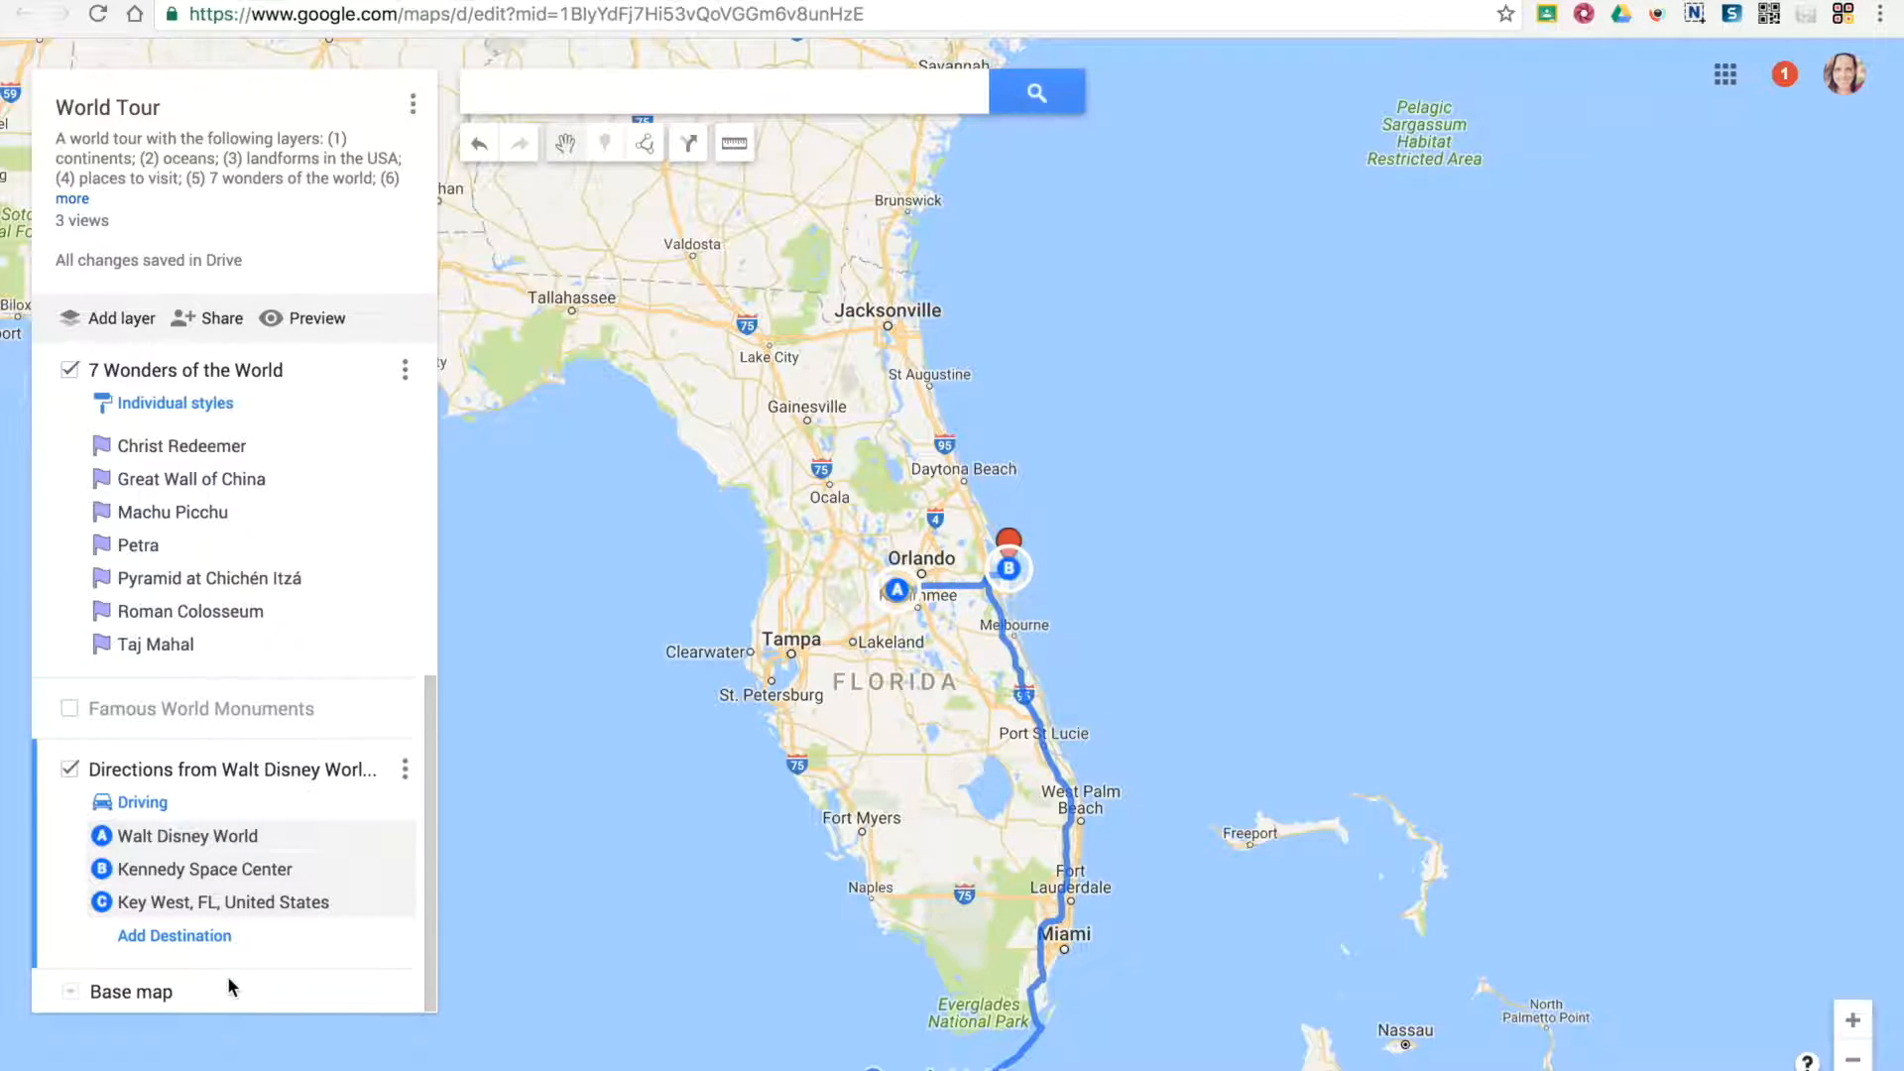
click(219, 778)
text(Directions)
click(808, 644)
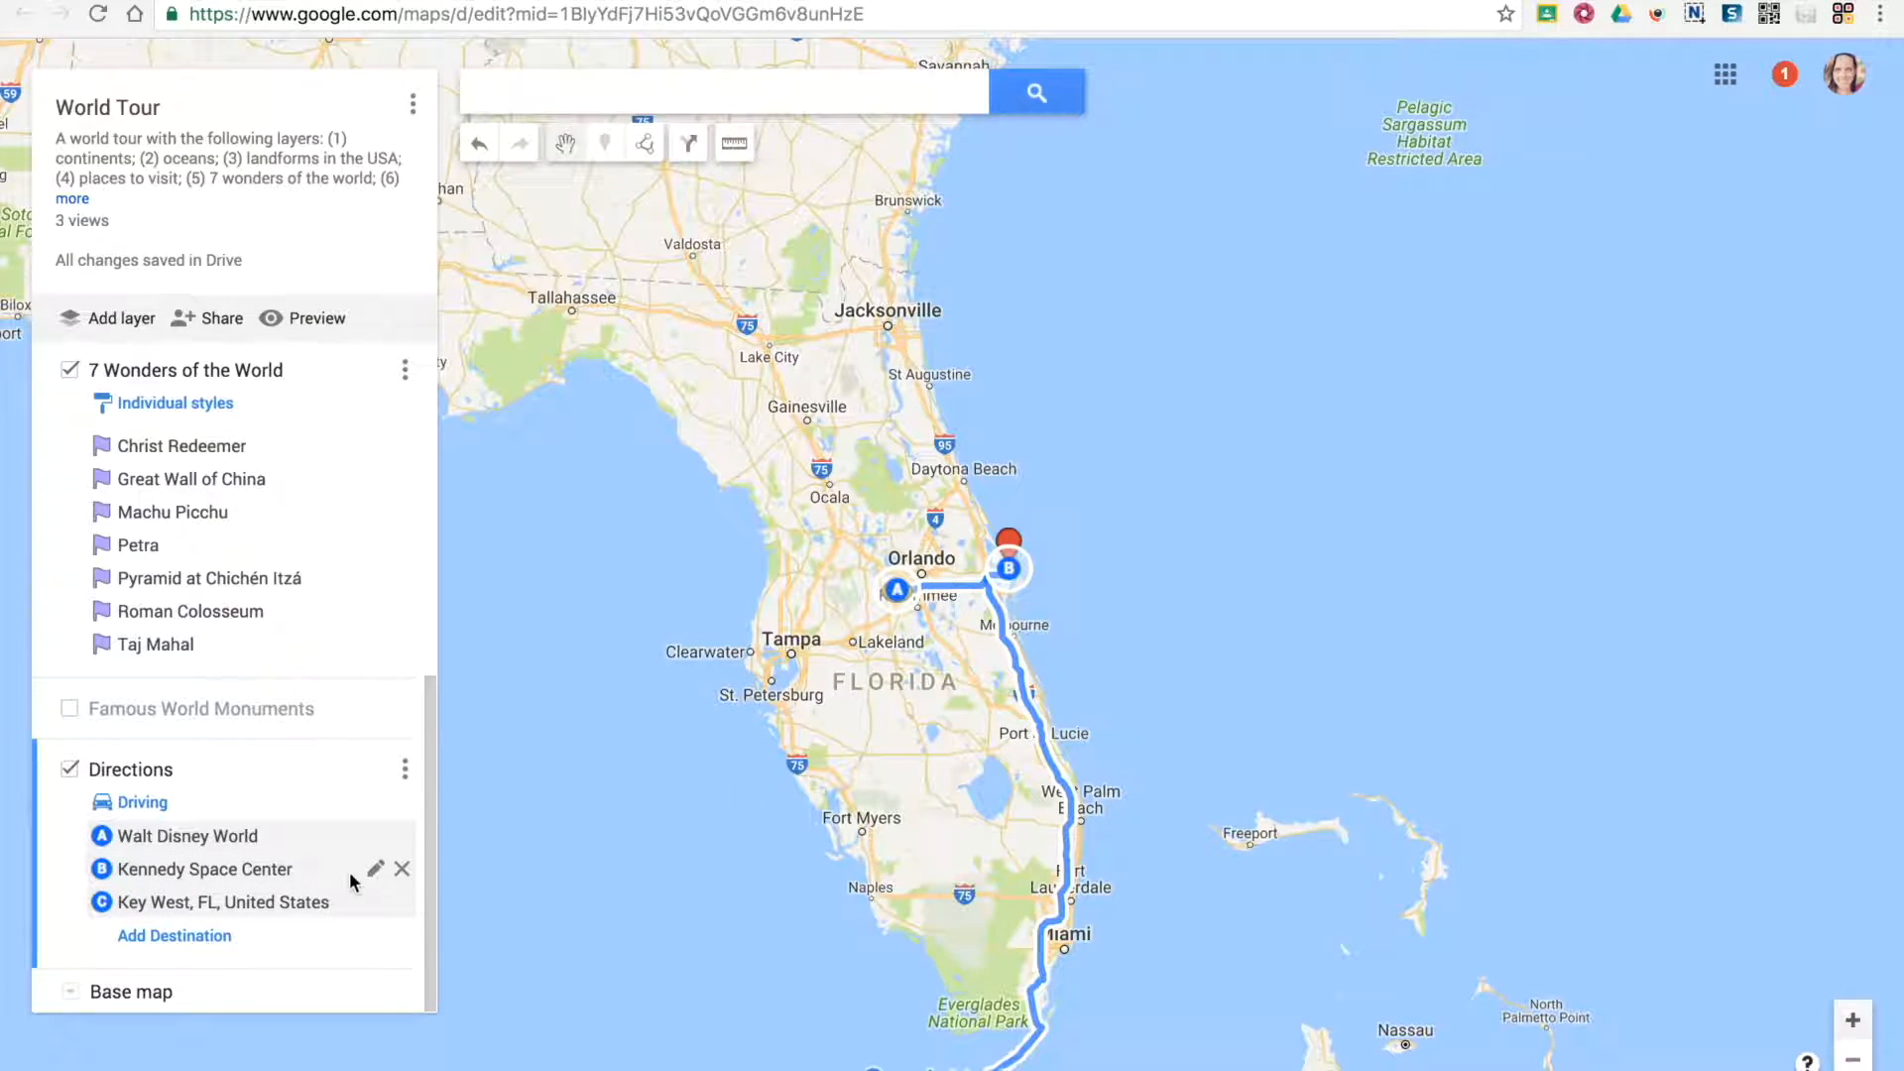
Add Jacksonville, FL, United States as the route's fourth stop after Key West
click(174, 935)
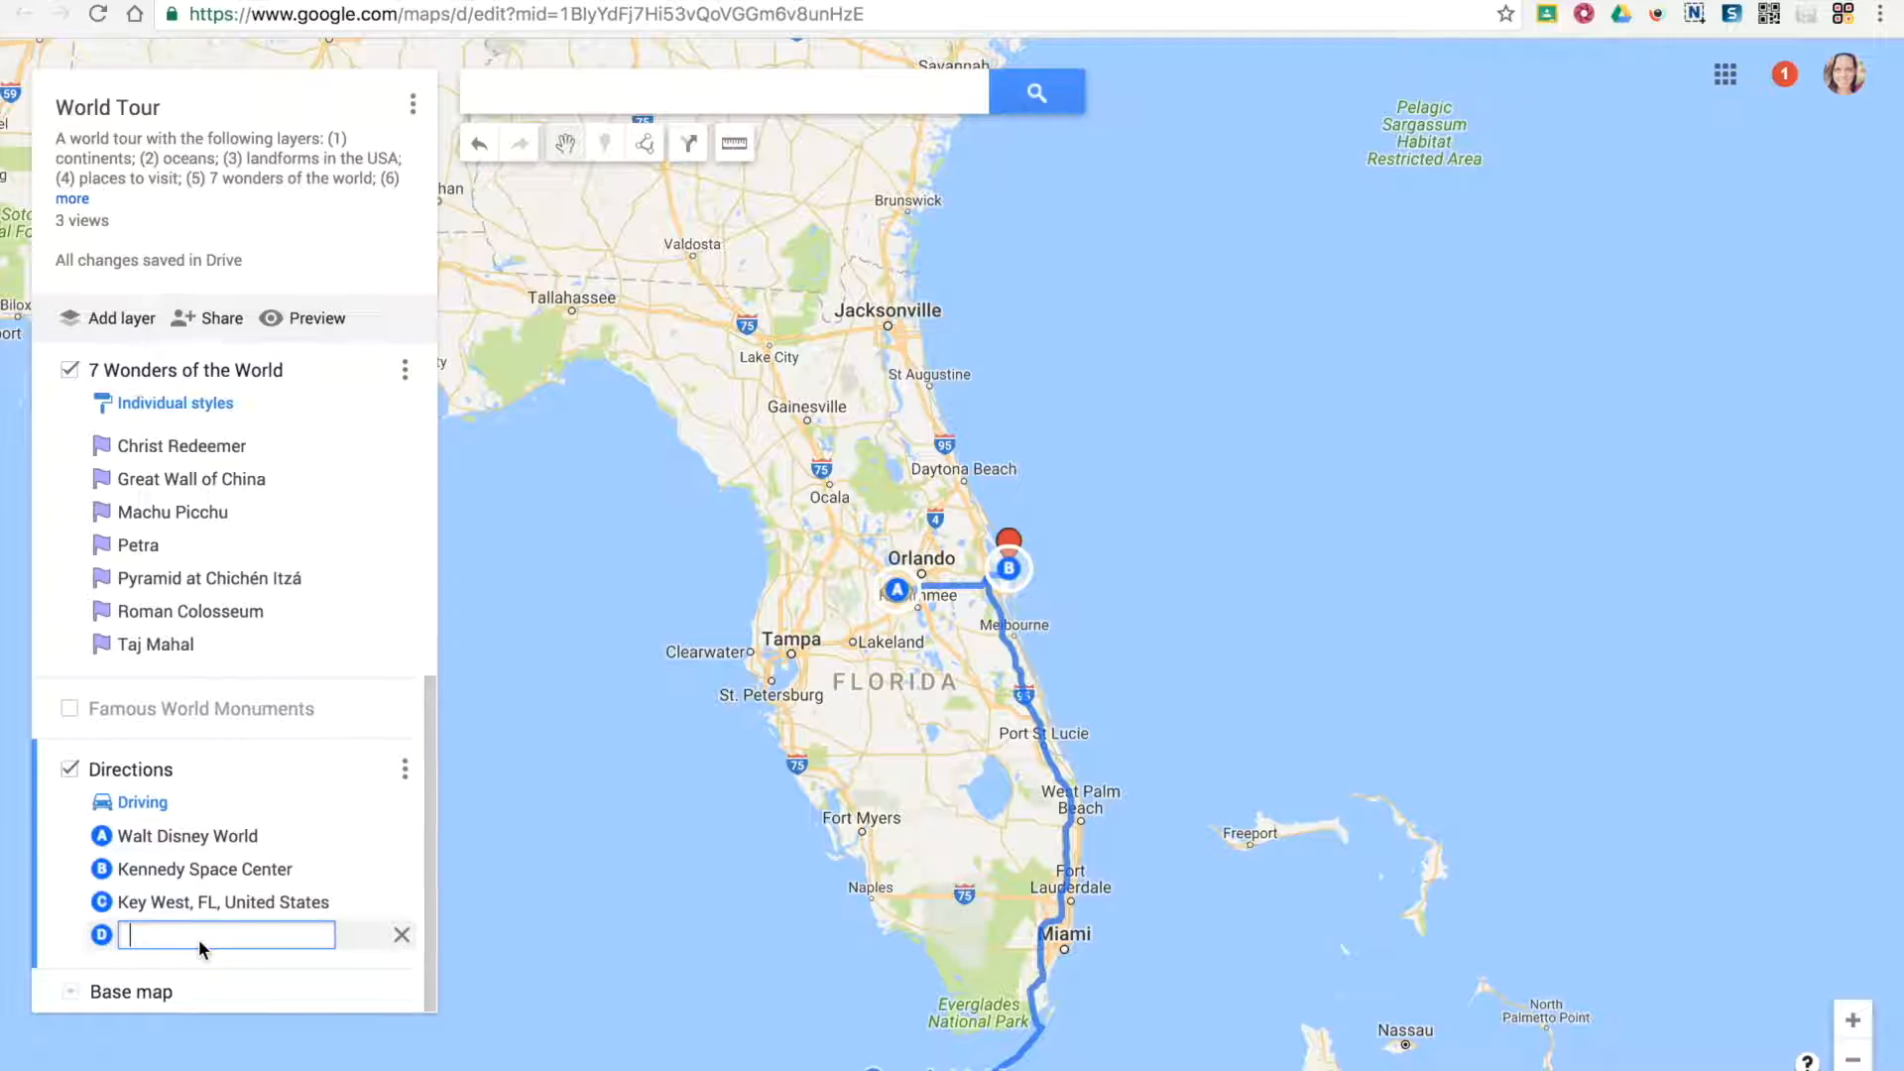
text(jackson)
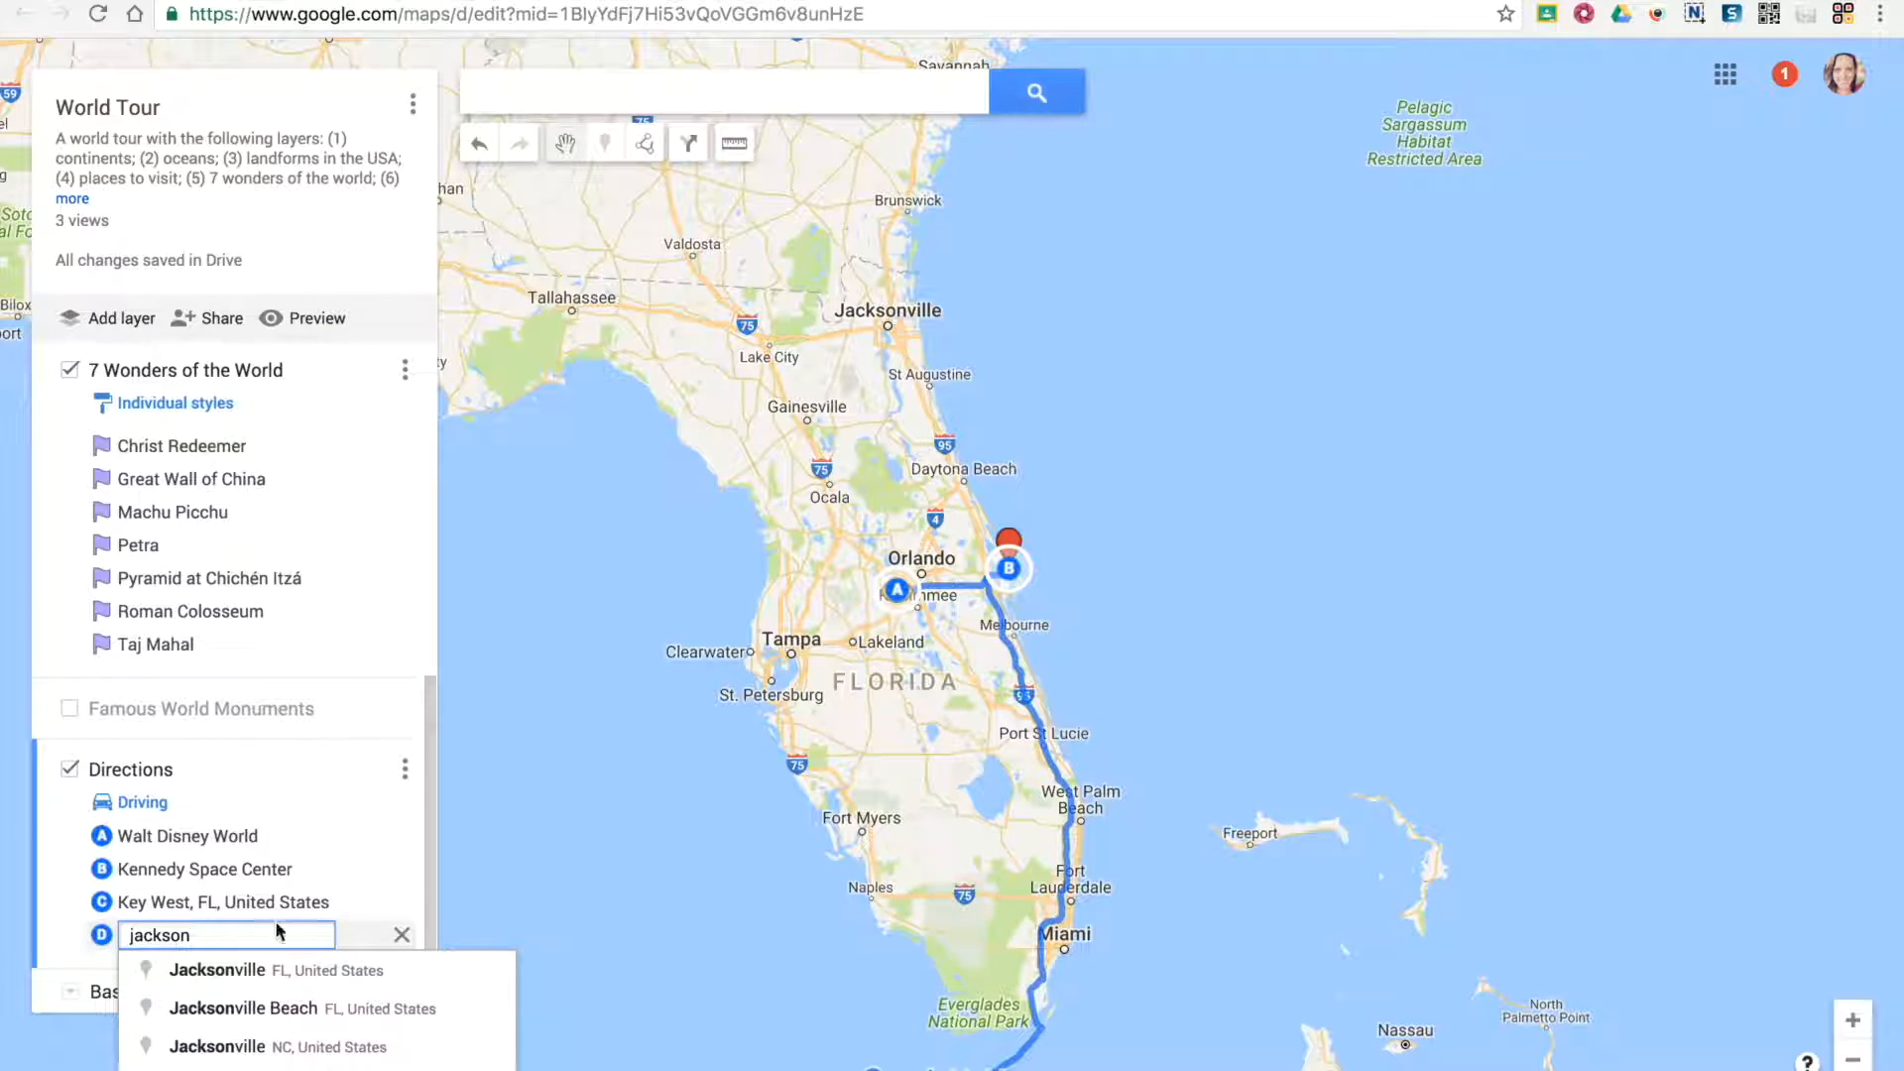
click(317, 966)
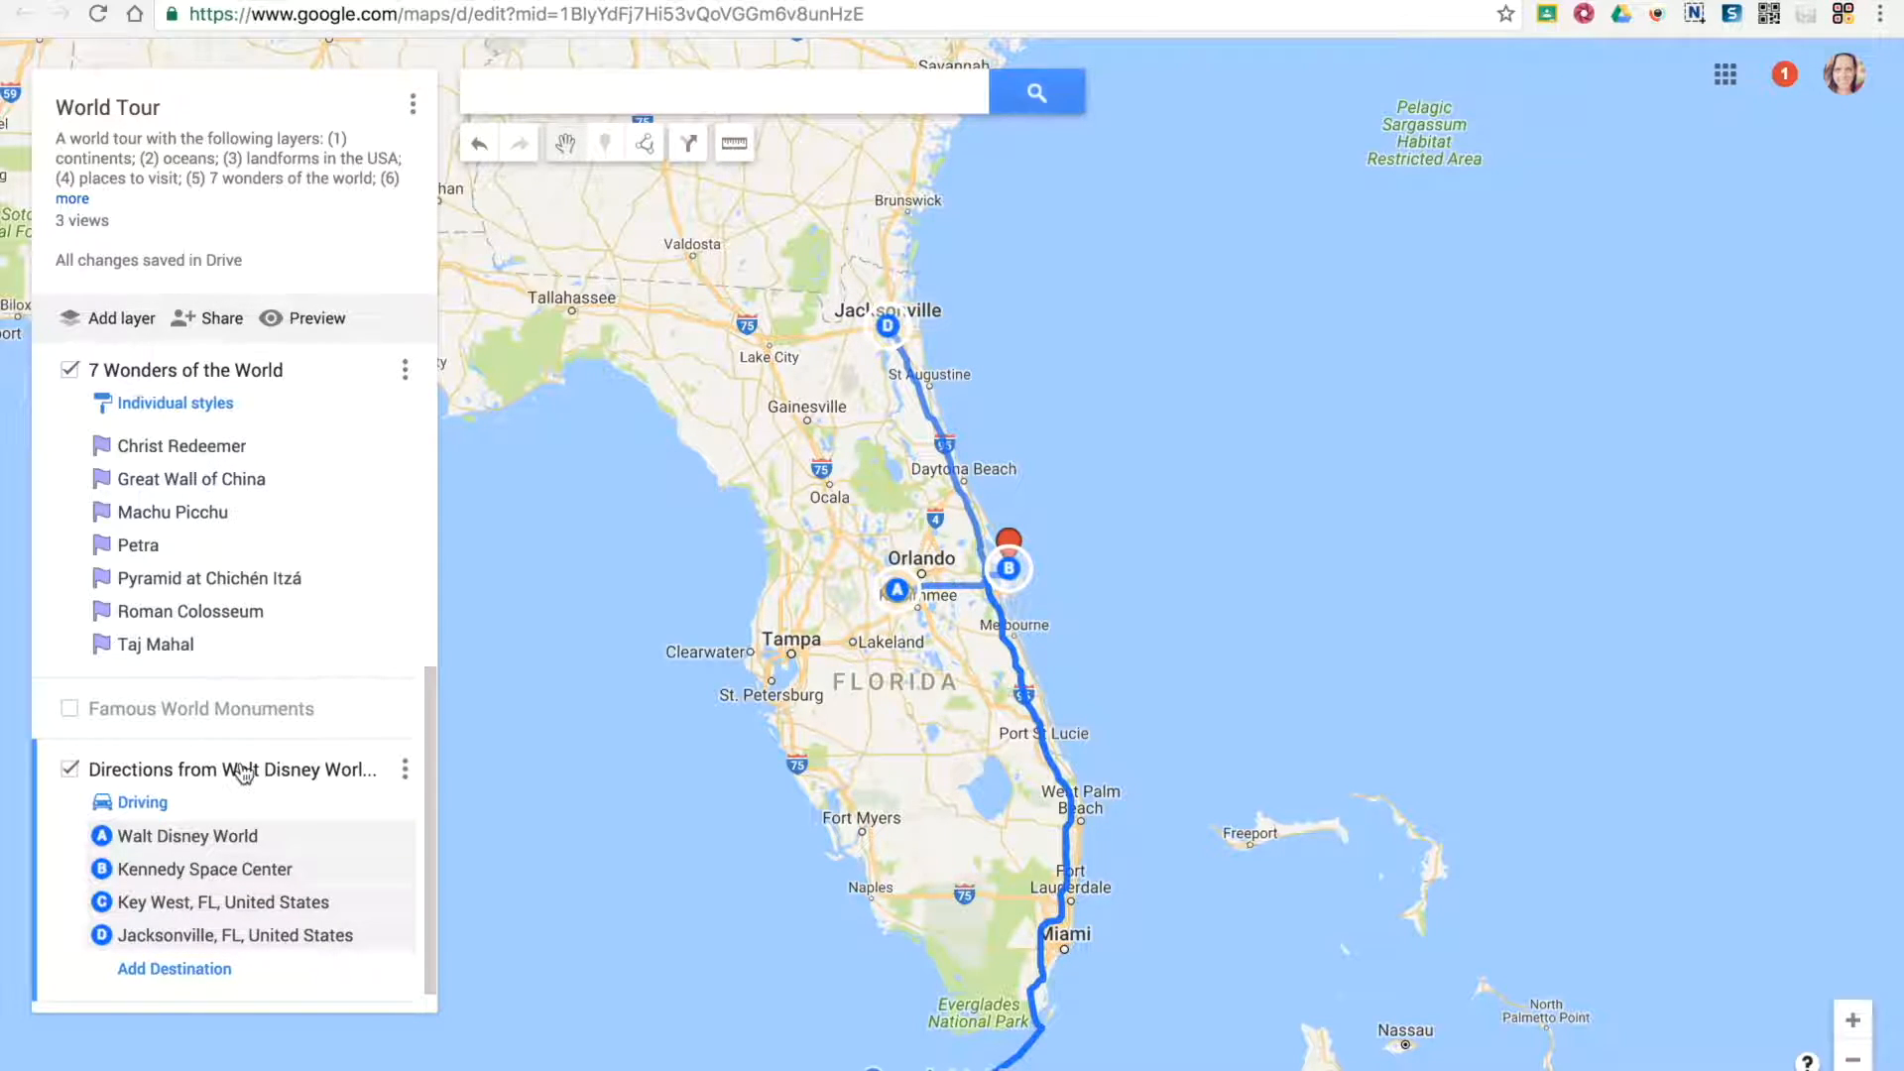
Rename the layer holding the Walt Disney World to Jacksonville route as "Directions"
click(242, 772)
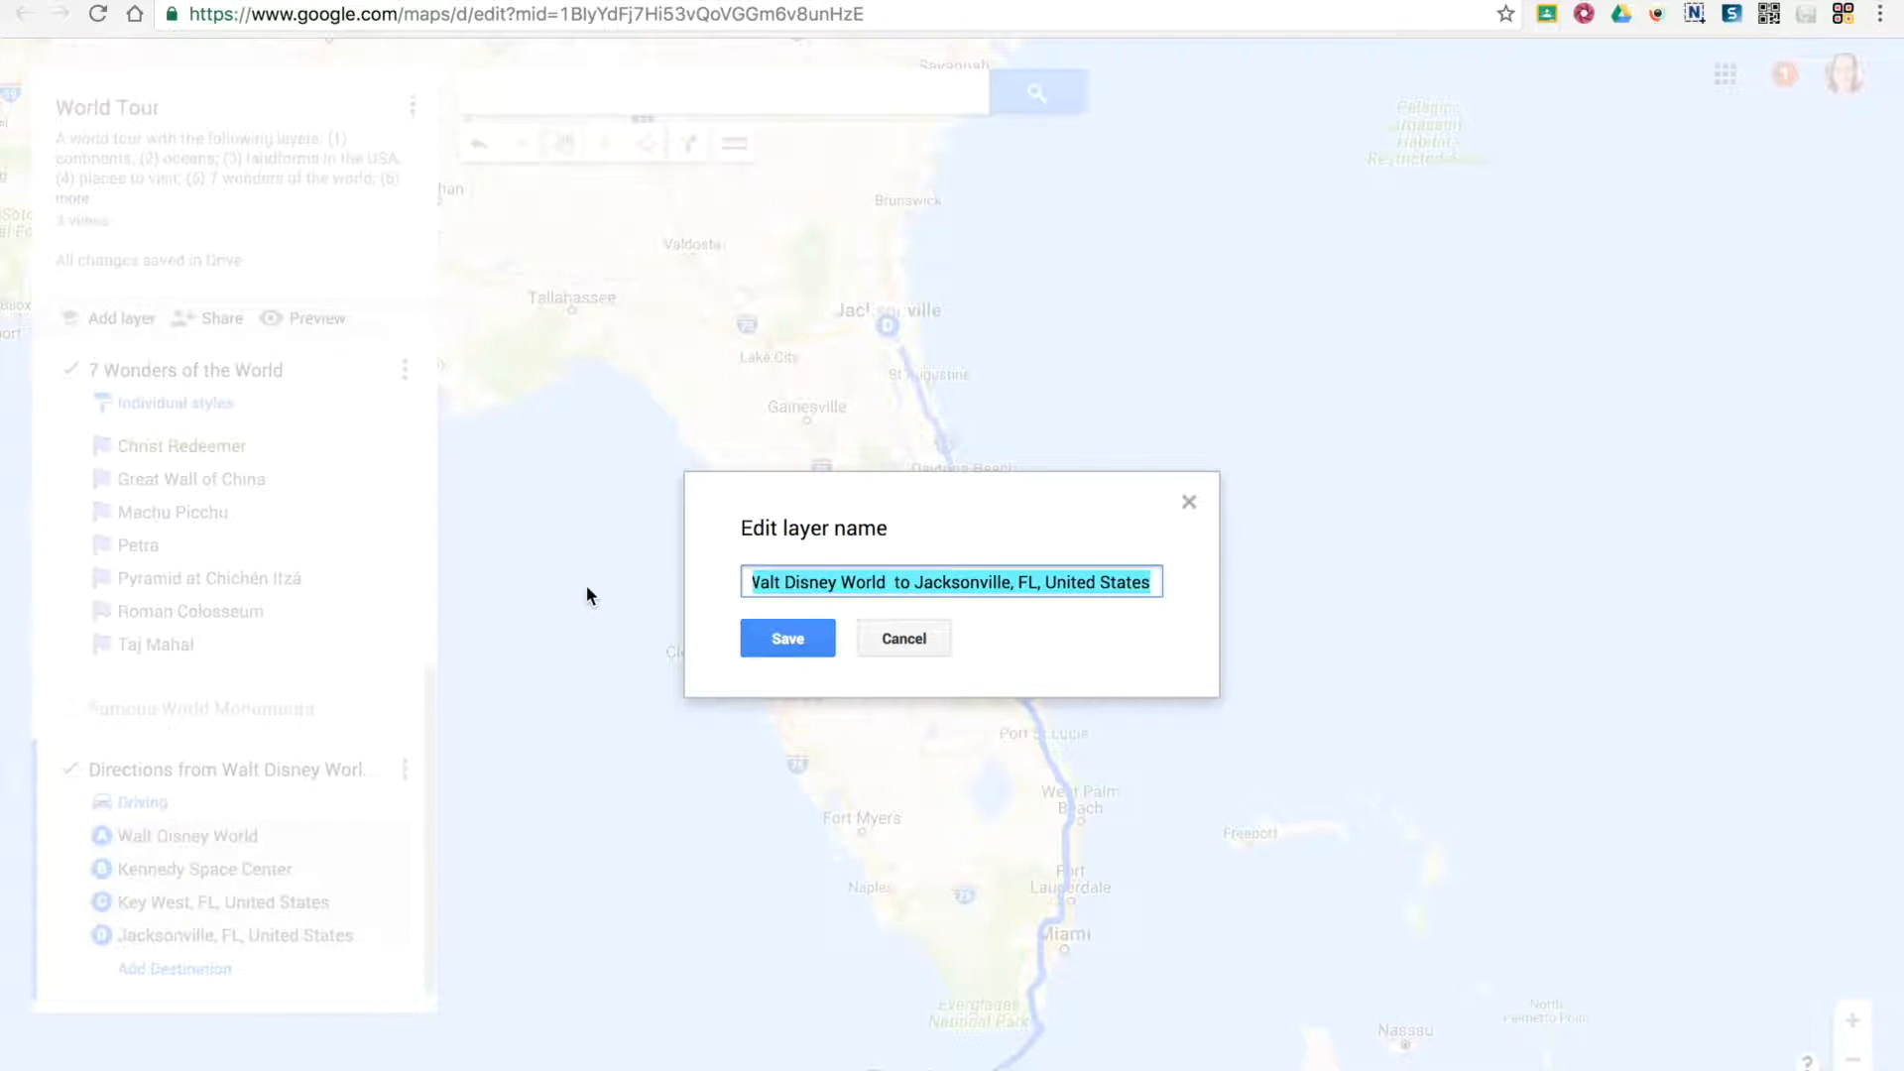
text(Directions)
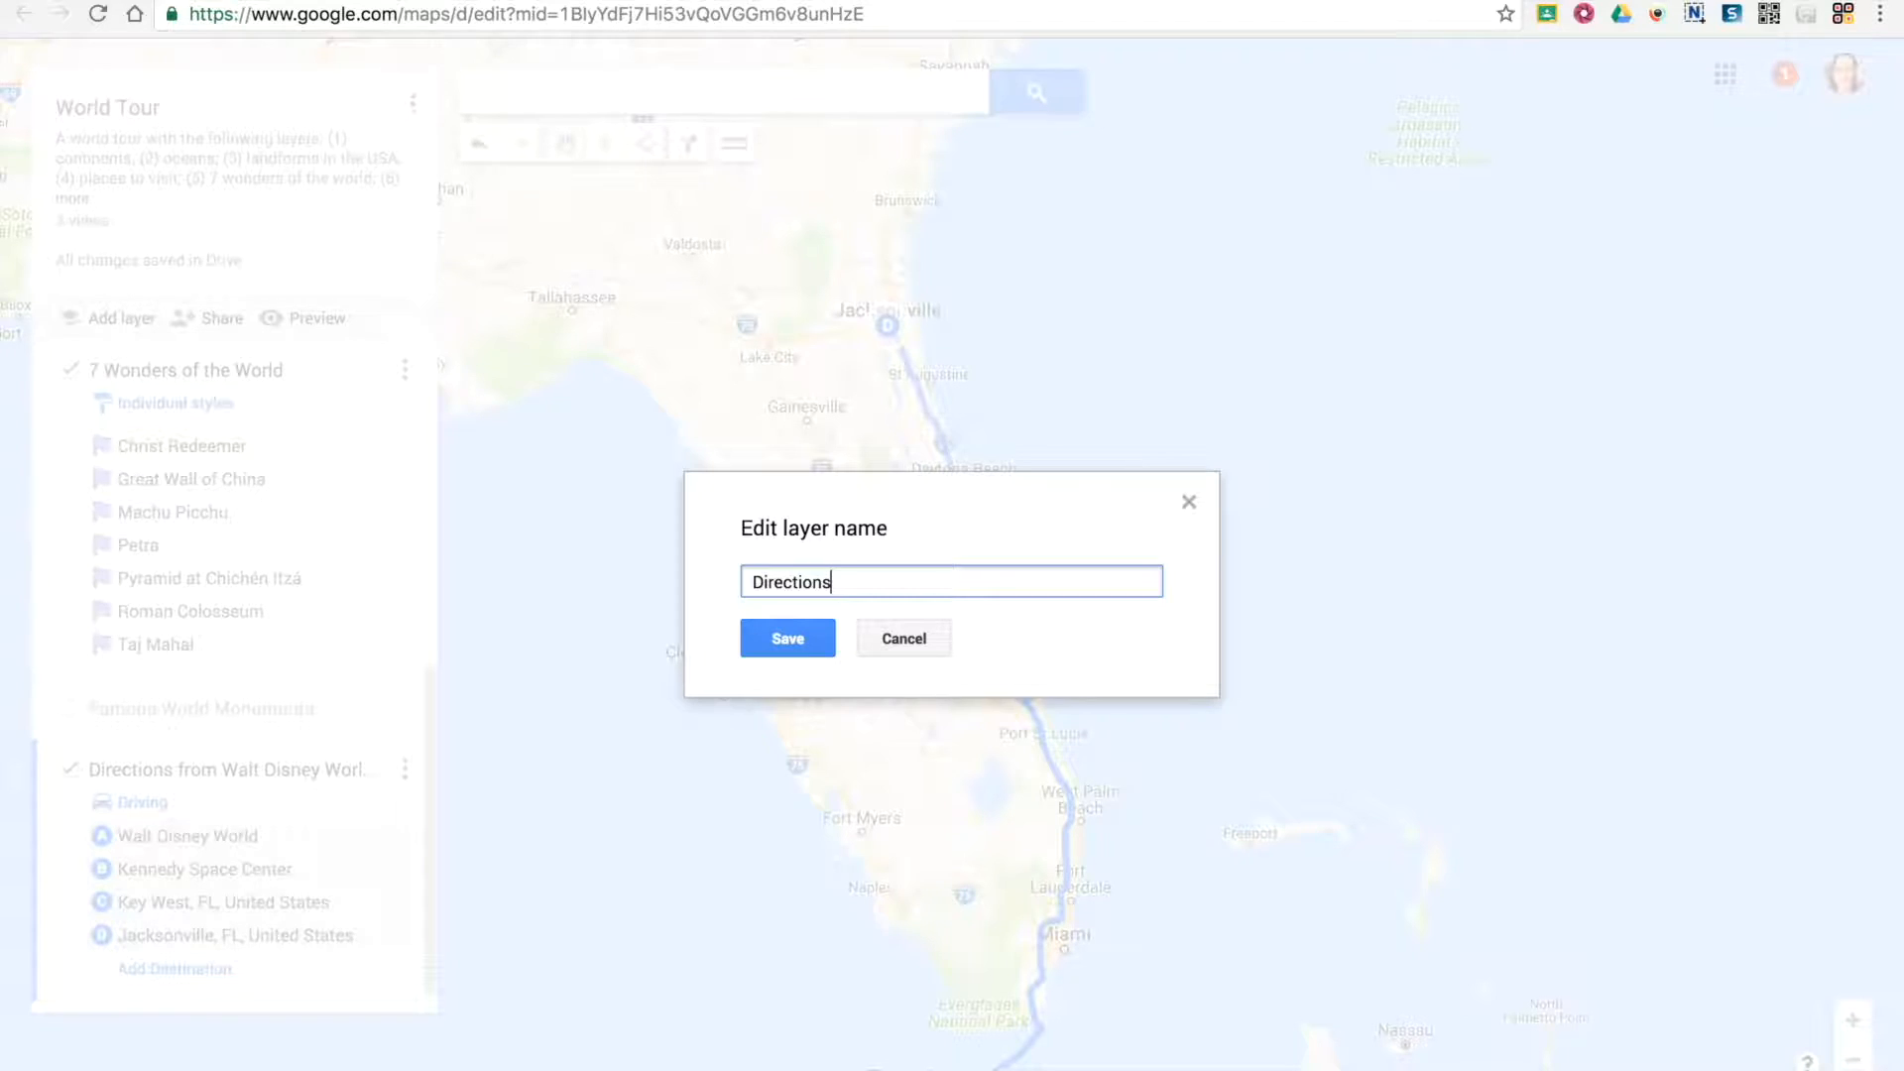
click(795, 639)
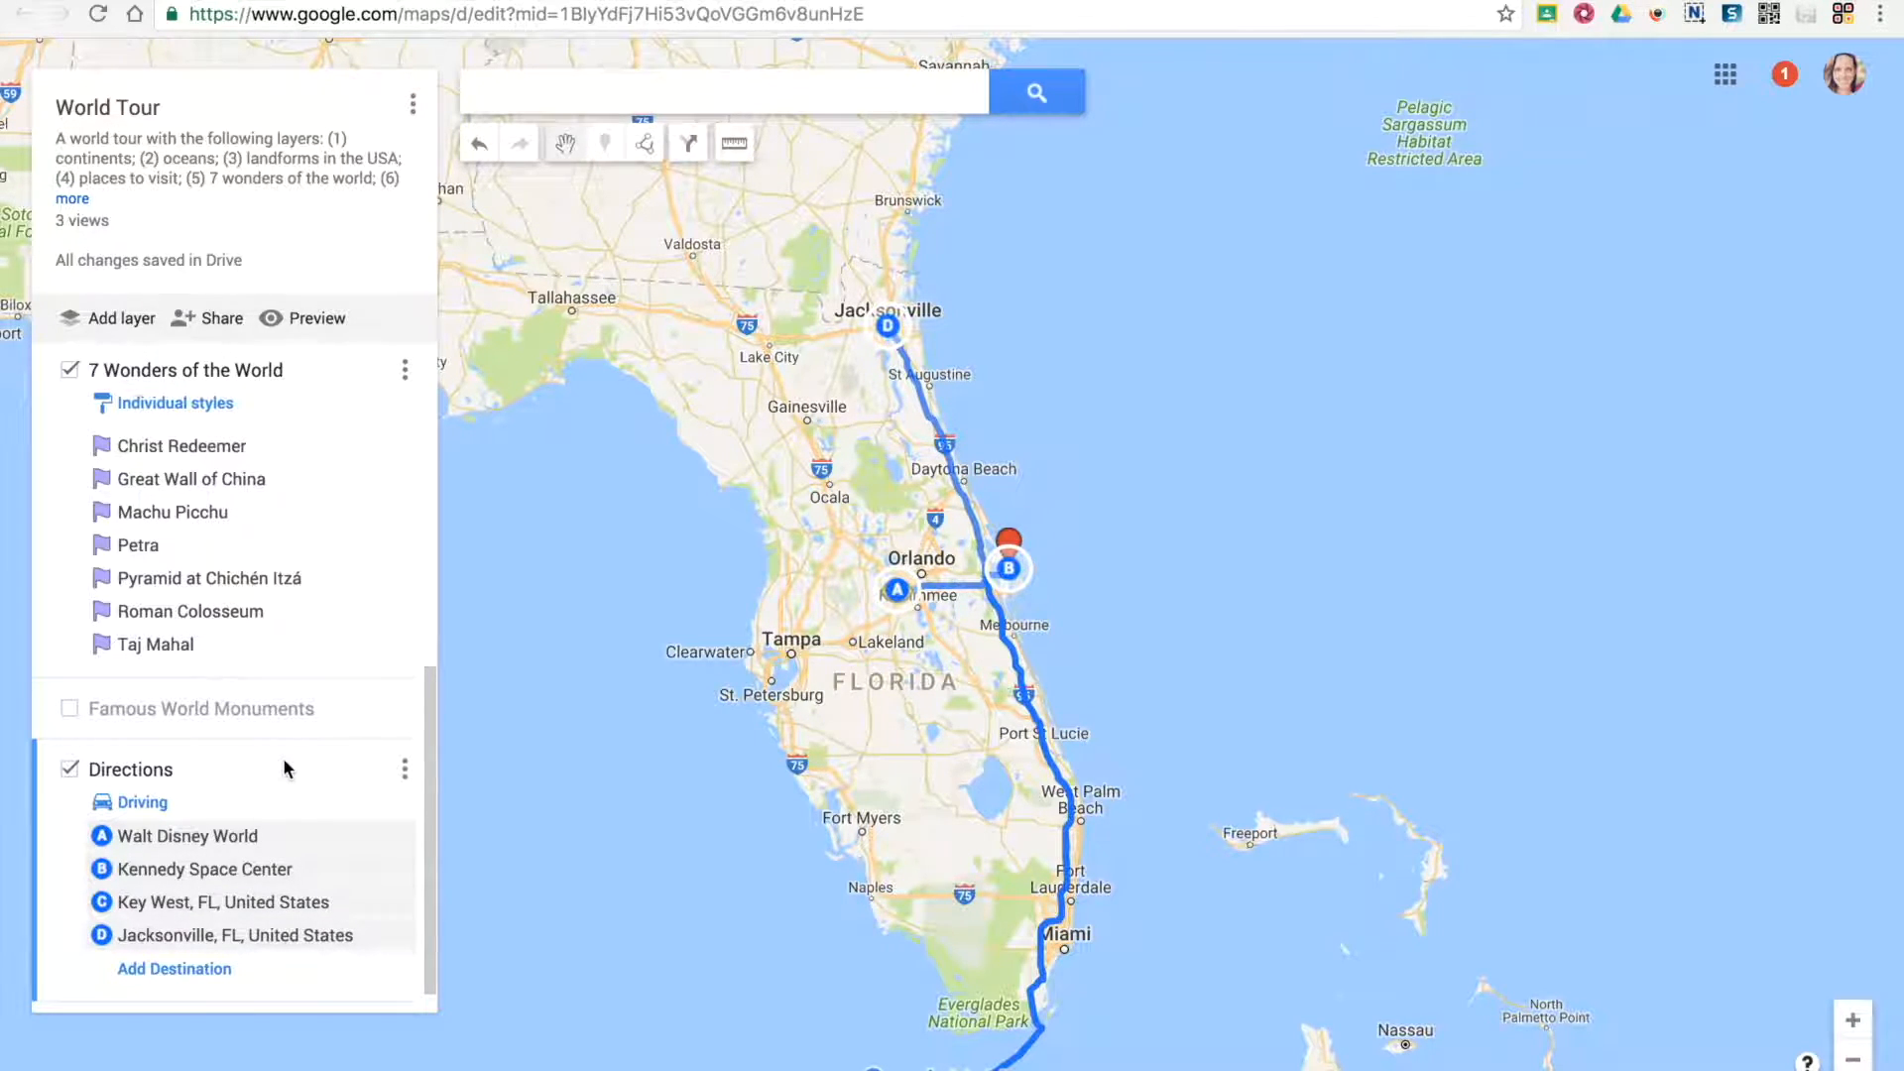
Hide the Directions layer on the map and show it again
scroll(226, 892, down, 1)
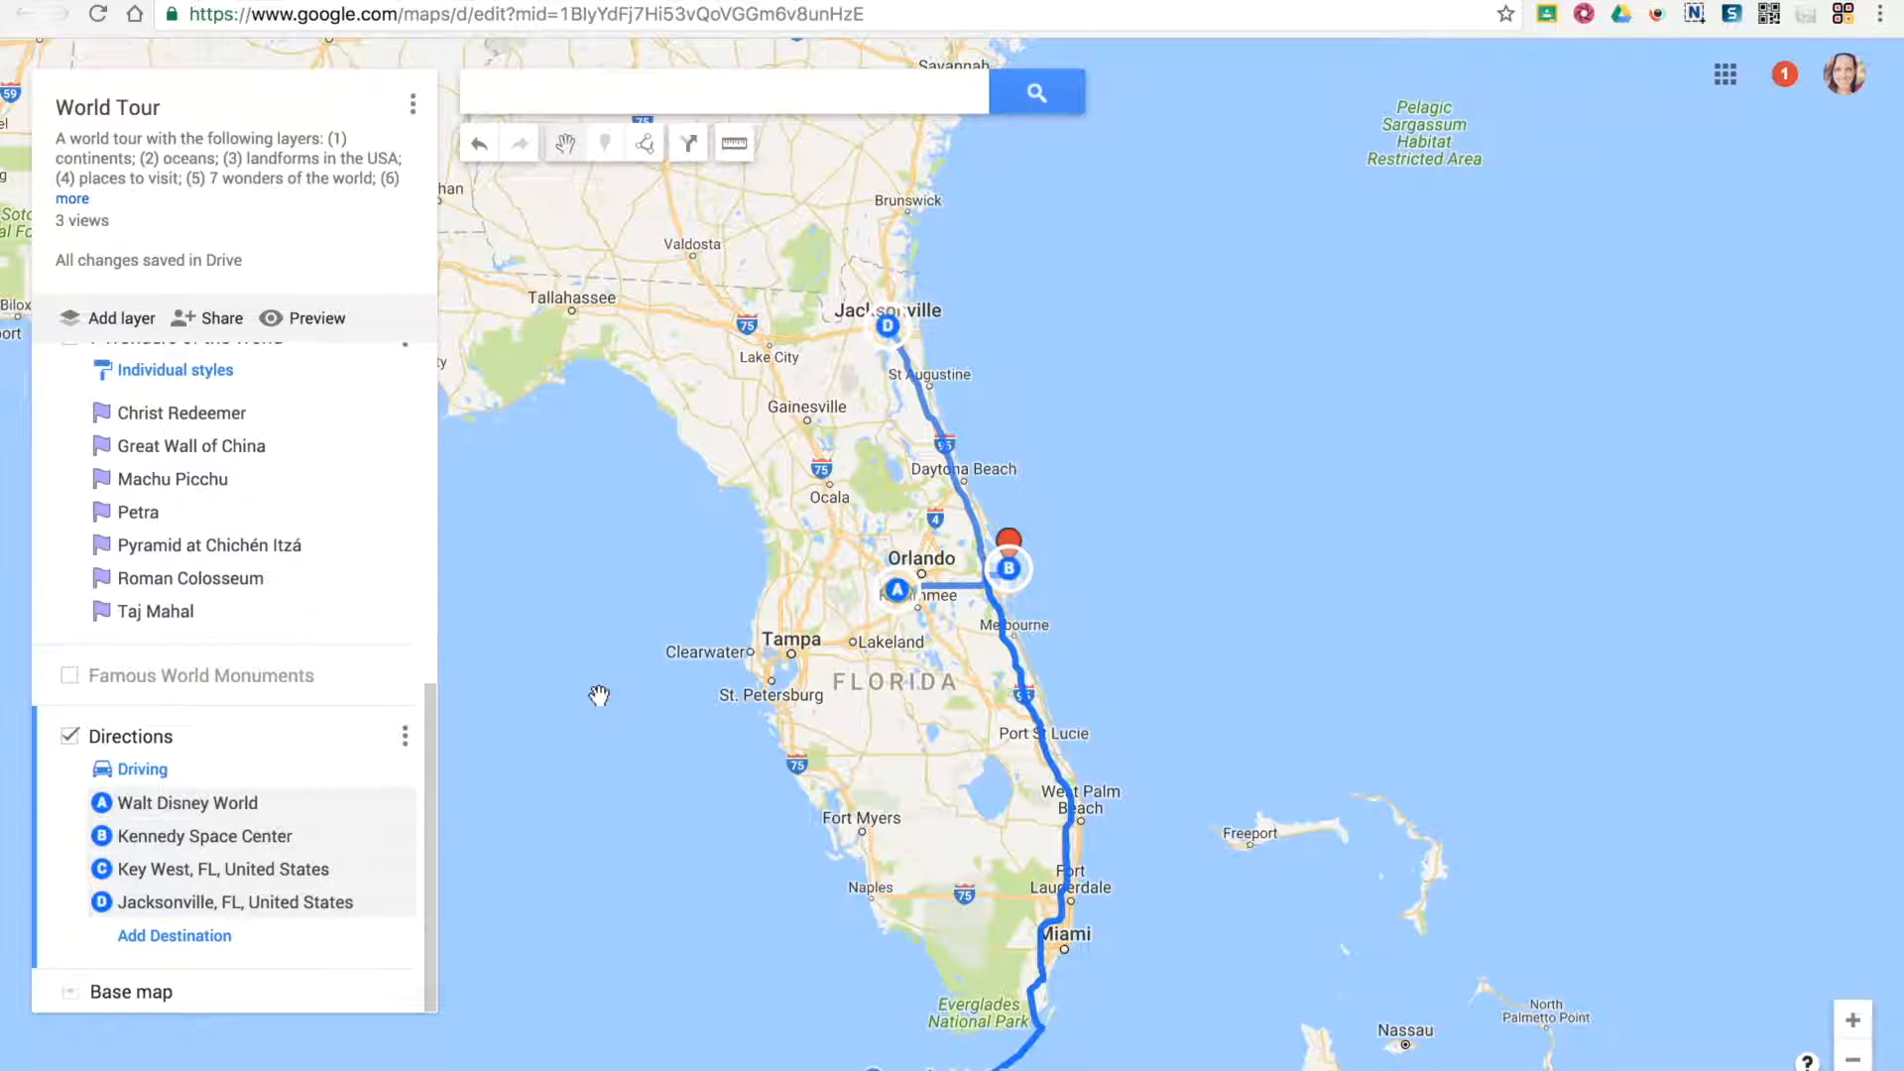
click(71, 737)
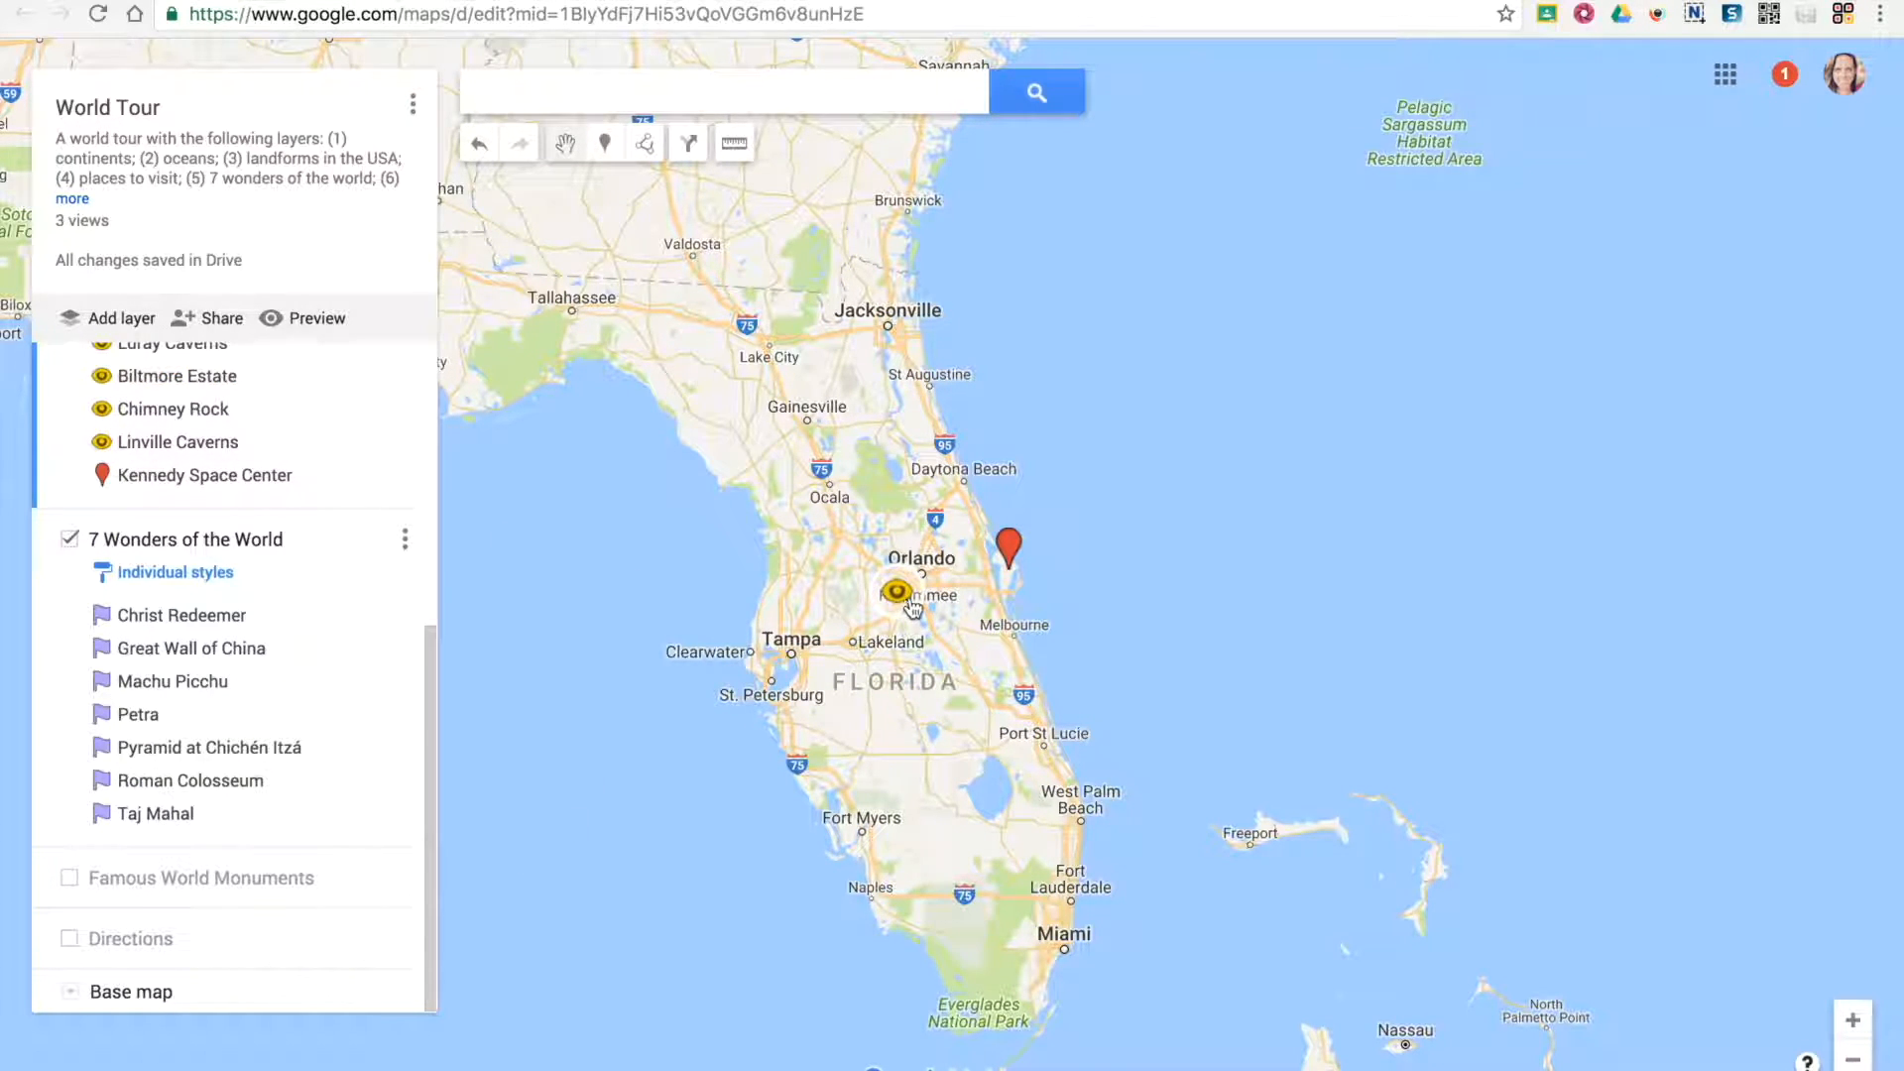
click(136, 947)
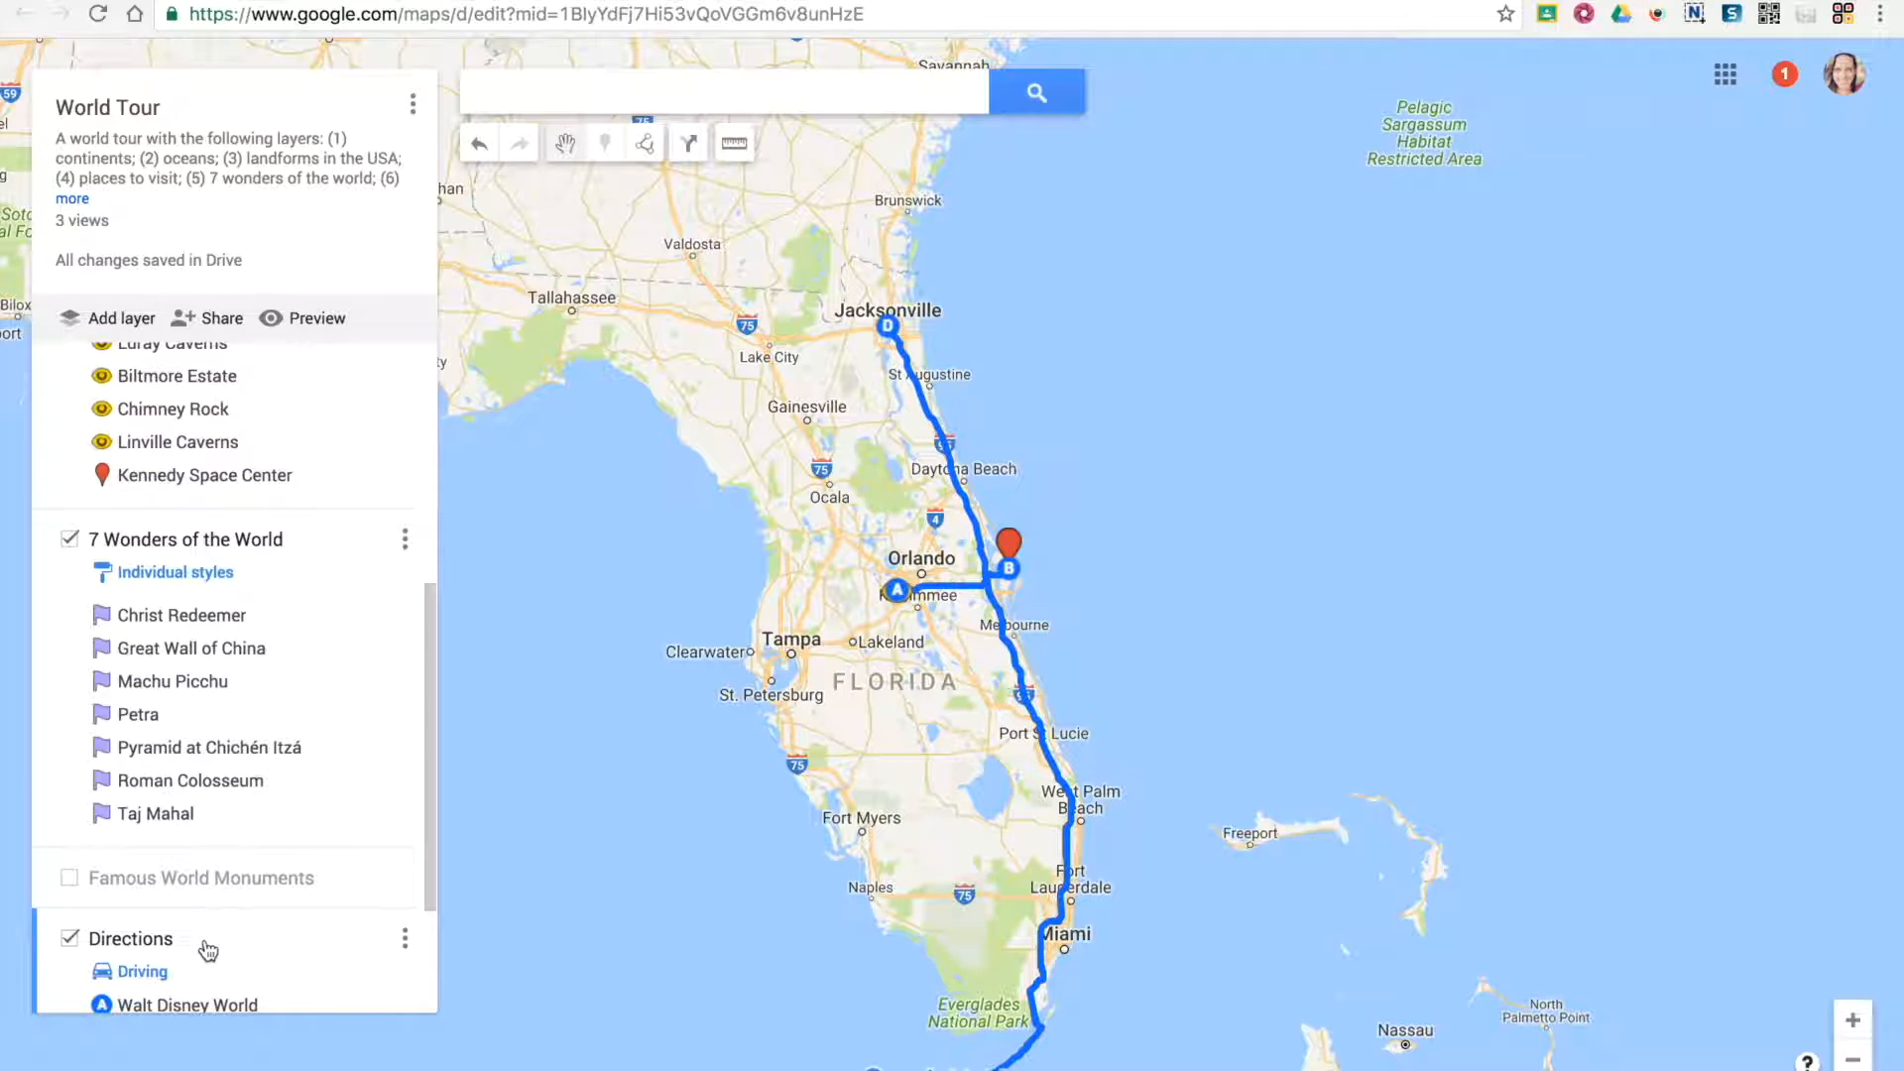
scroll(213, 950, down, 2)
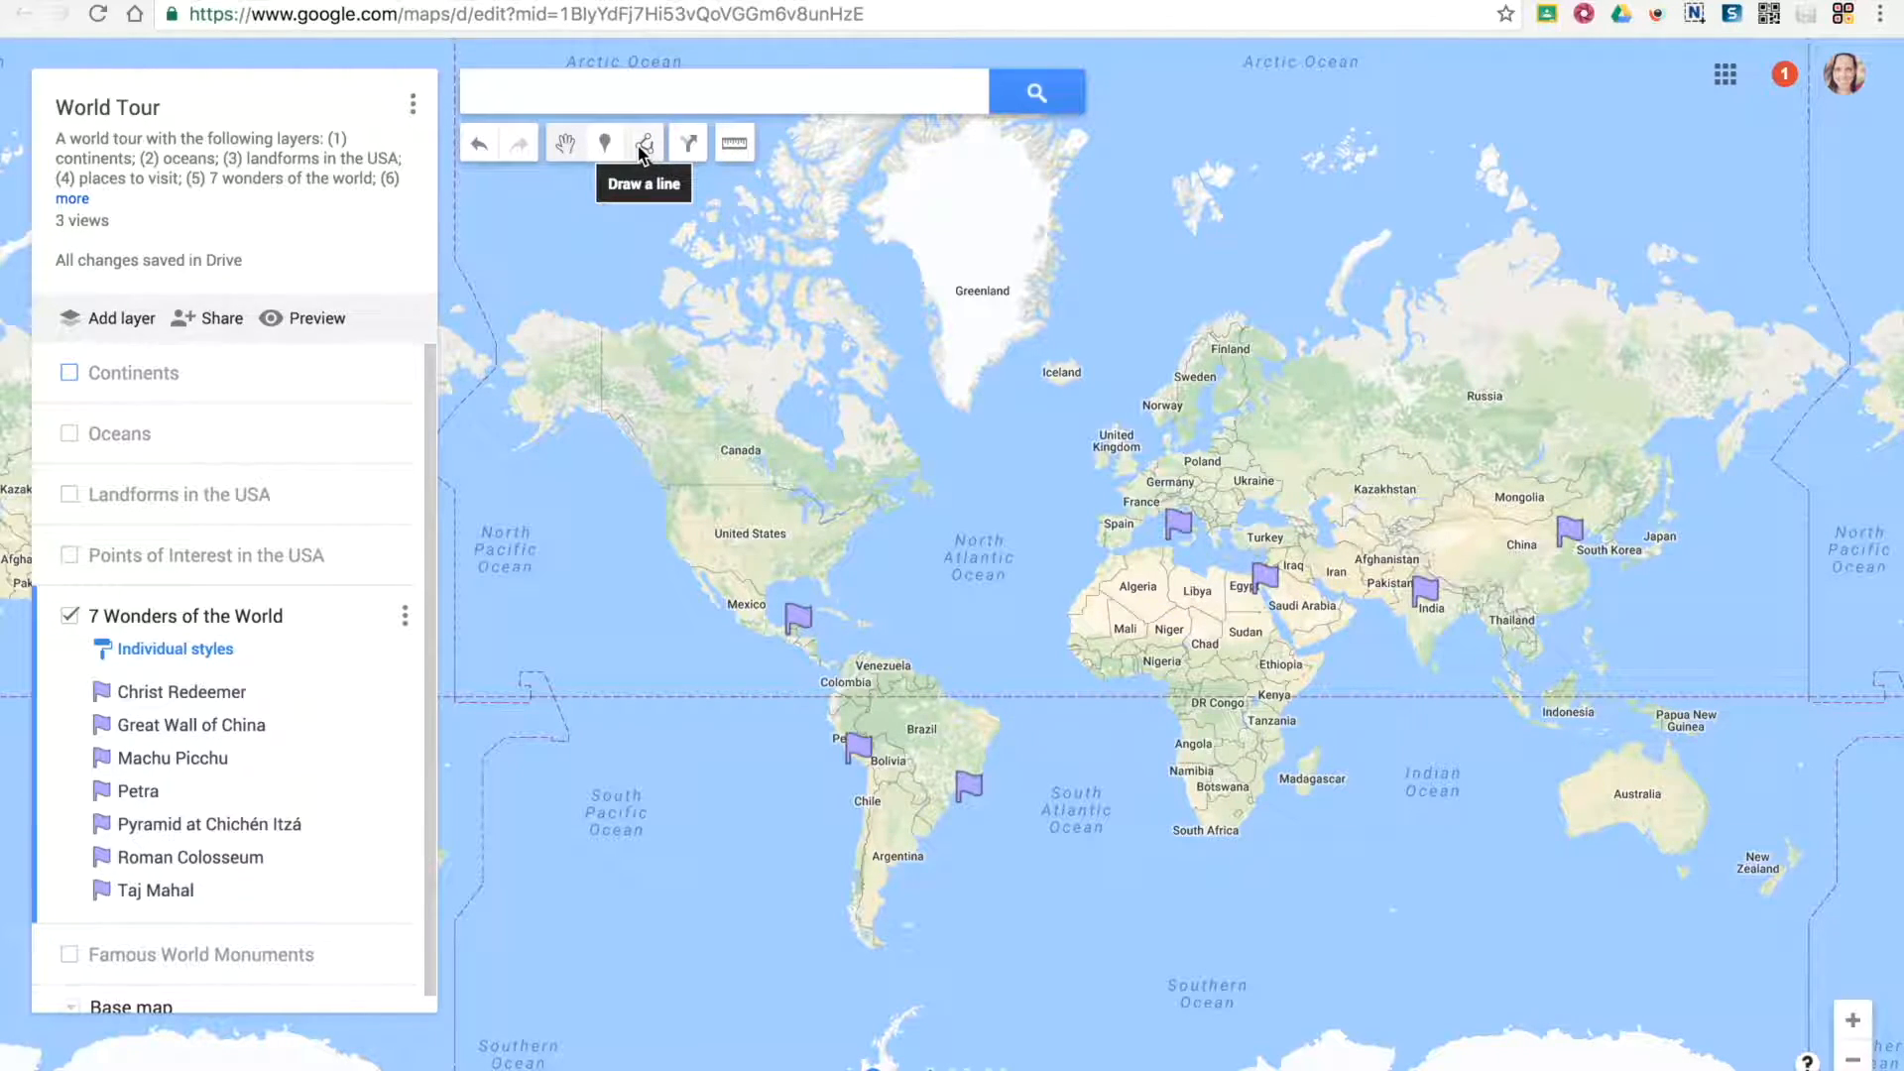
Hide the 7 Wonders of the World layer and show the Continents layer
click(70, 617)
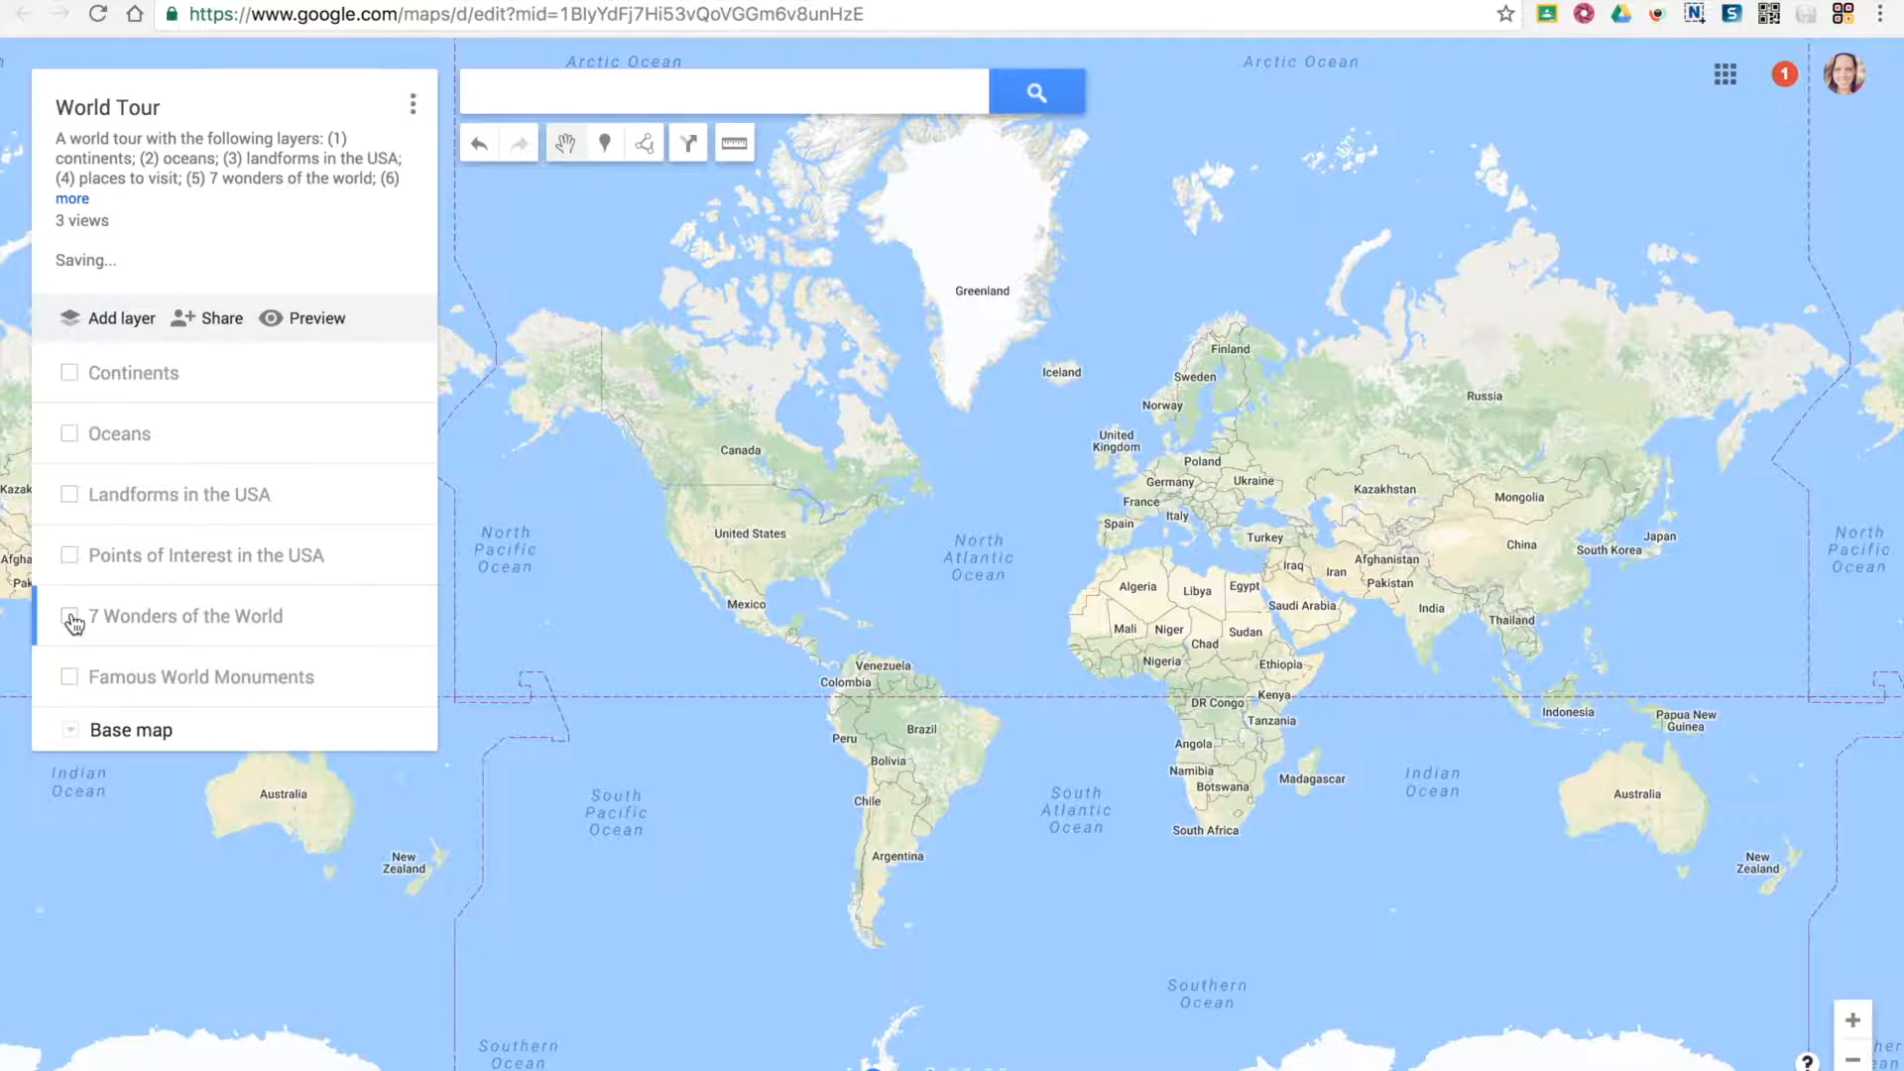
click(70, 372)
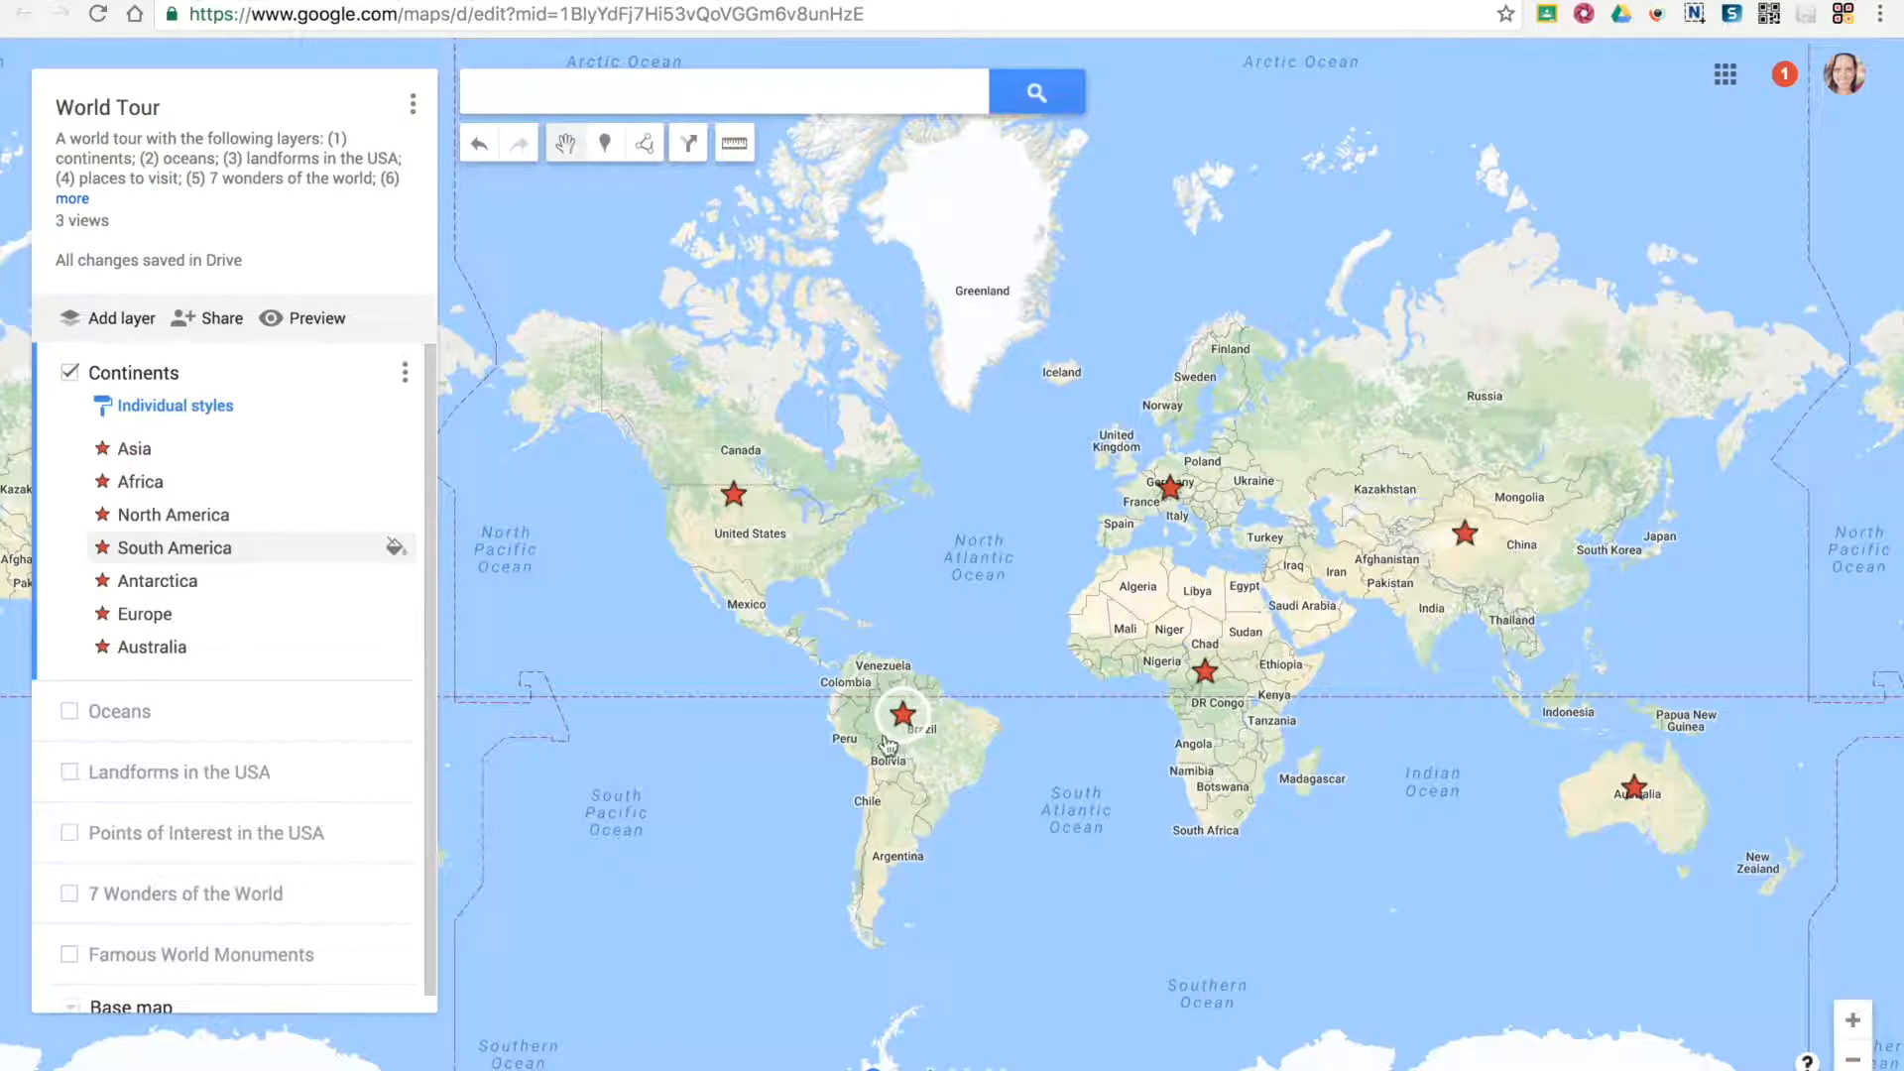
Draw a closed shape around North America, including Alaska, Greenland, Mexico and Central America, in the Continents layer
drag(586, 373, 646, 432)
click(643, 142)
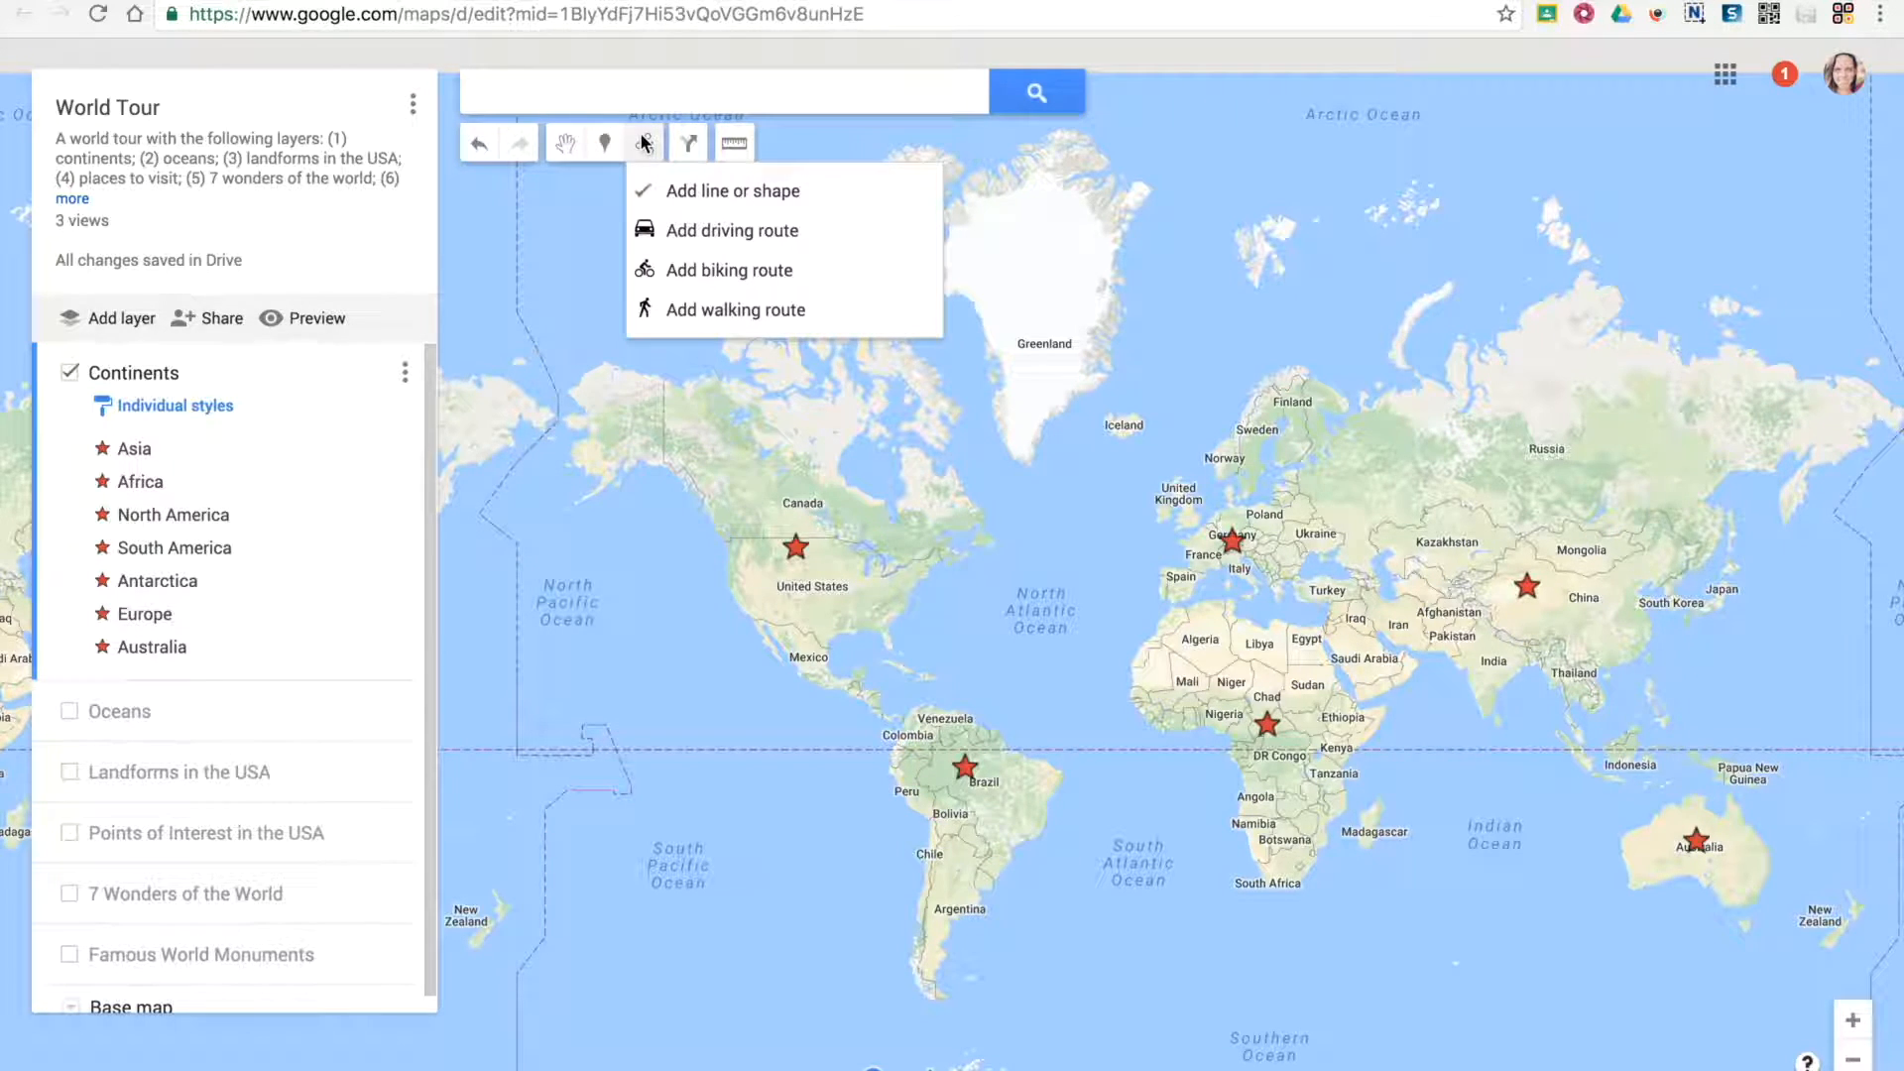
click(711, 199)
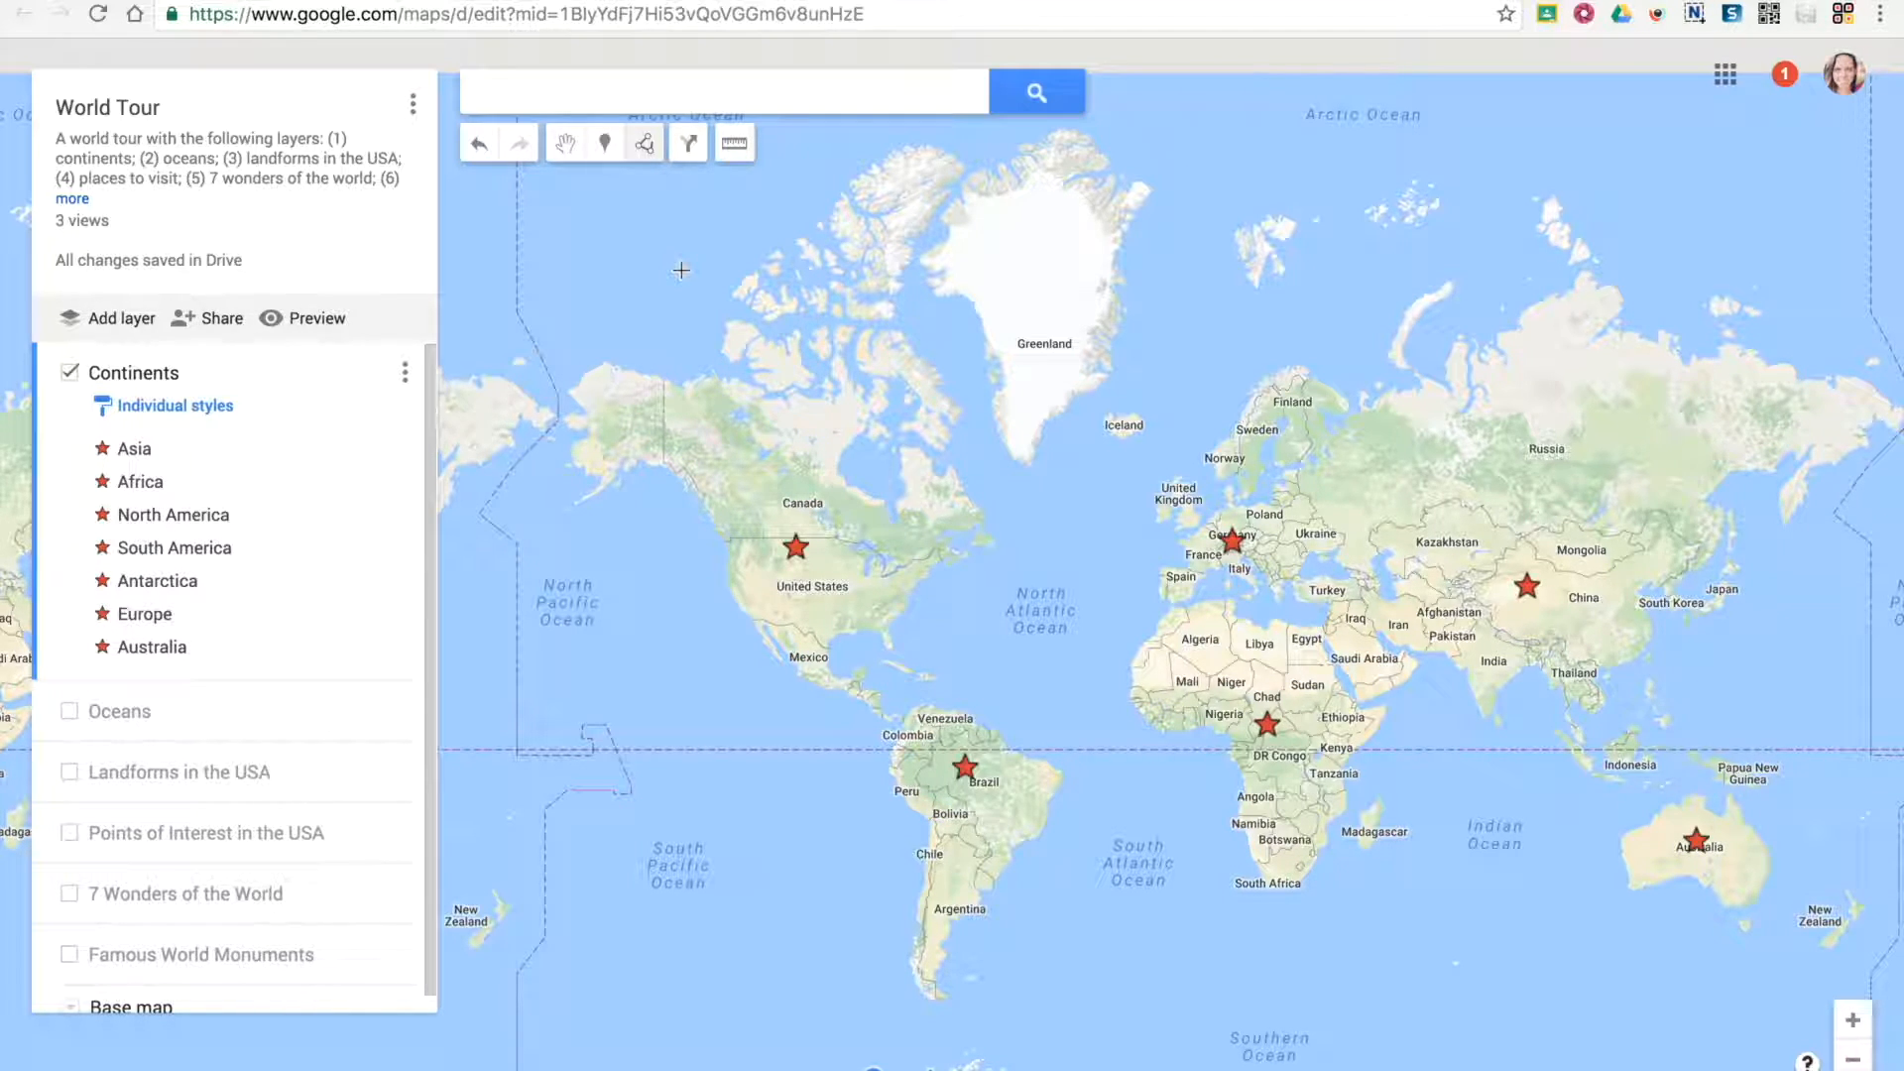
click(674, 474)
click(733, 543)
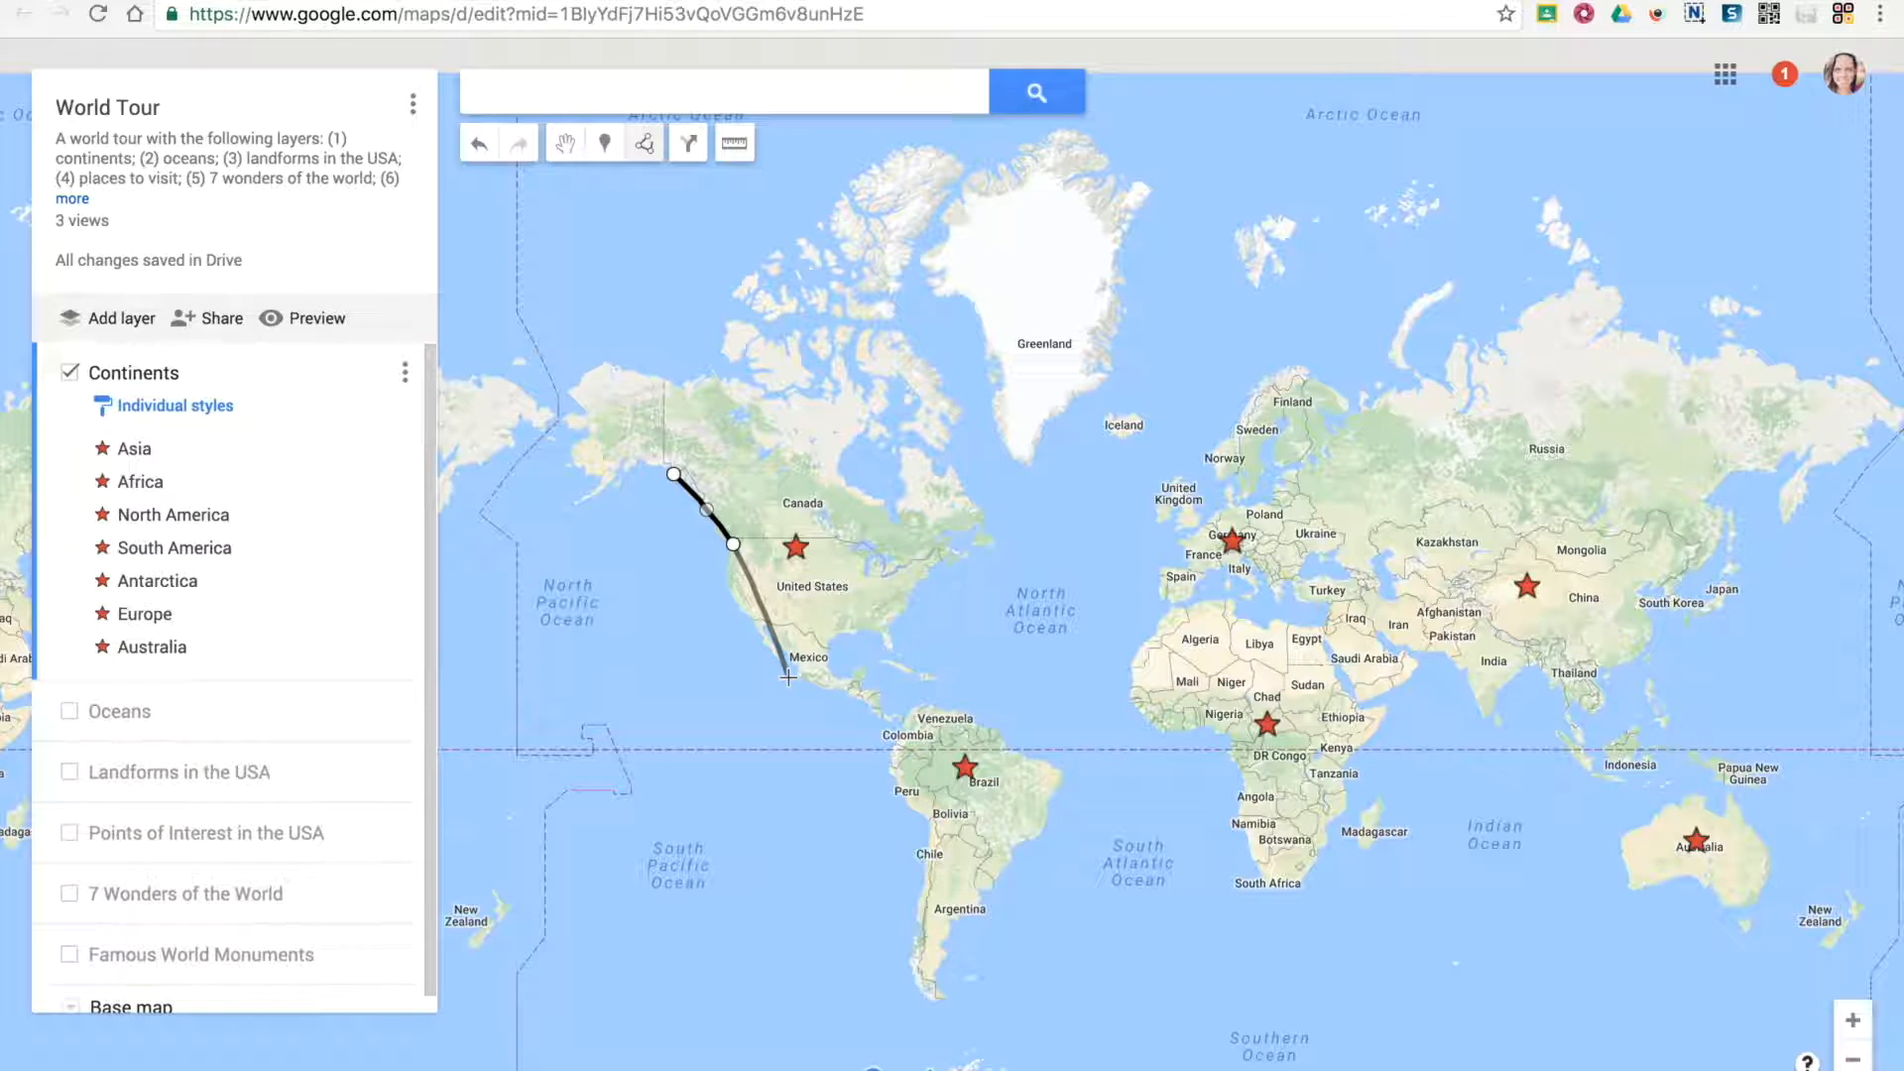
click(770, 652)
click(899, 725)
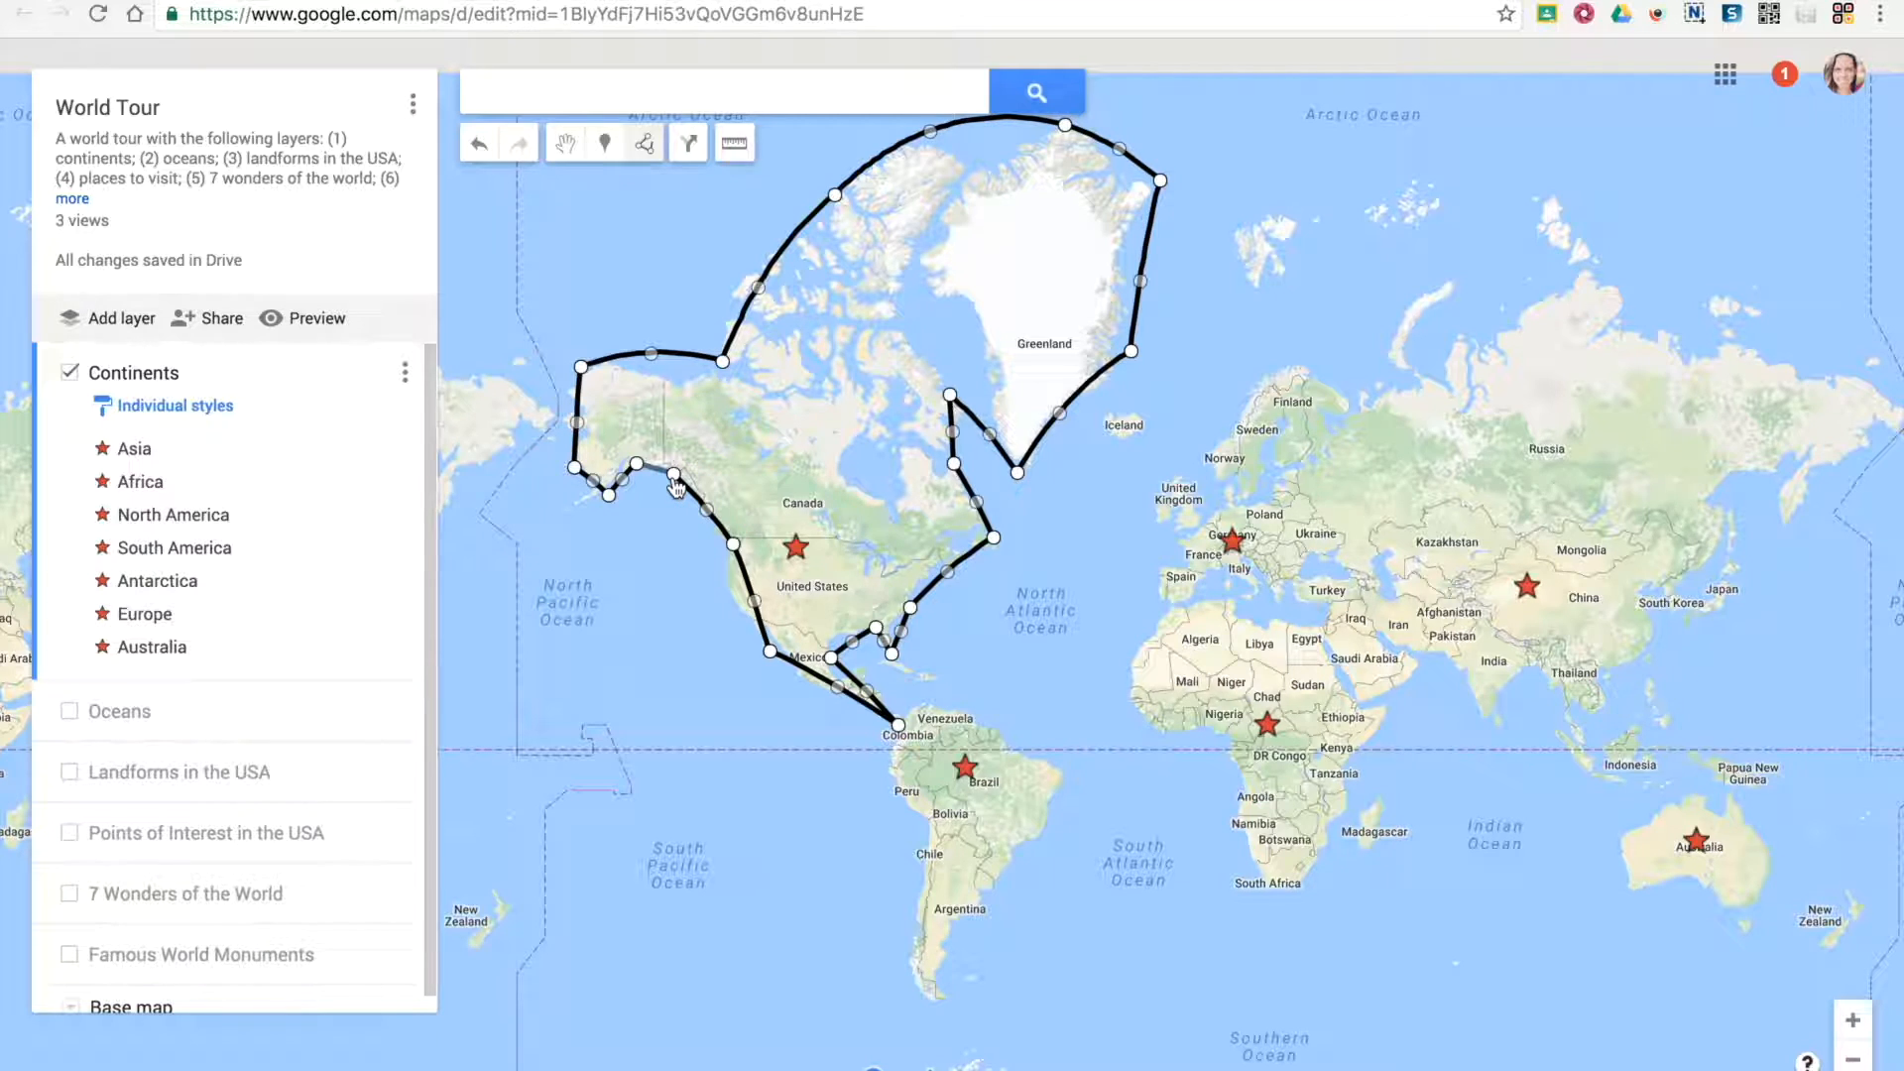
click(673, 475)
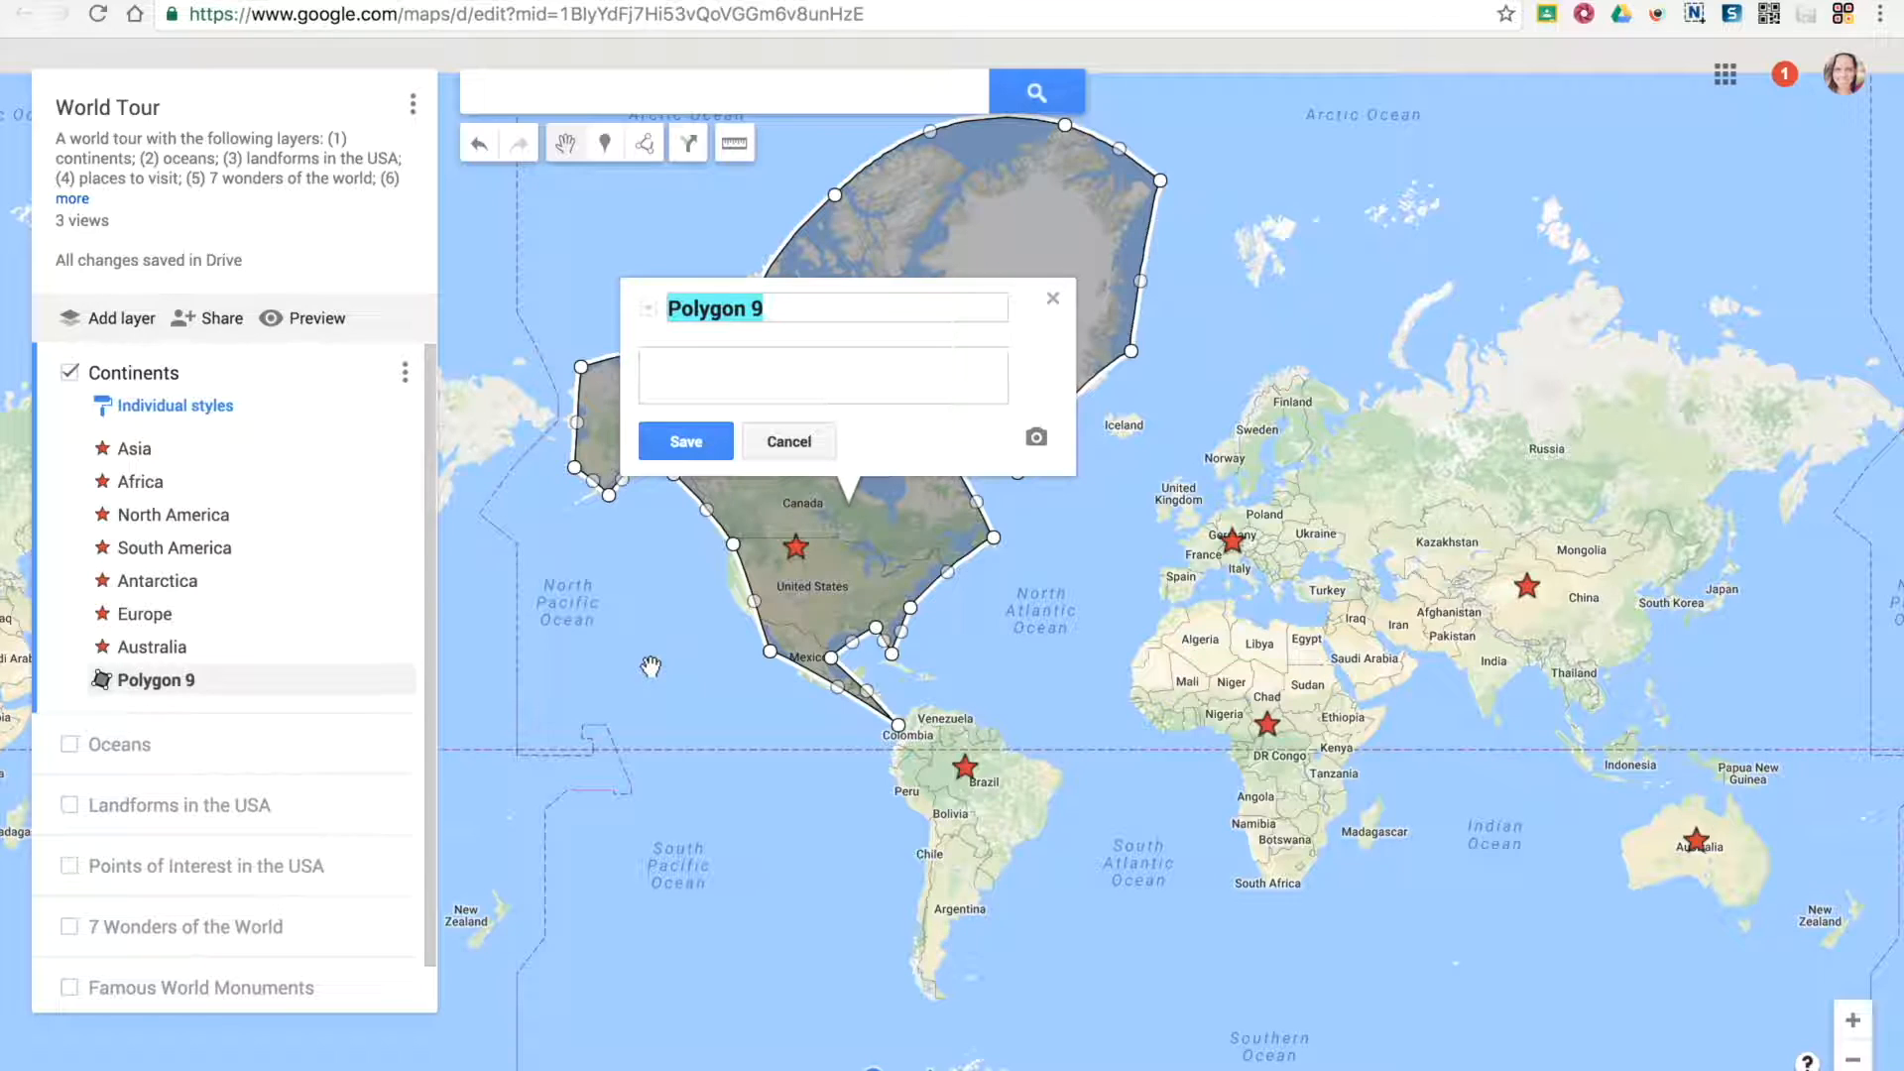
Name the new polygon "North America" and save it
text(Nor)
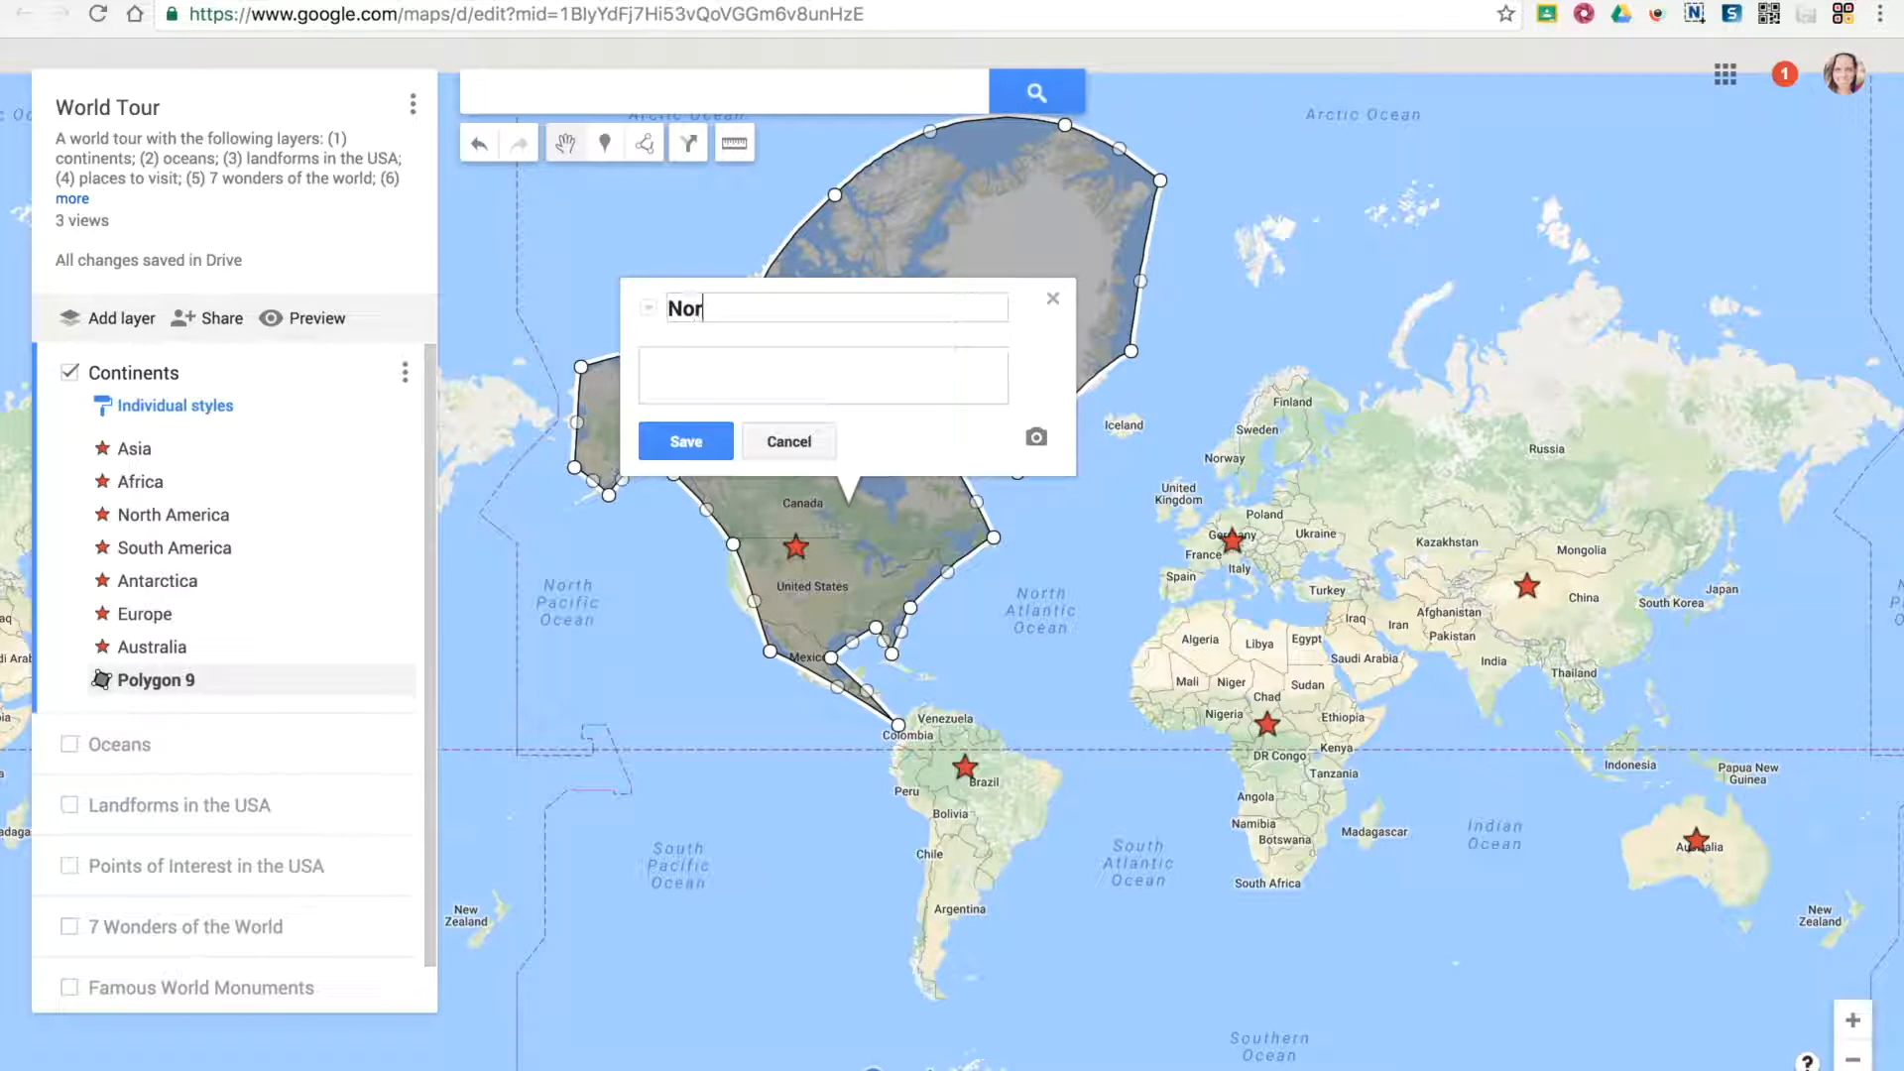
text(th America)
click(711, 391)
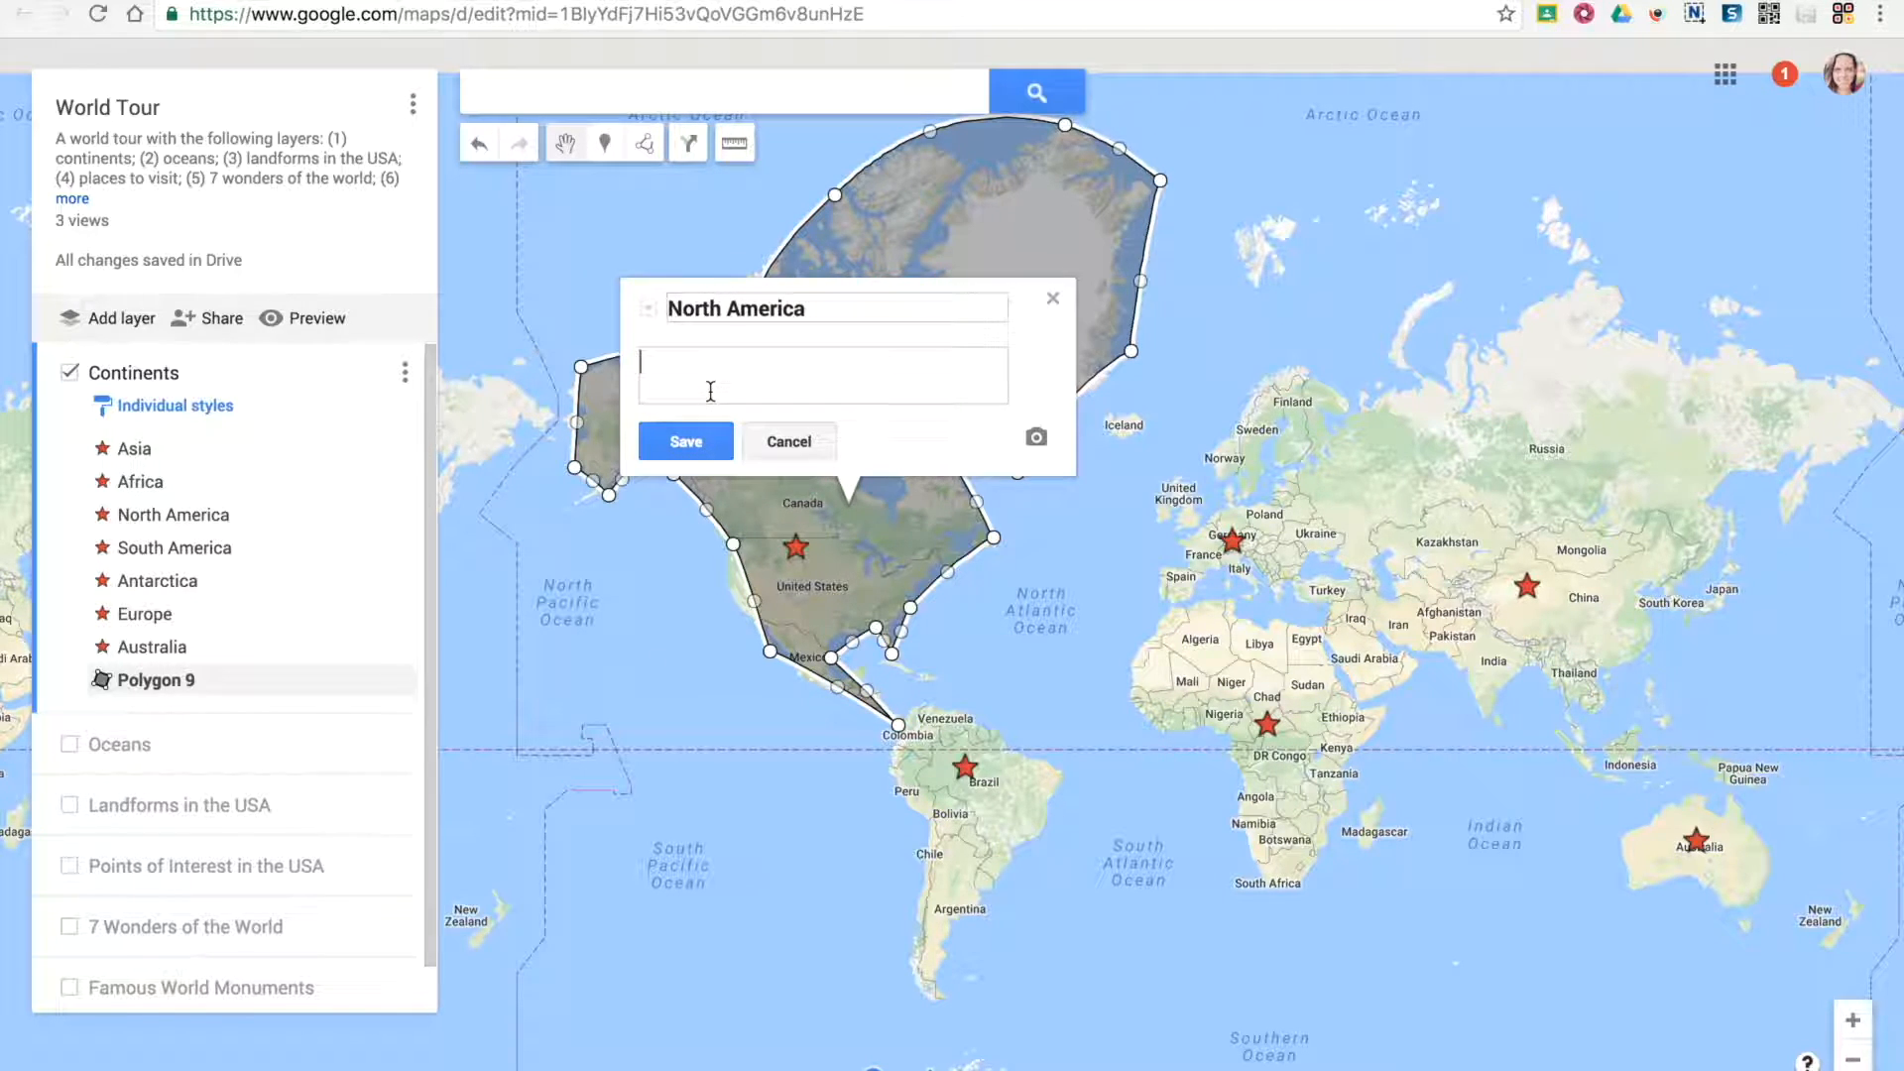
click(682, 442)
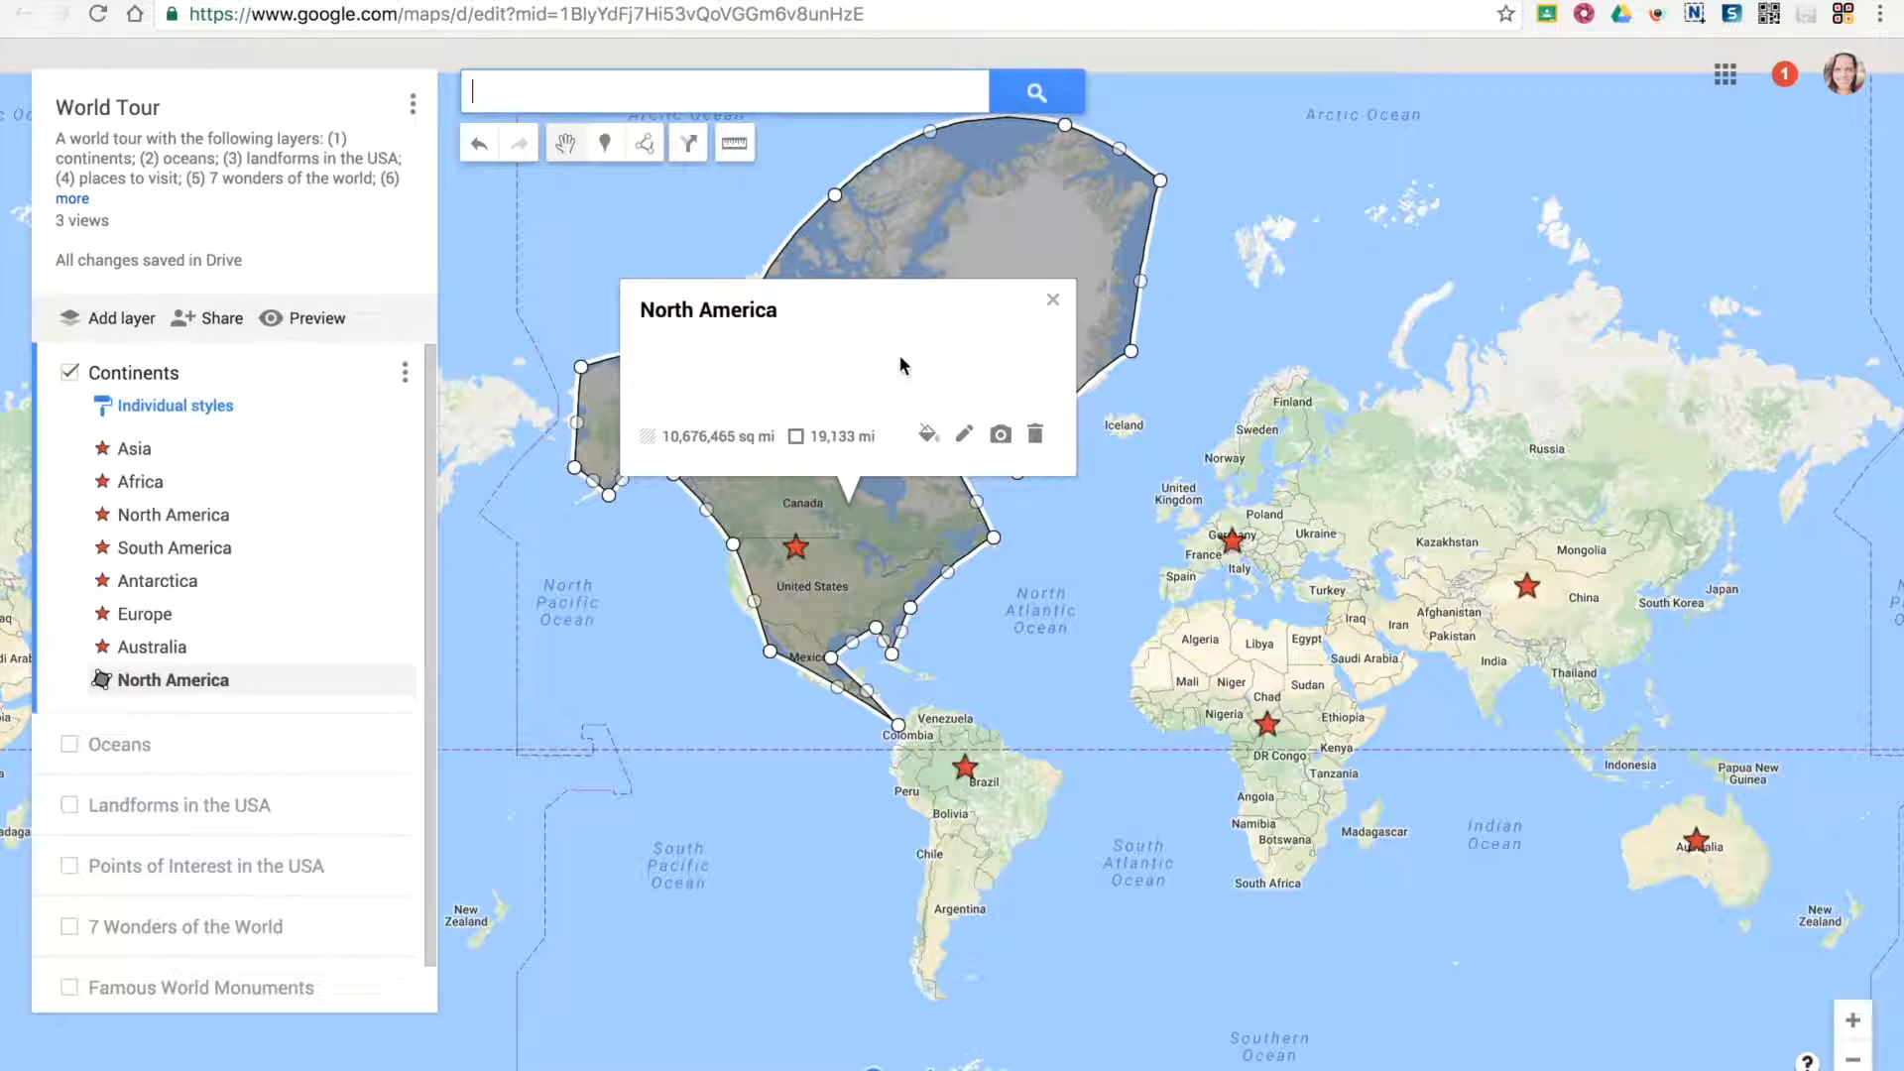
Style the North America polygon in red-orange, adjusting its transparency and giving it a slightly thicker border
click(927, 437)
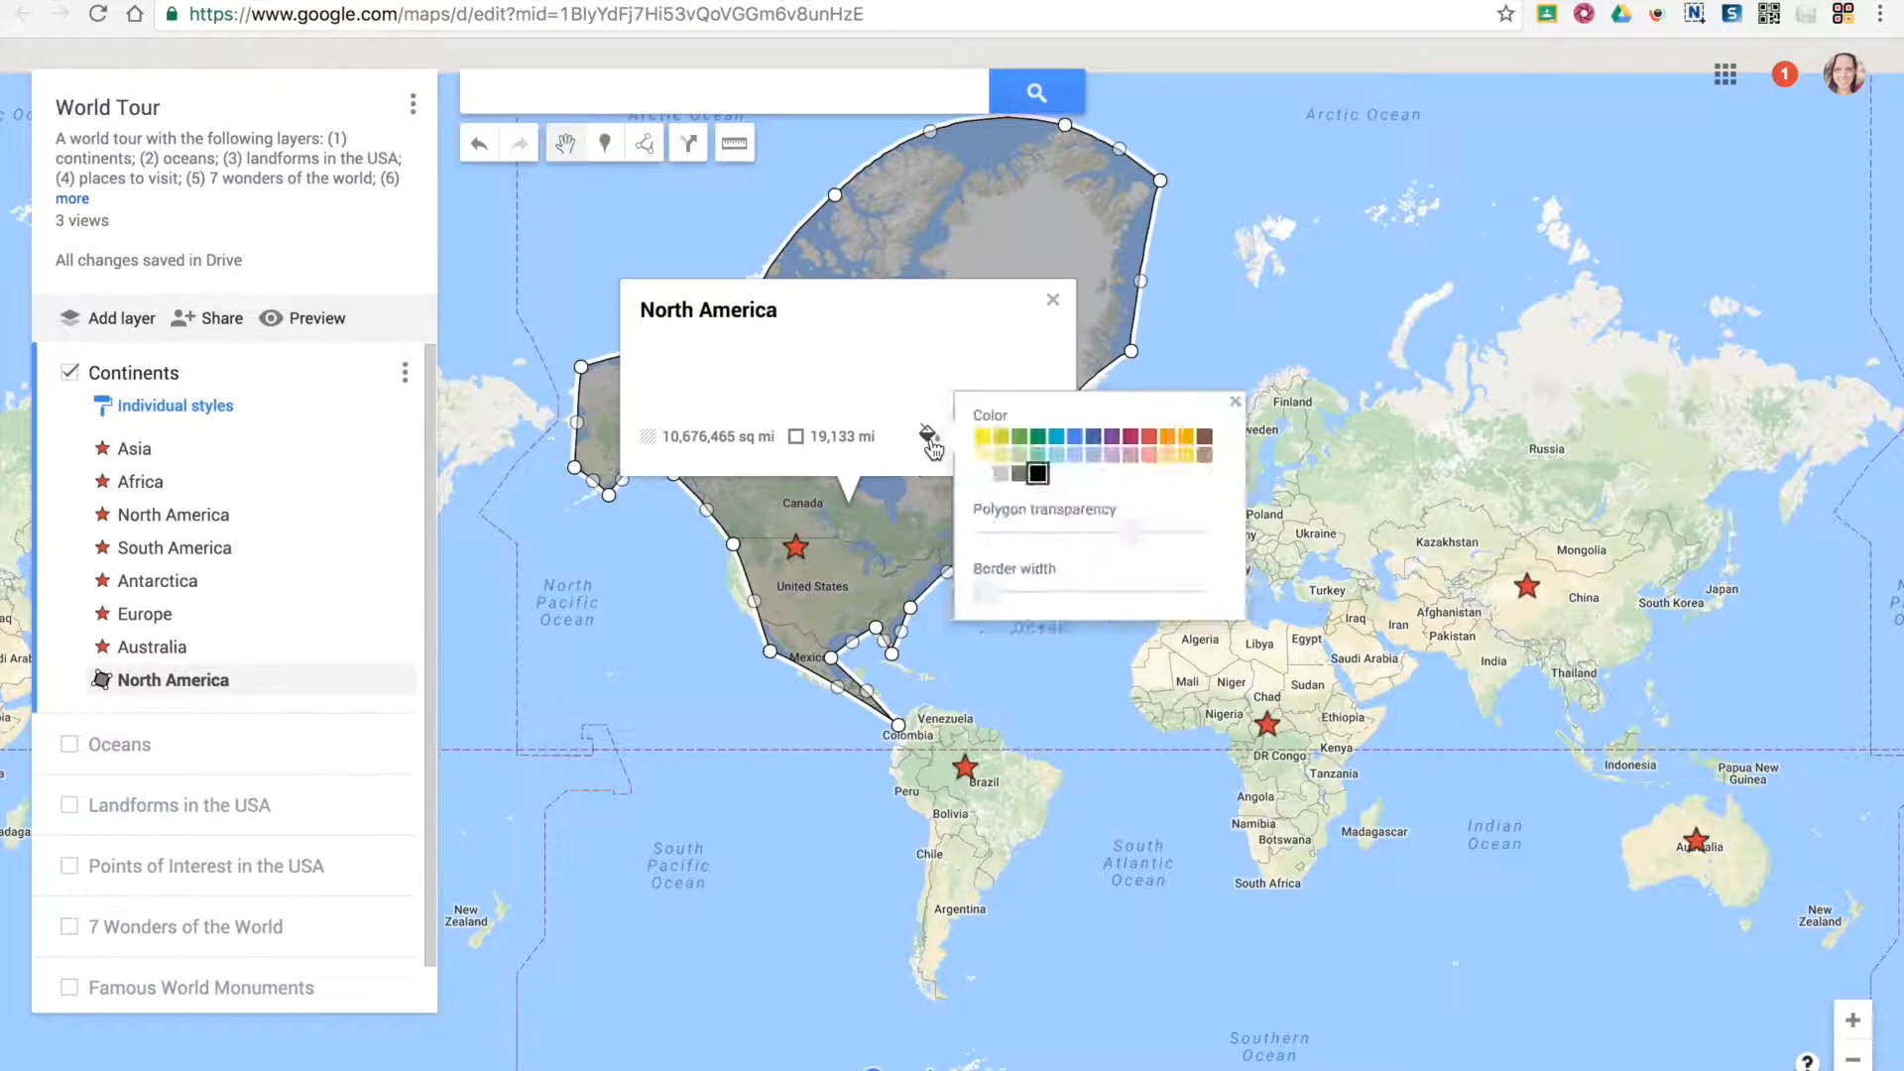
click(1007, 437)
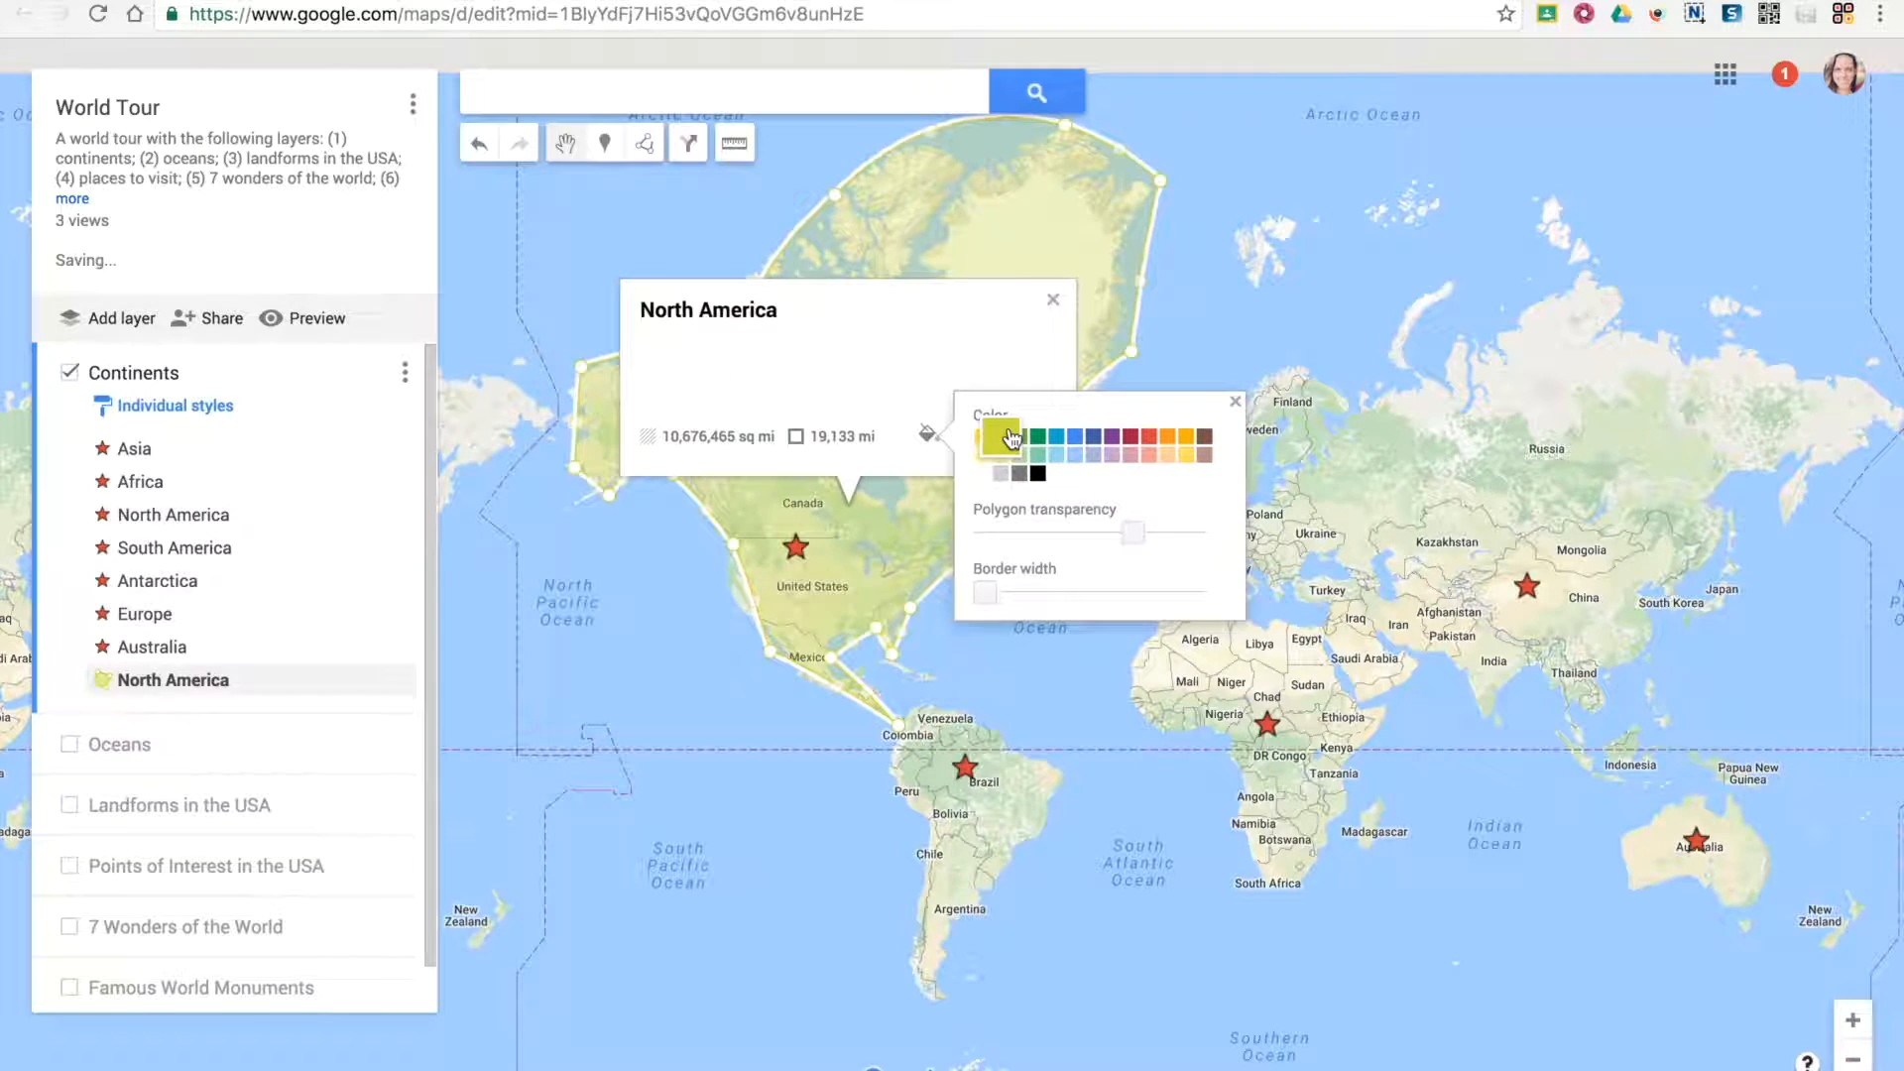
drag(1131, 536, 1080, 544)
drag(986, 593, 1151, 592)
click(1093, 436)
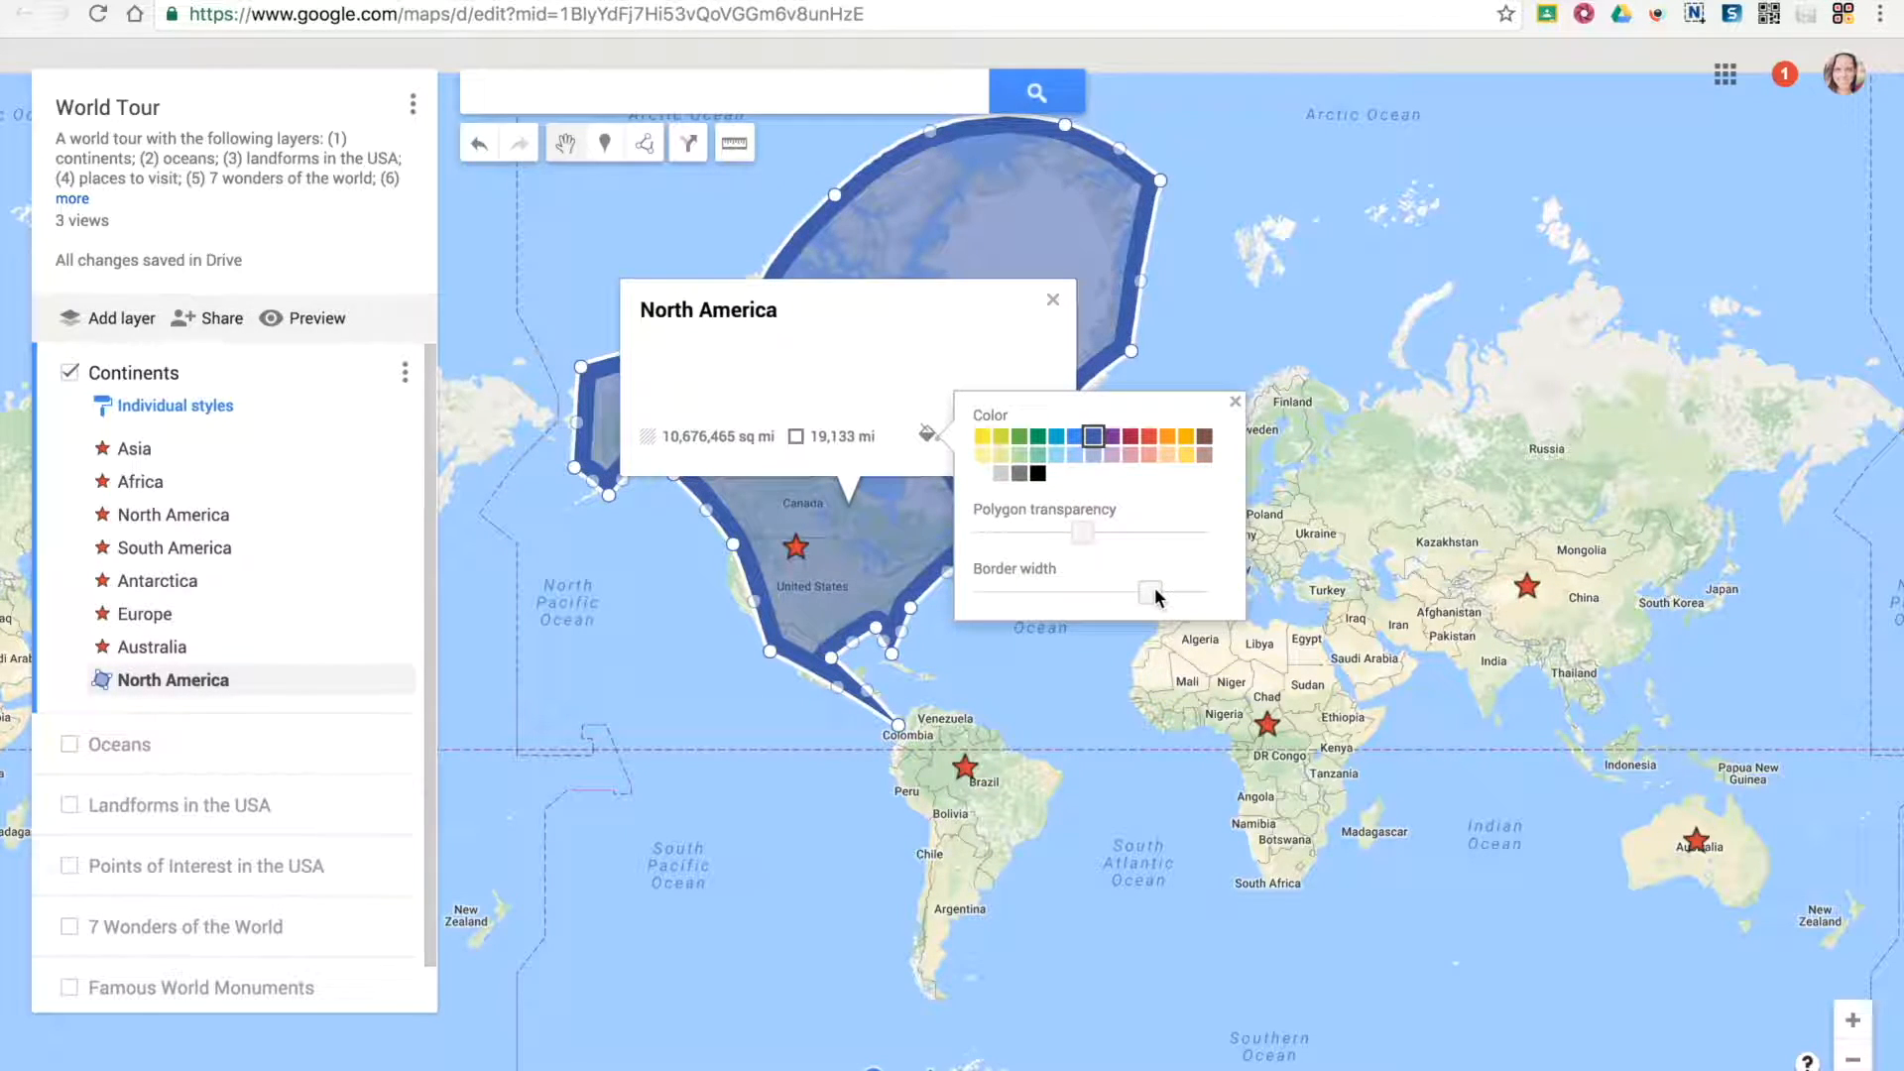
drag(1154, 592, 1009, 595)
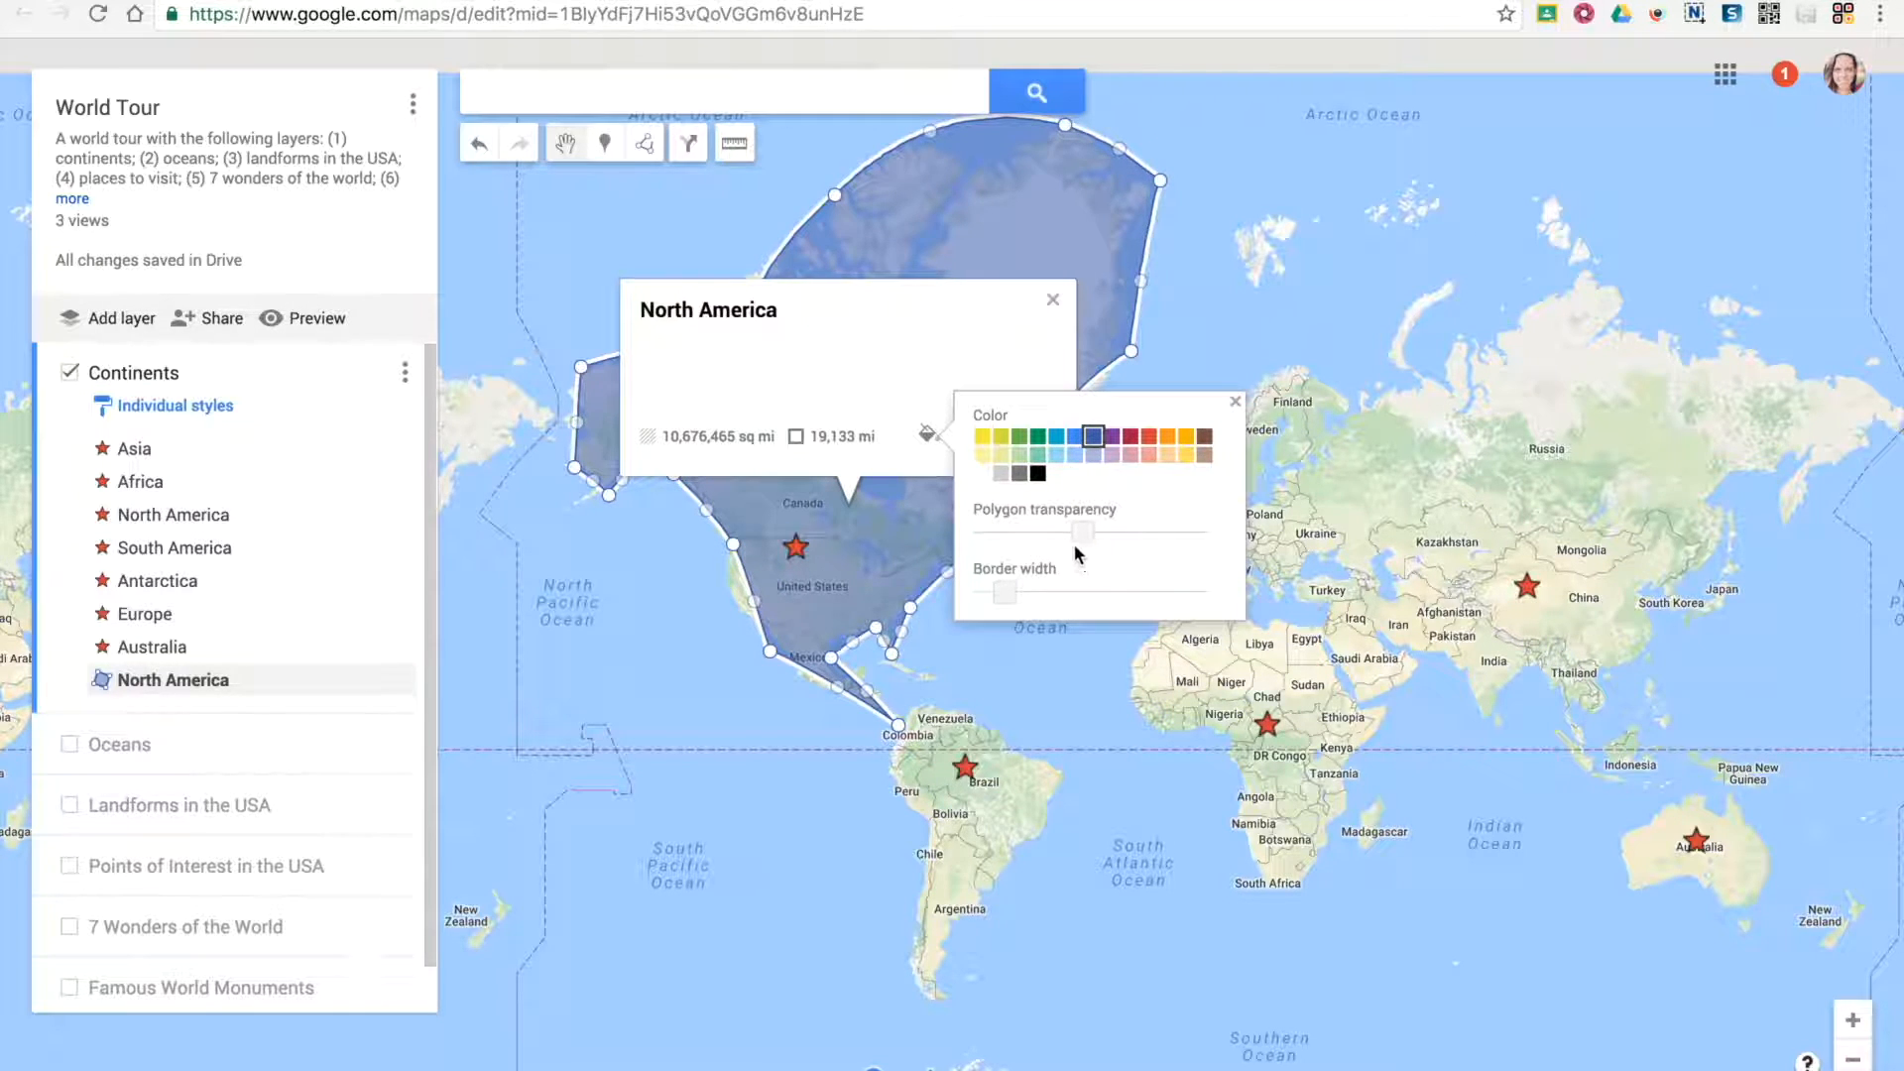
click(1148, 458)
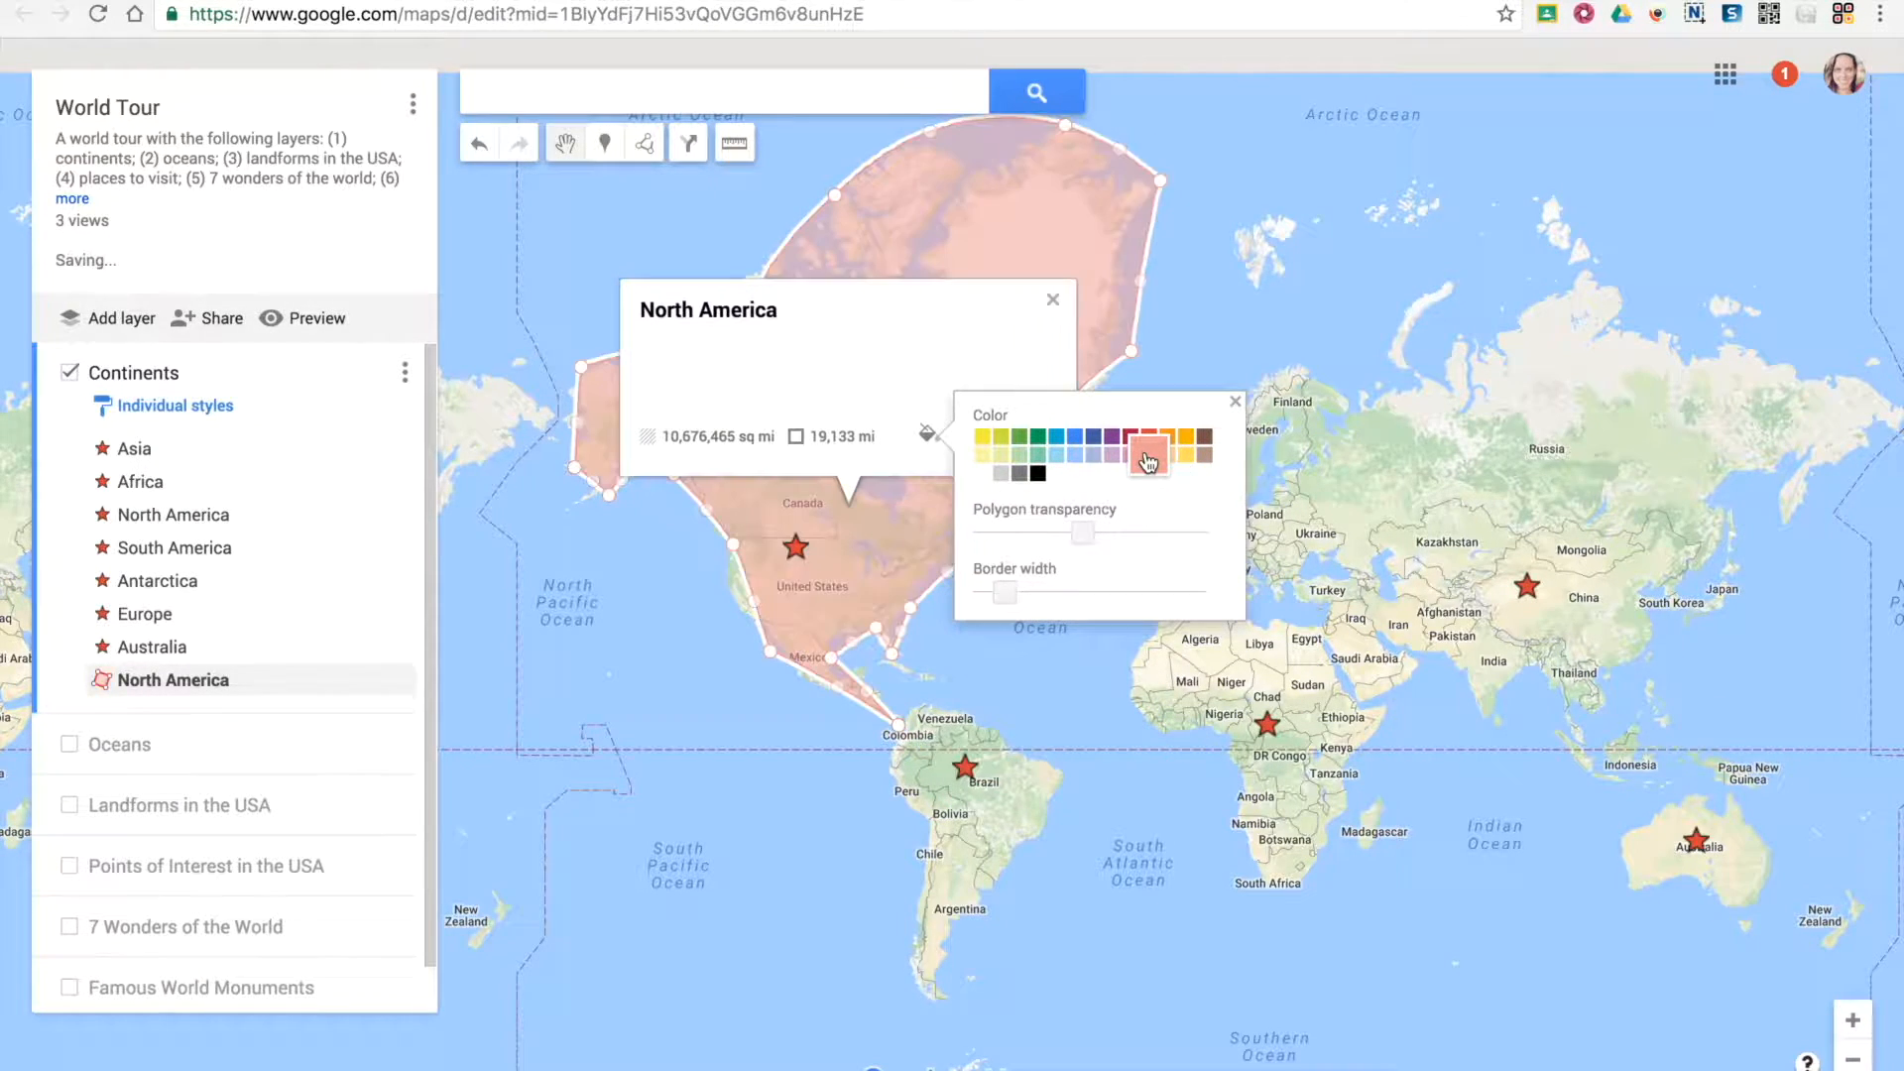
click(1144, 440)
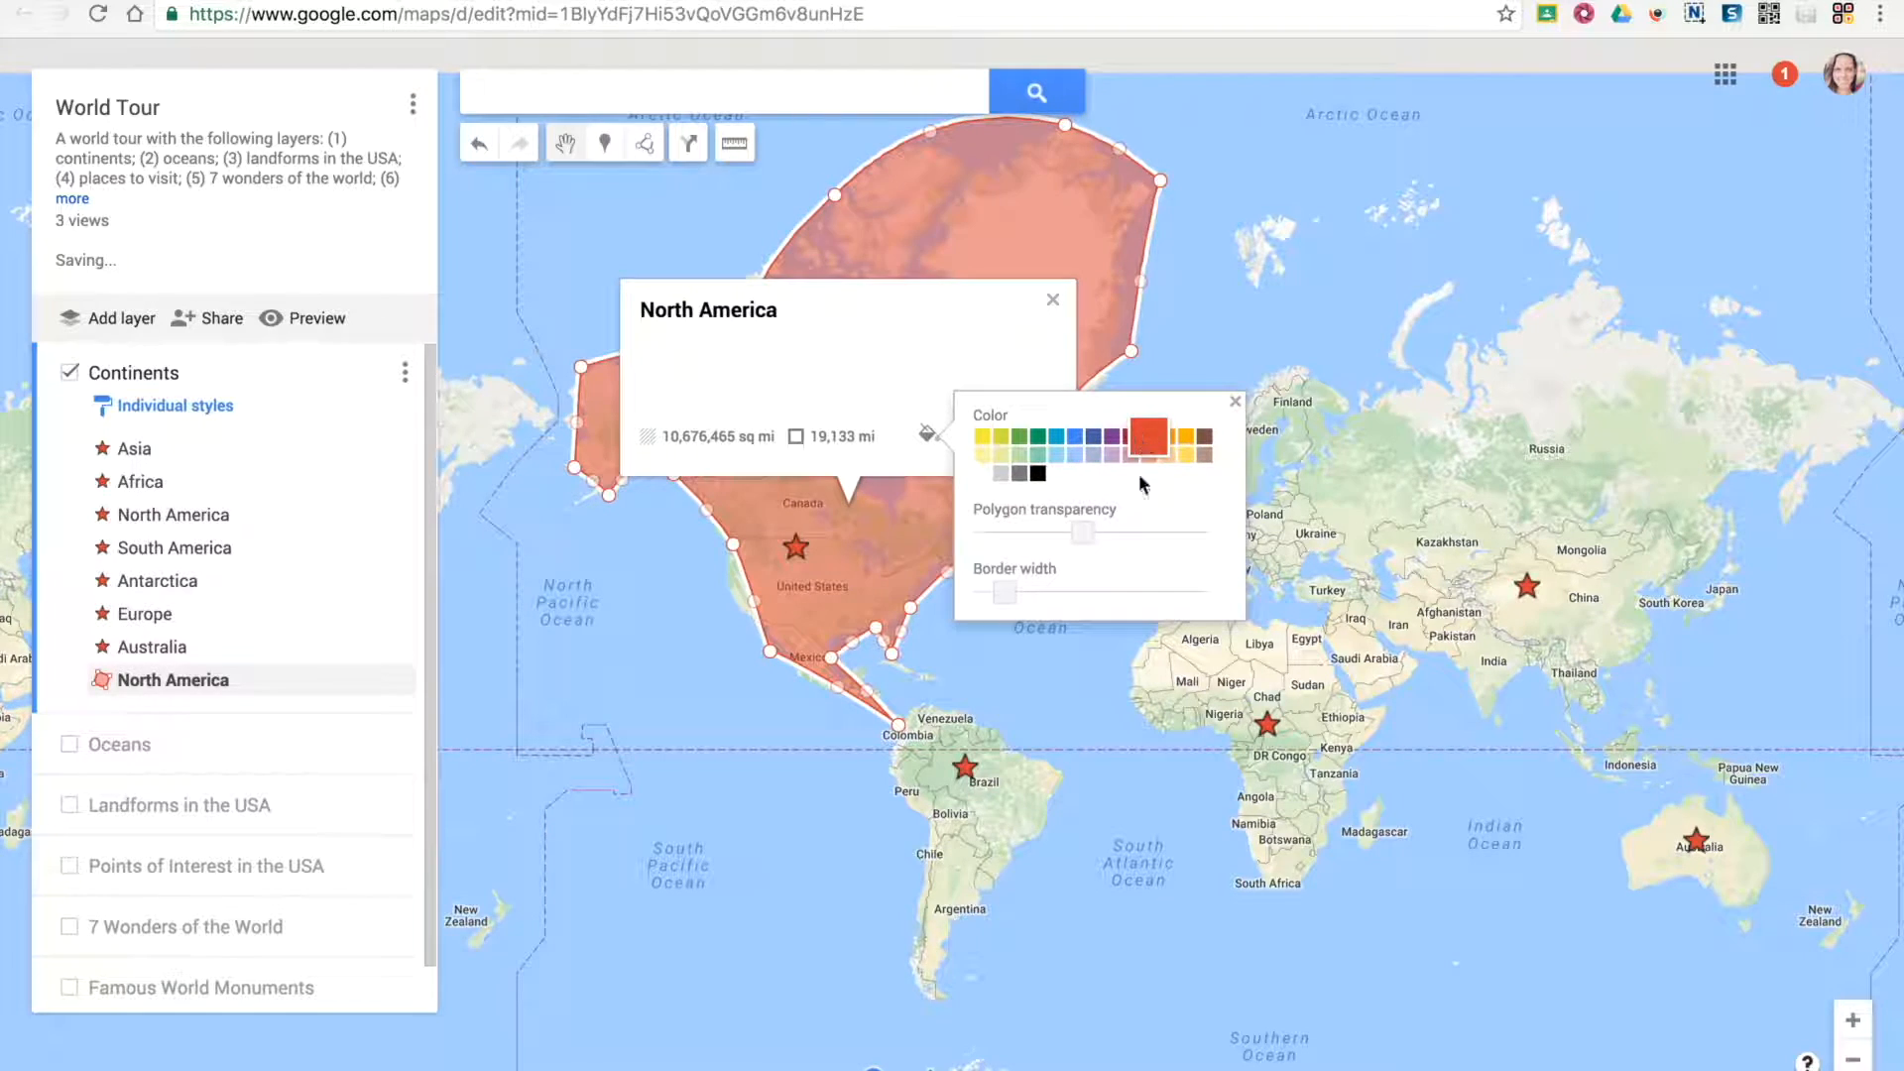
click(1111, 676)
Review the North America polygon's name and description editor and its image or video options, and close them
click(849, 501)
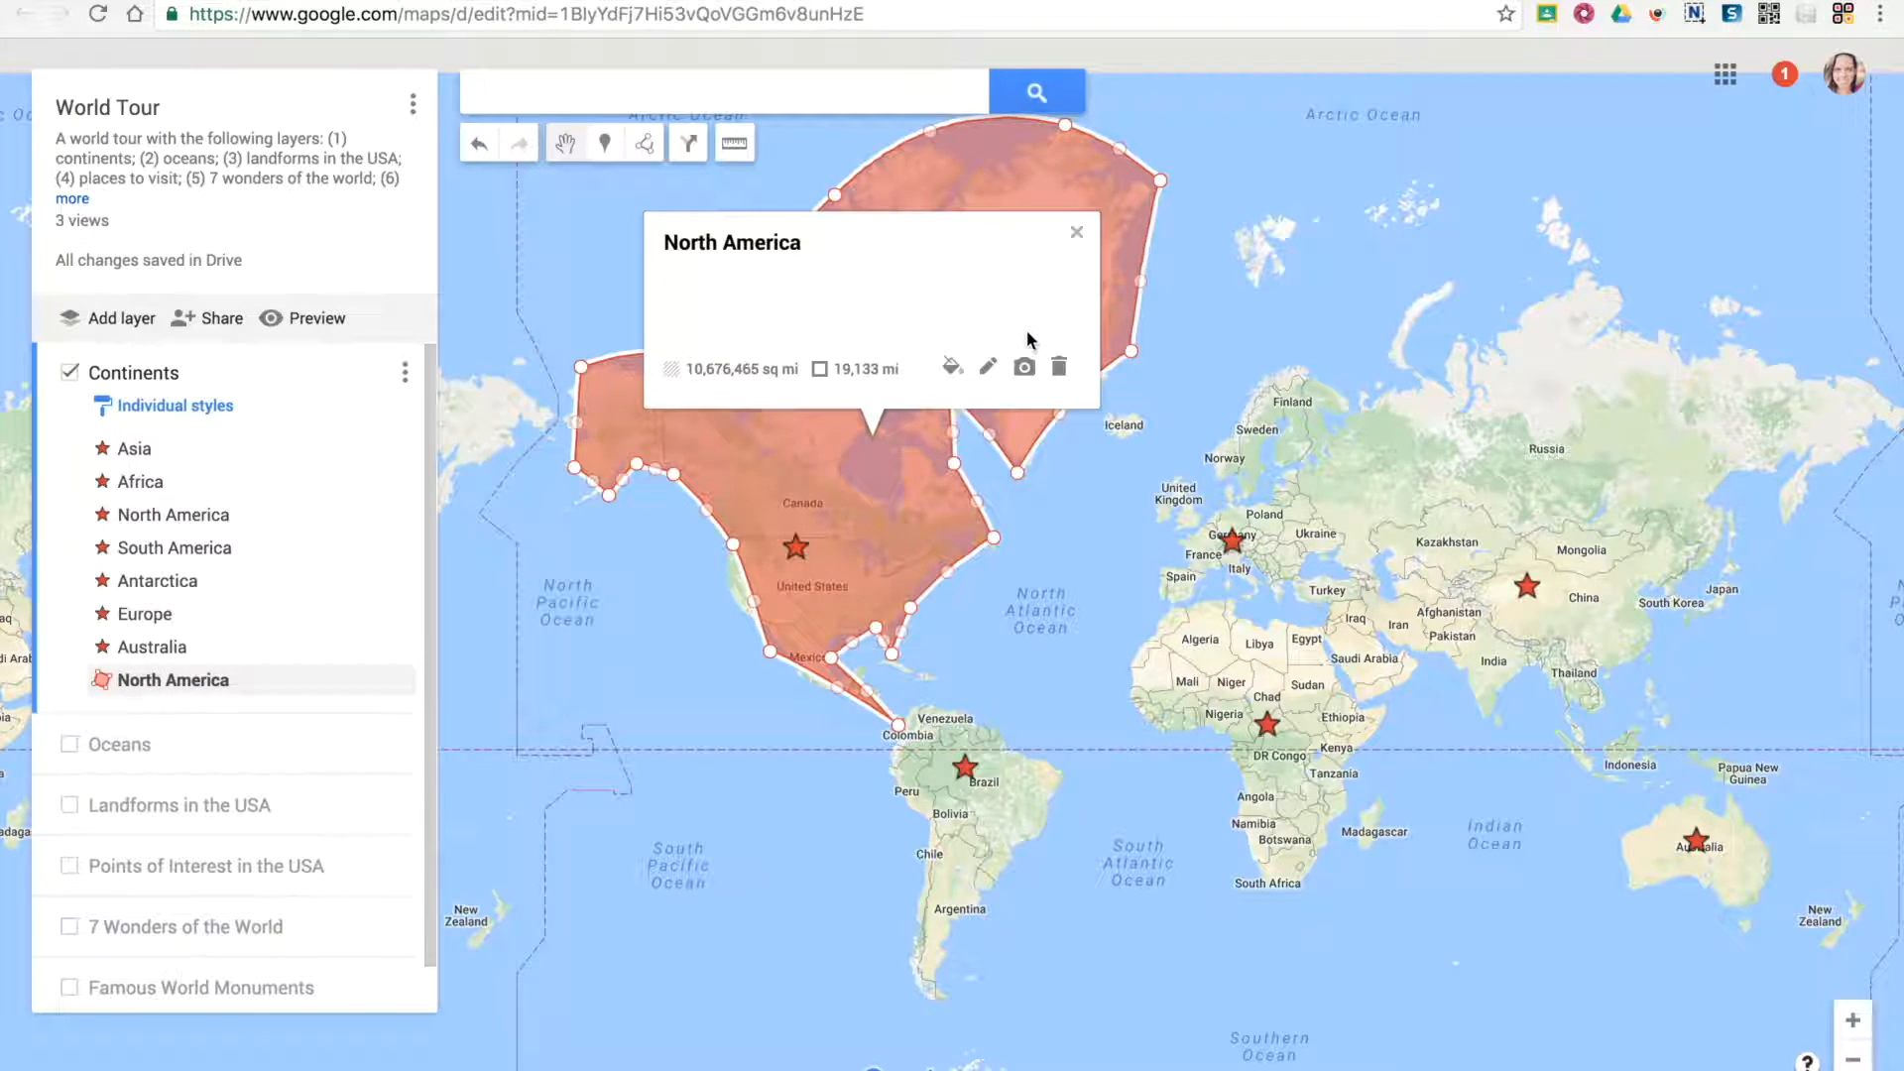
click(985, 366)
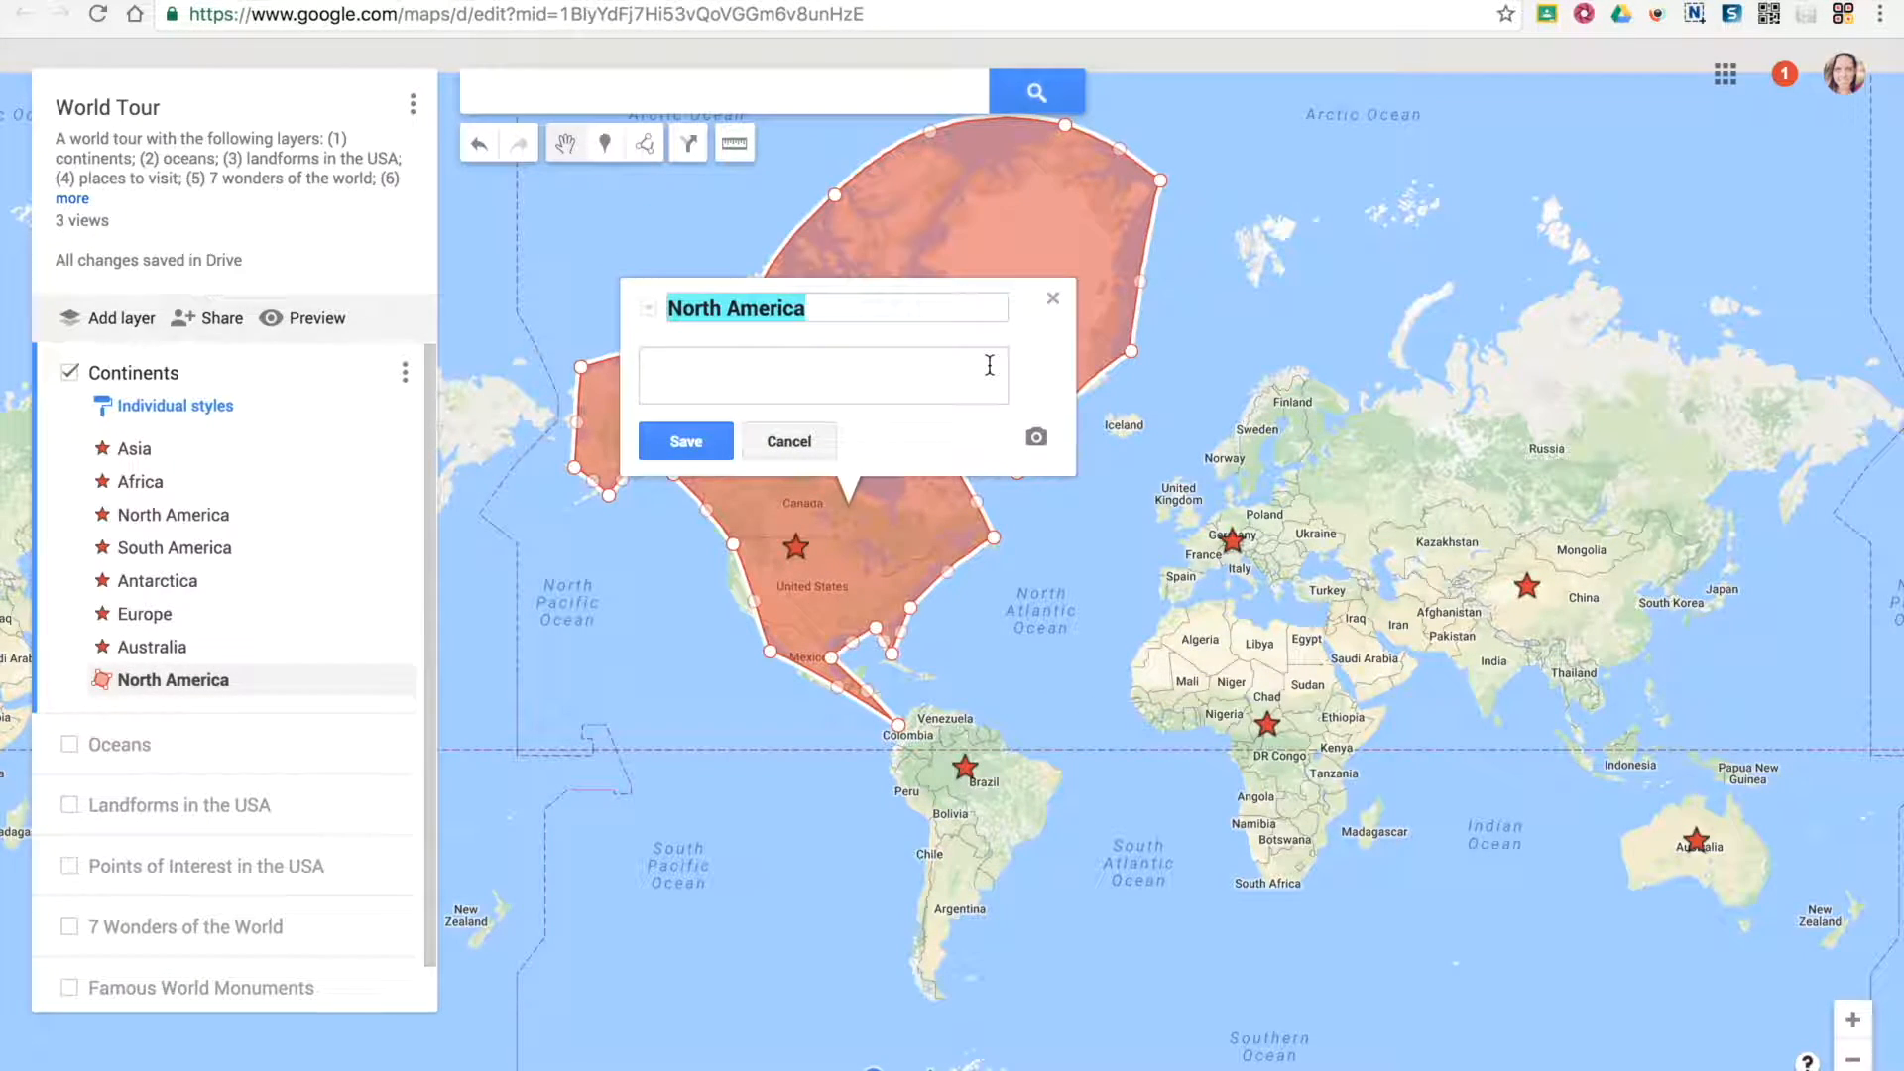
click(728, 388)
click(722, 436)
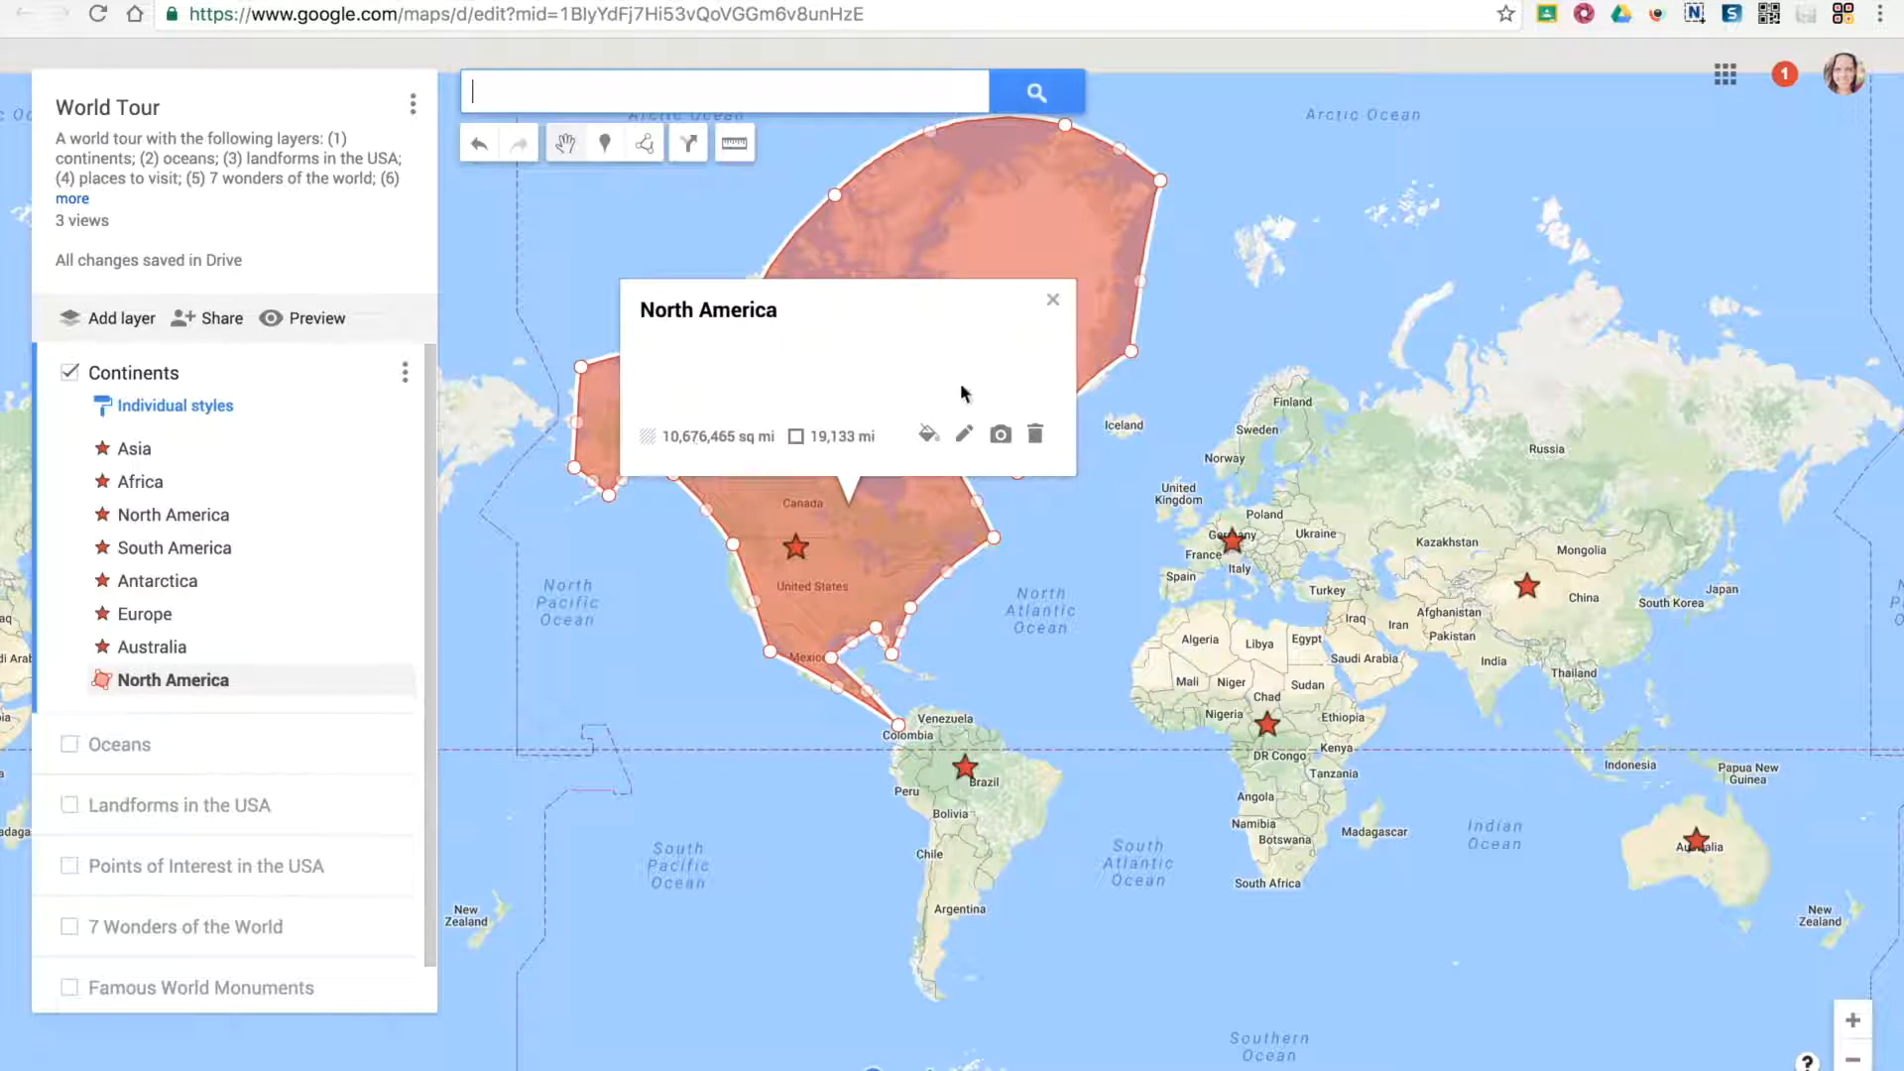
click(1002, 436)
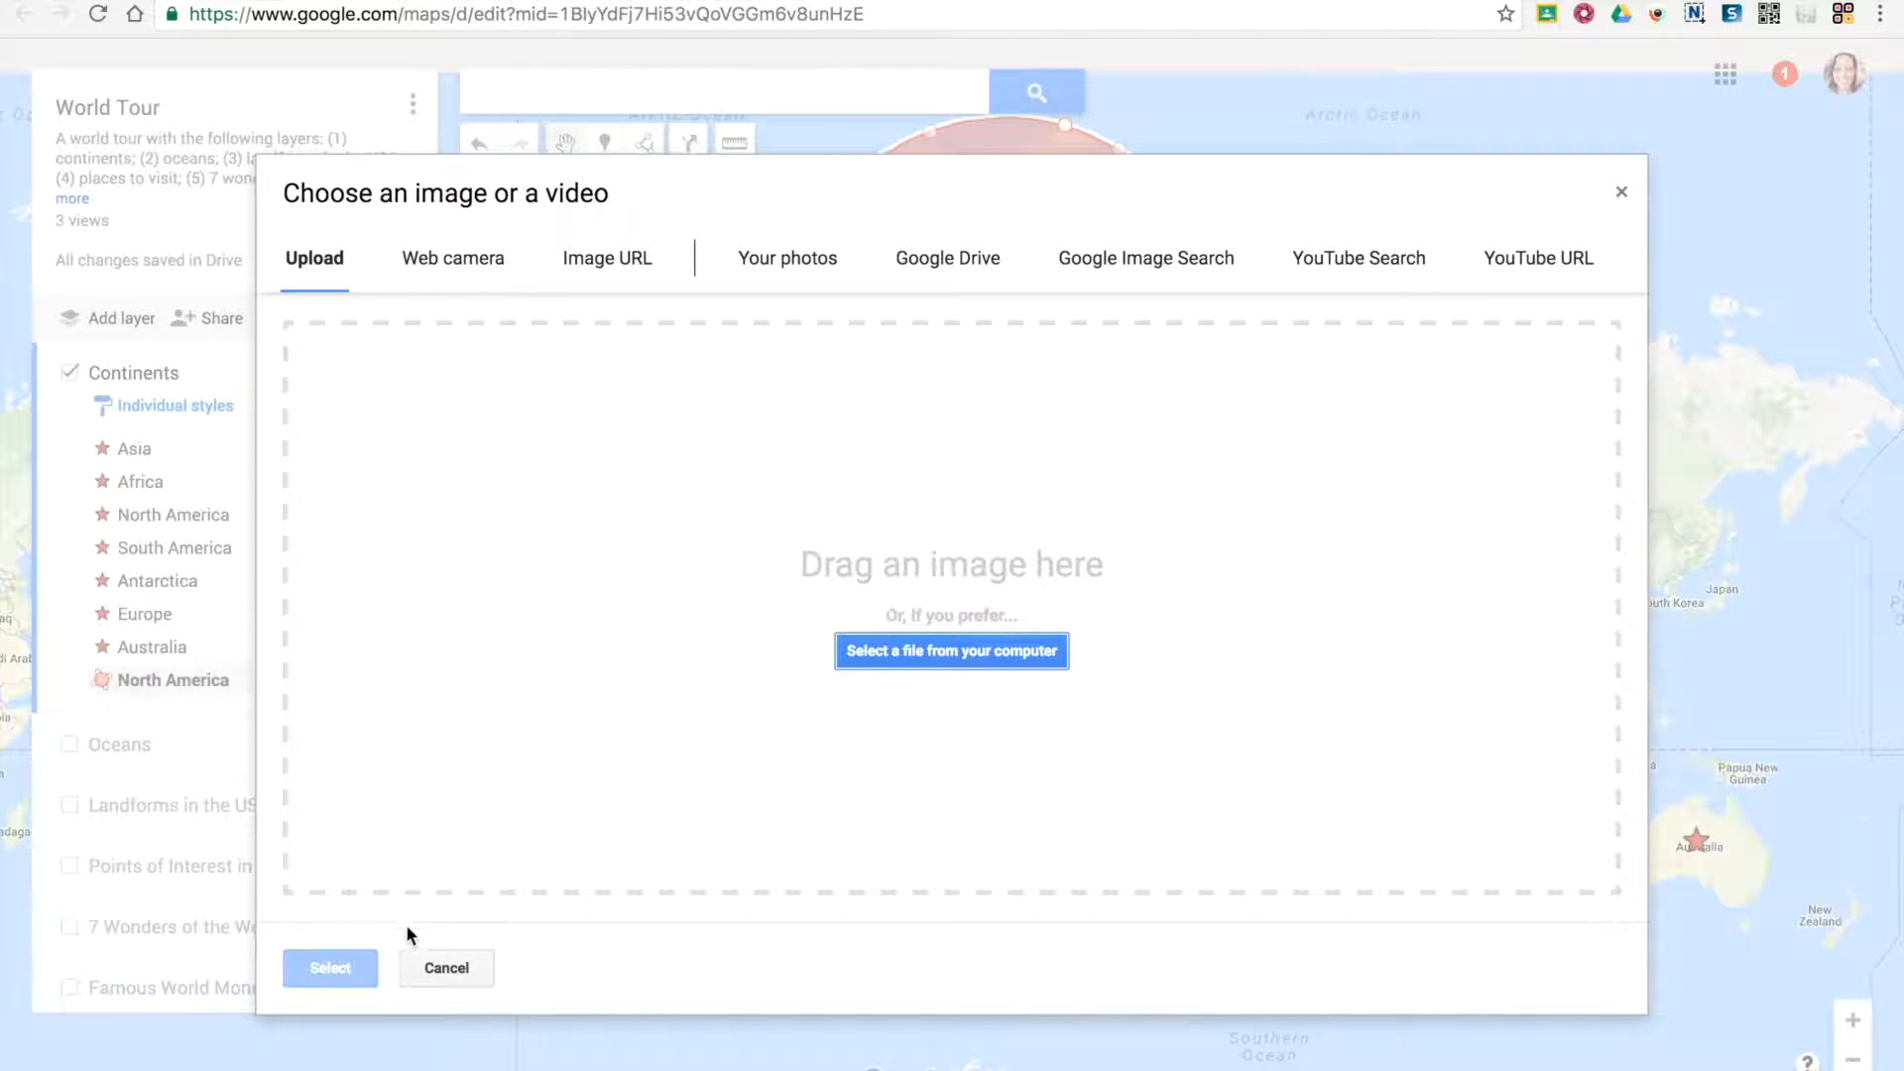
click(438, 967)
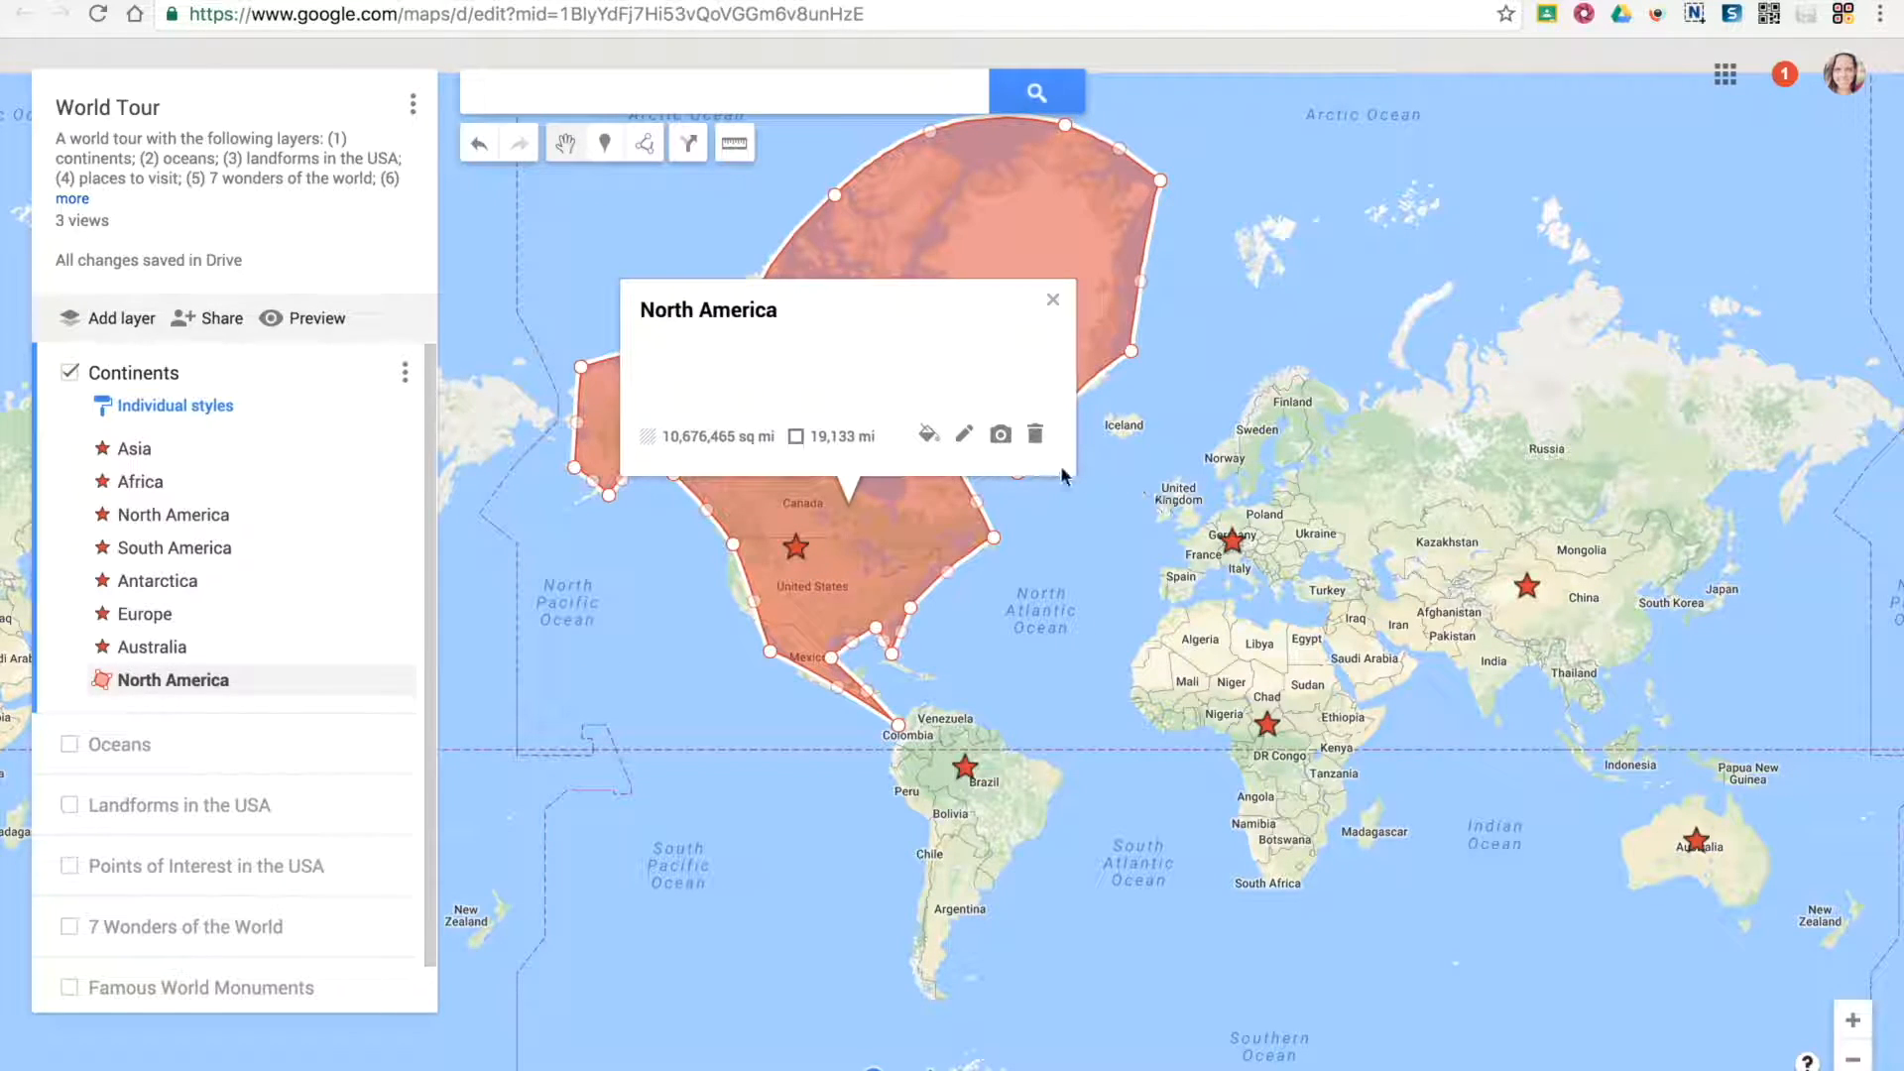
click(1070, 503)
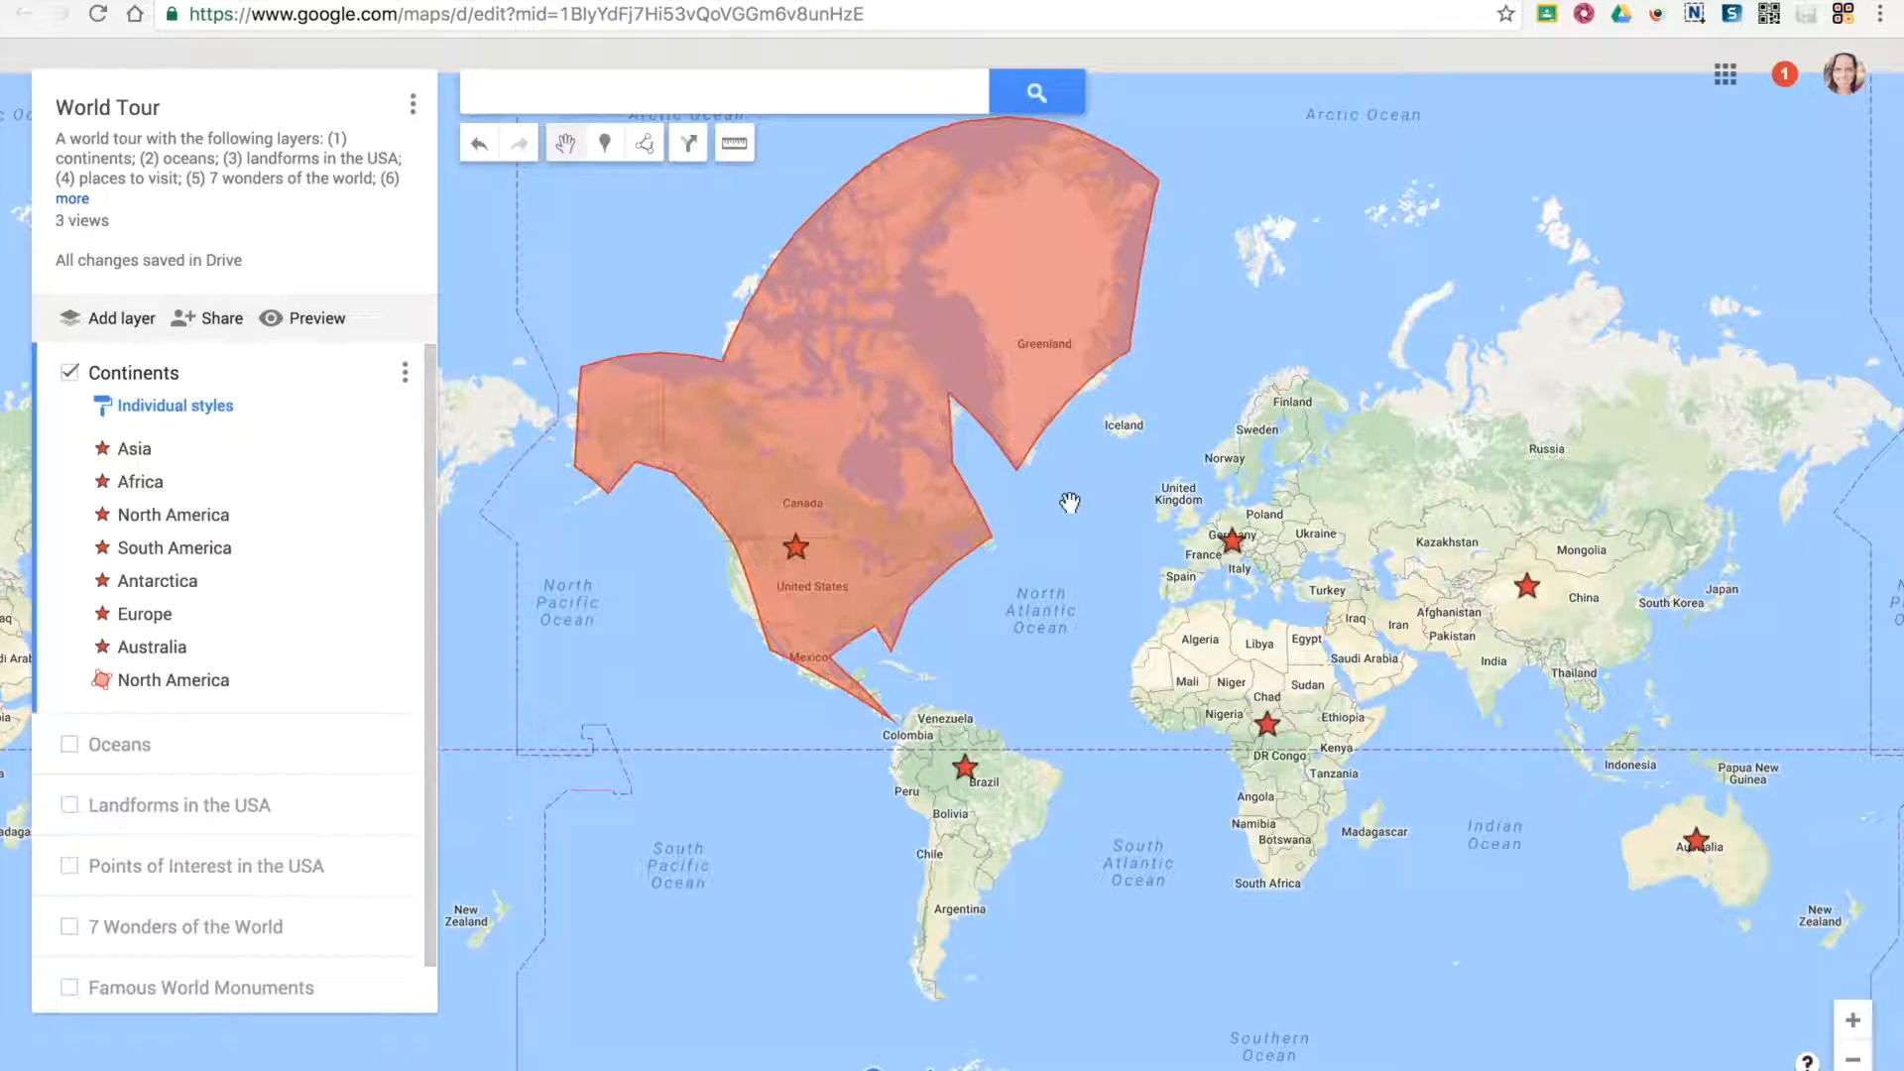
Reshape the North America polygon's Pacific edge to follow the coast at Washington, California and southern Mexico
scroll(711, 585, up, 1)
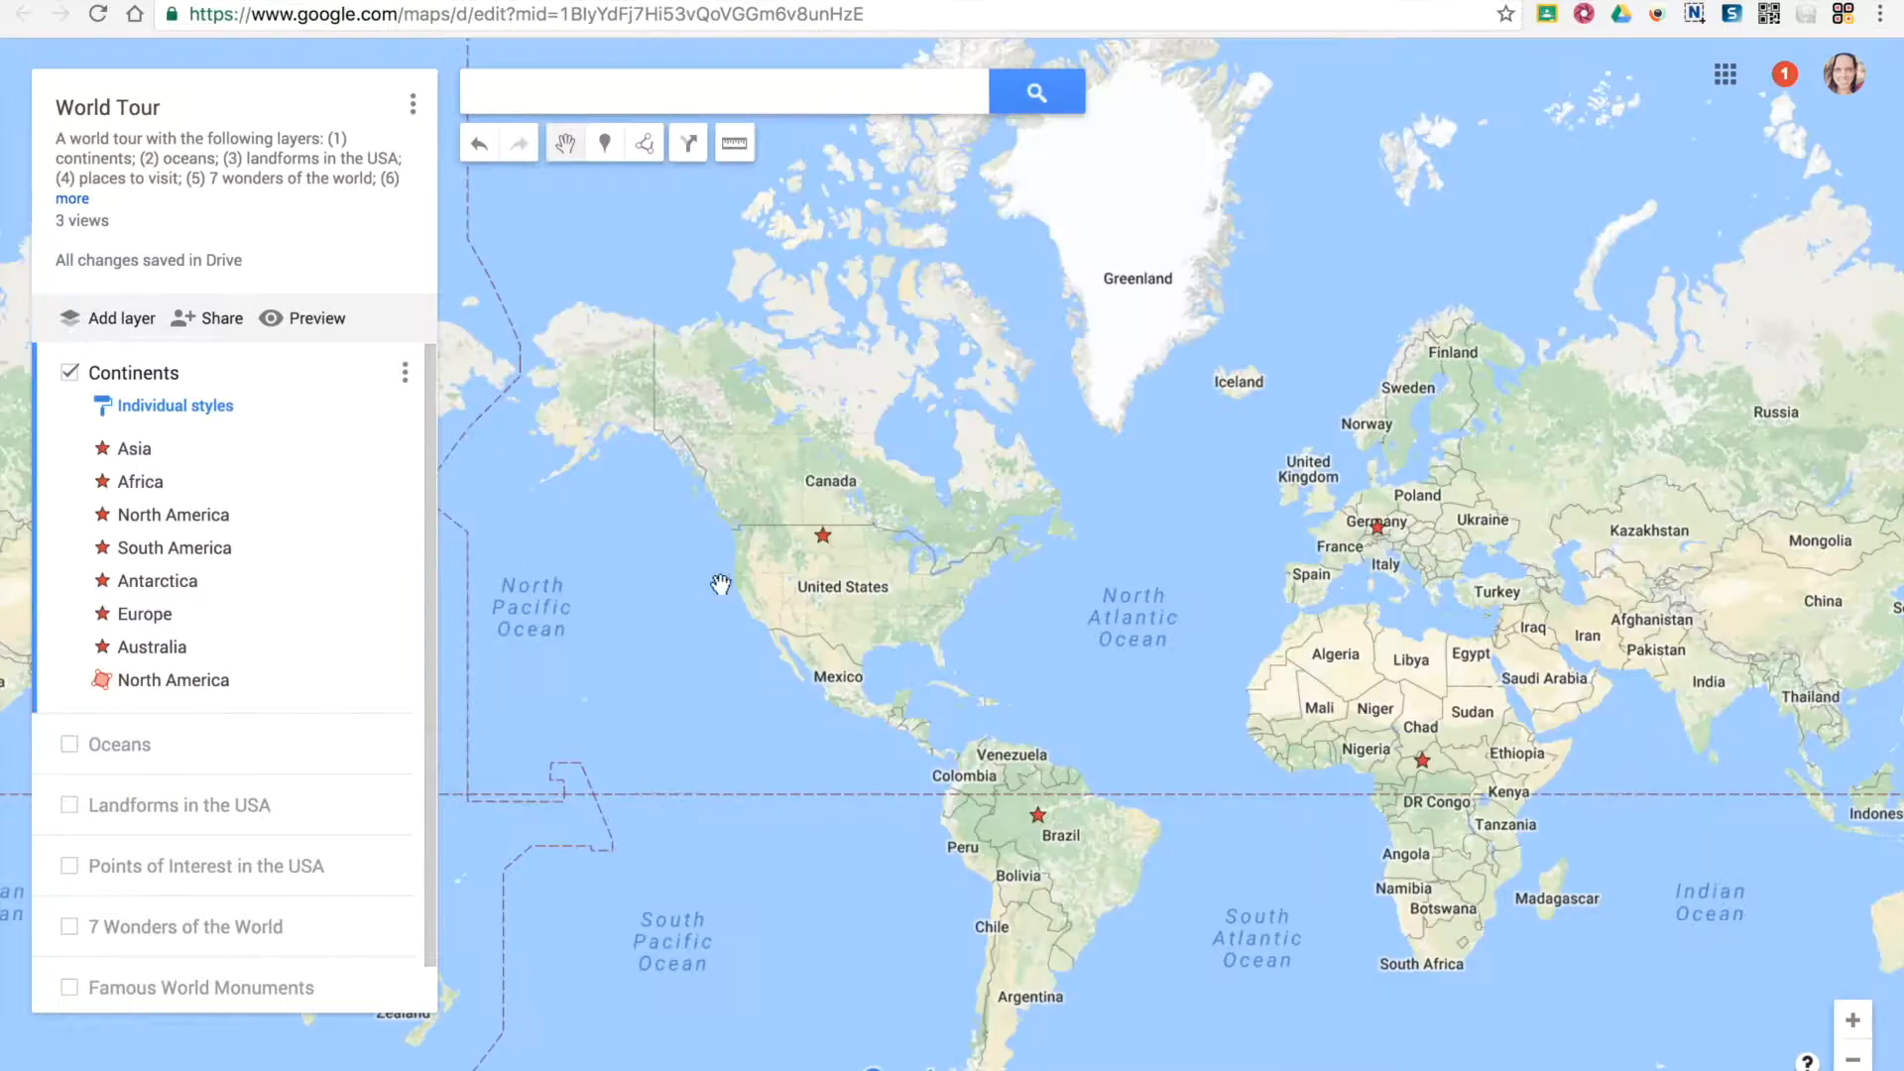
scroll(735, 565, up, 1)
click(952, 472)
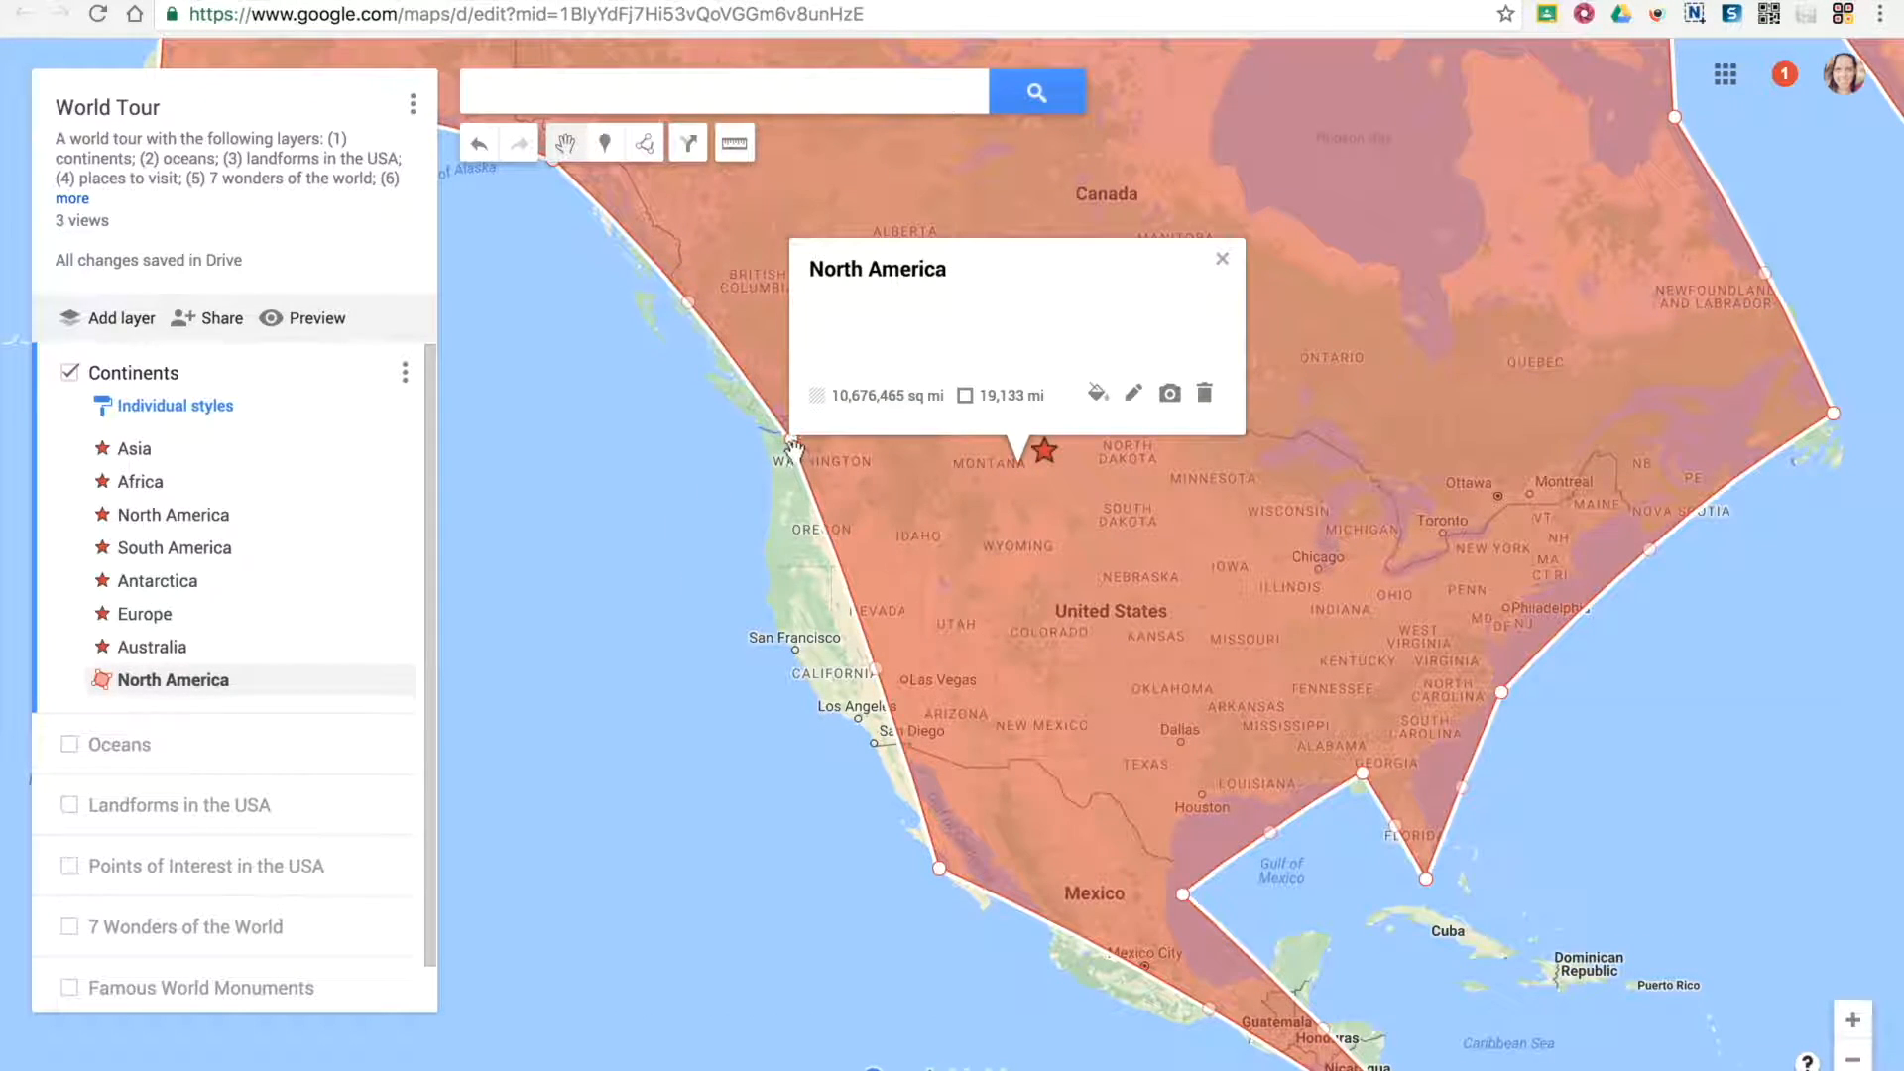
drag(790, 442, 760, 454)
drag(864, 686, 799, 680)
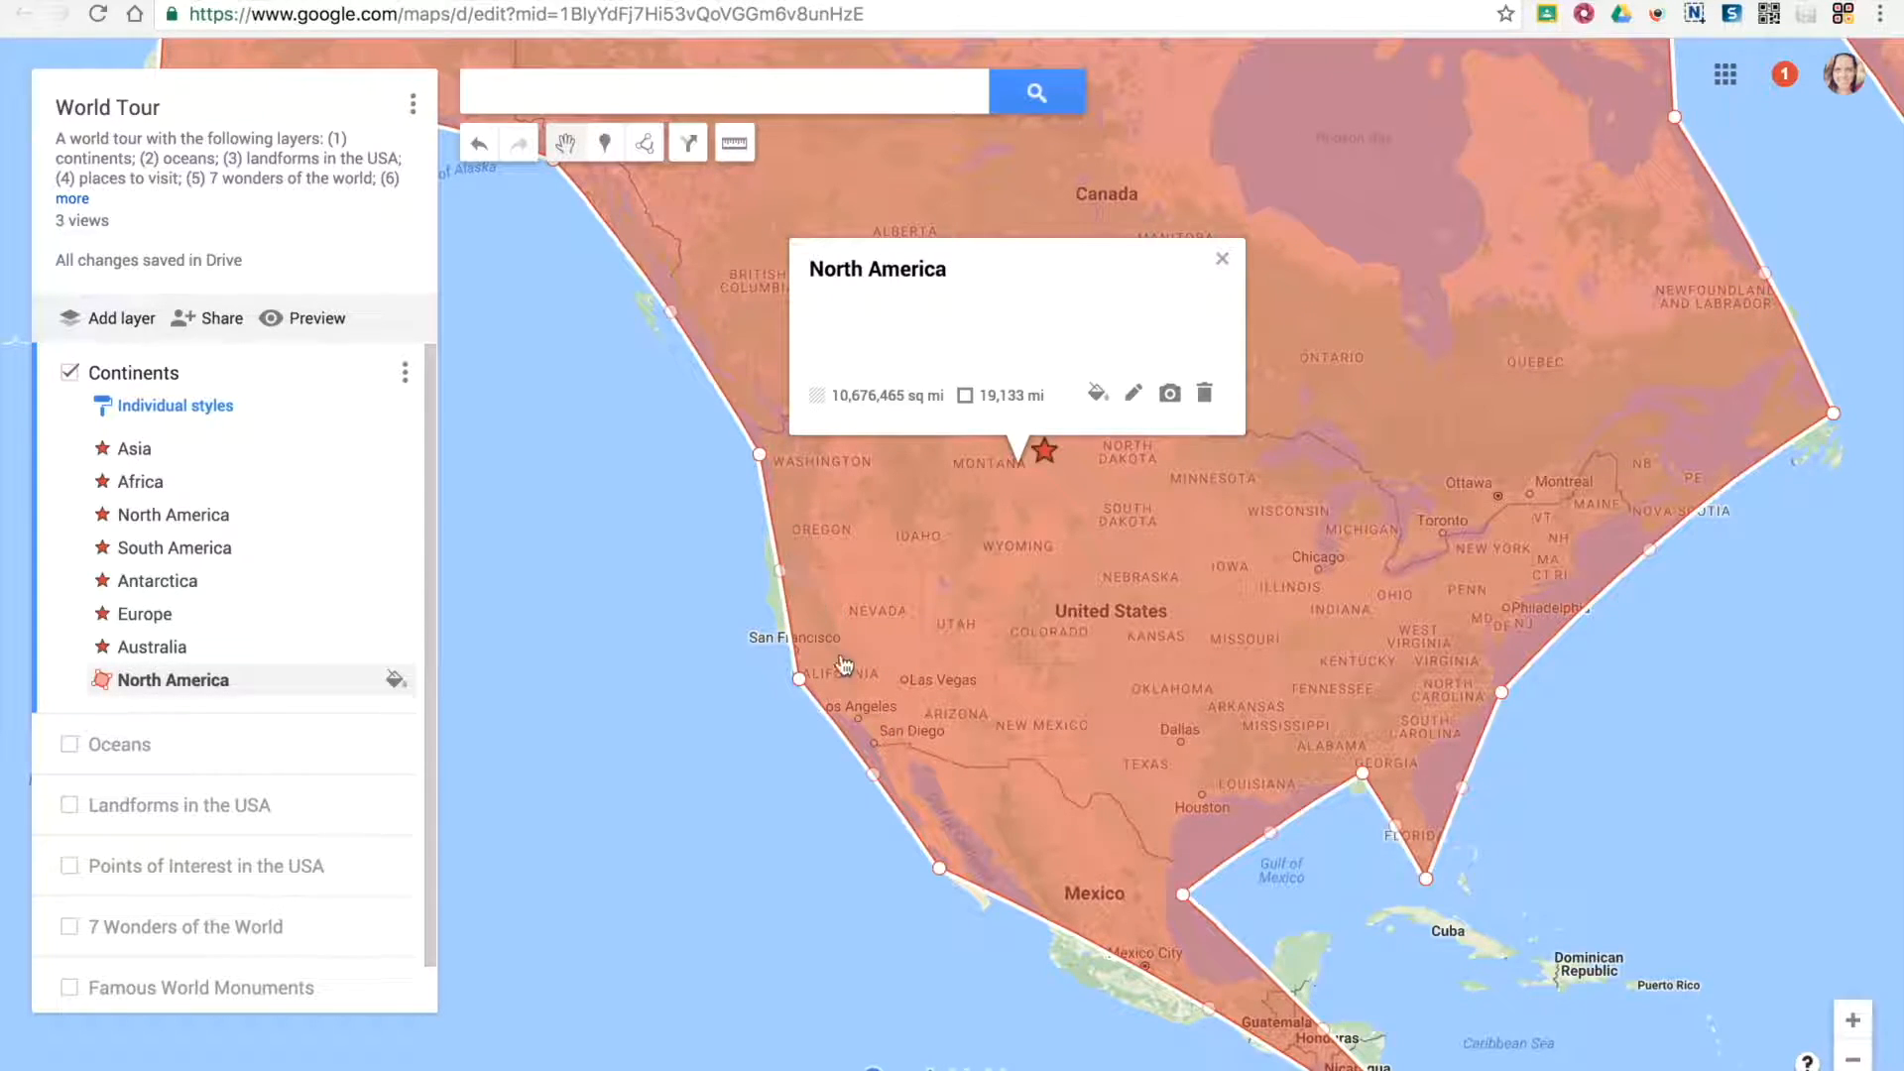
drag(1213, 1016, 1158, 1027)
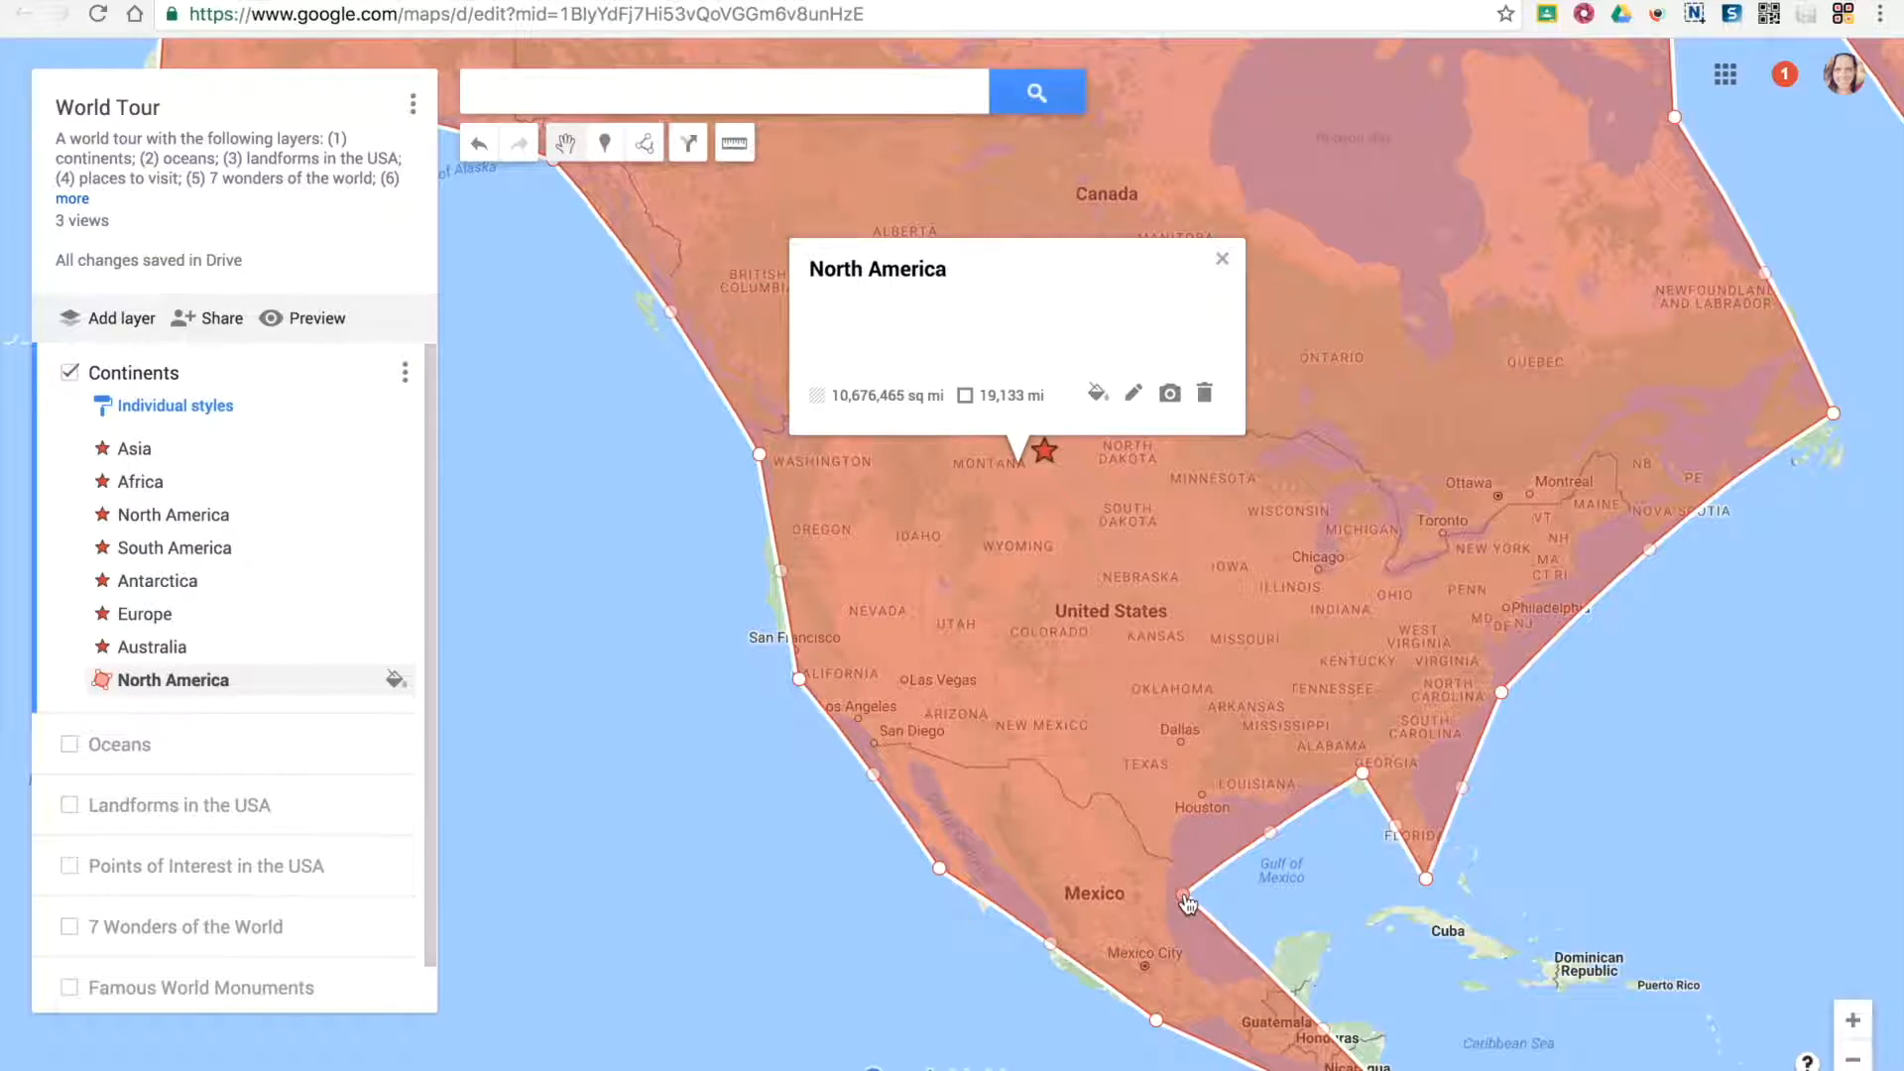
Reshape the North America polygon's edge to follow the Gulf of Mexico coast from Mexico past Louisiana and the Georgia coast
drag(1170, 883, 1168, 884)
drag(1267, 835, 1205, 790)
drag(1343, 758, 1334, 774)
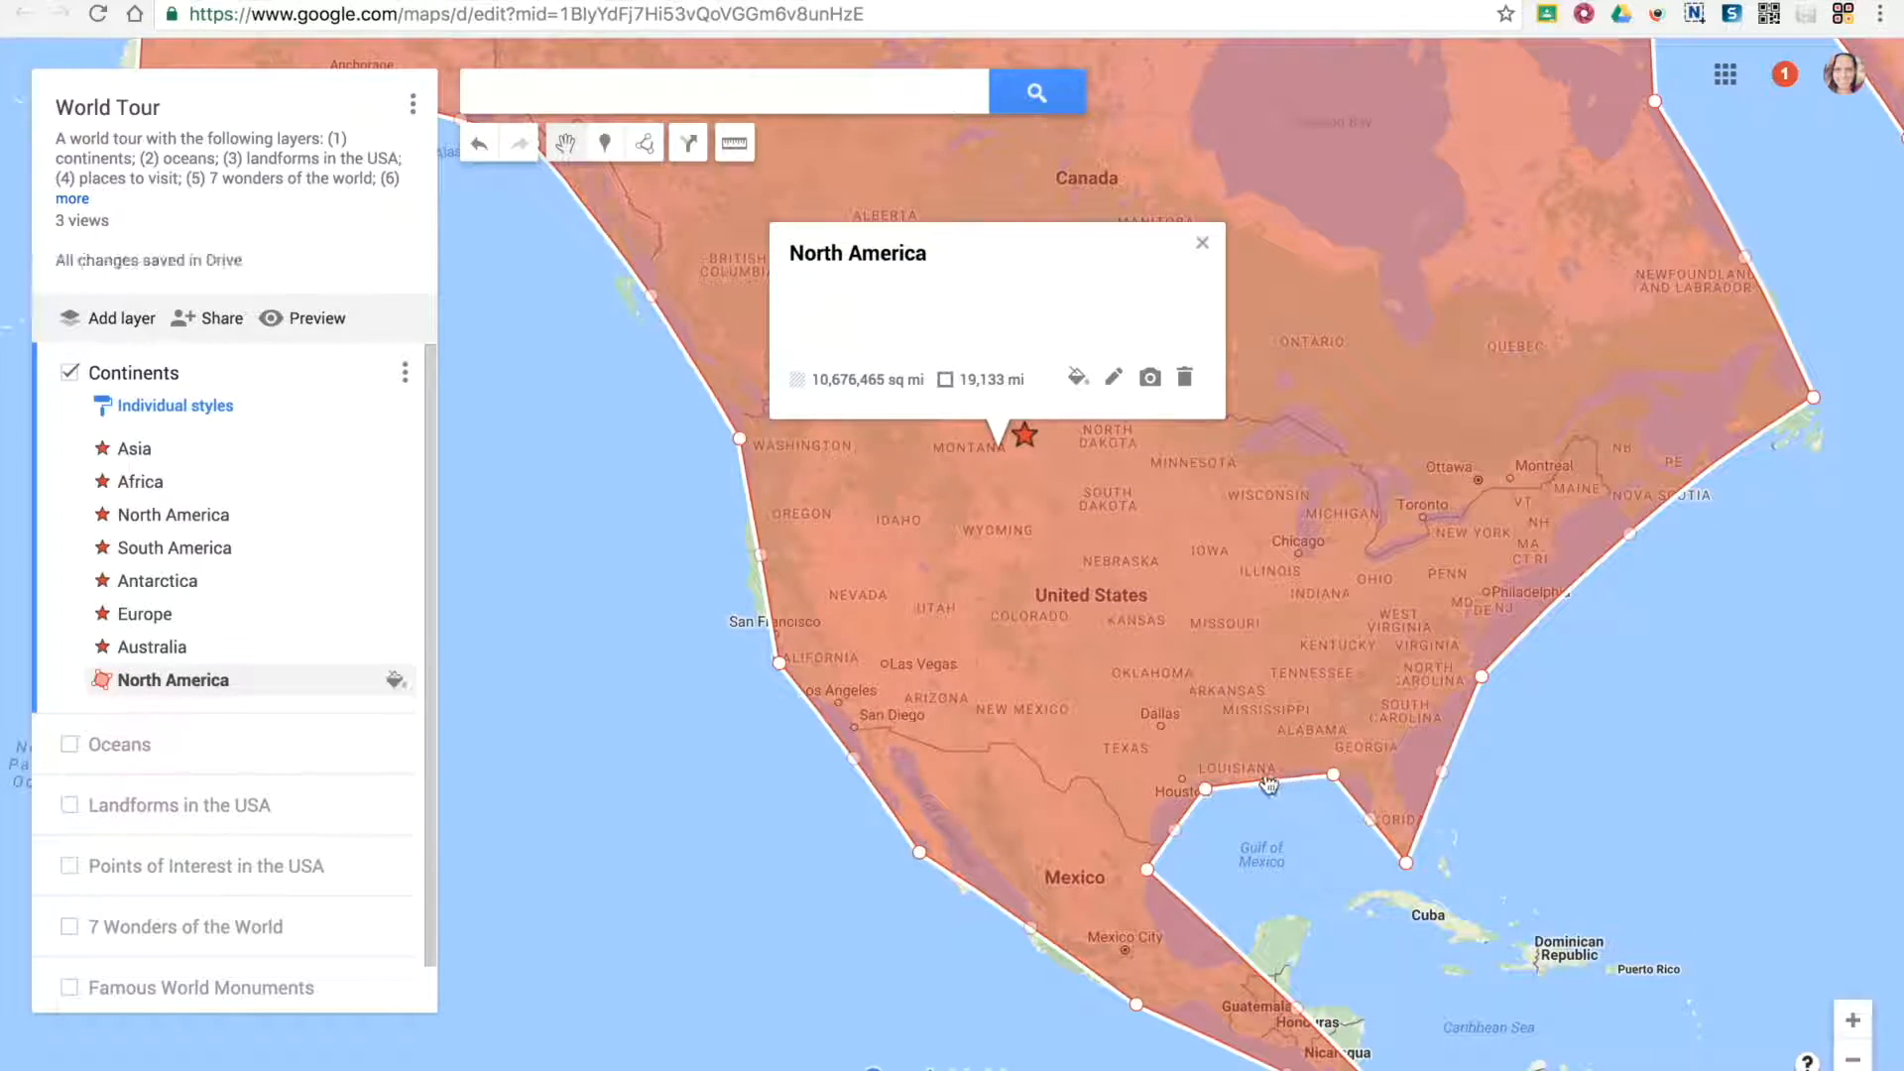
drag(1442, 770, 1391, 747)
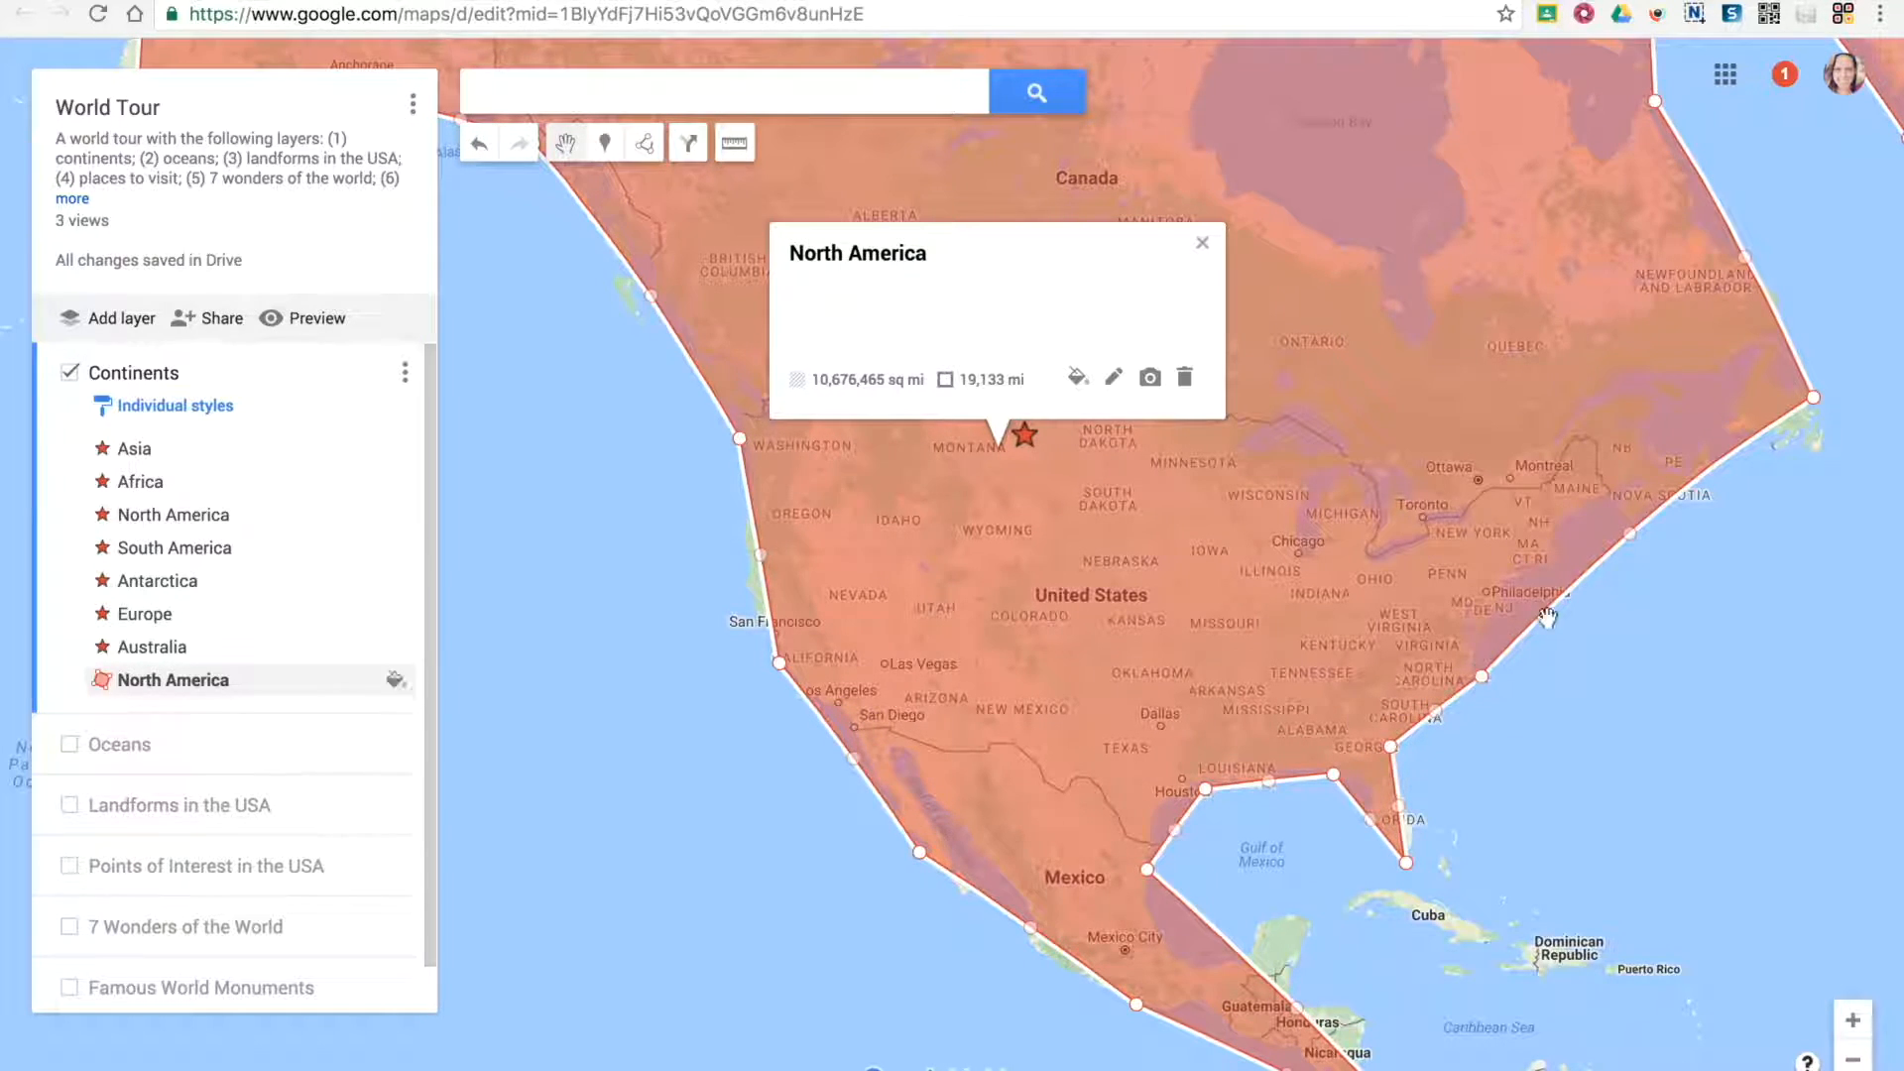
Reshape the North America polygon's Atlantic edge to follow the coast from New England down to the Carolinas, and deselect it
drag(1629, 538, 1574, 510)
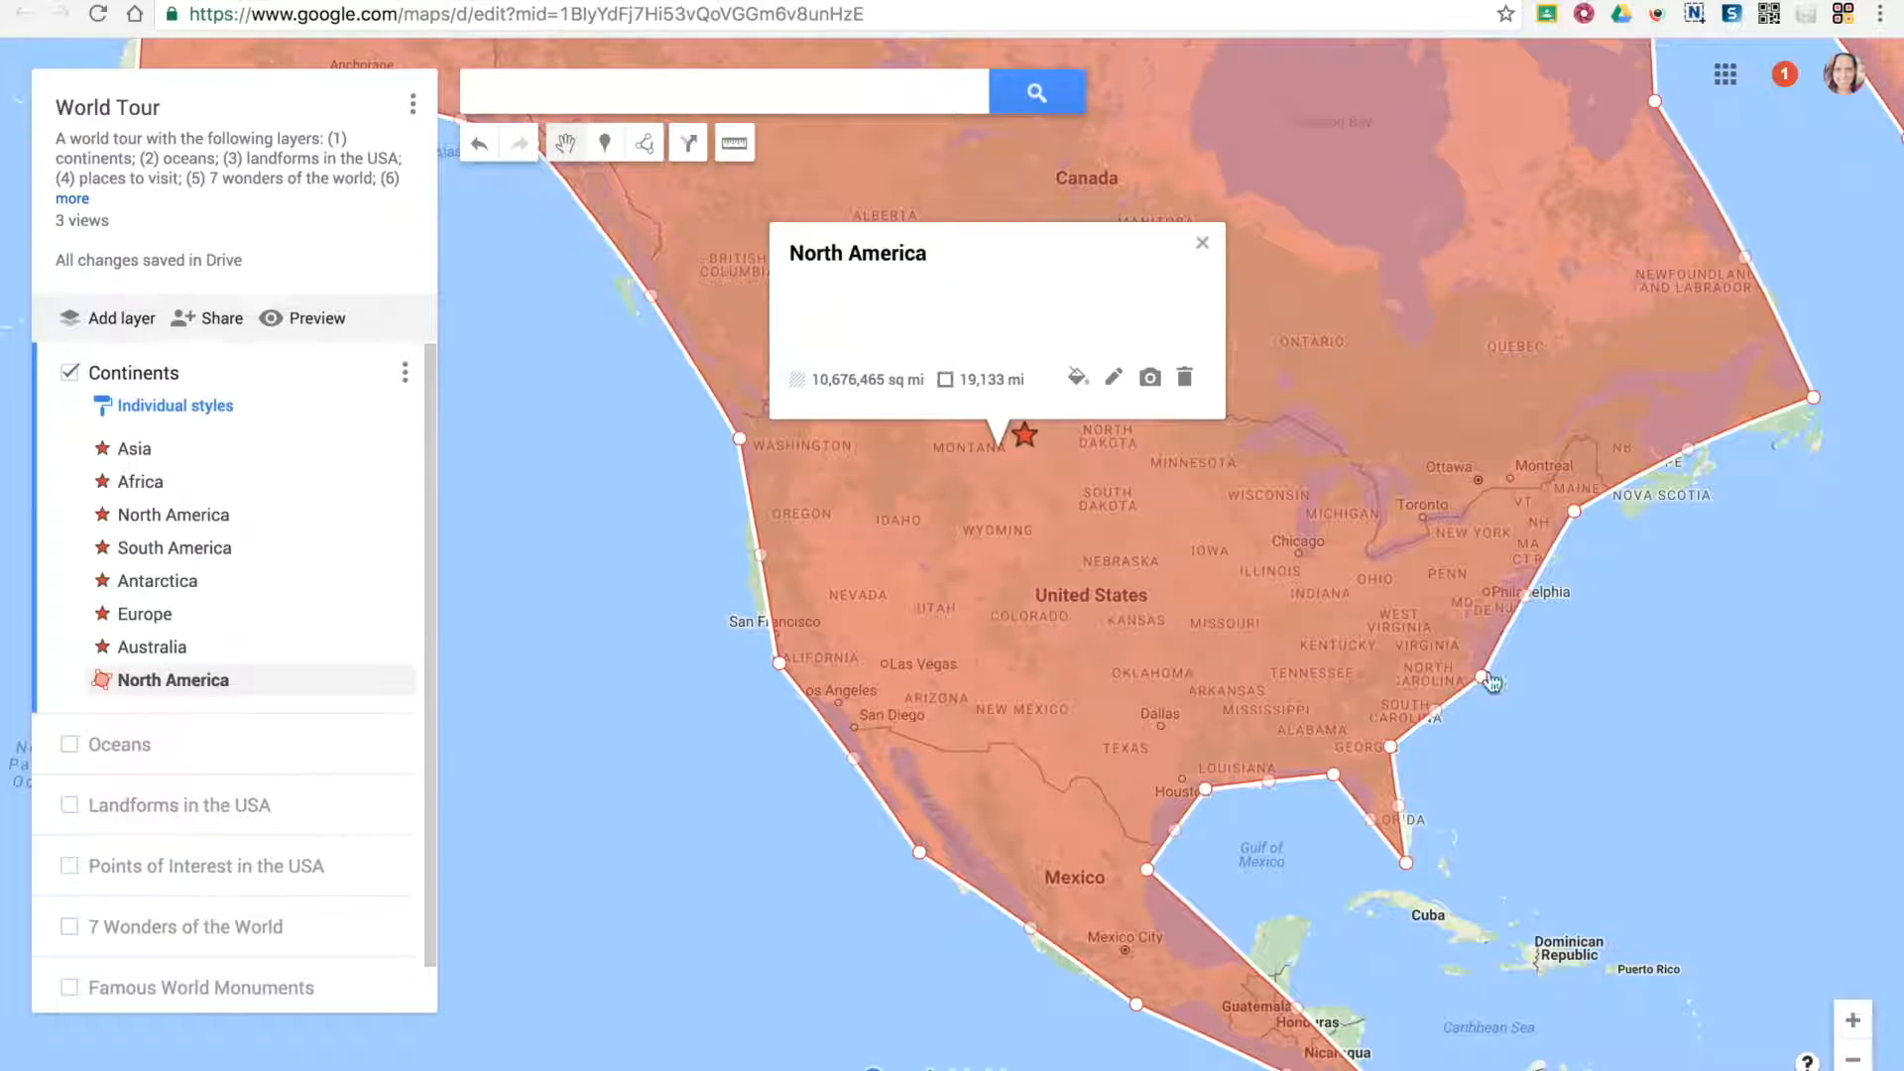
drag(1479, 667, 1448, 715)
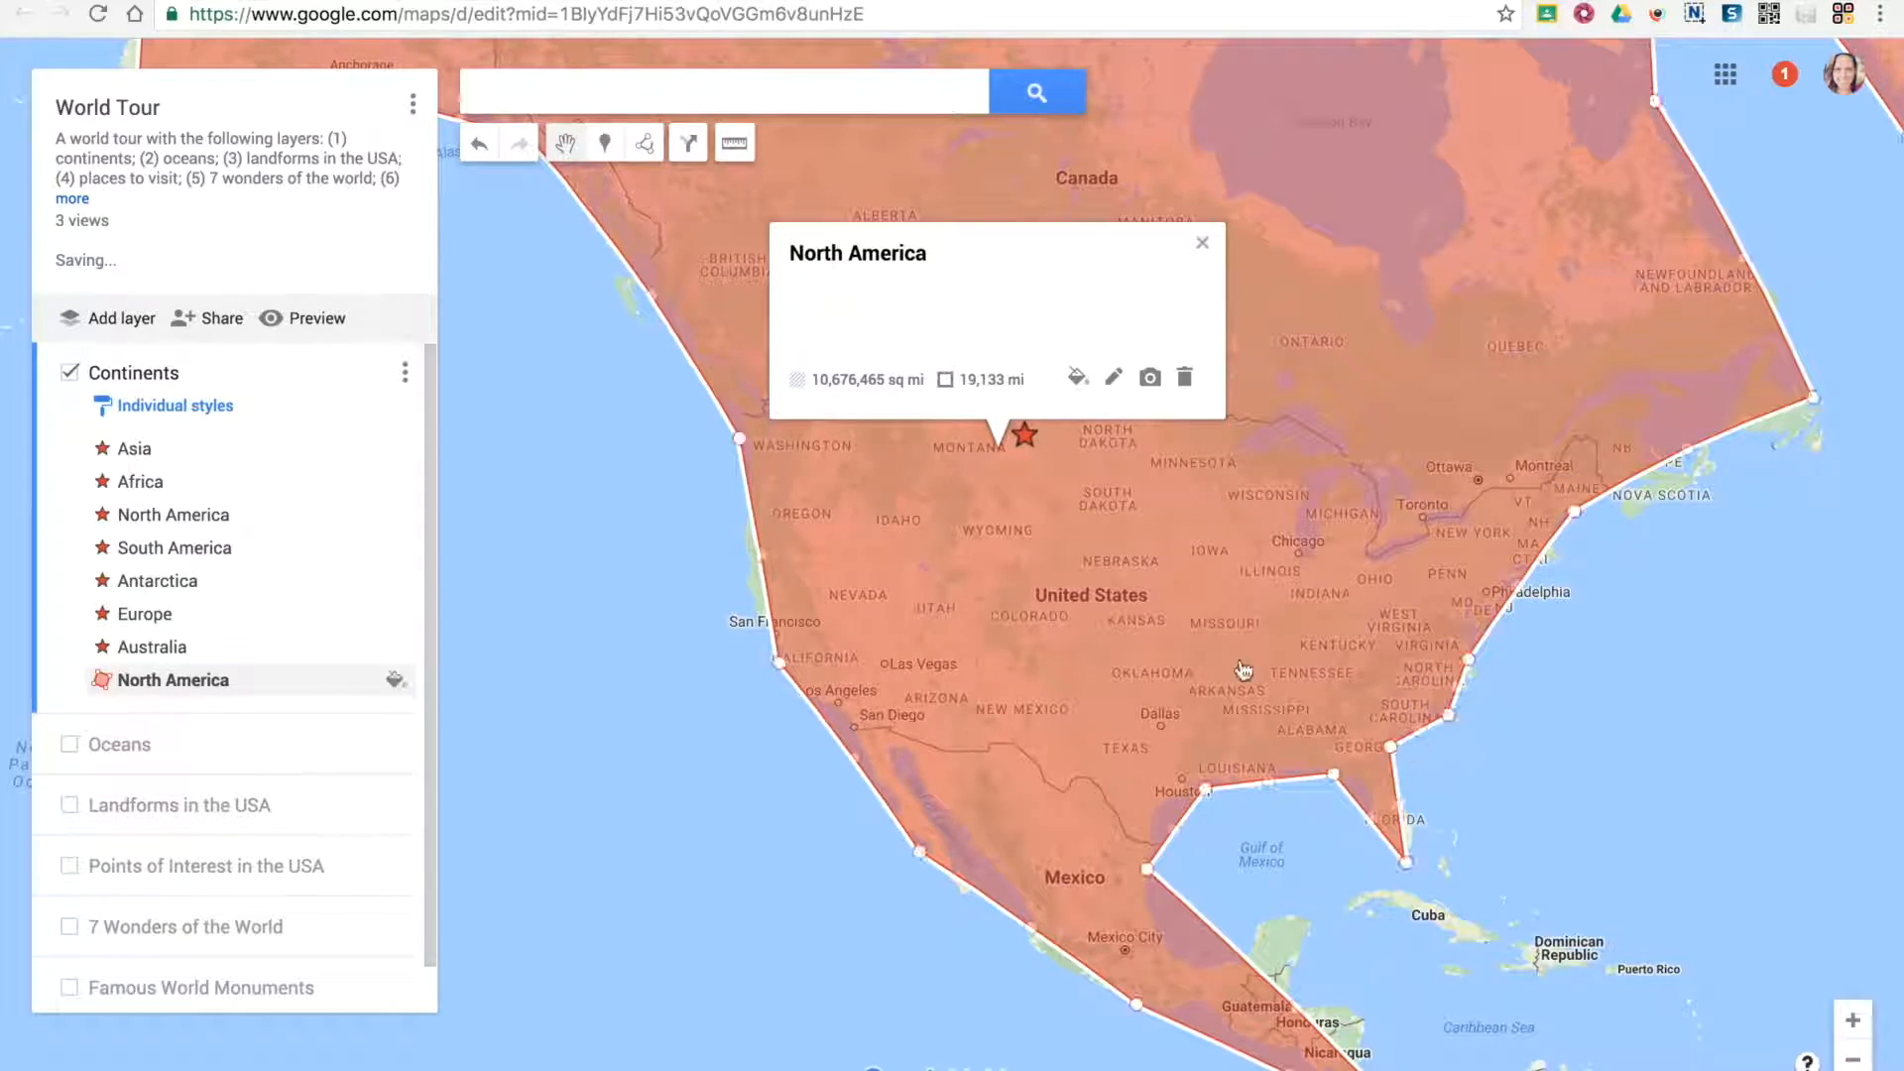
scroll(811, 593, down, 3)
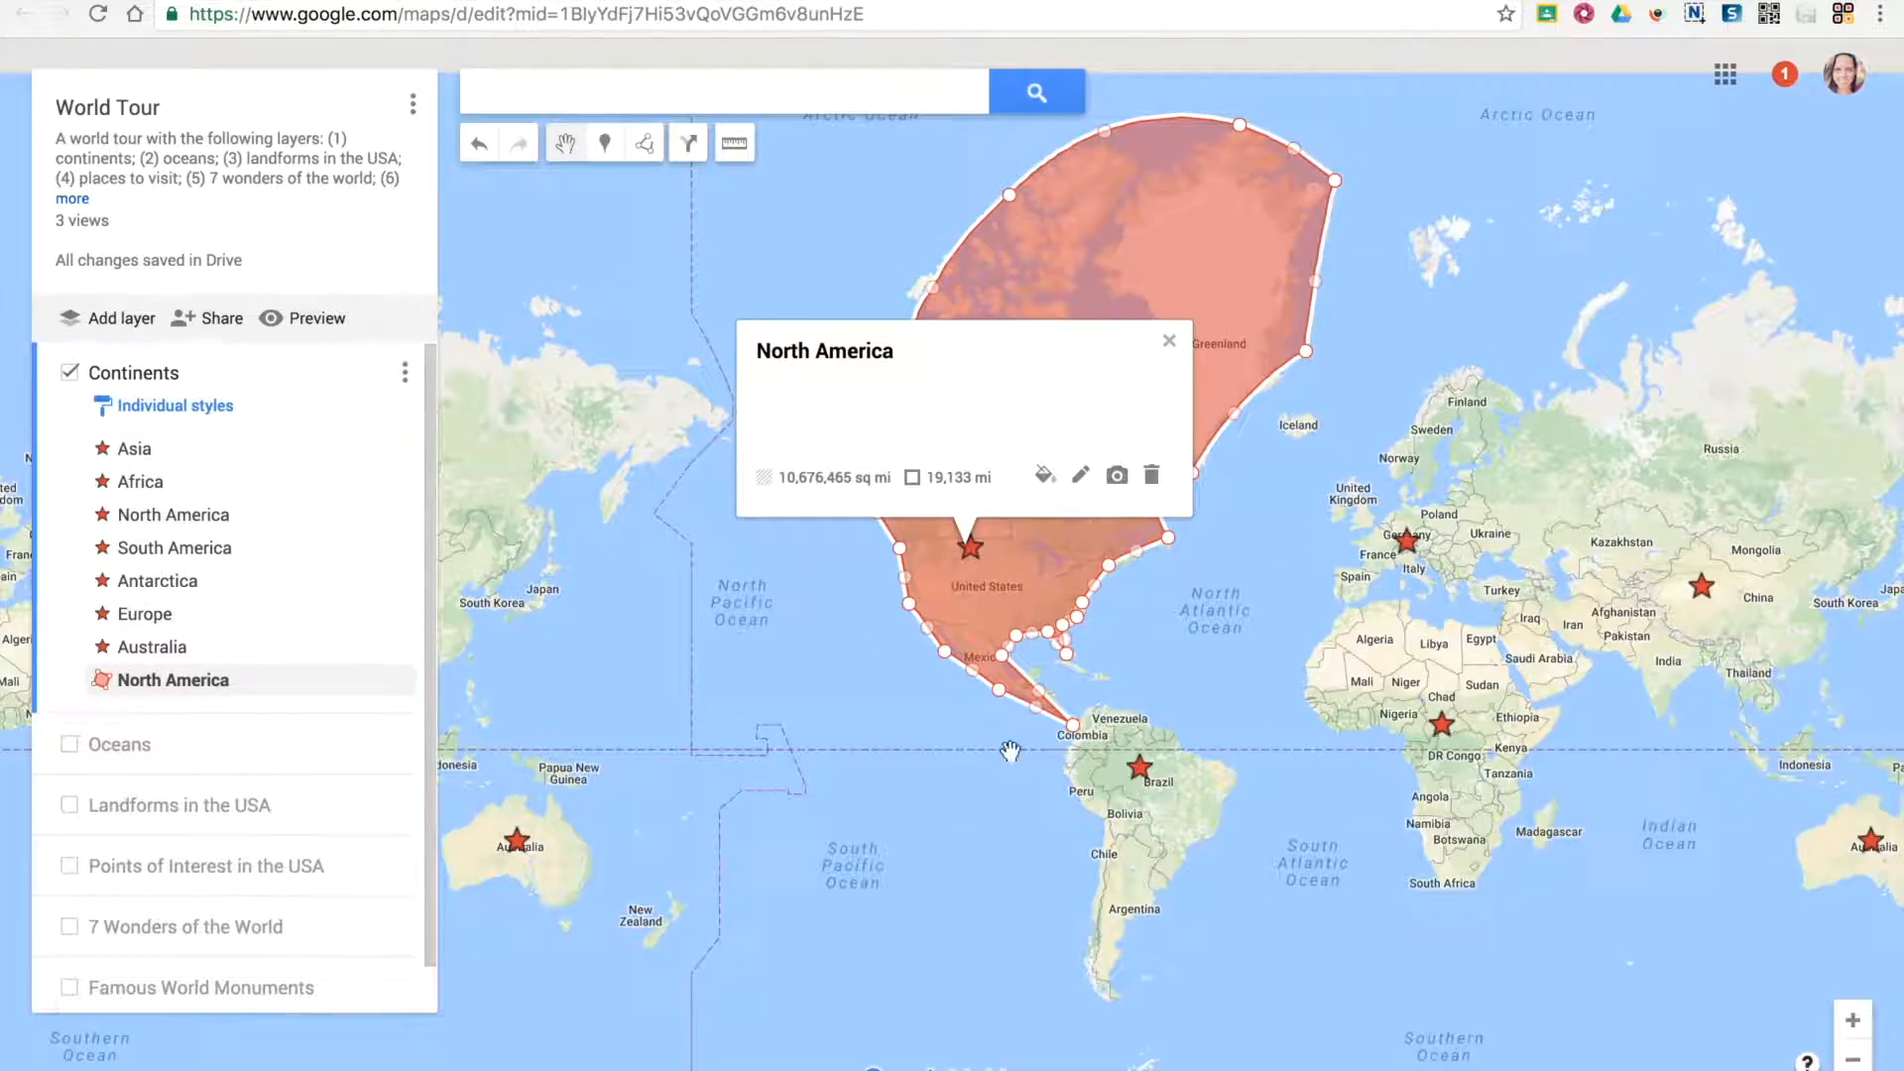
click(831, 581)
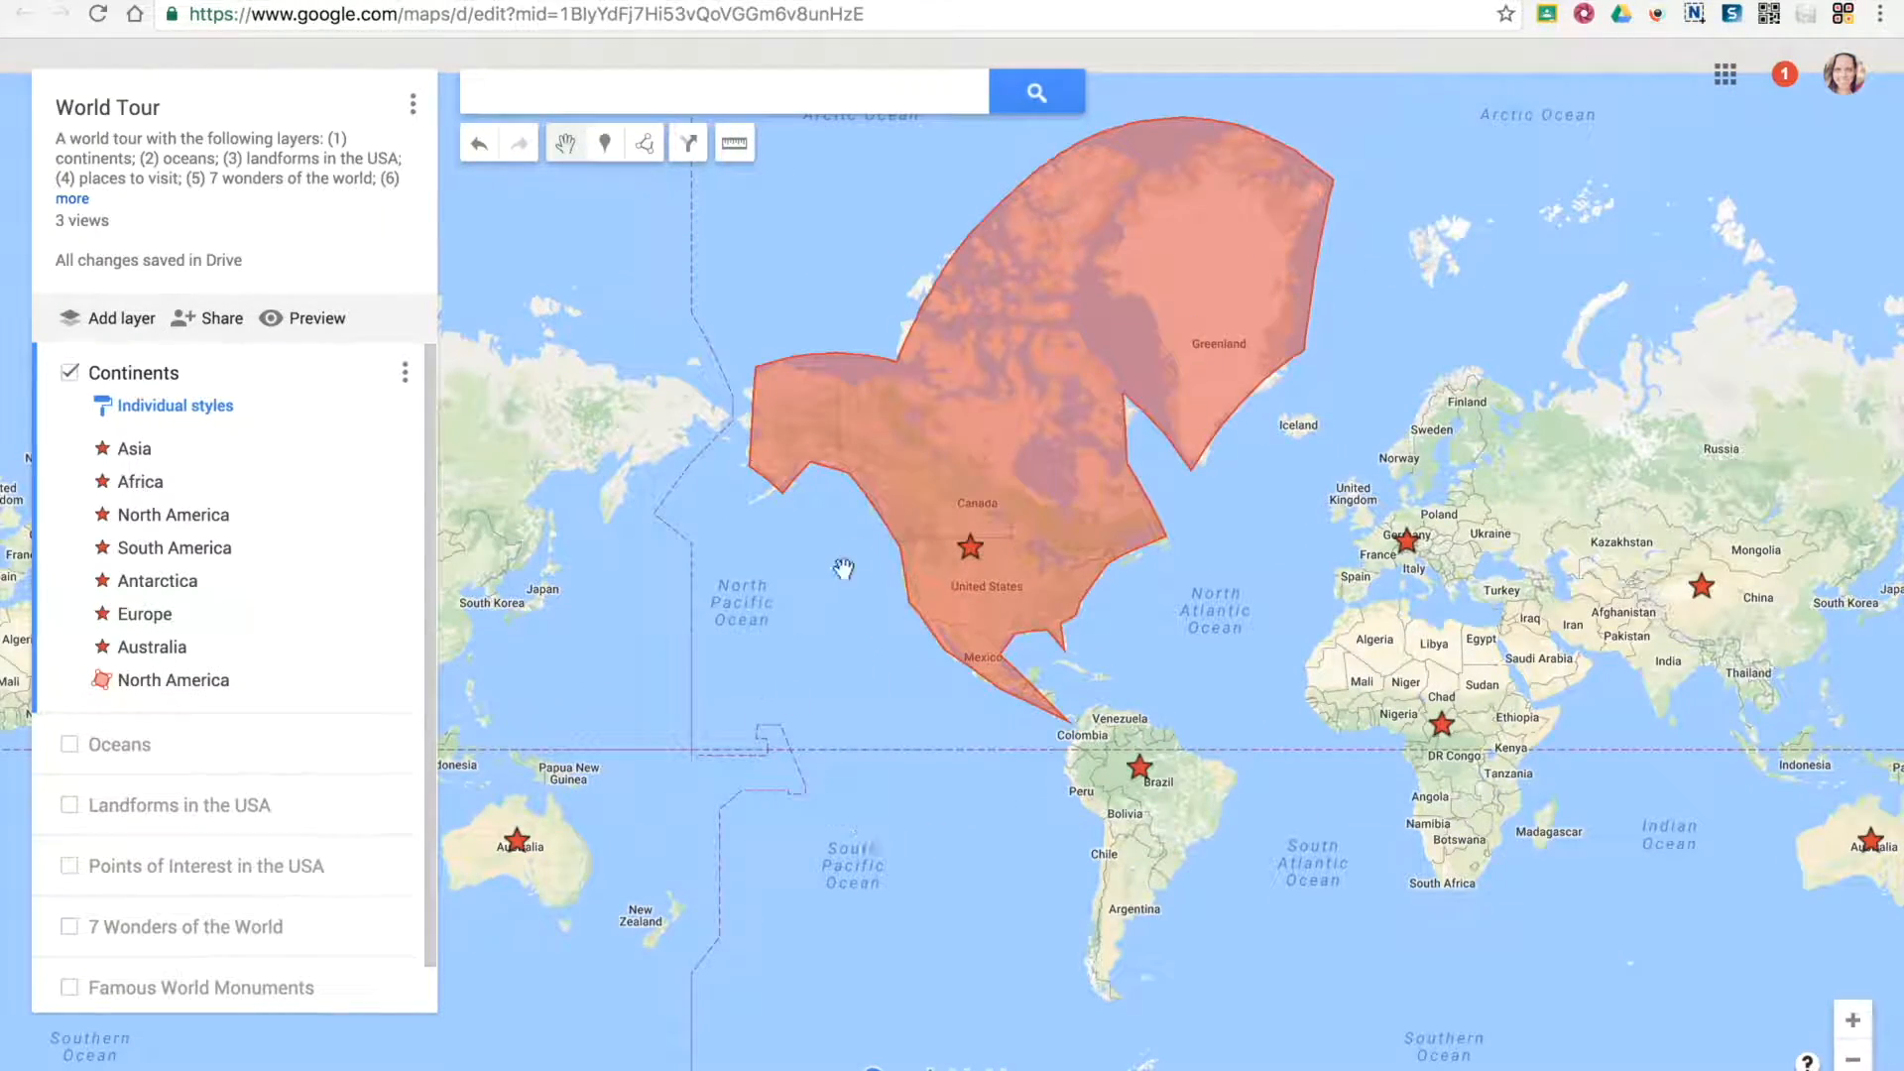
Draw a multi-point line across South America from Colombia through Bolivia to southern Brazil
click(640, 142)
click(768, 191)
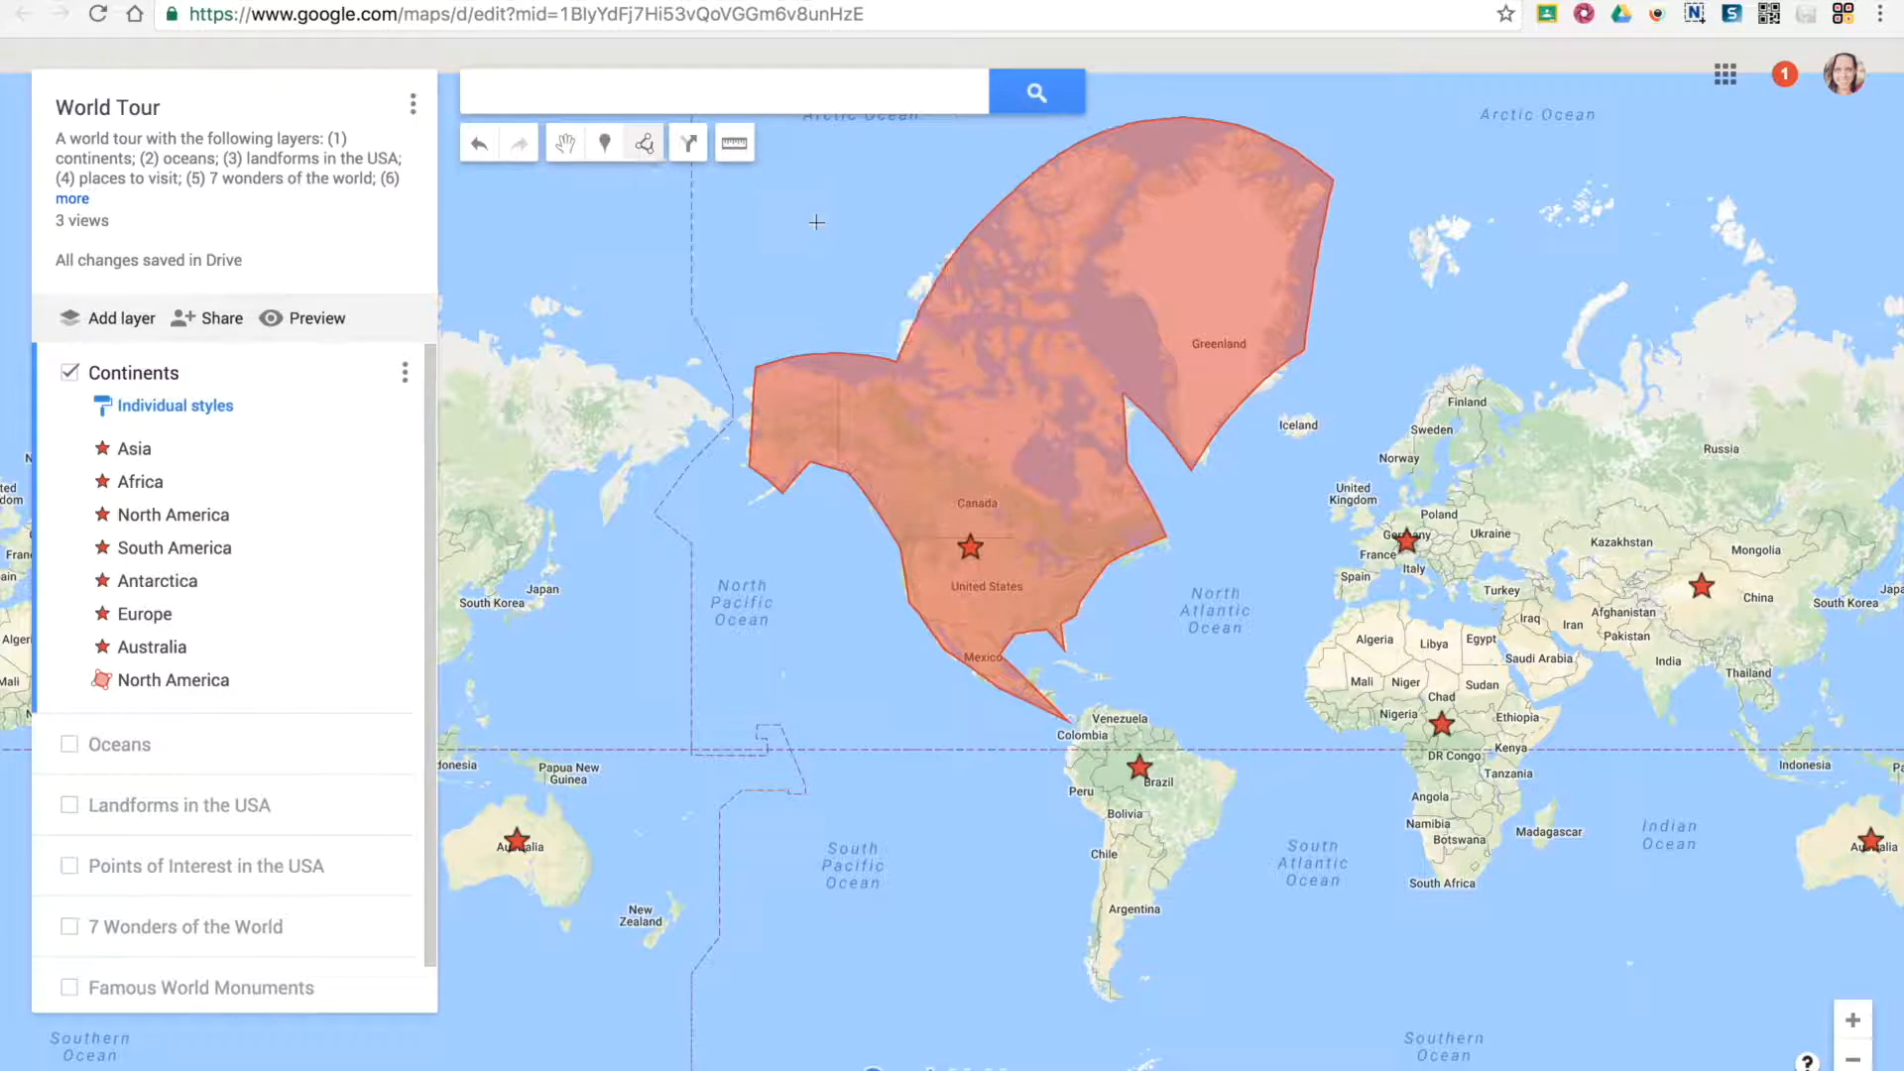
click(1094, 743)
click(1114, 787)
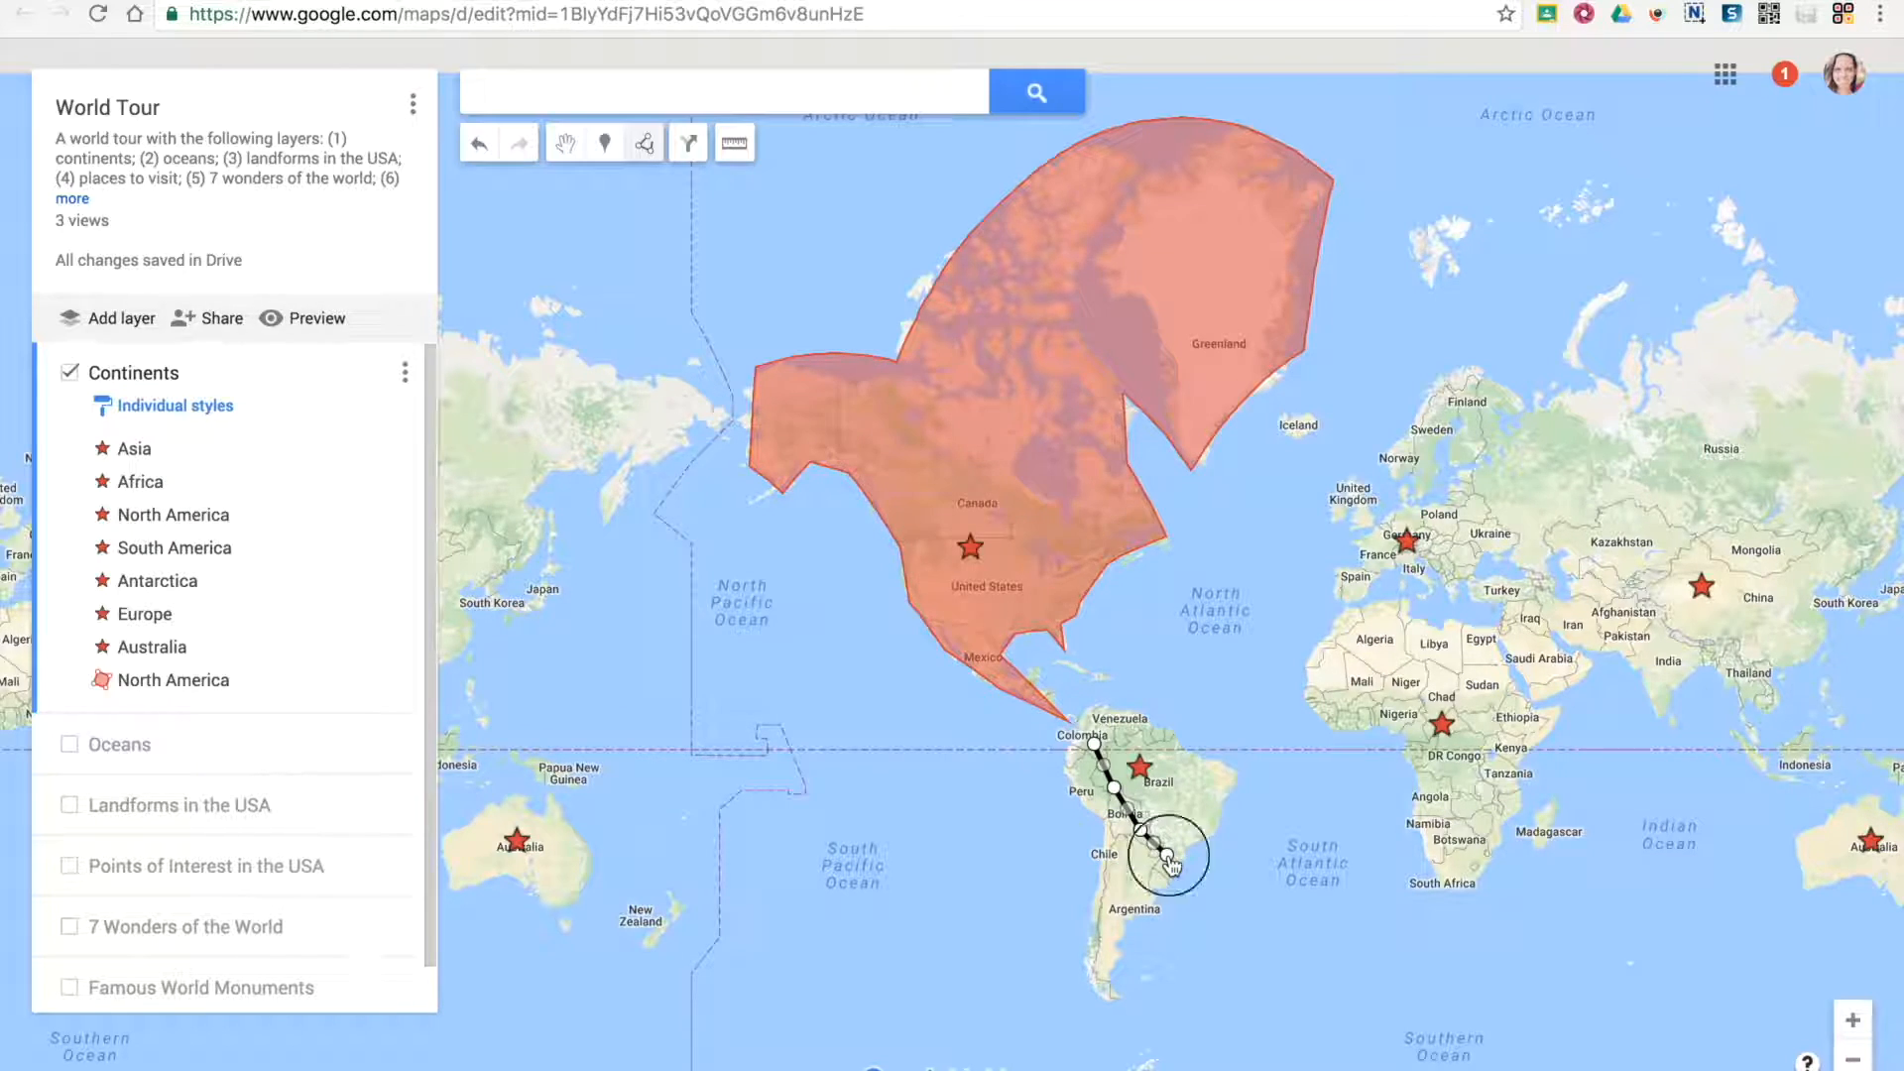
double_click(1167, 854)
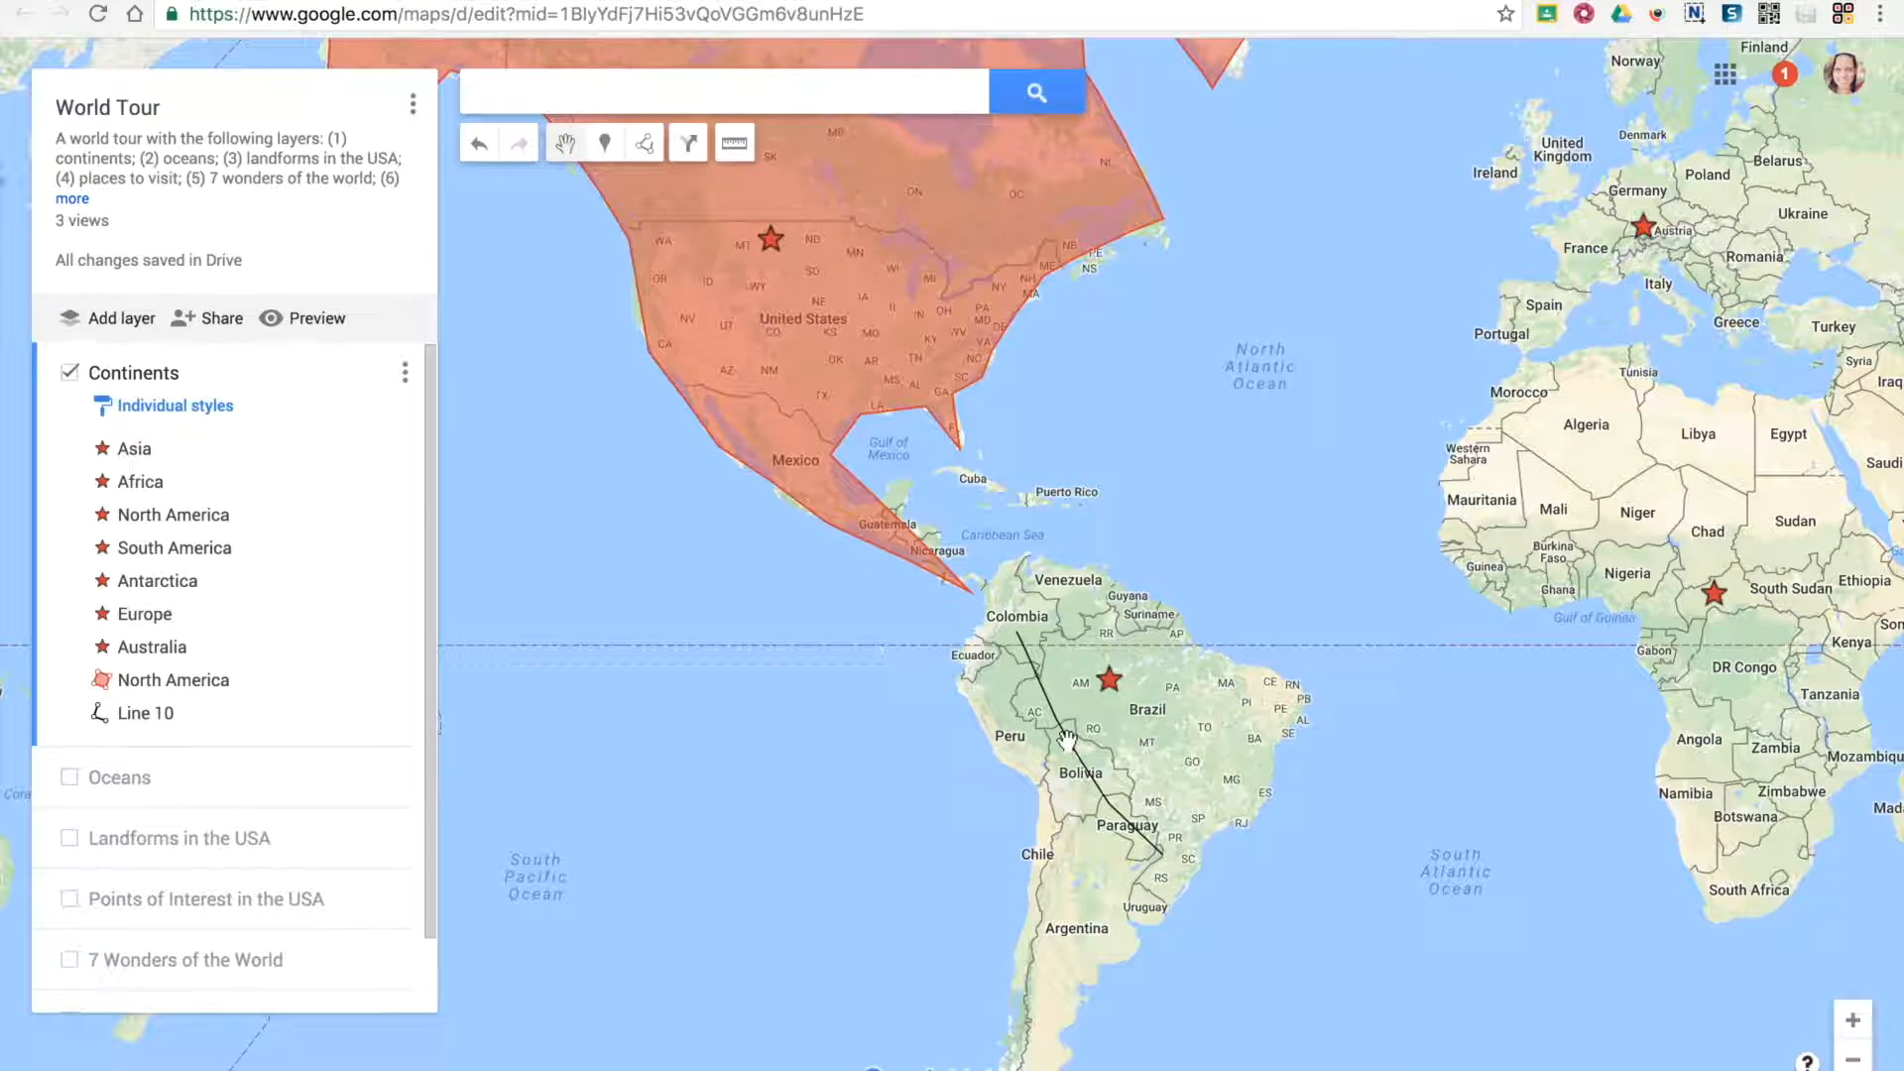
Style the South America line in green and increase its line width
click(147, 711)
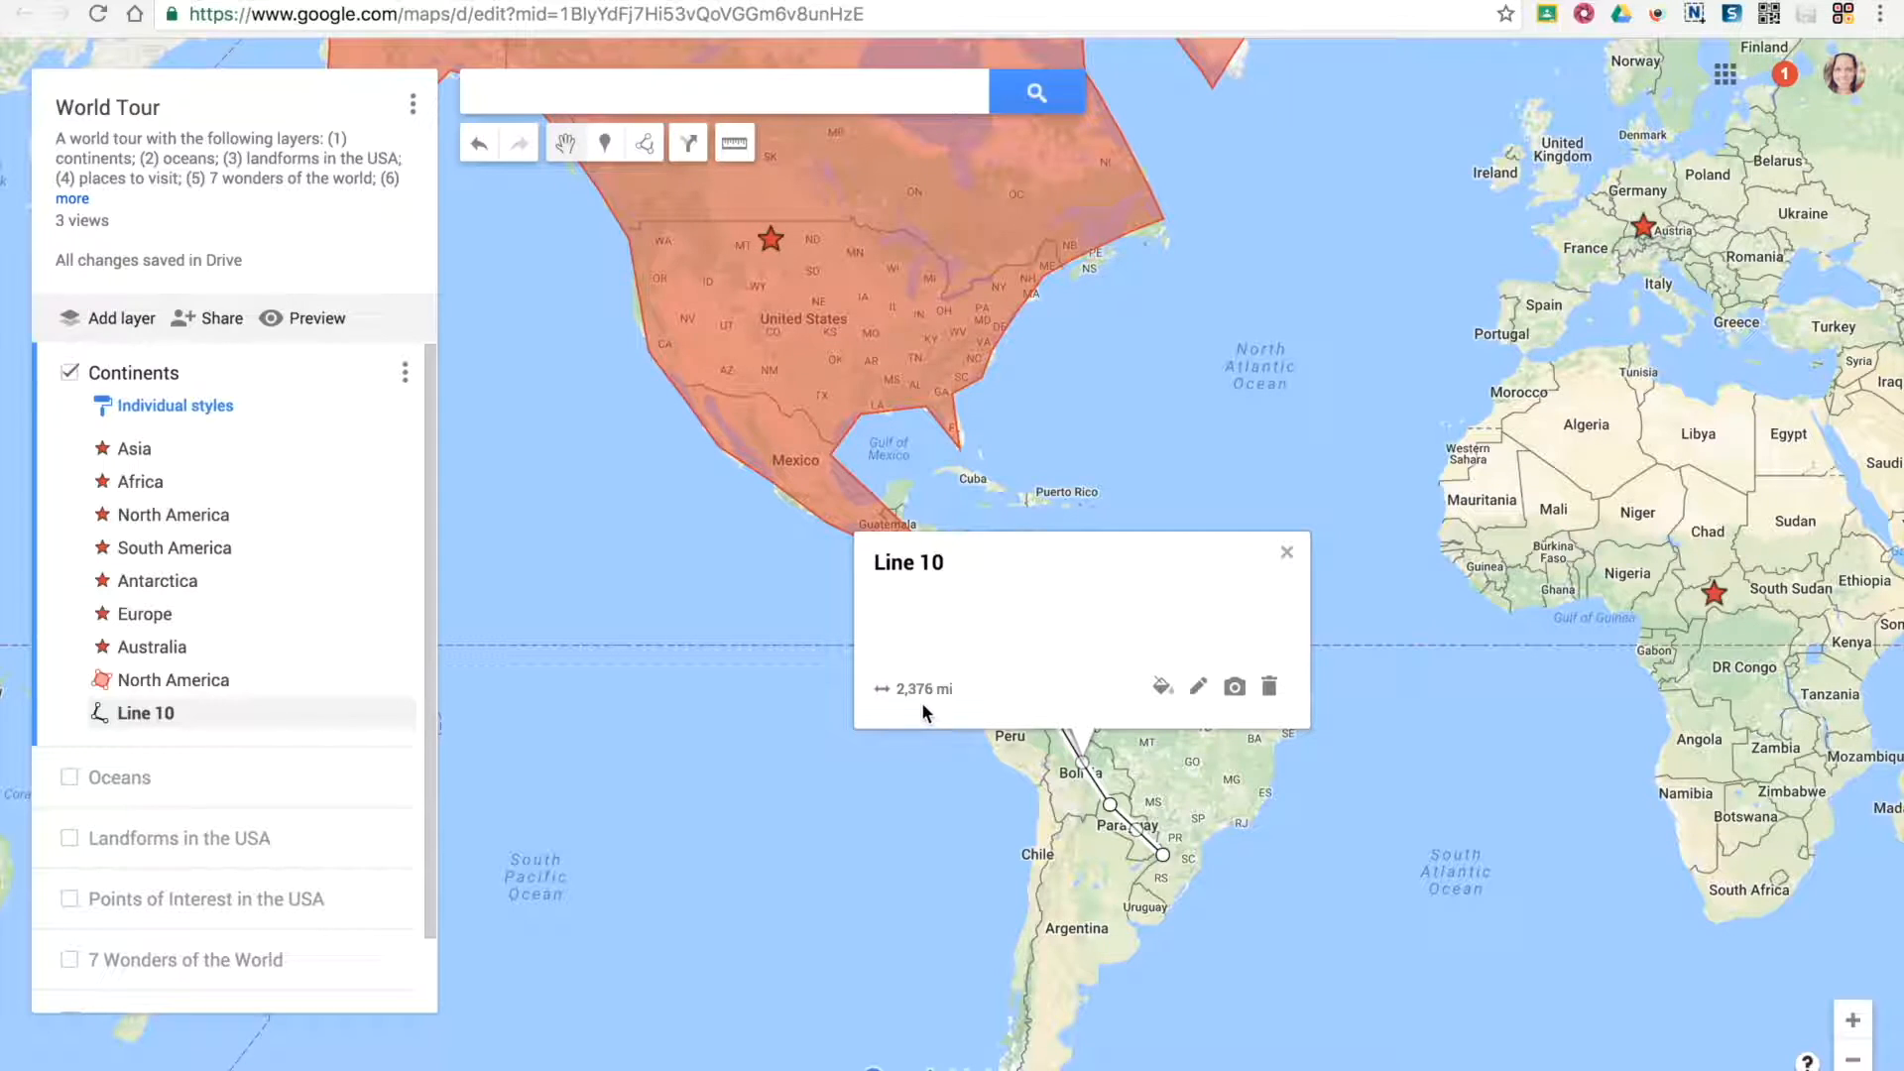
click(1162, 687)
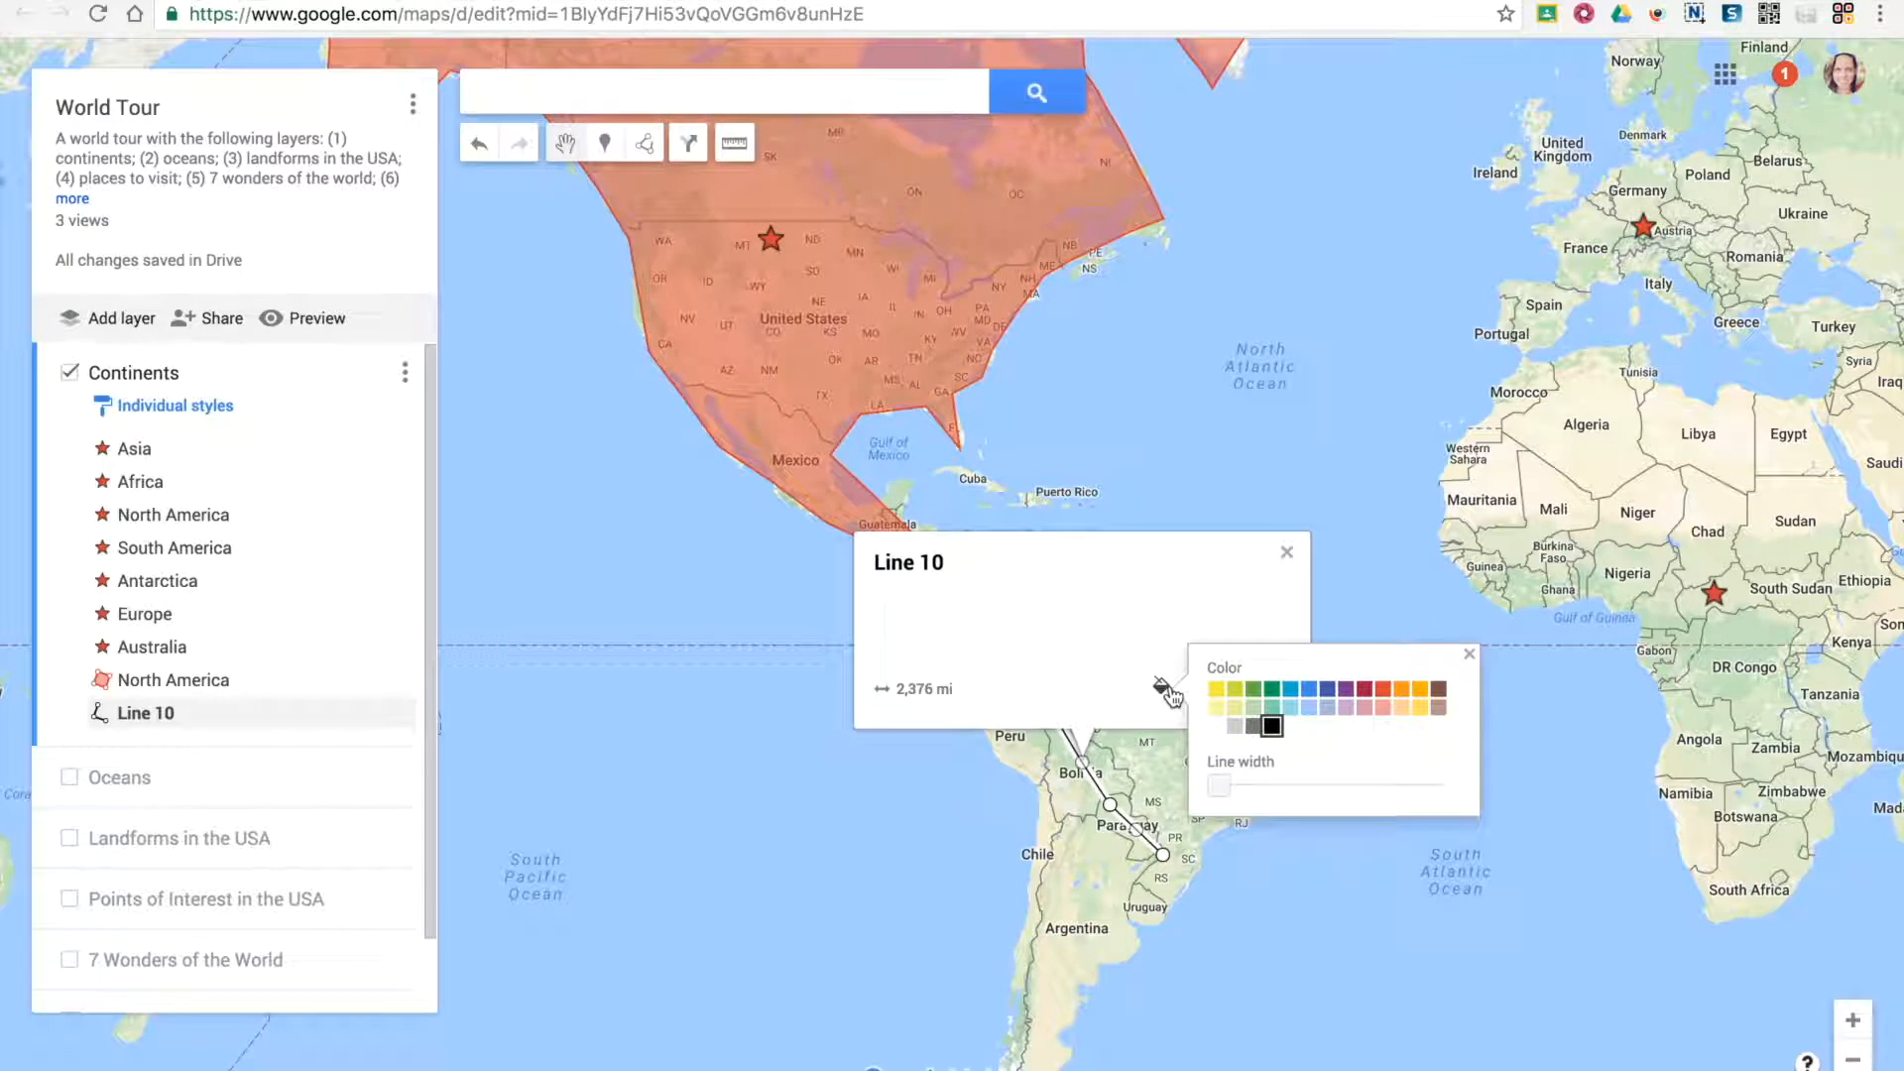
click(1253, 688)
drag(1215, 786, 1301, 787)
click(1130, 639)
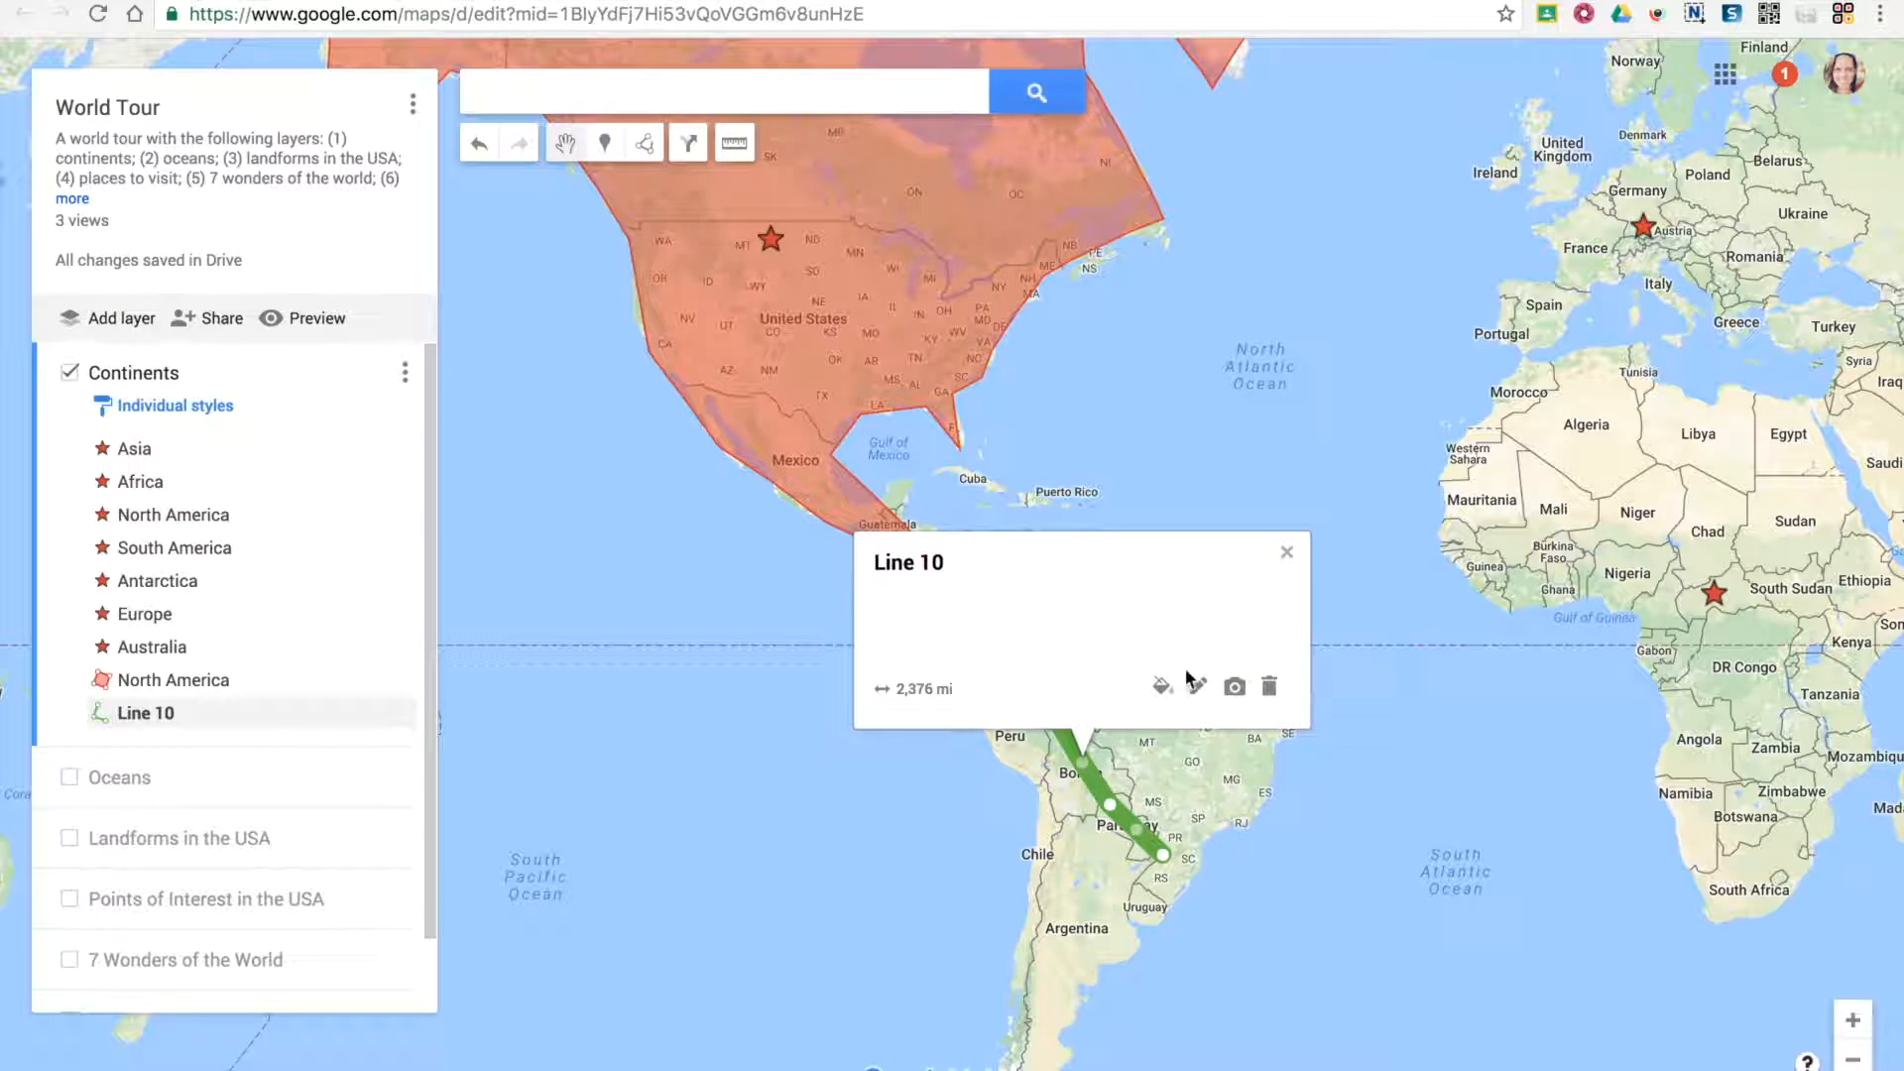
Review the South America line's name and description editor and its image or video options, and close them
click(1200, 687)
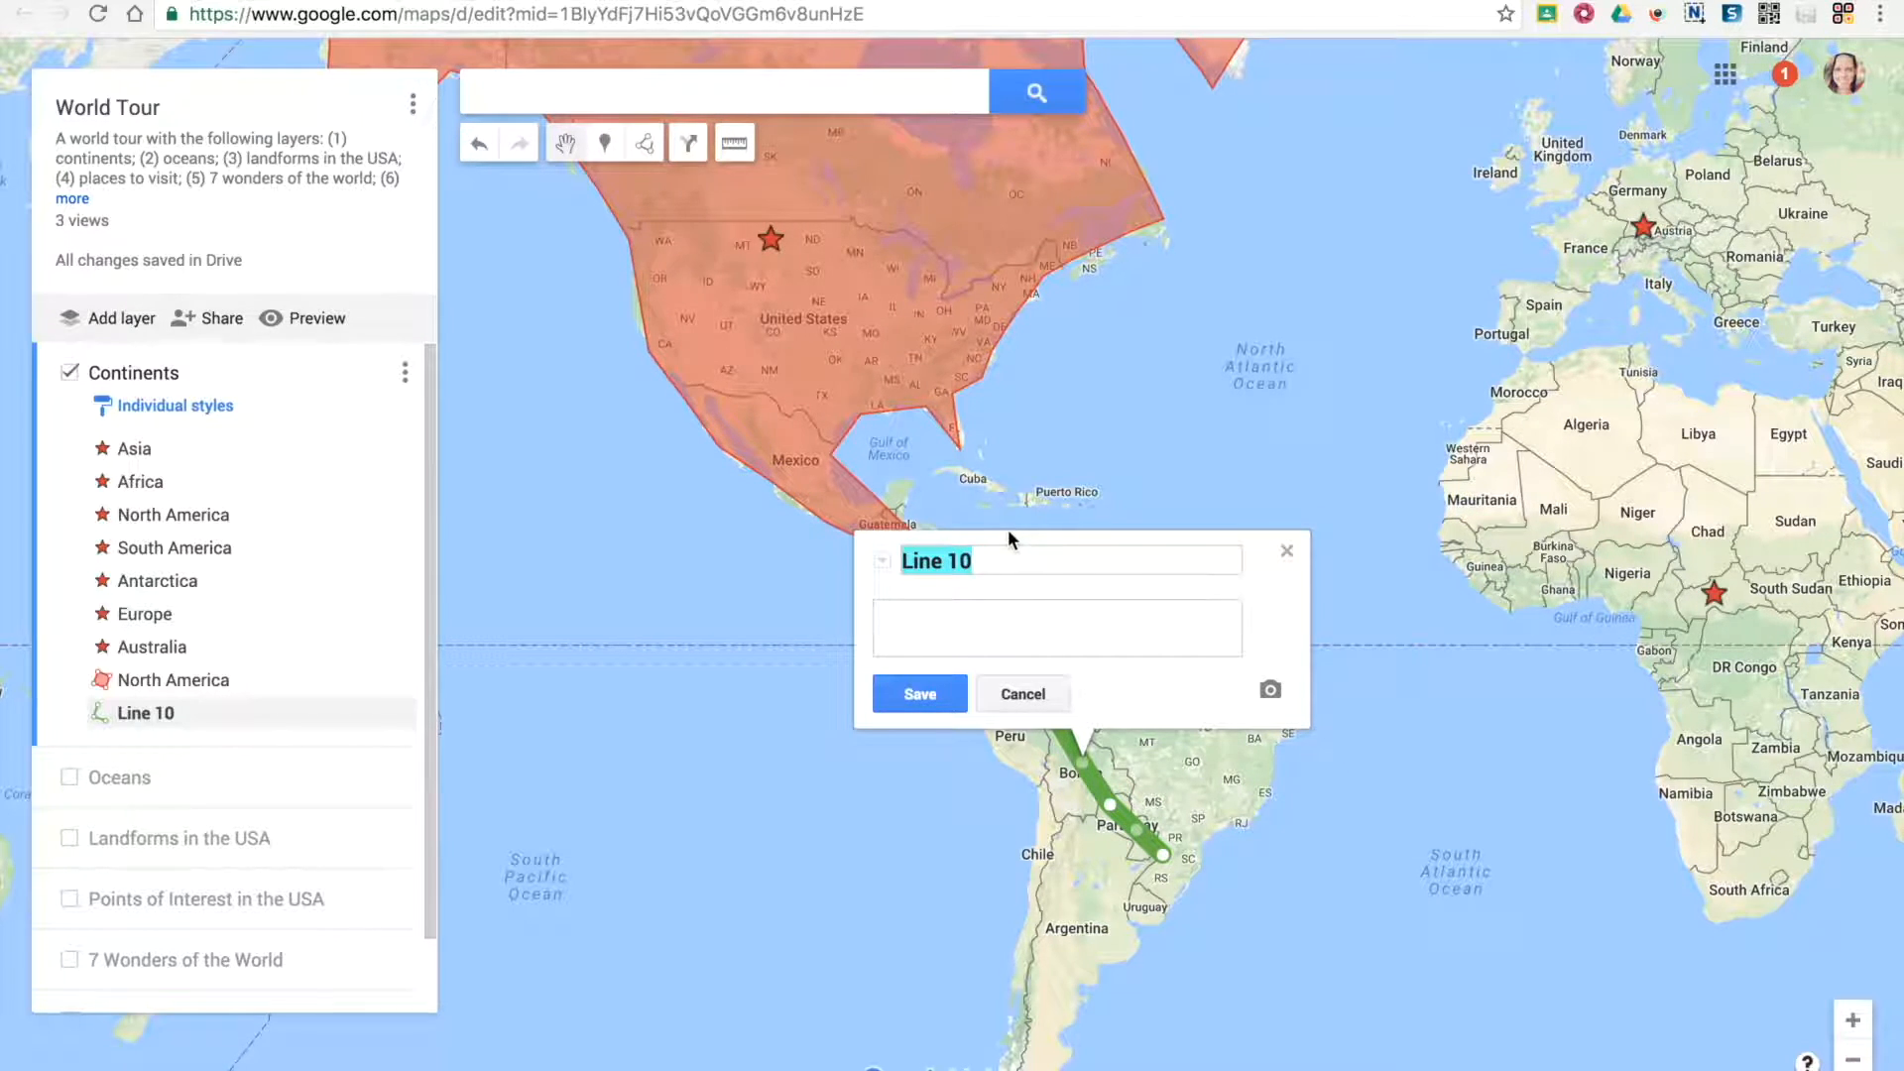
click(922, 694)
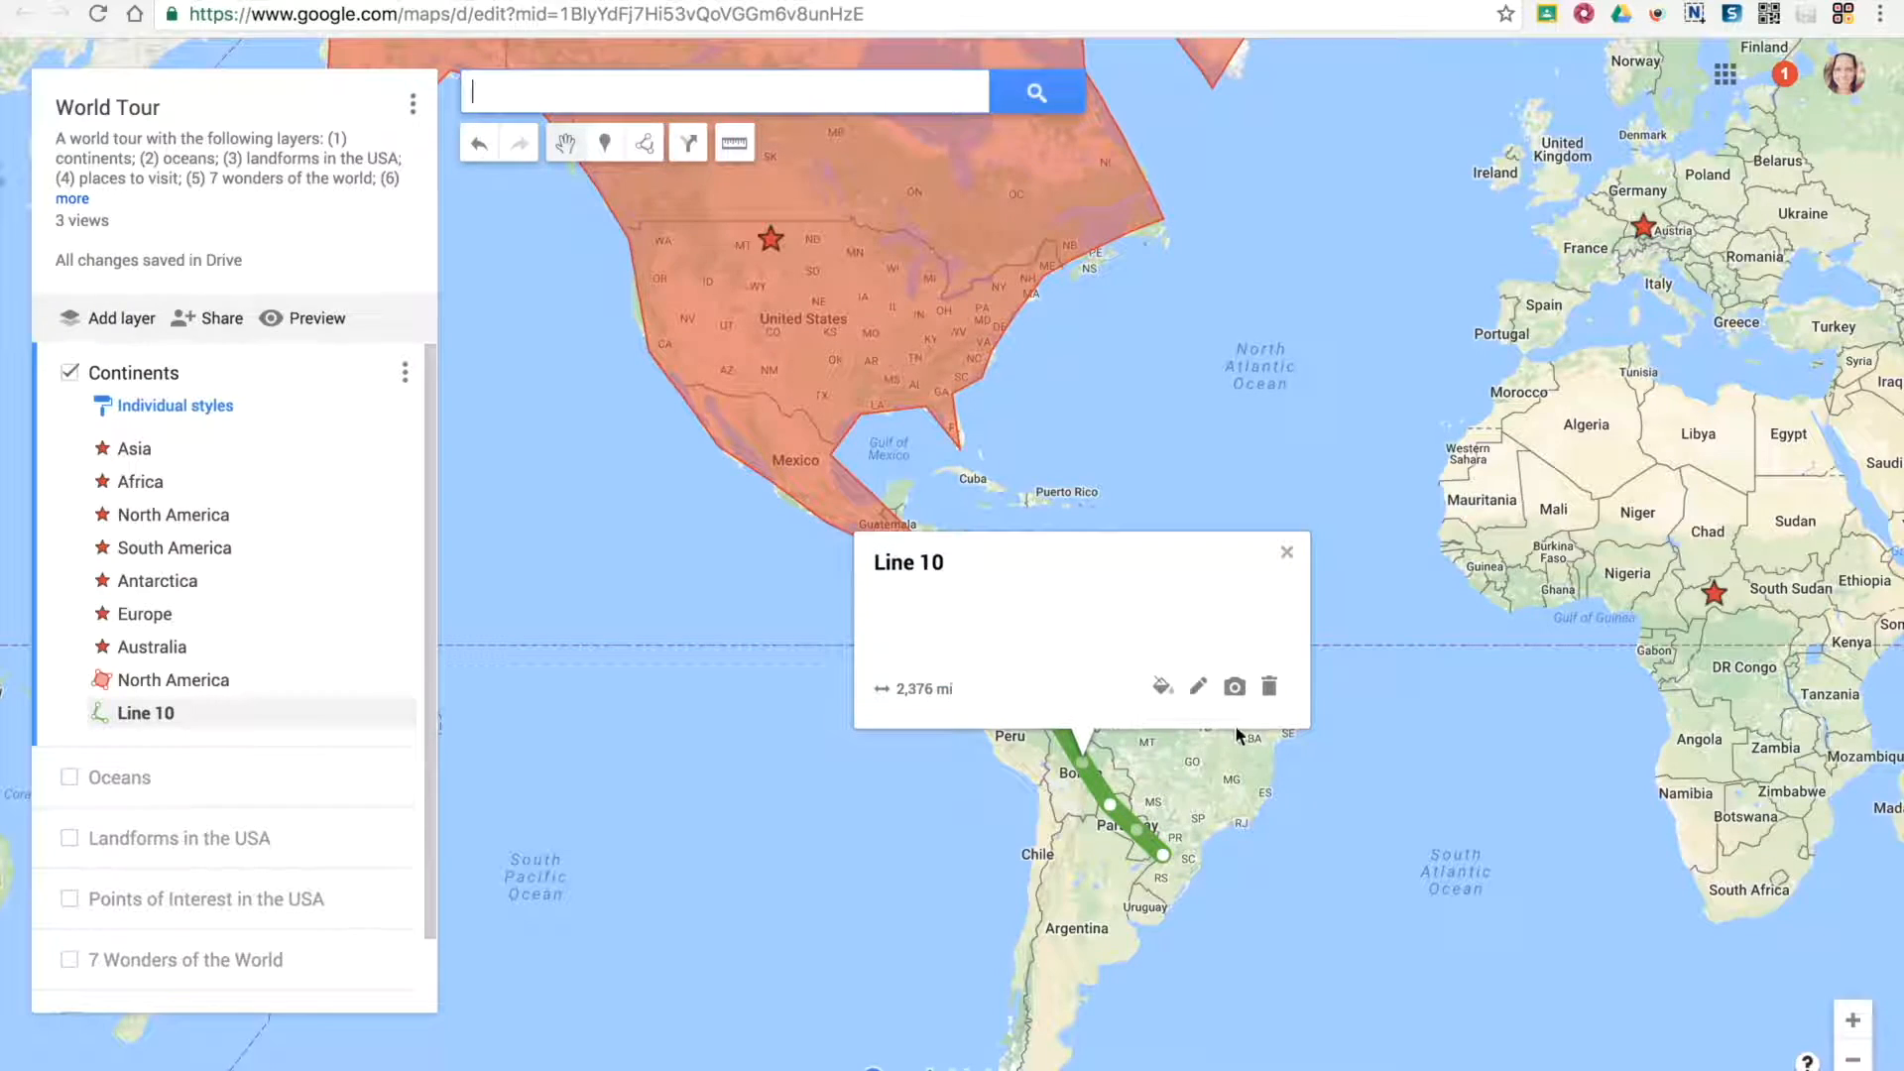
click(1234, 688)
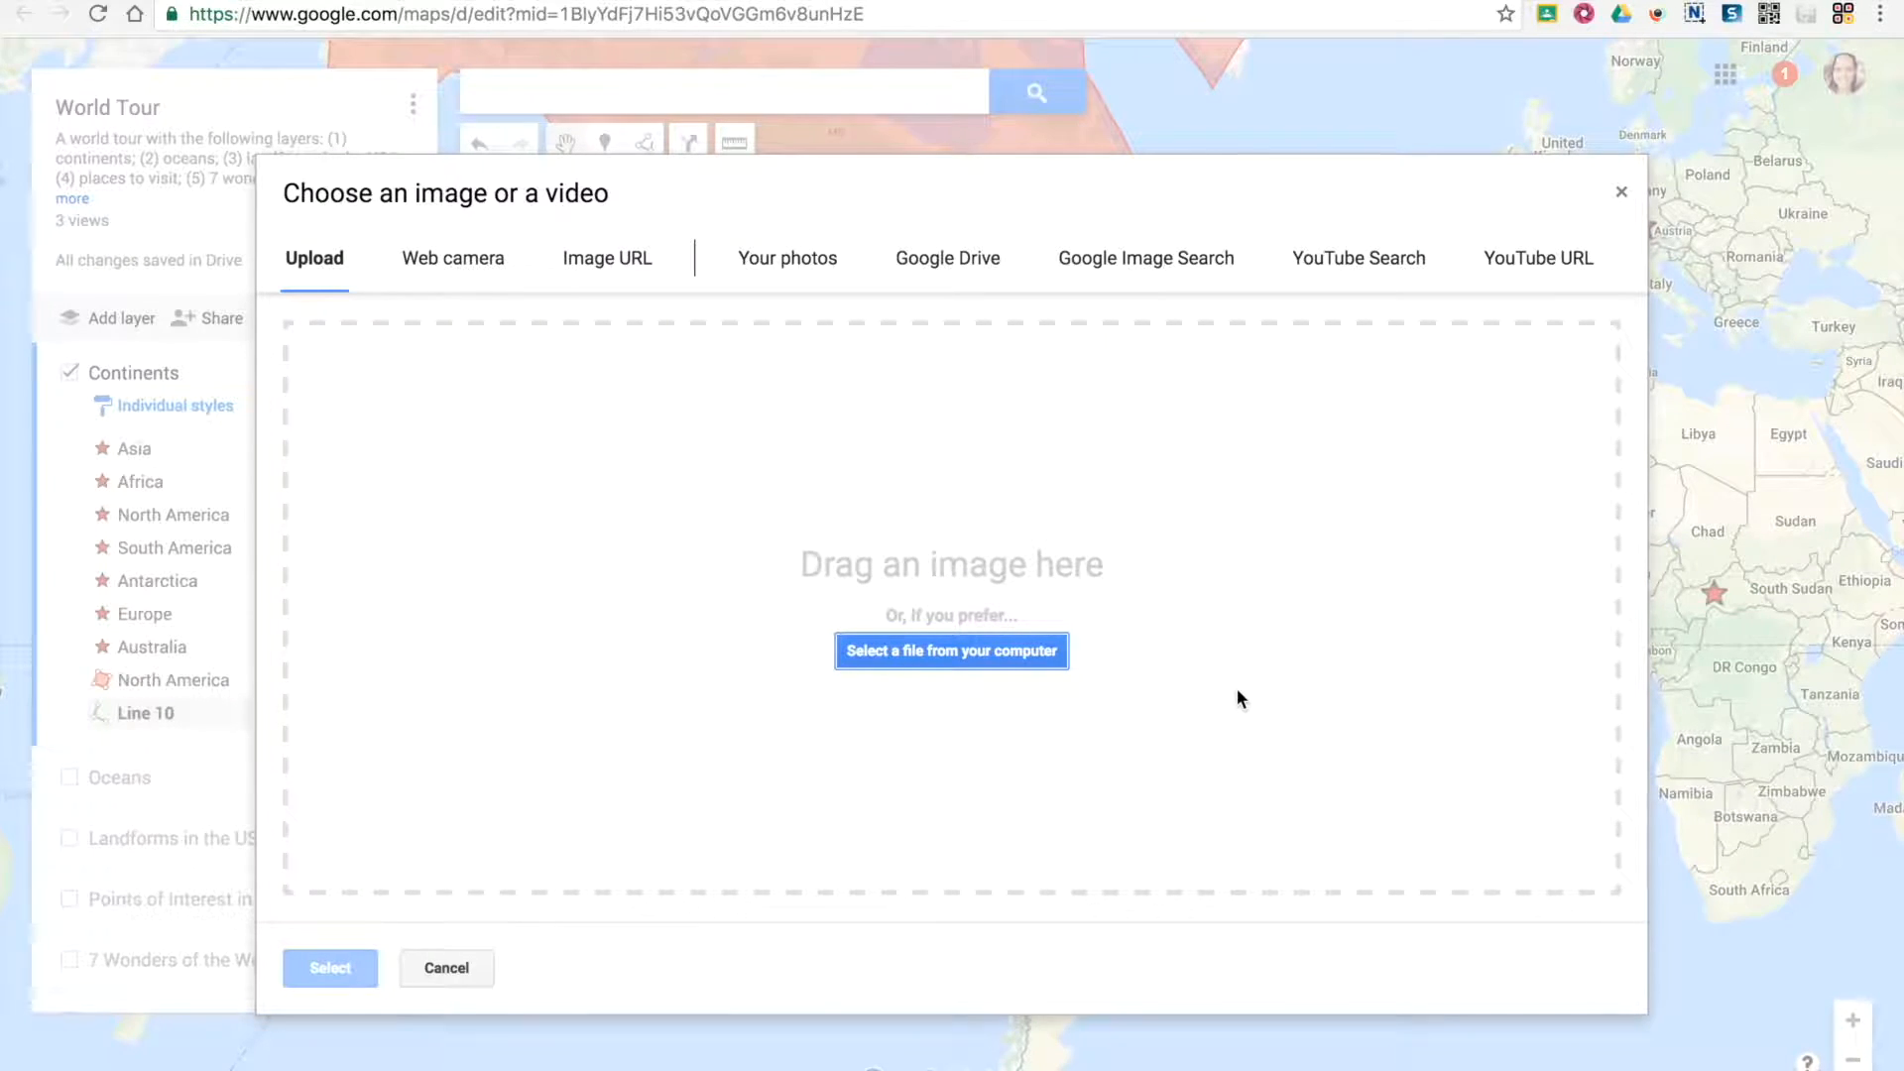
click(446, 967)
click(793, 793)
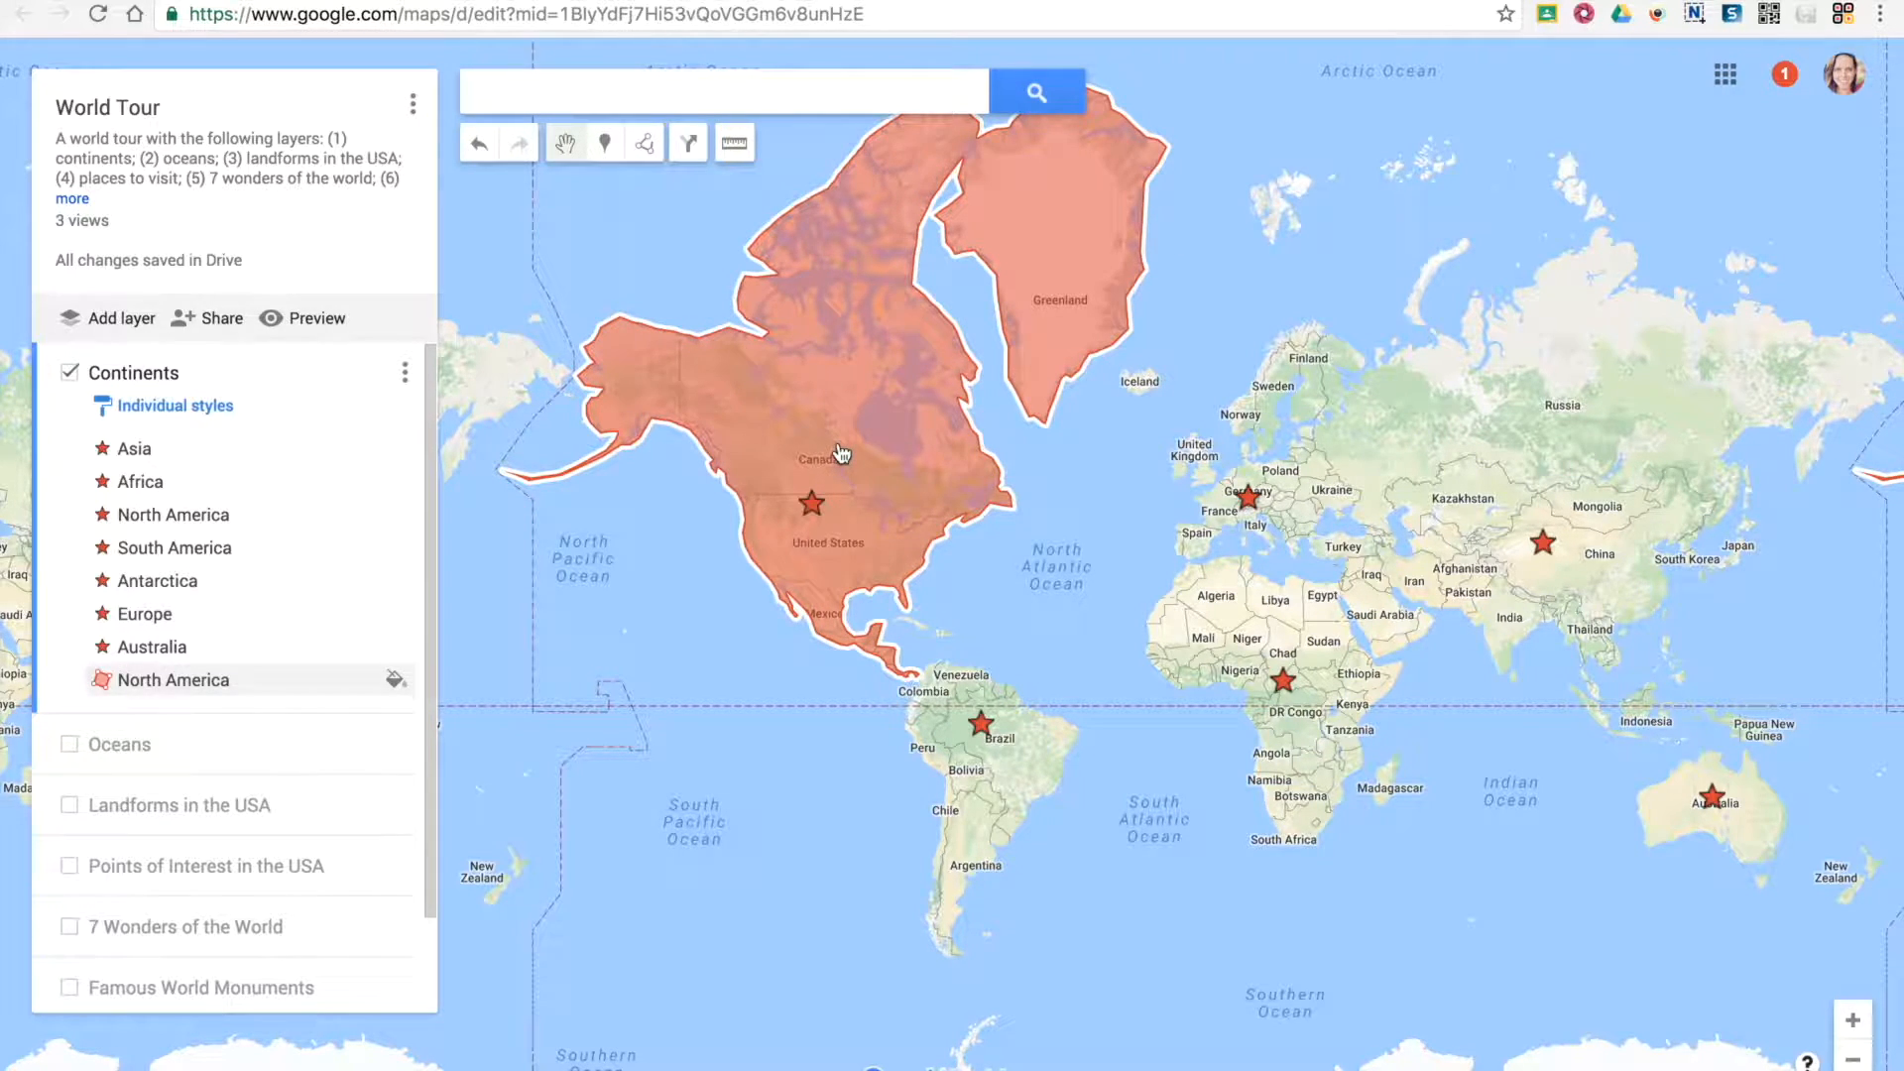
Check the North America polygon's area and perimeter, and show the Oregon Trail layer in place of Continents
click(831, 441)
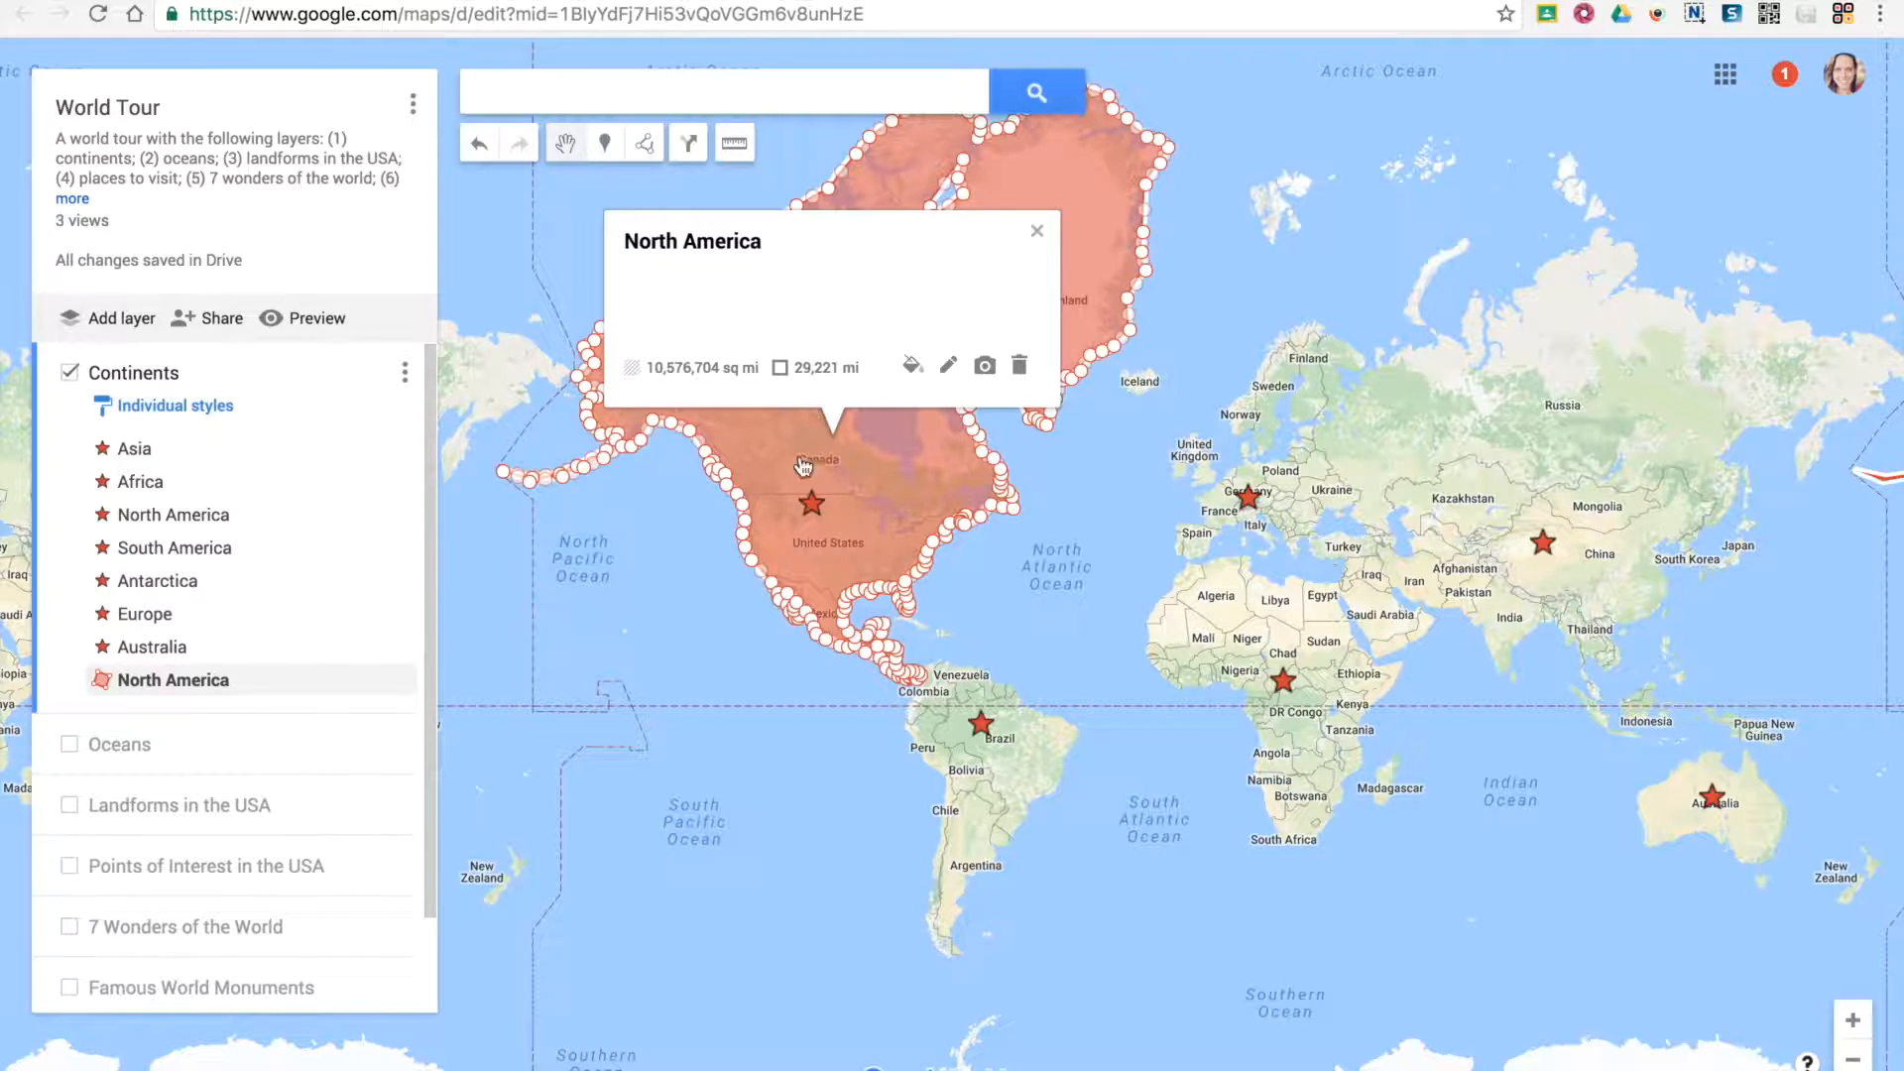
click(716, 545)
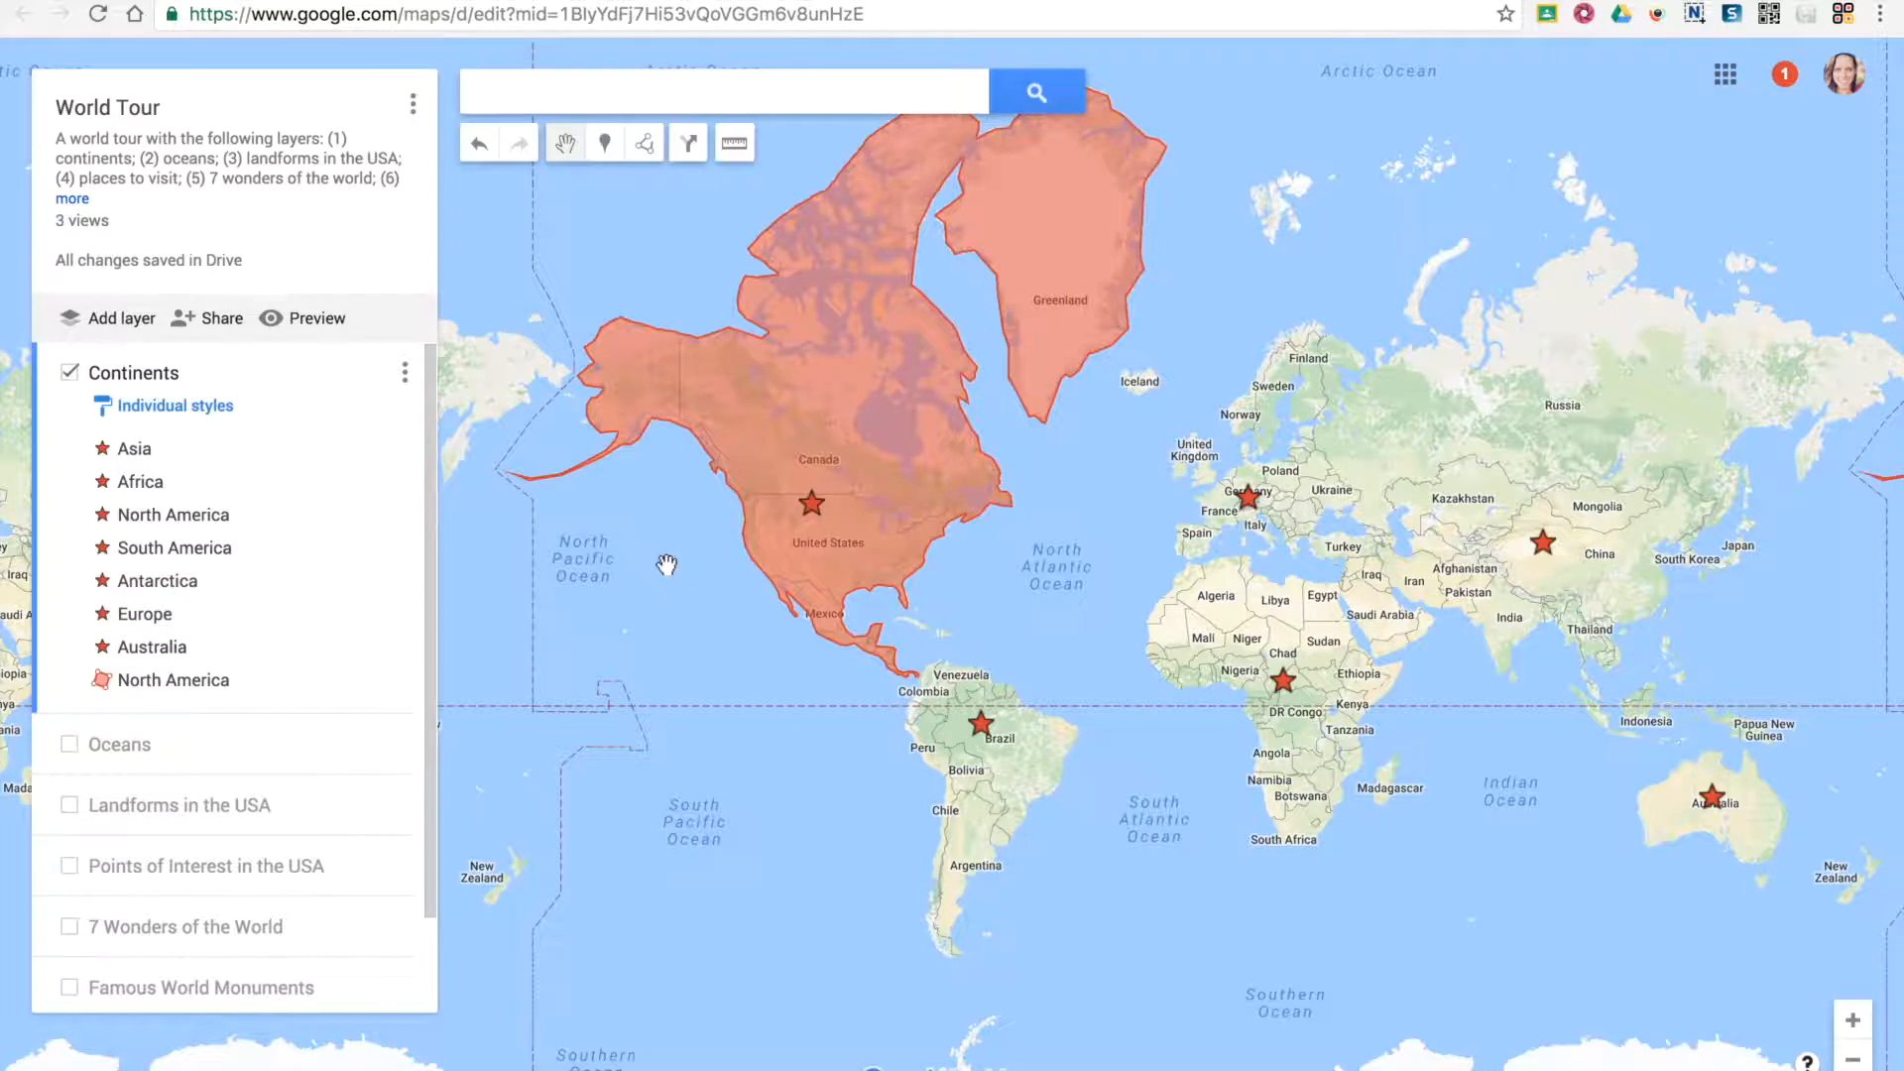
click(69, 372)
click(69, 737)
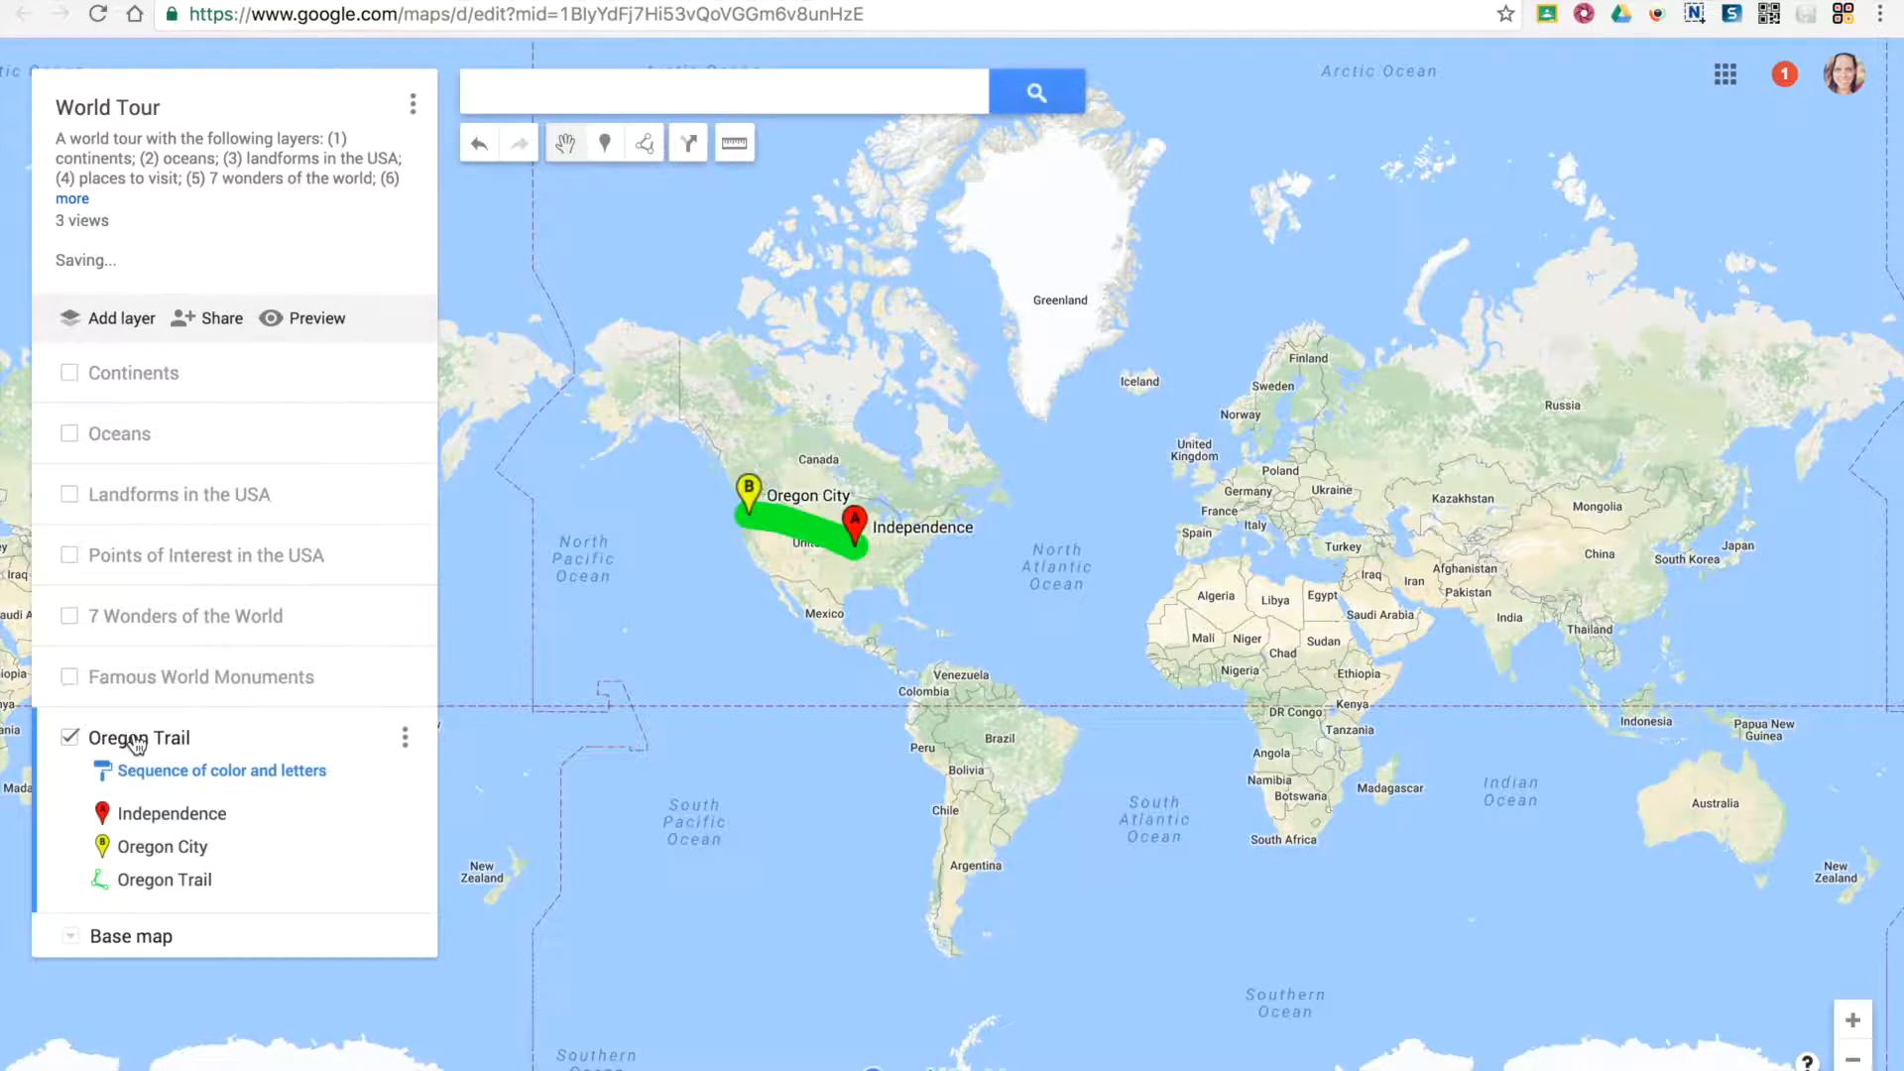
Examine the Oregon Trail line between Independence and Oregon City, check its length, and close its details
scroll(742, 566, up, 2)
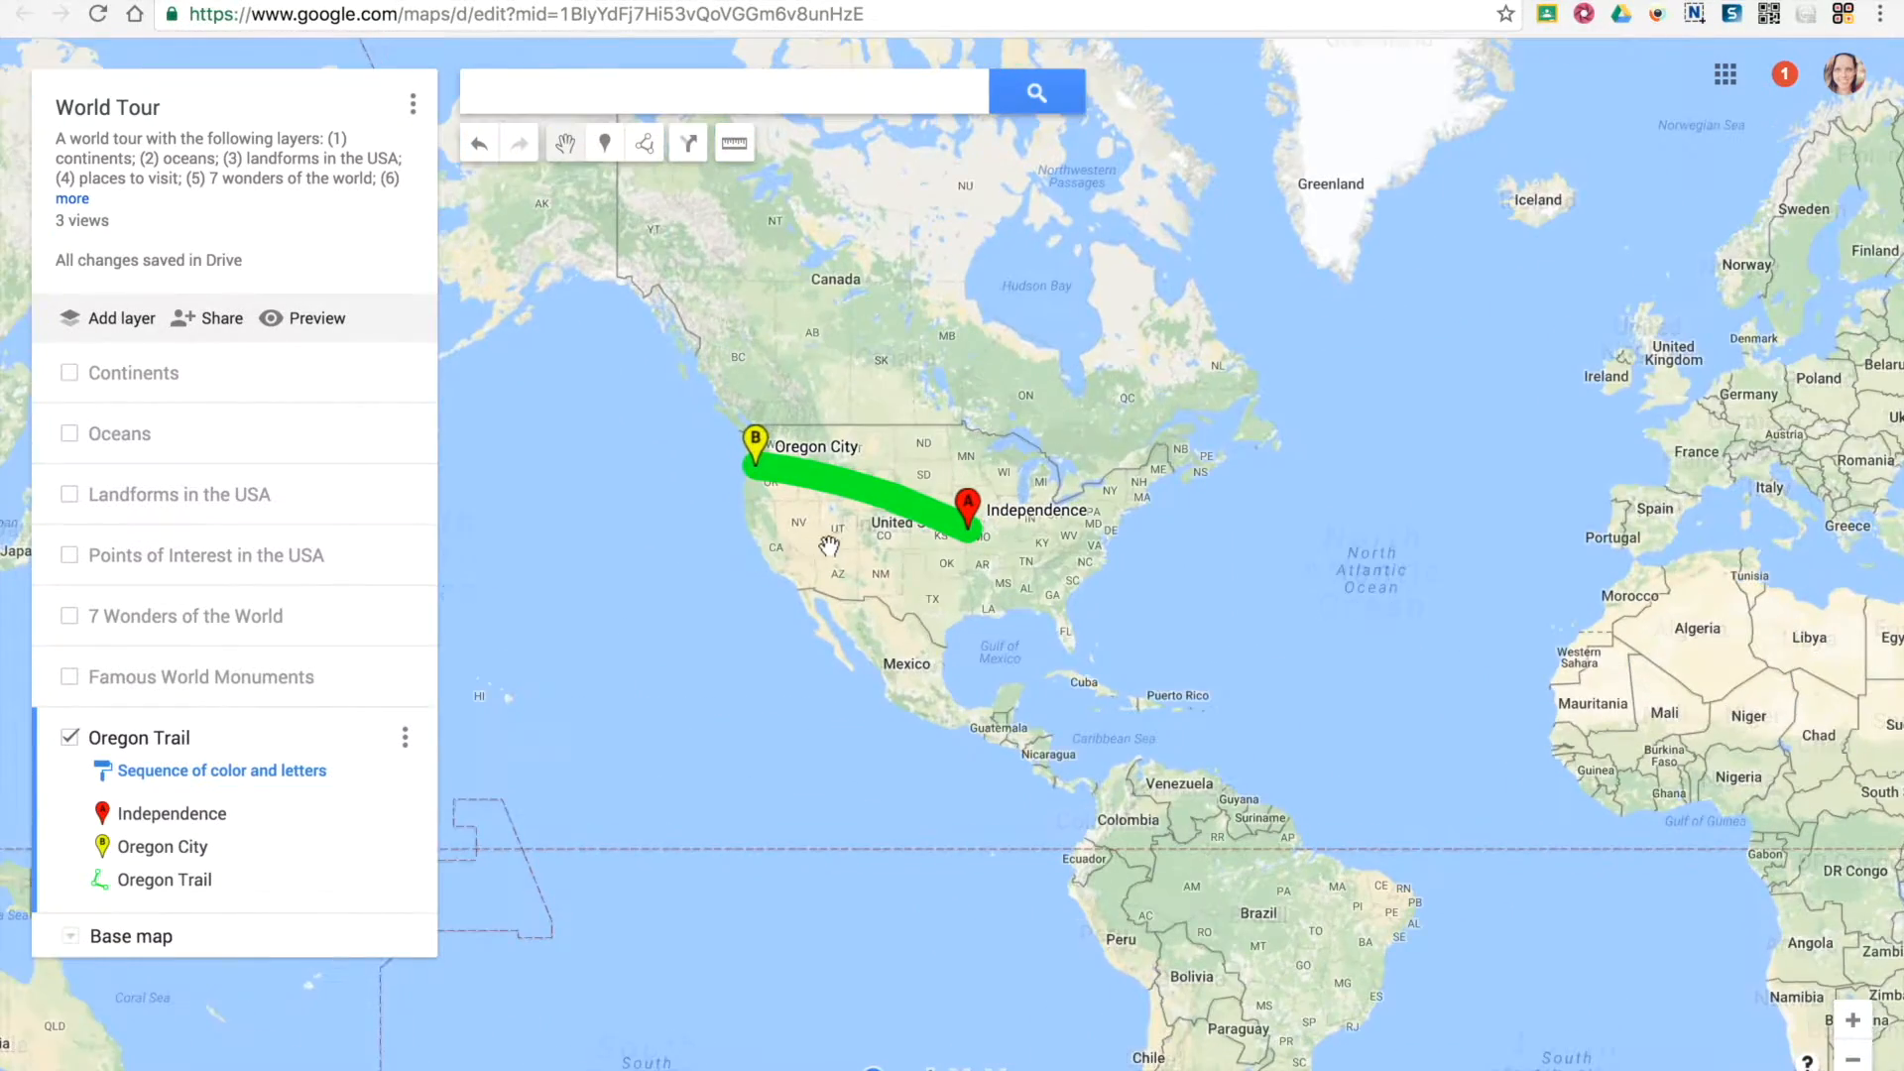
scroll(833, 540, up, 2)
drag(998, 328, 988, 397)
click(989, 457)
scroll(951, 454, up, 1)
drag(871, 459, 1101, 501)
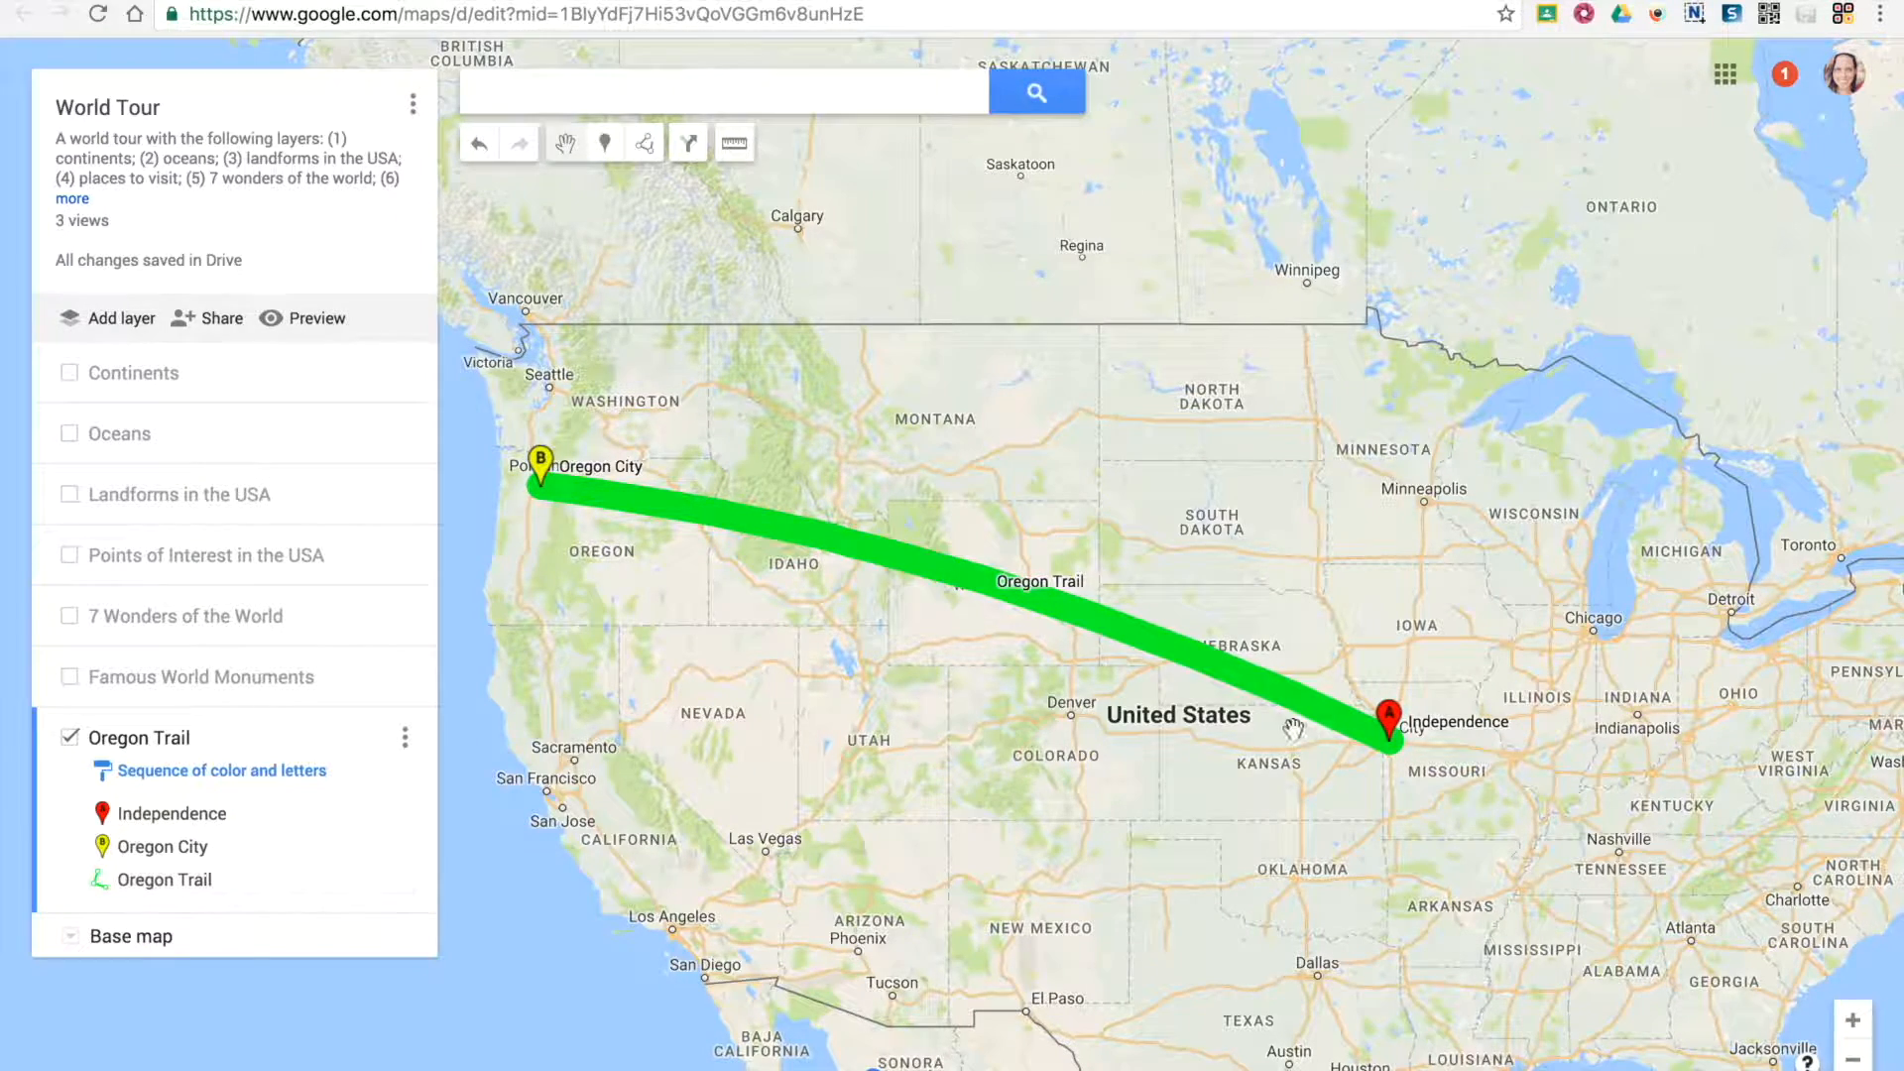
click(831, 552)
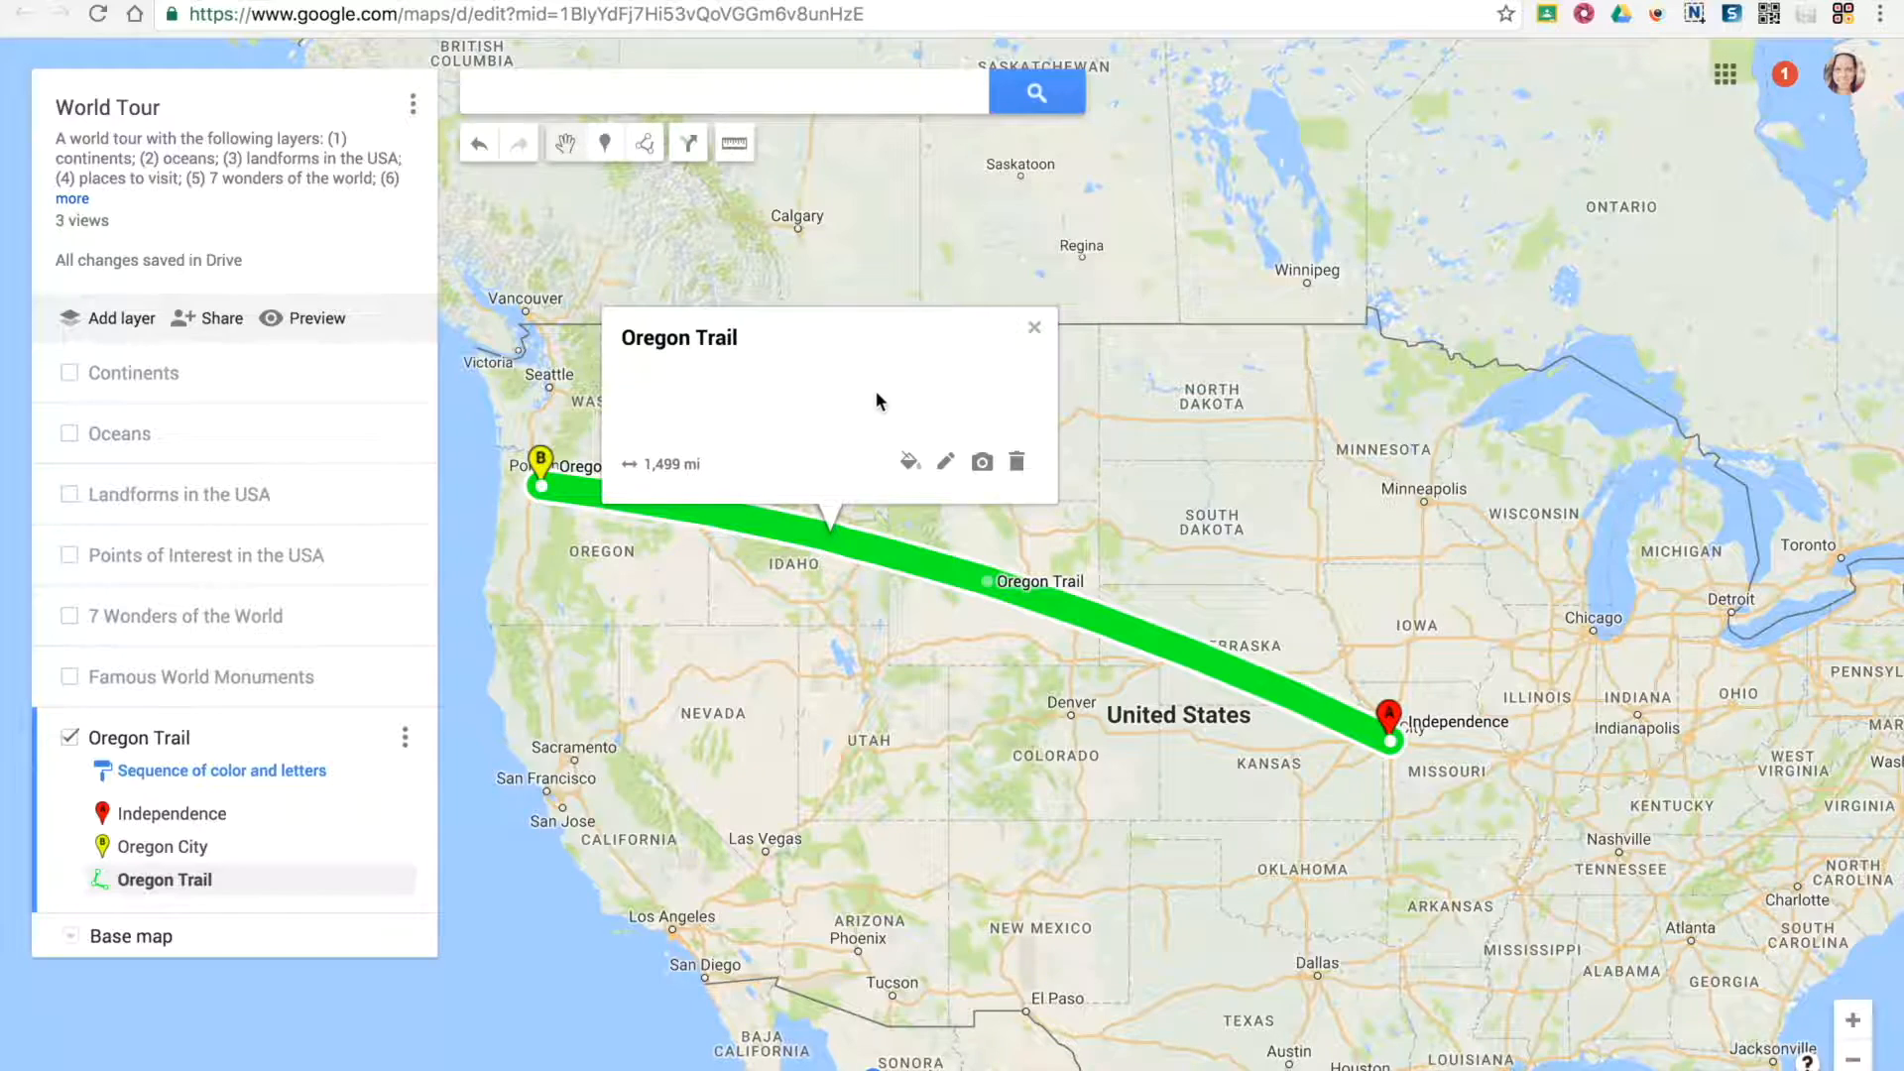
click(809, 627)
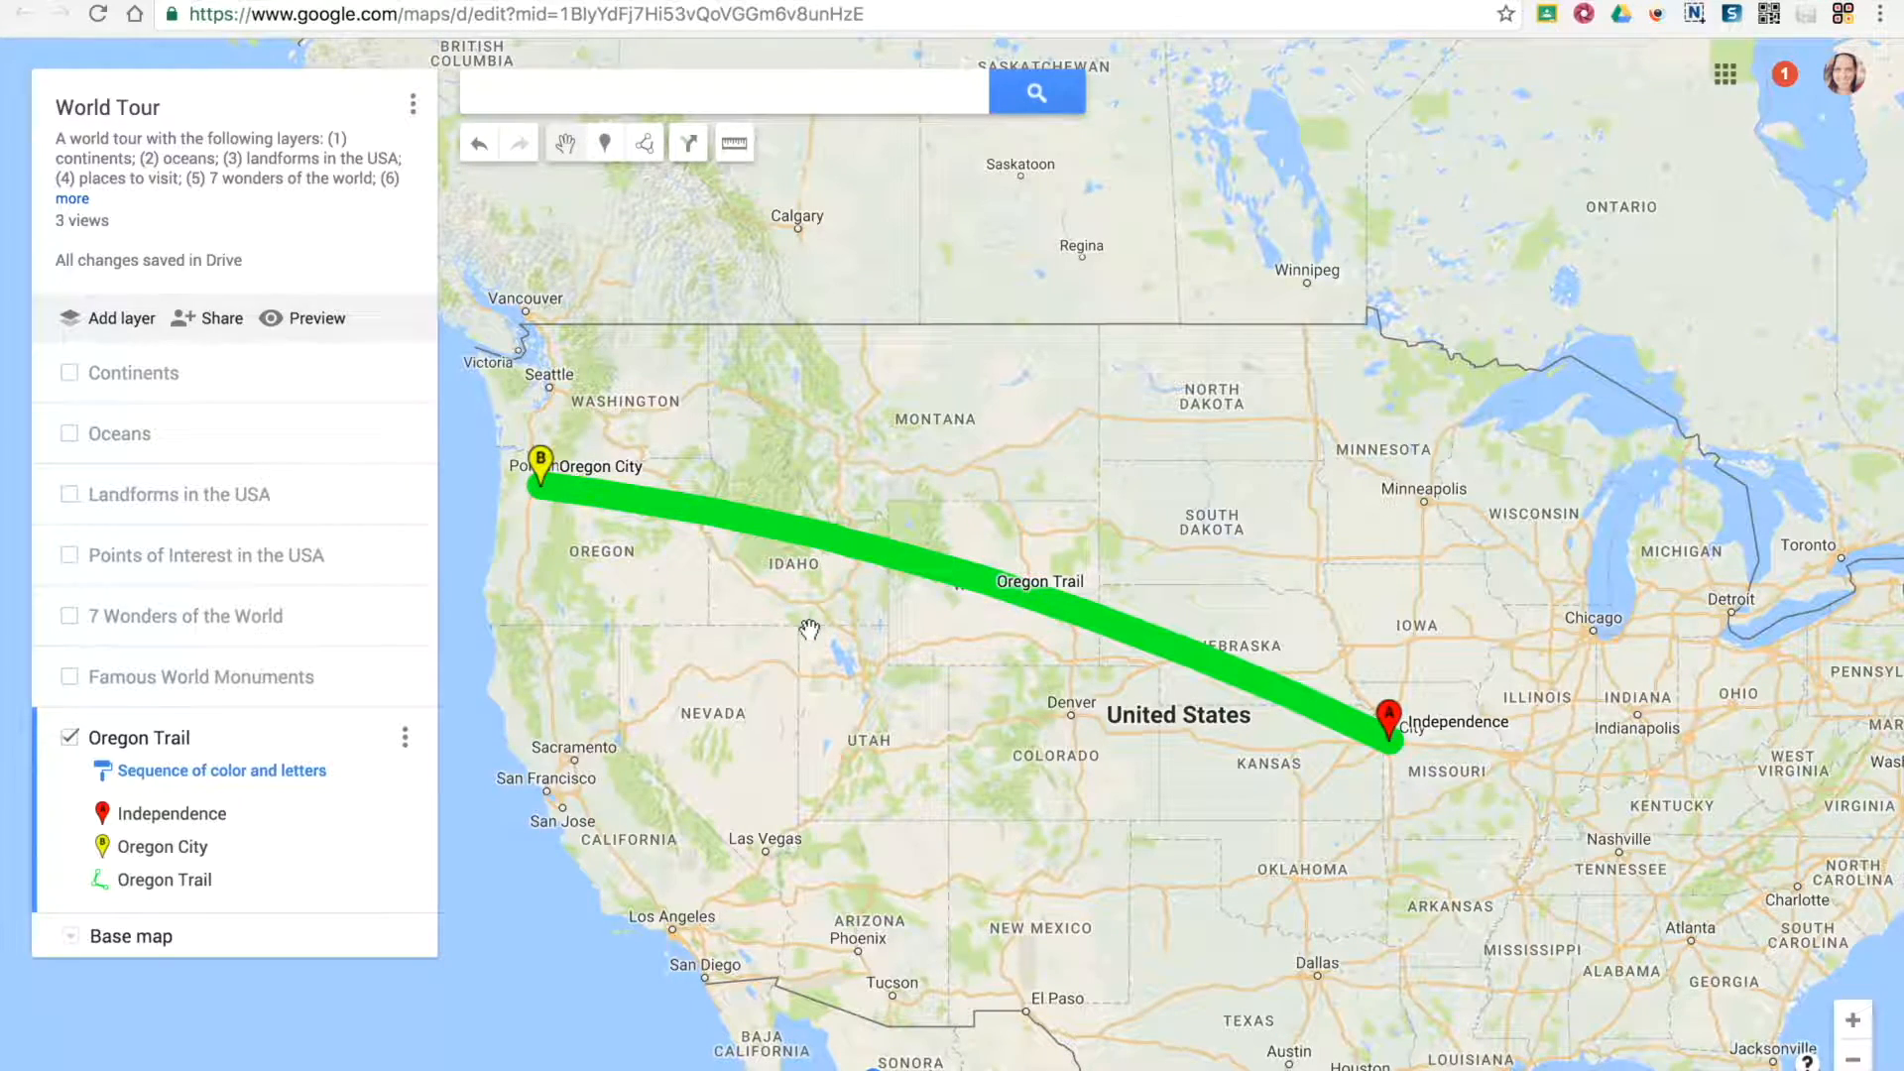
Bend the Oregon Trail line through southwestern Wyoming, Idaho and central Oregon, and recheck its length
click(957, 563)
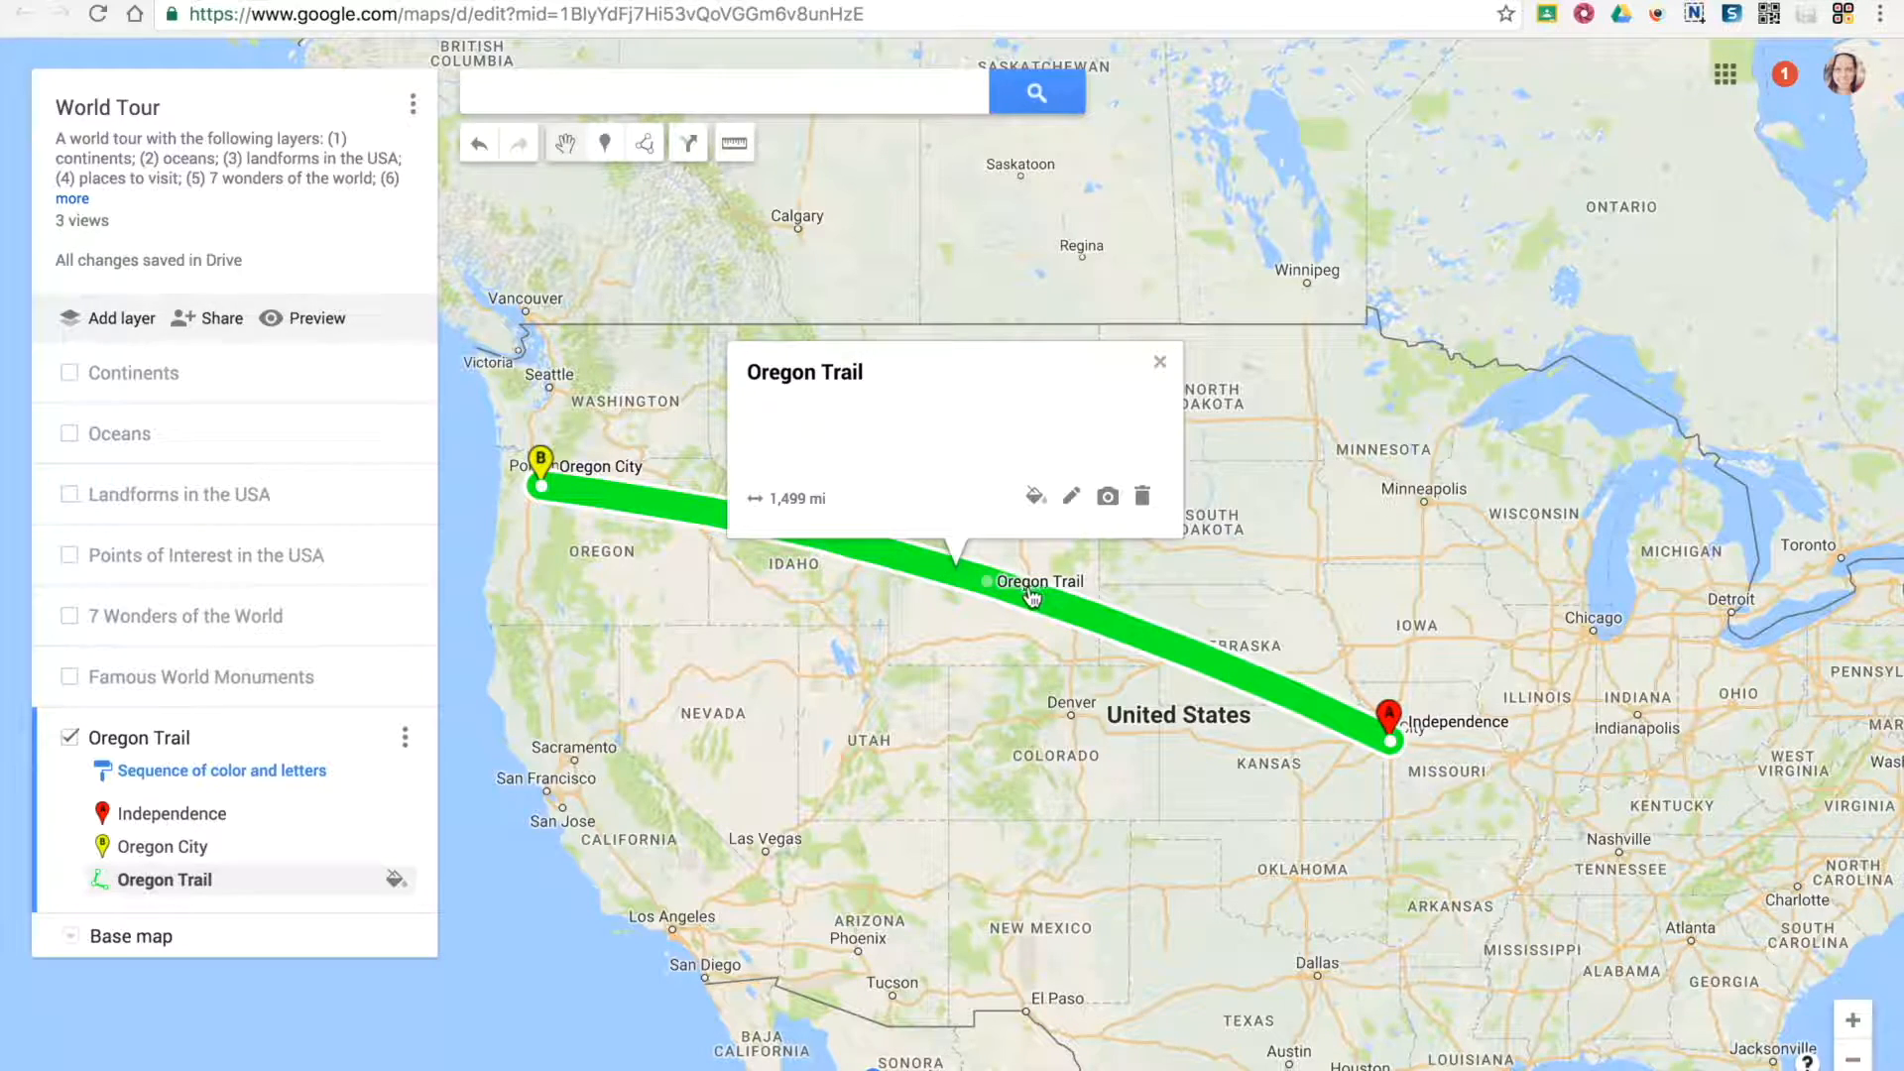
drag(992, 589, 905, 635)
drag(728, 556, 629, 540)
click(1356, 512)
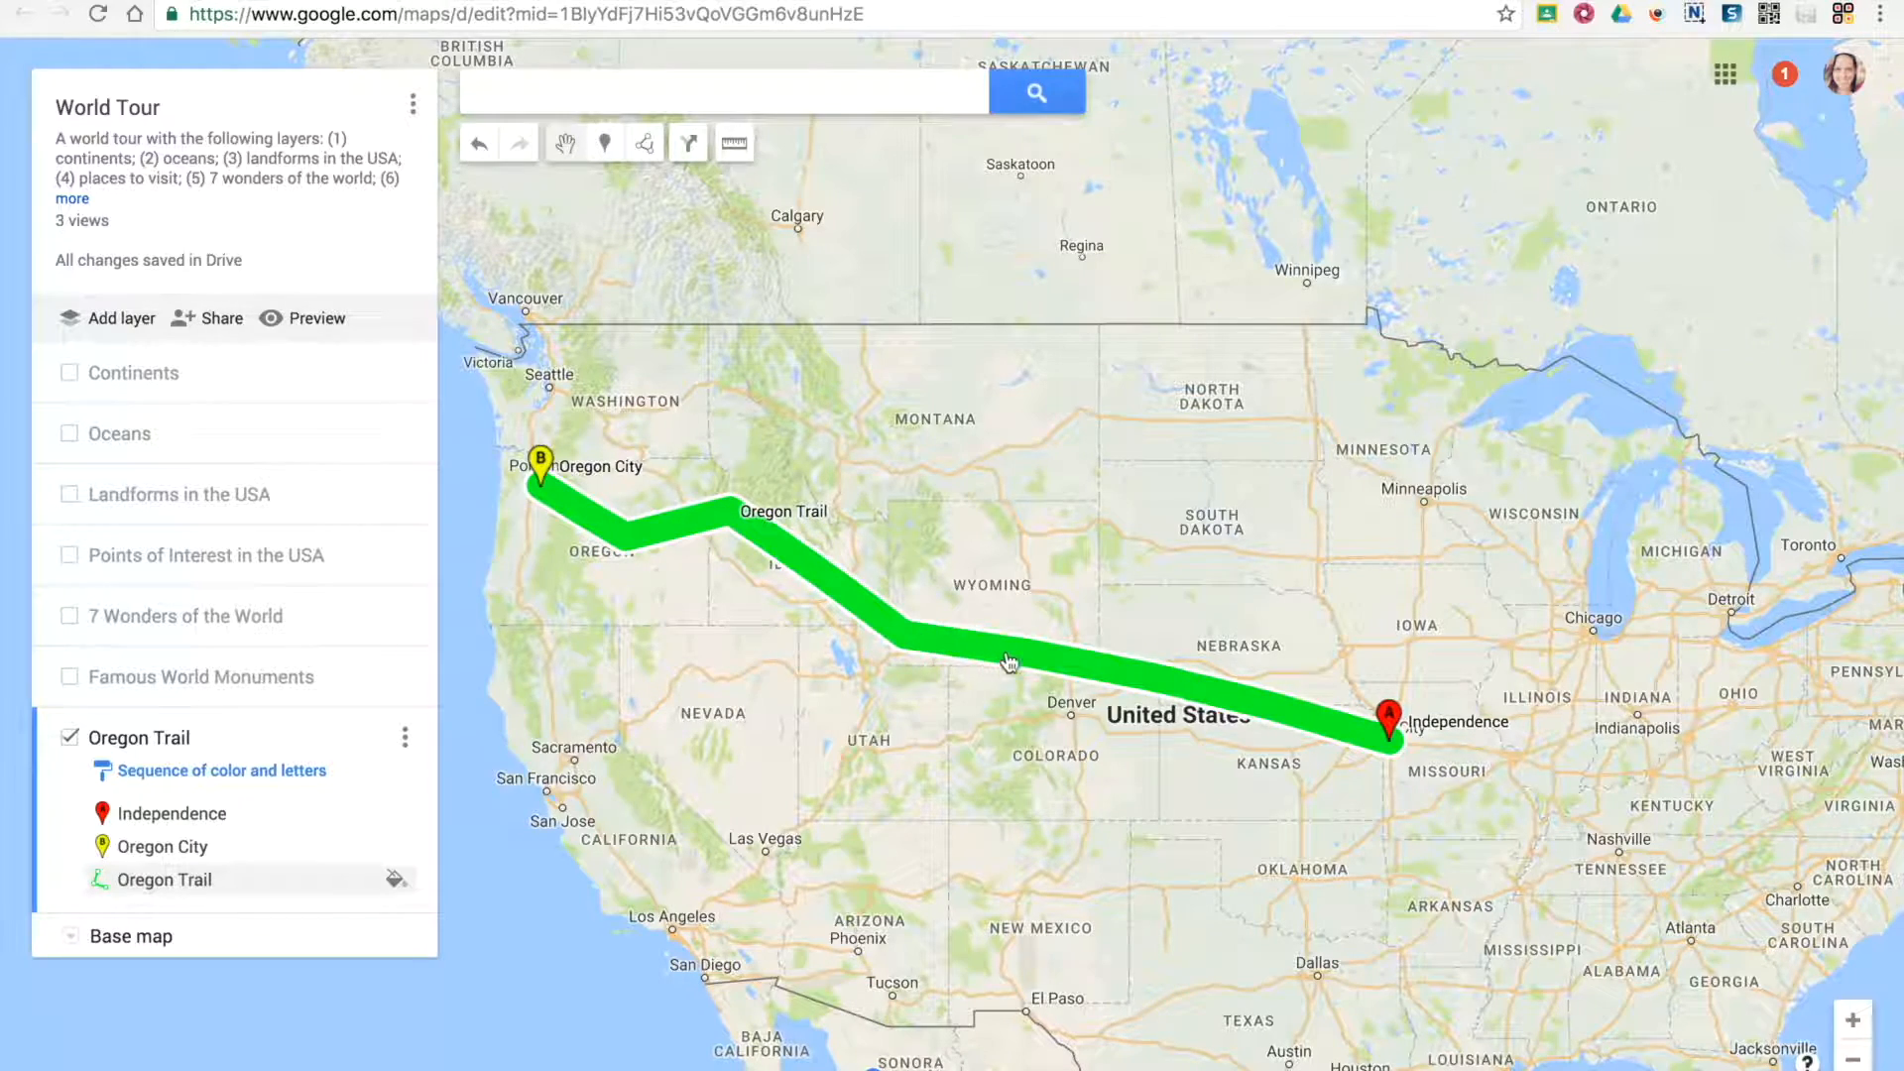
click(1164, 680)
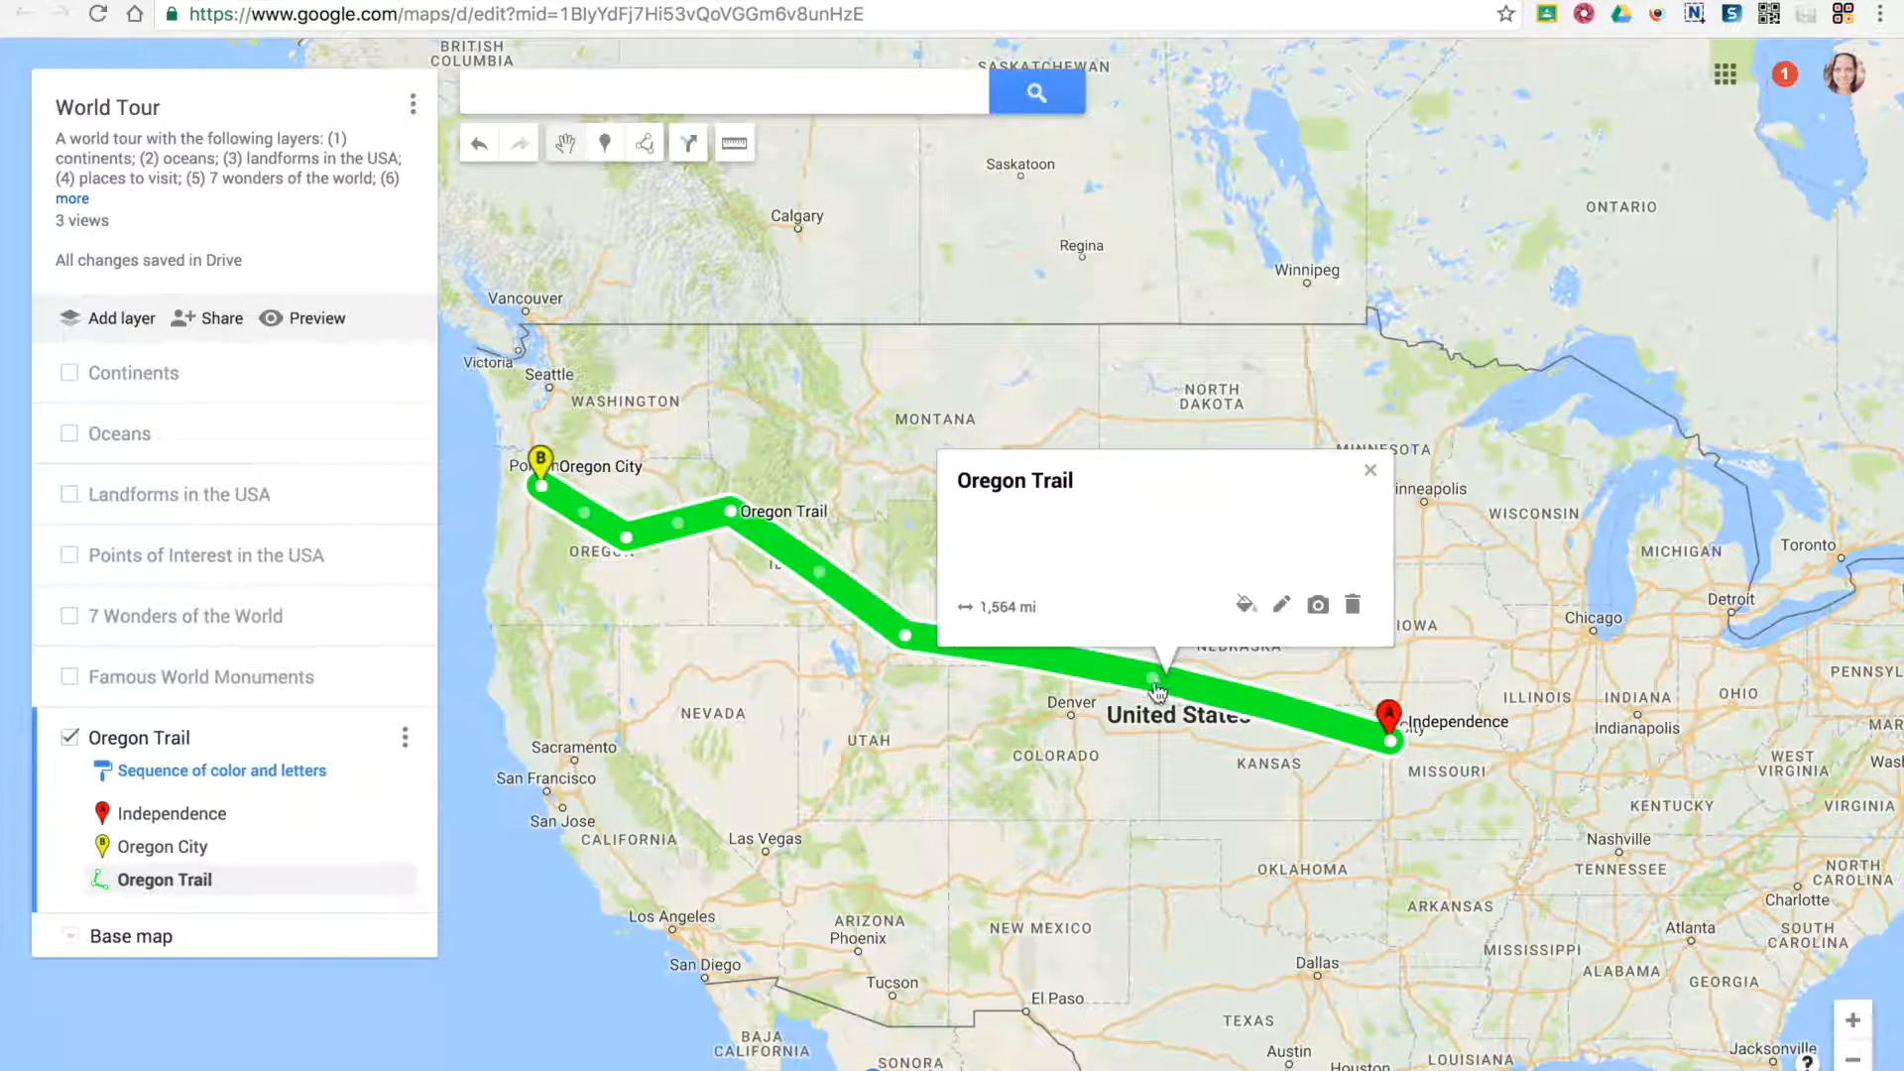
drag(1154, 680, 1140, 695)
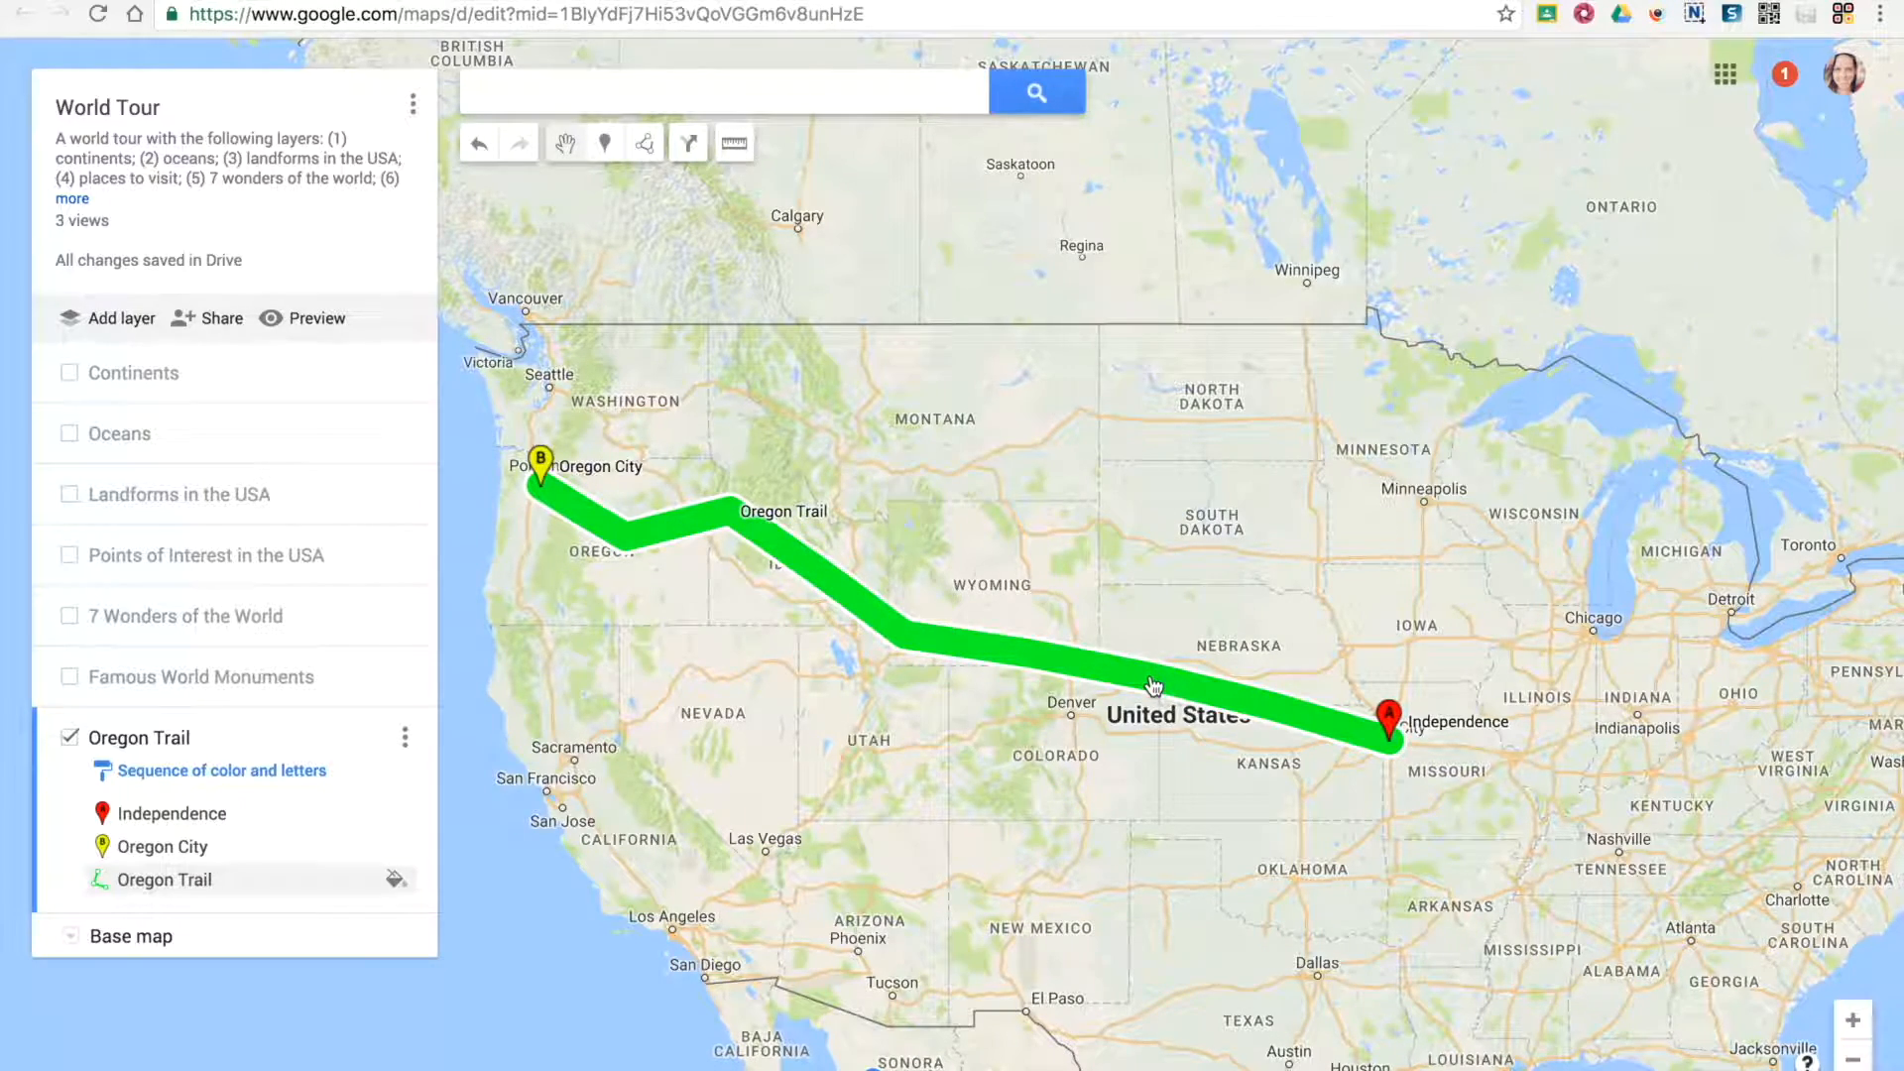
click(710, 515)
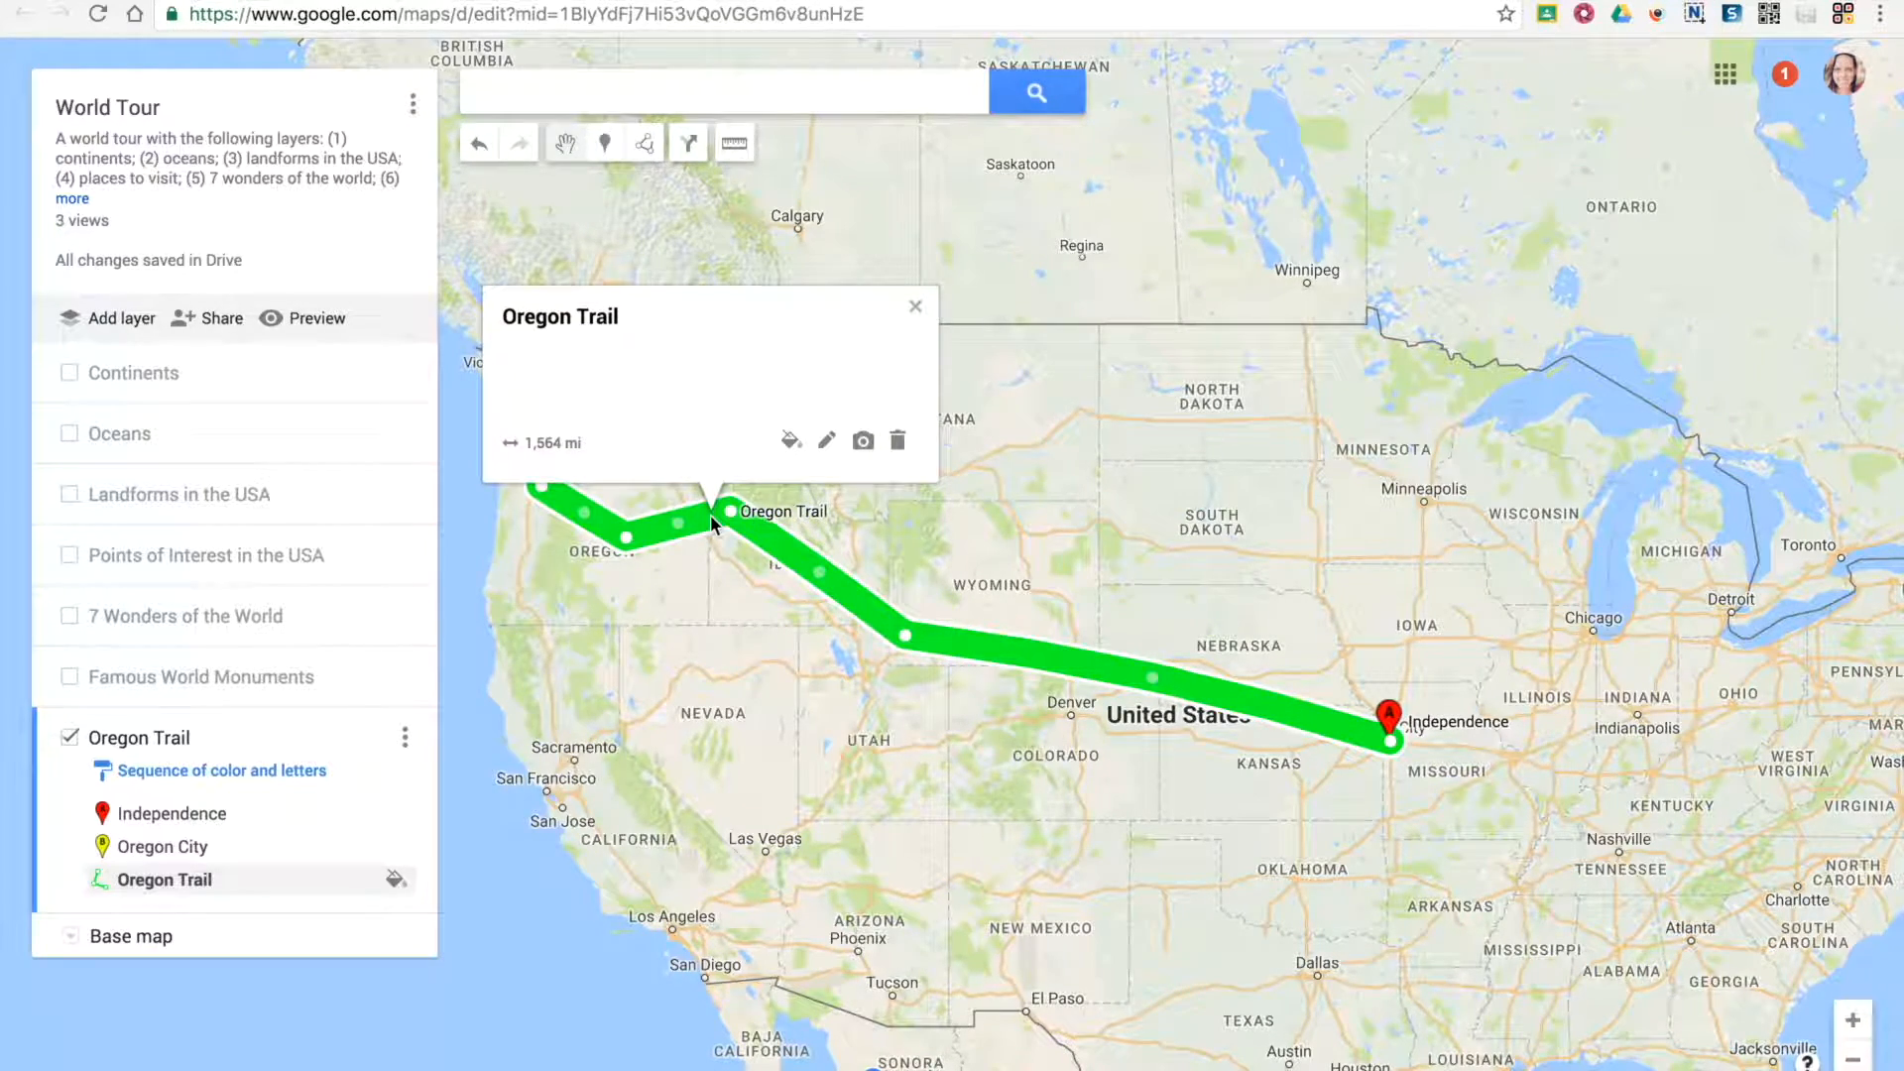
click(1285, 595)
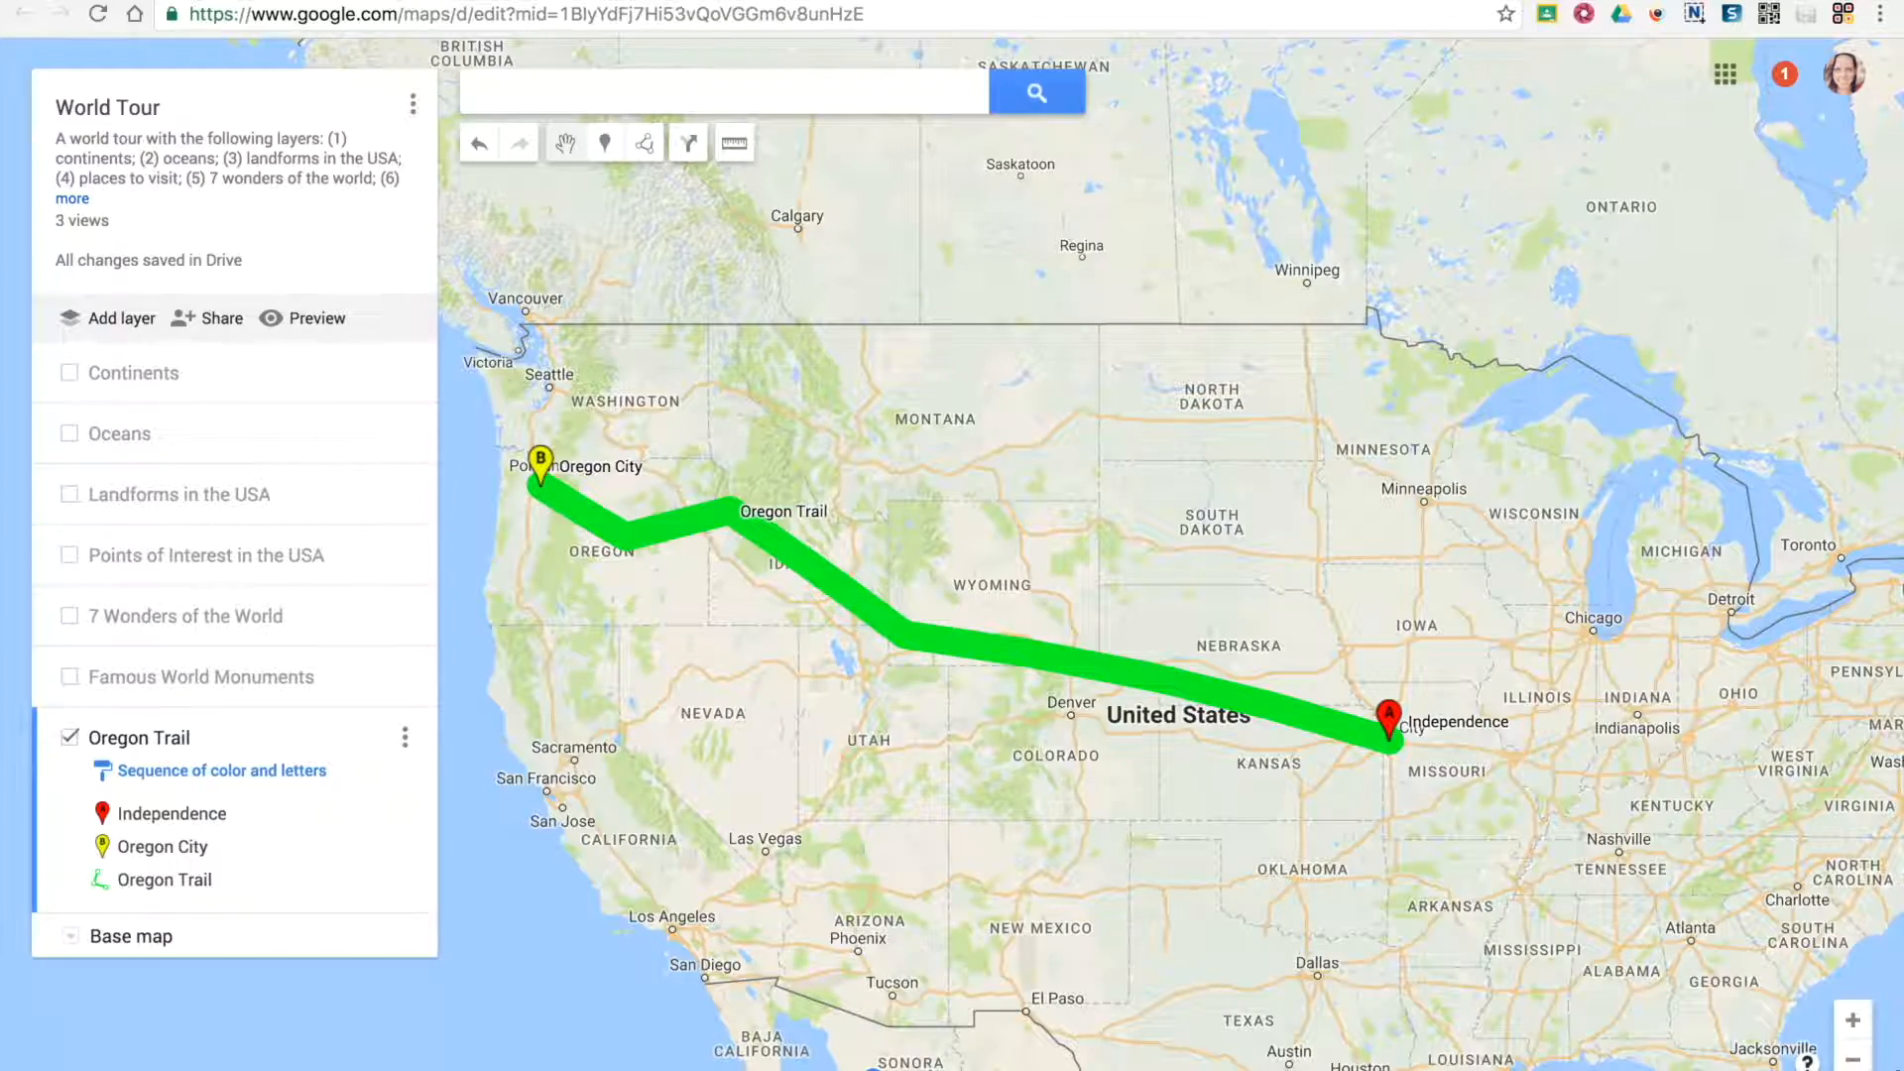
Measure the perimeter and area of Canada by tracing a closed outline from the northern Alaska border, and clear the measurement
click(1852, 1059)
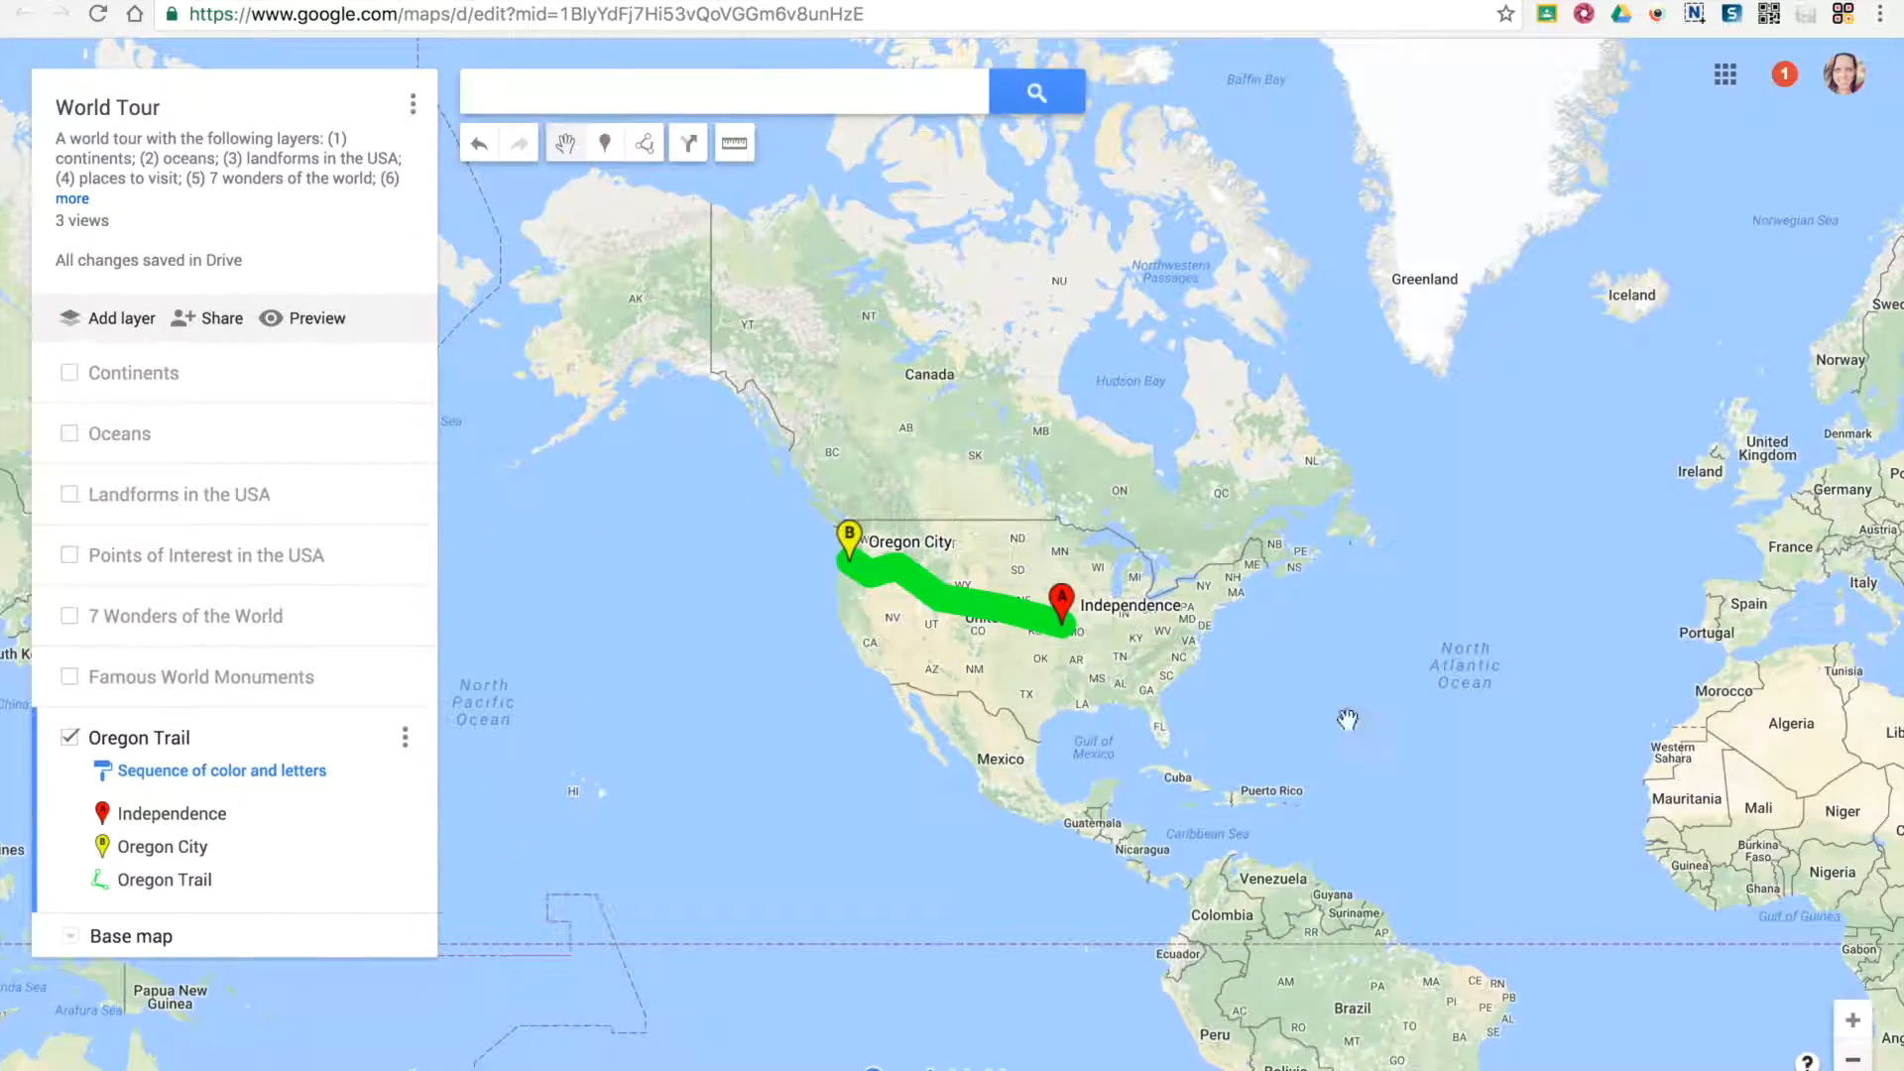
click(735, 140)
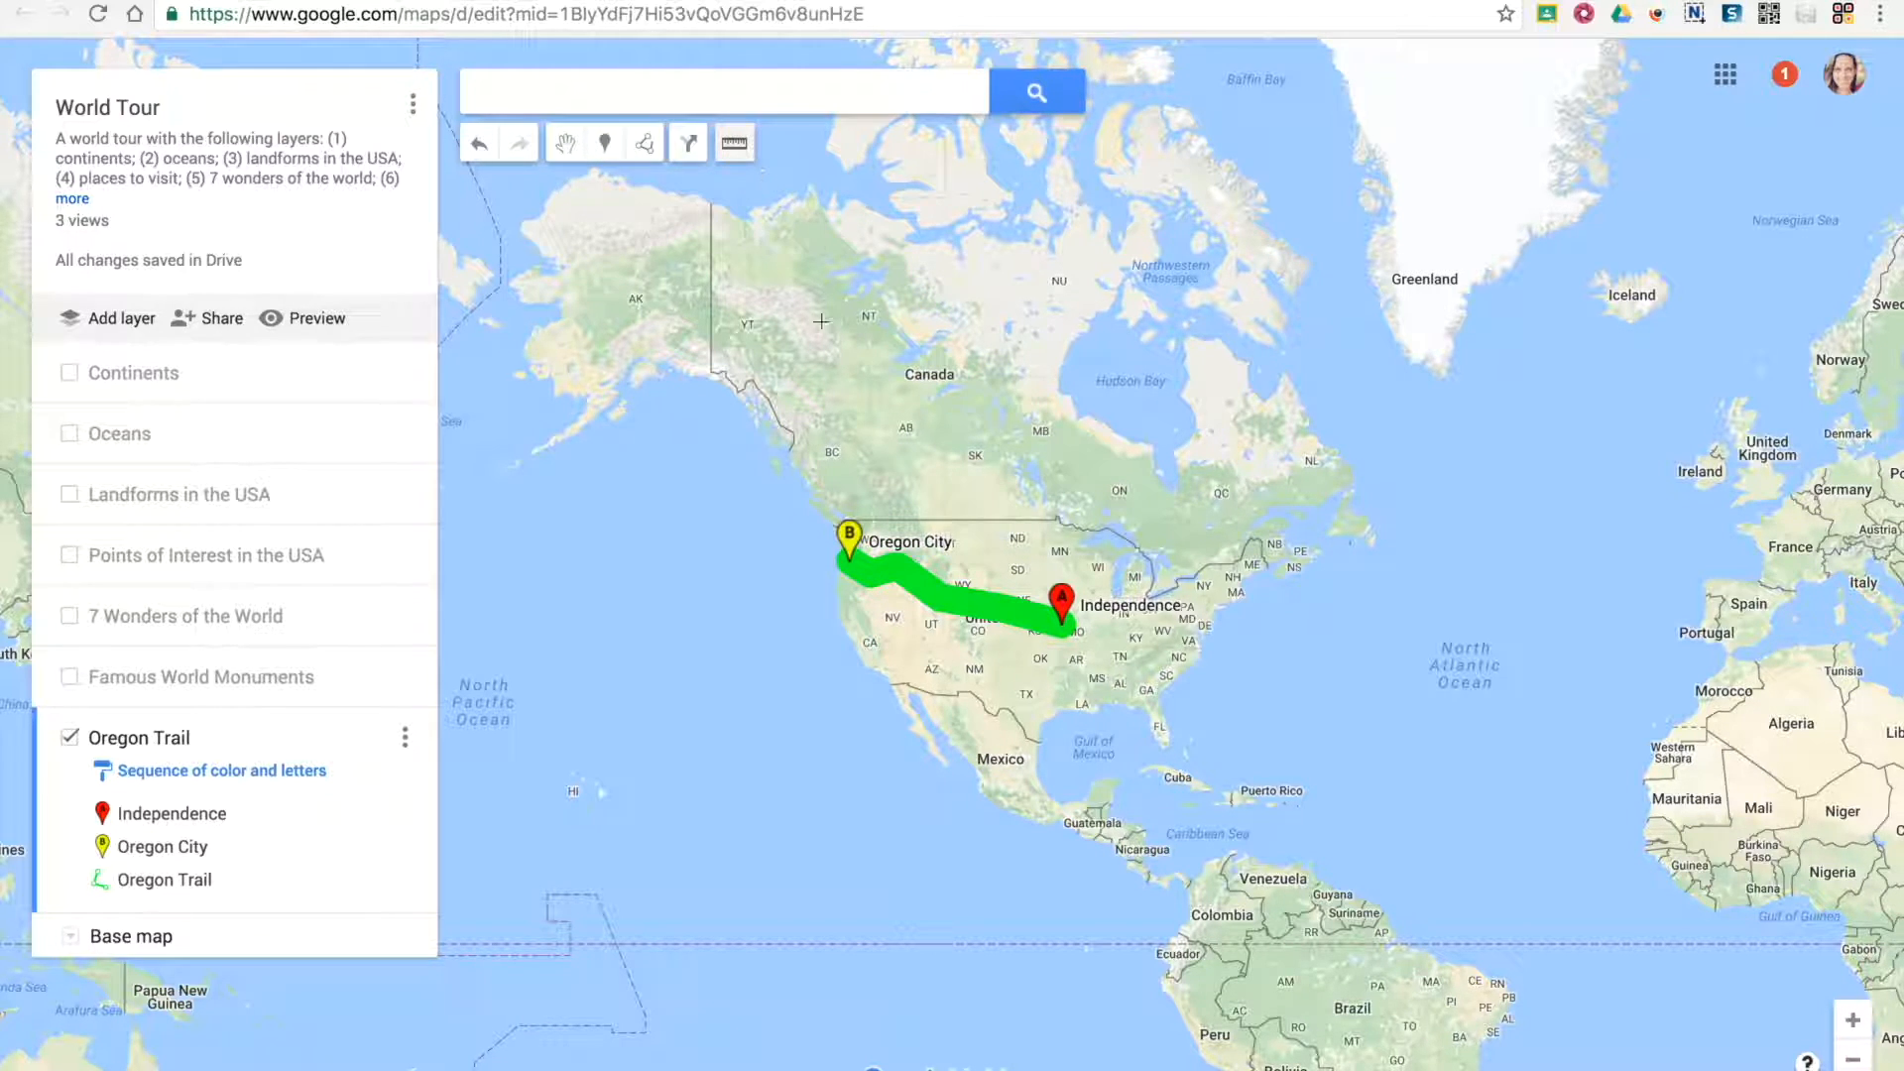
click(710, 210)
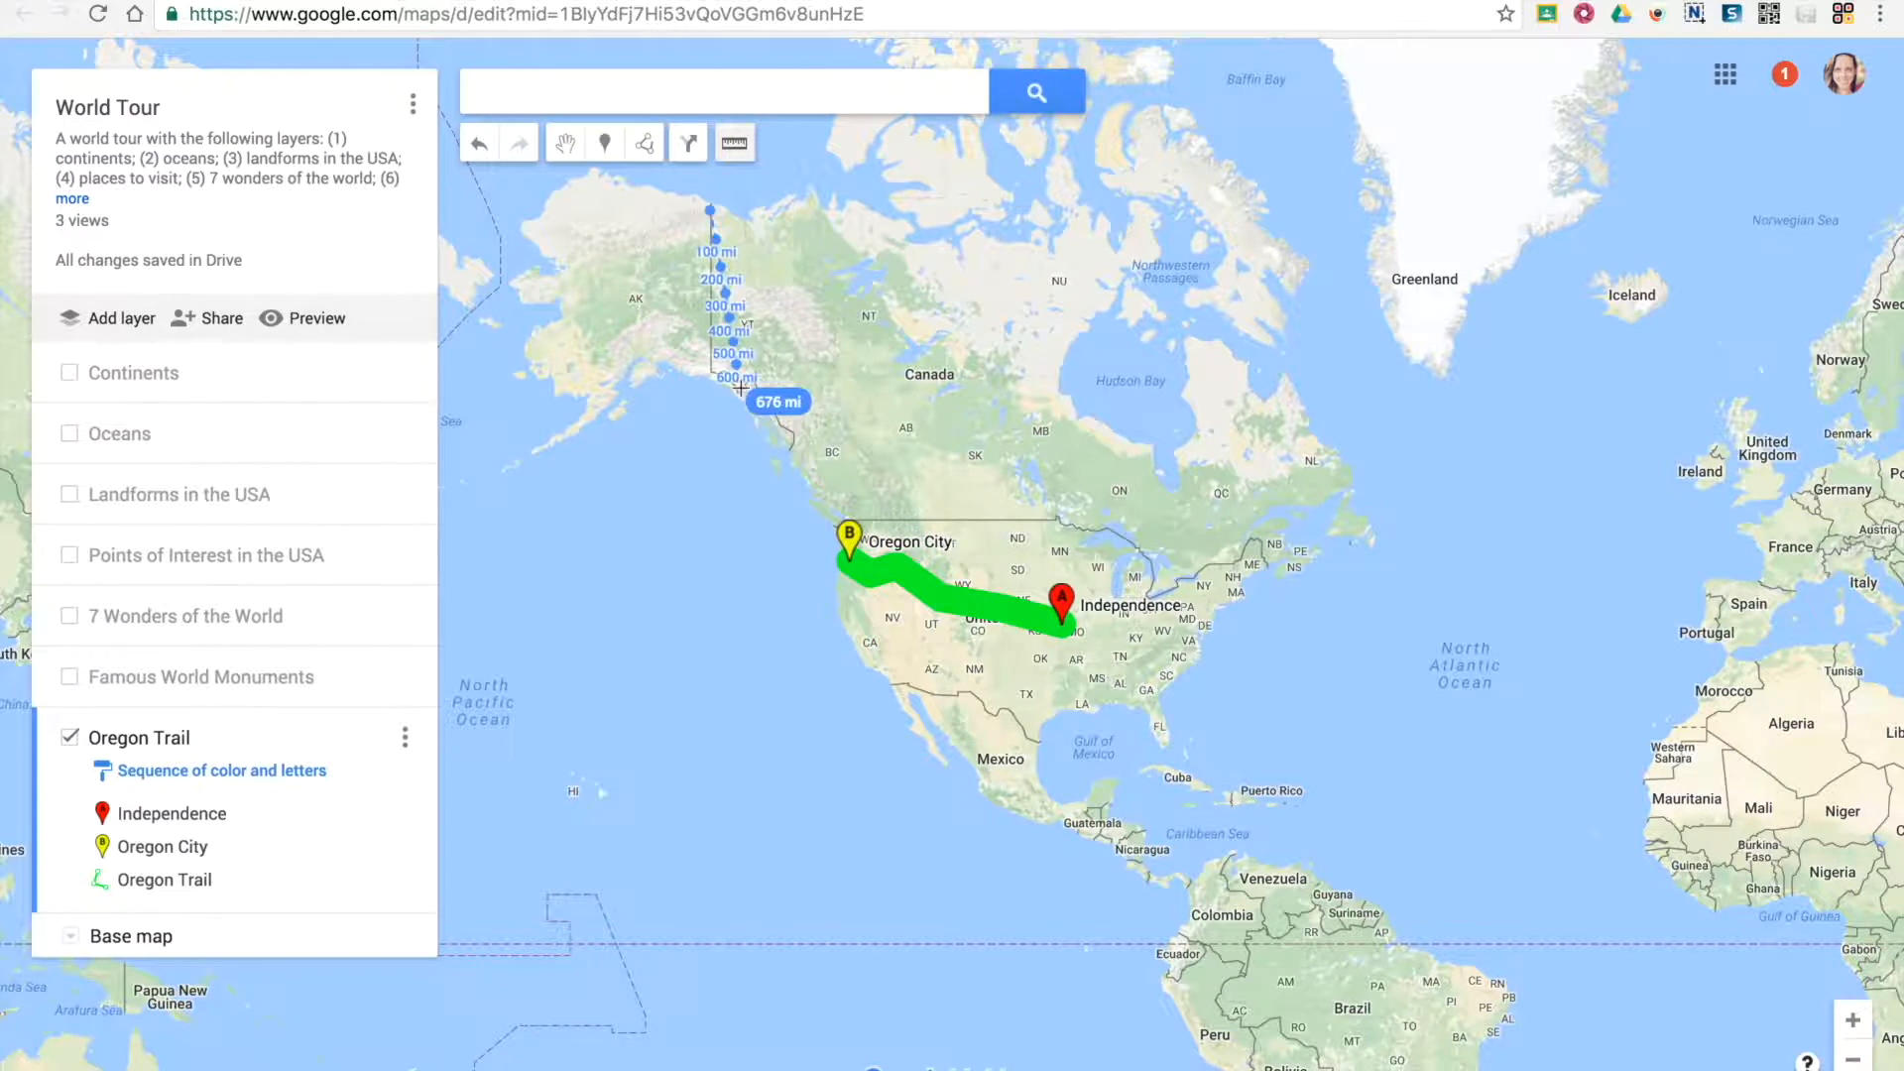
click(712, 375)
click(843, 513)
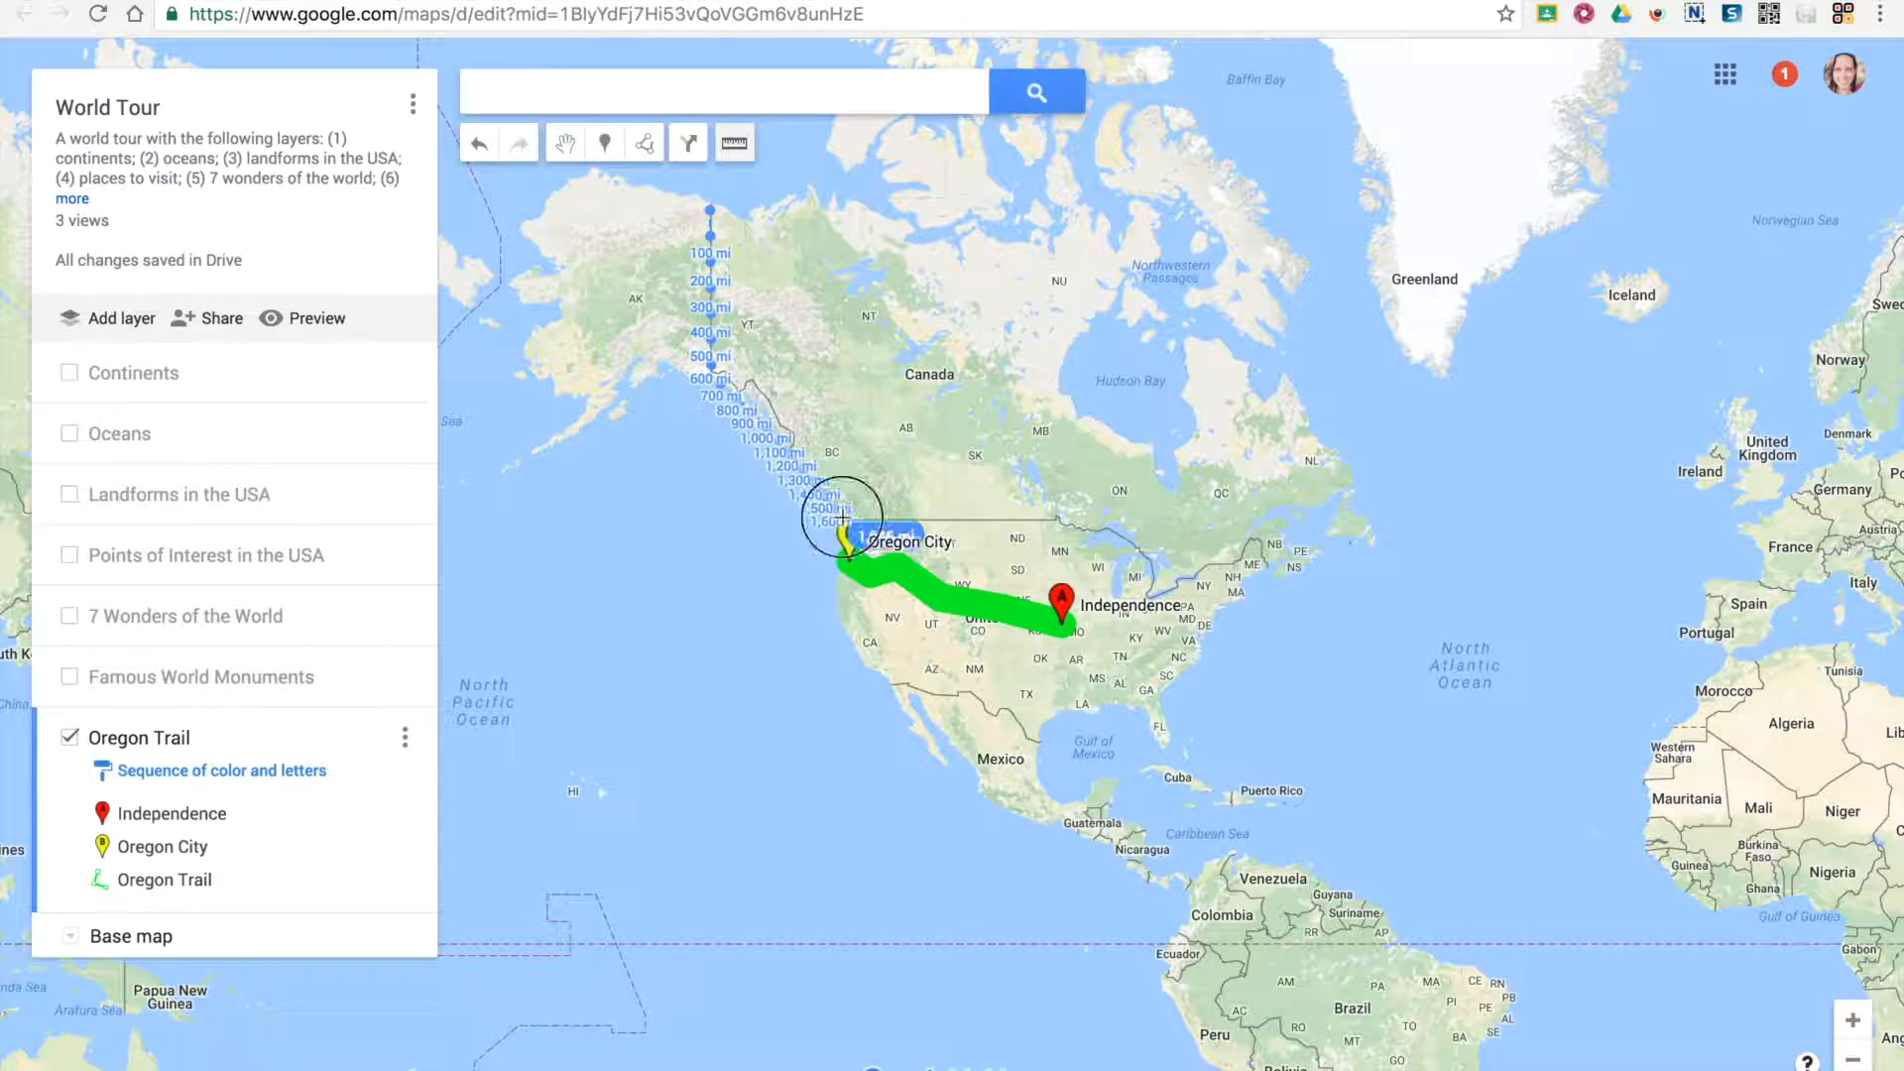
click(1151, 582)
click(1261, 542)
click(1370, 540)
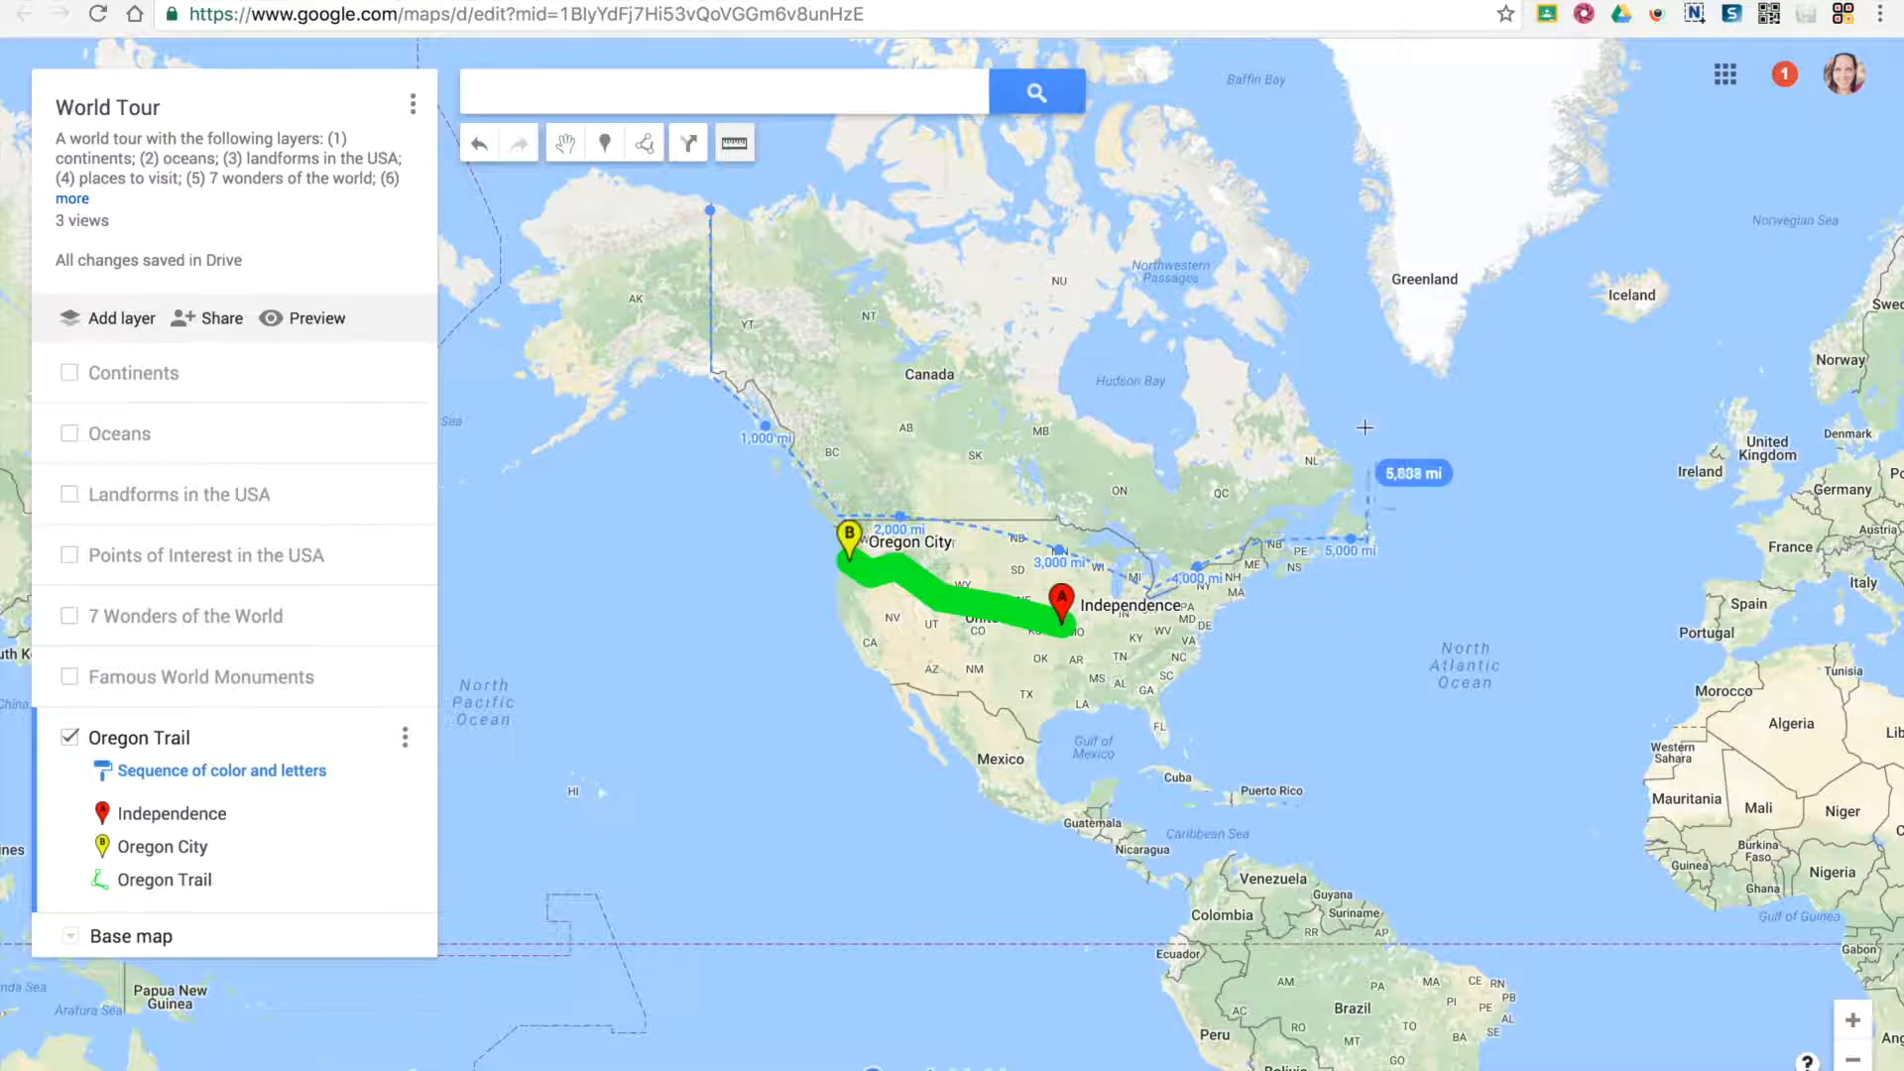
click(1285, 395)
click(1281, 207)
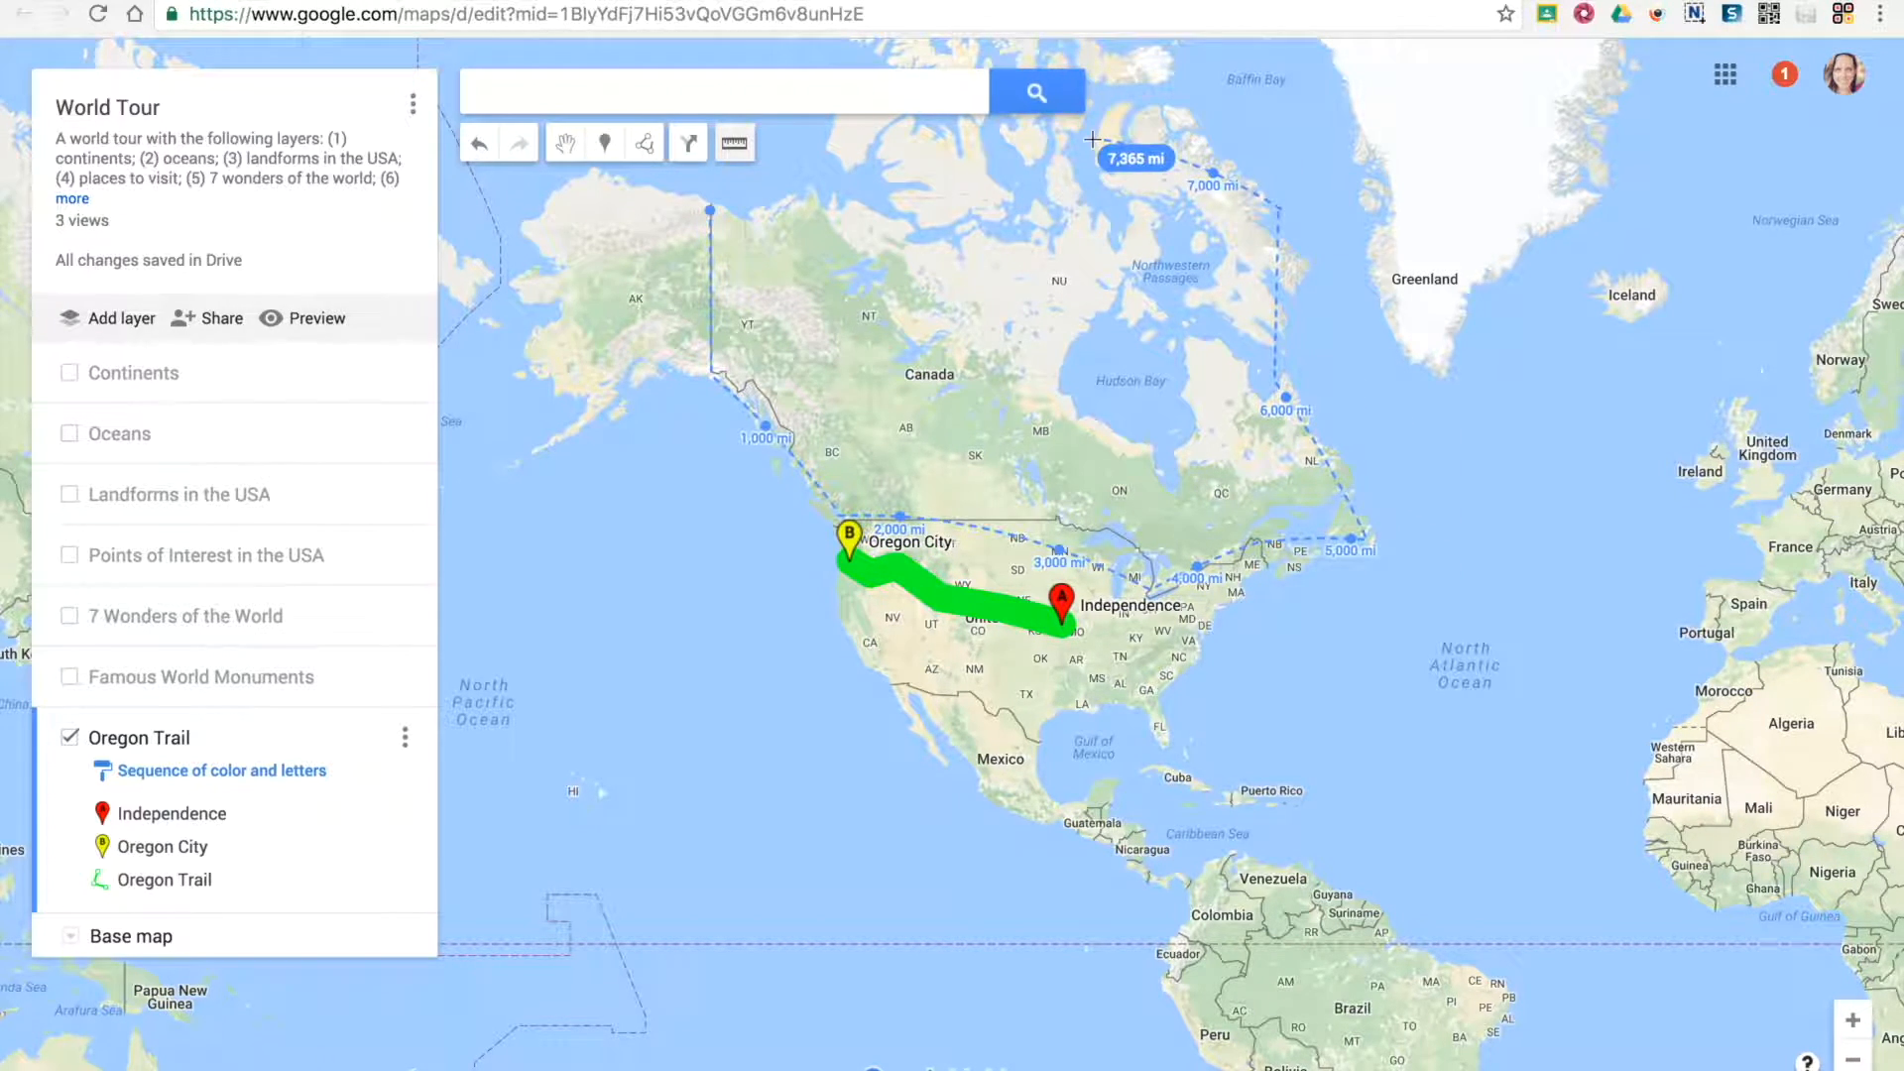
click(711, 212)
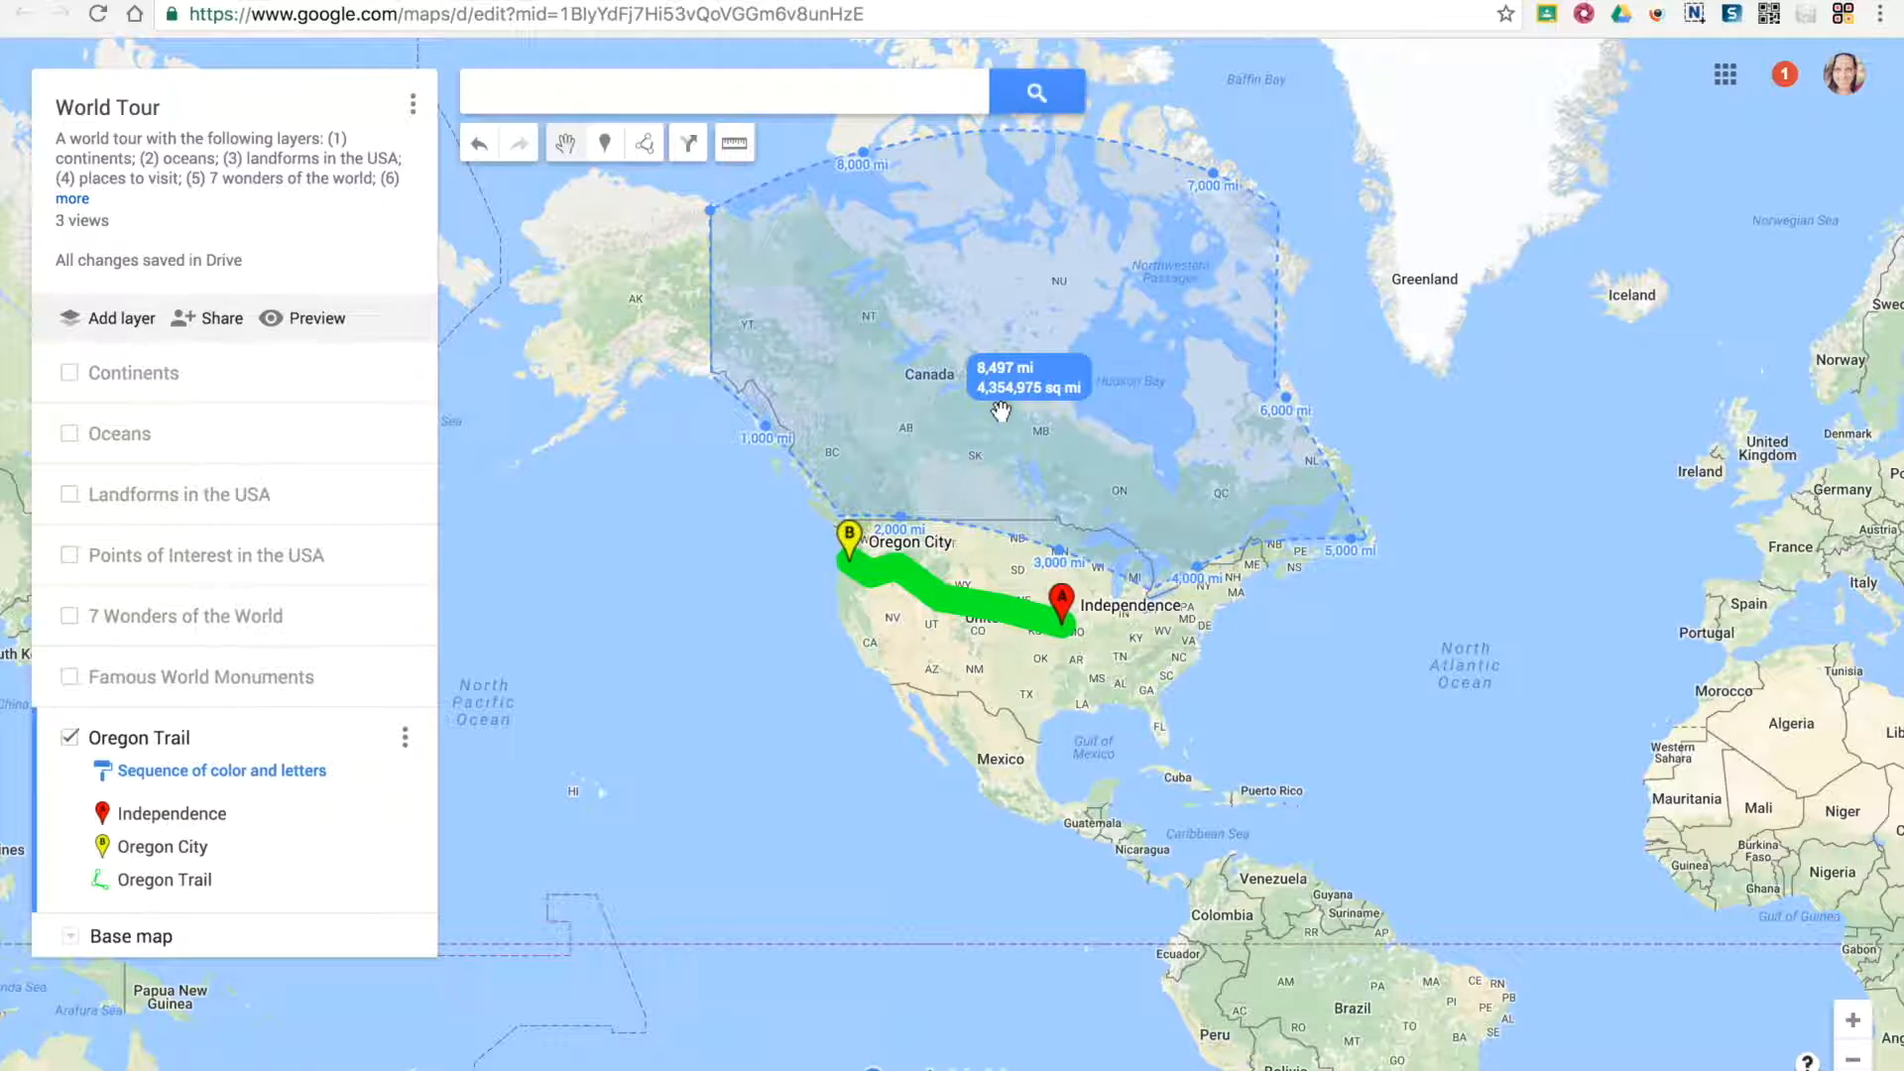
click(1599, 576)
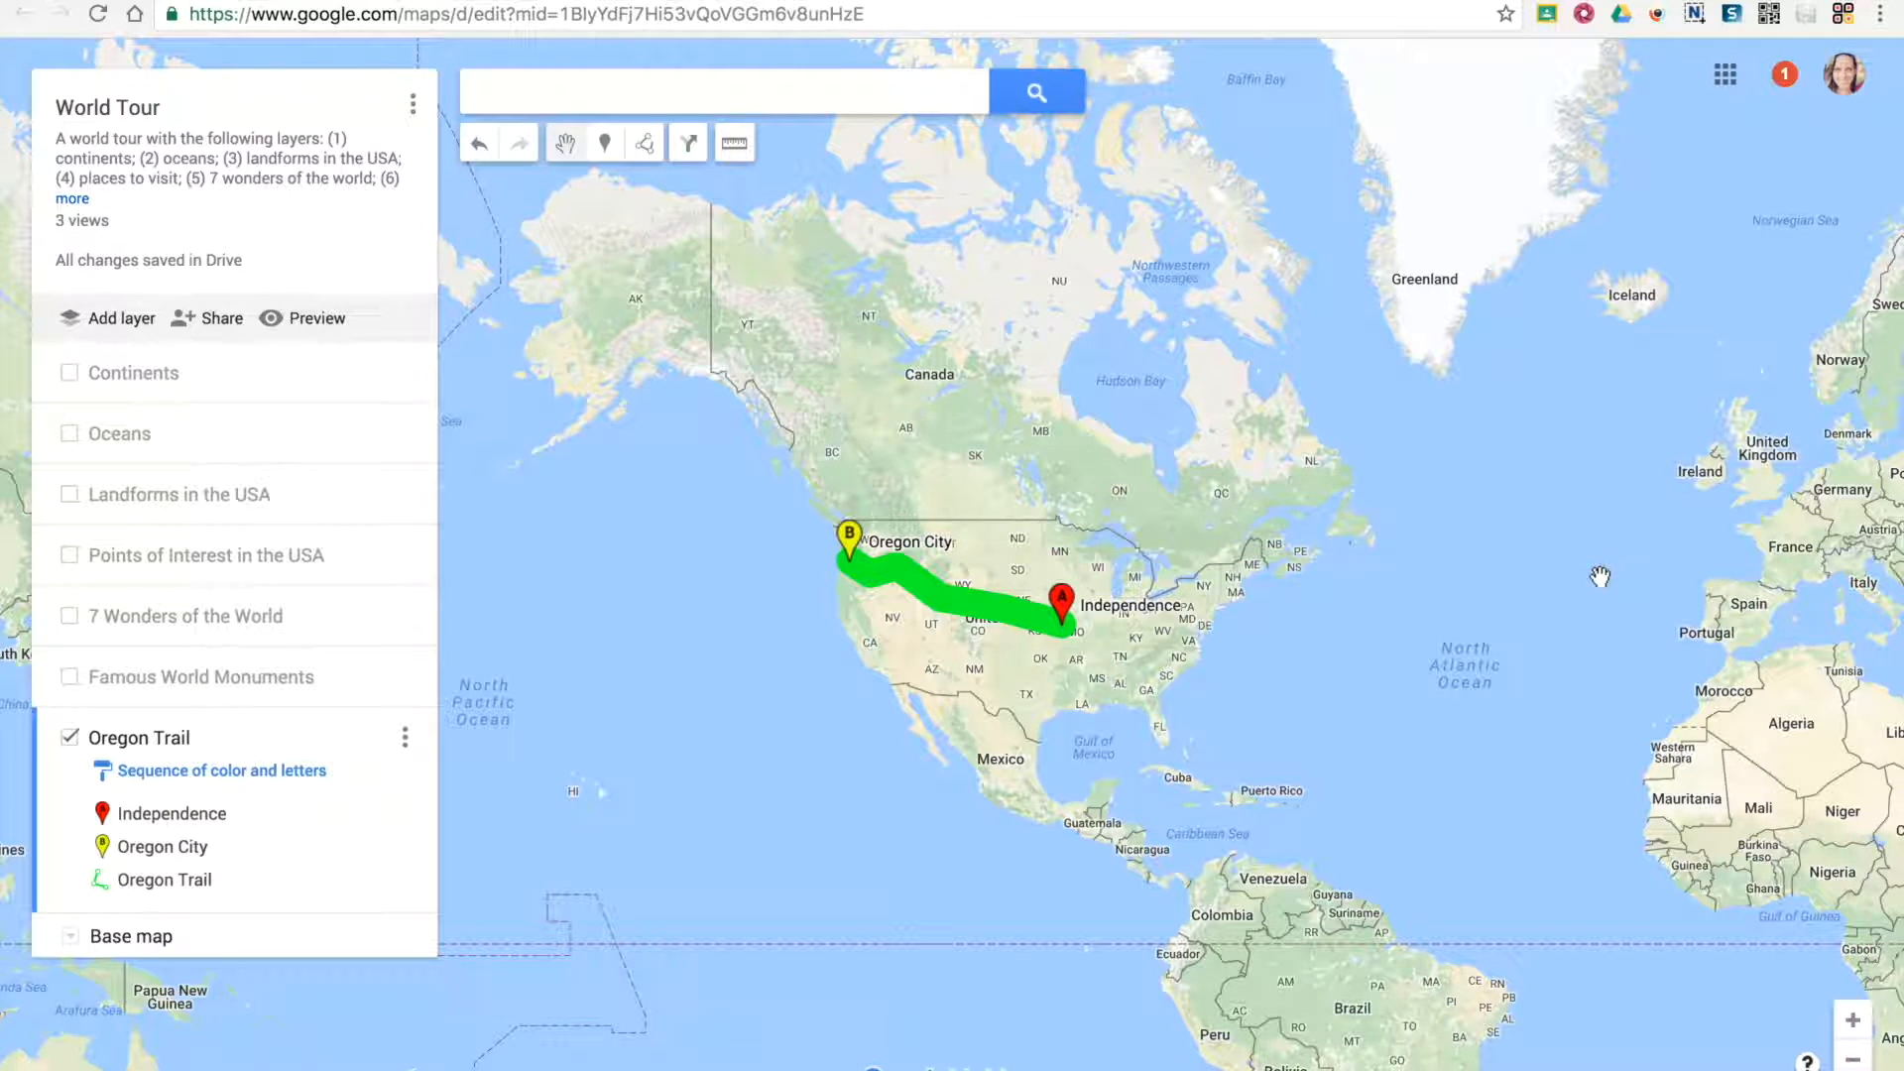
Measure the distance along the US–Canada border from the Washington coast via the Great Lakes to Maine, and clear the measurement
click(732, 156)
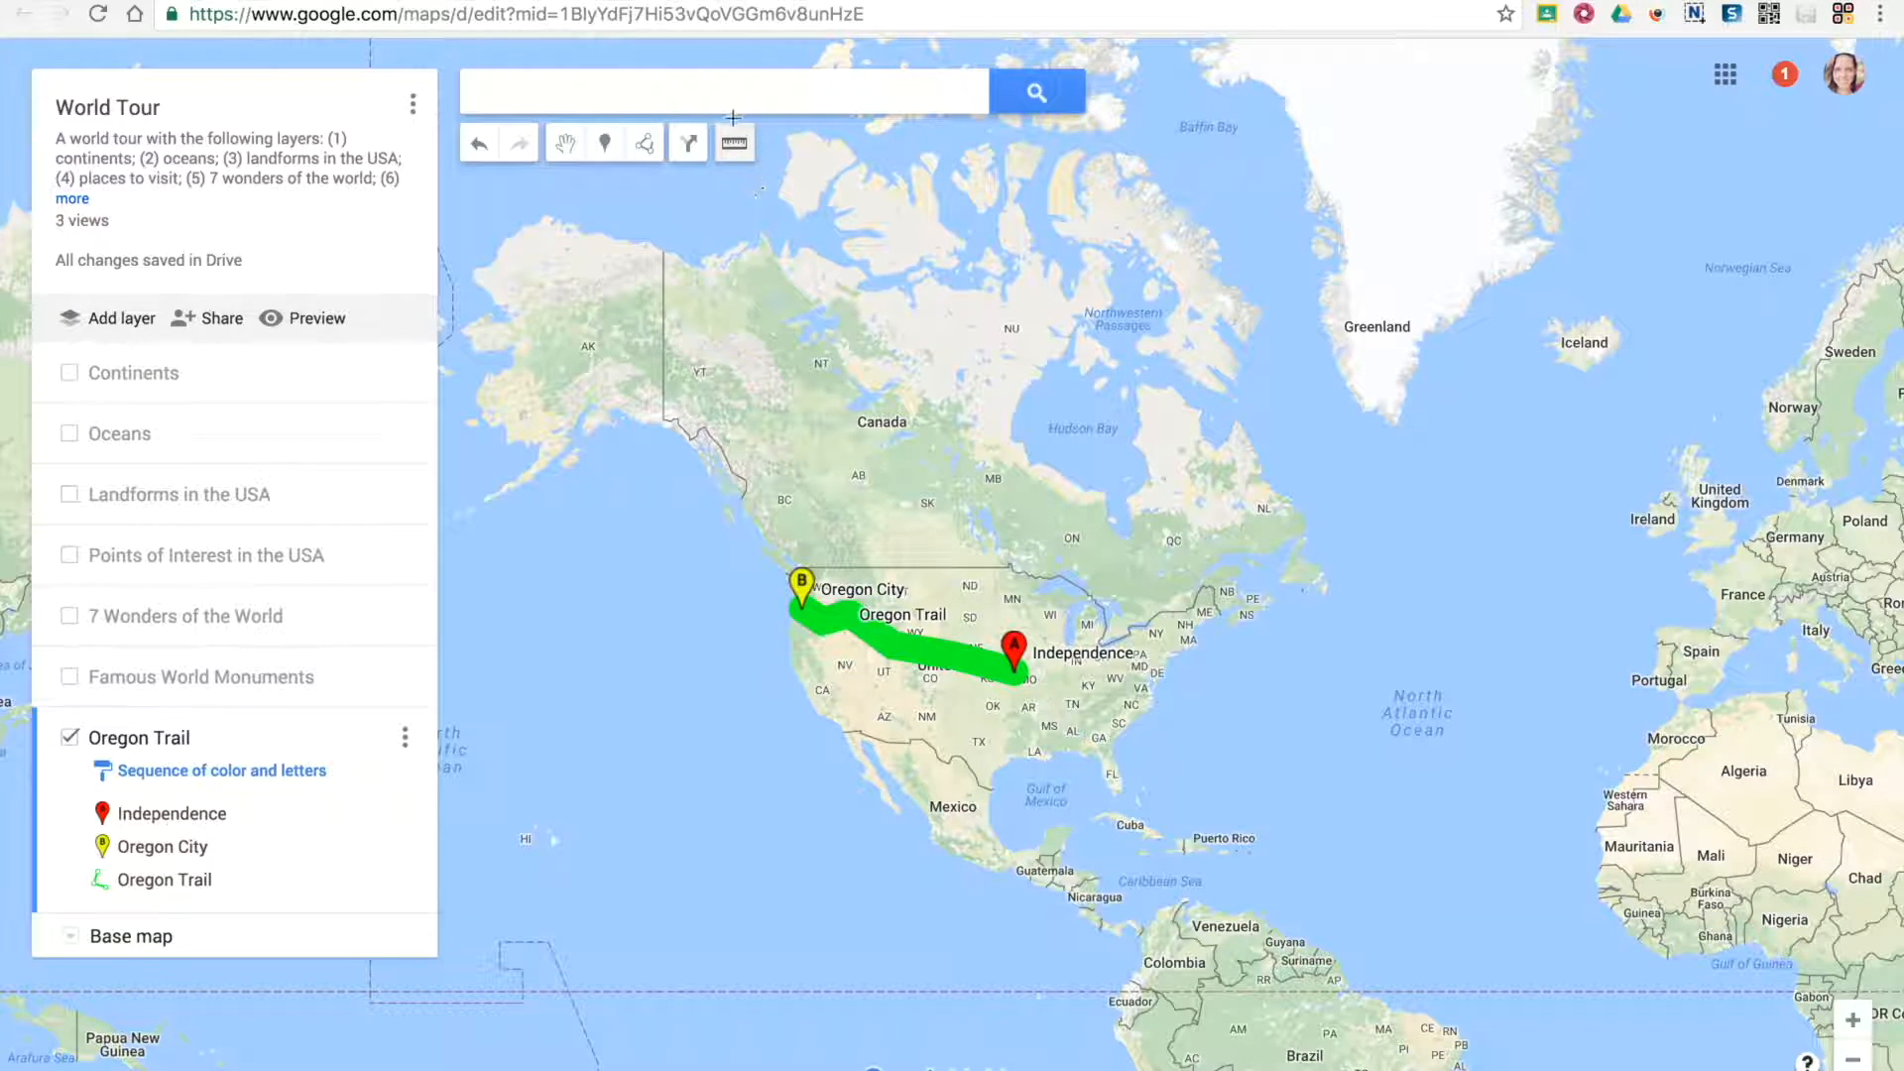
click(738, 149)
click(789, 570)
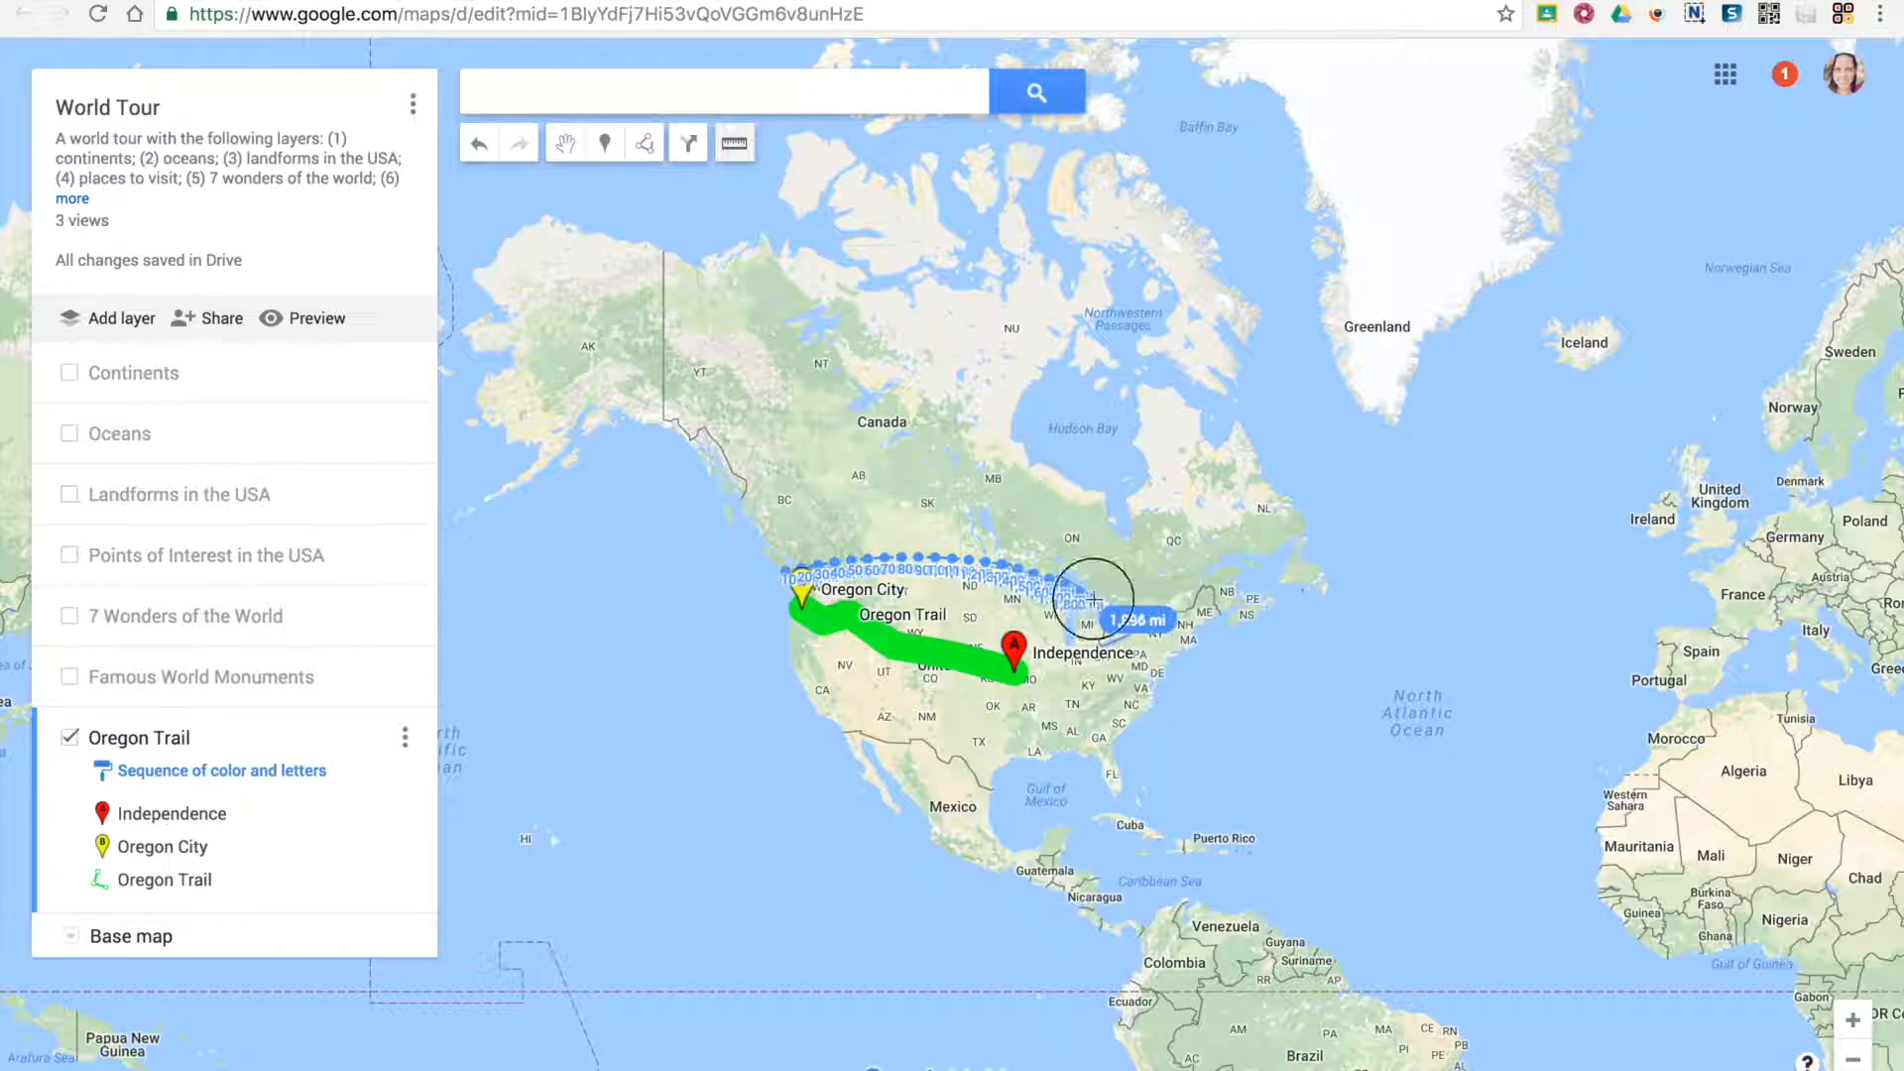
click(1093, 601)
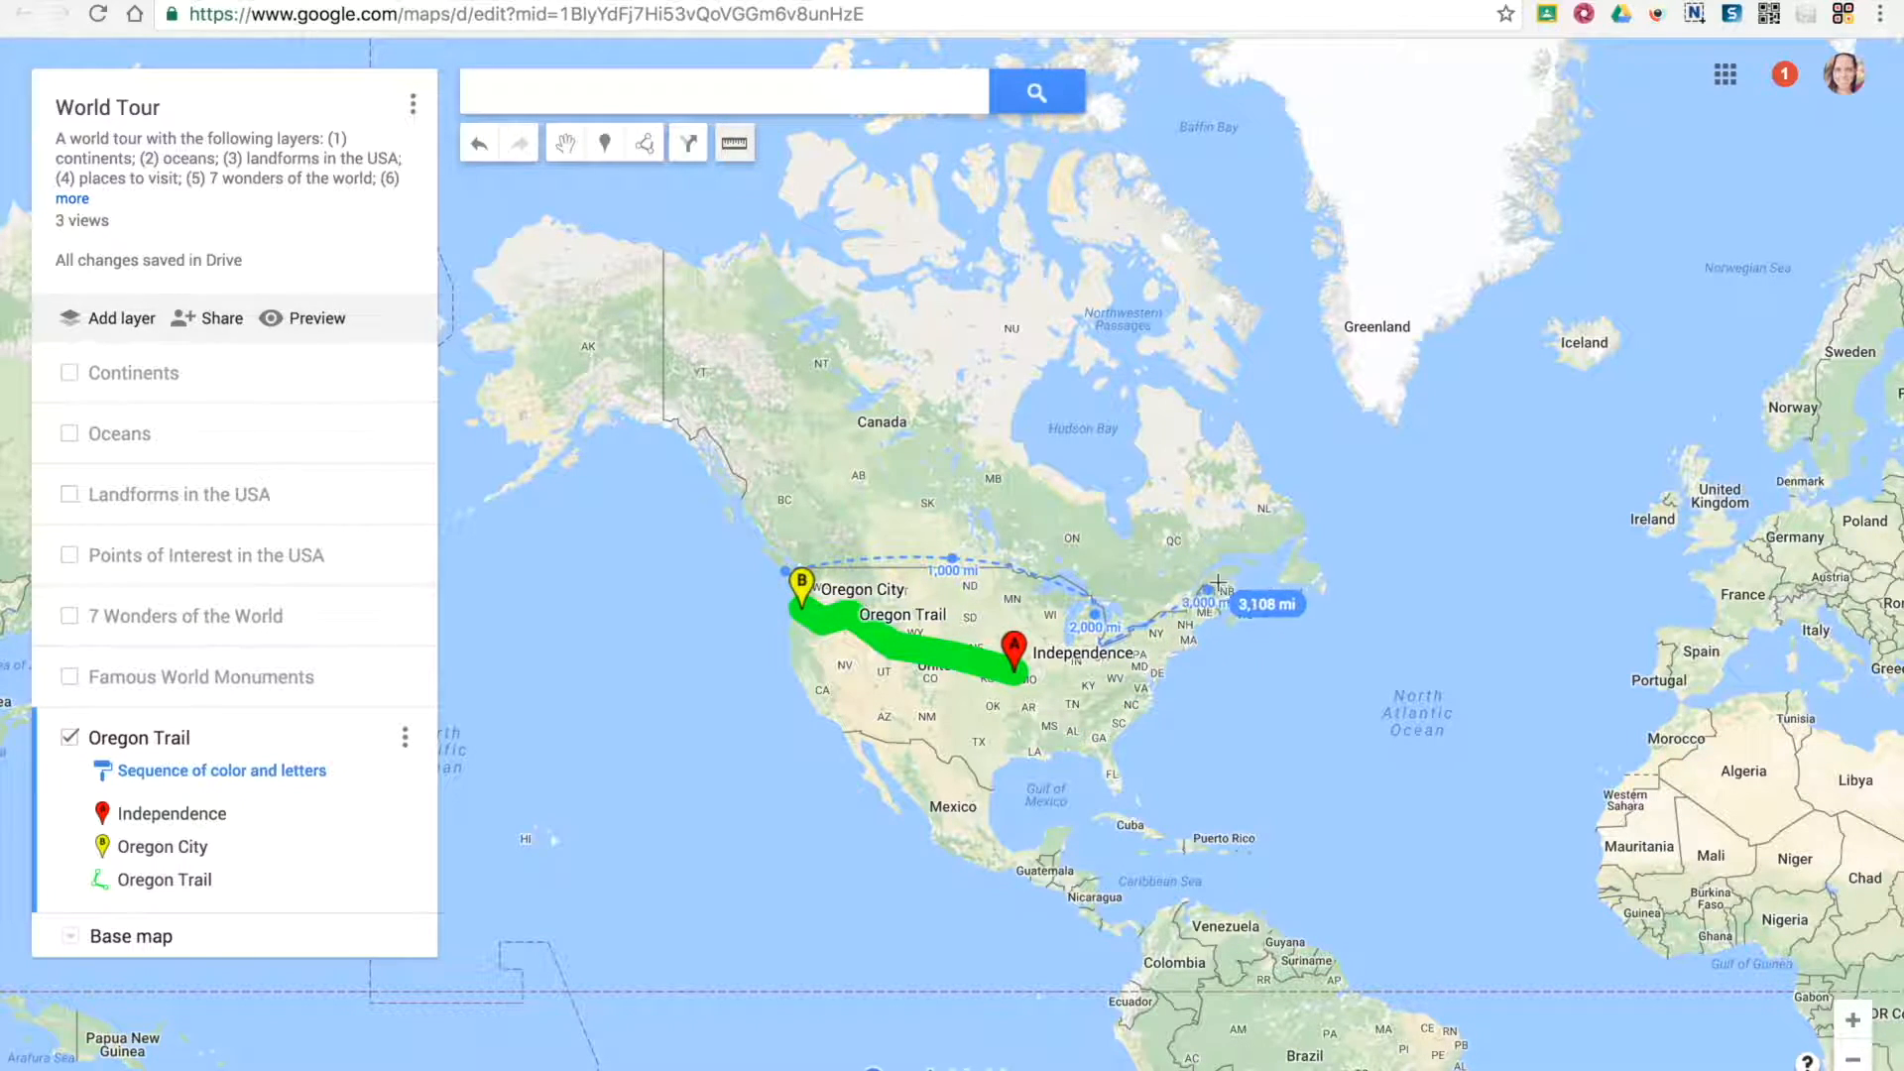
click(1225, 619)
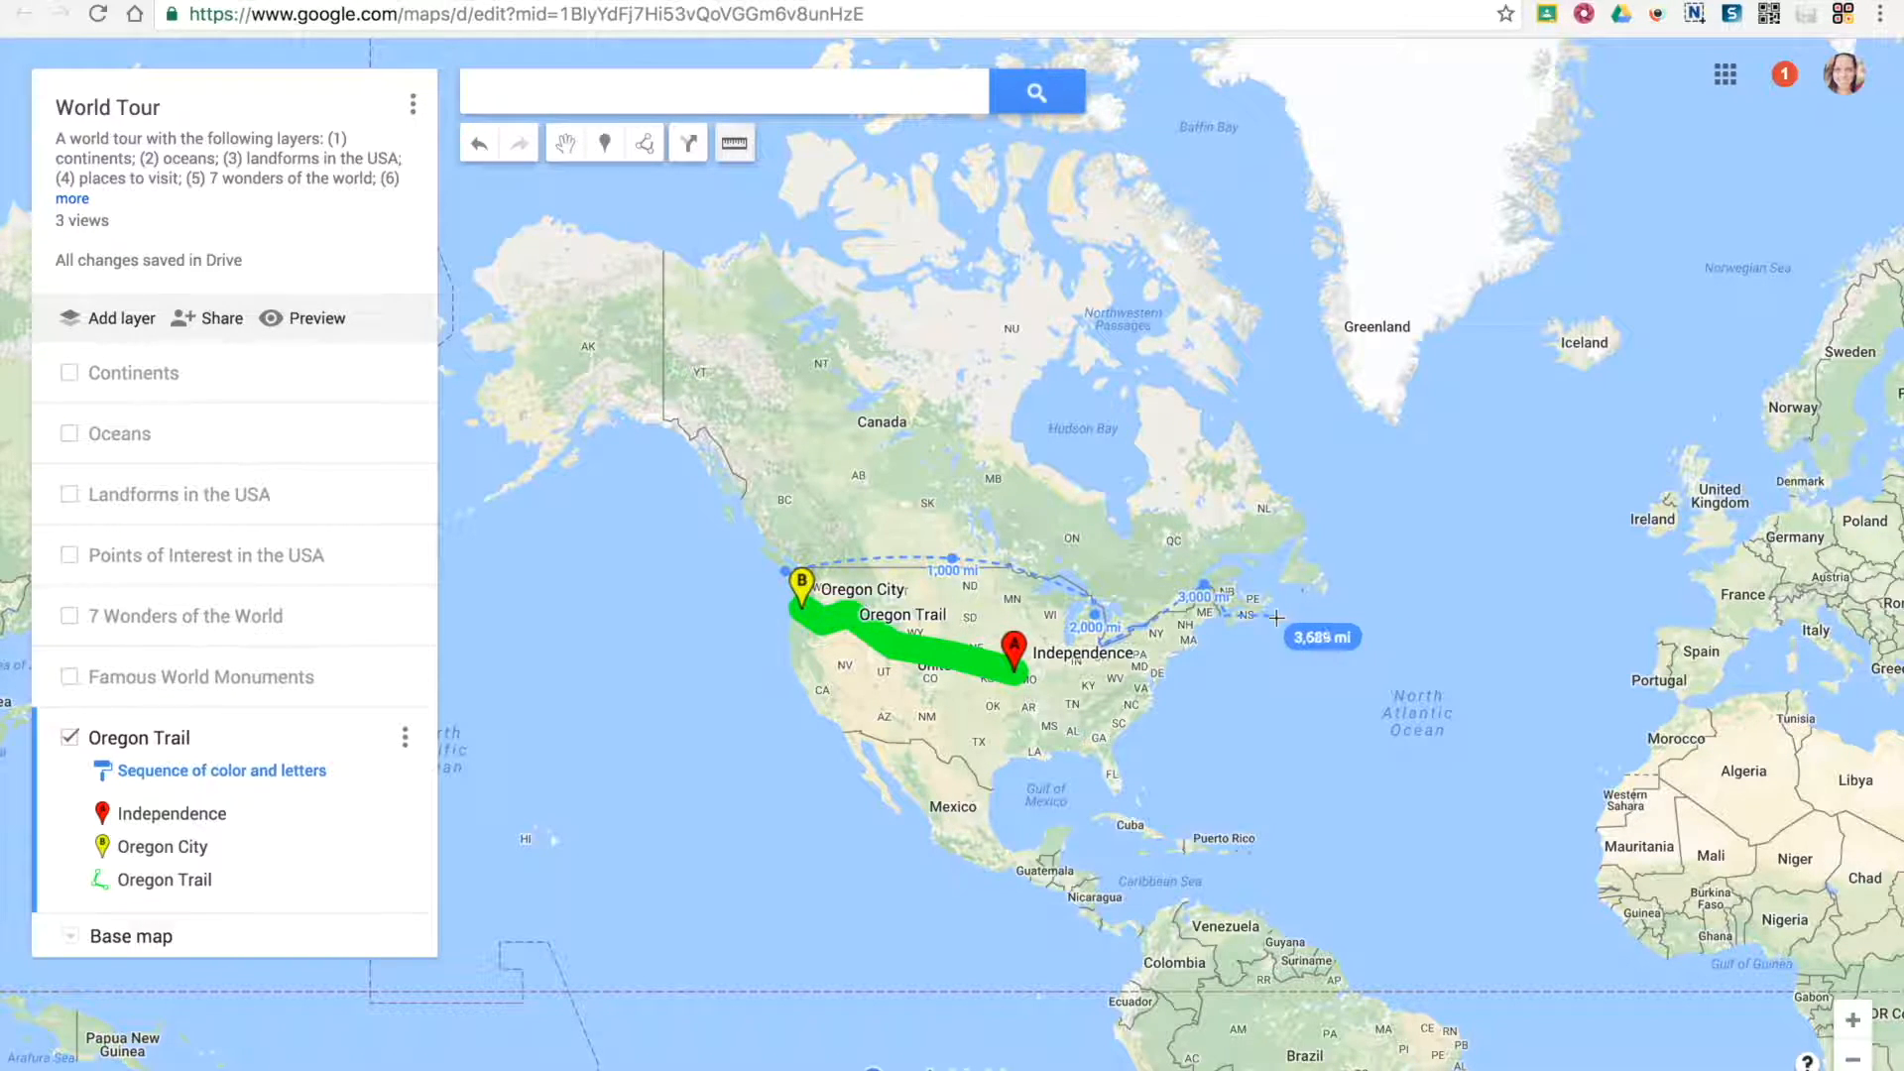
click(1228, 616)
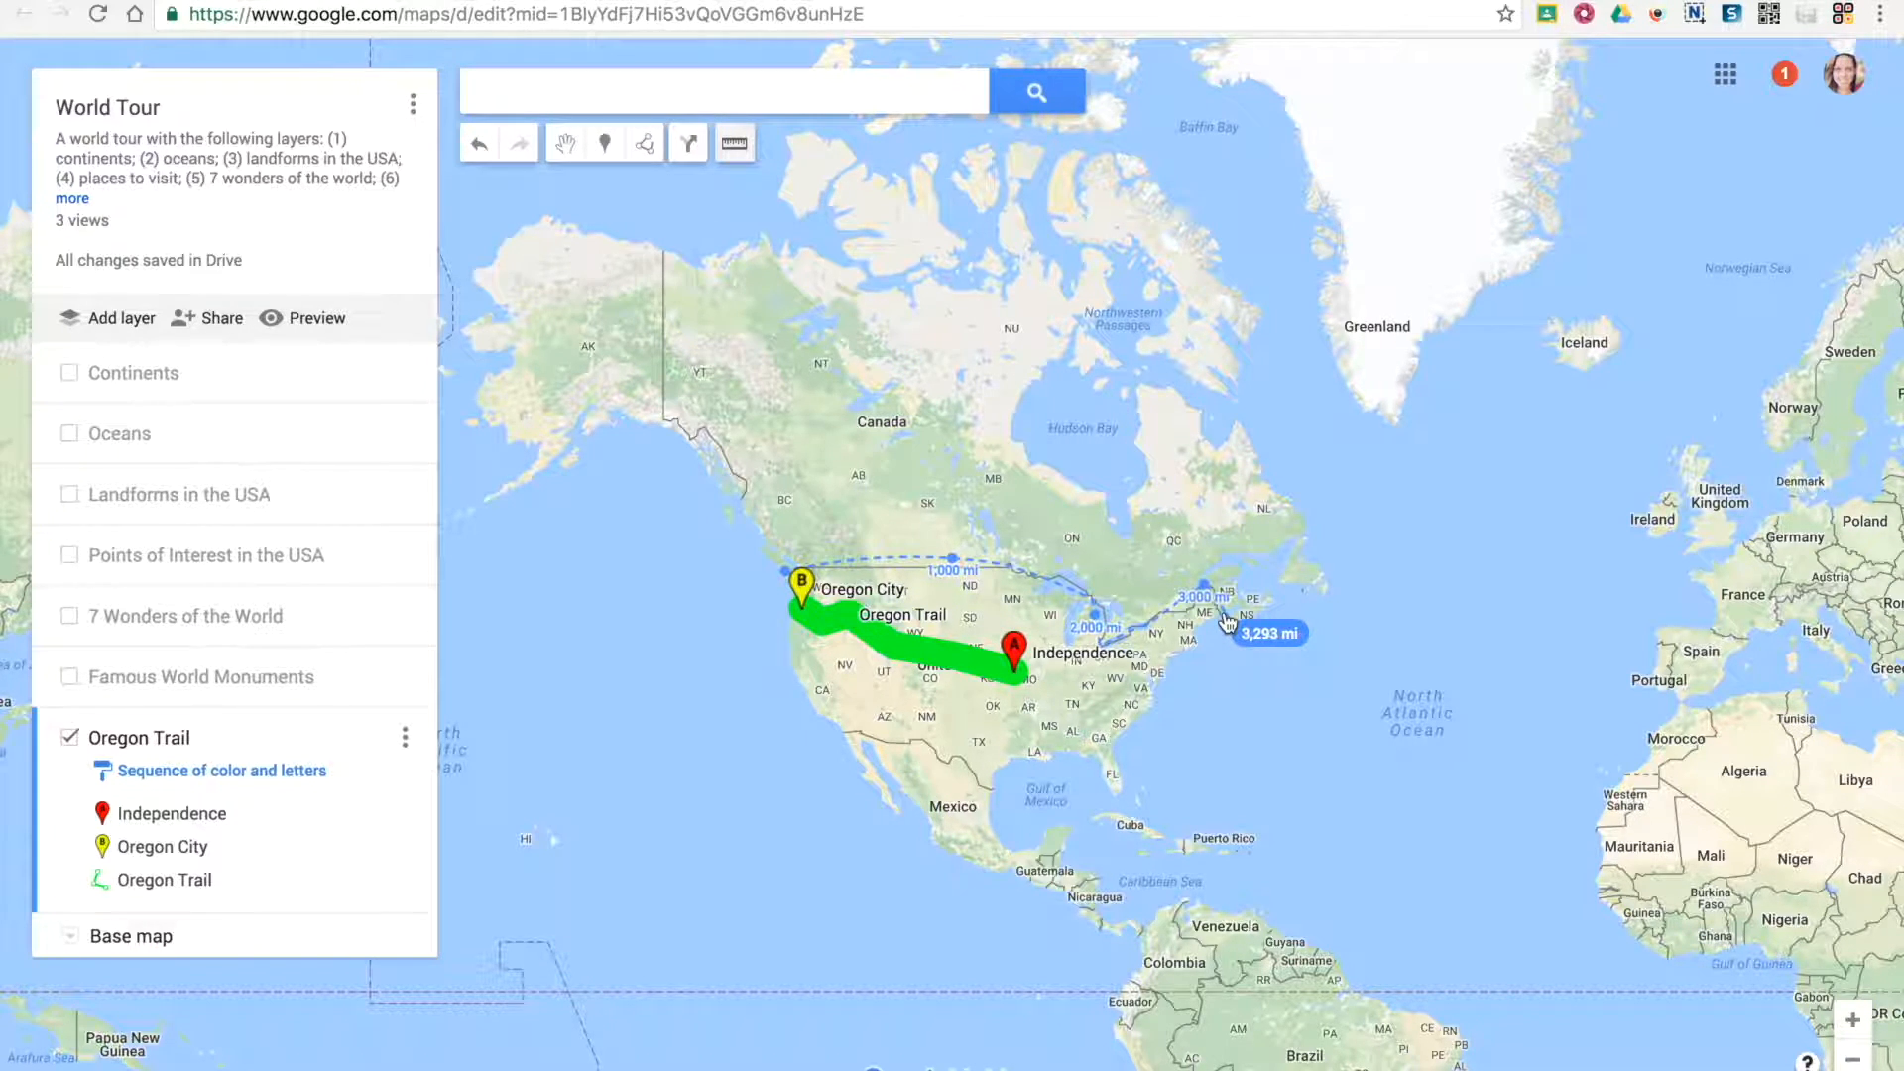
double_click(1223, 607)
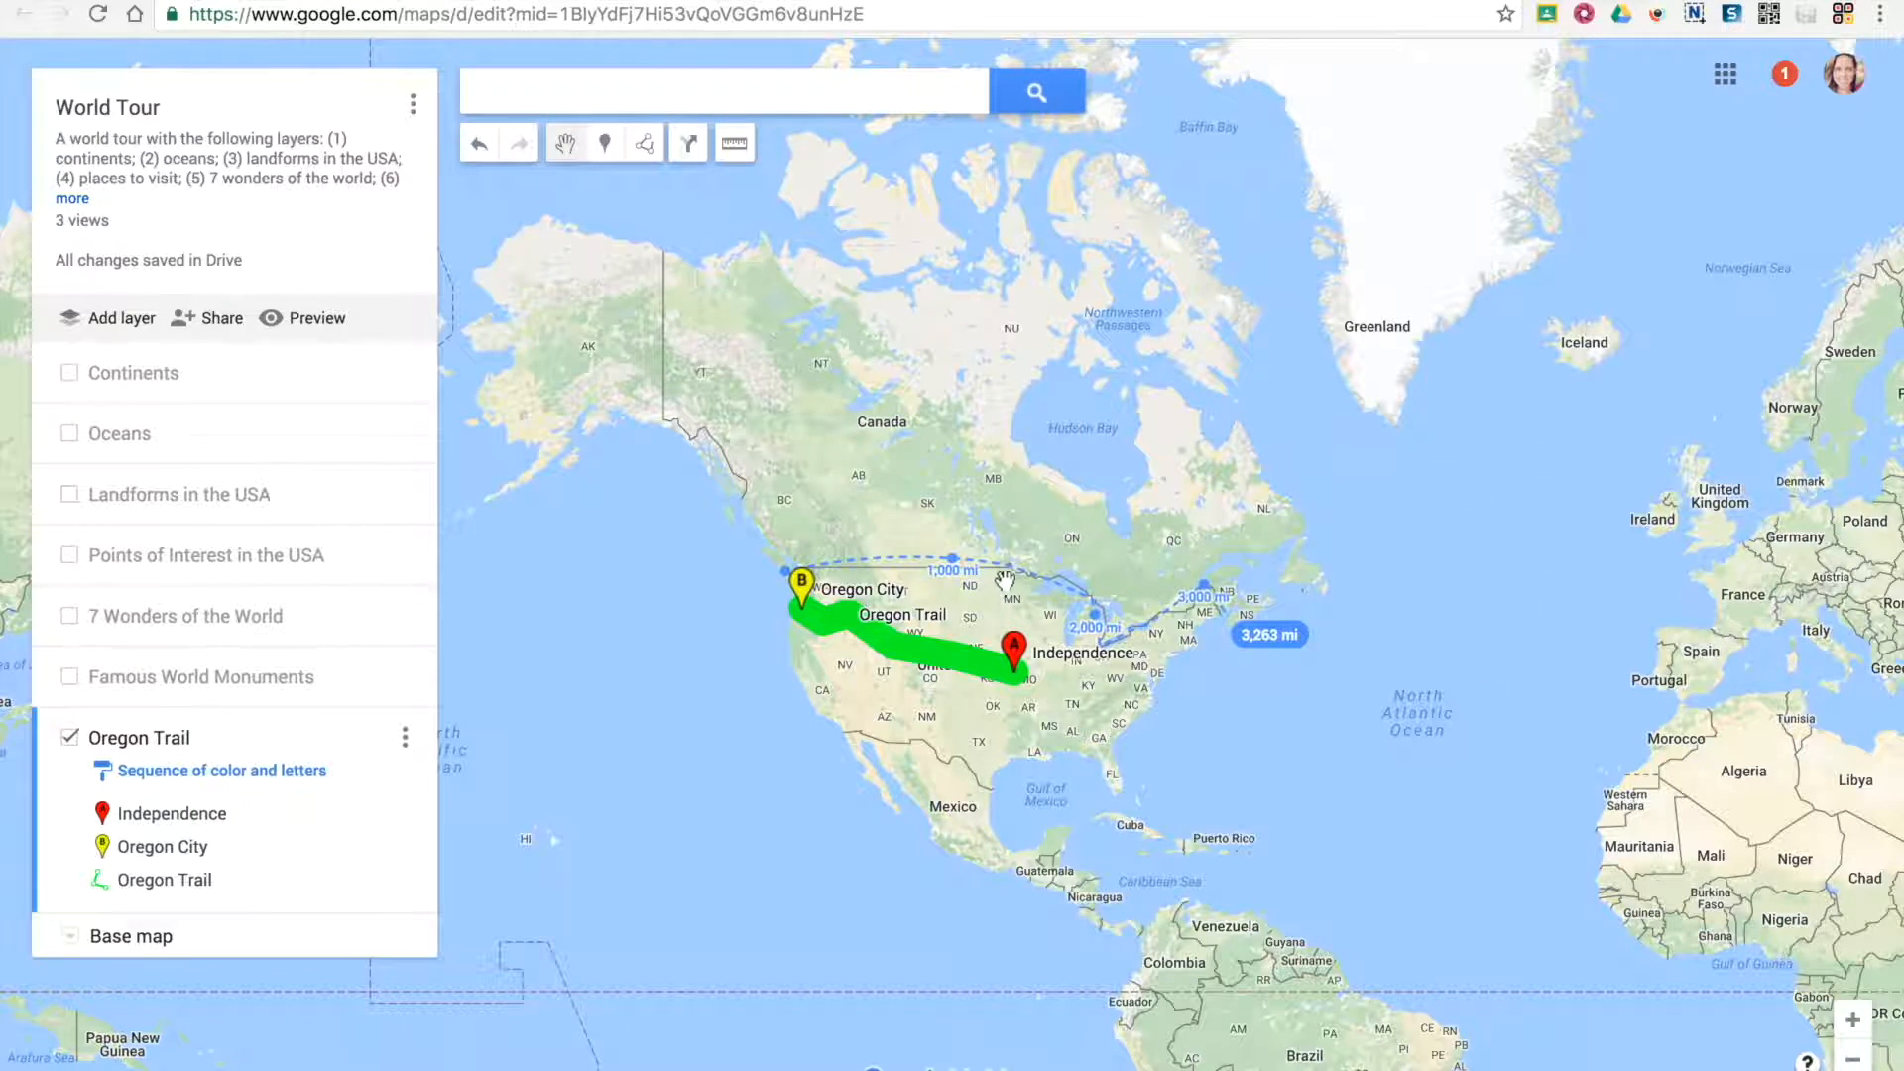
drag(1004, 571, 963, 589)
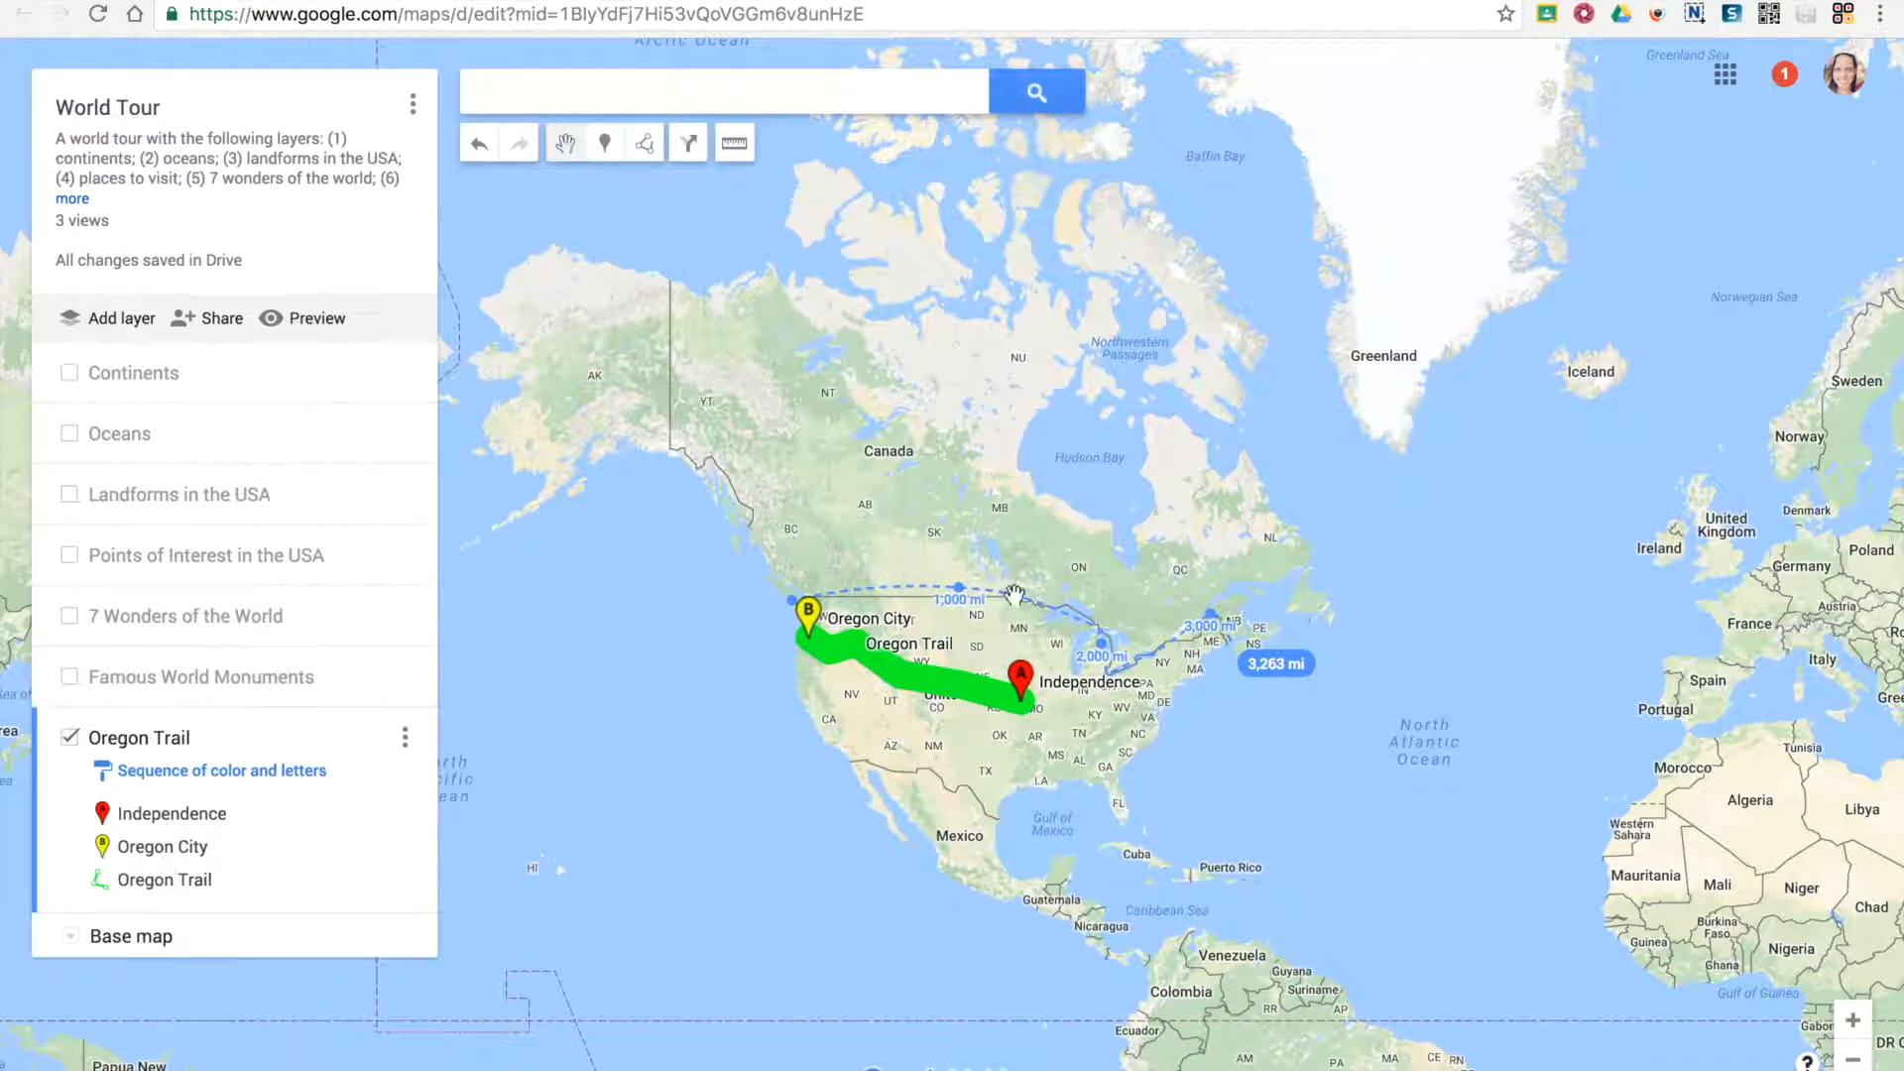
mouse_move(1043, 518)
mouse_down()
mouse_move(1037, 374)
mouse_move(1046, 548)
mouse_up()
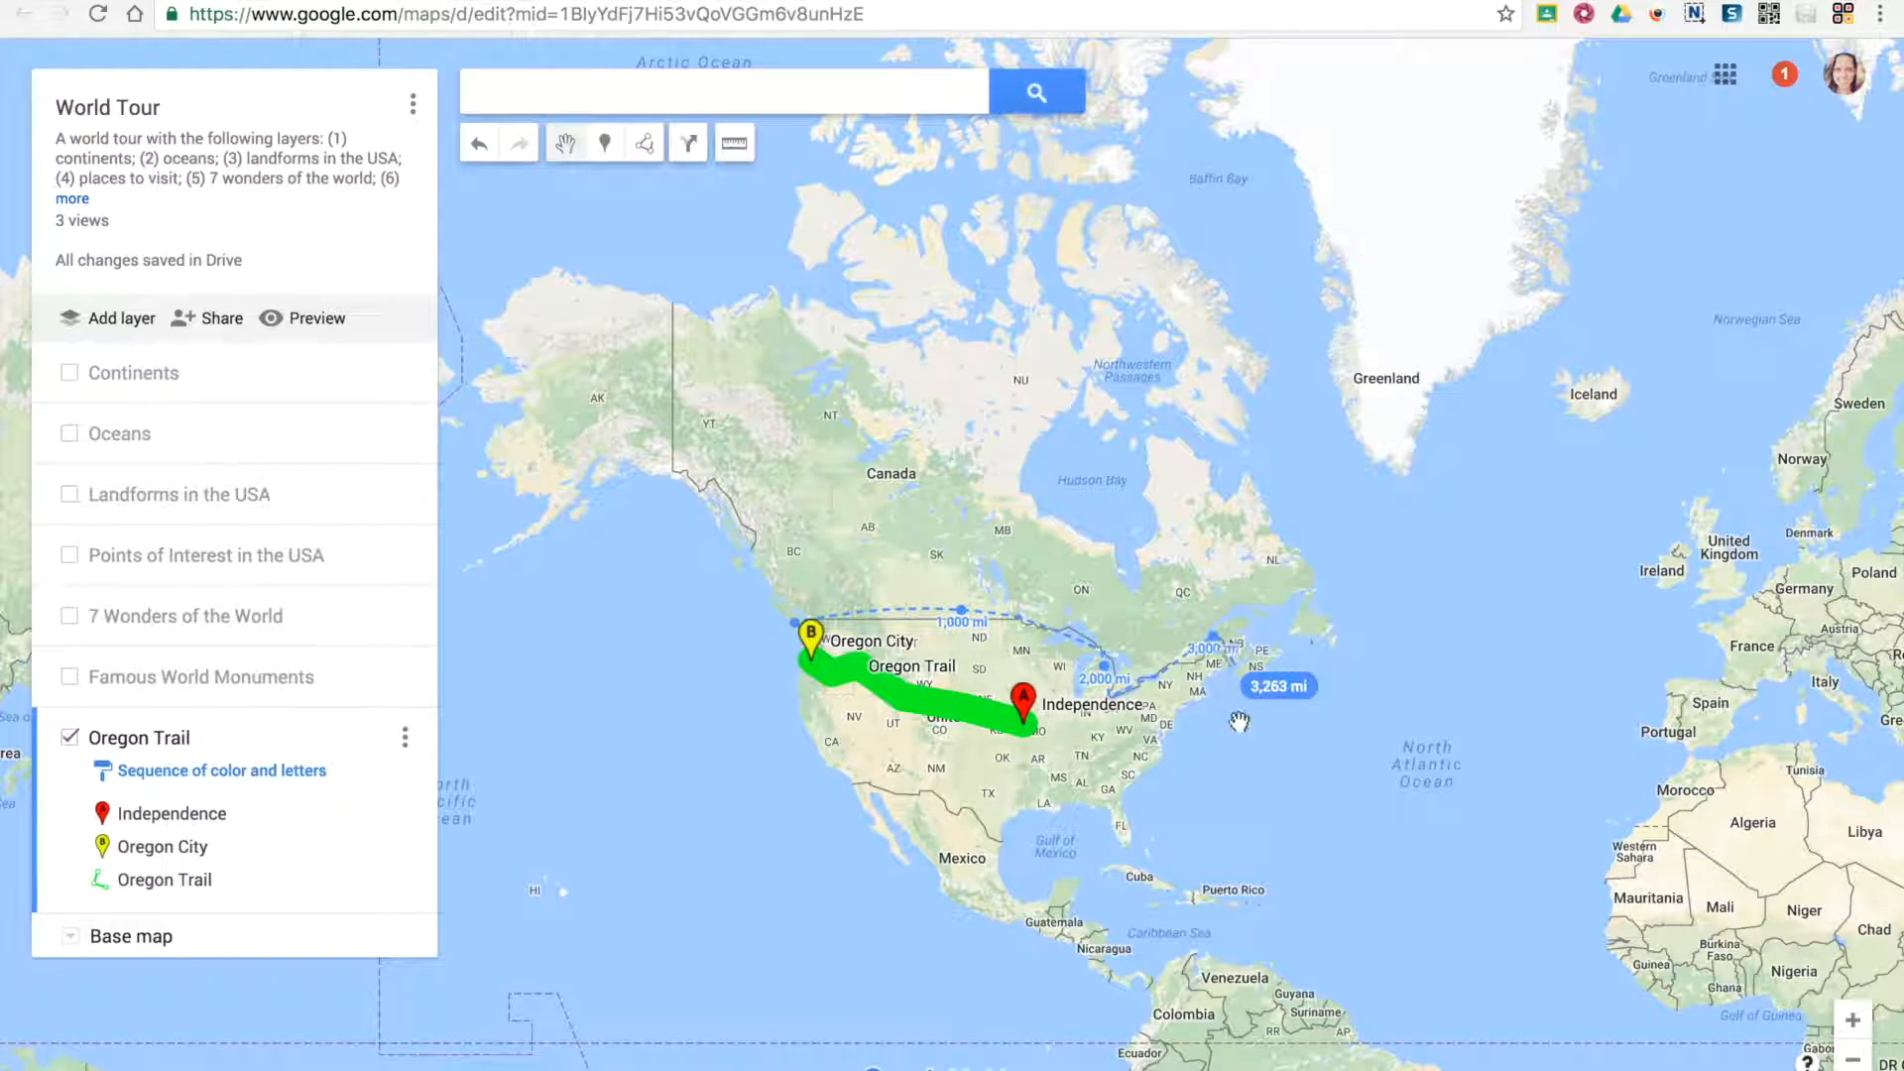
scroll(922, 576, up, 1)
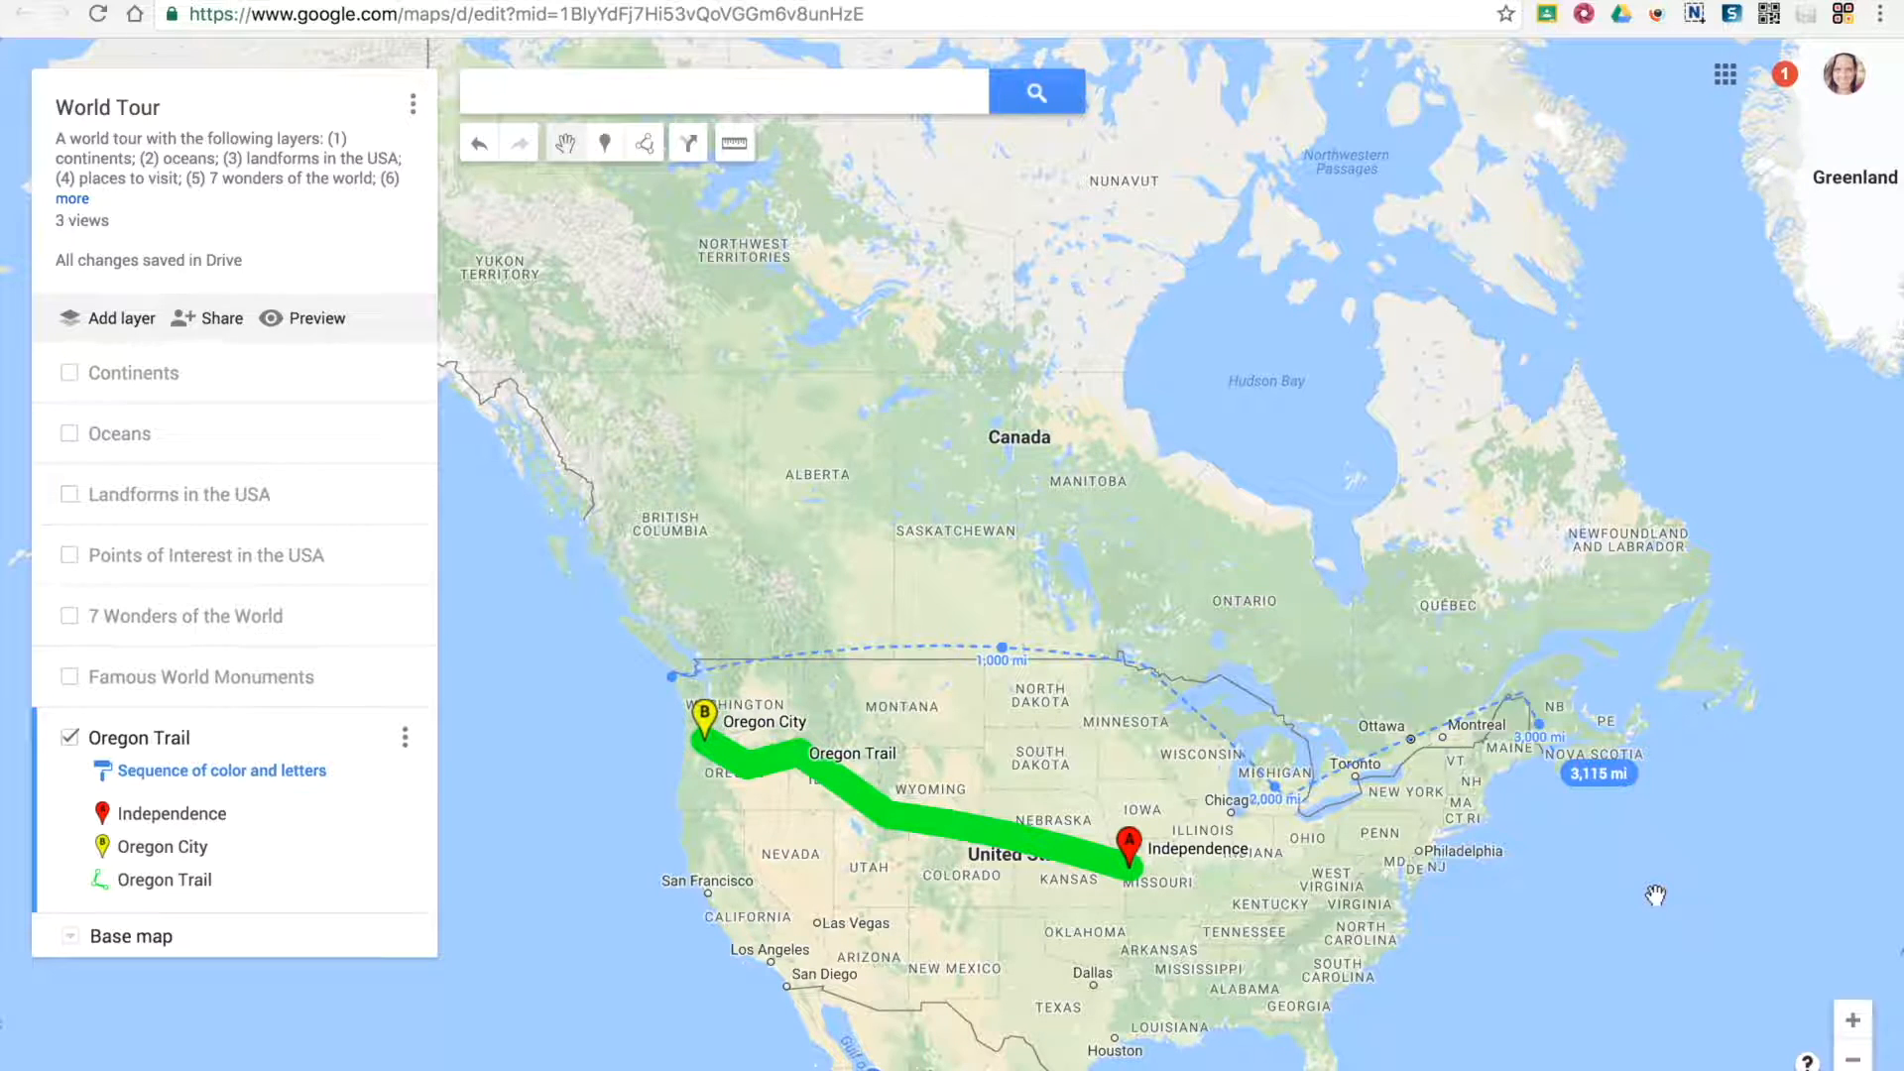
click(1192, 490)
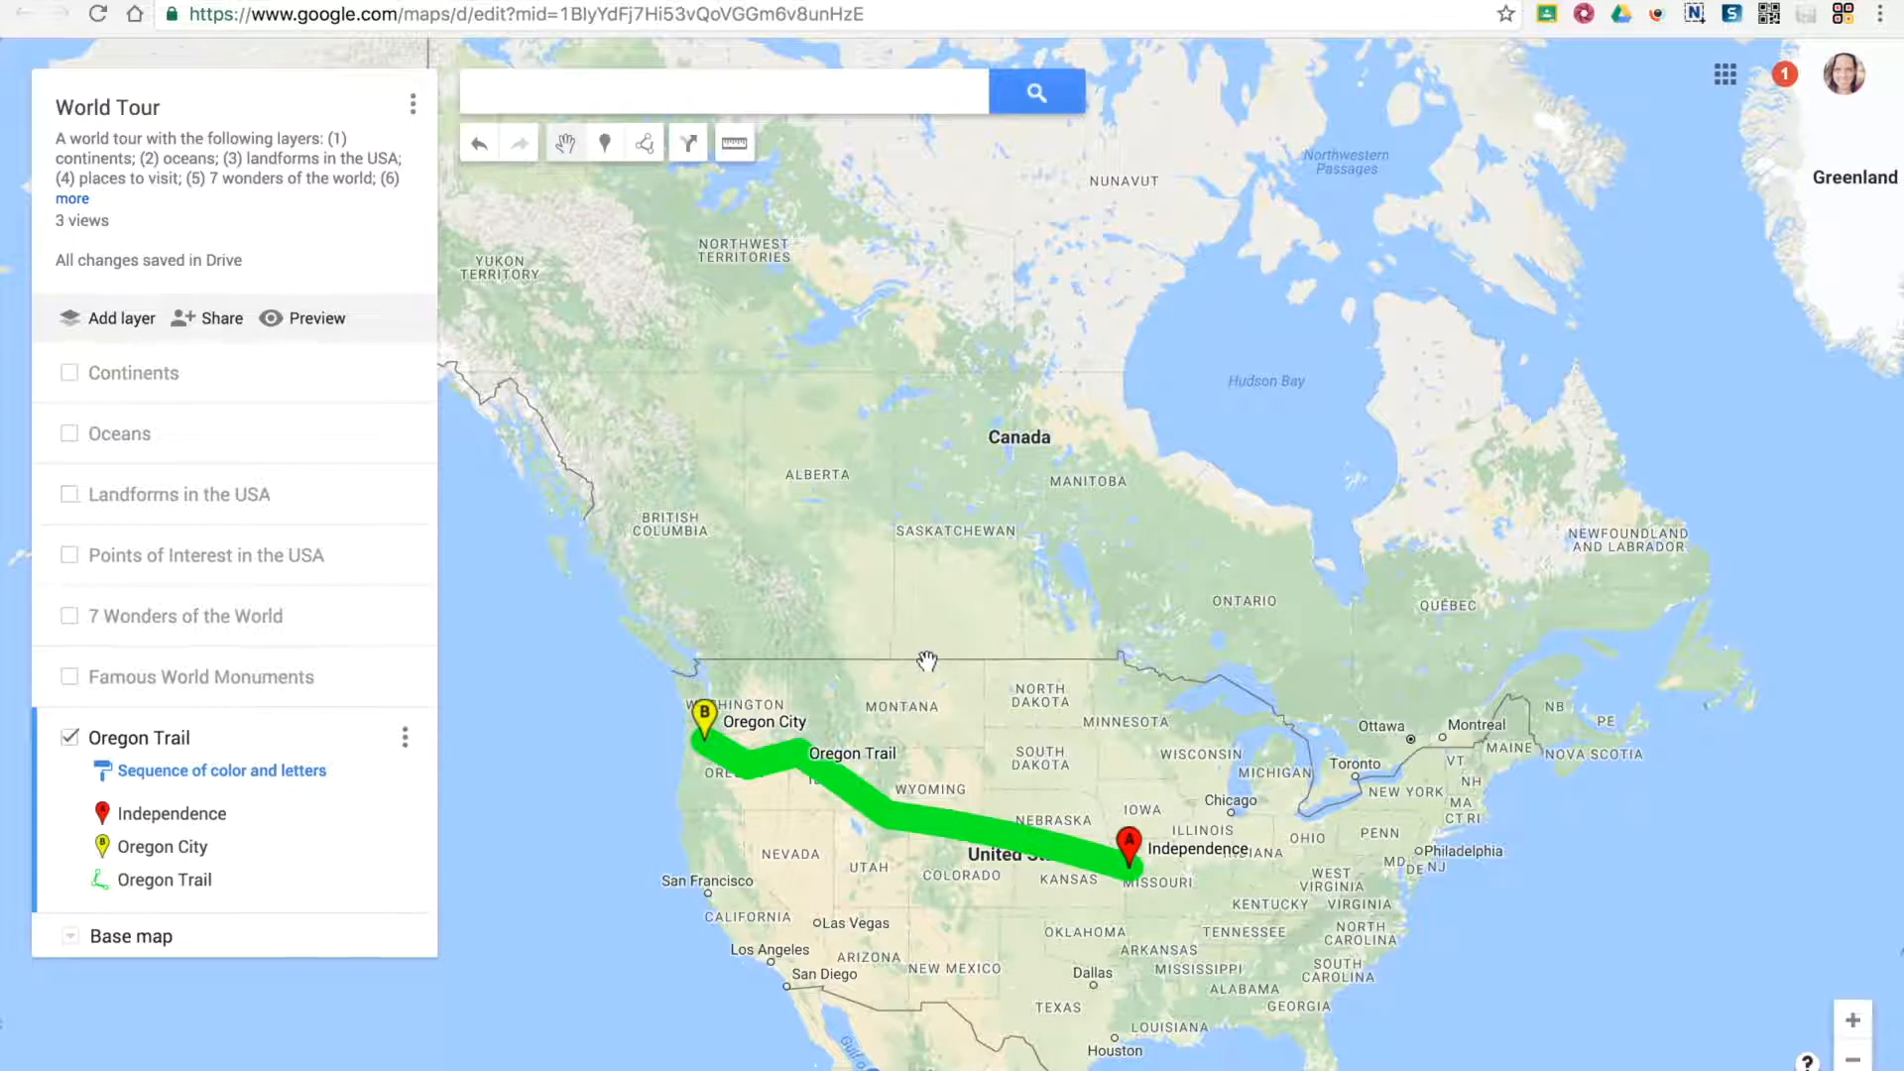
Bend the Oregon Trail line southward through northeastern Colorado, between Wyoming and Independence, and close its details
click(872, 815)
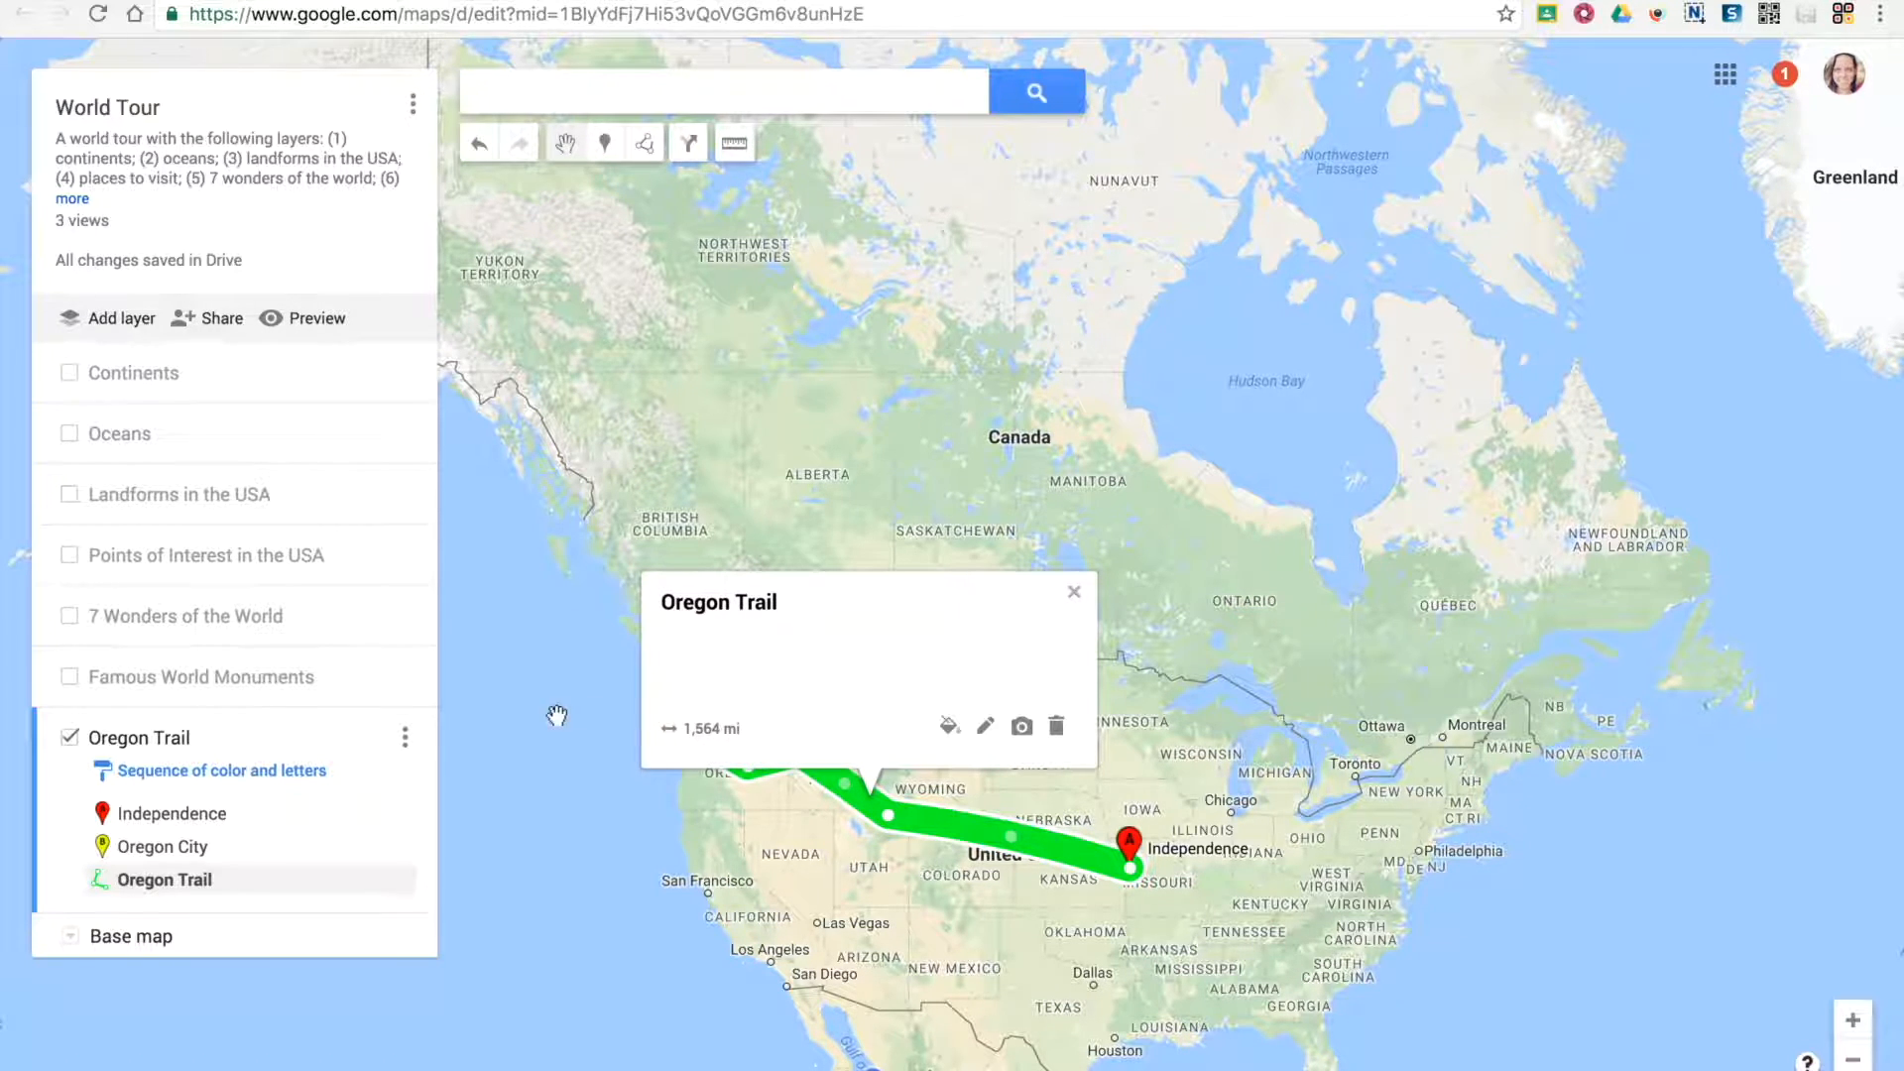
click(1006, 833)
drag(1007, 833, 998, 856)
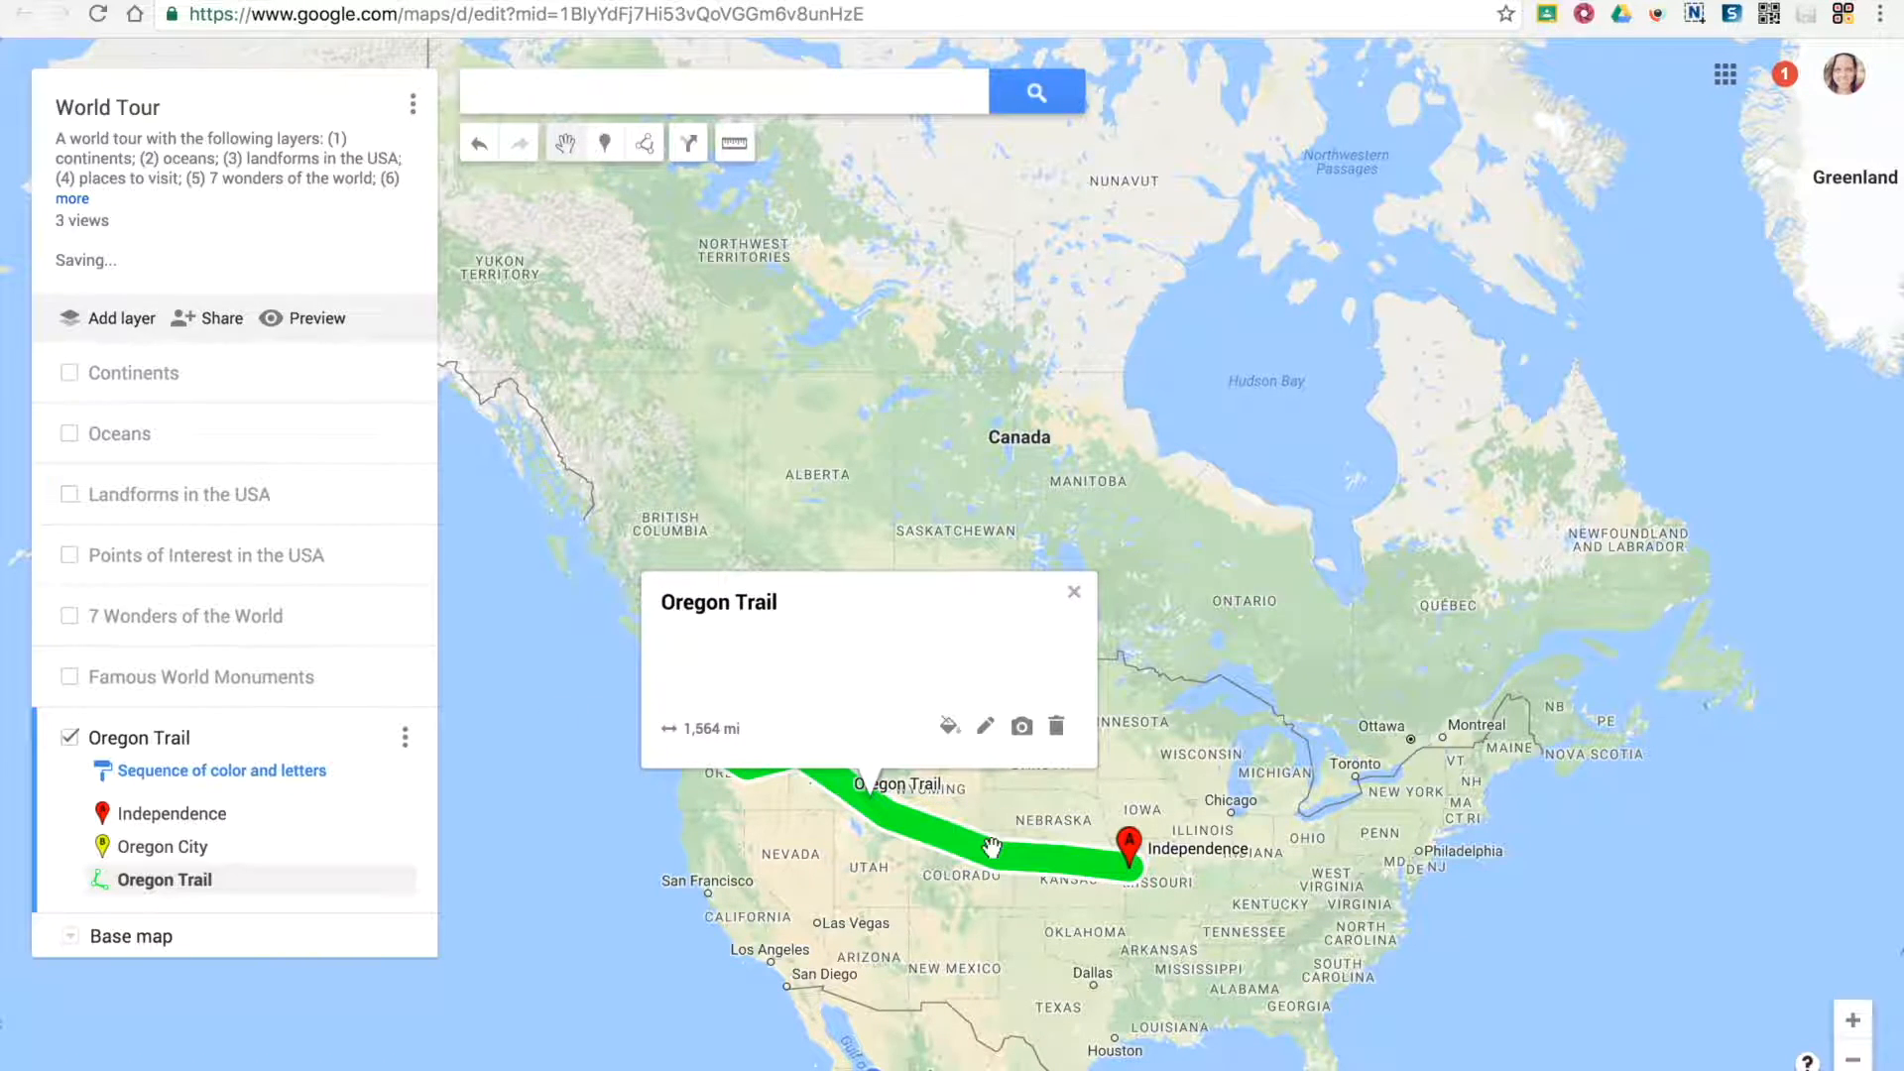
click(831, 377)
Show the Continents layer, check the North America polygon's area and perimeter, and close its details
click(154, 369)
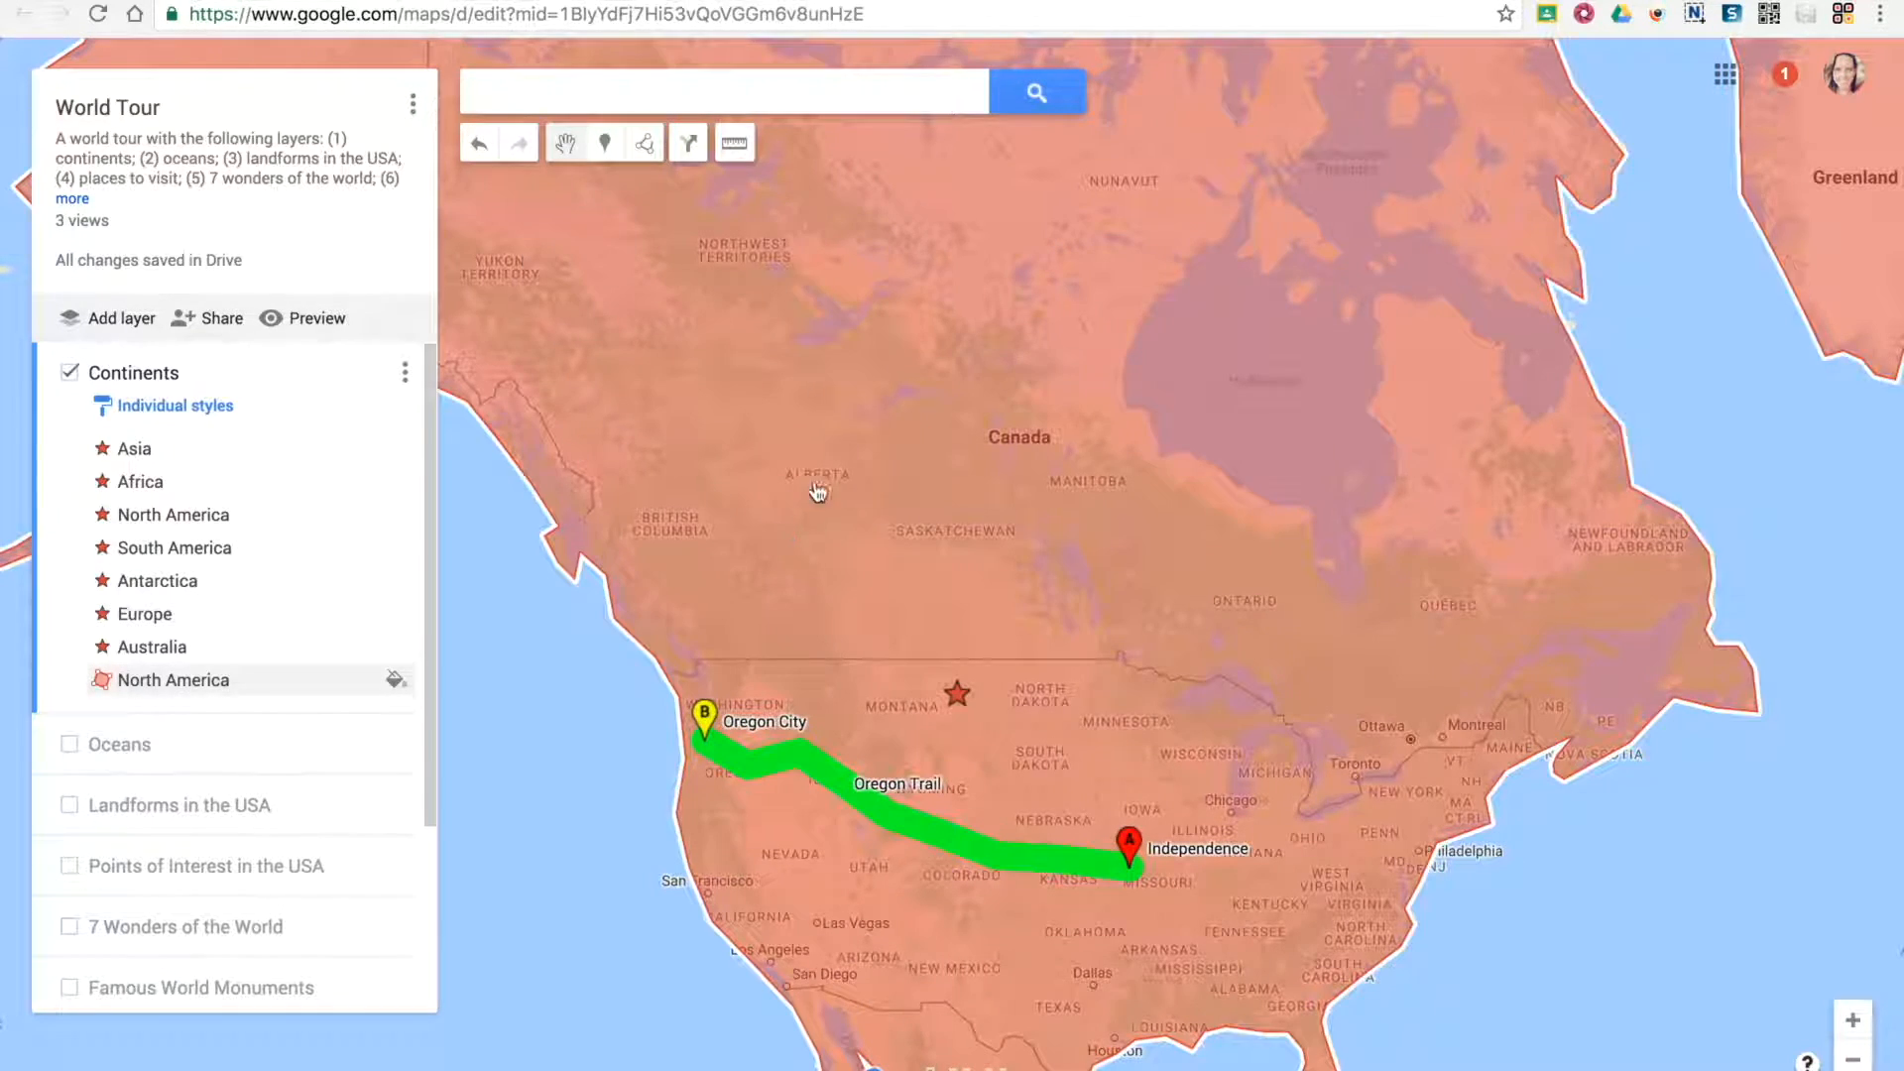
click(880, 399)
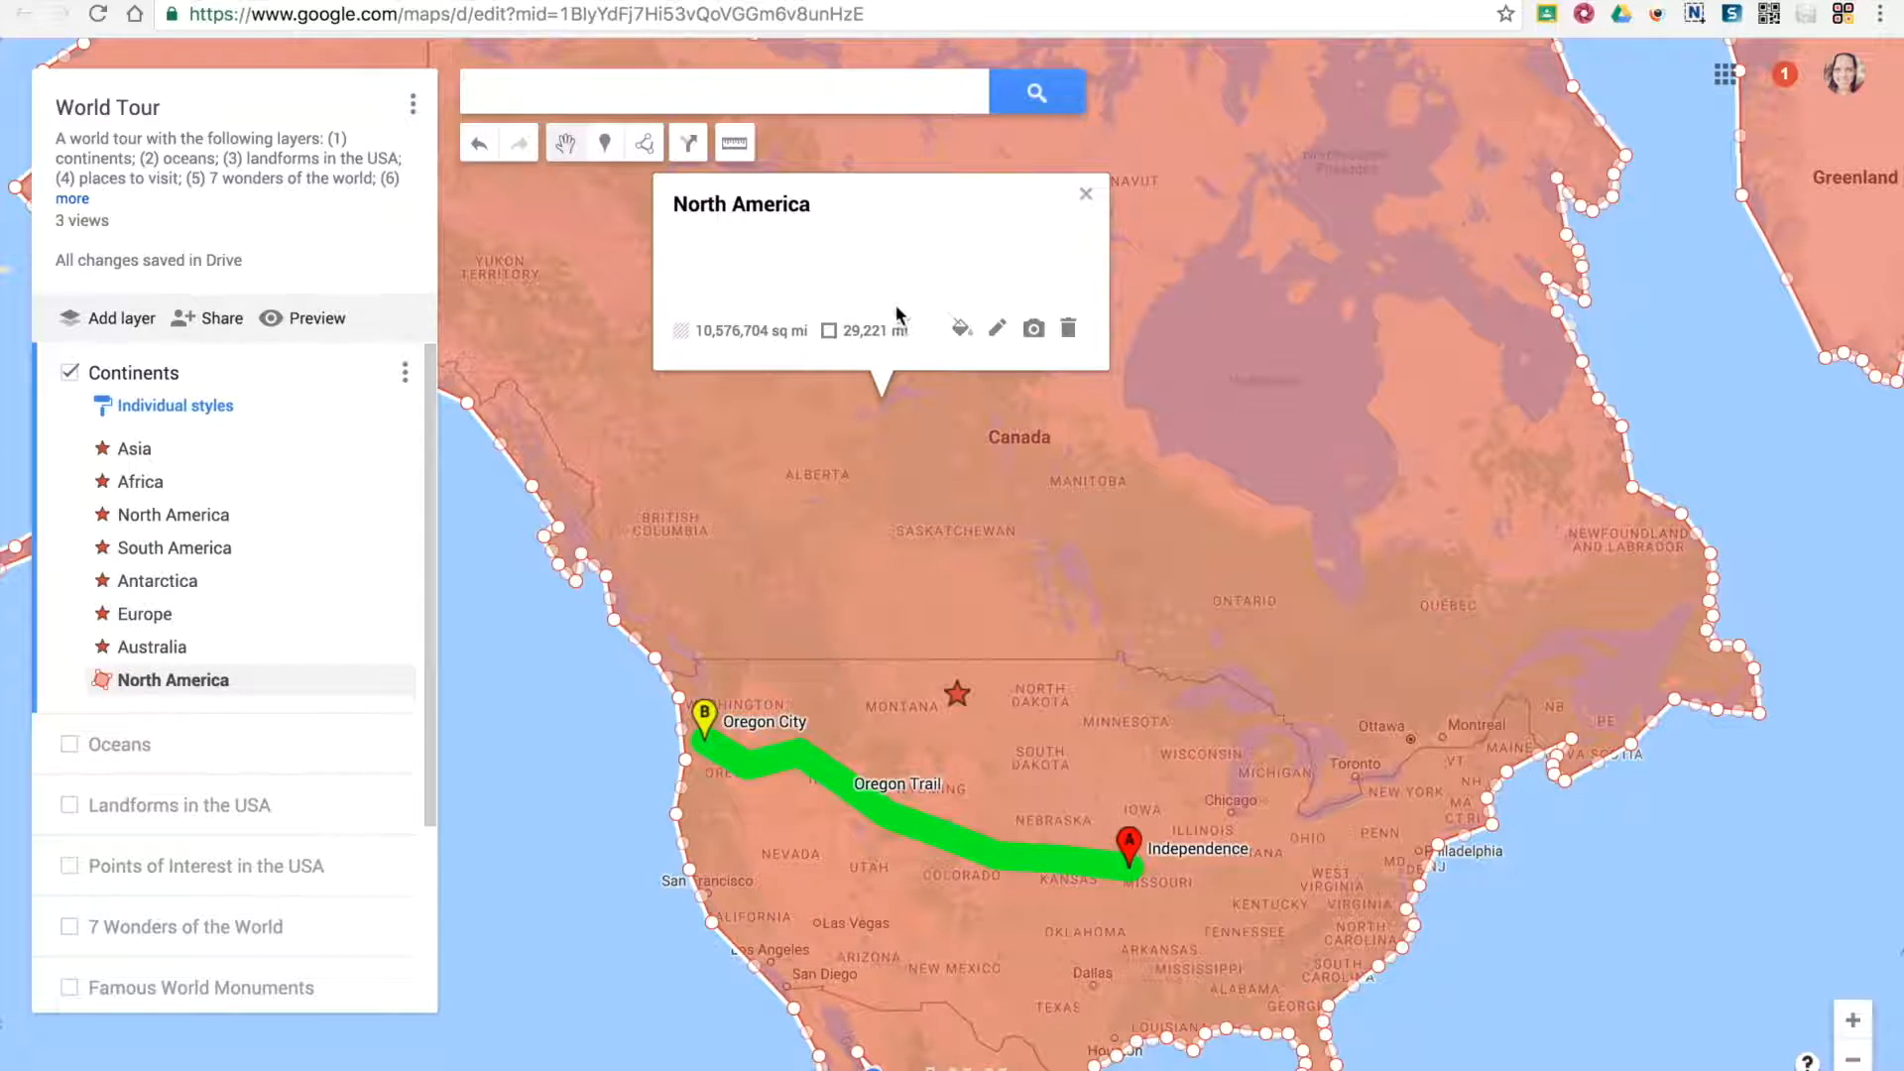
click(1050, 598)
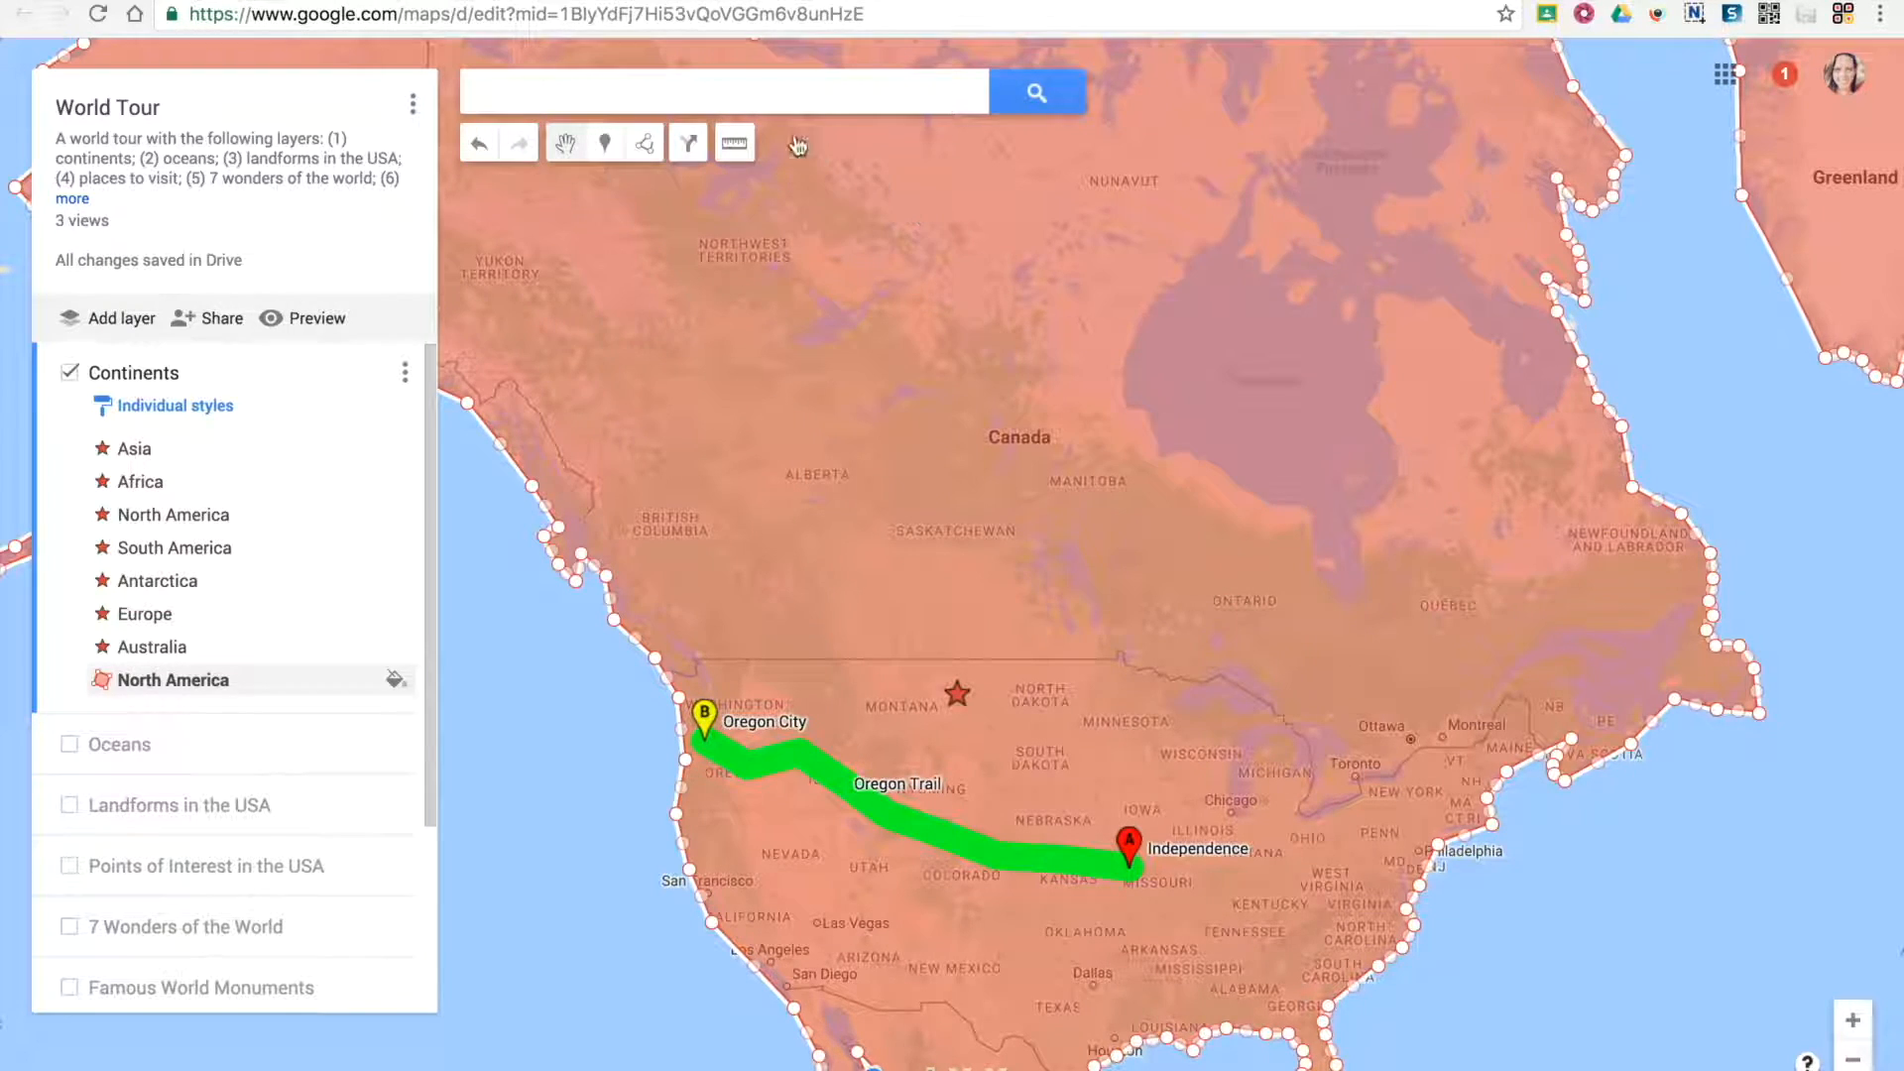
Measure a distance across North America from the Pacific to the Atlantic off the East Coast, and clear the measurement
click(734, 146)
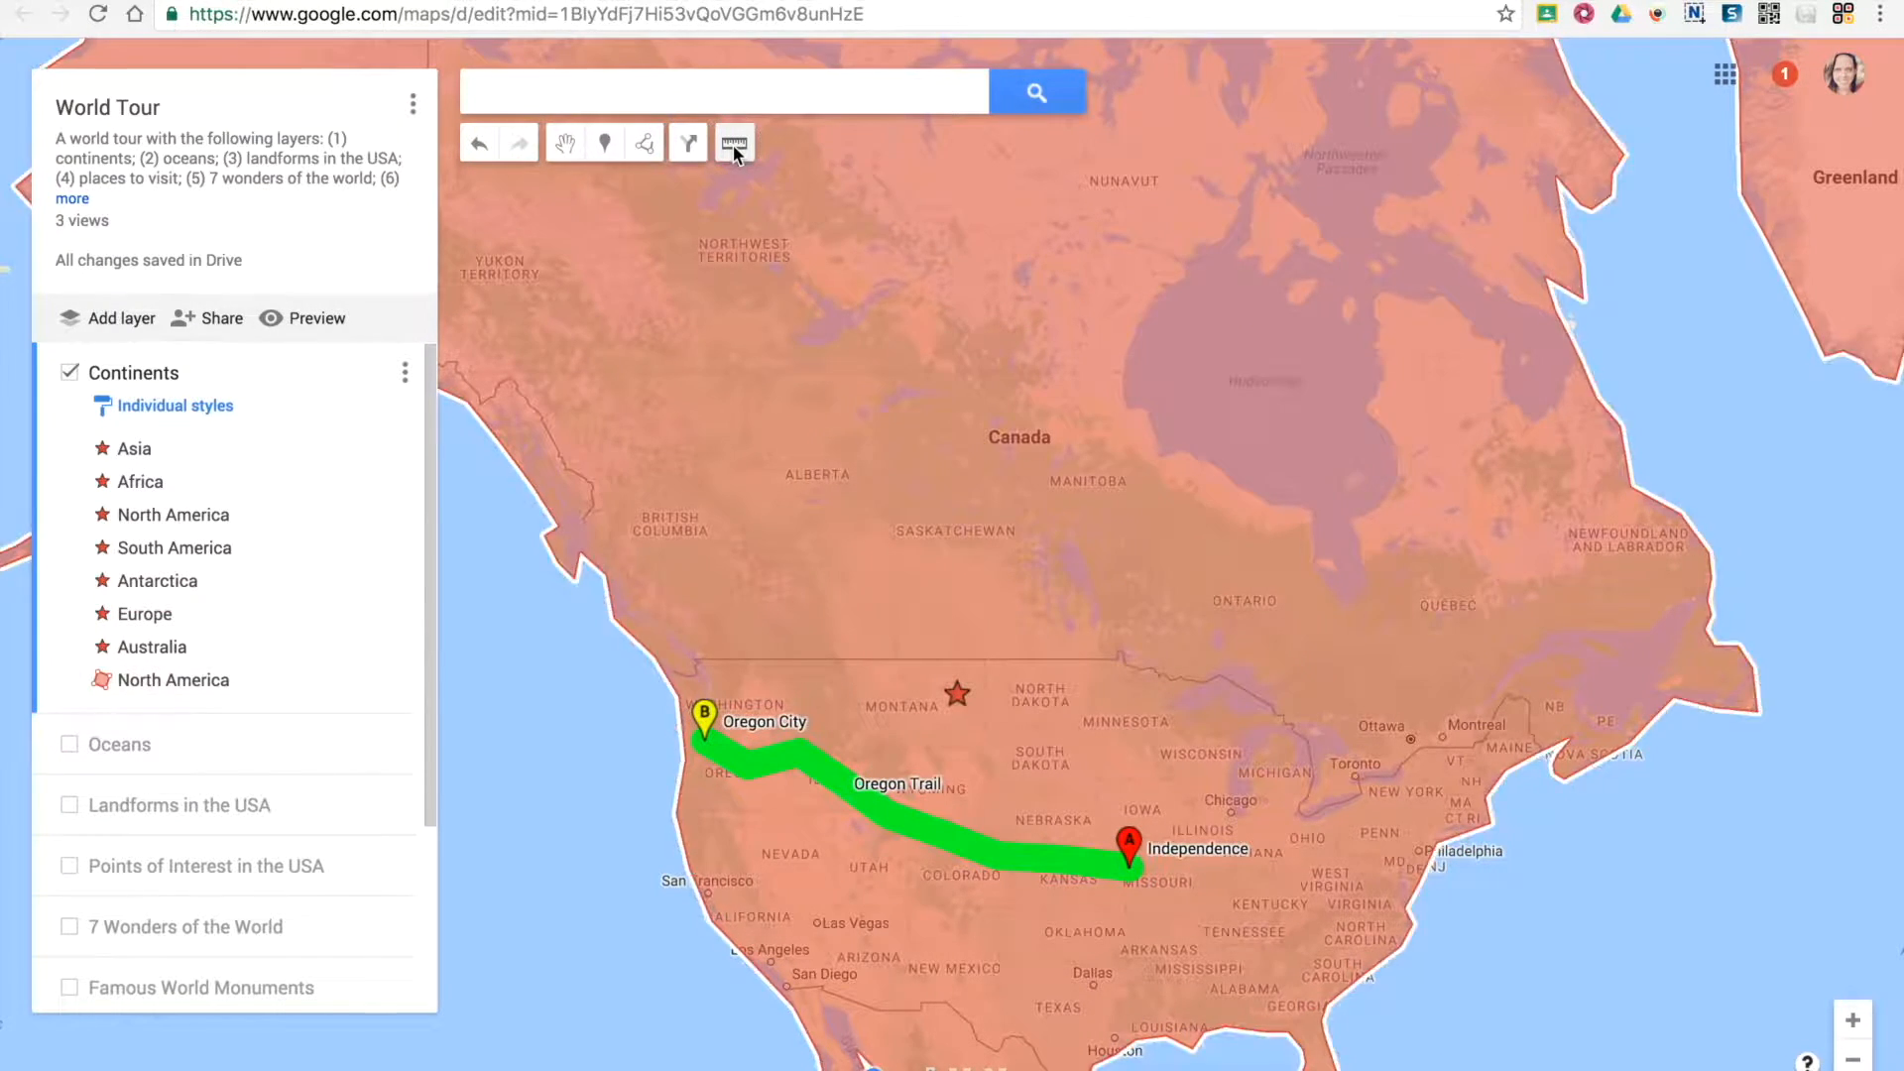
click(512, 644)
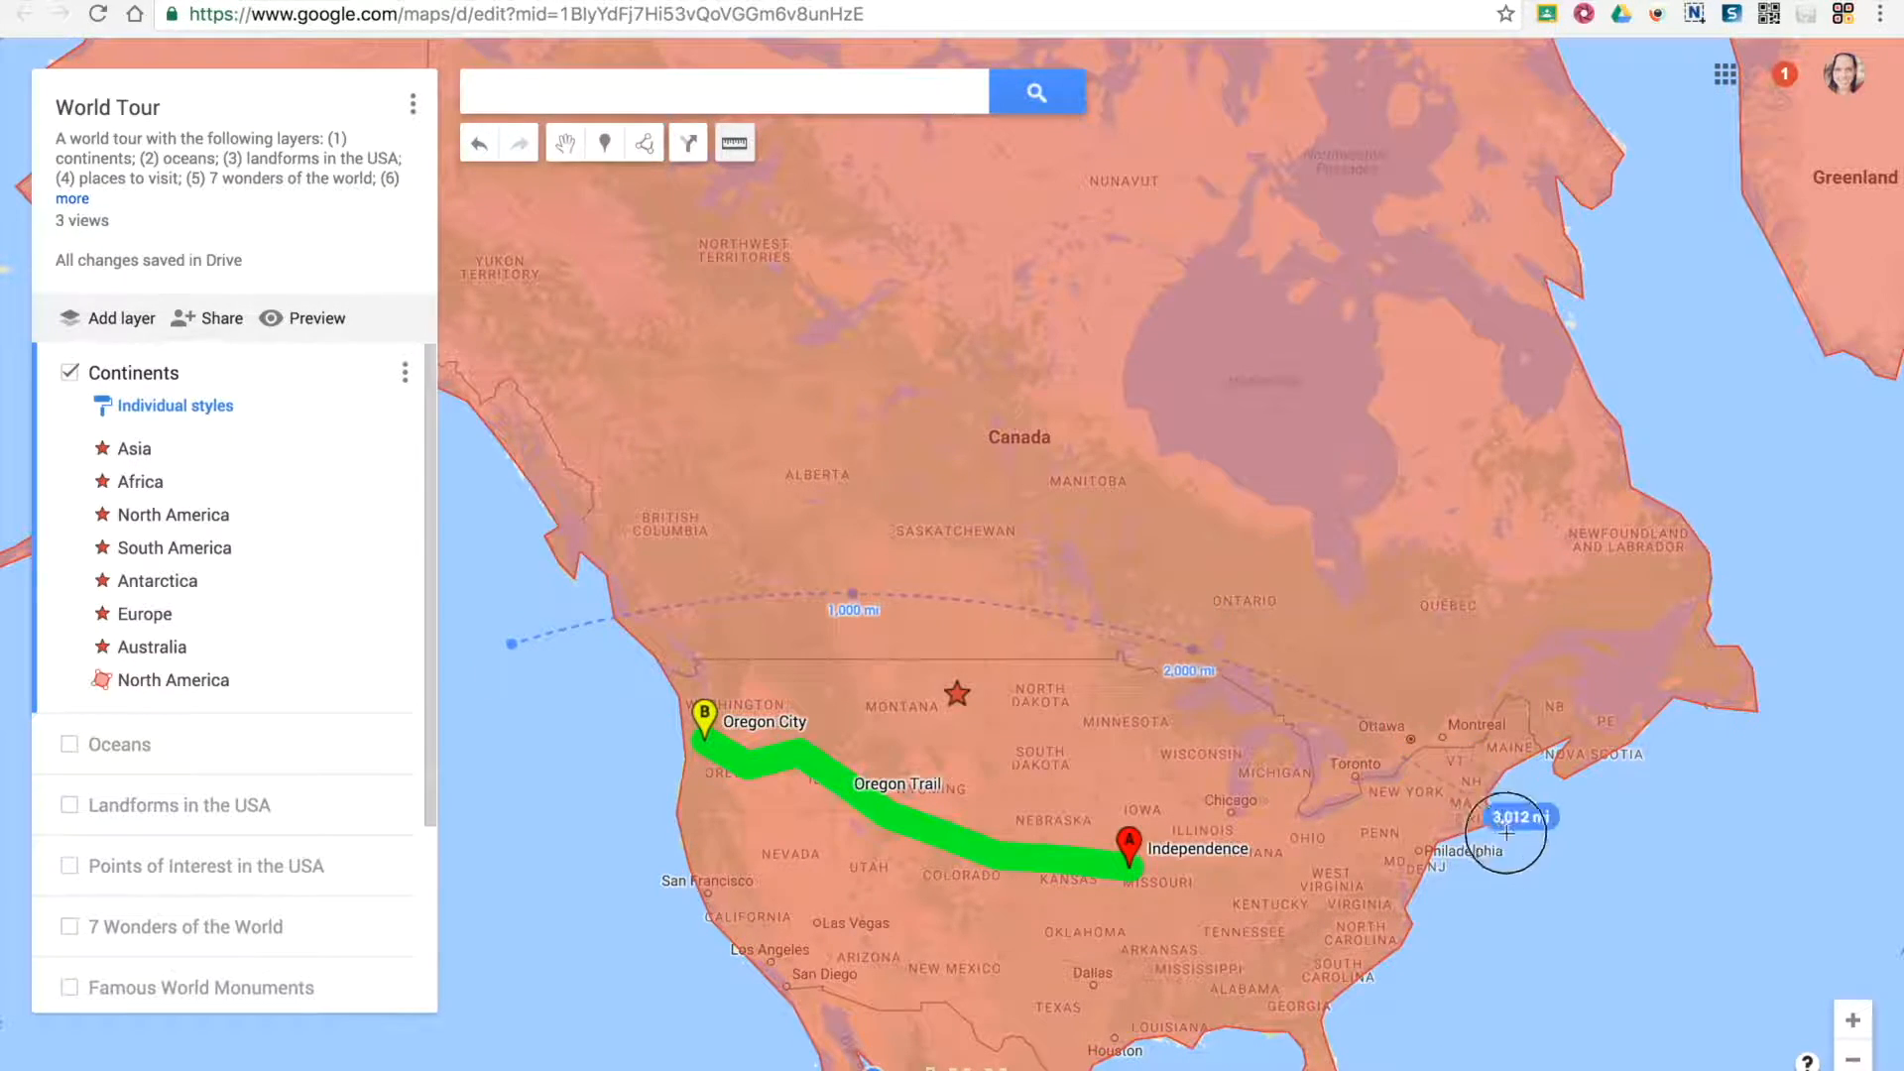
click(1561, 900)
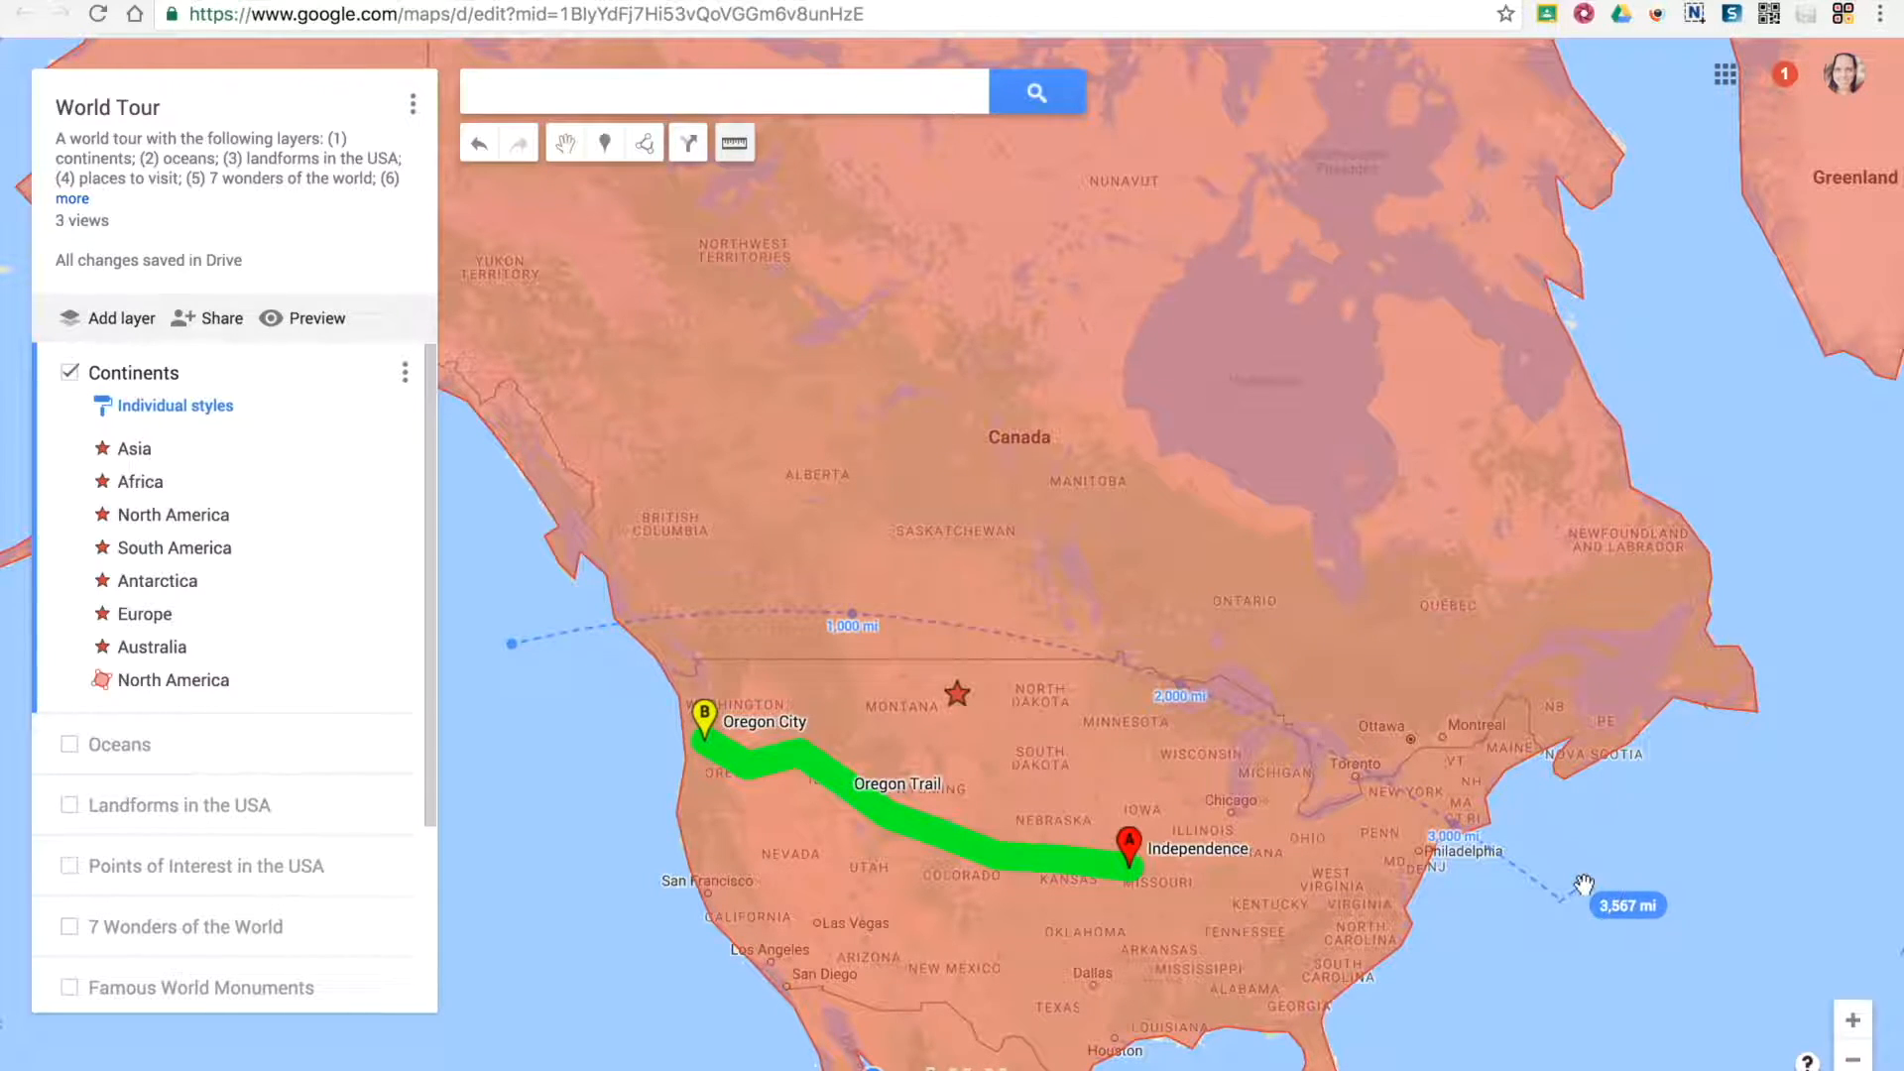
double_click(1577, 887)
click(1688, 975)
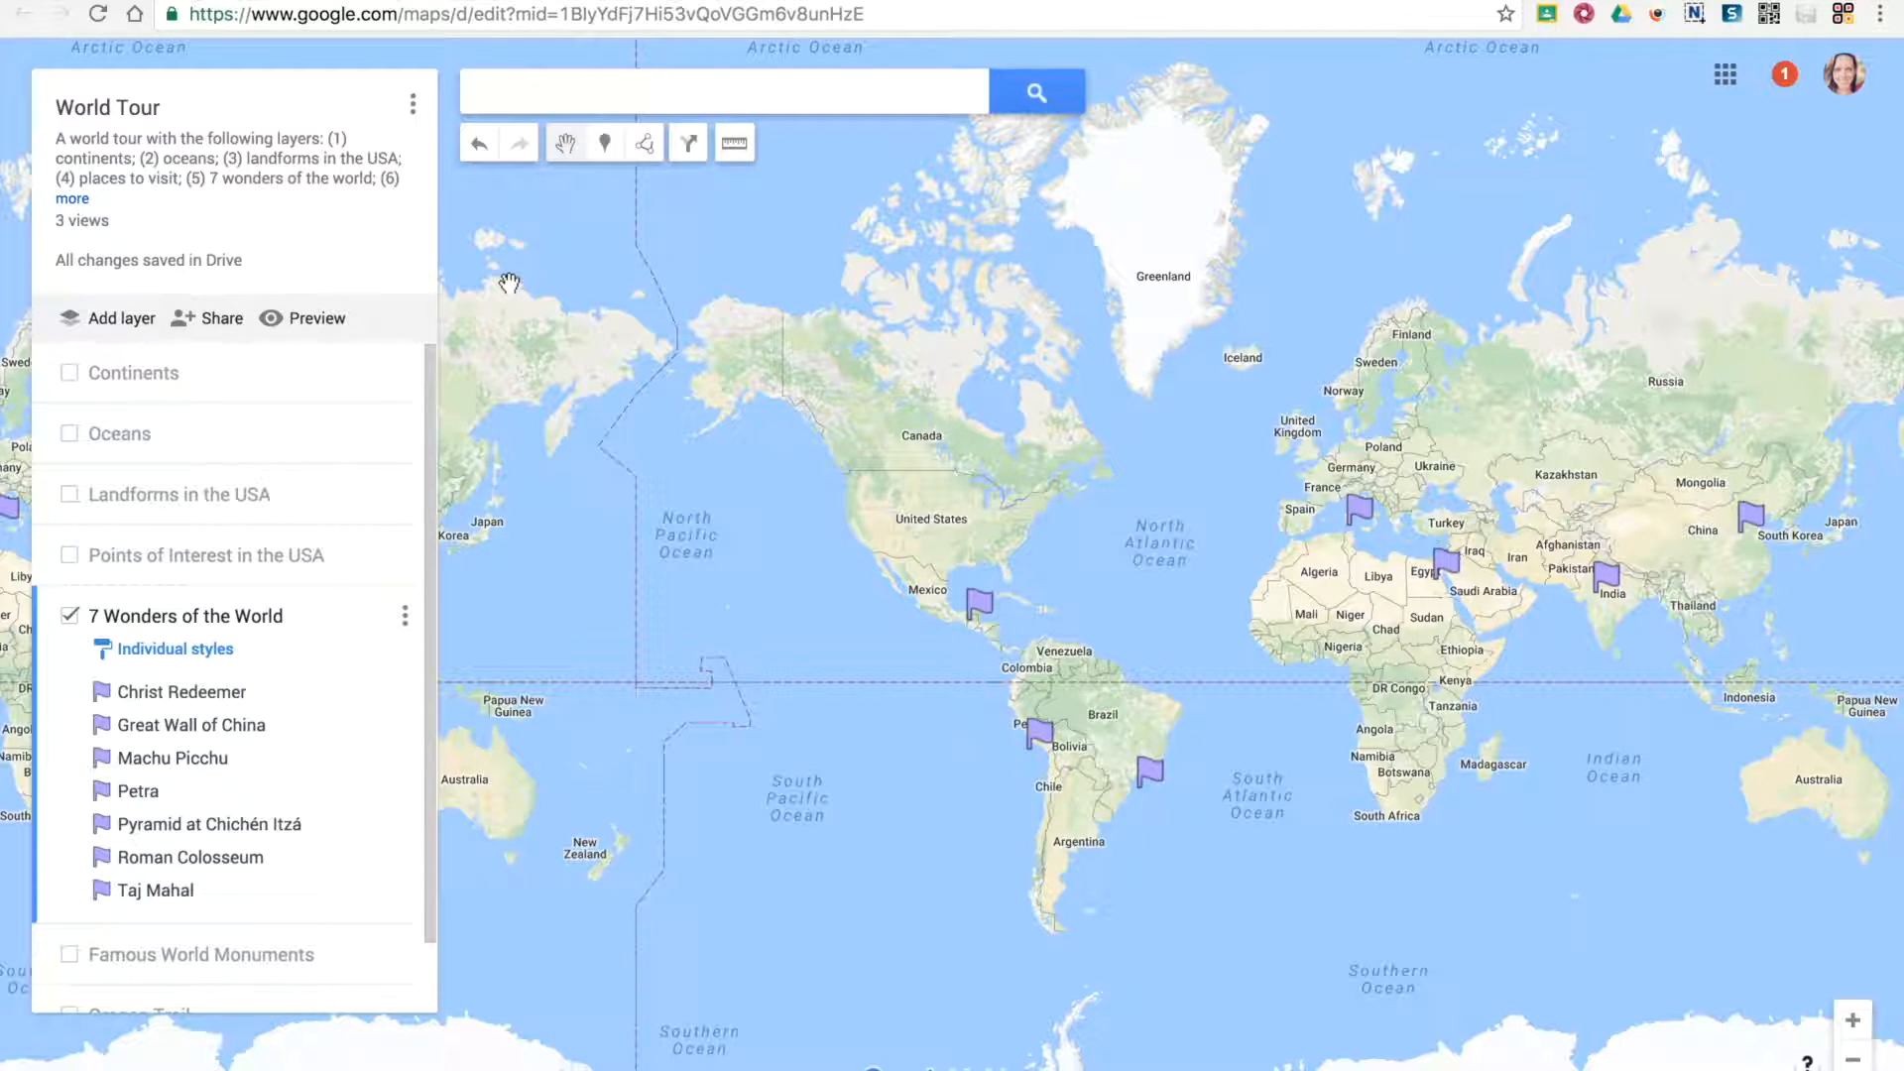
Preview the World Tour map with the Continents, Oceans, Landforms in the USA and Points of Interest in the USA layers shown
click(297, 318)
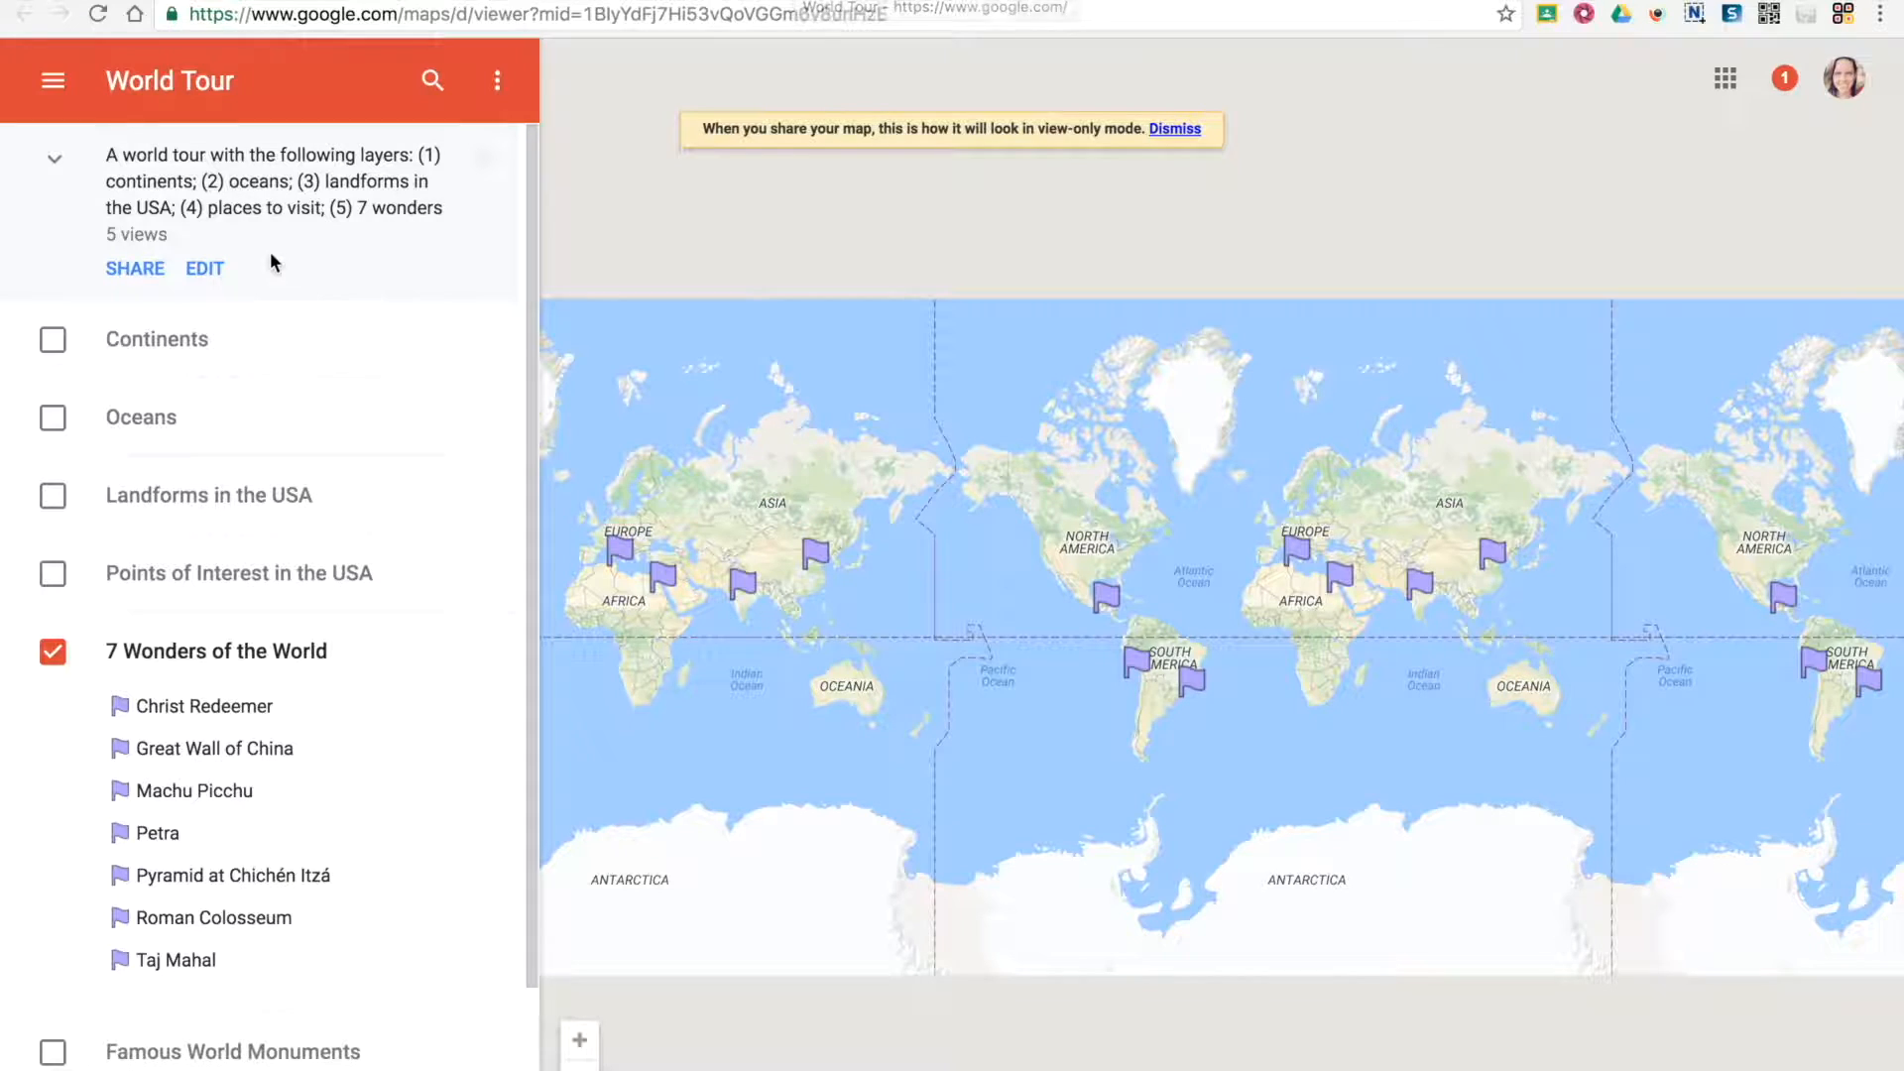
click(53, 340)
click(52, 643)
scroll(64, 828, down, 3)
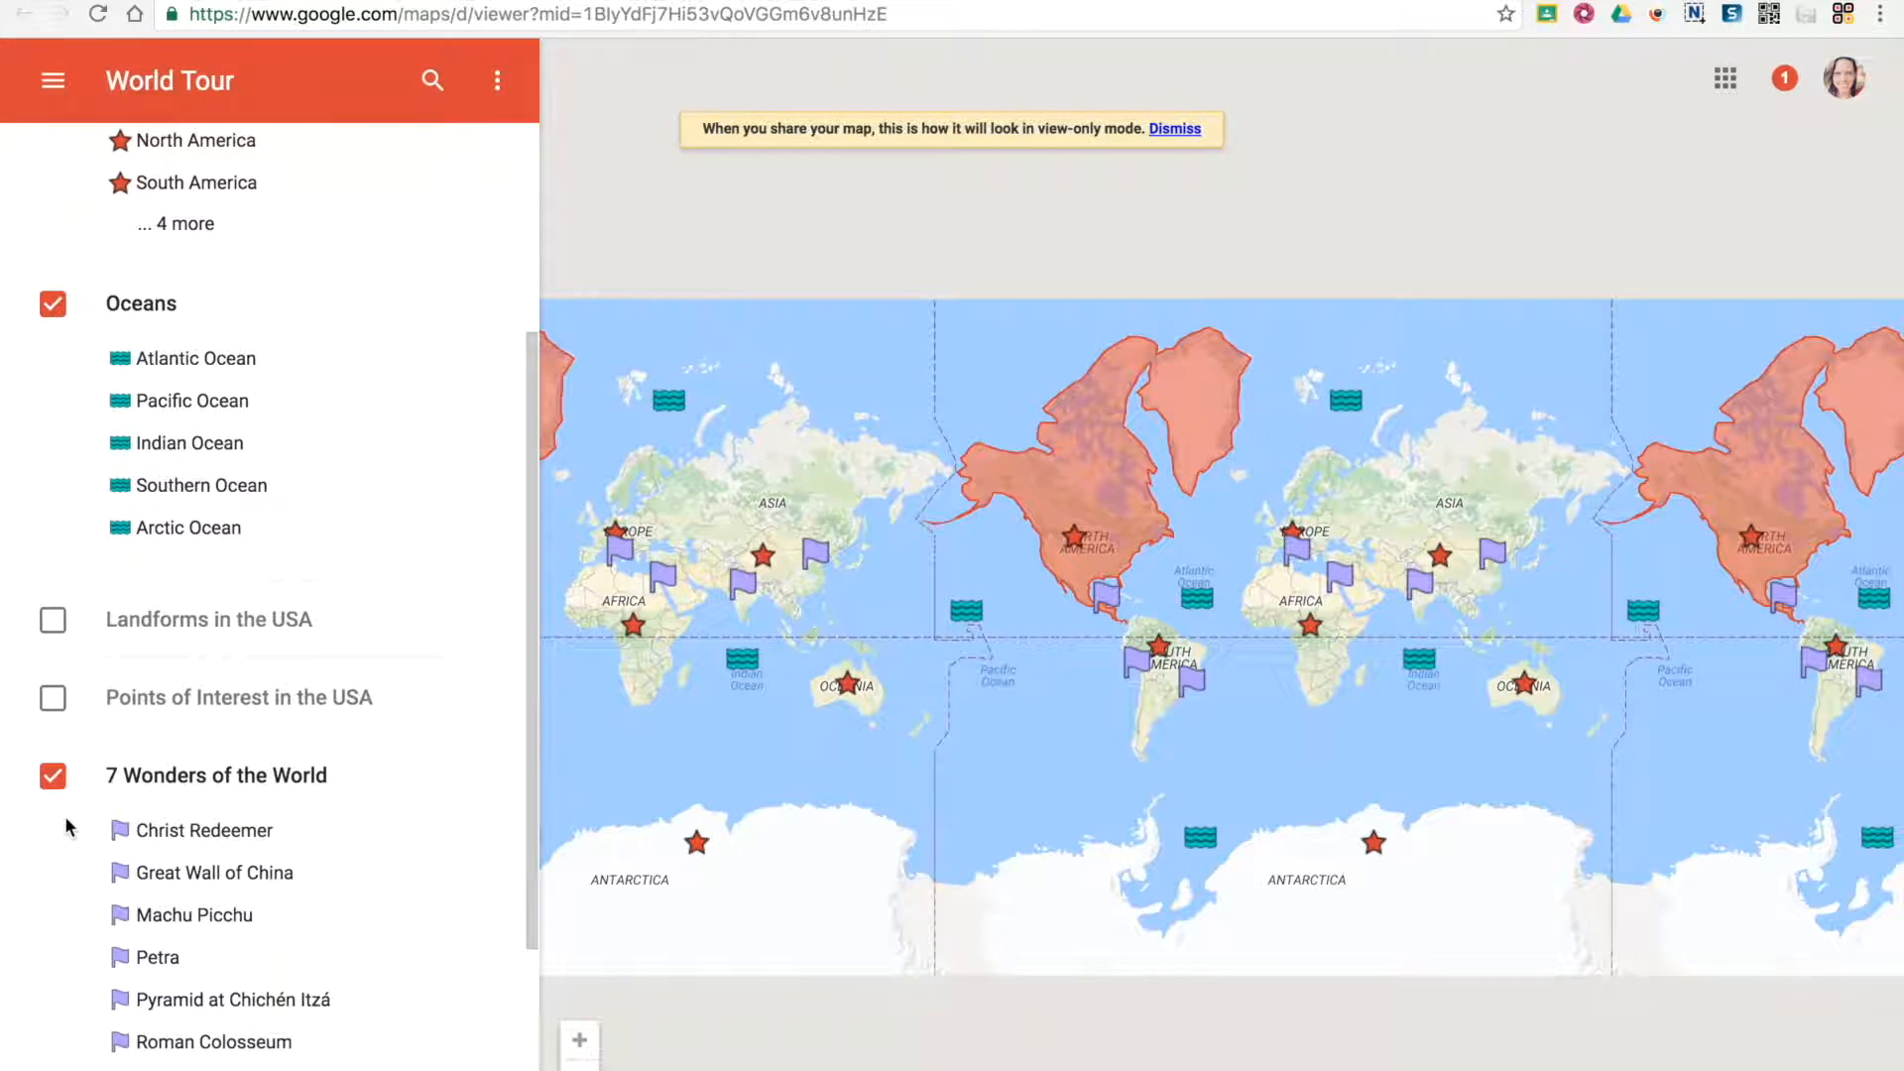
click(54, 621)
scroll(55, 753, down, 5)
click(53, 723)
scroll(76, 565, up, 10)
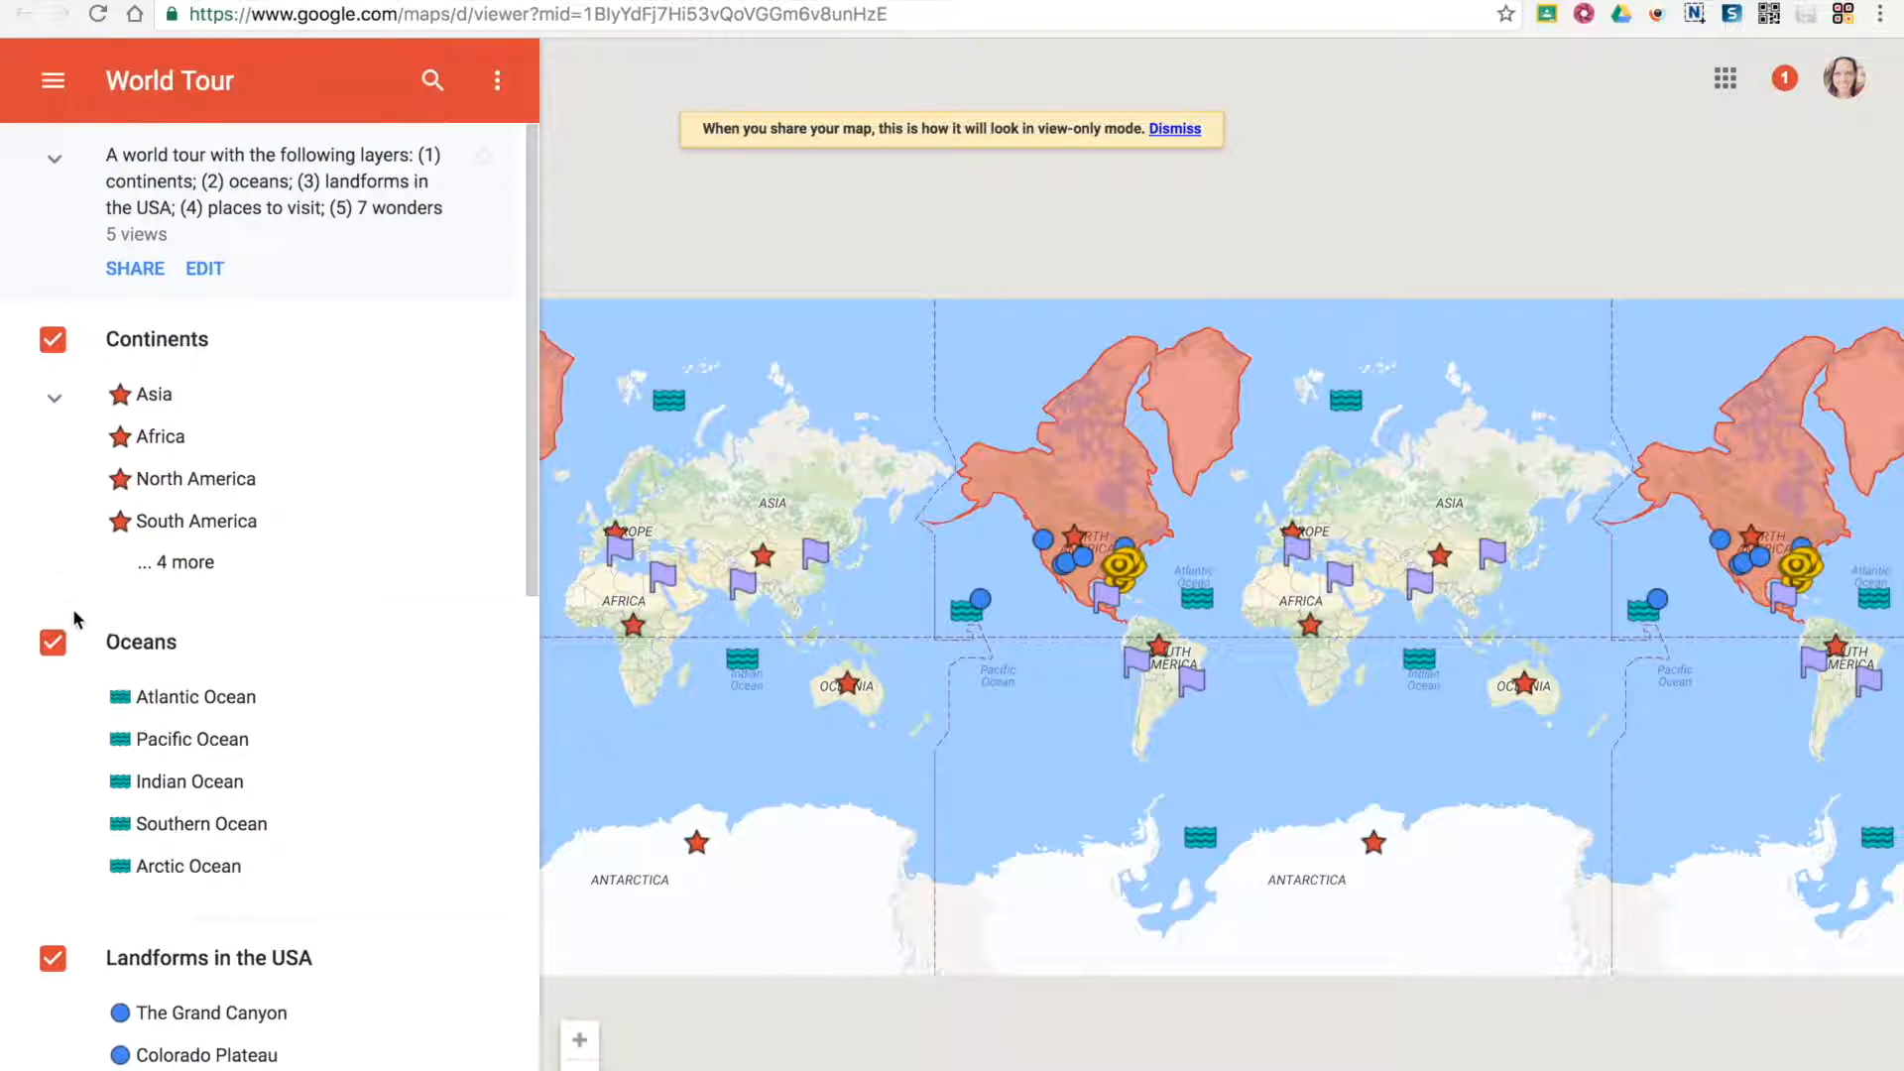
Hide all the layers in the map preview
click(53, 643)
click(54, 724)
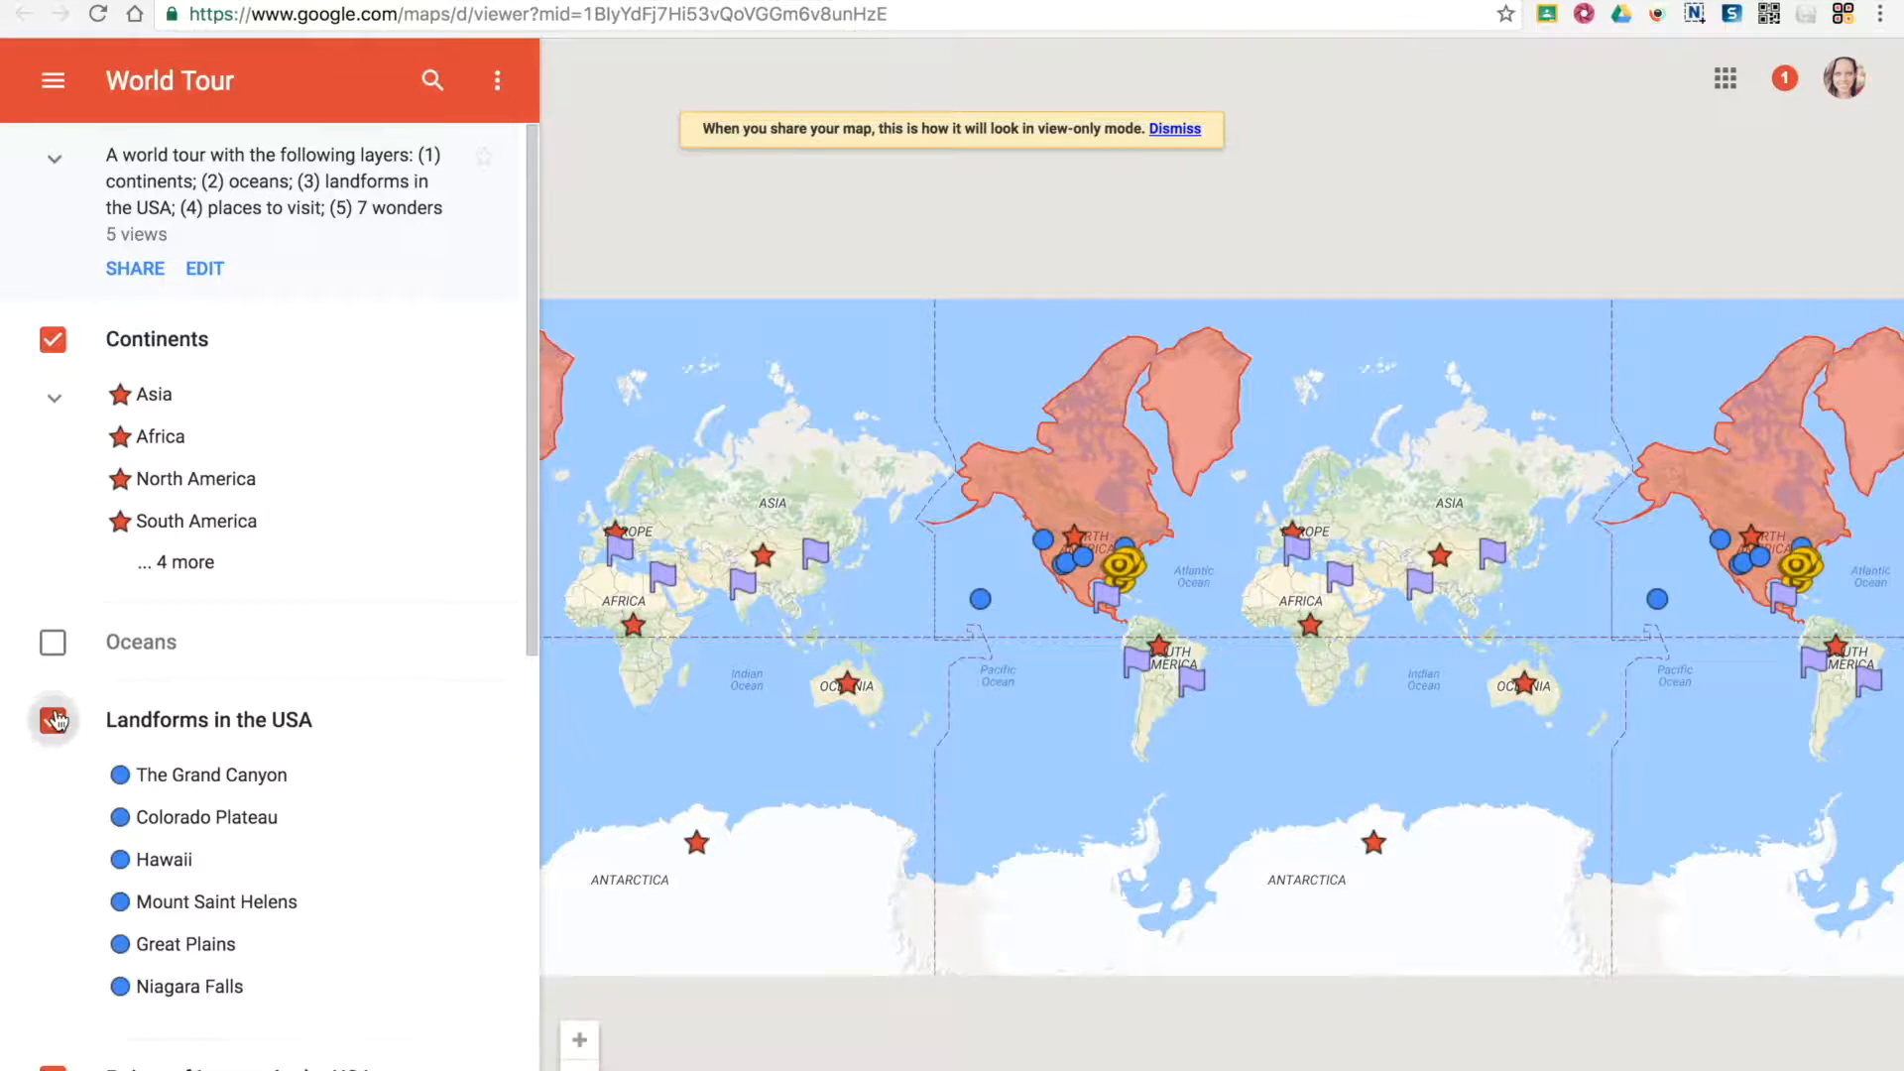
click(54, 803)
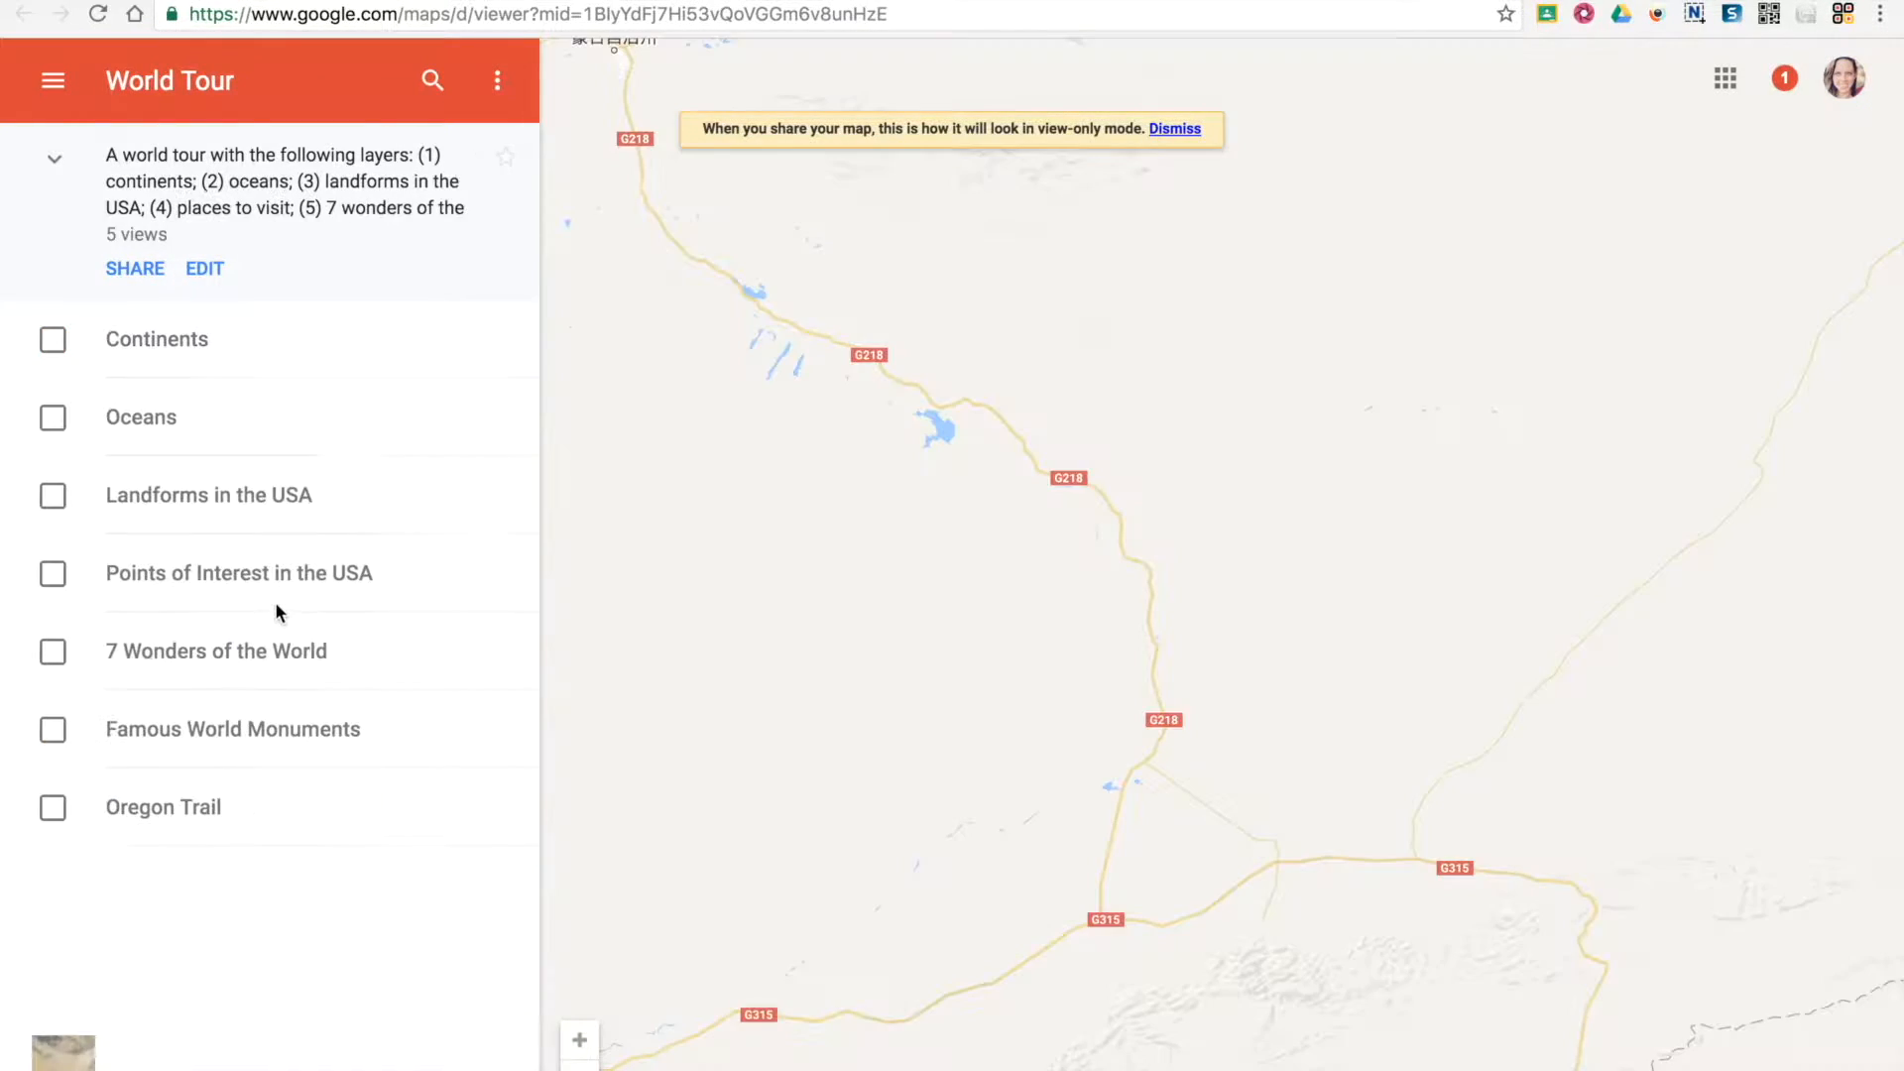
Show the Landforms in the USA layer, view The Grand Canyon's details, and return to the layer list
click(224, 506)
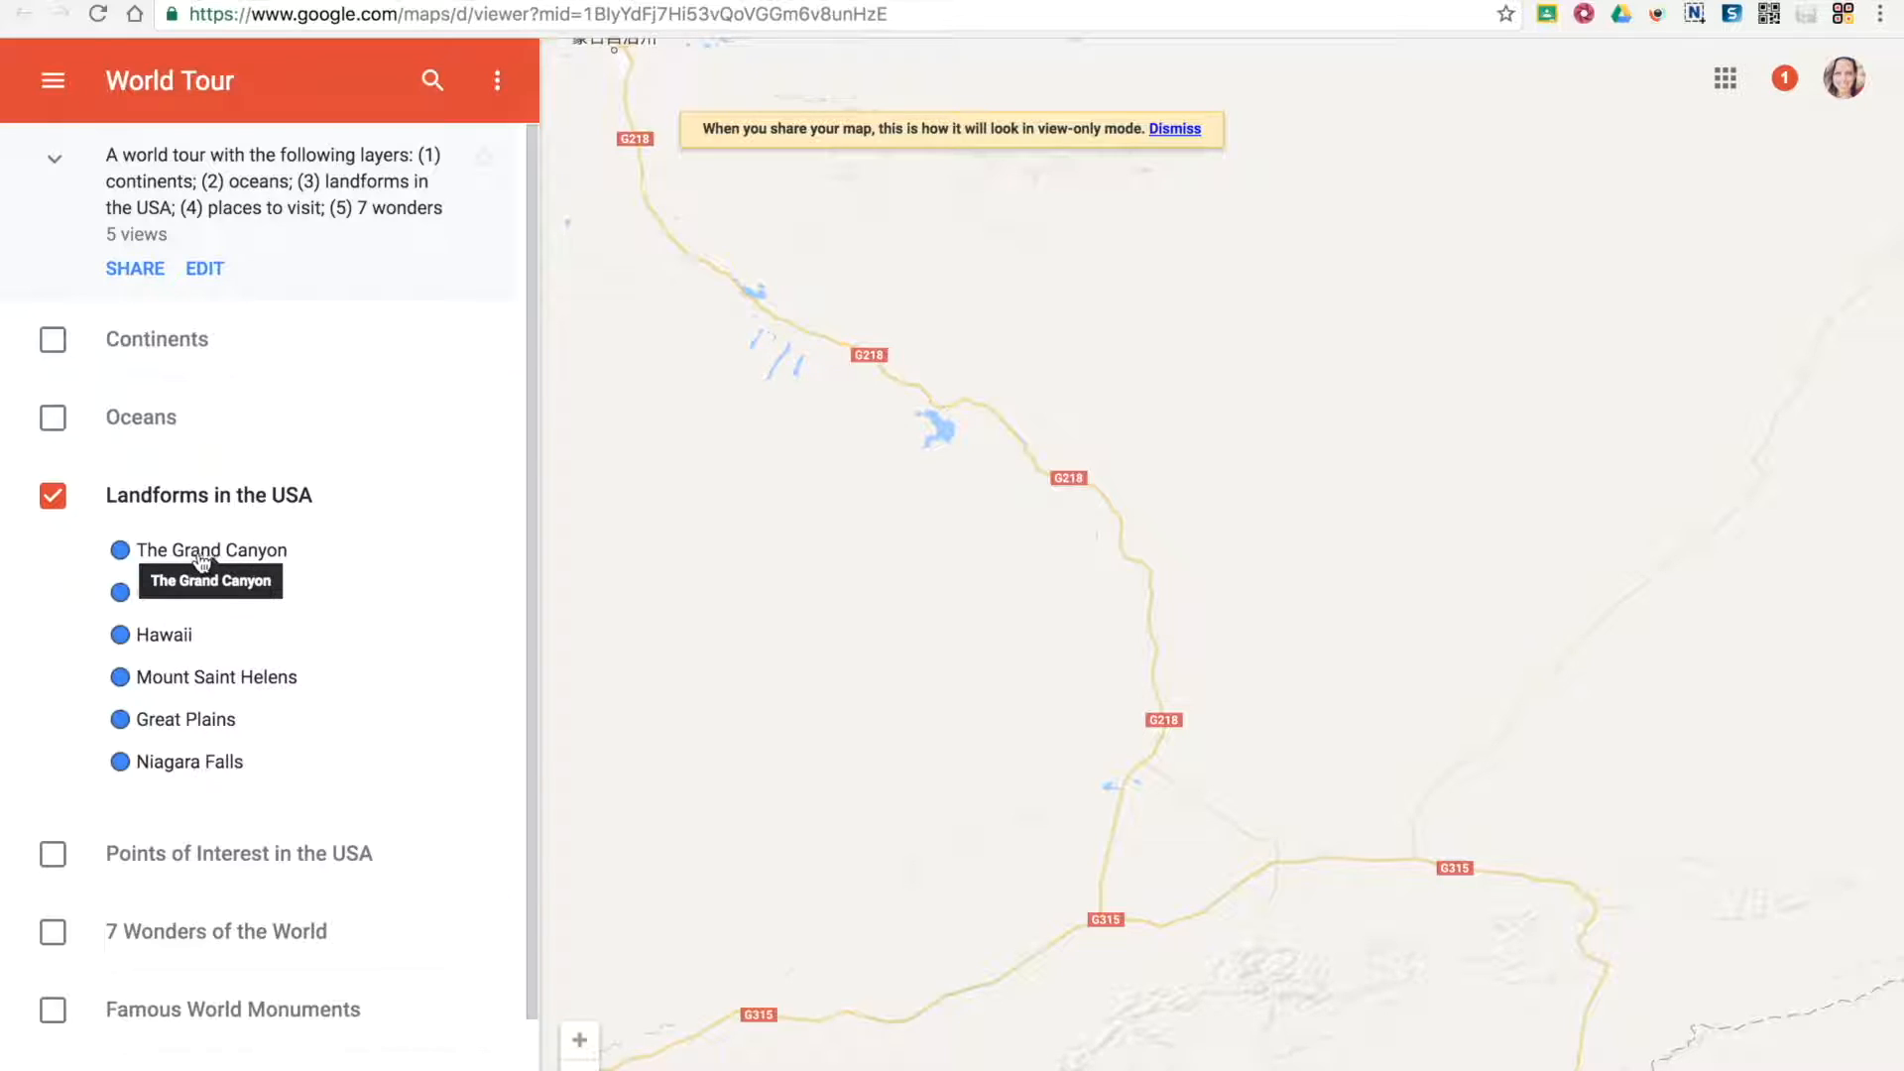
click(199, 556)
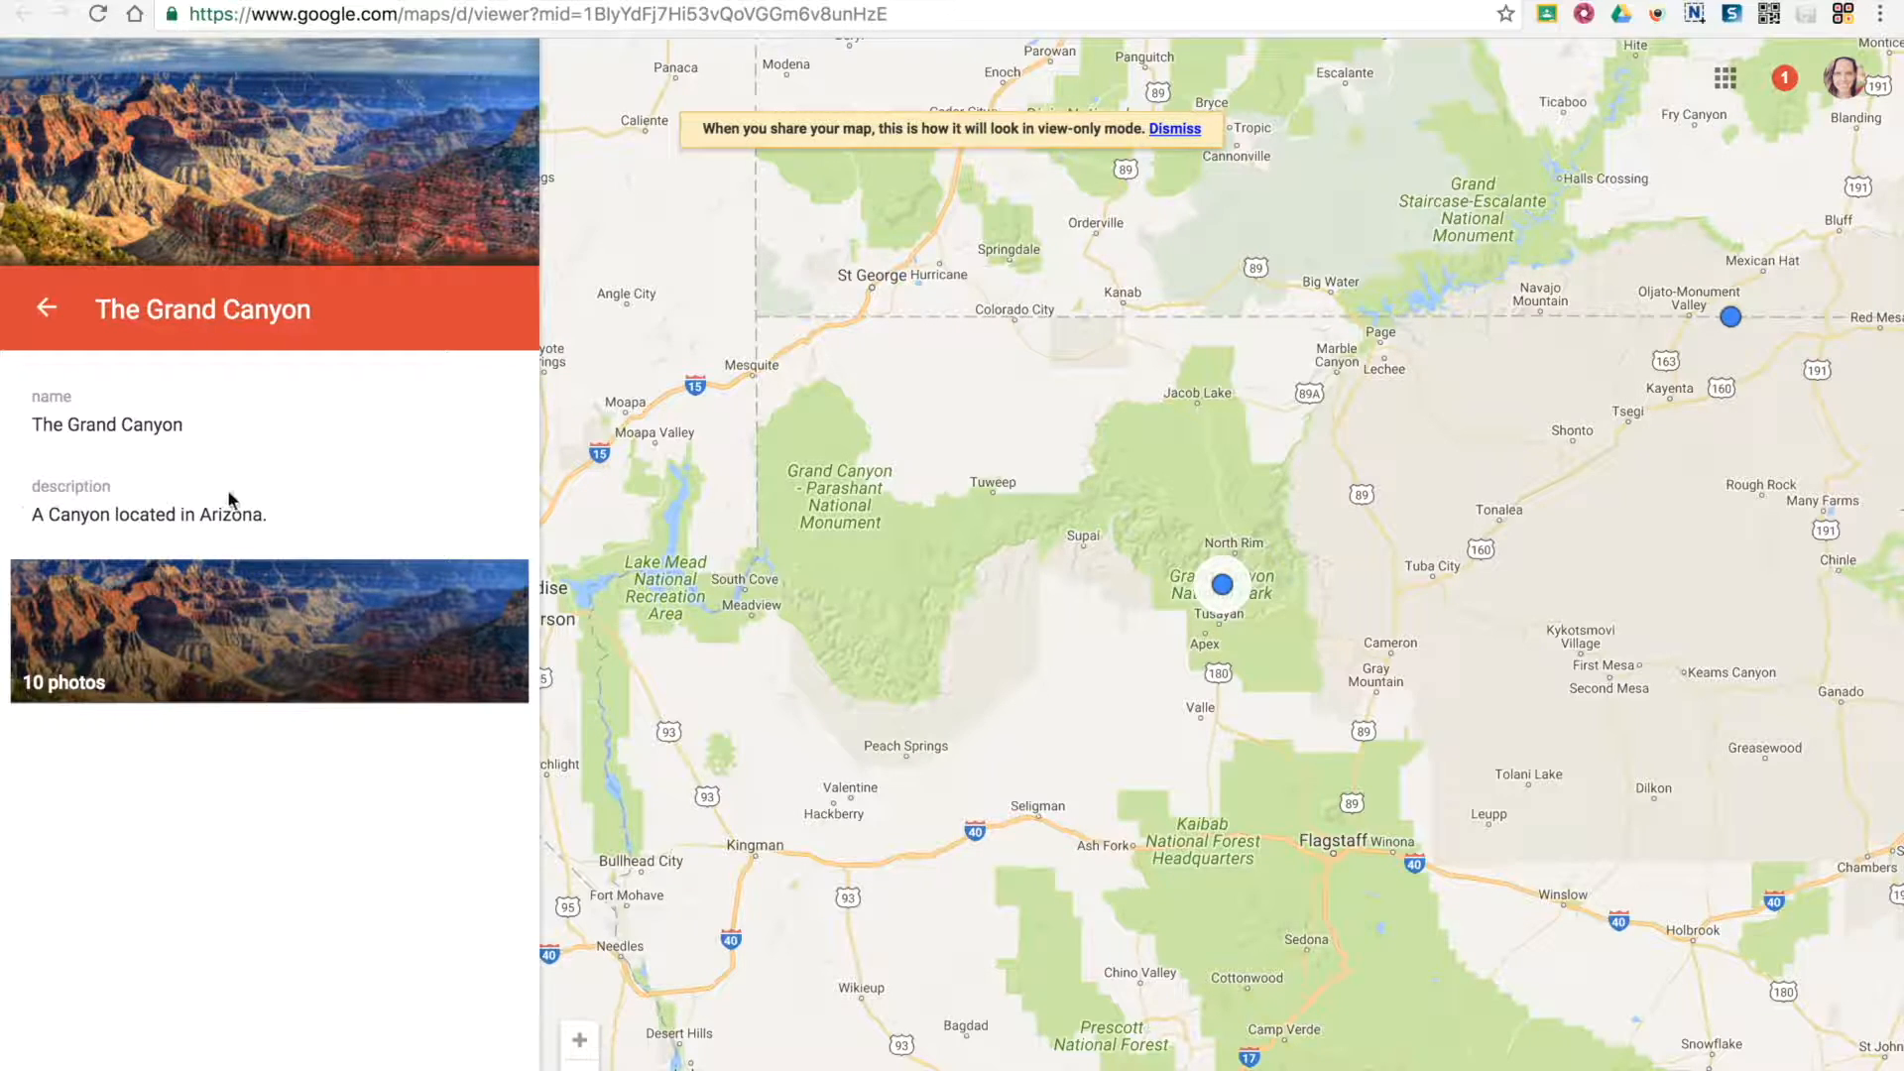
click(46, 307)
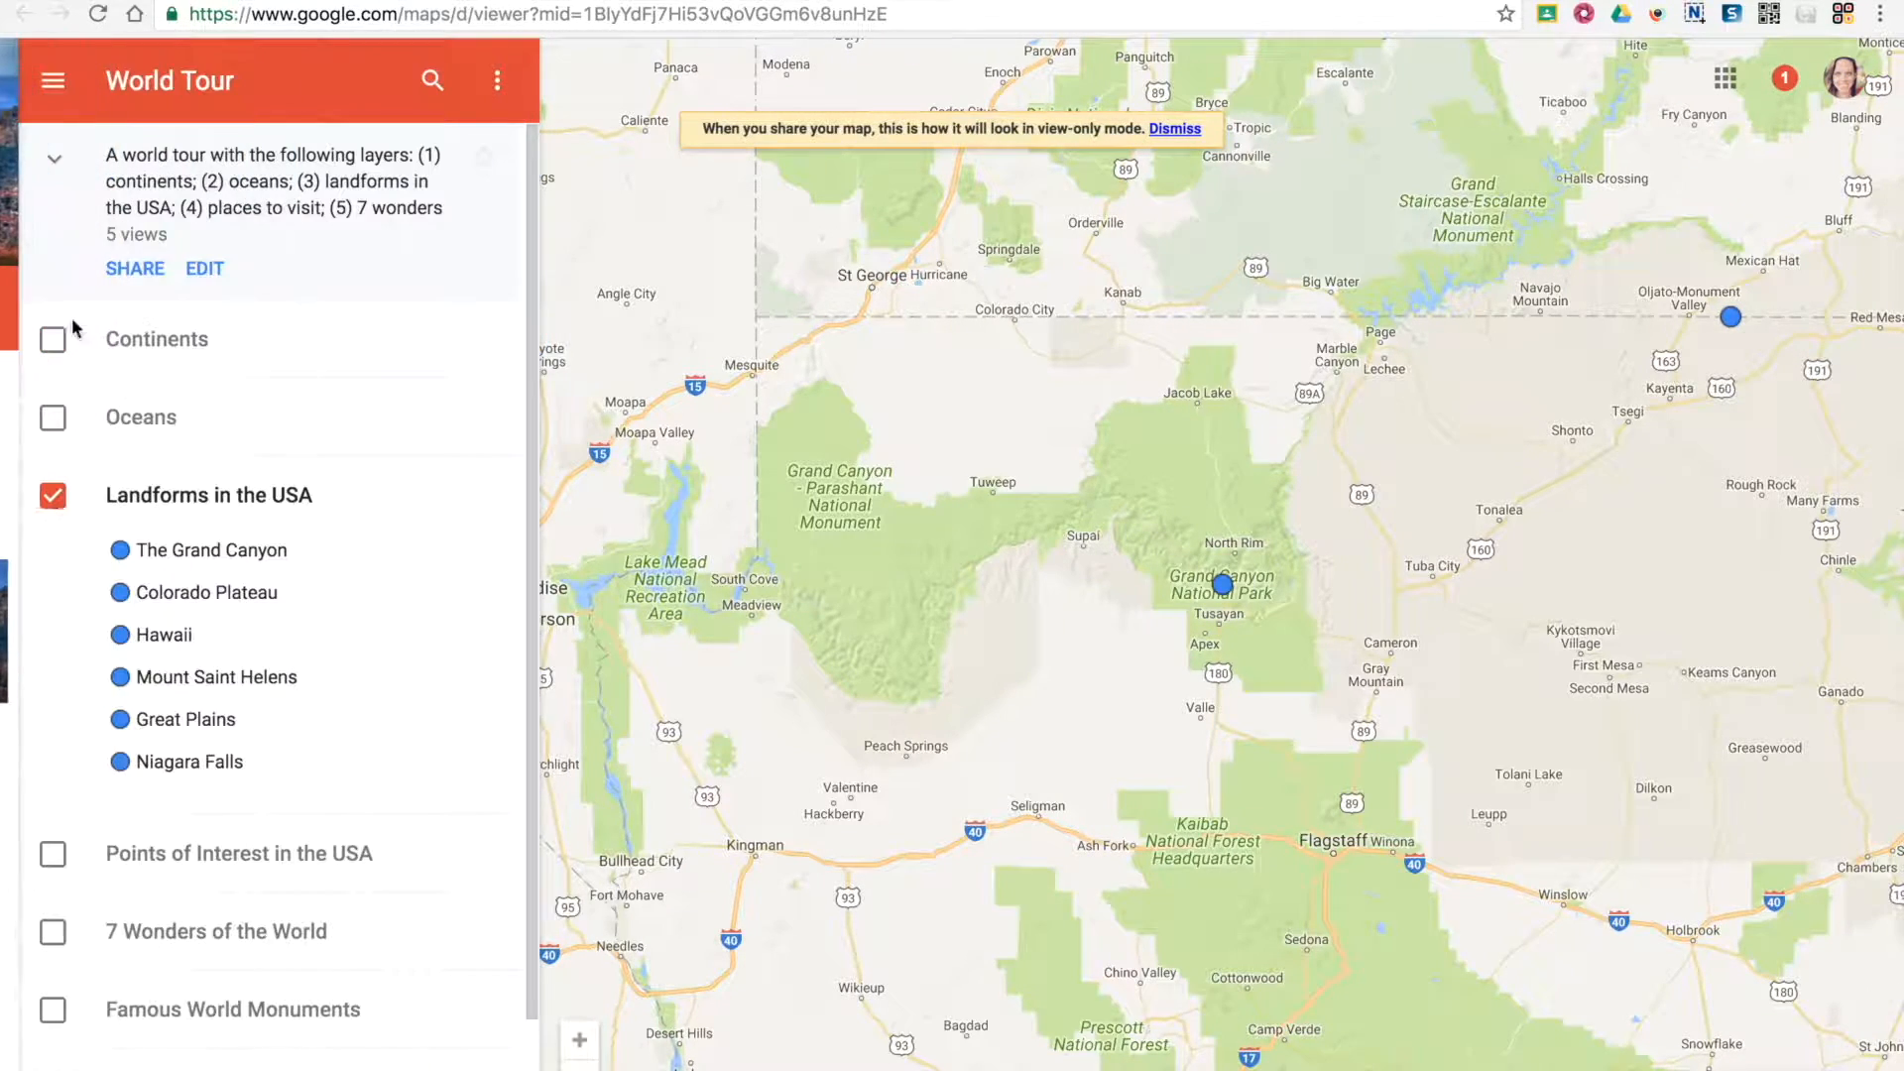
Show the 7 Wonders of the World layer and open the Roman Colosseum's details
click(236, 803)
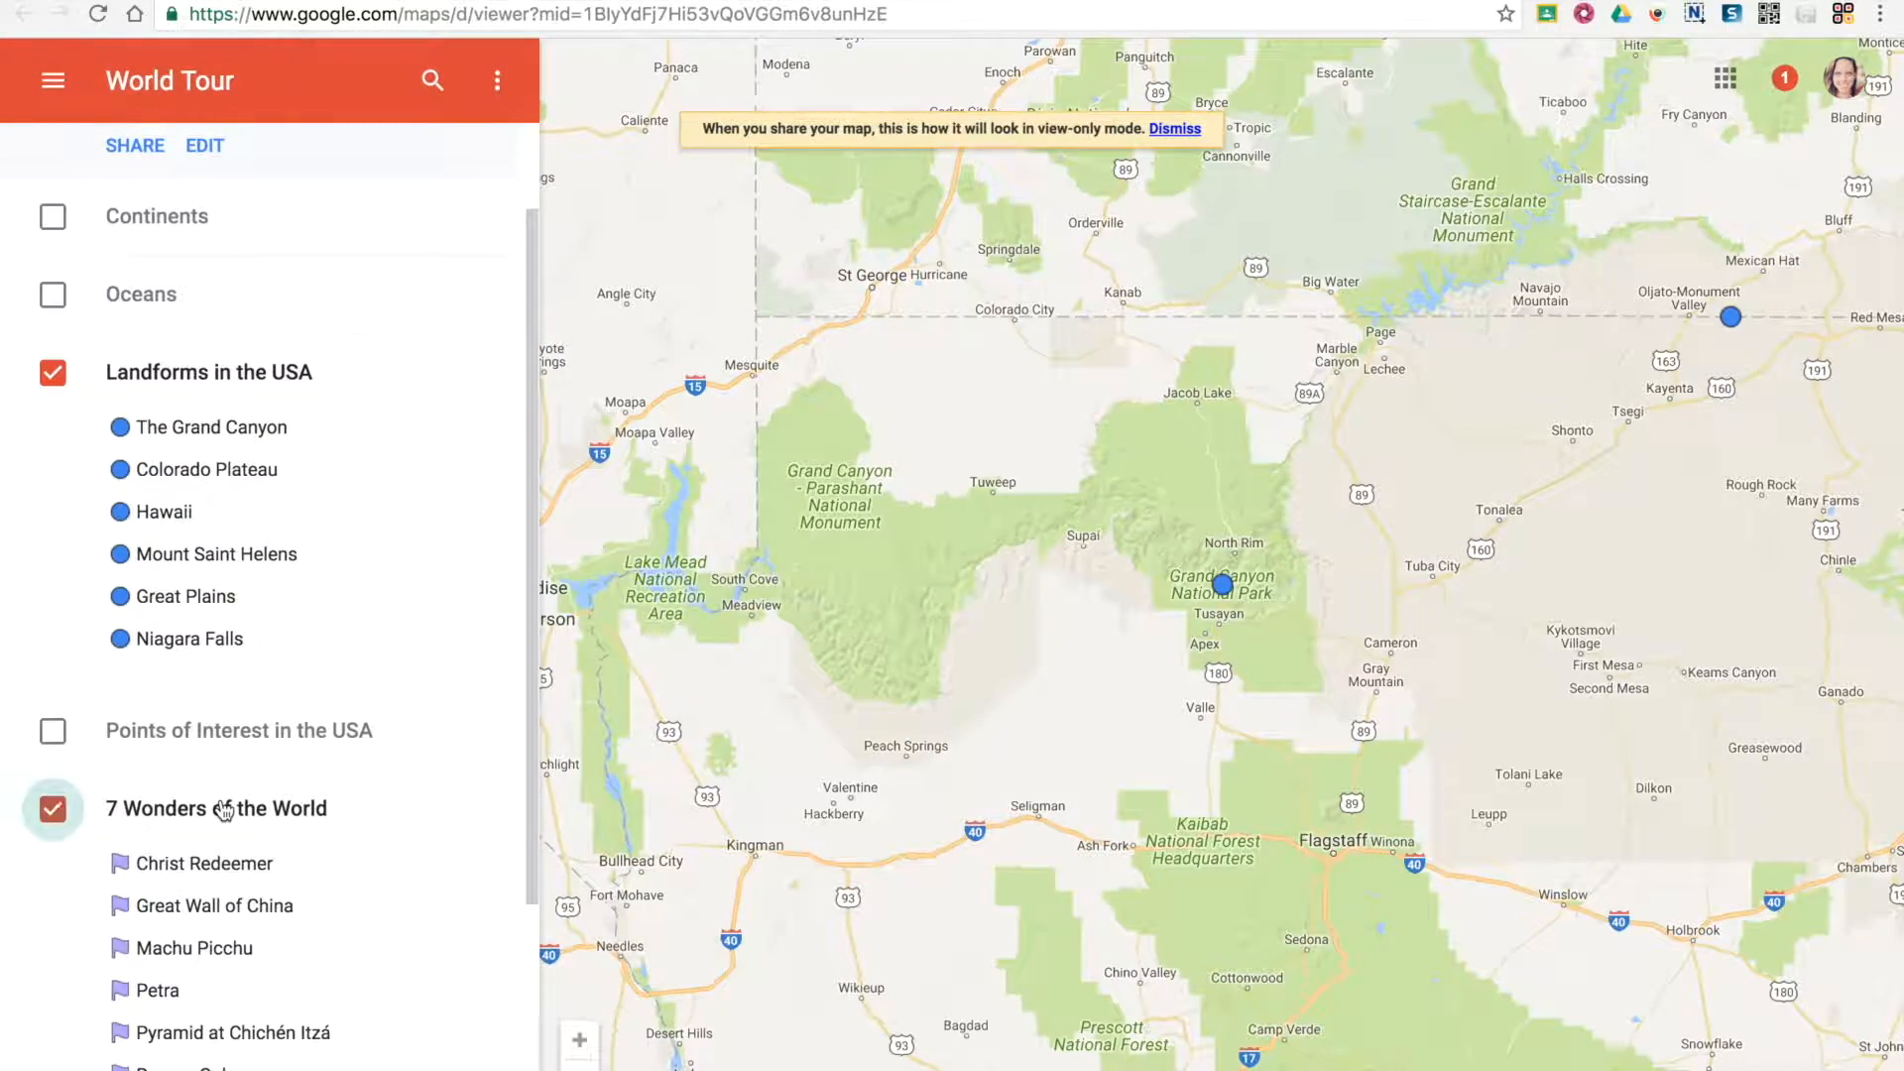
scroll(283, 853, down, 2)
scroll(285, 864, down, 1)
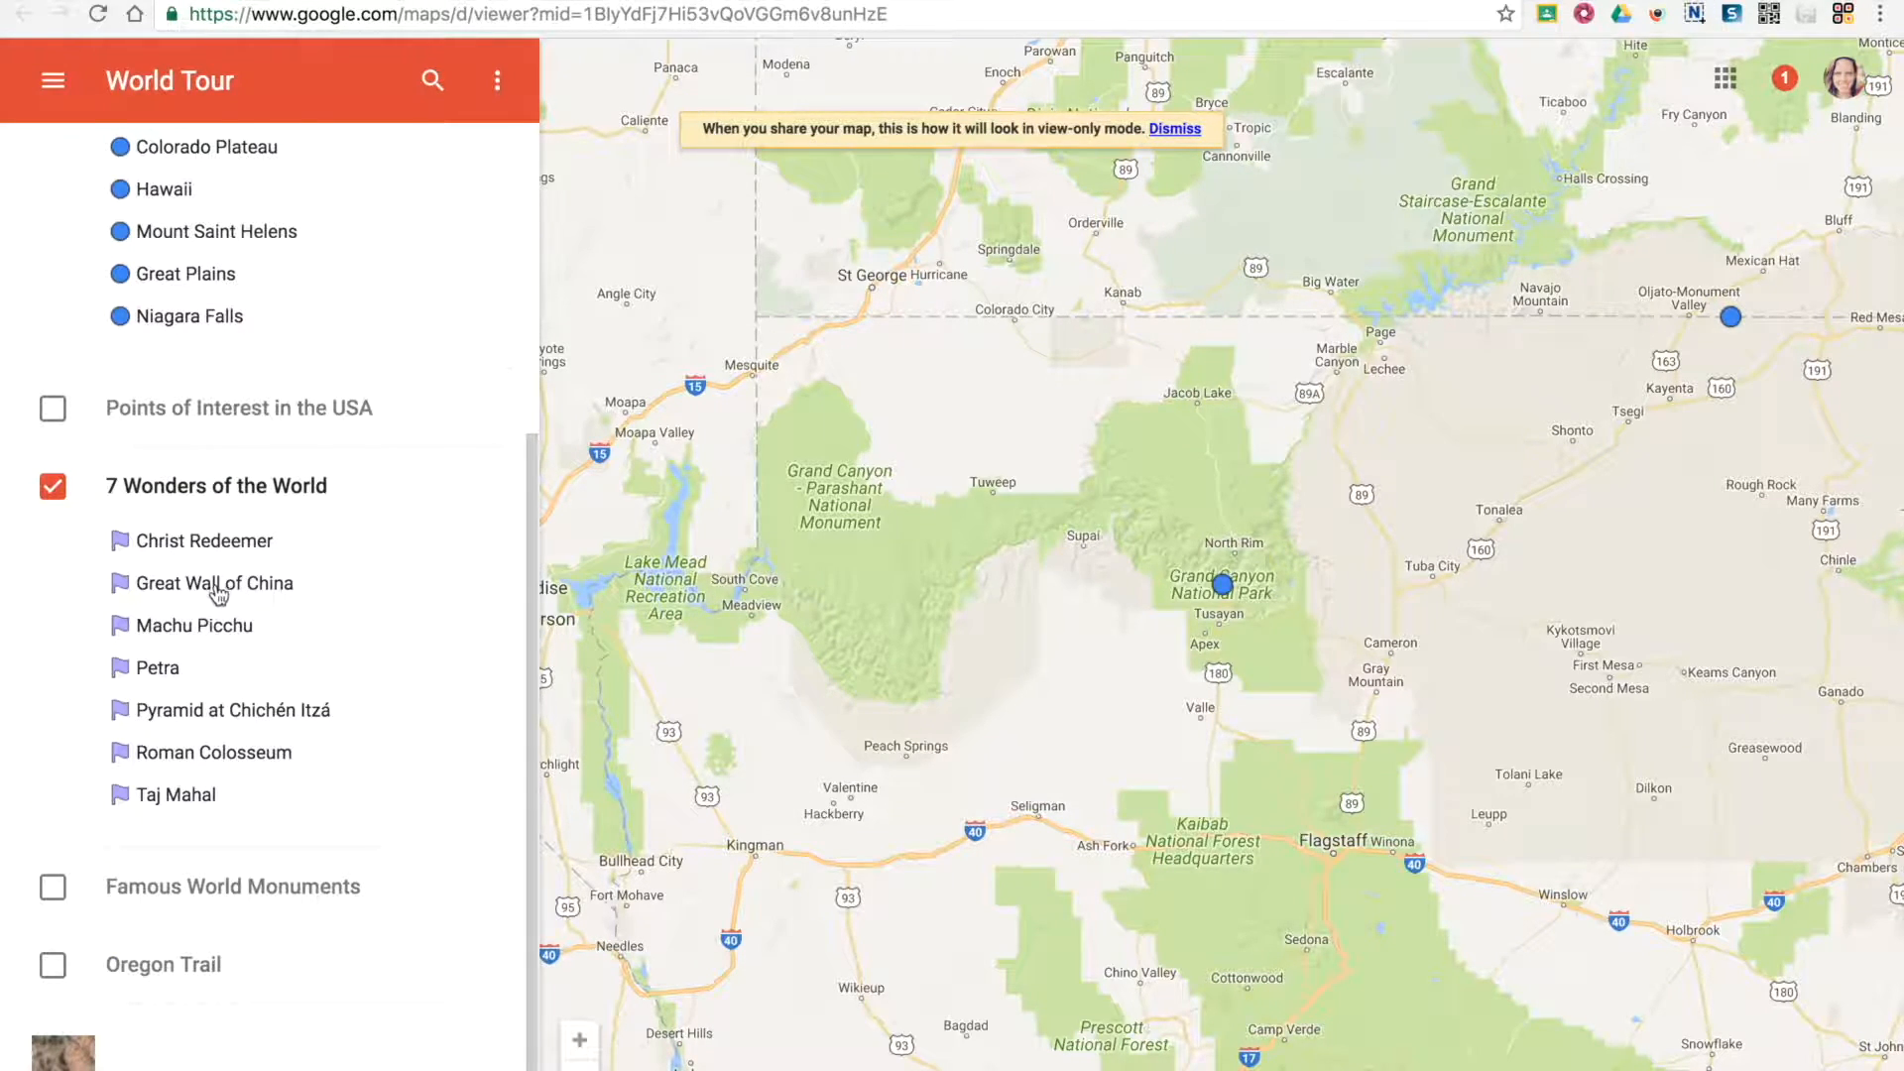
click(211, 753)
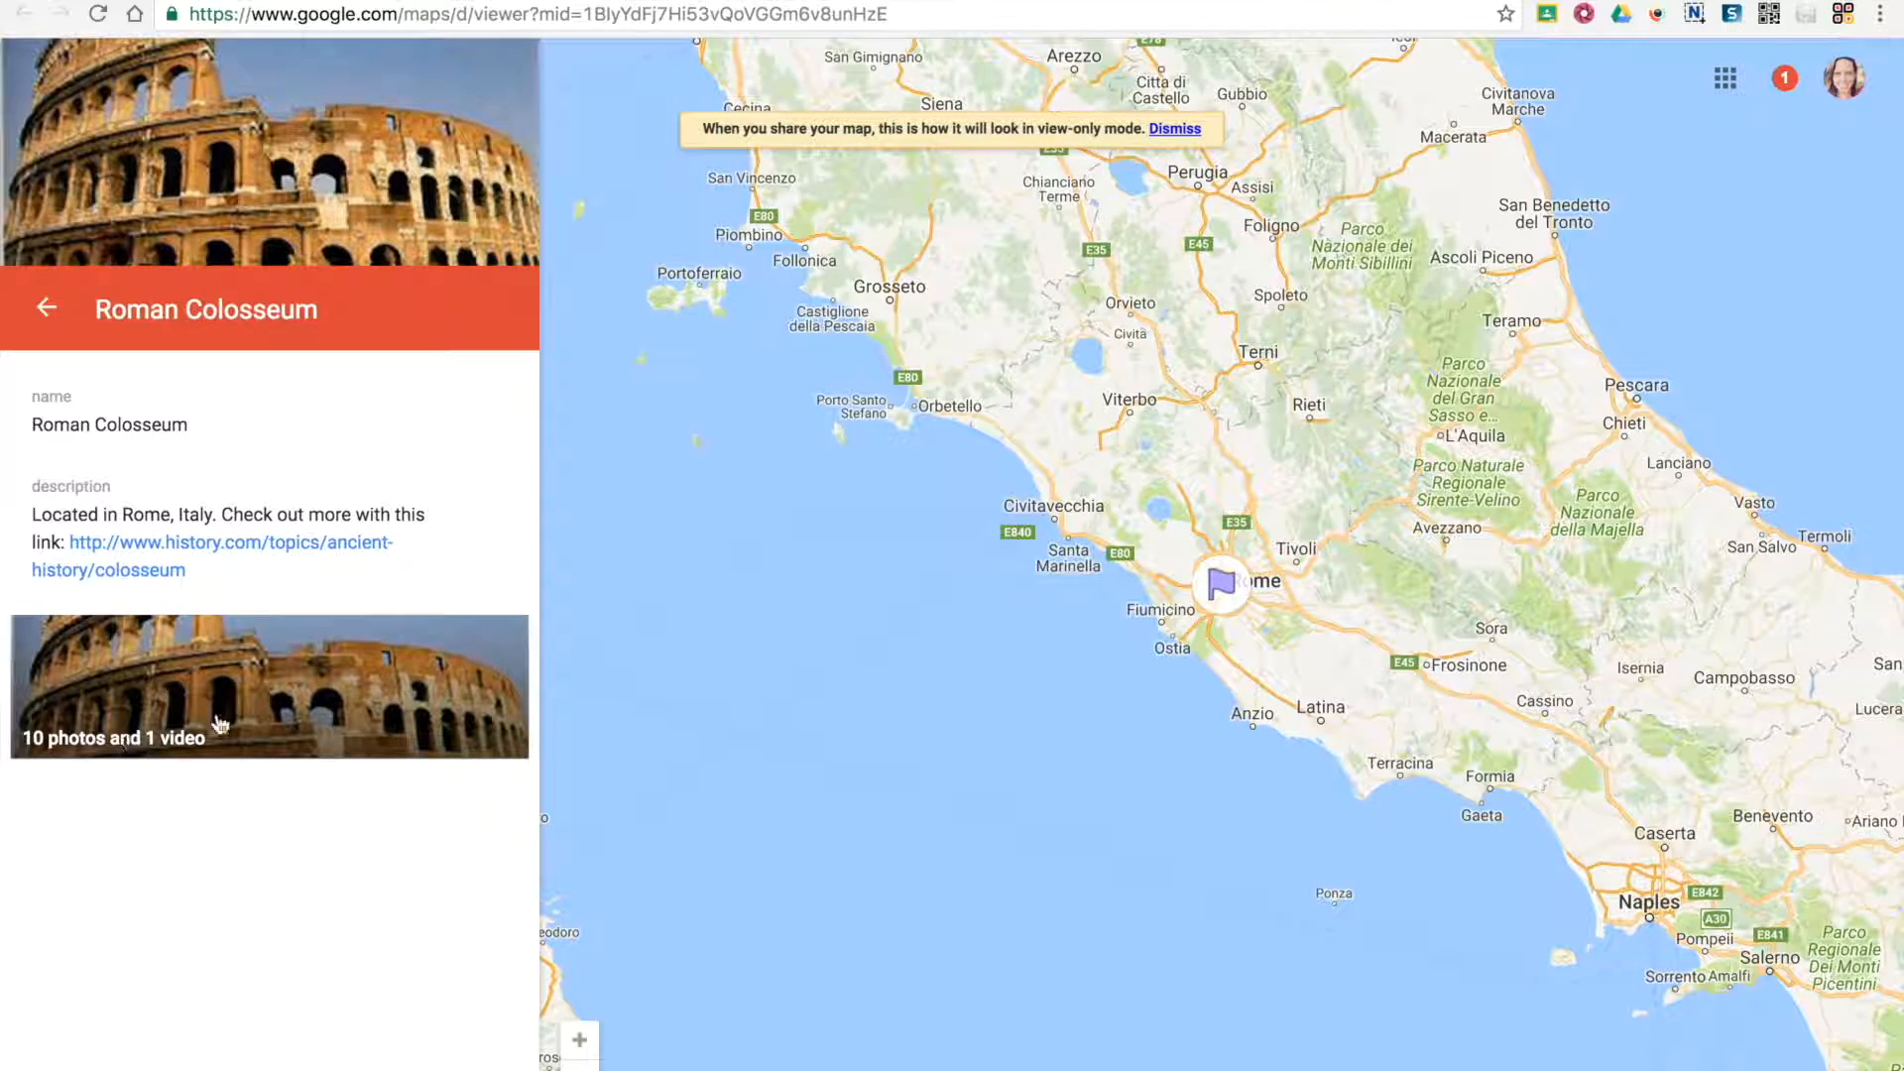
Browse all the Roman Colosseum's photos through to its video, and return to the layer list
click(273, 695)
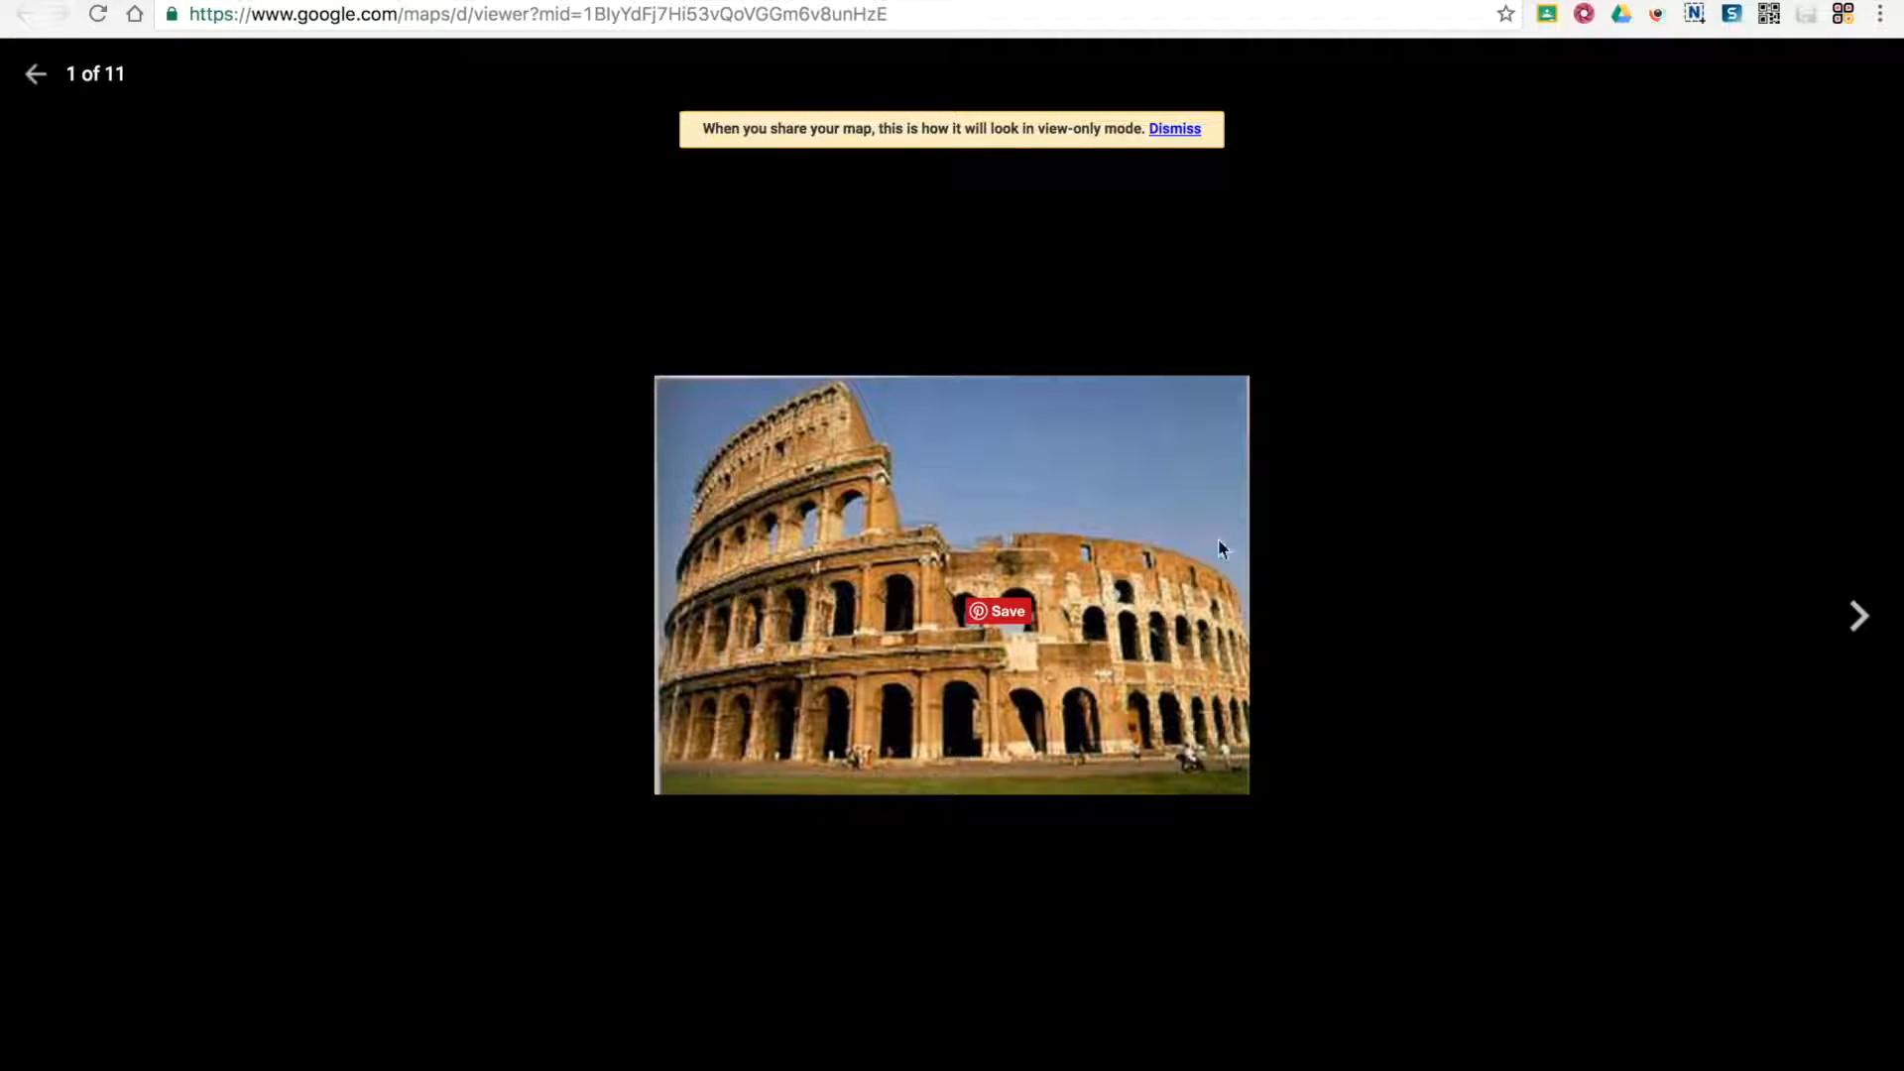
click(1858, 616)
click(1858, 615)
click(1858, 616)
click(1858, 616)
click(1858, 616)
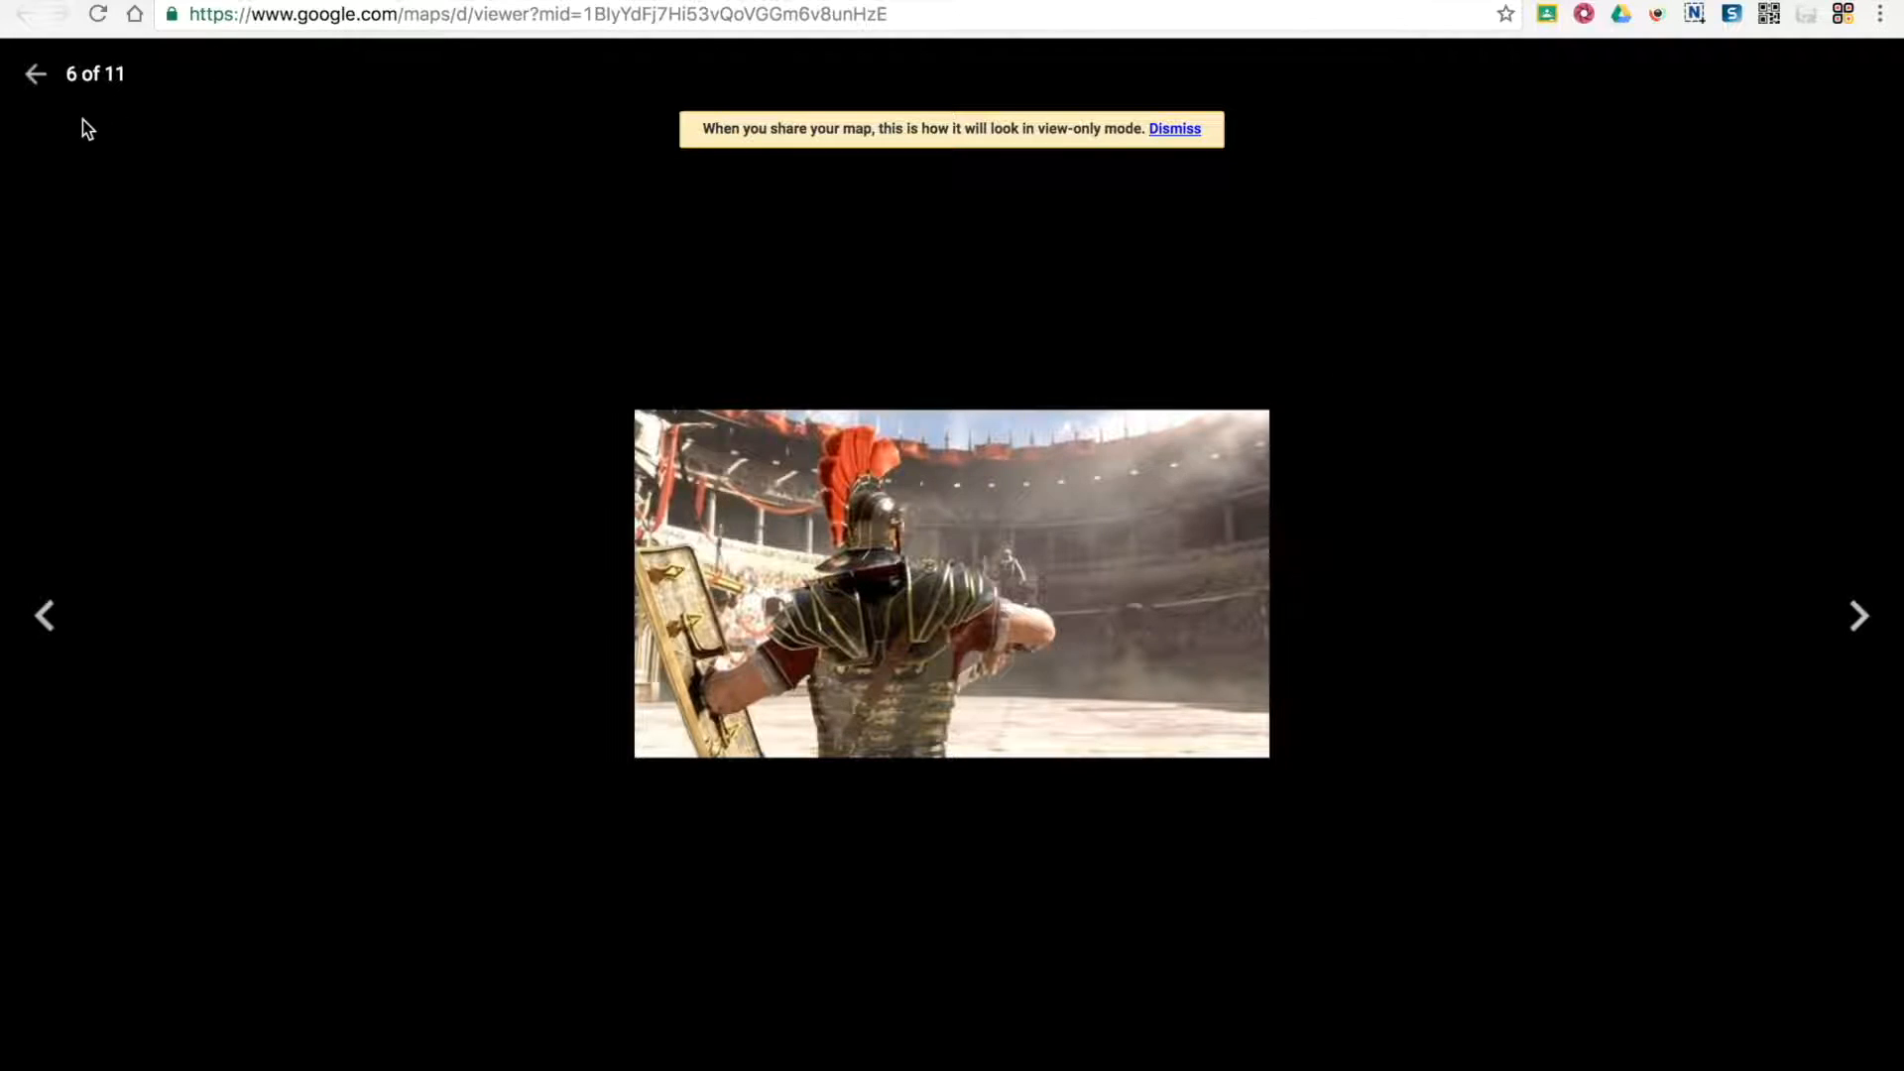
click(1852, 632)
click(1855, 632)
click(1857, 632)
click(1859, 631)
click(1860, 627)
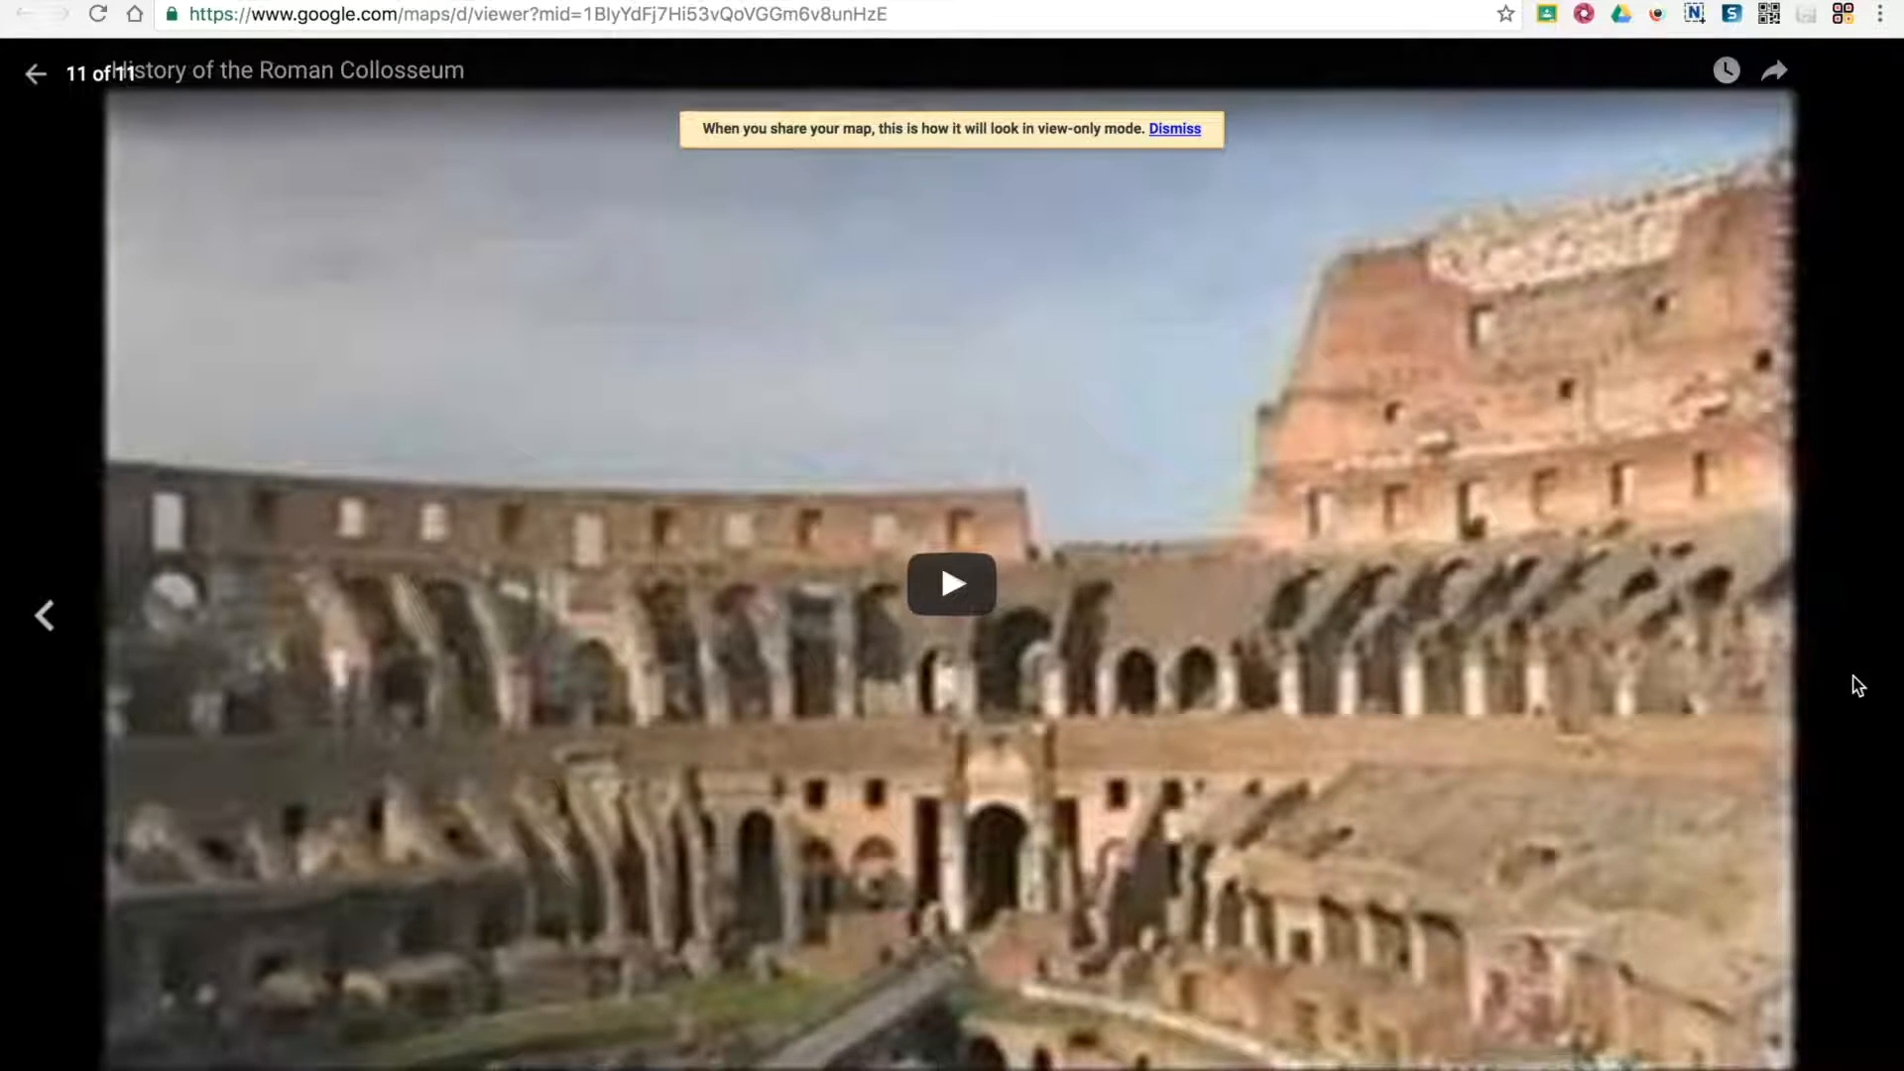
click(35, 75)
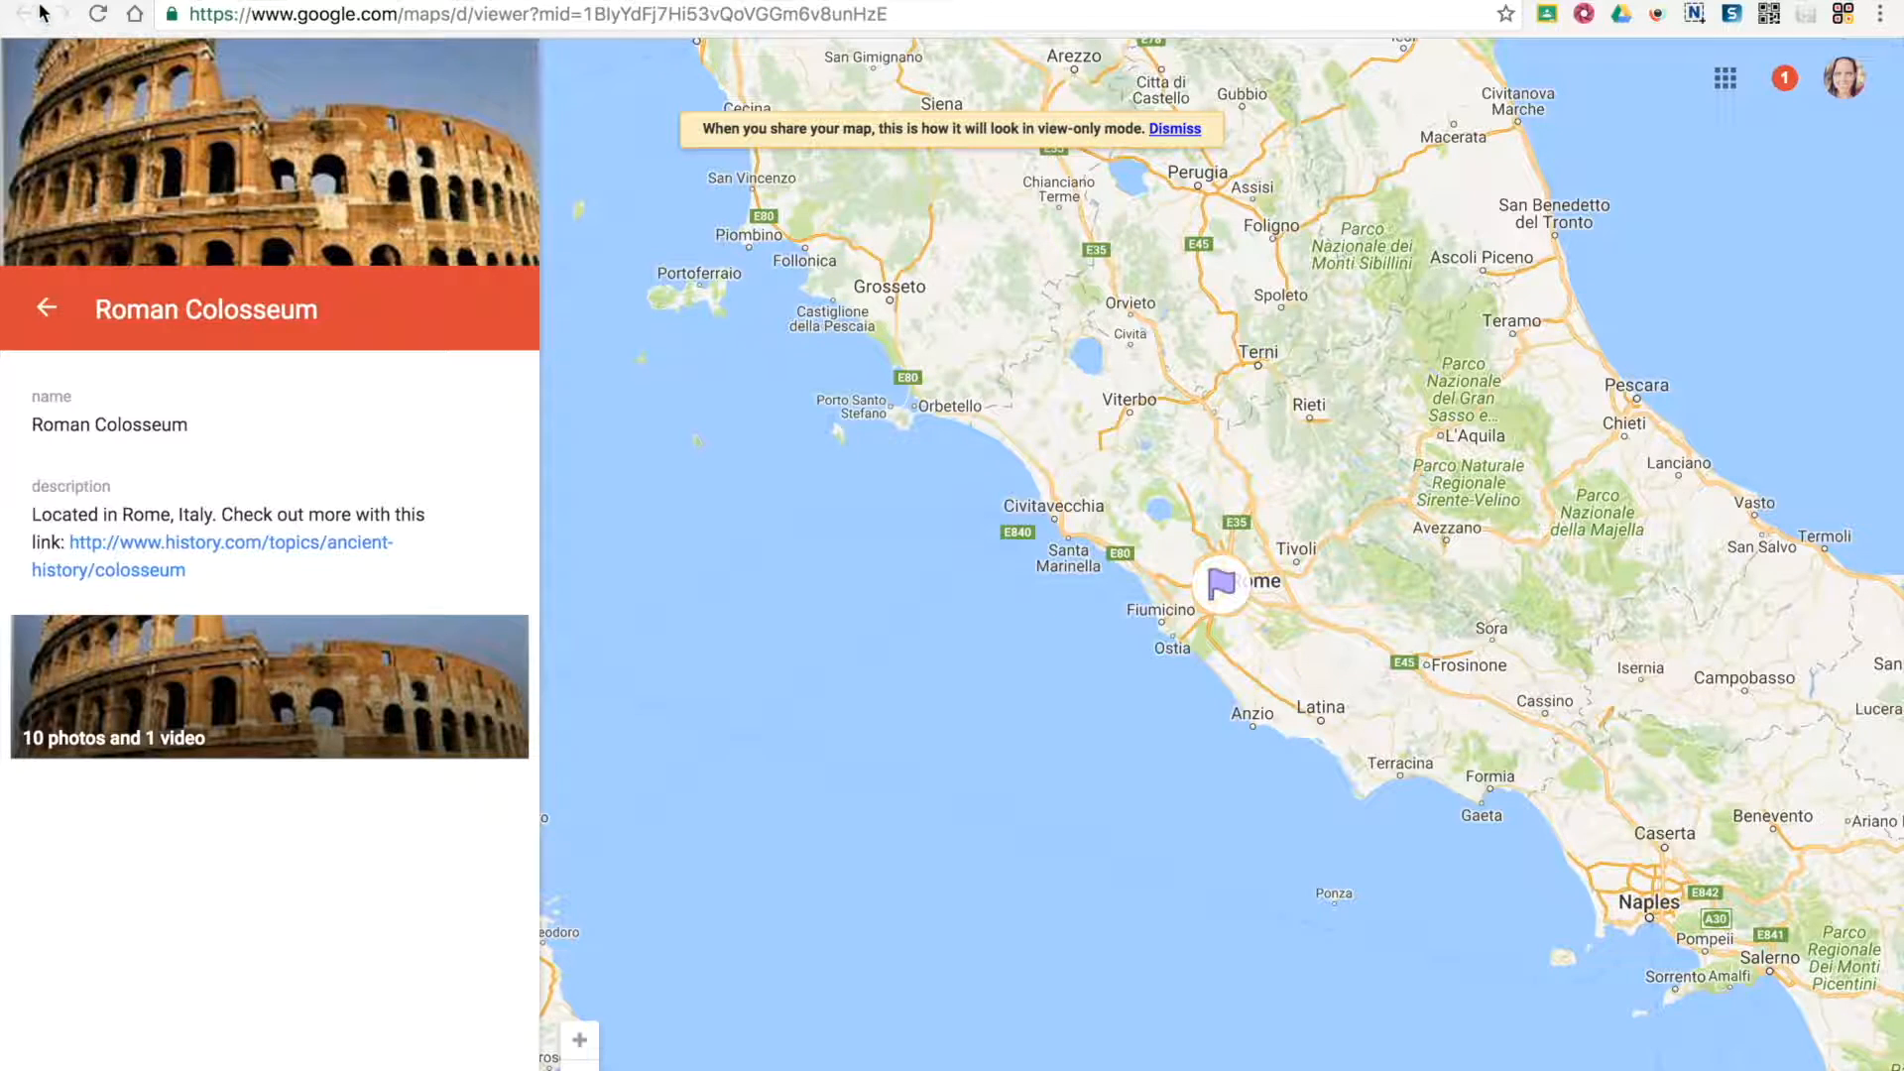
click(45, 314)
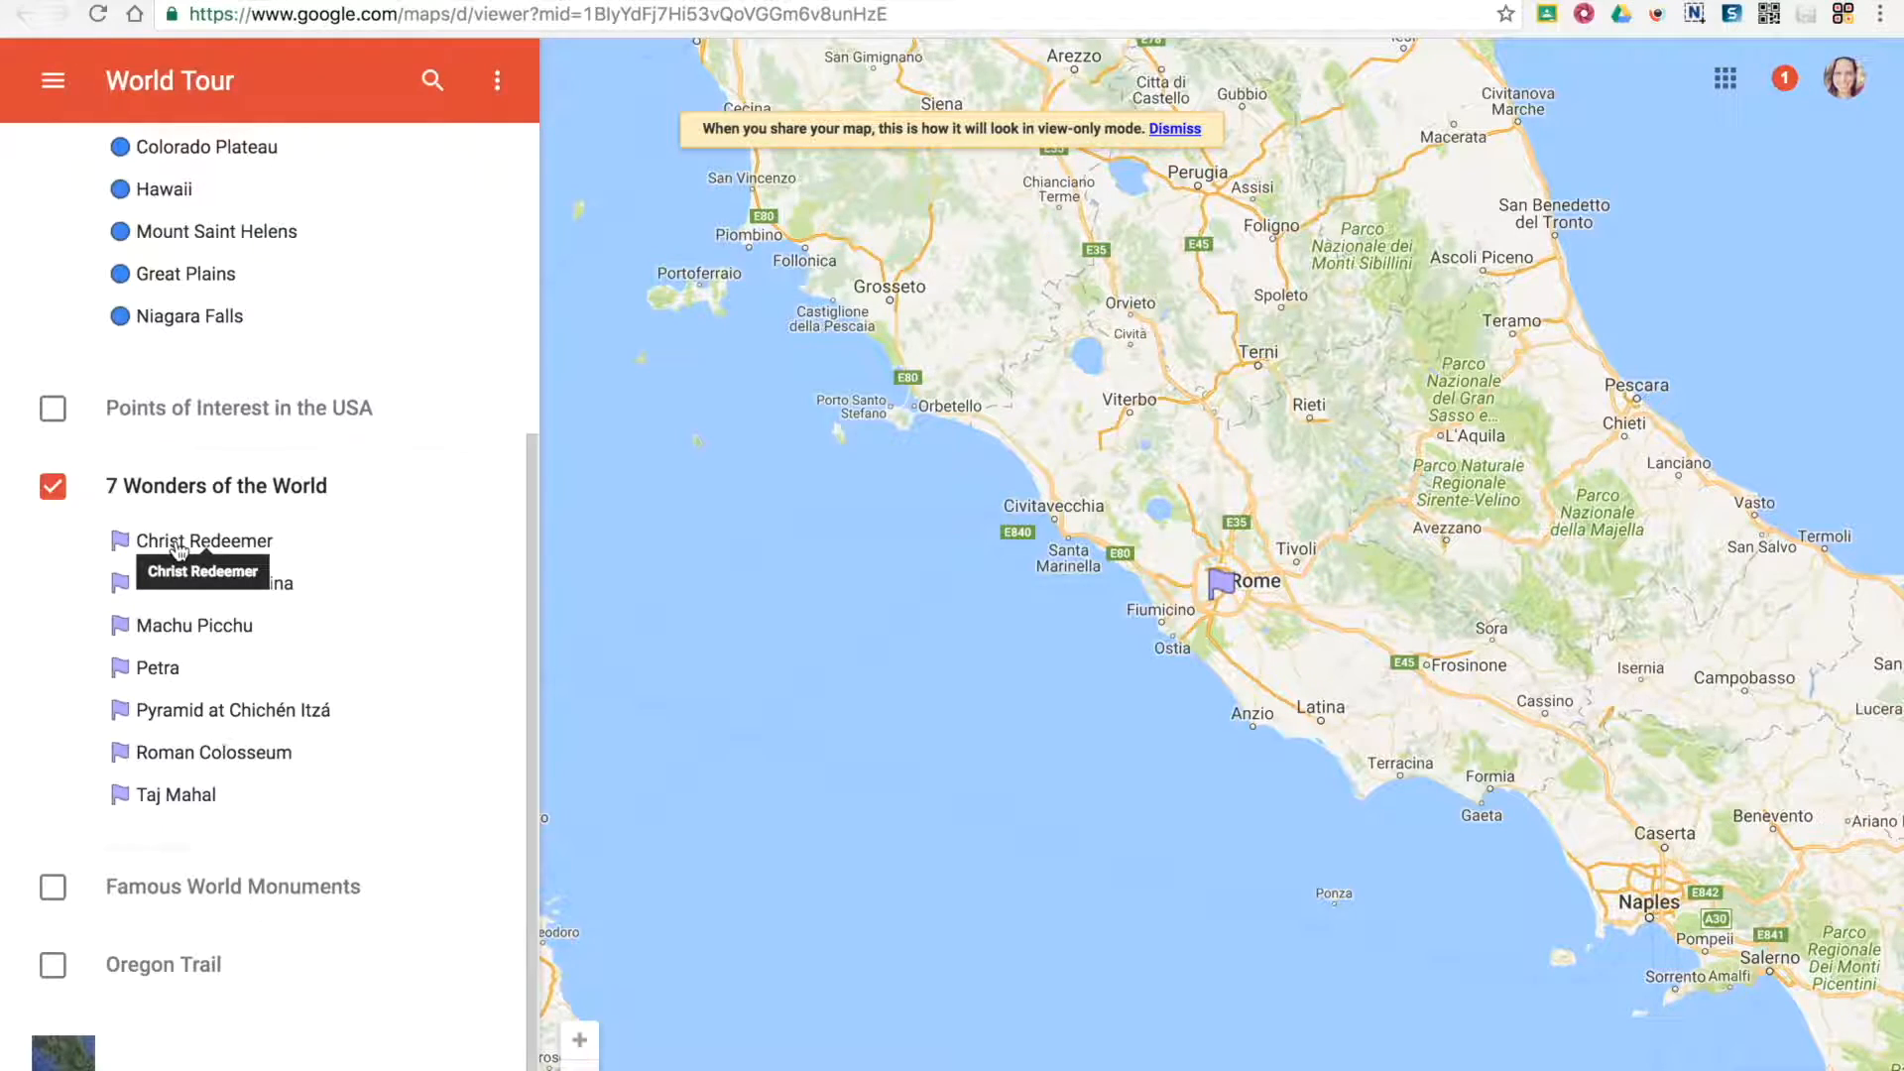
Zoom the preview out to the whole world, view the Roman Colosseum's details from its map marker, and return to the layer list
scroll(179, 550, up, 5)
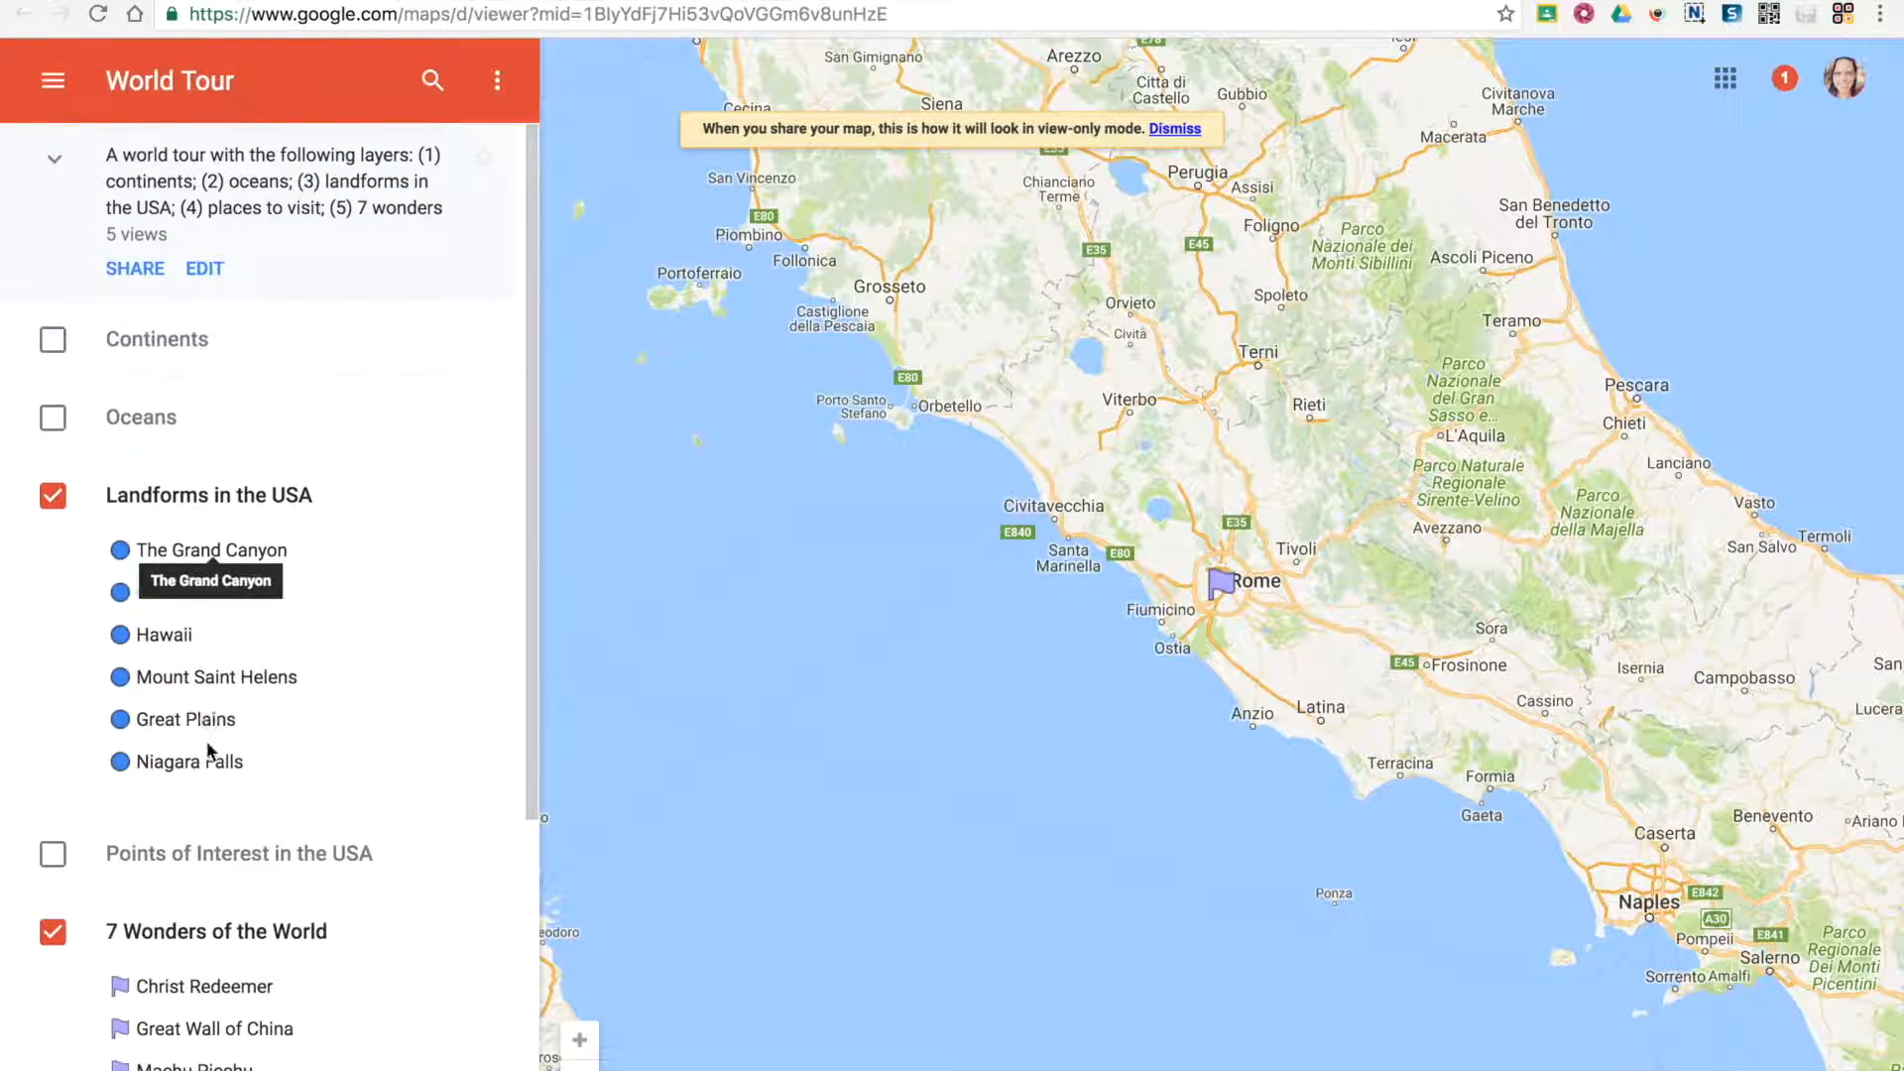
scroll(204, 800, down, 5)
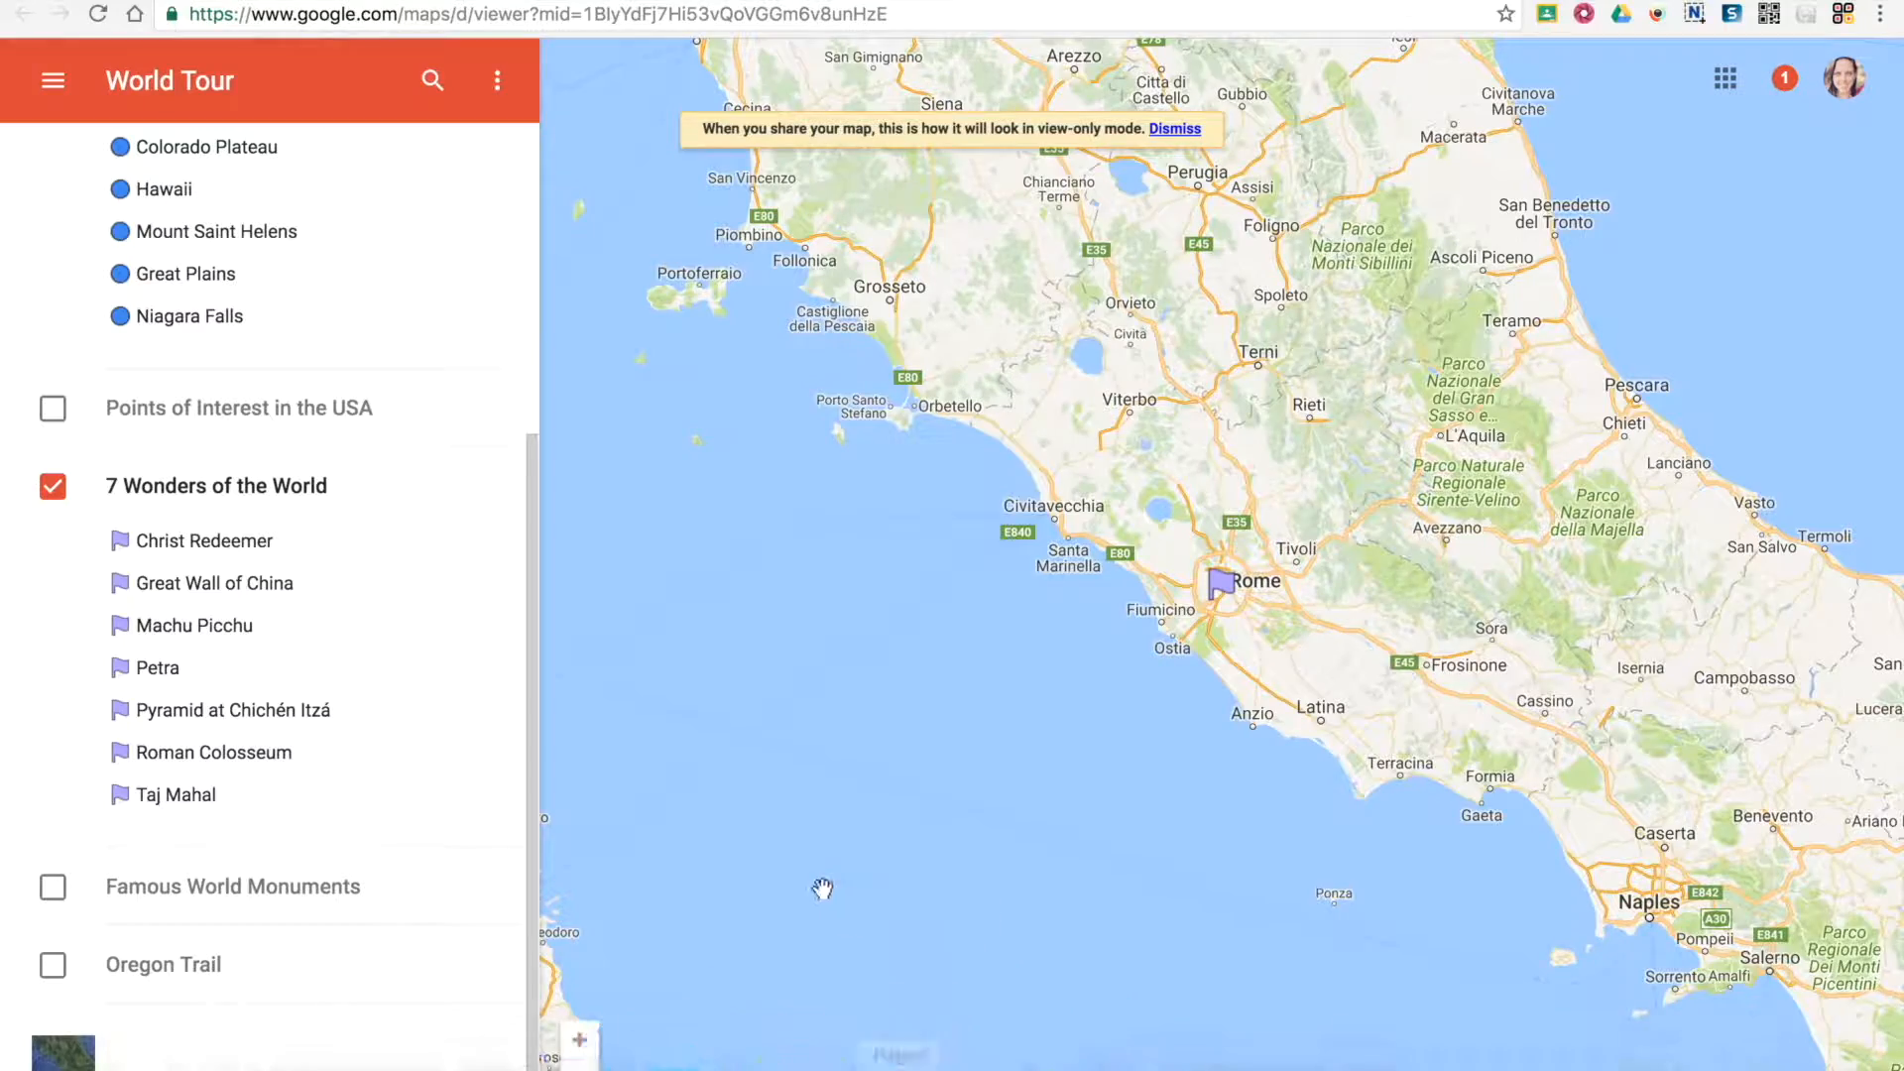
click(580, 1062)
click(580, 1067)
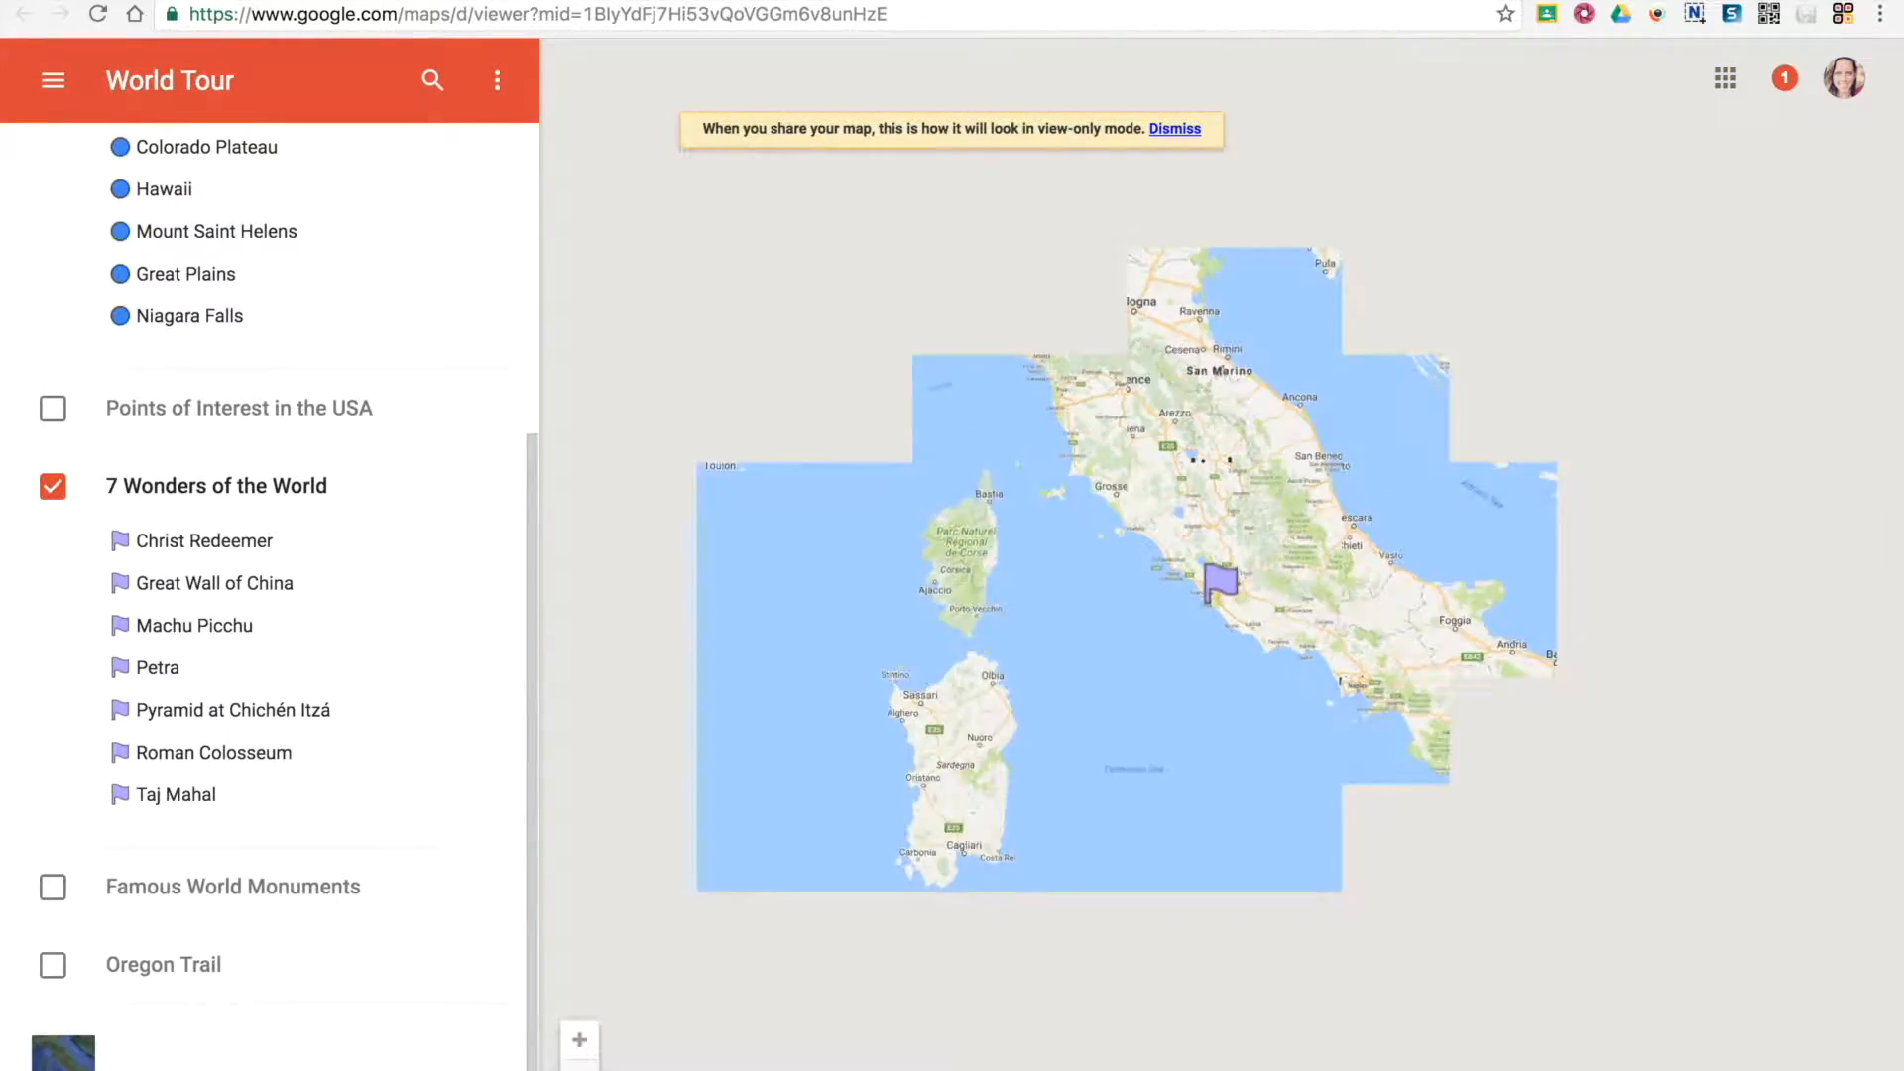
click(580, 1067)
click(580, 1067)
click(580, 1067)
click(580, 1067)
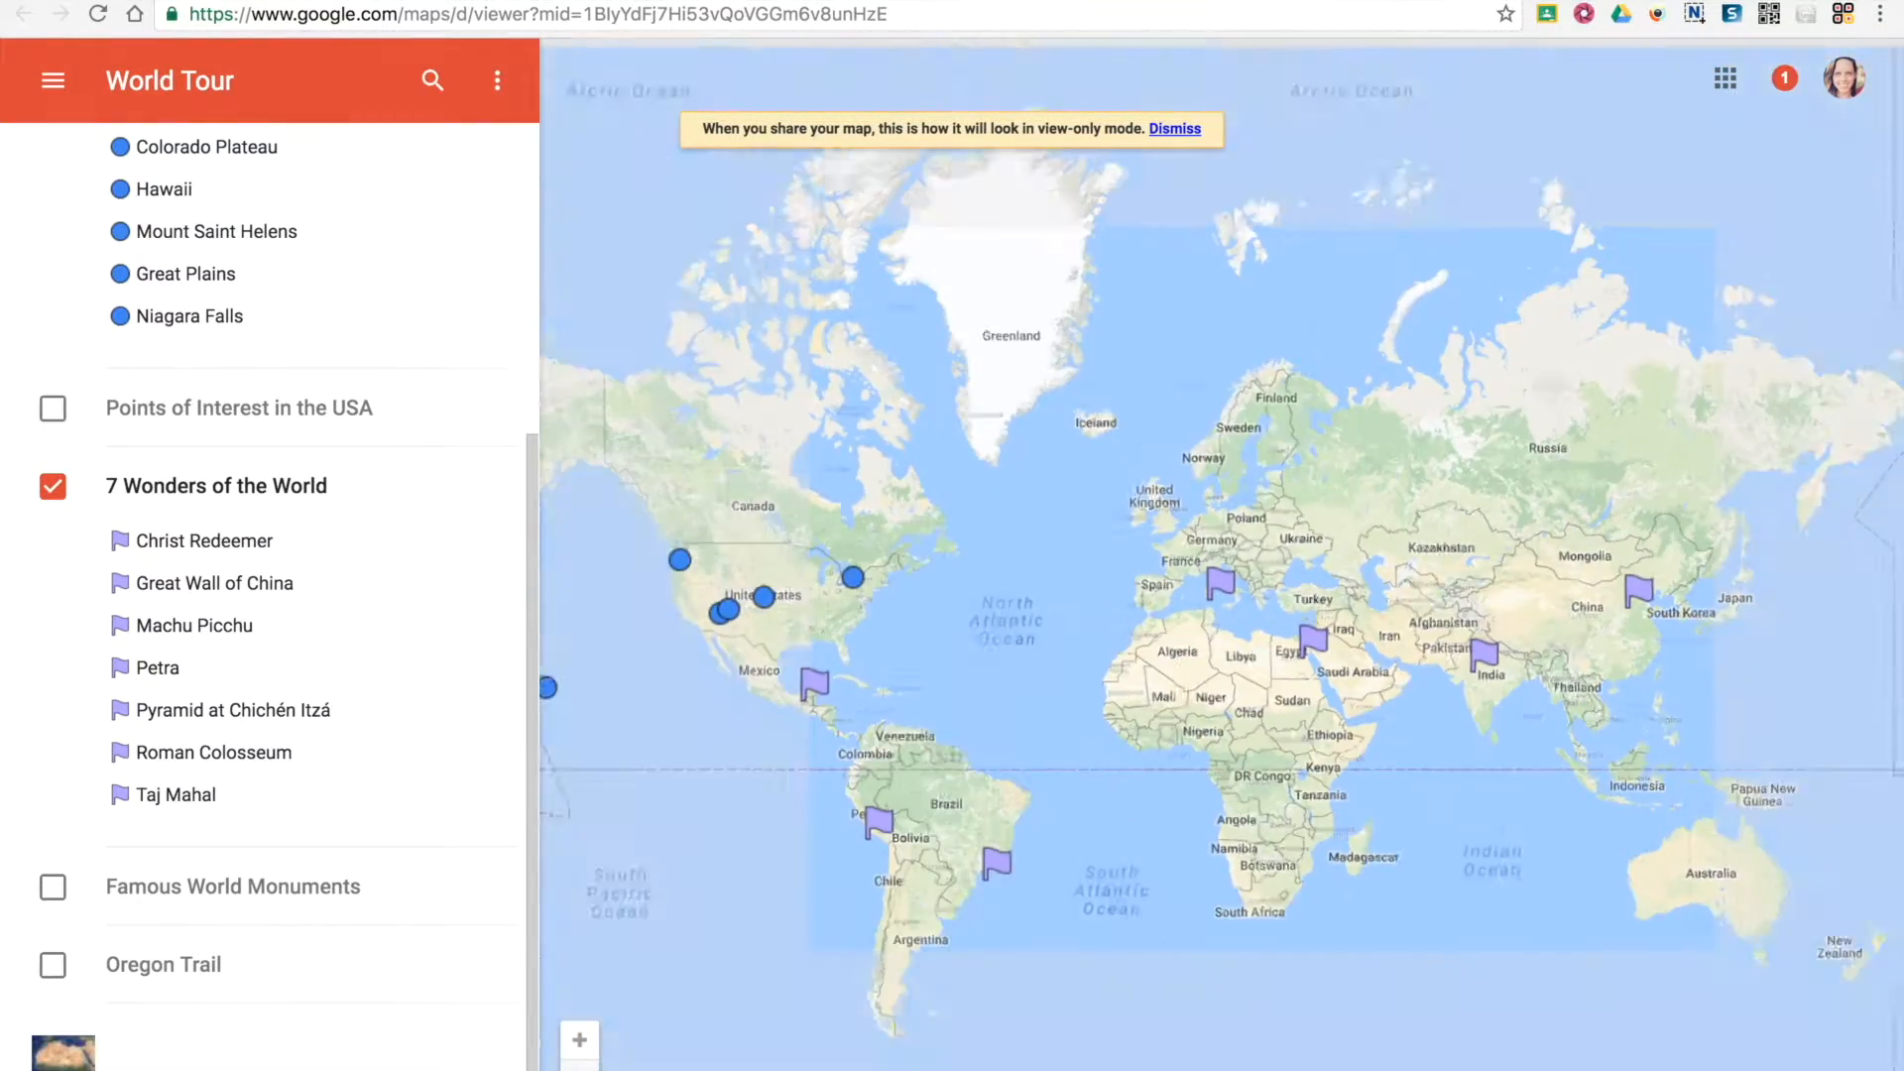
click(580, 1067)
double_click(1199, 693)
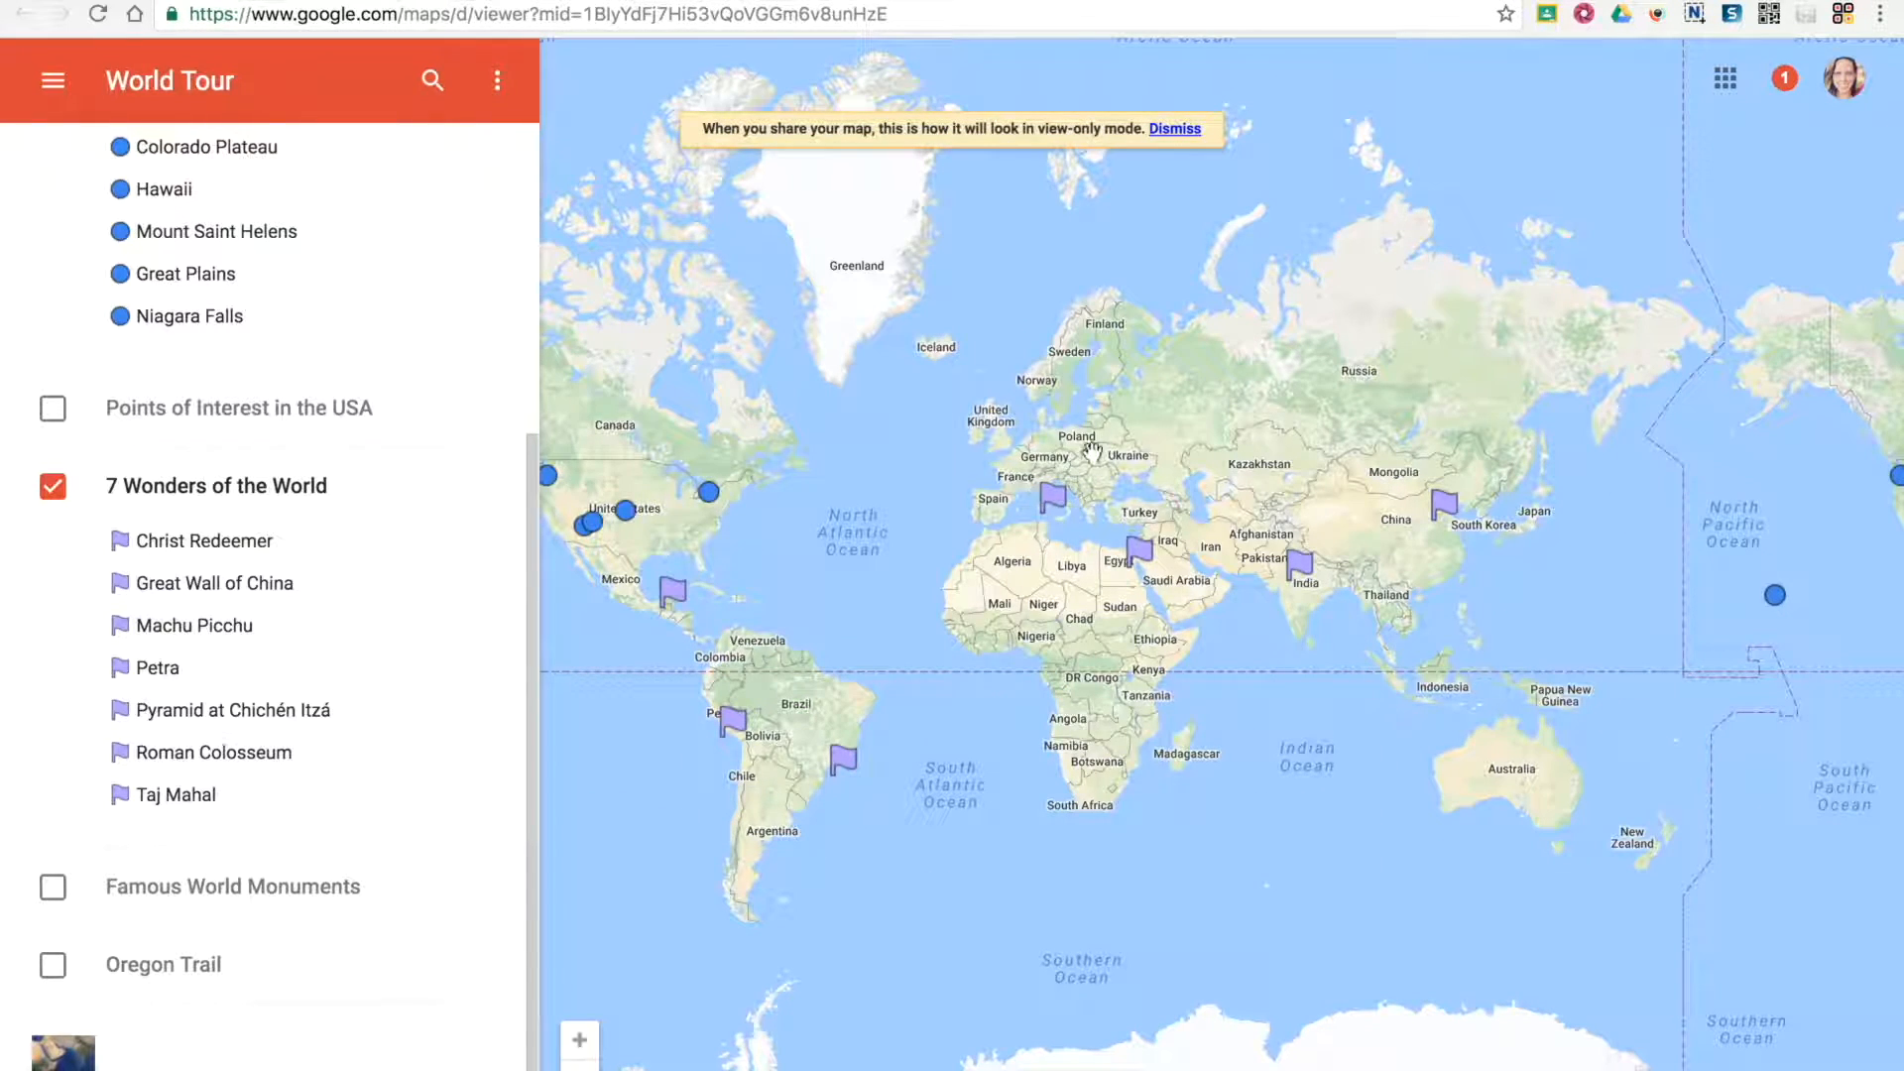
click(1052, 496)
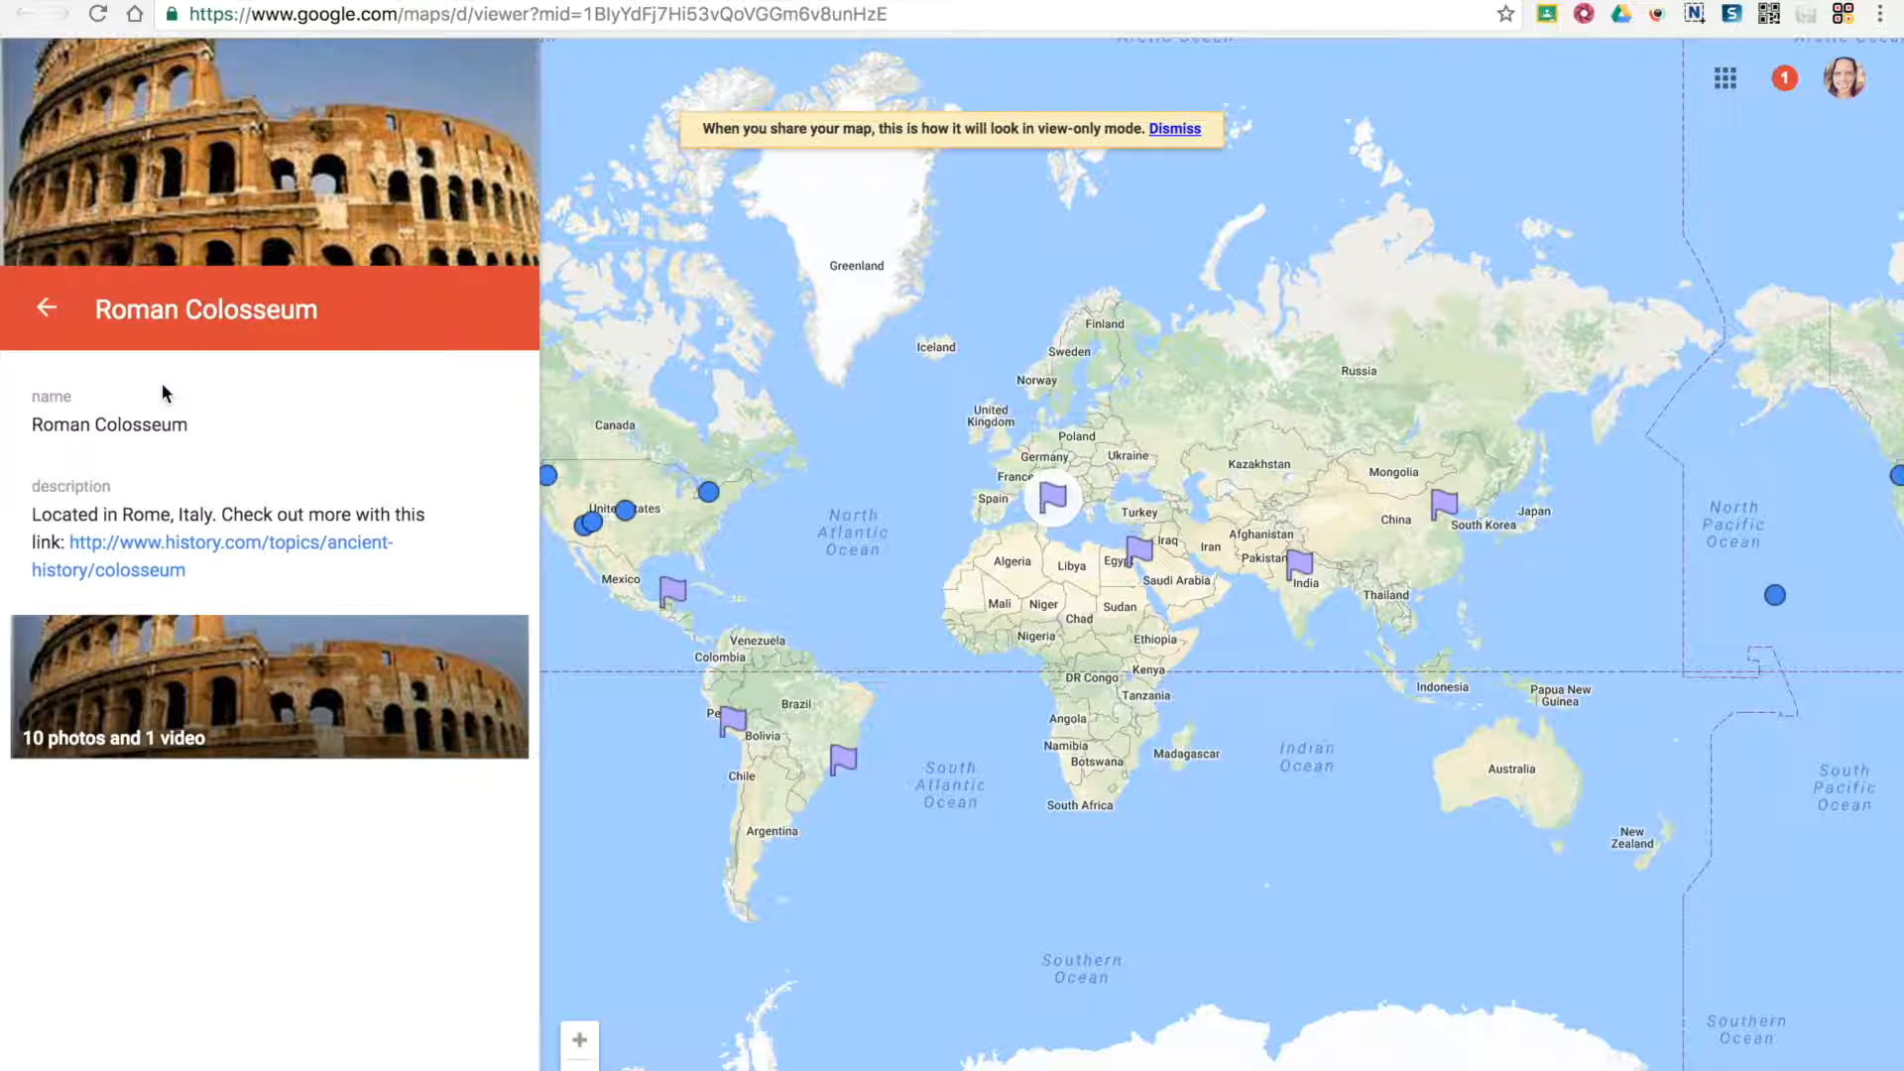
click(708, 533)
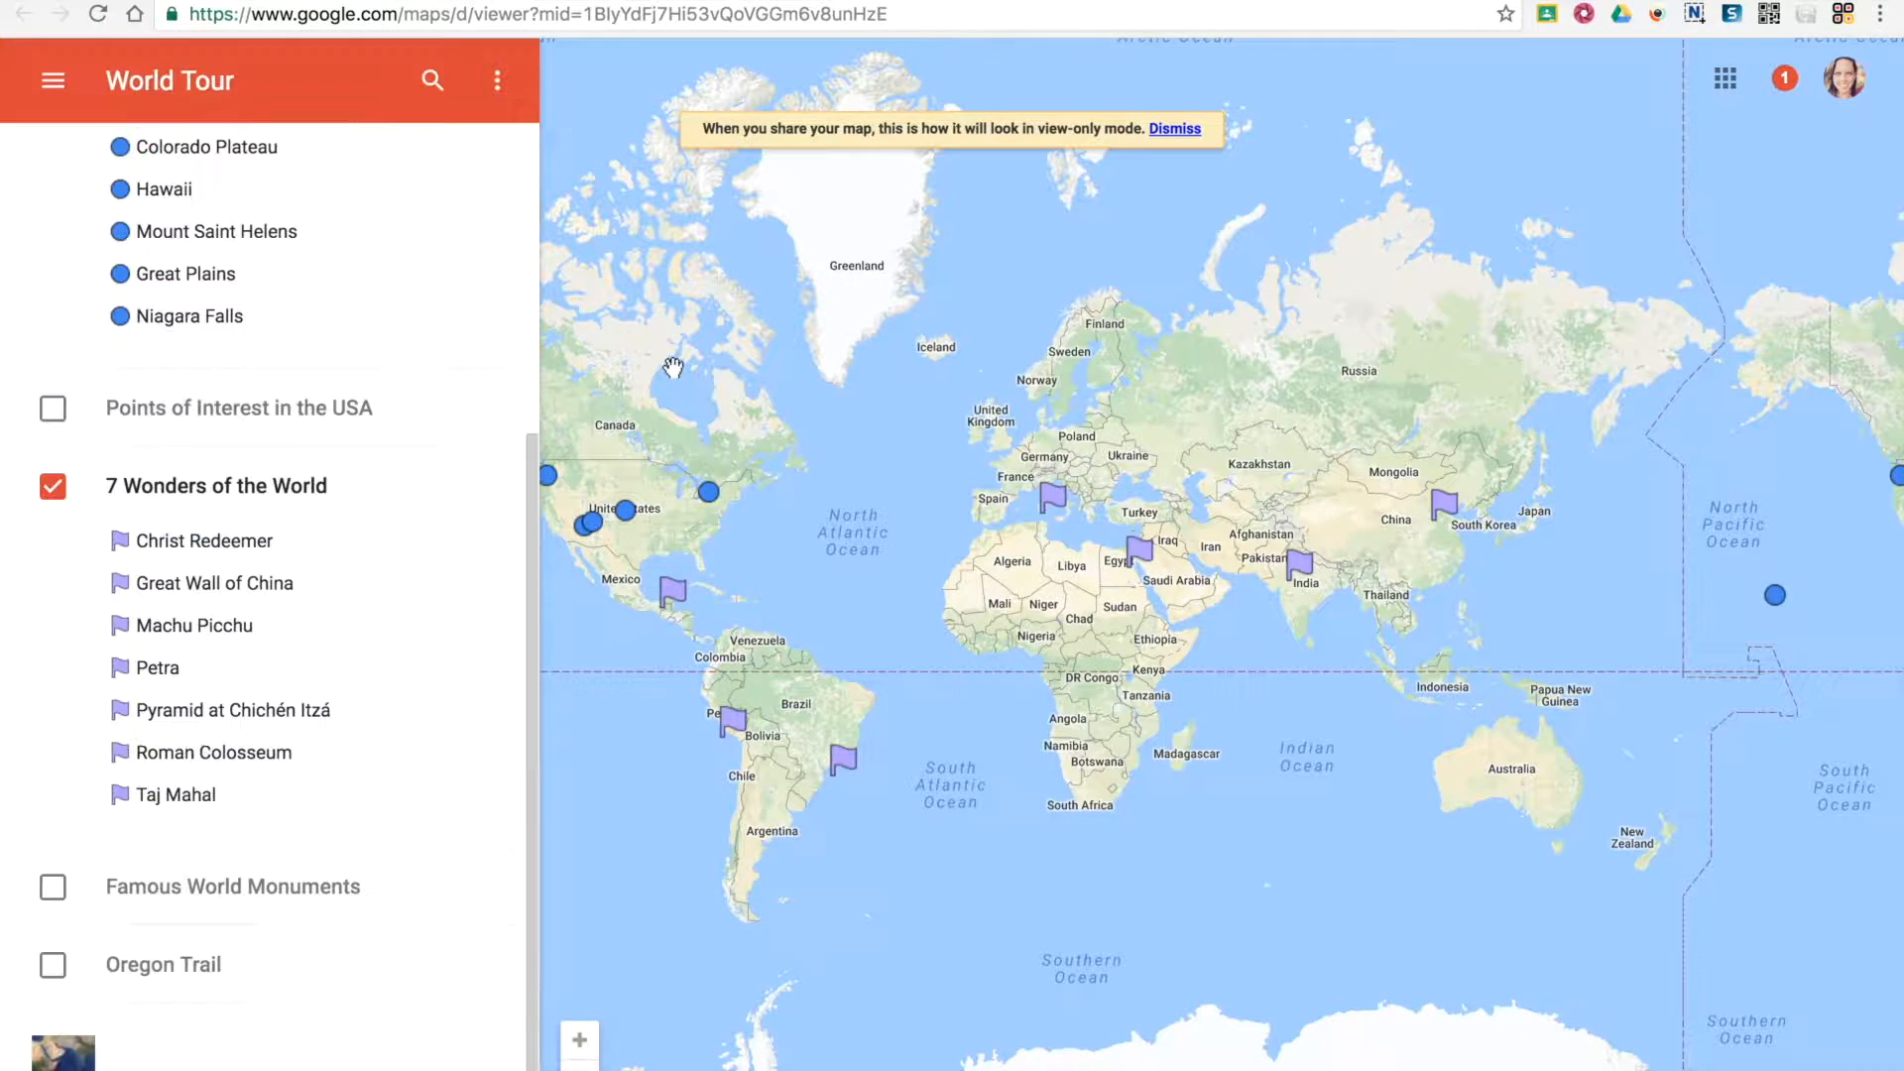
Switch to the editable World Tour map, open its sharing settings, and examine the invitation's message field and edit/view permission options
click(992, 1)
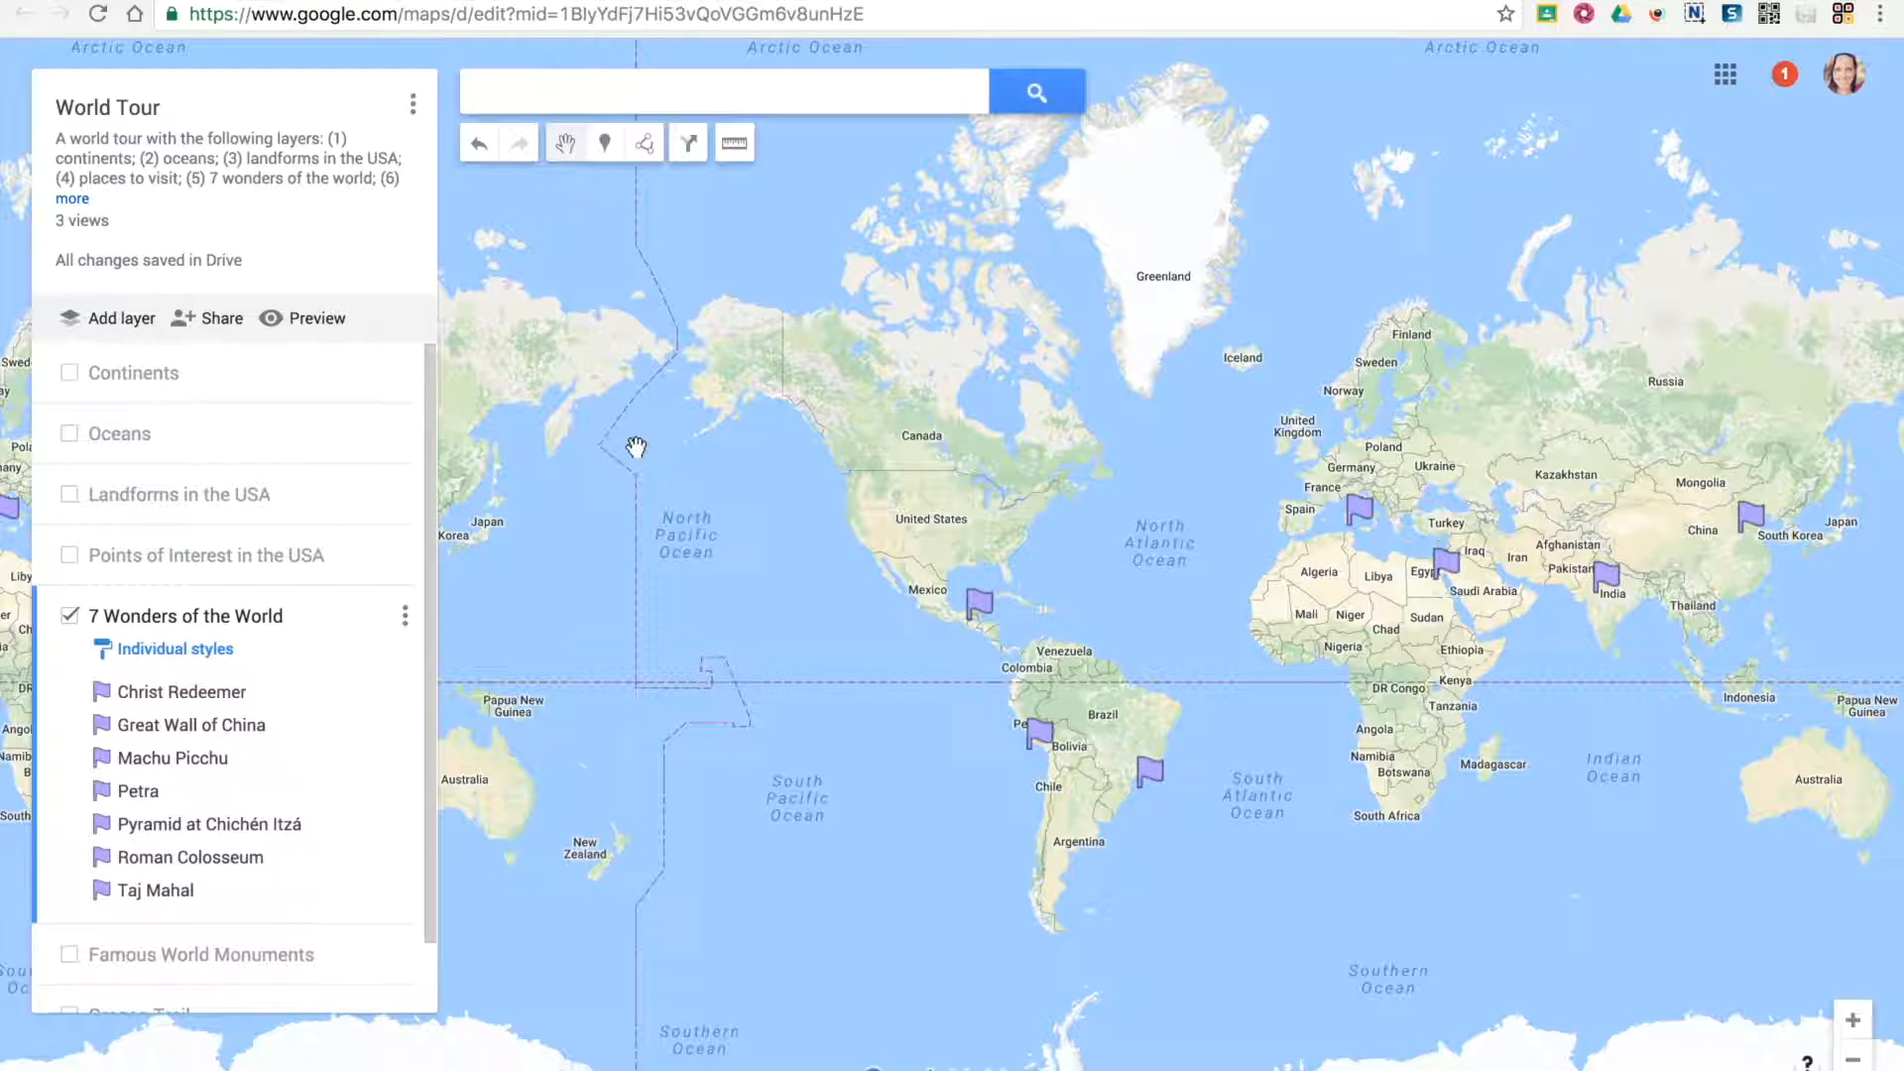
click(208, 321)
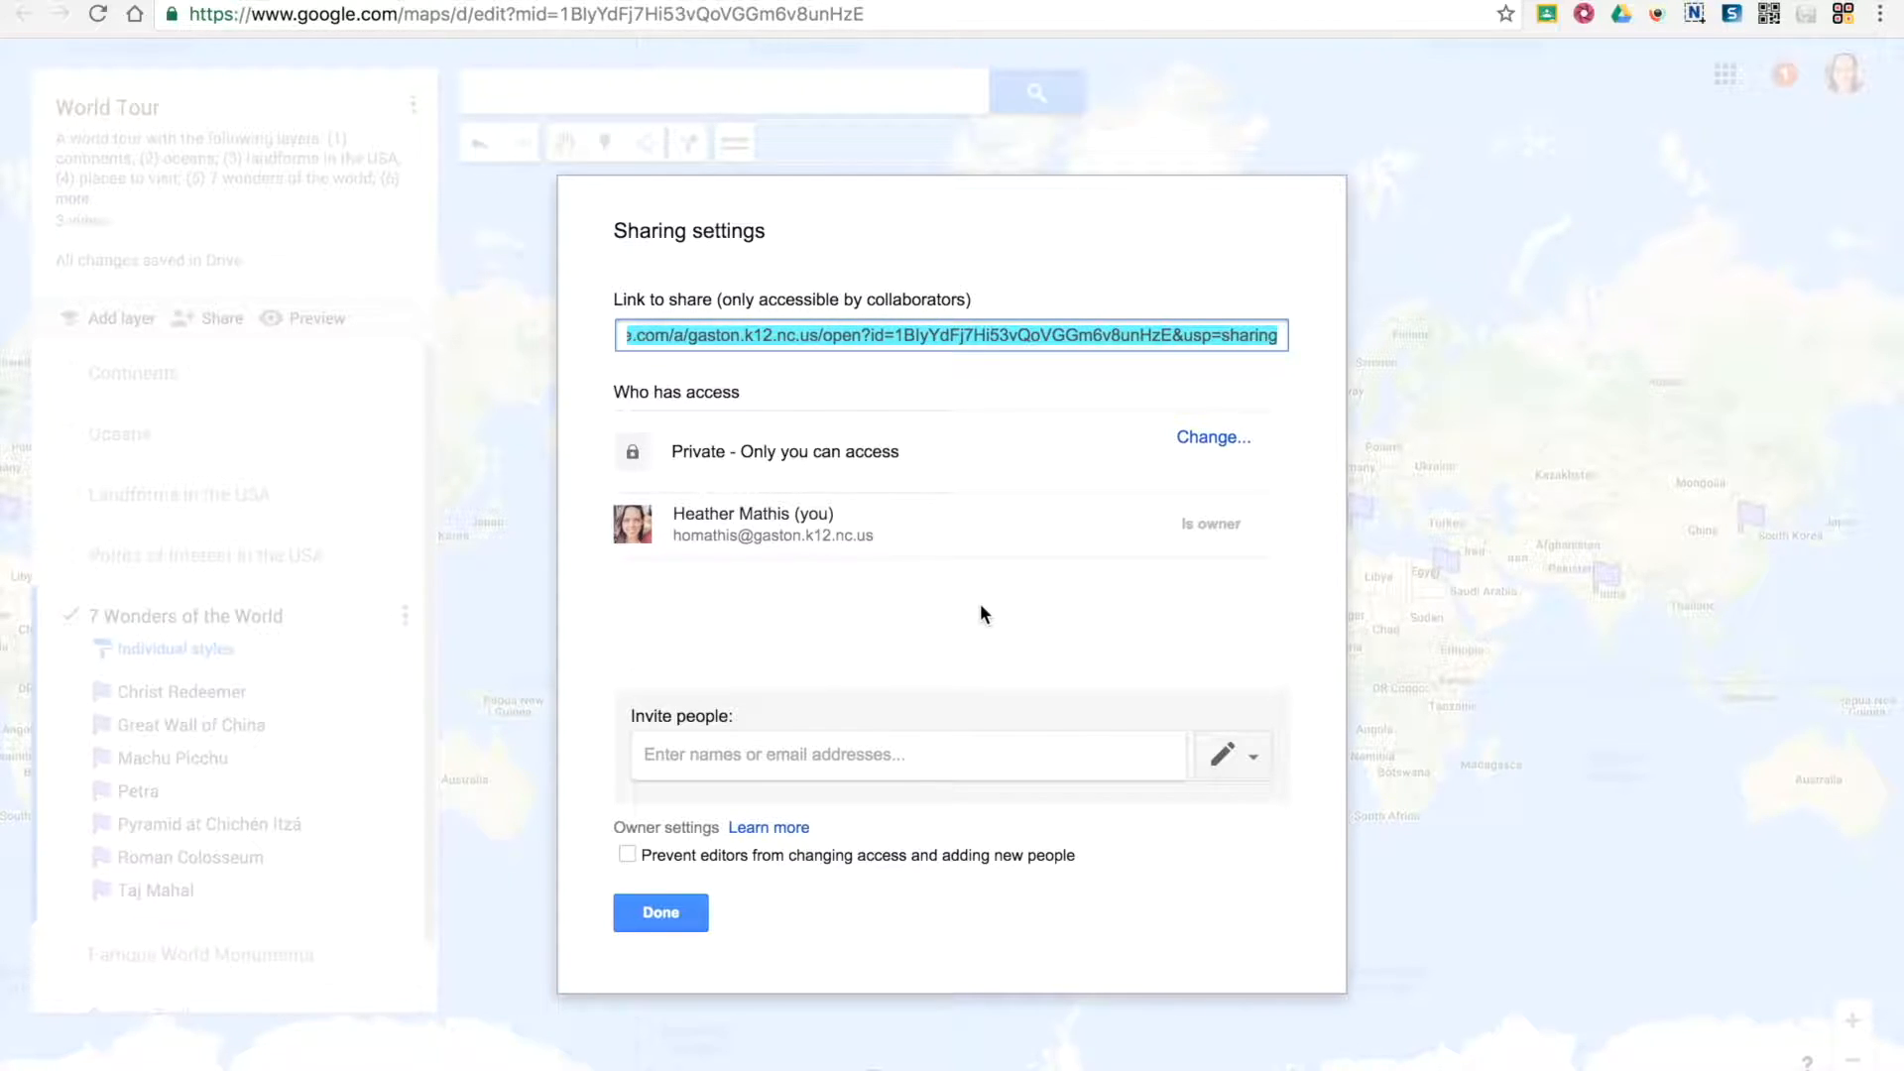
click(777, 753)
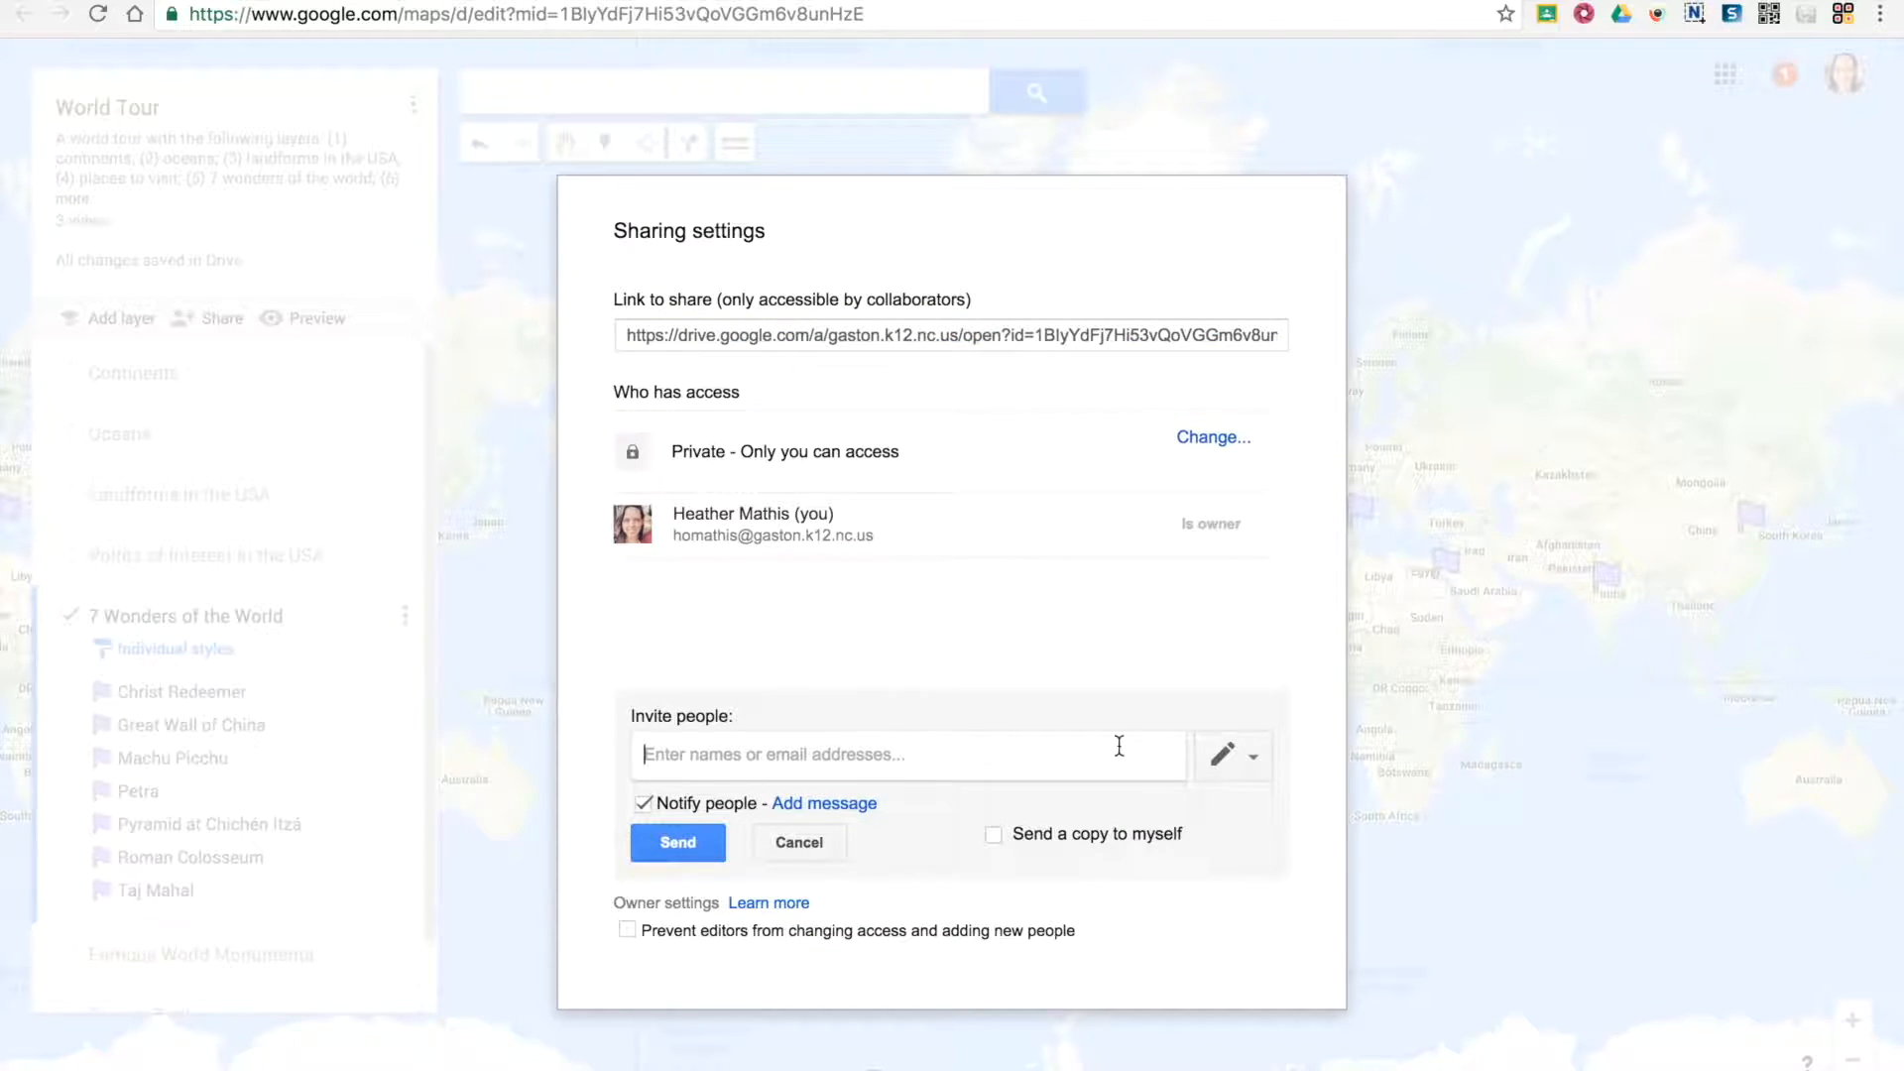
click(822, 804)
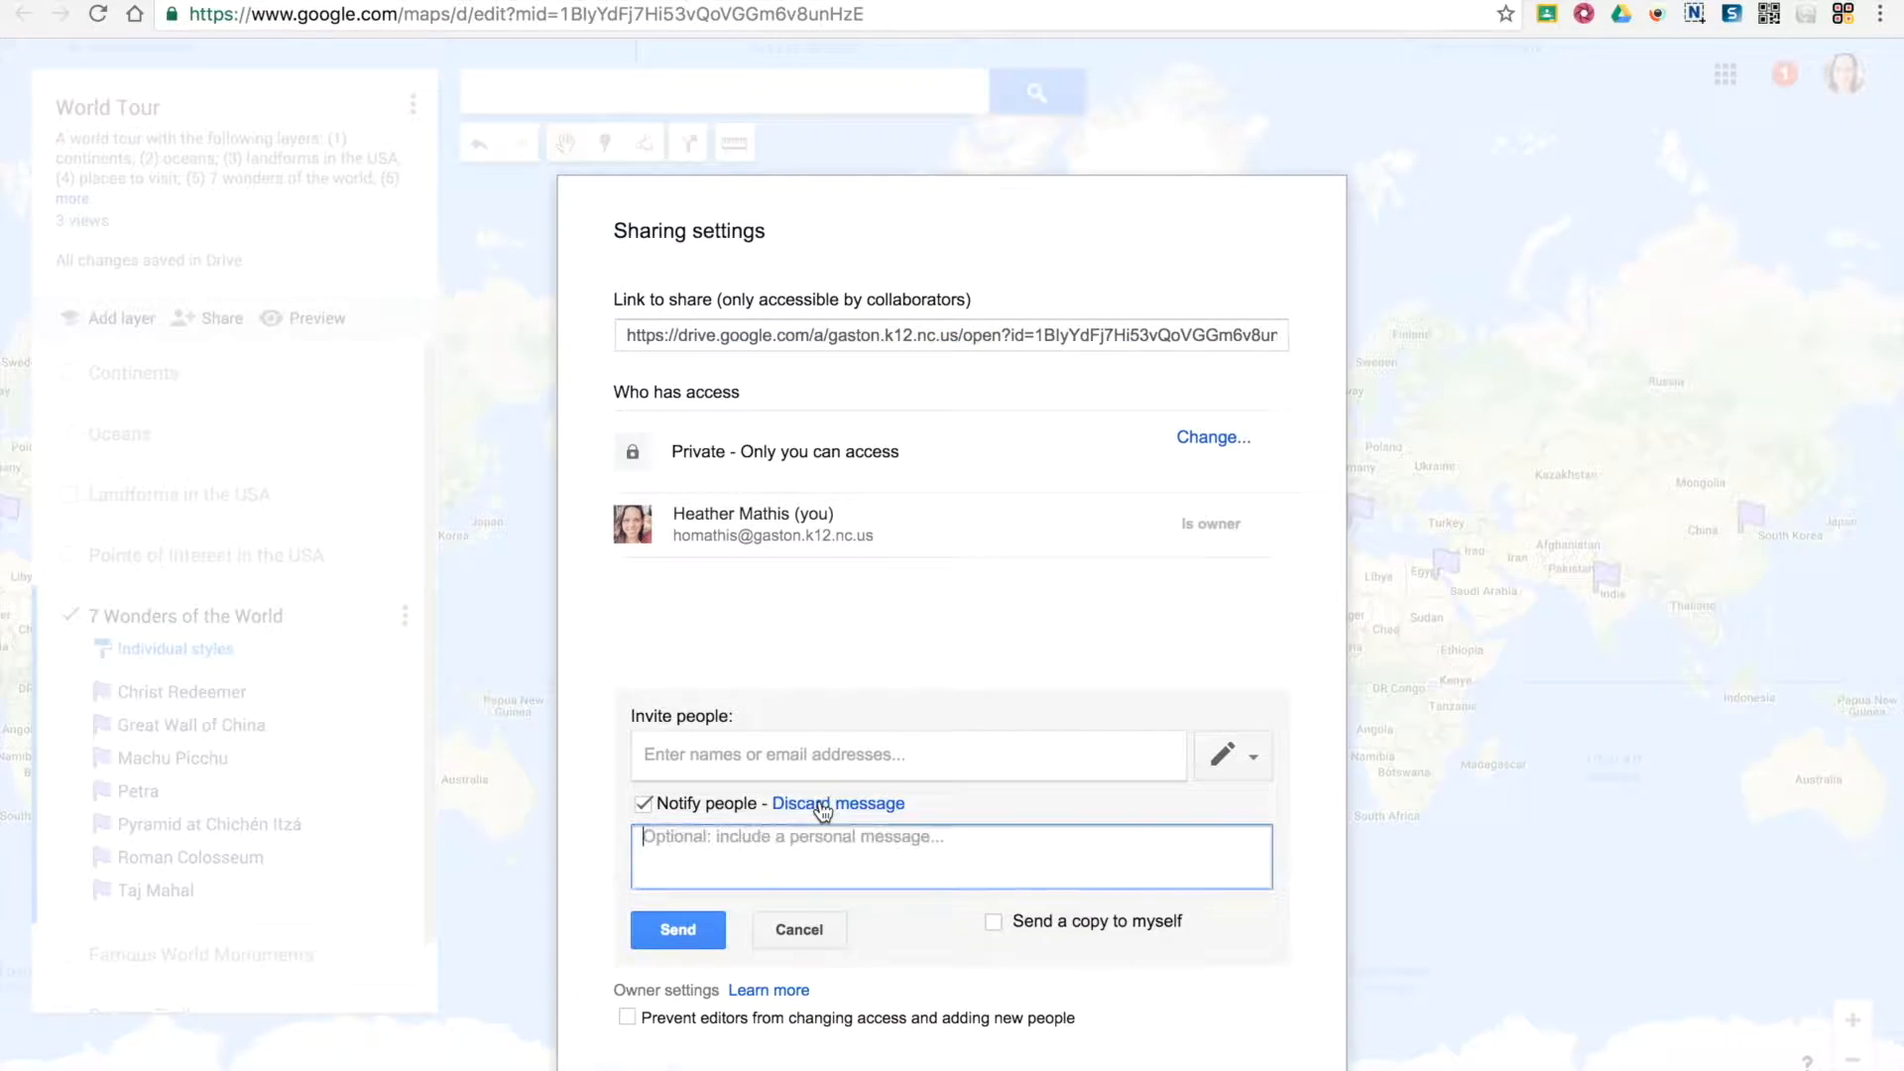
click(1260, 758)
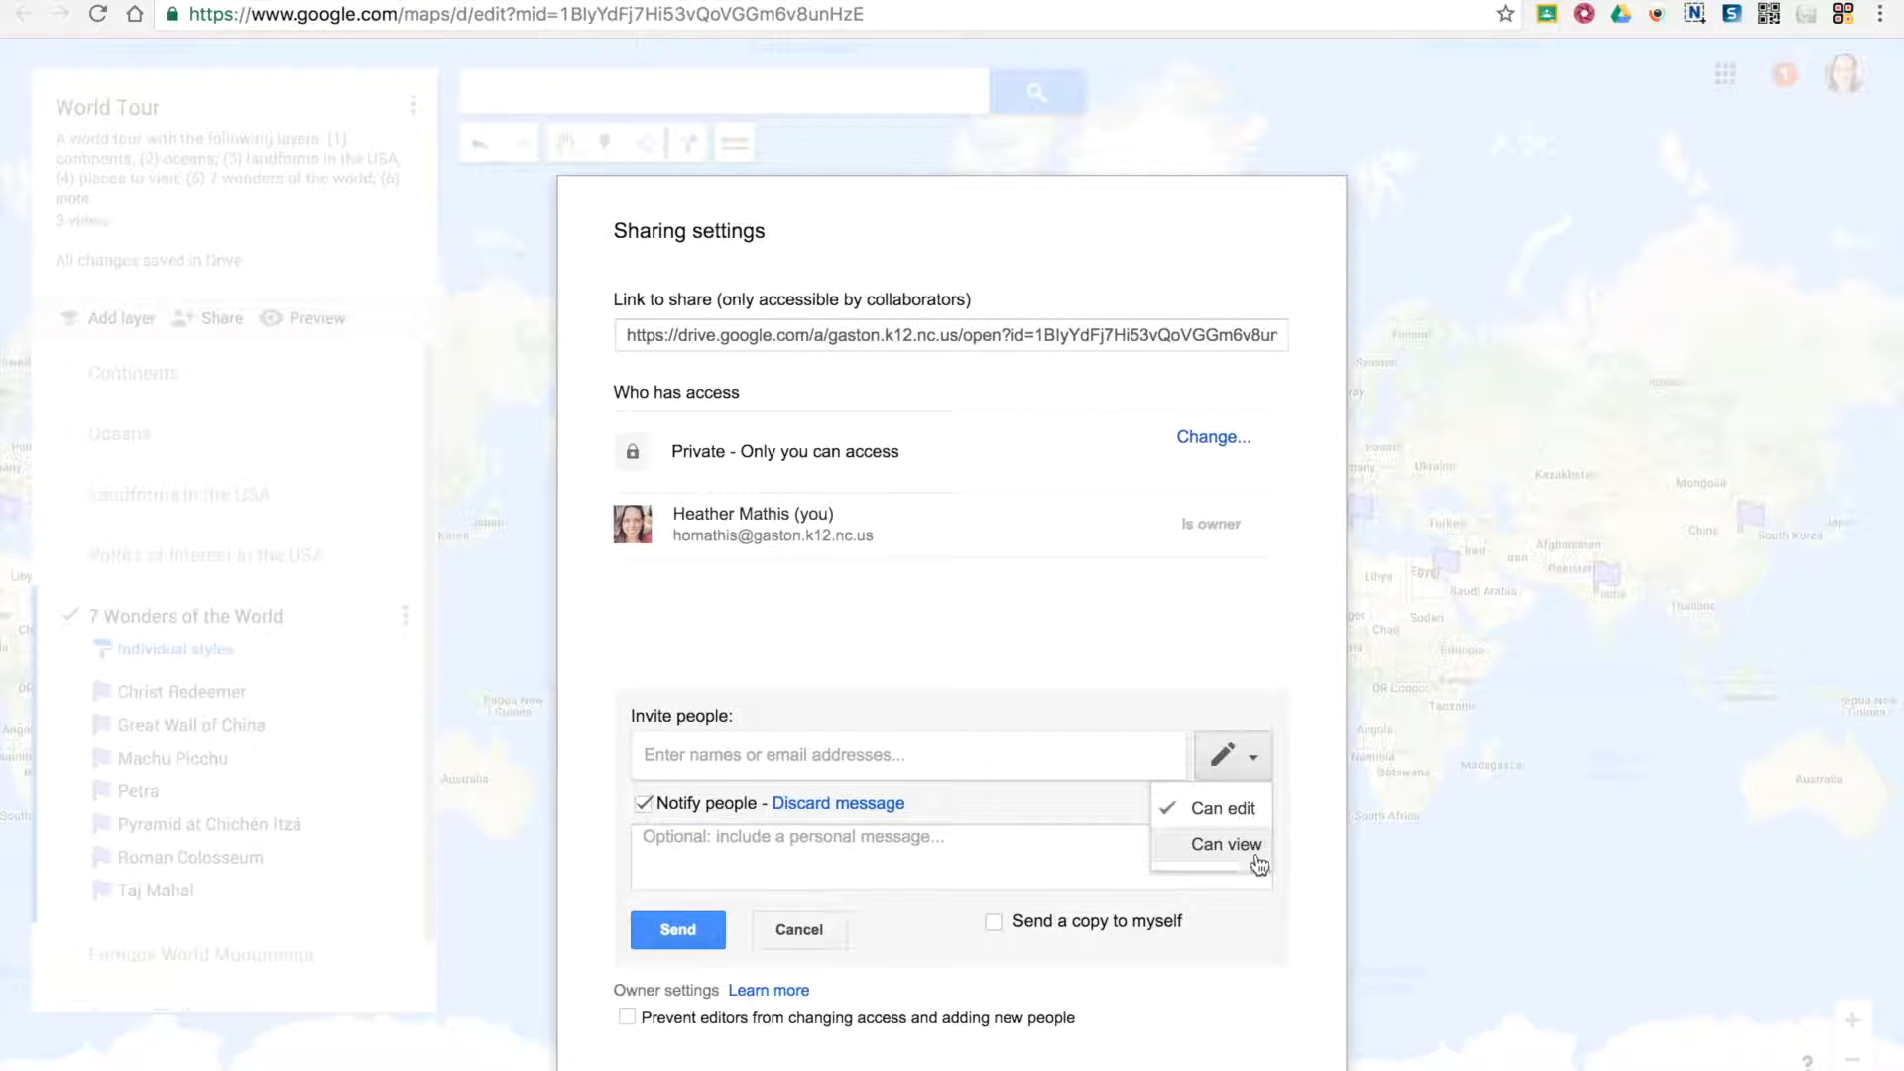
click(903, 574)
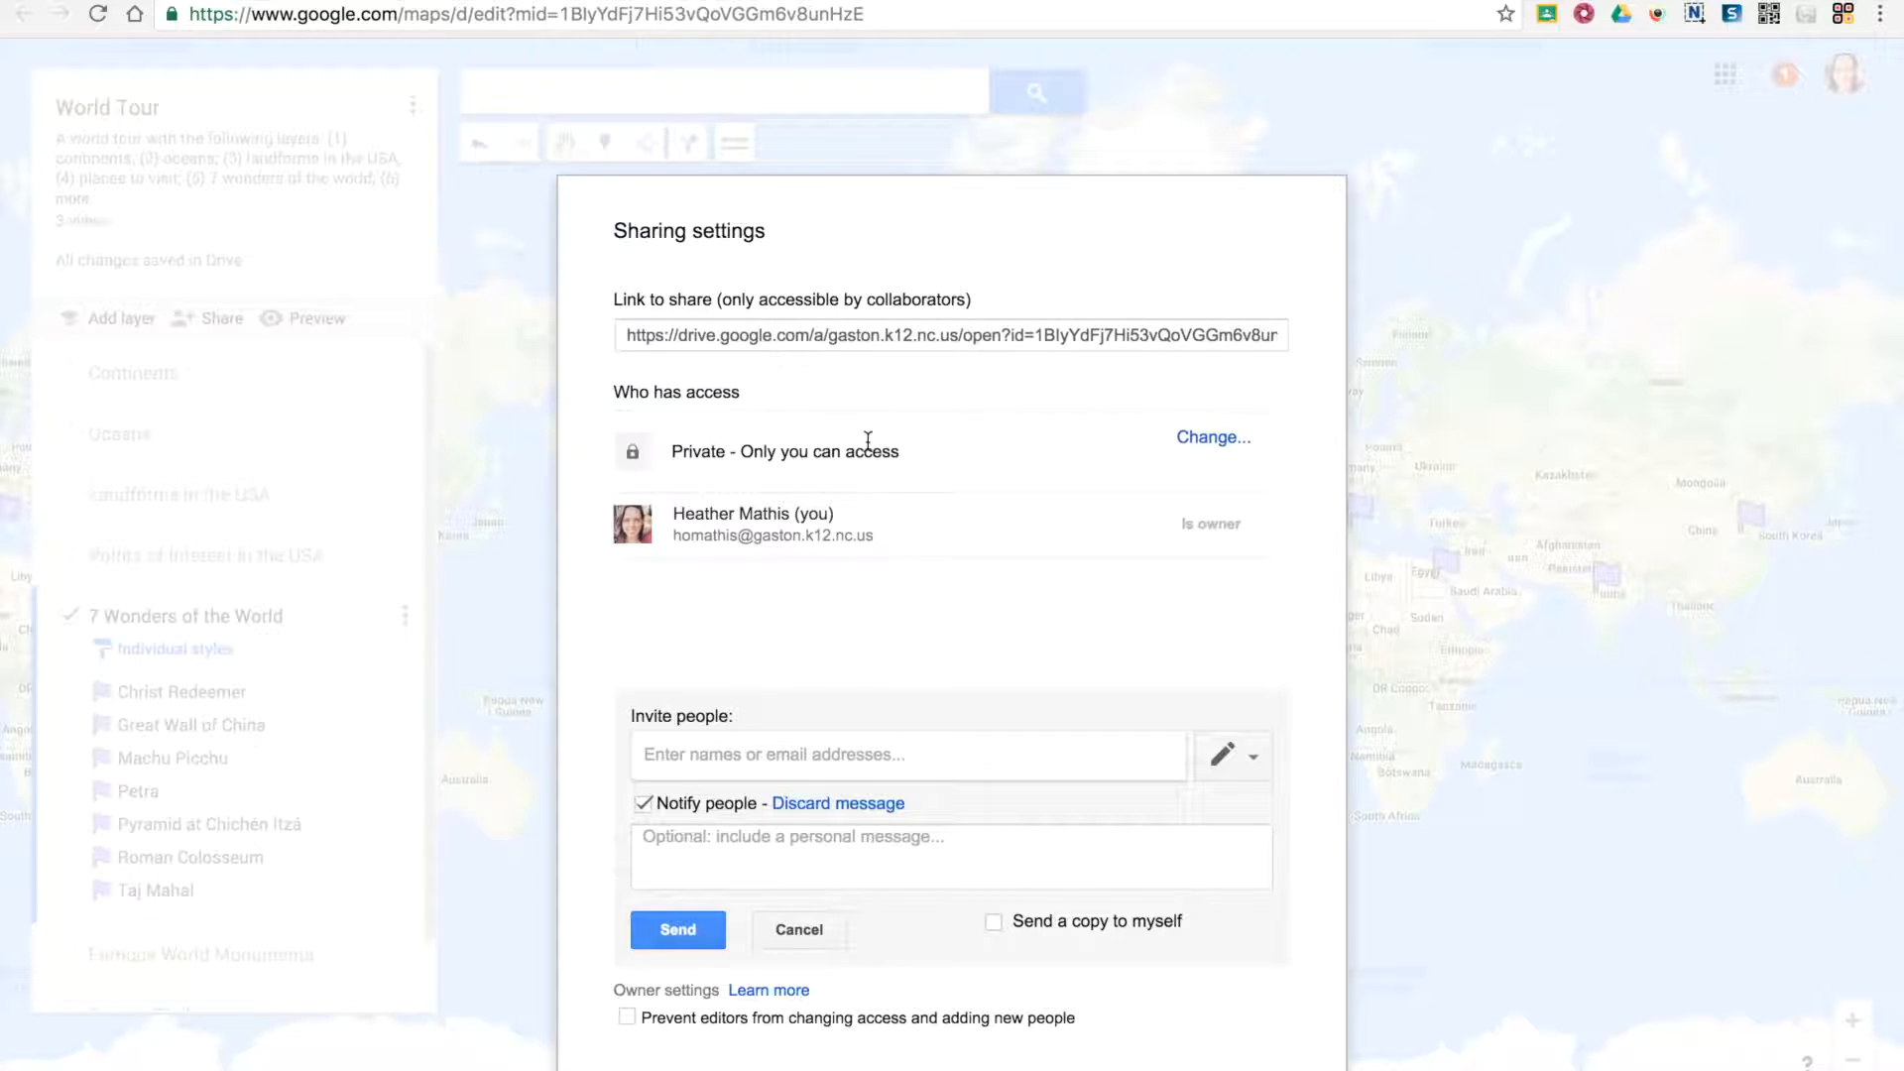
Select the map's share link and open the link sharing options for who has access
click(802, 336)
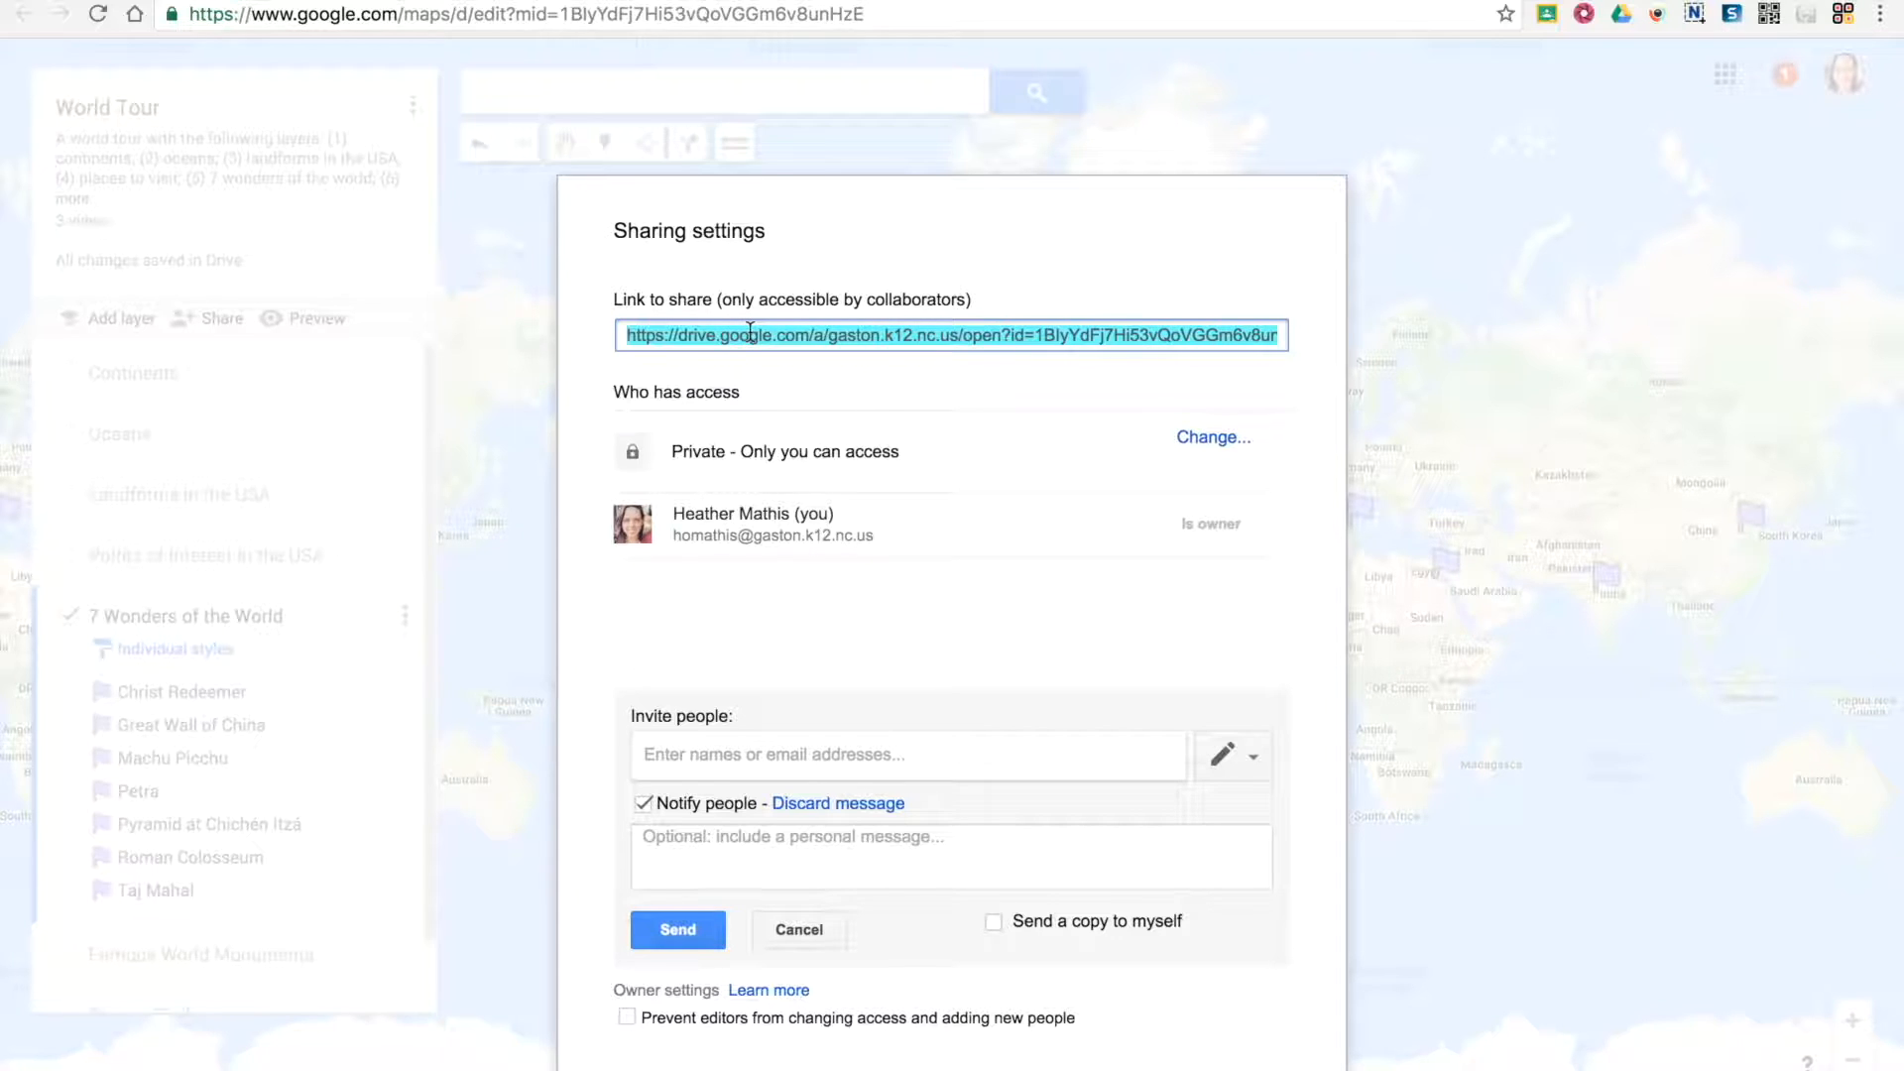
click(1216, 442)
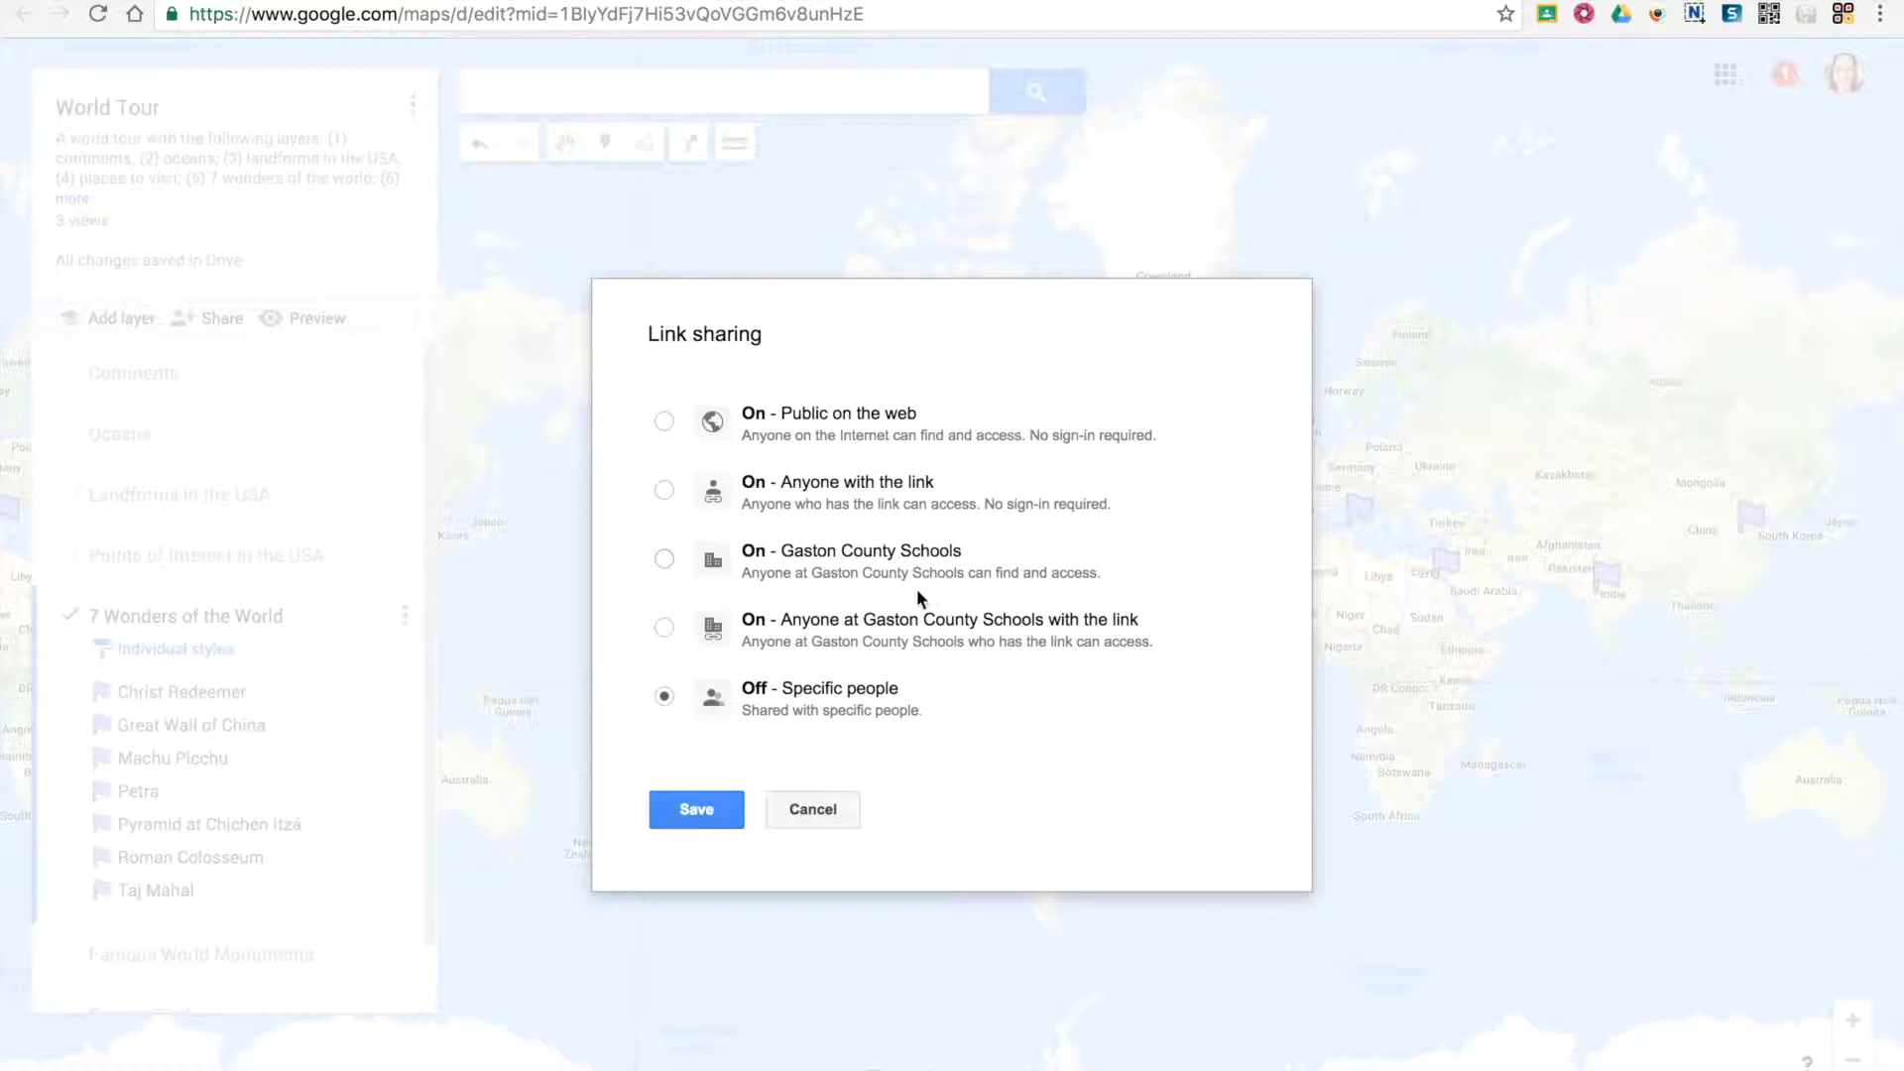
Limit link sharing to anyone at Gaston County Schools with the link, with Can view access, and save the setting
click(664, 558)
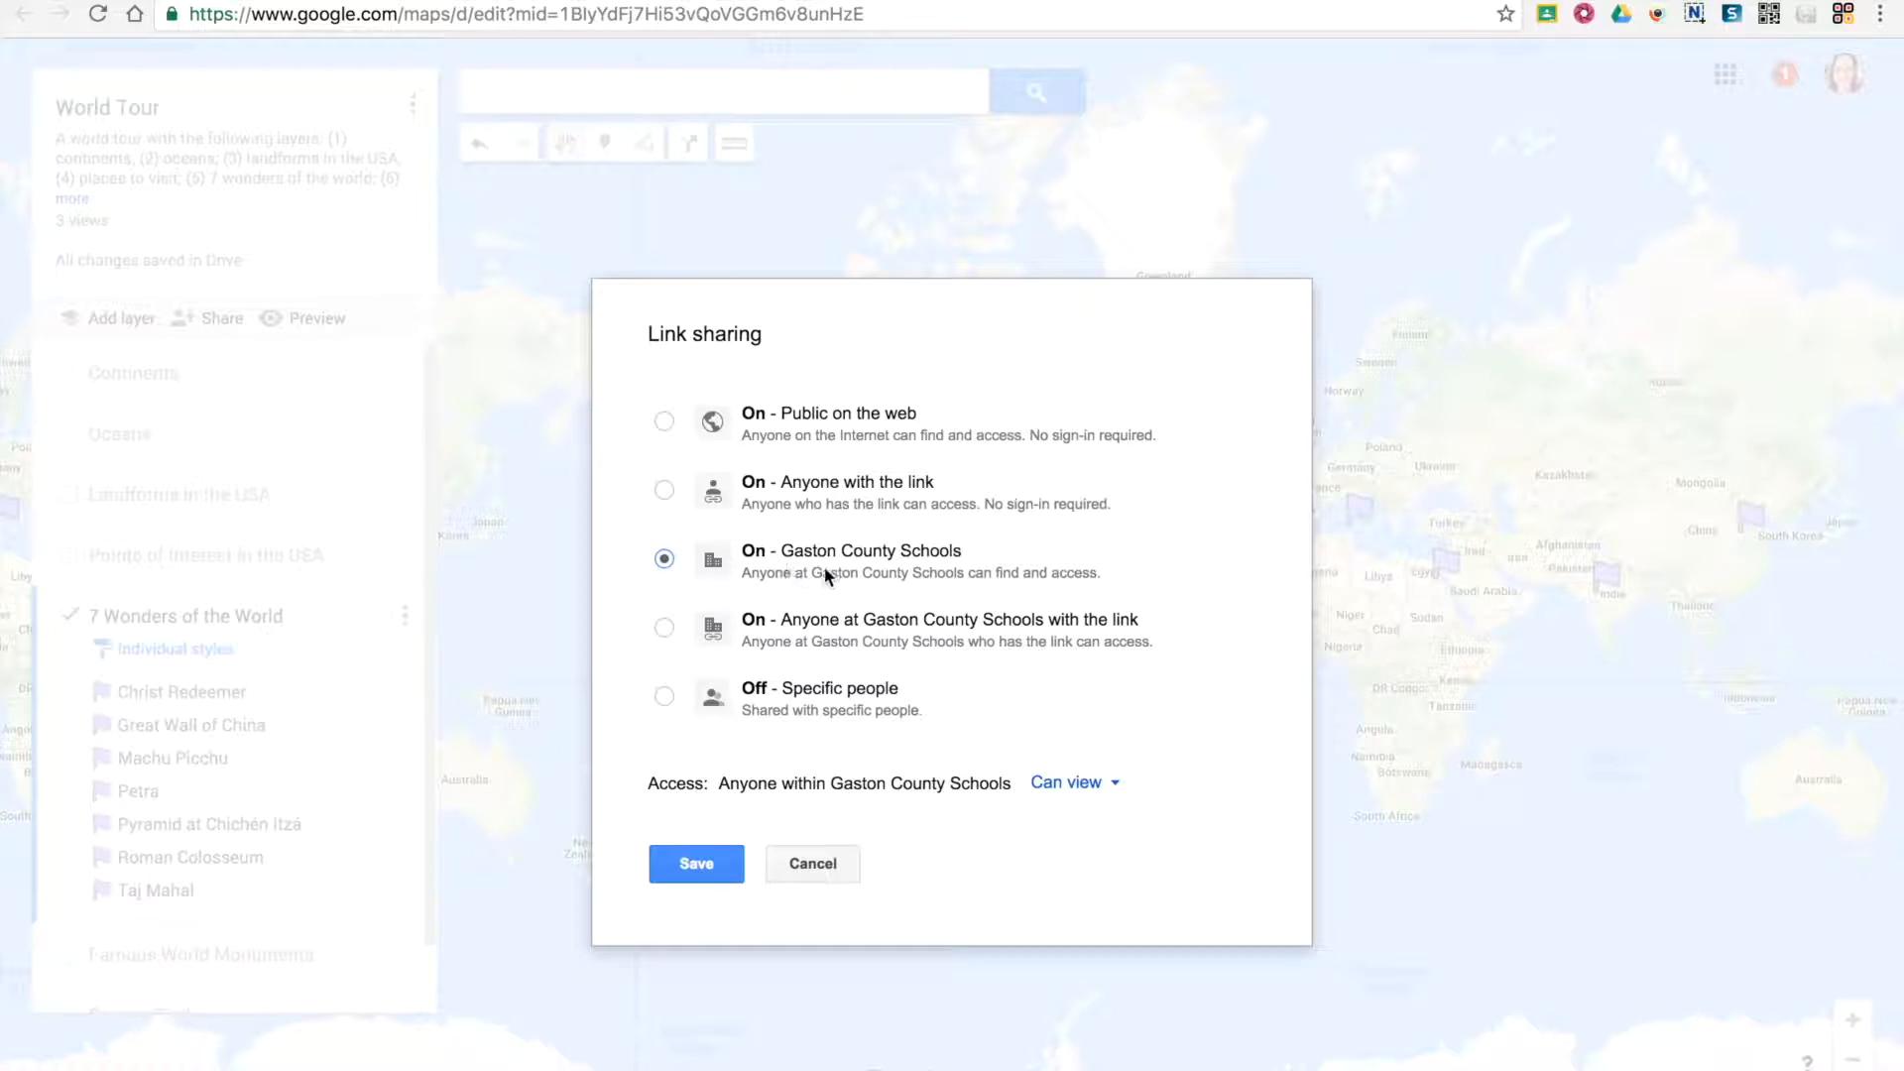
click(663, 627)
click(1081, 791)
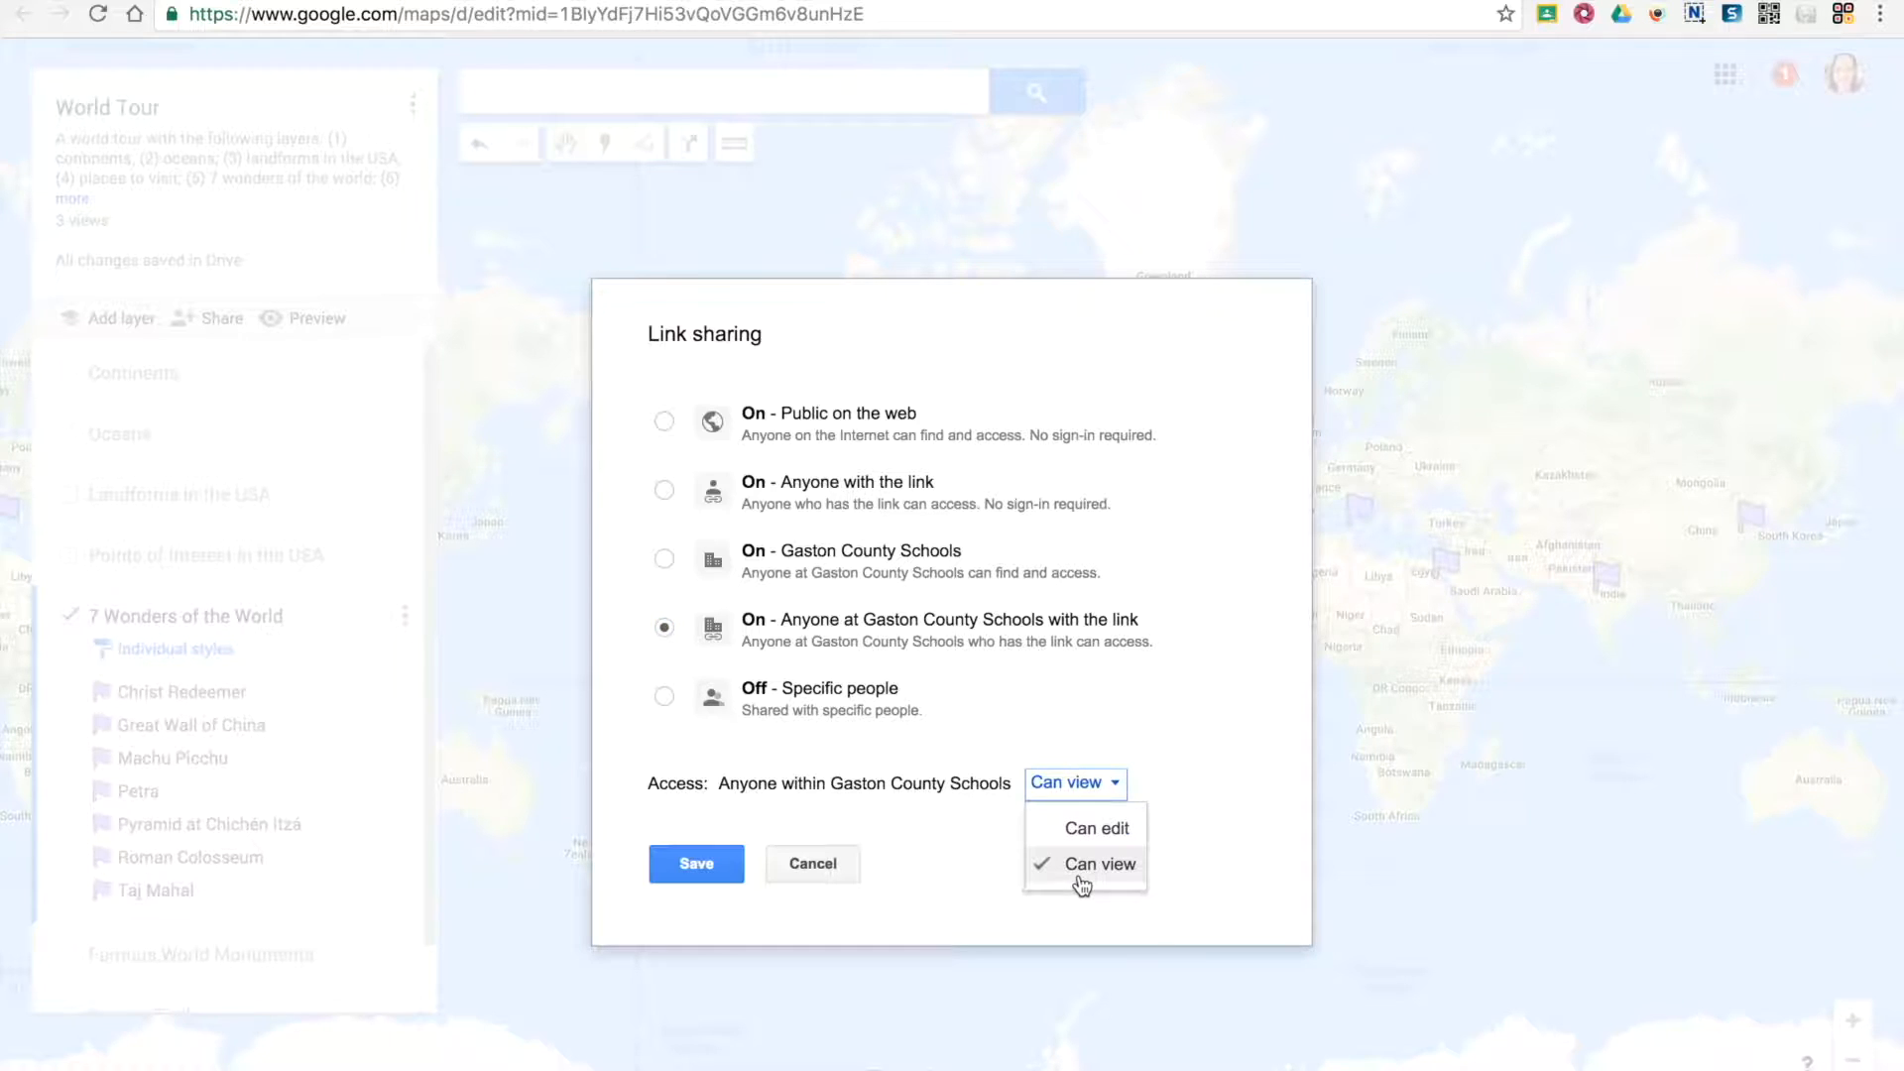
click(817, 796)
click(723, 860)
click(694, 875)
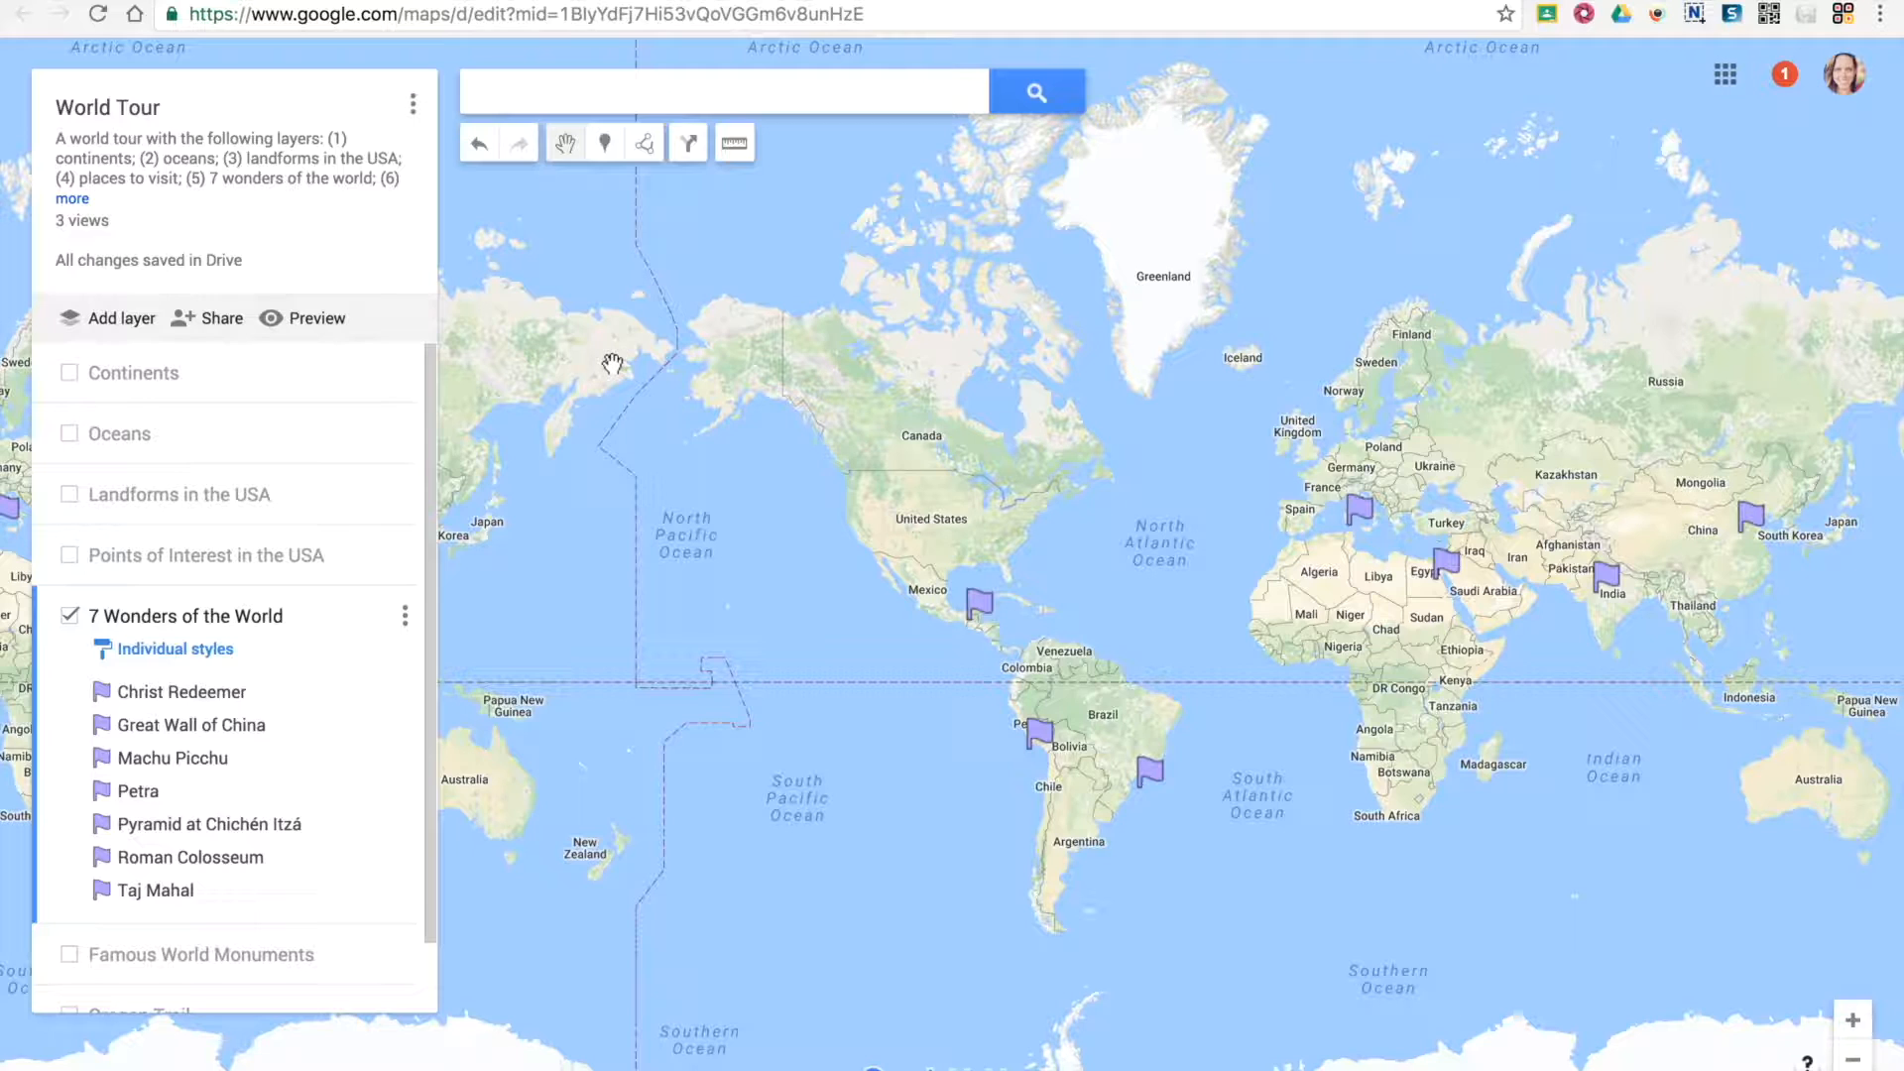
Look through the World Tour map's options, including embedding, KML export and printing
click(413, 105)
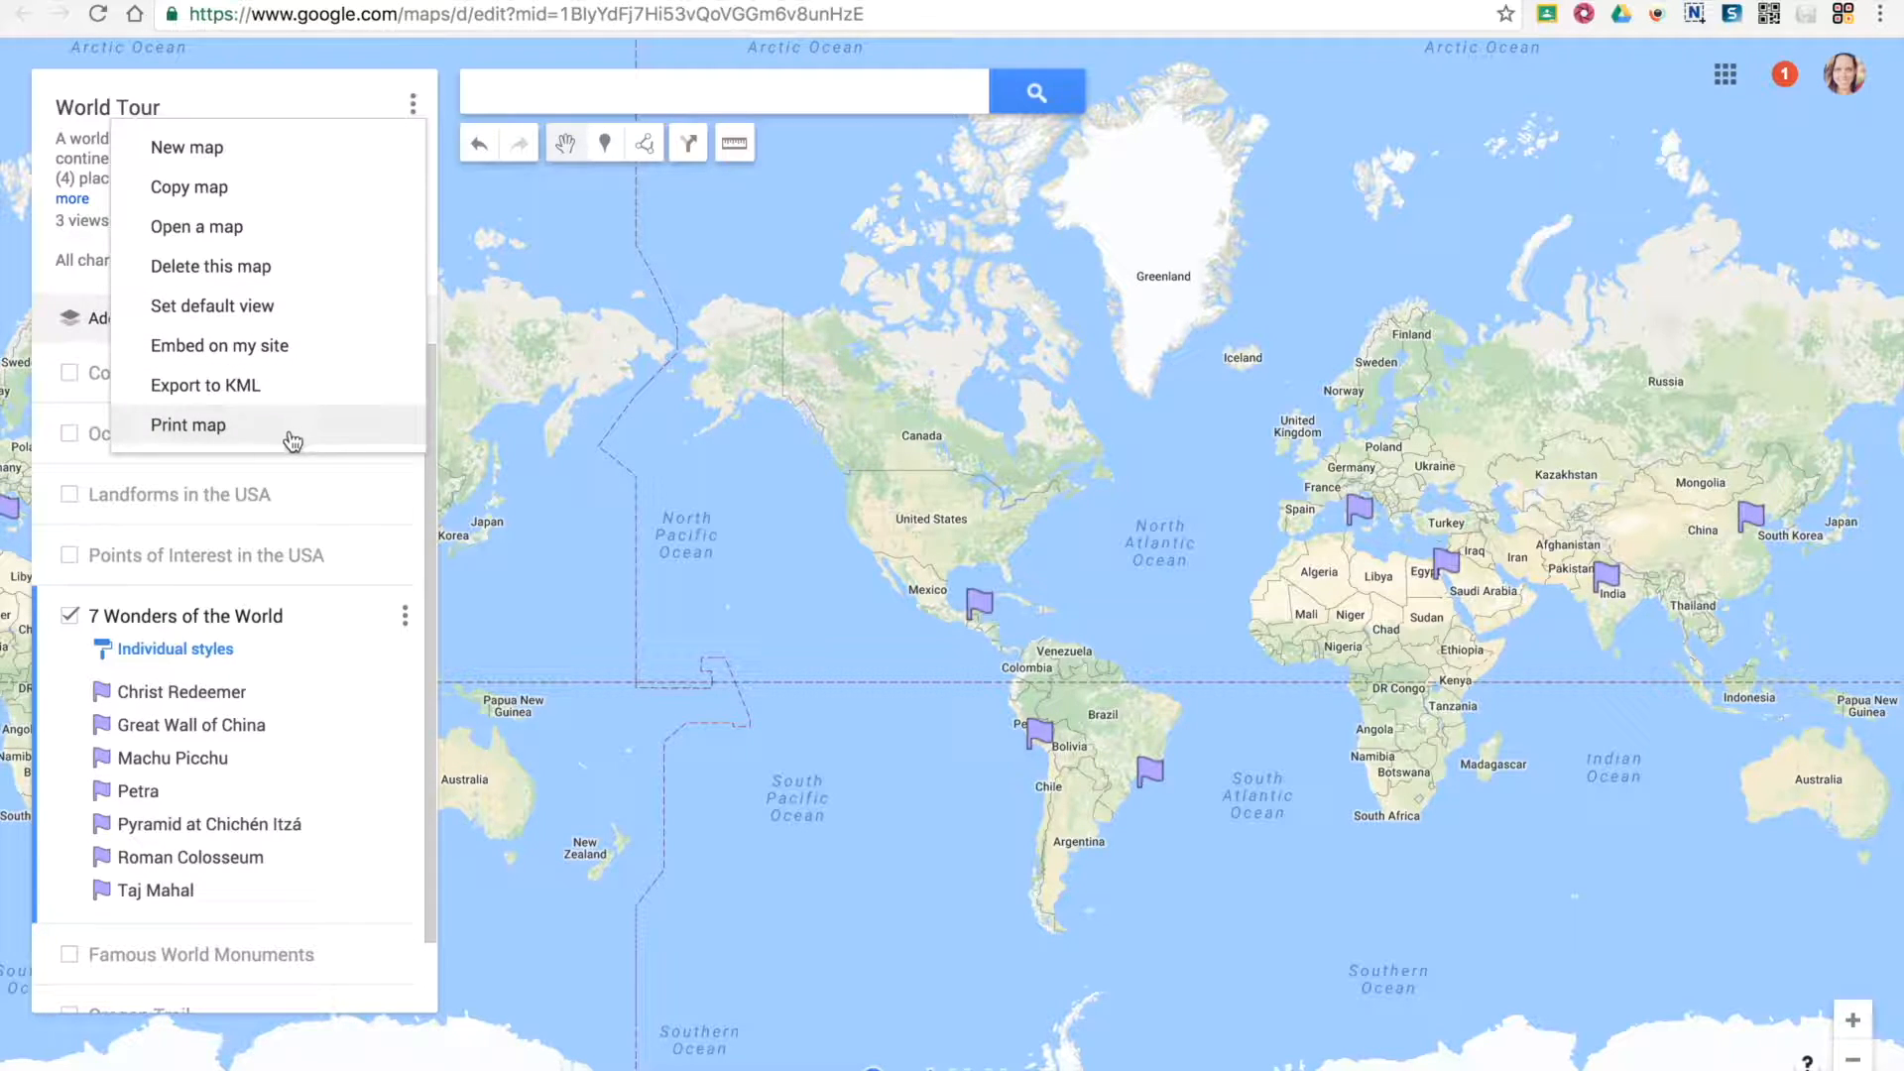
click(664, 330)
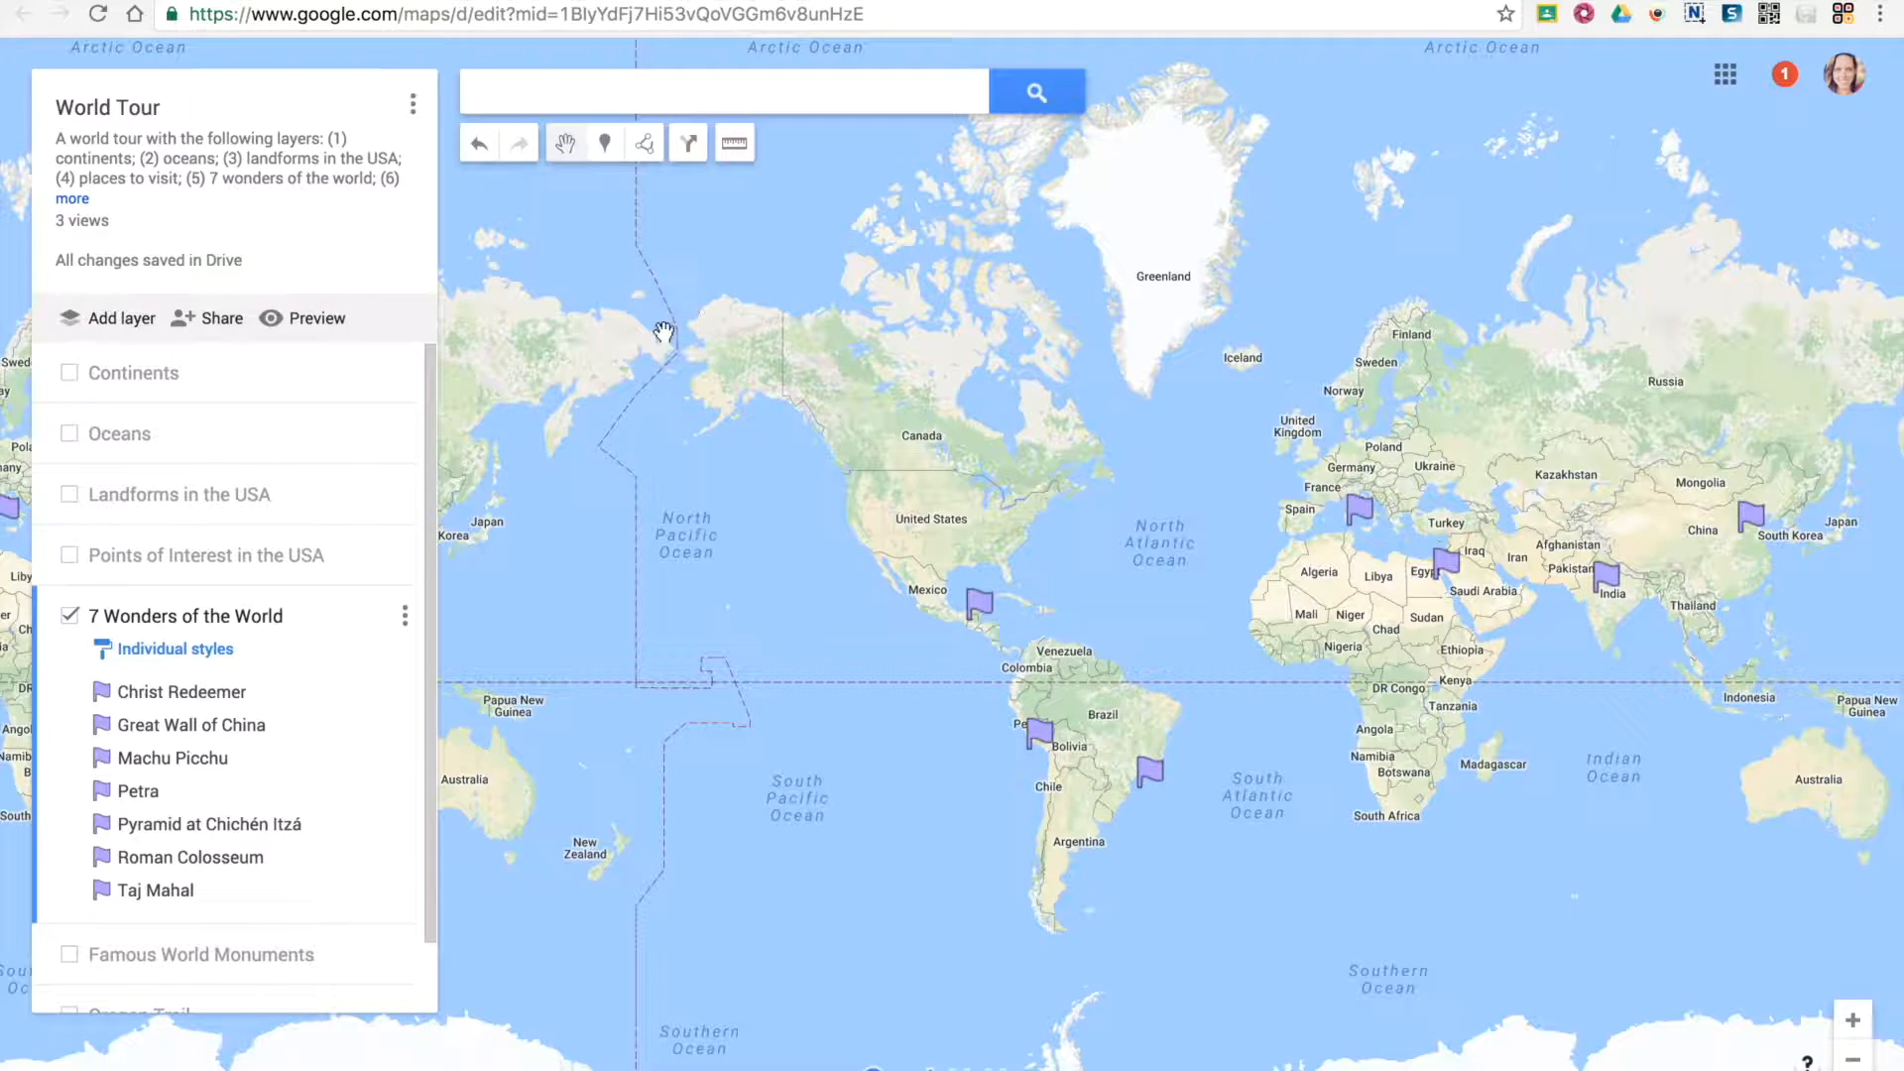
Check the share link in the sharing settings, and open the map's preview to select its web address
click(219, 311)
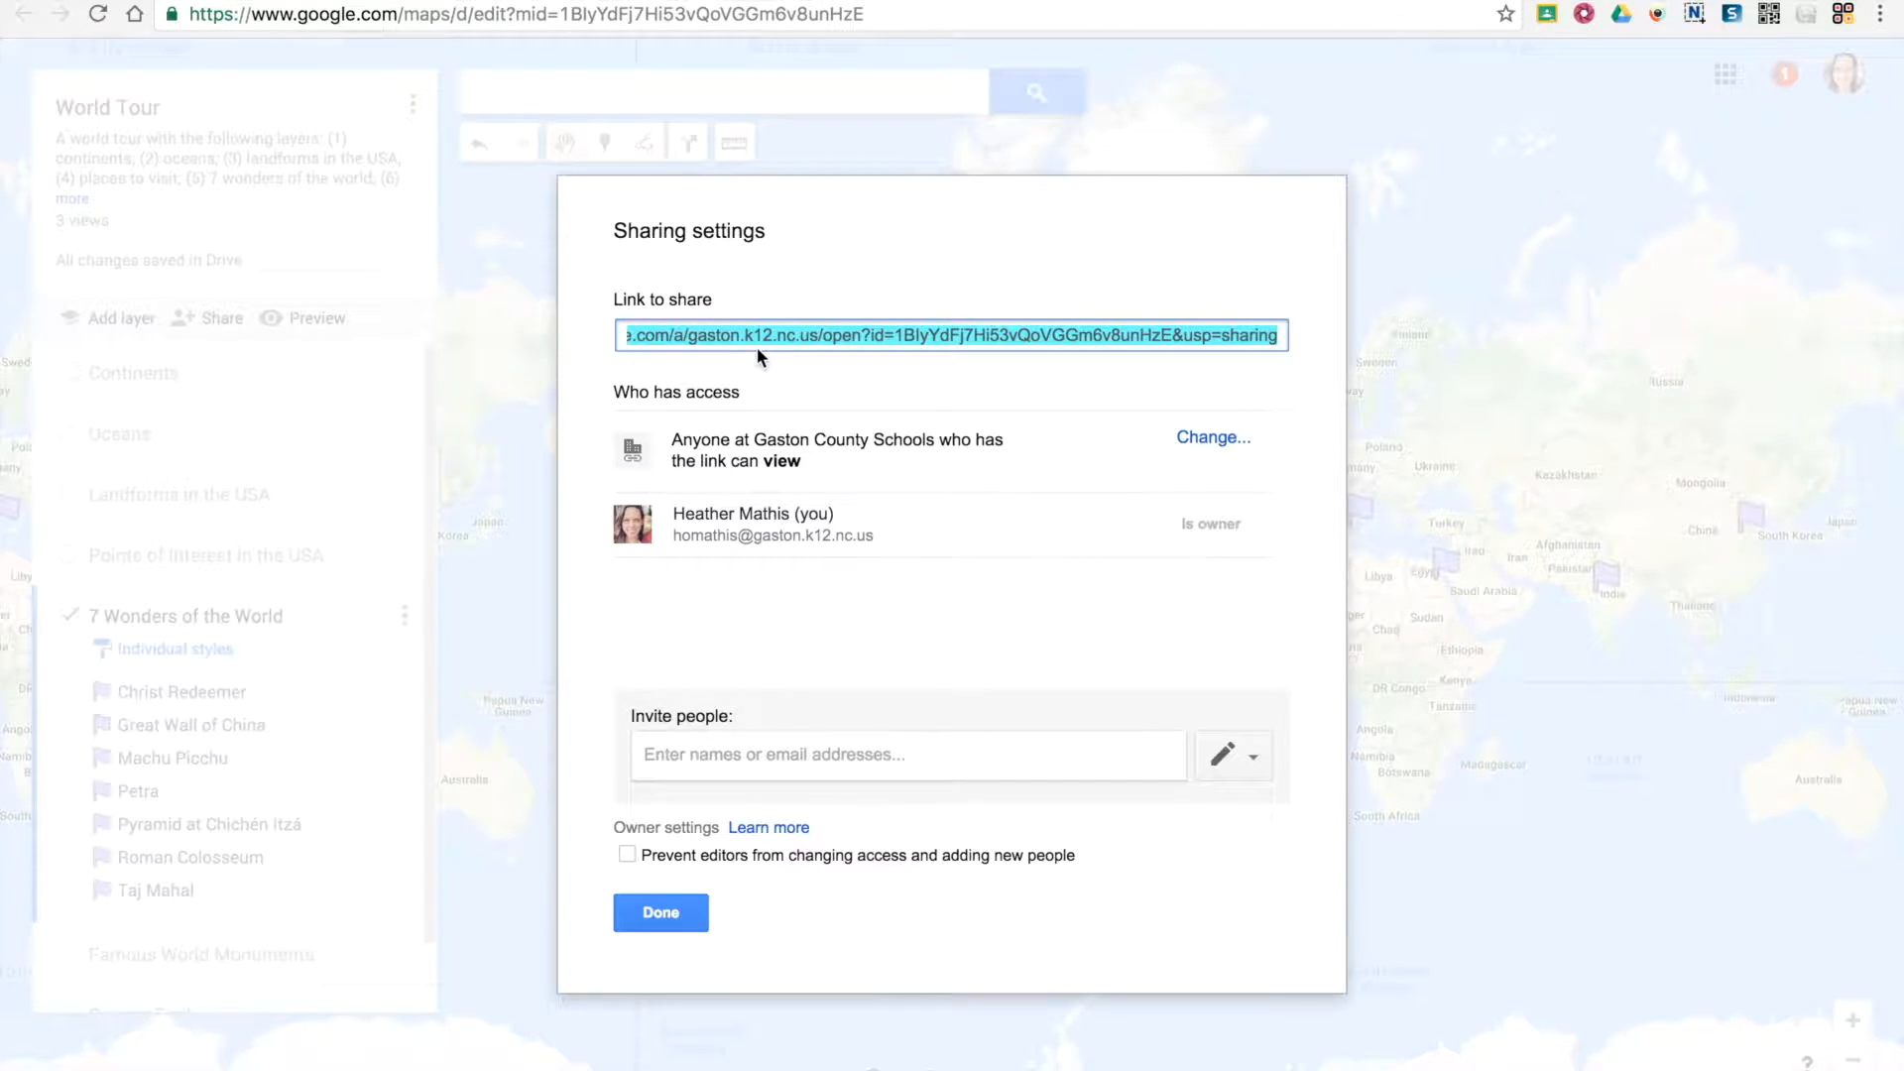
click(681, 922)
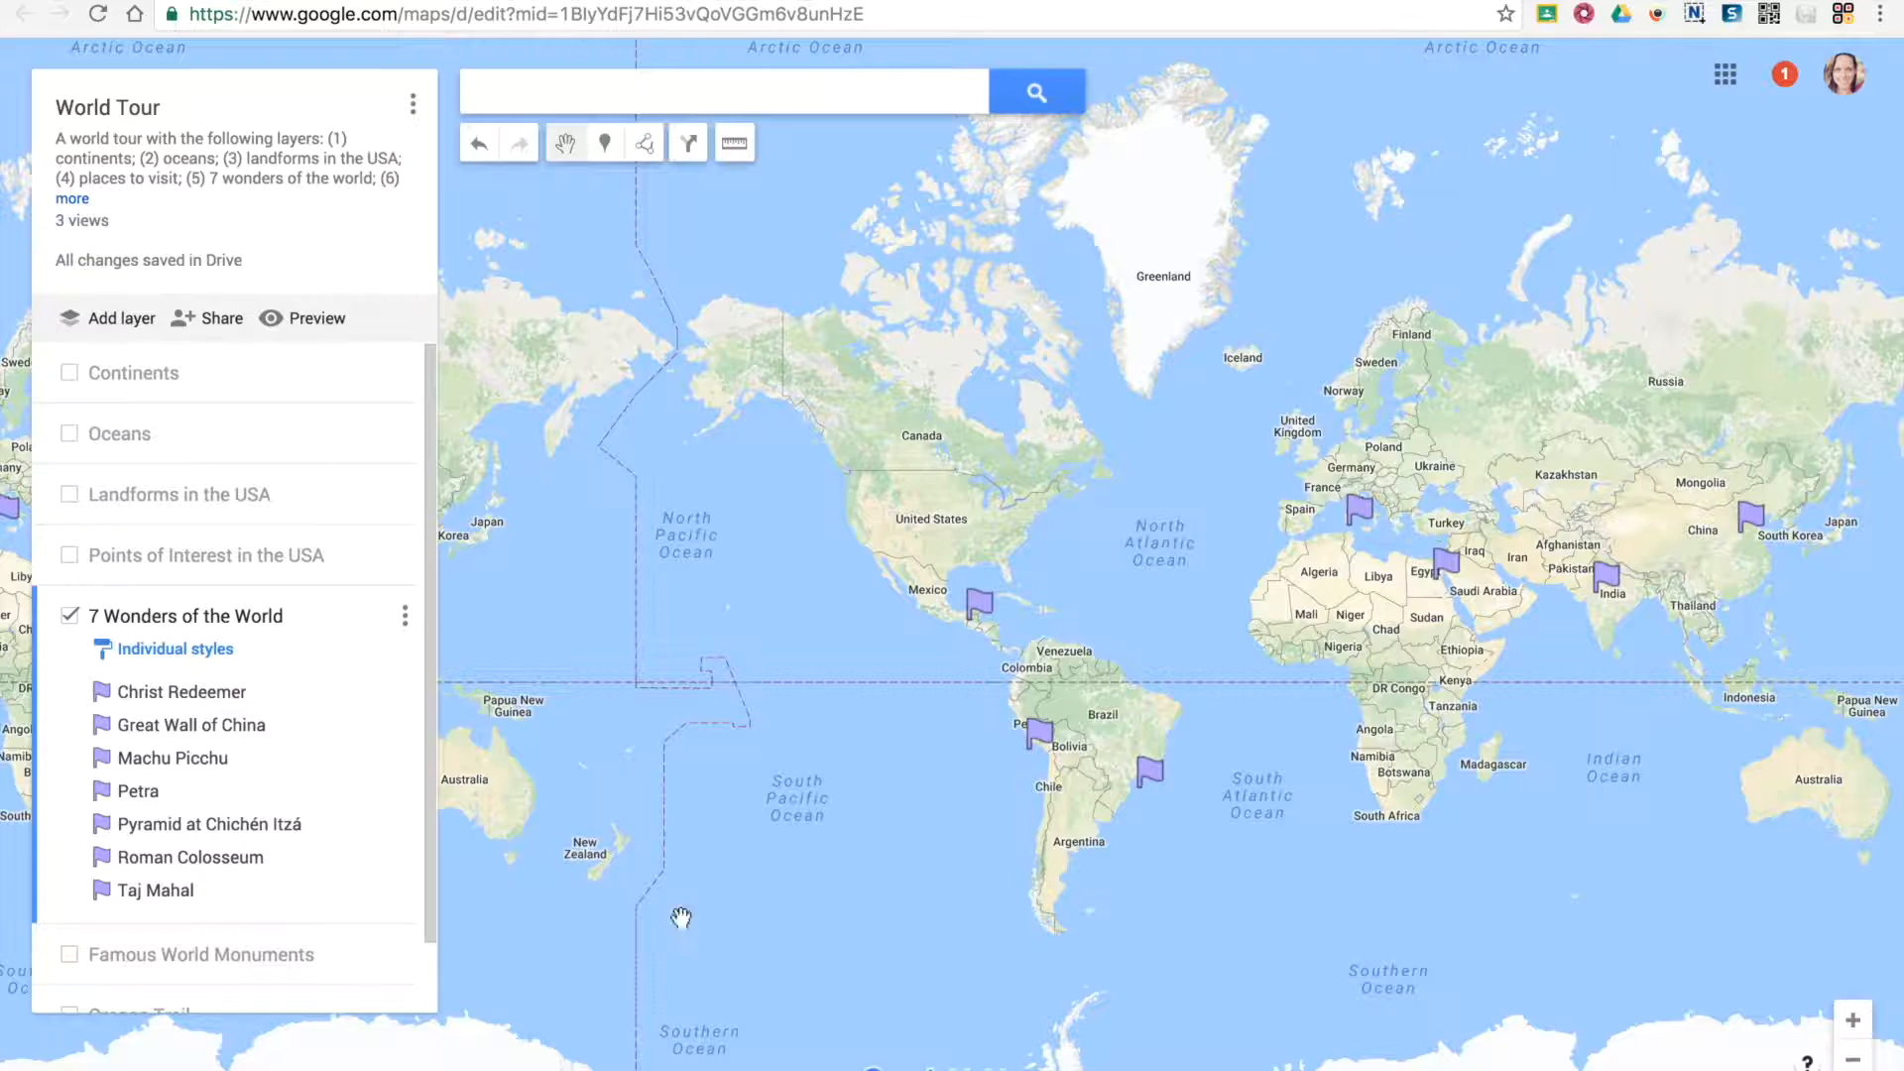
click(303, 325)
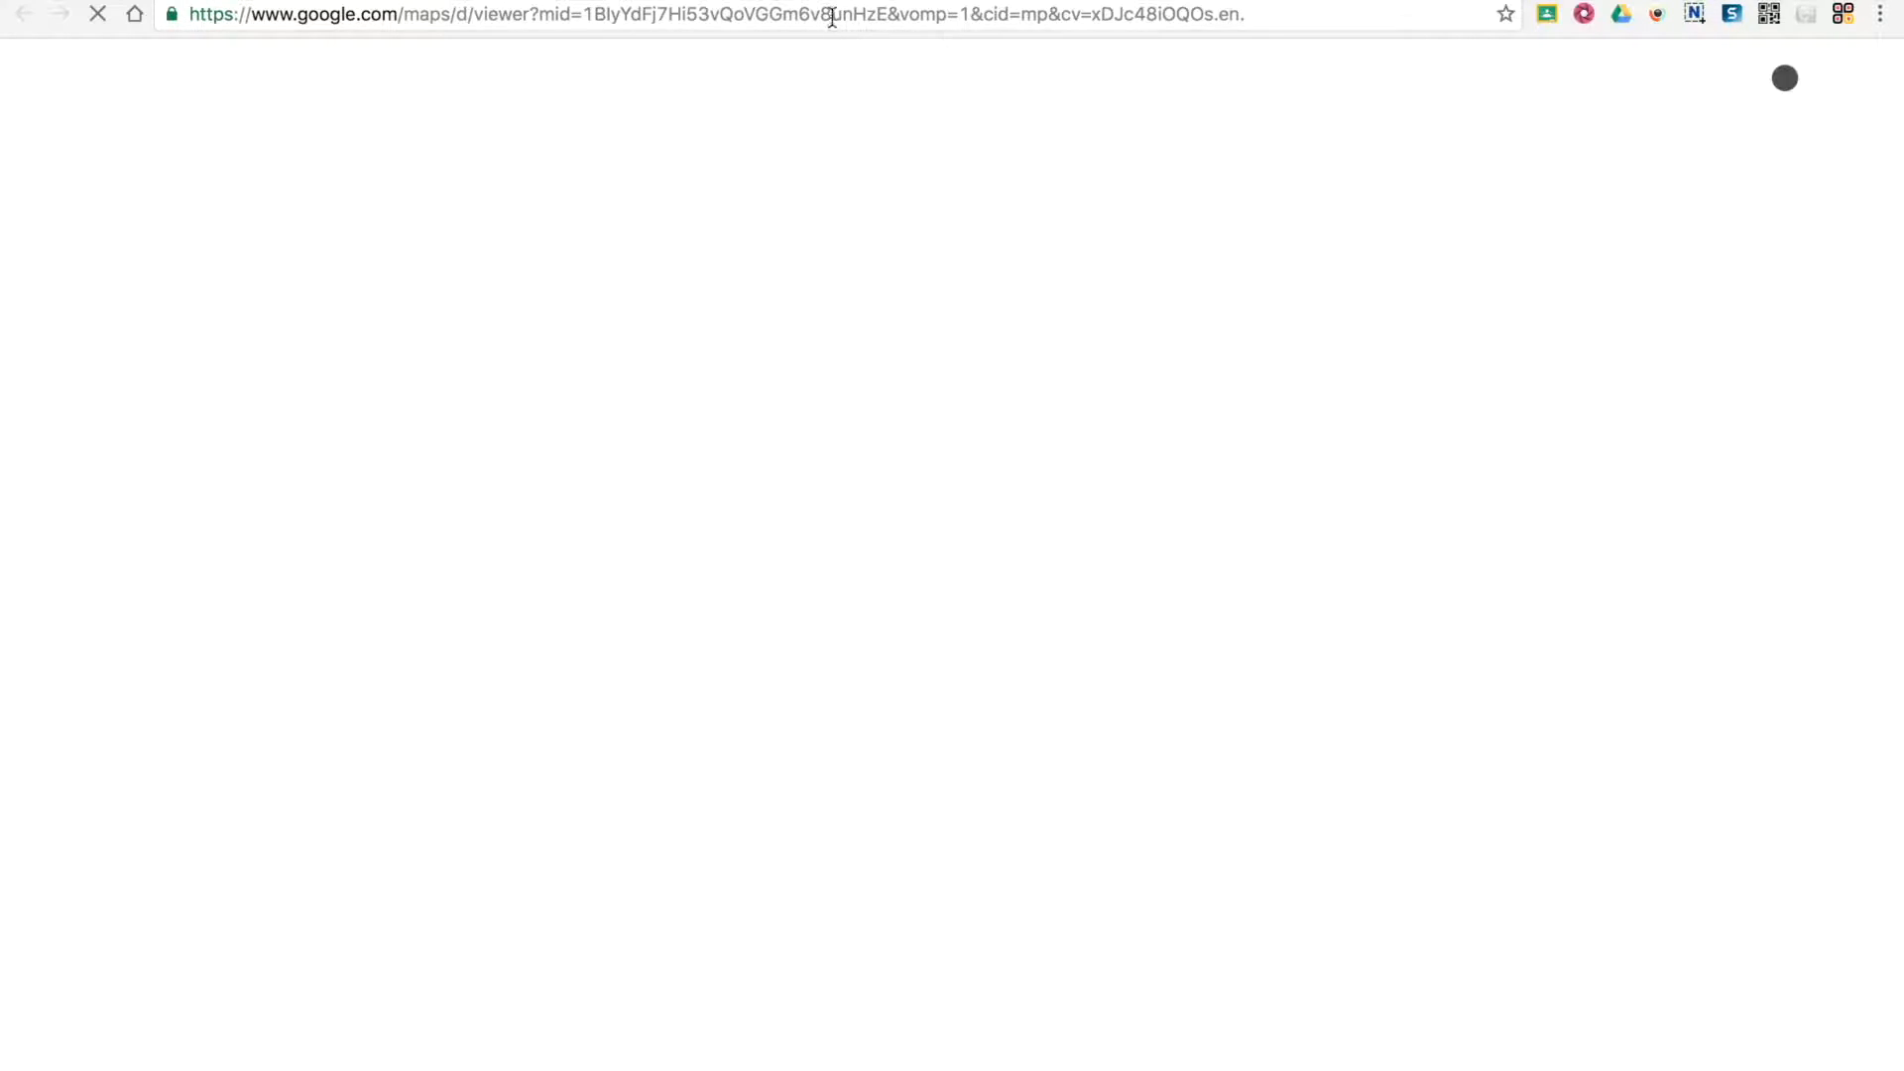
click(831, 13)
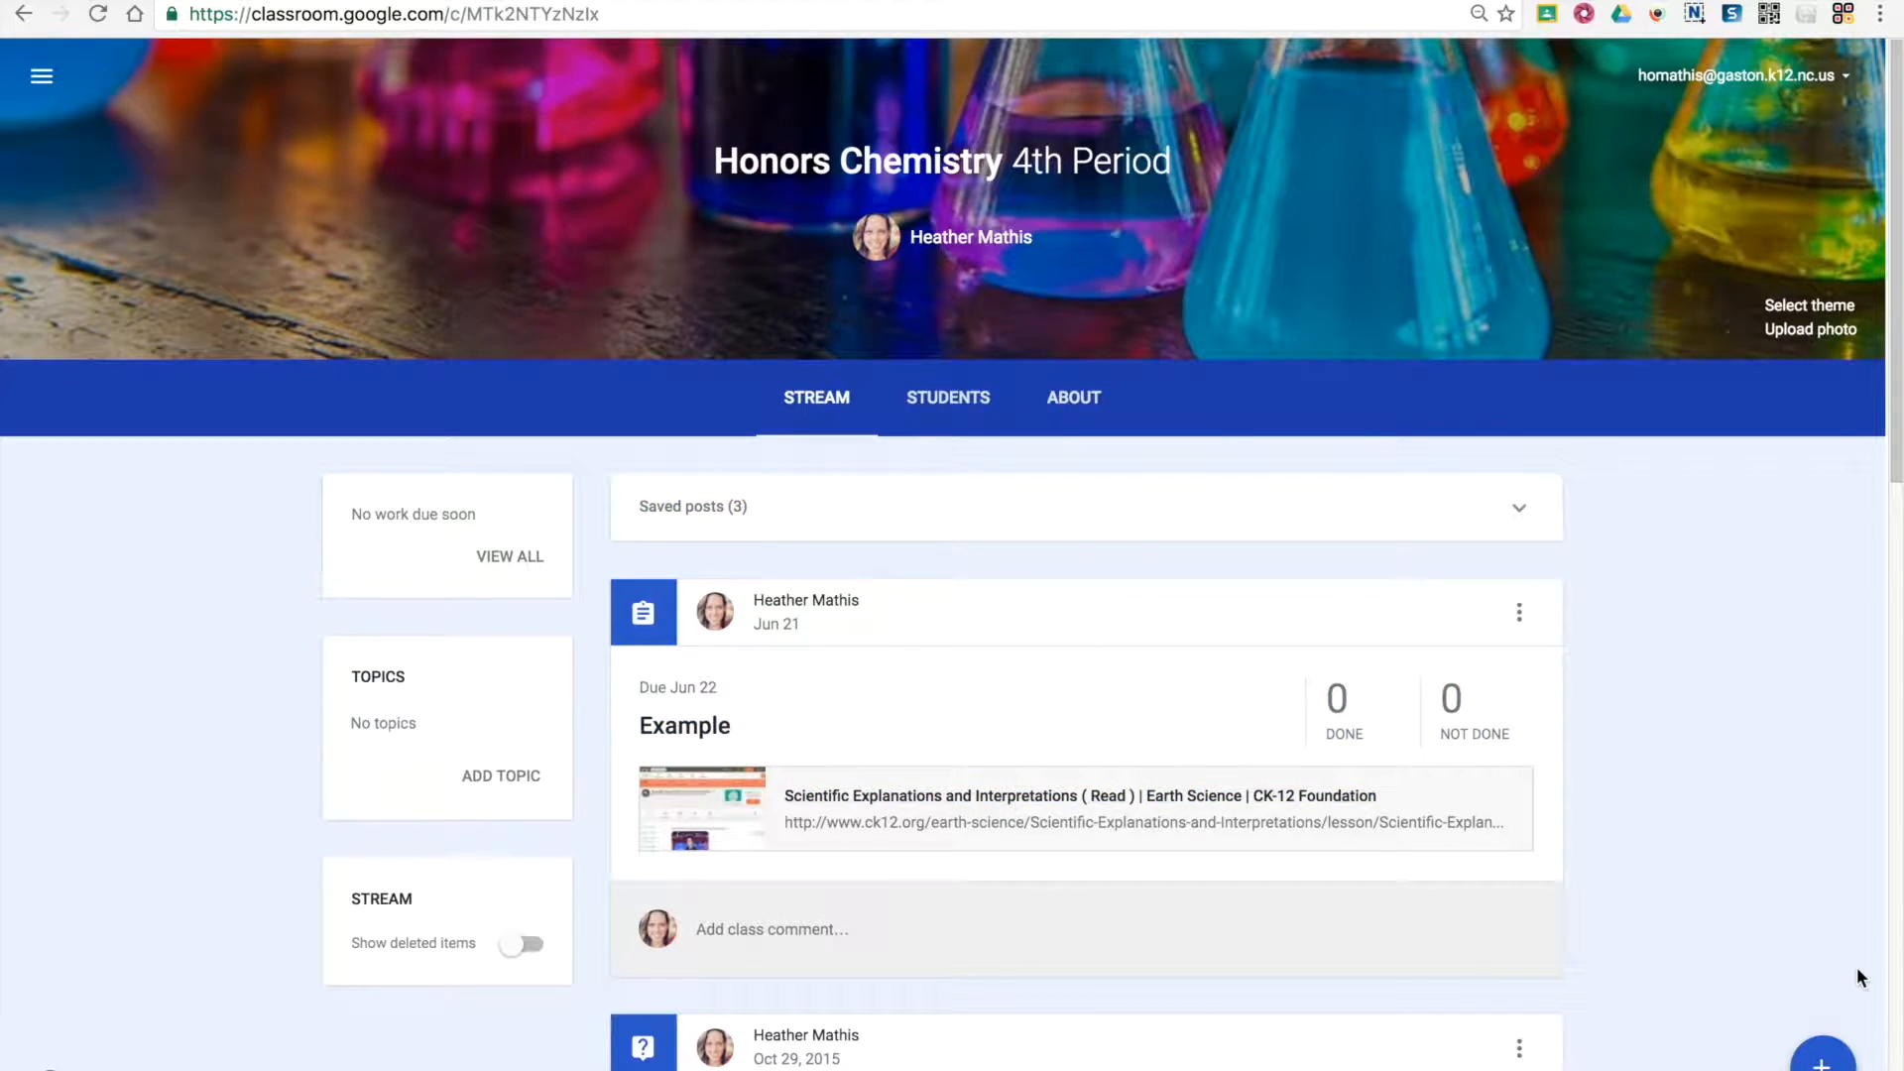
In Google Classroom, create an assignment for Honors Chemistry 4th Period and attach the World Tour map from Google Drive
mouse_move(1824, 1063)
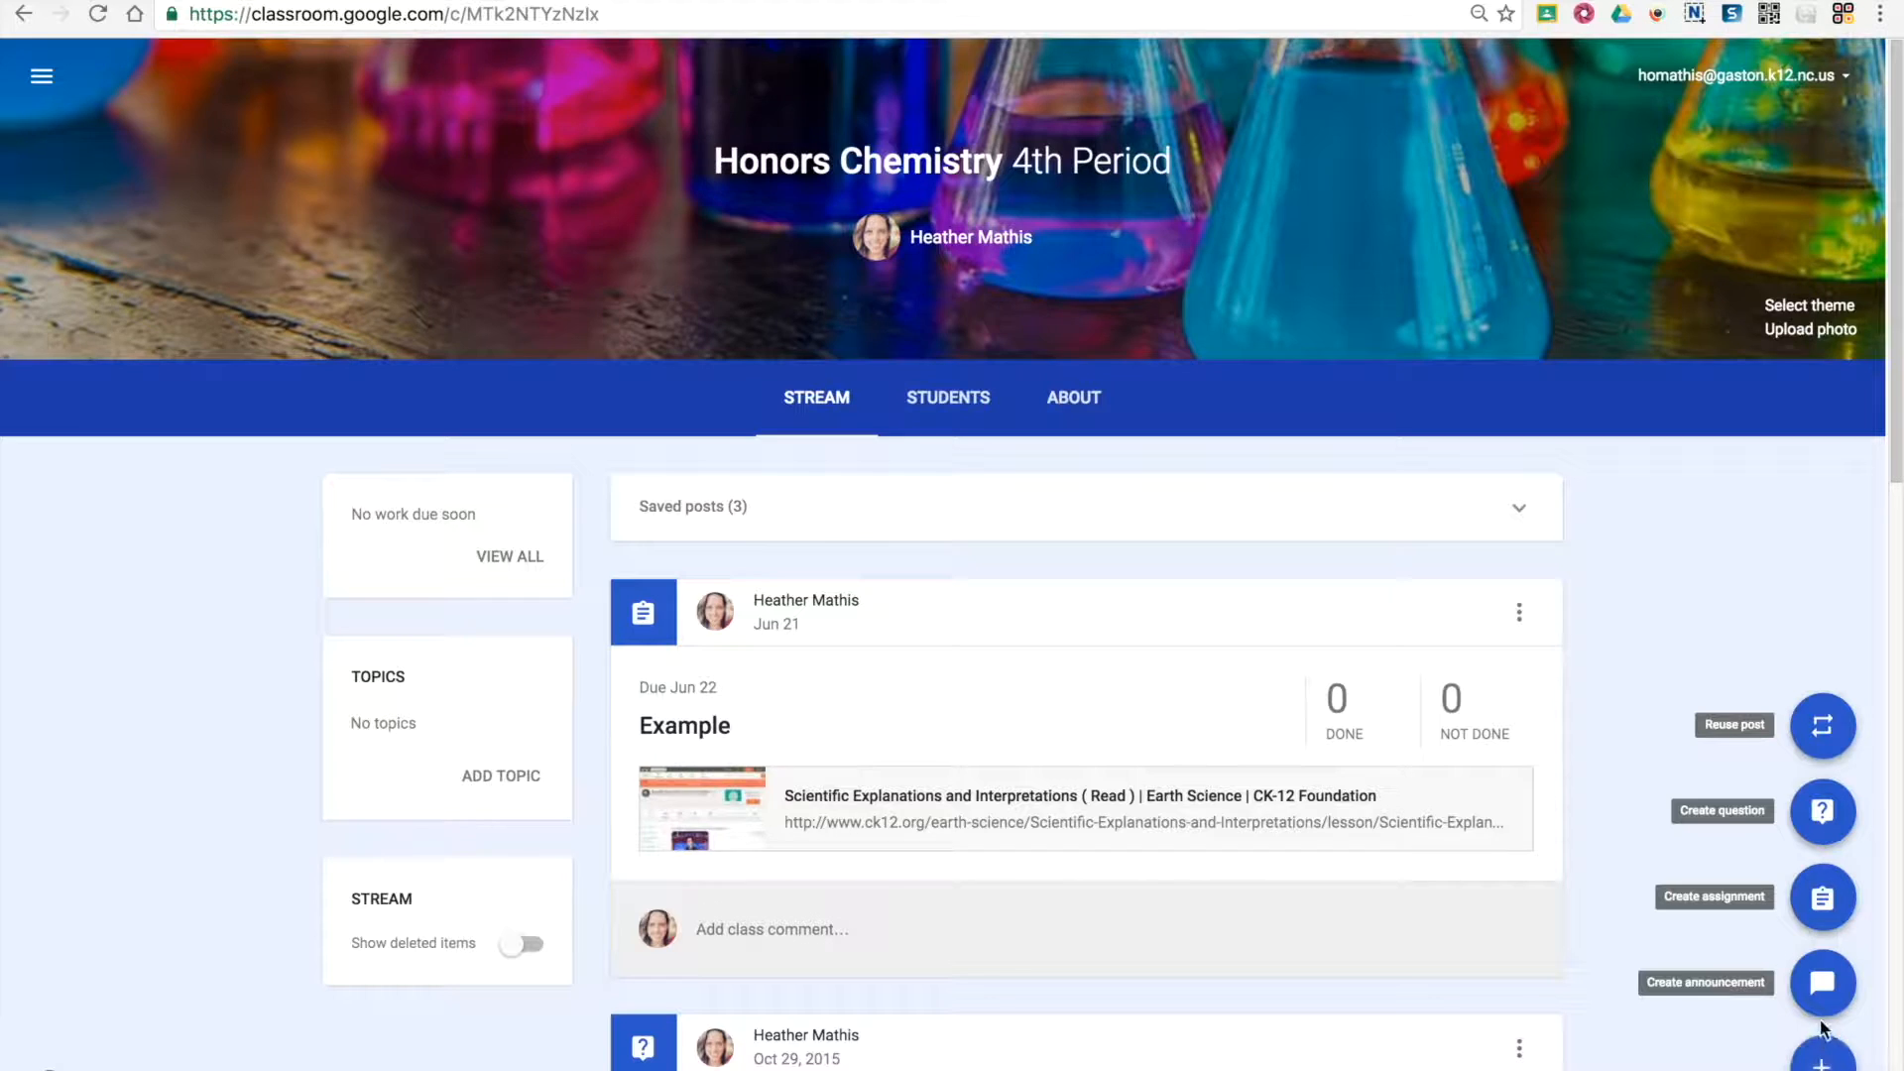
click(1821, 904)
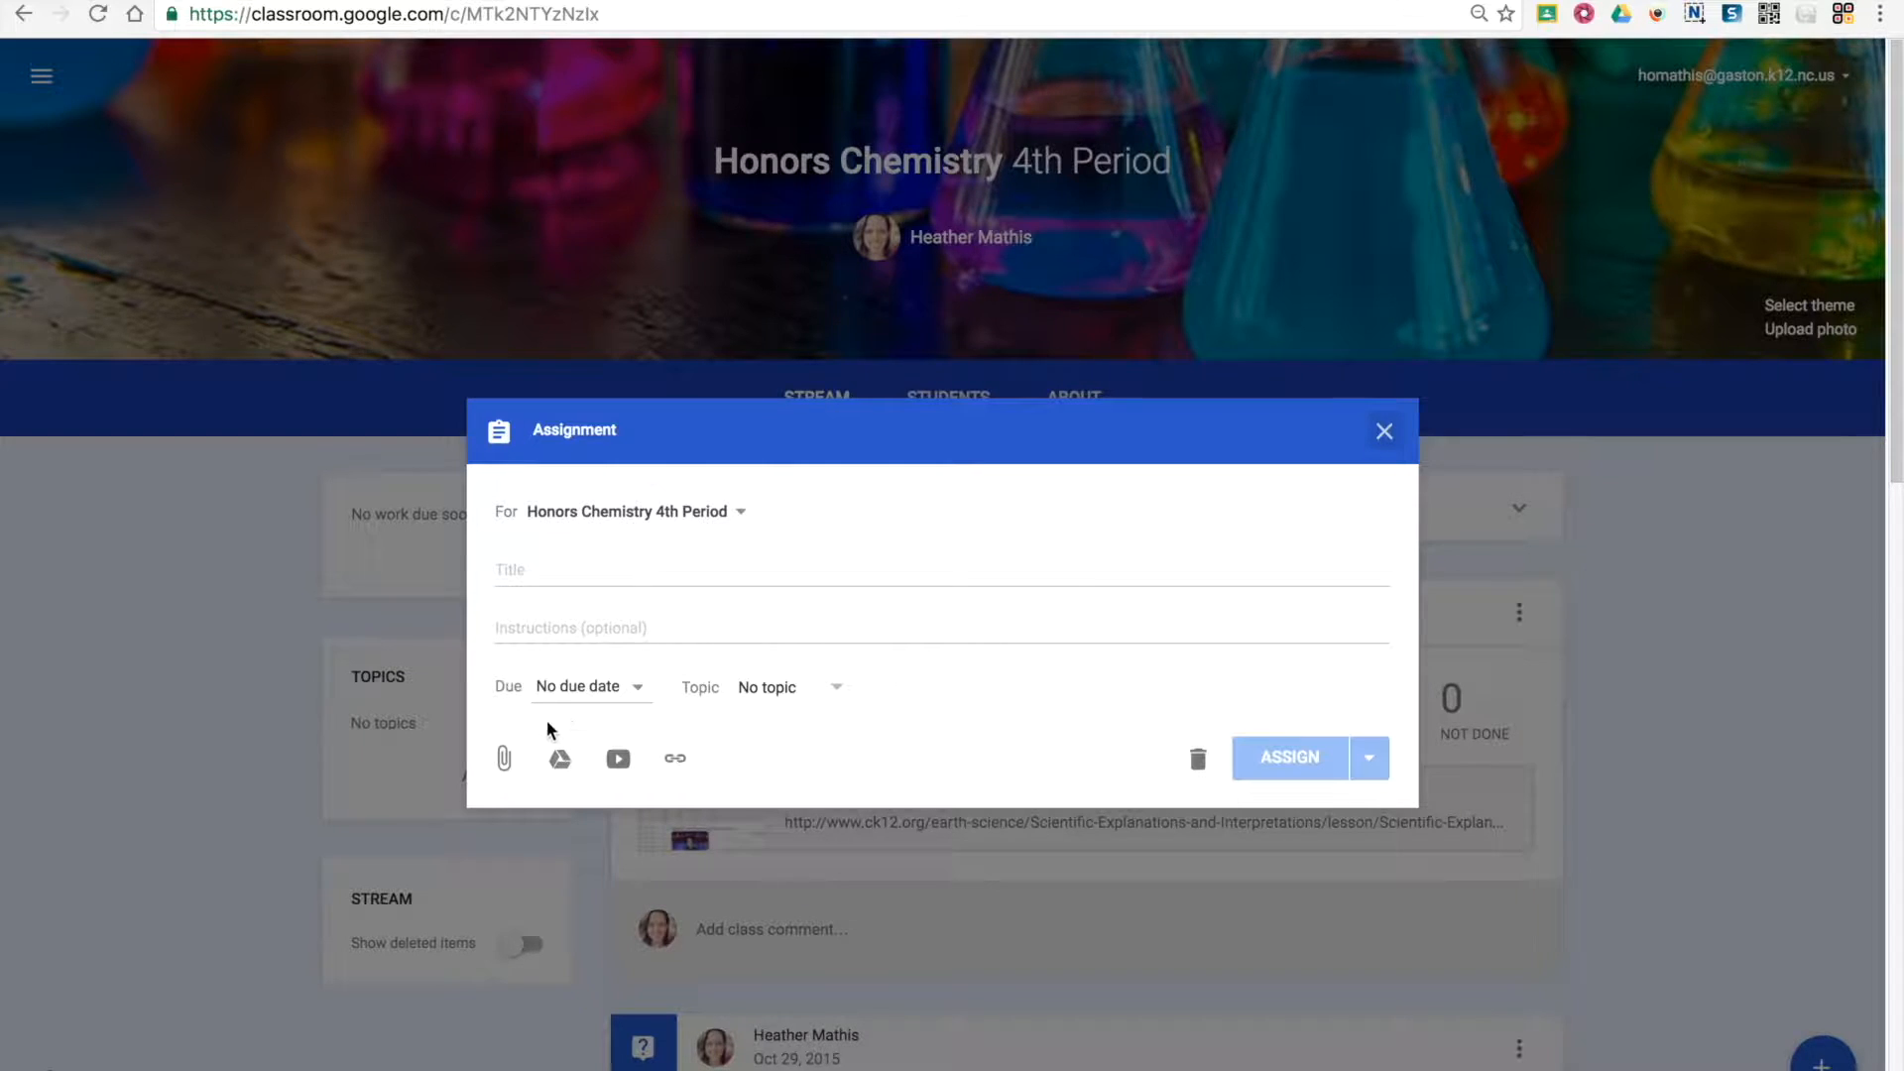
click(560, 760)
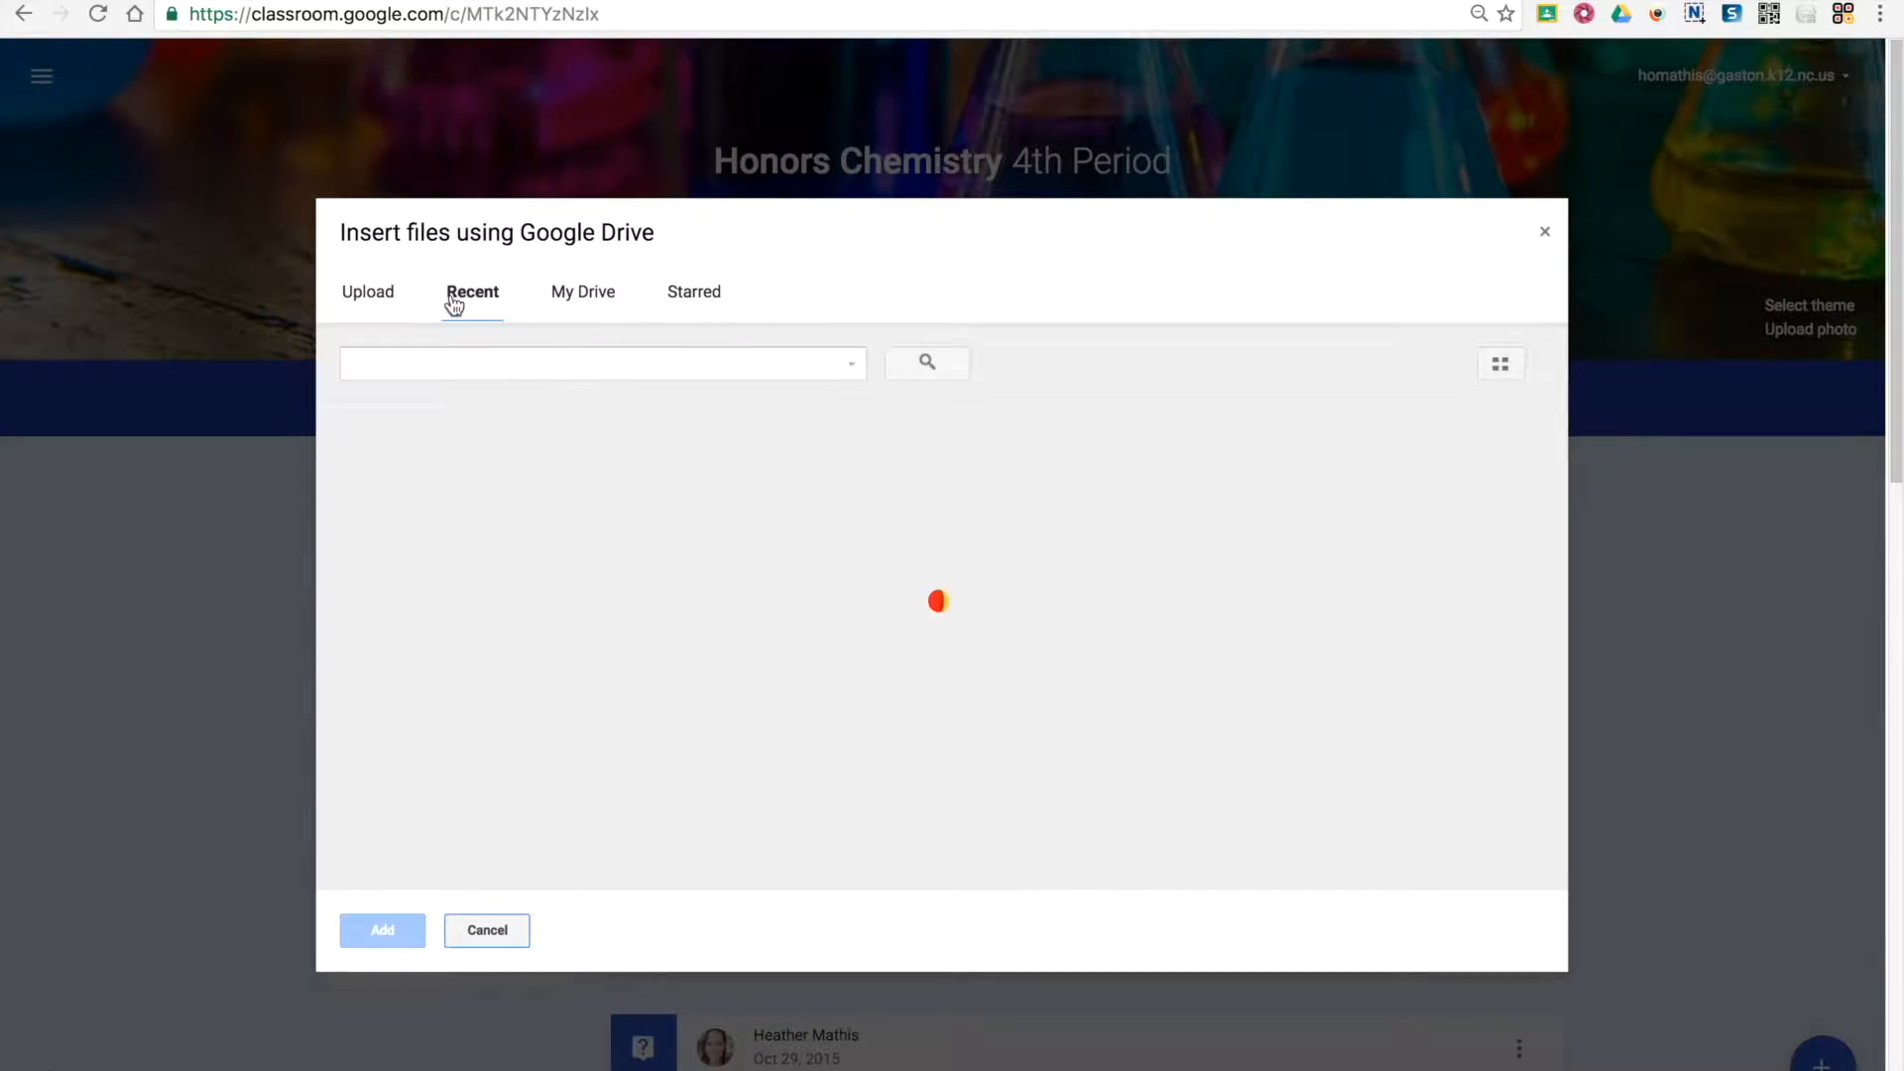
click(446, 536)
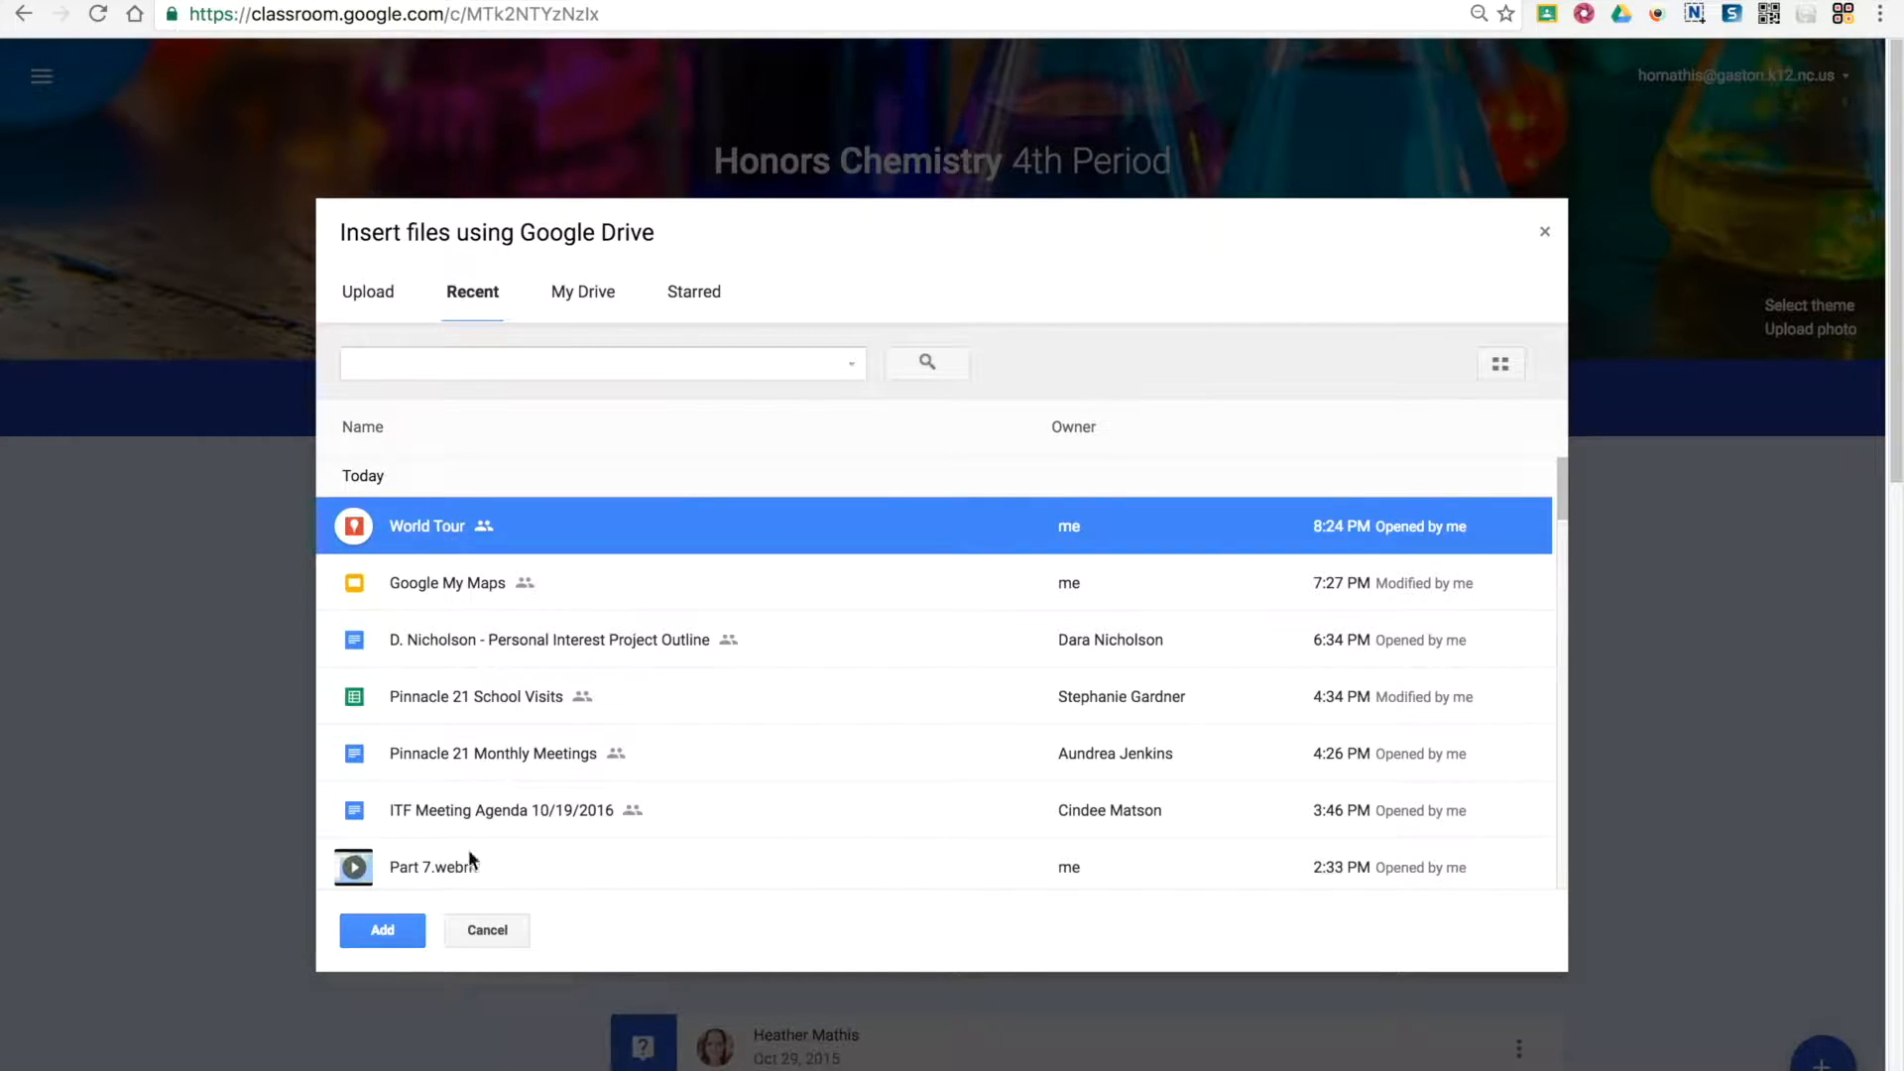
click(388, 932)
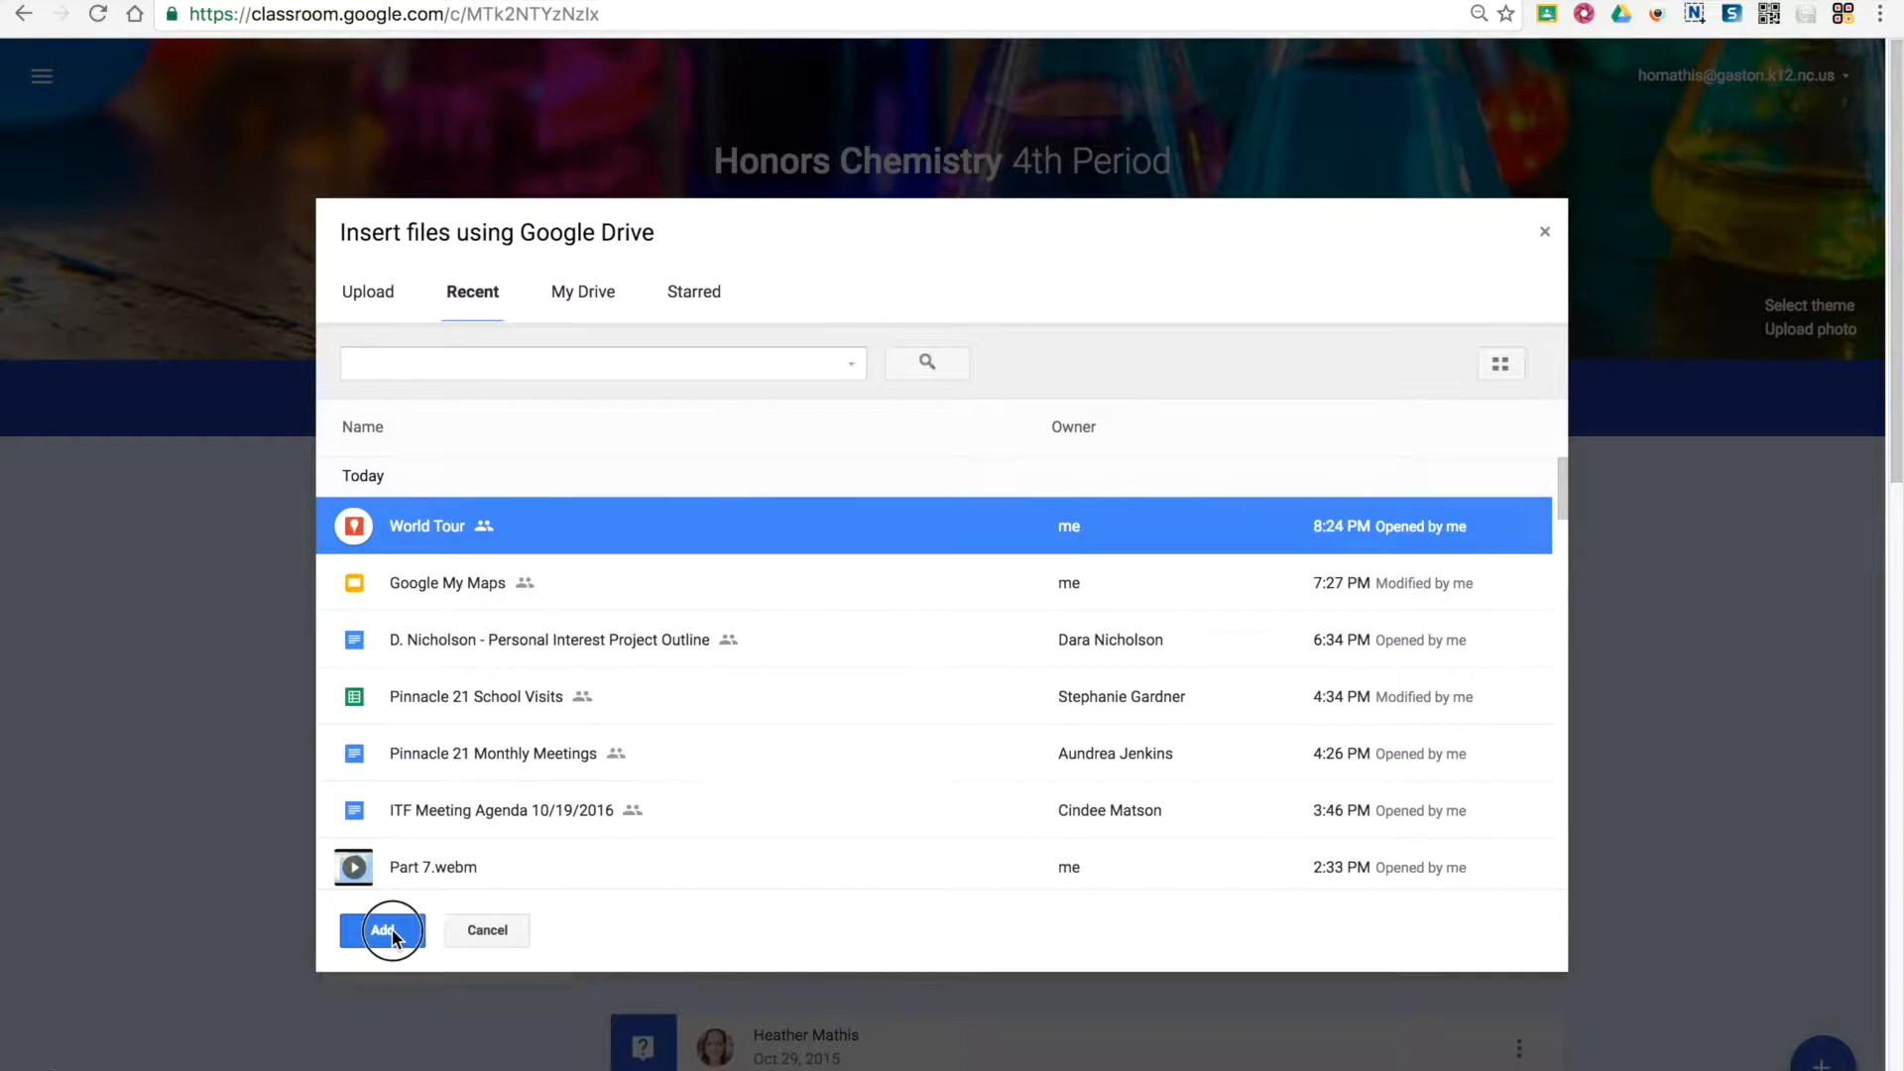
Set the attached World Tour map to make a copy for each student
click(1140, 790)
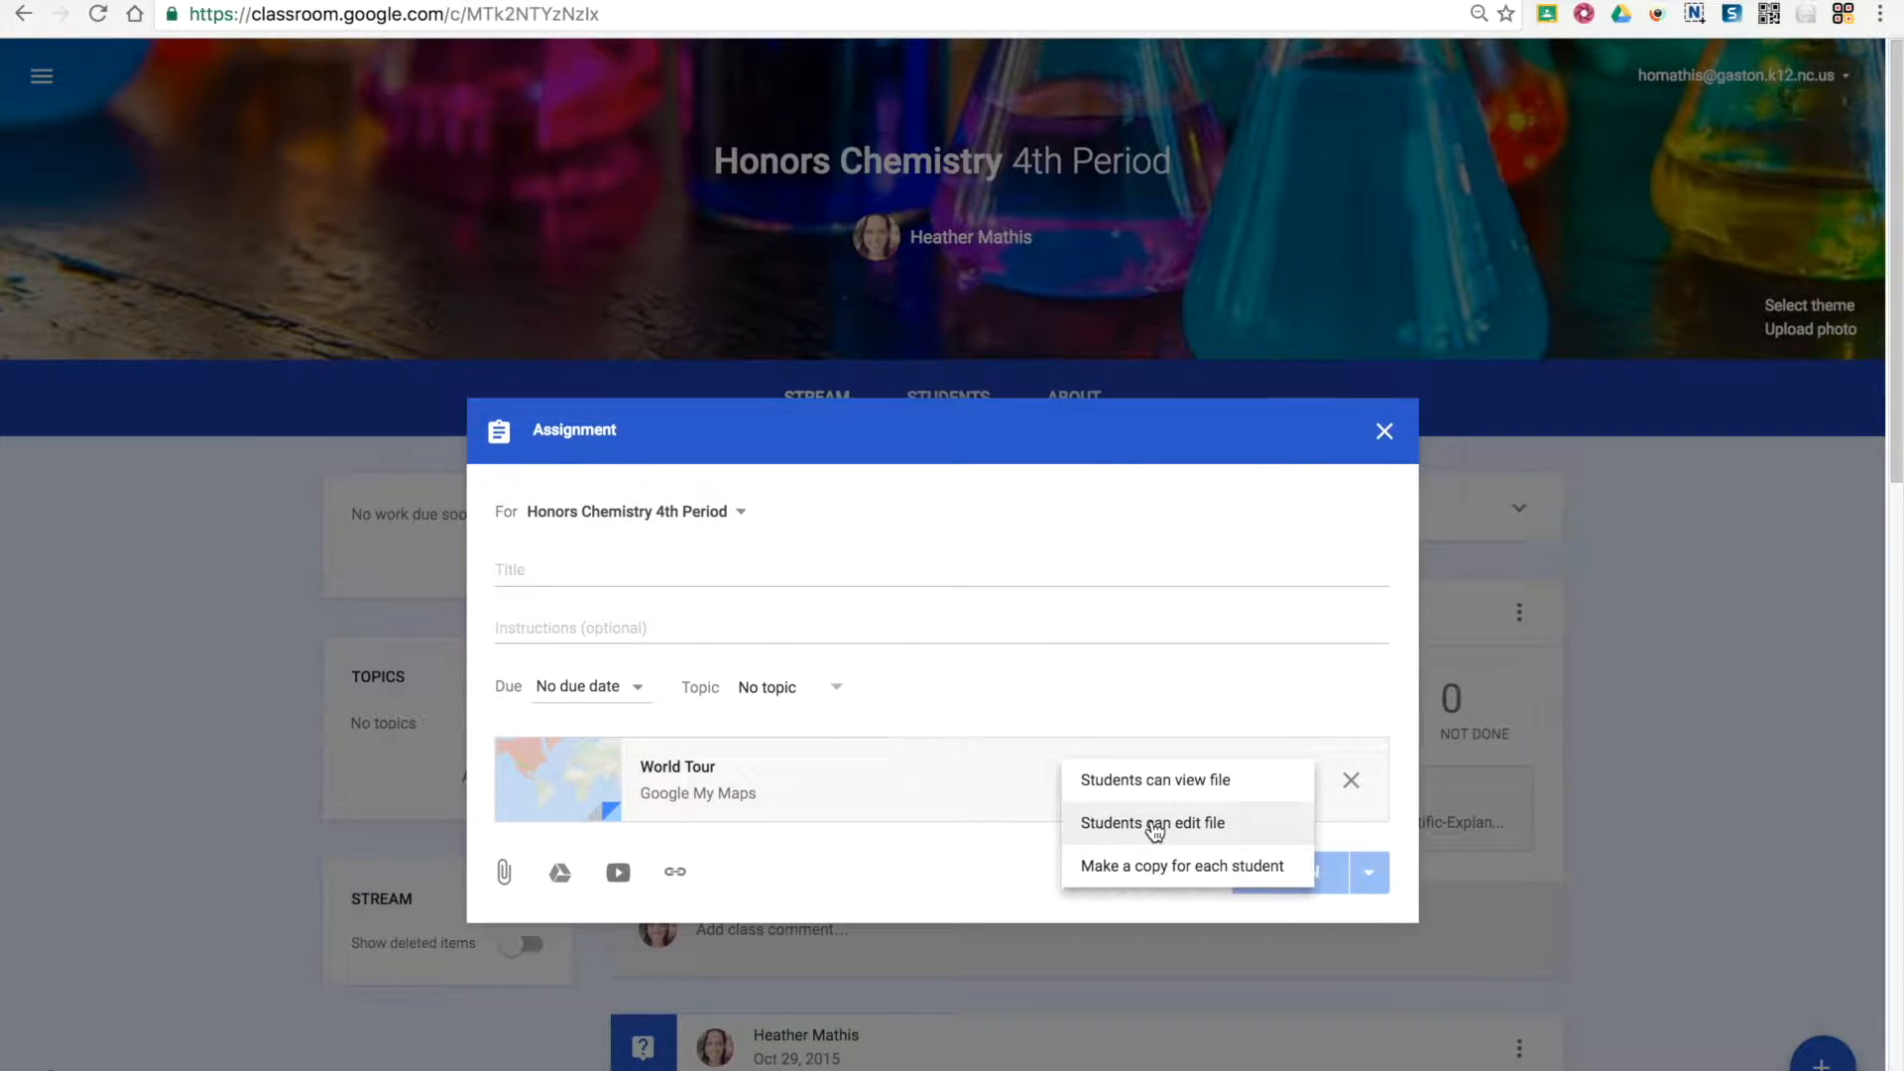
click(1160, 867)
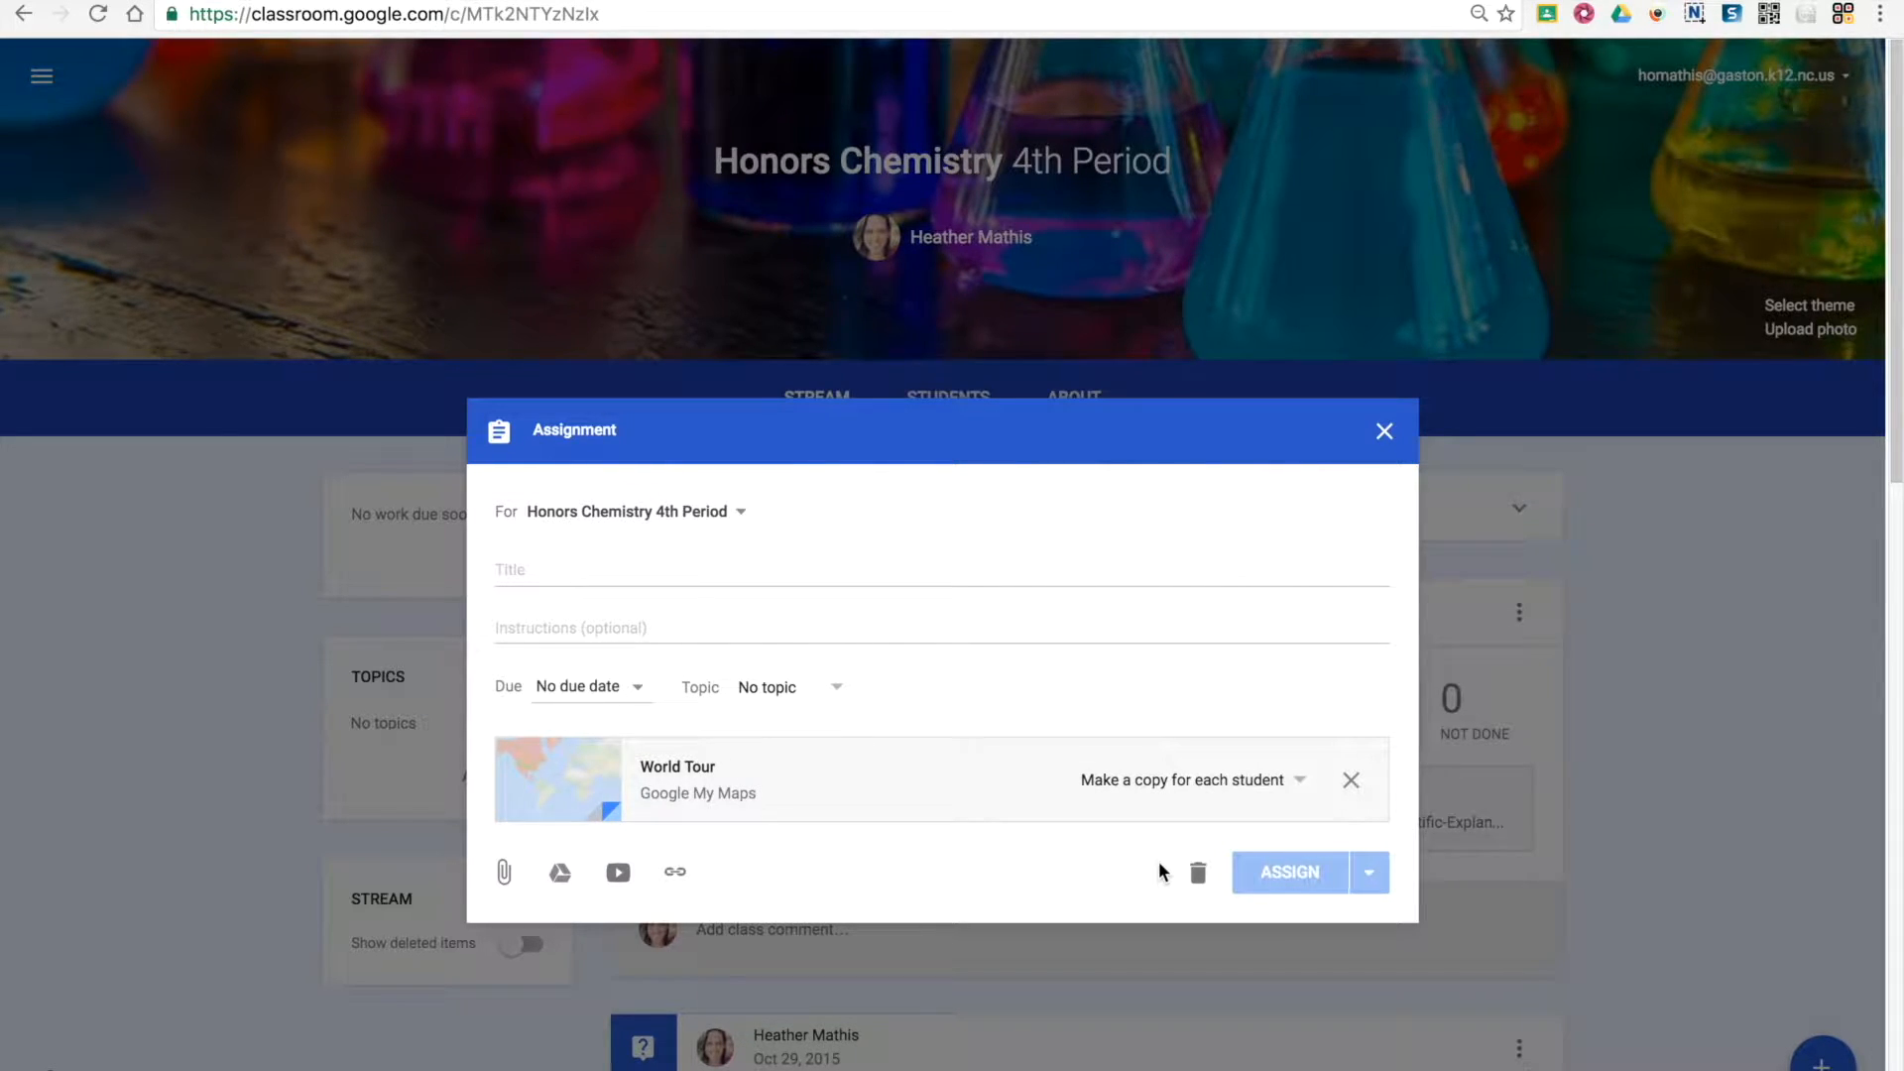
click(1194, 780)
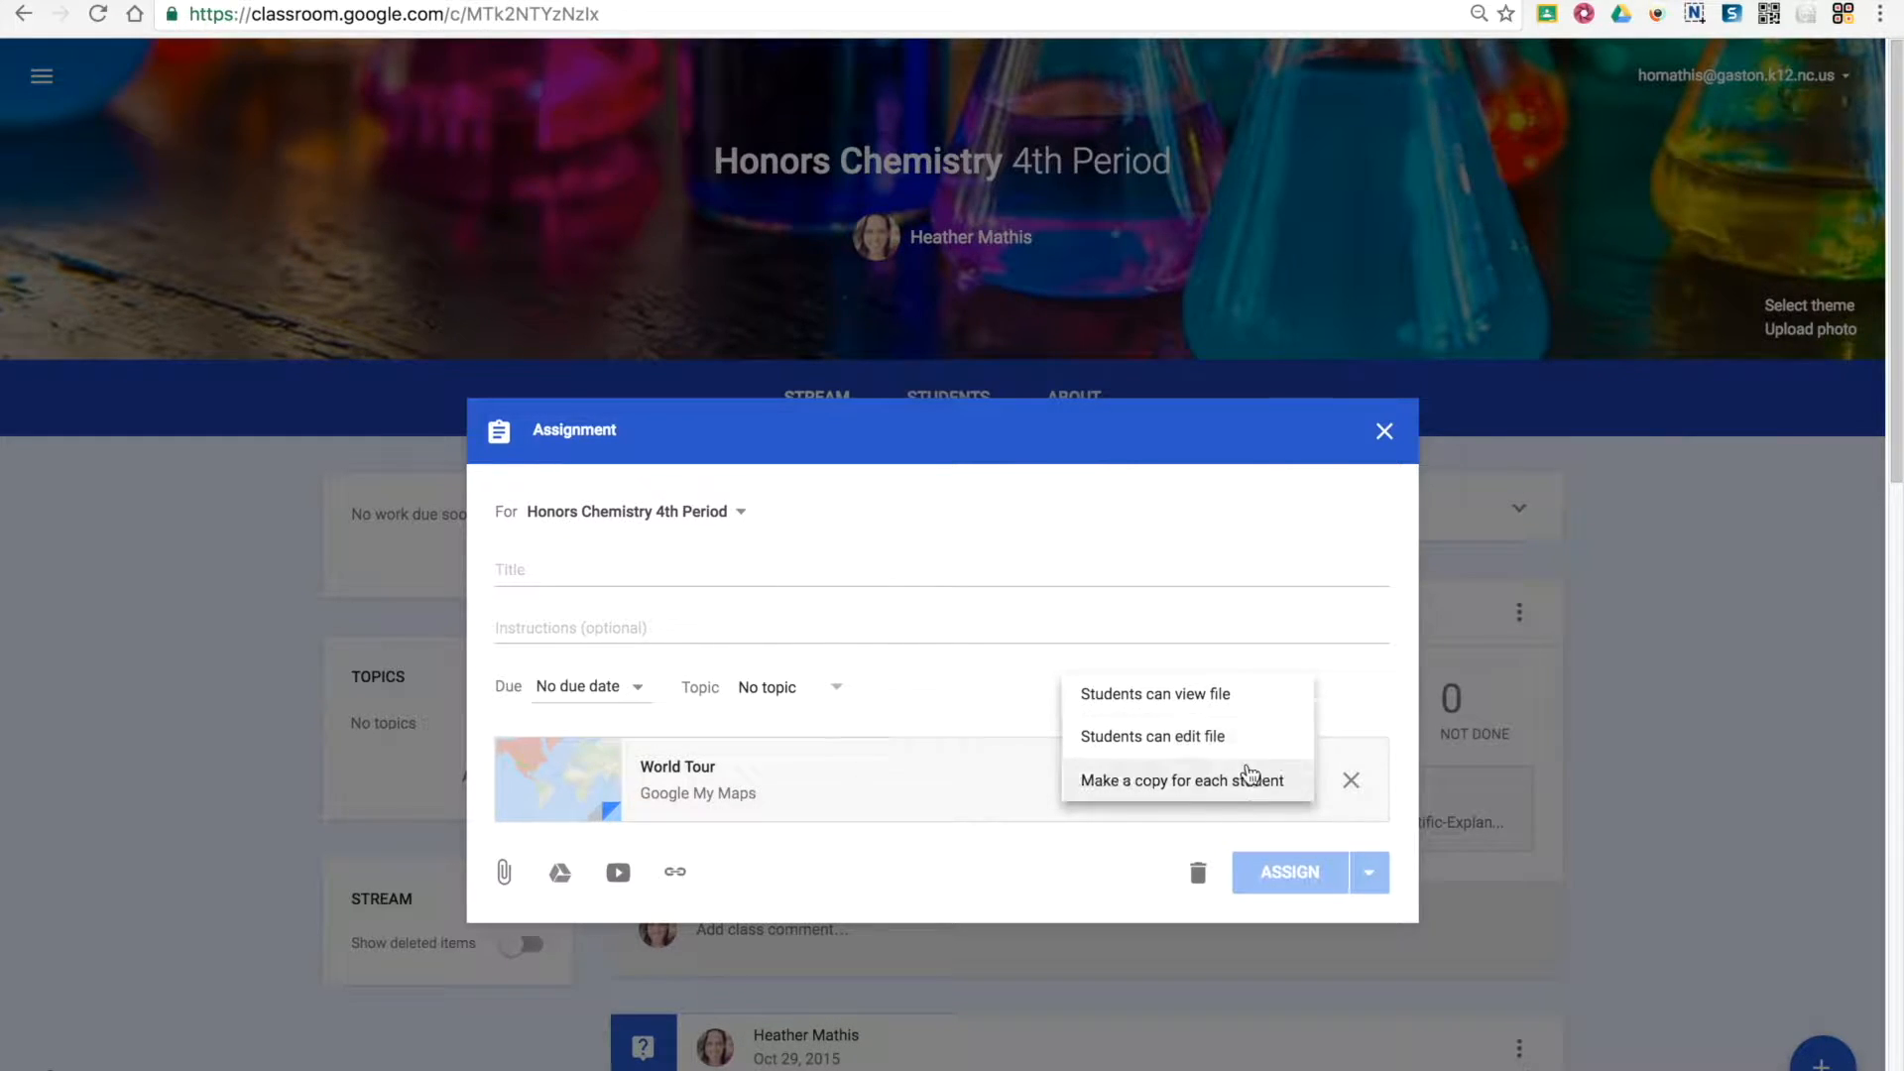
click(1240, 791)
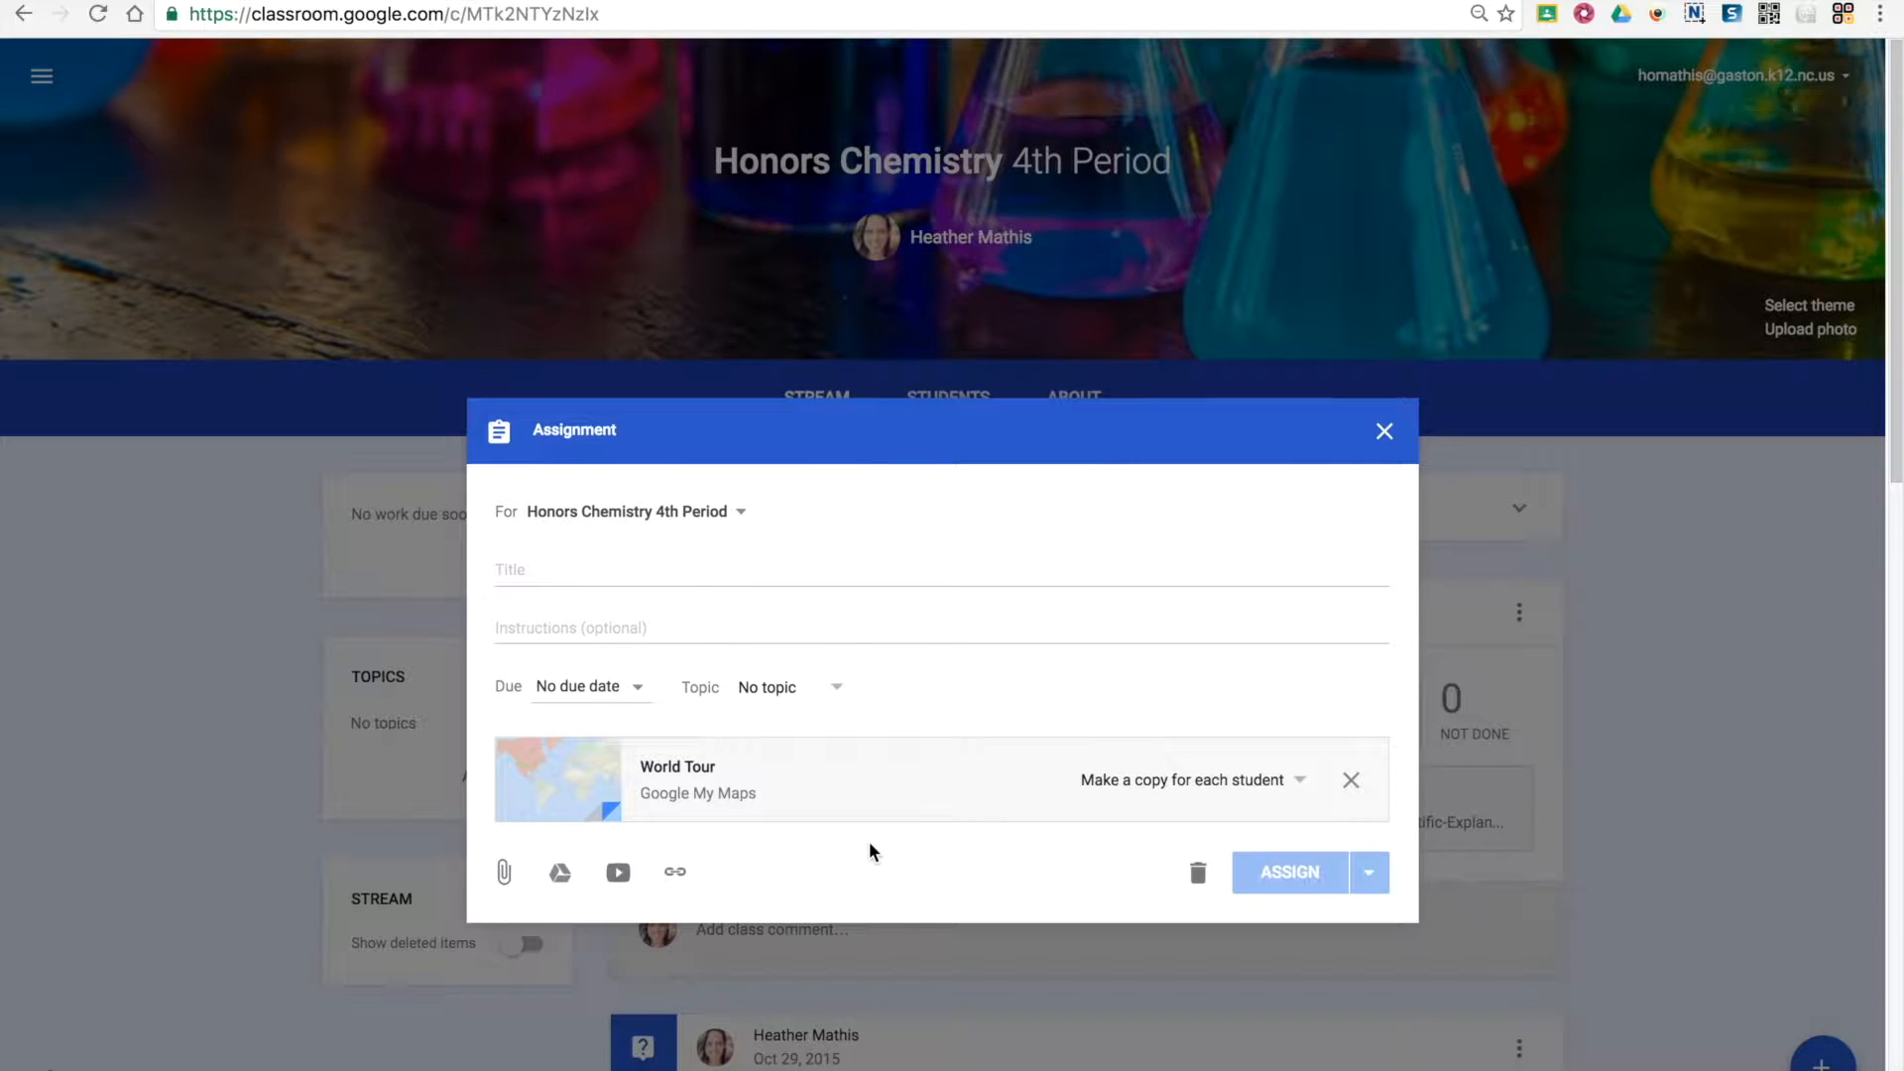
Title the assignment "World Tour Assignment" and assign it to the class
click(542, 569)
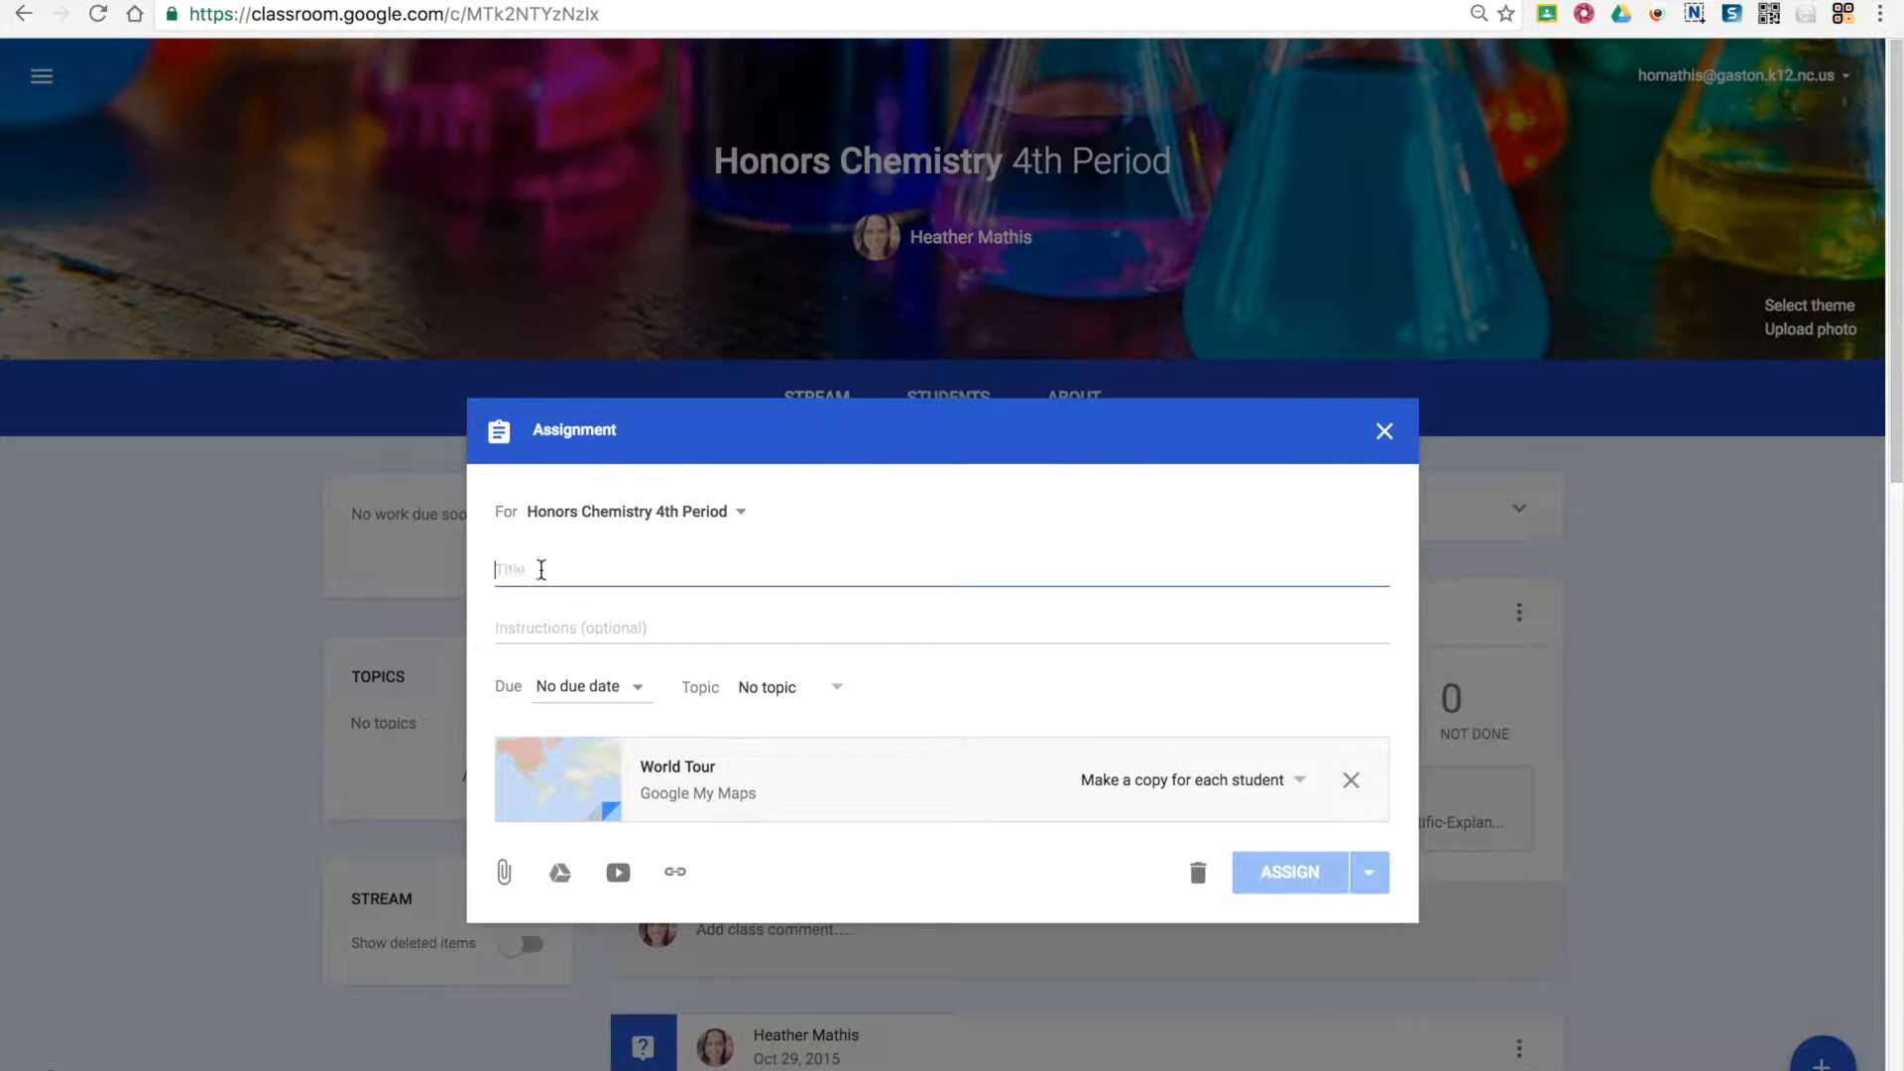
text(World Tour Assignment)
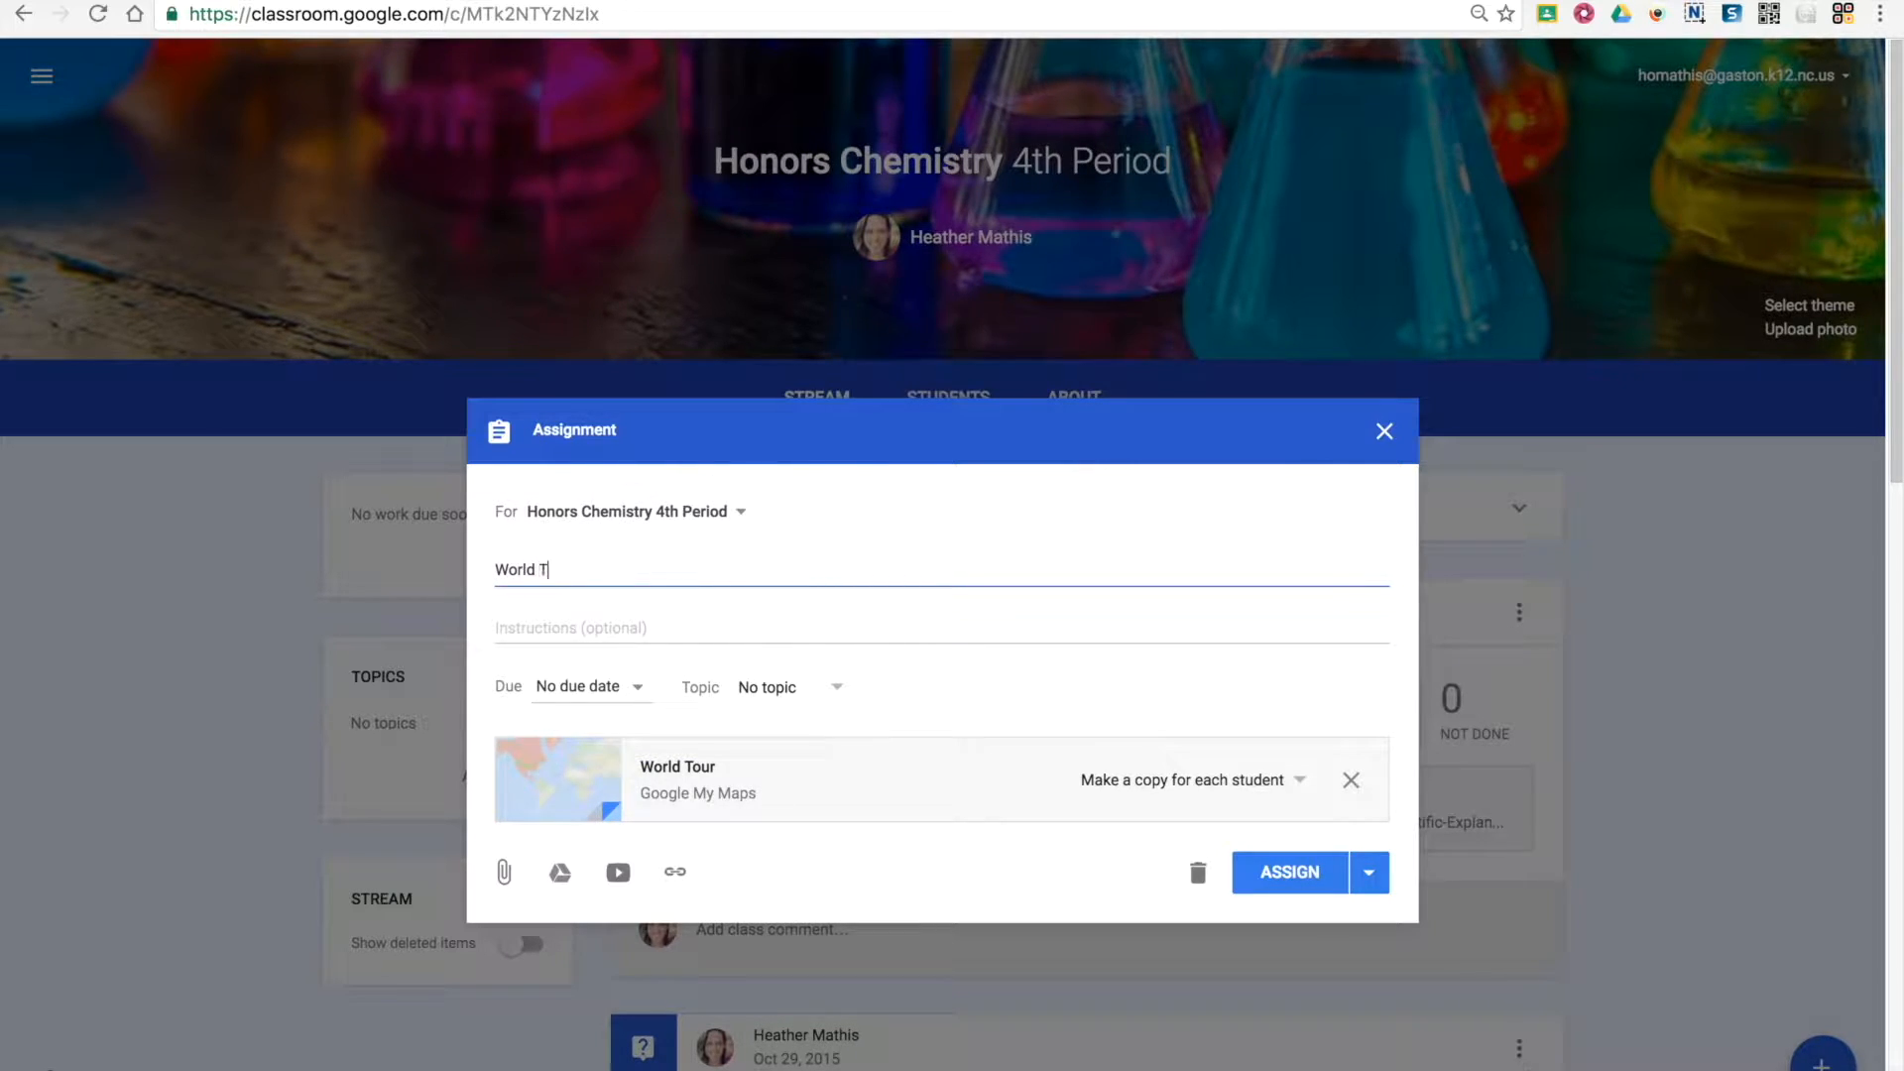
click(1288, 886)
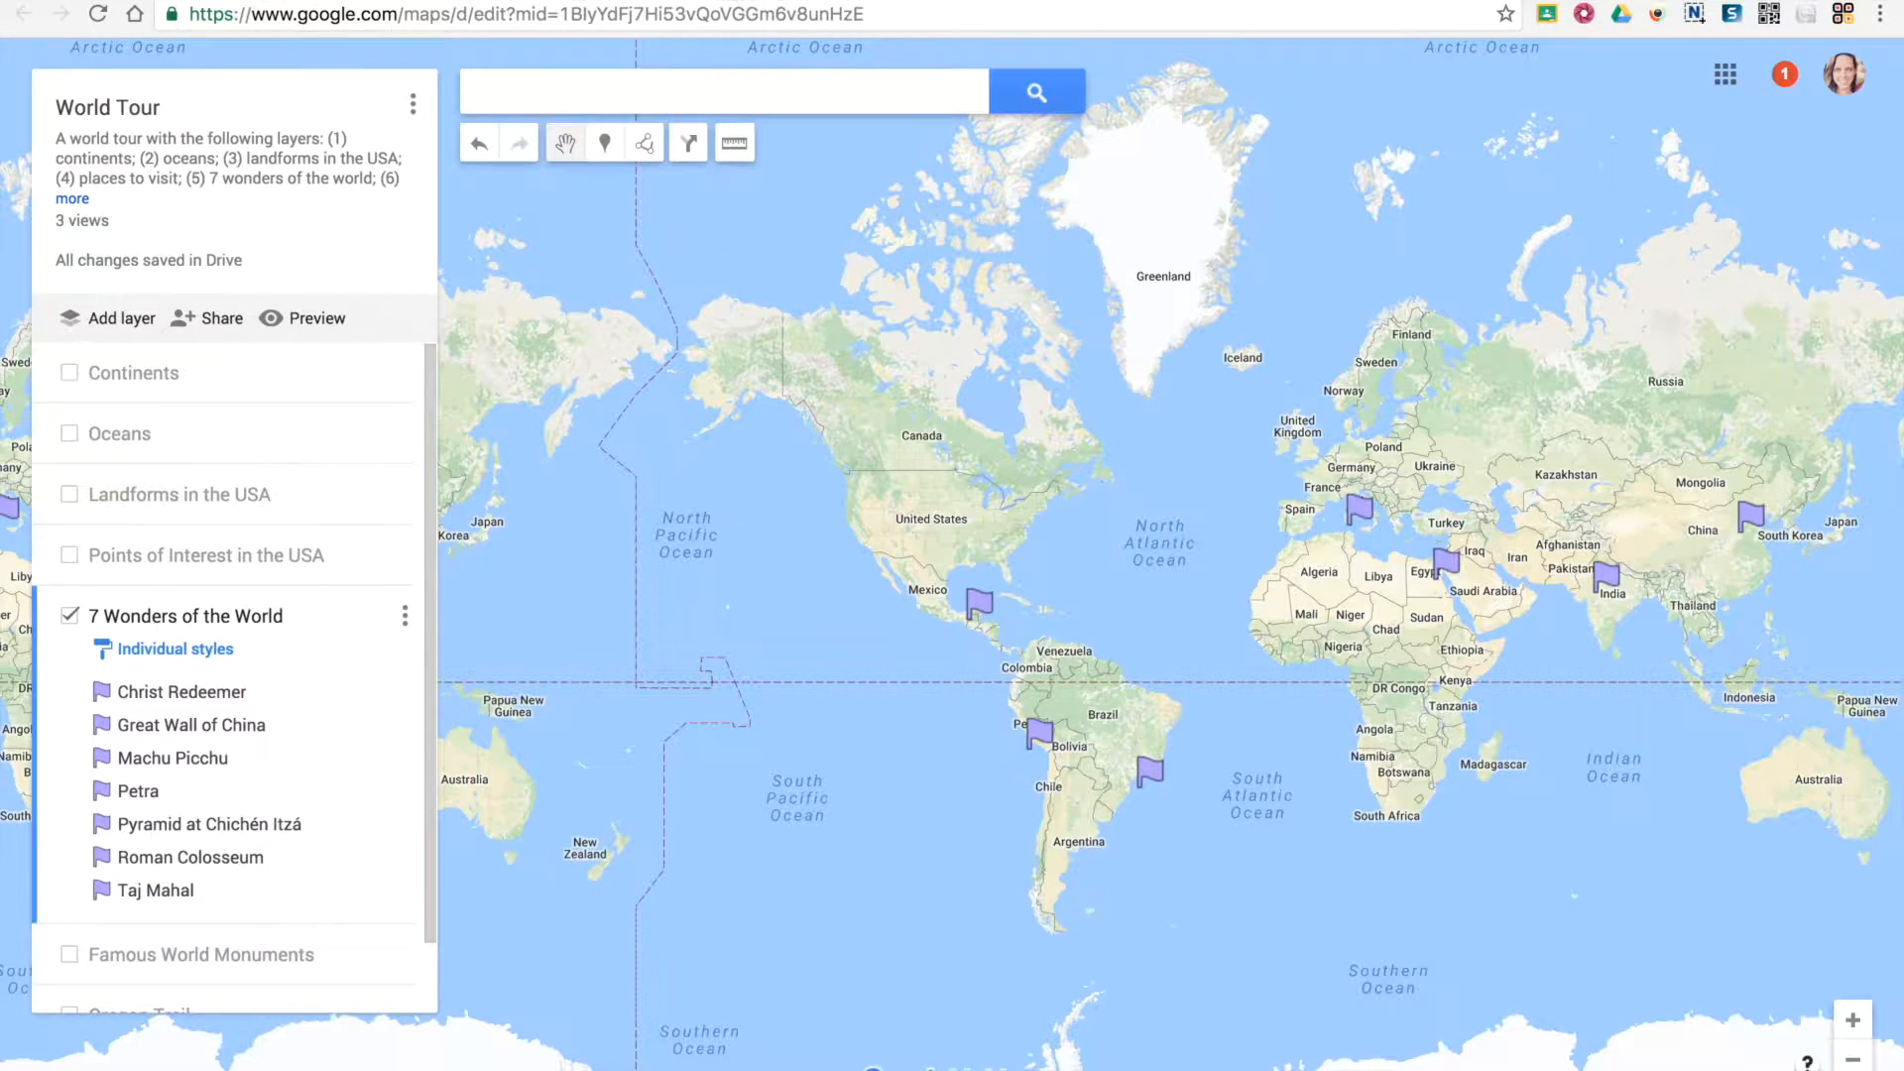
Search the web for "google my maps" in a new browser tab and enter the My Maps home from its About page
key(super+t)
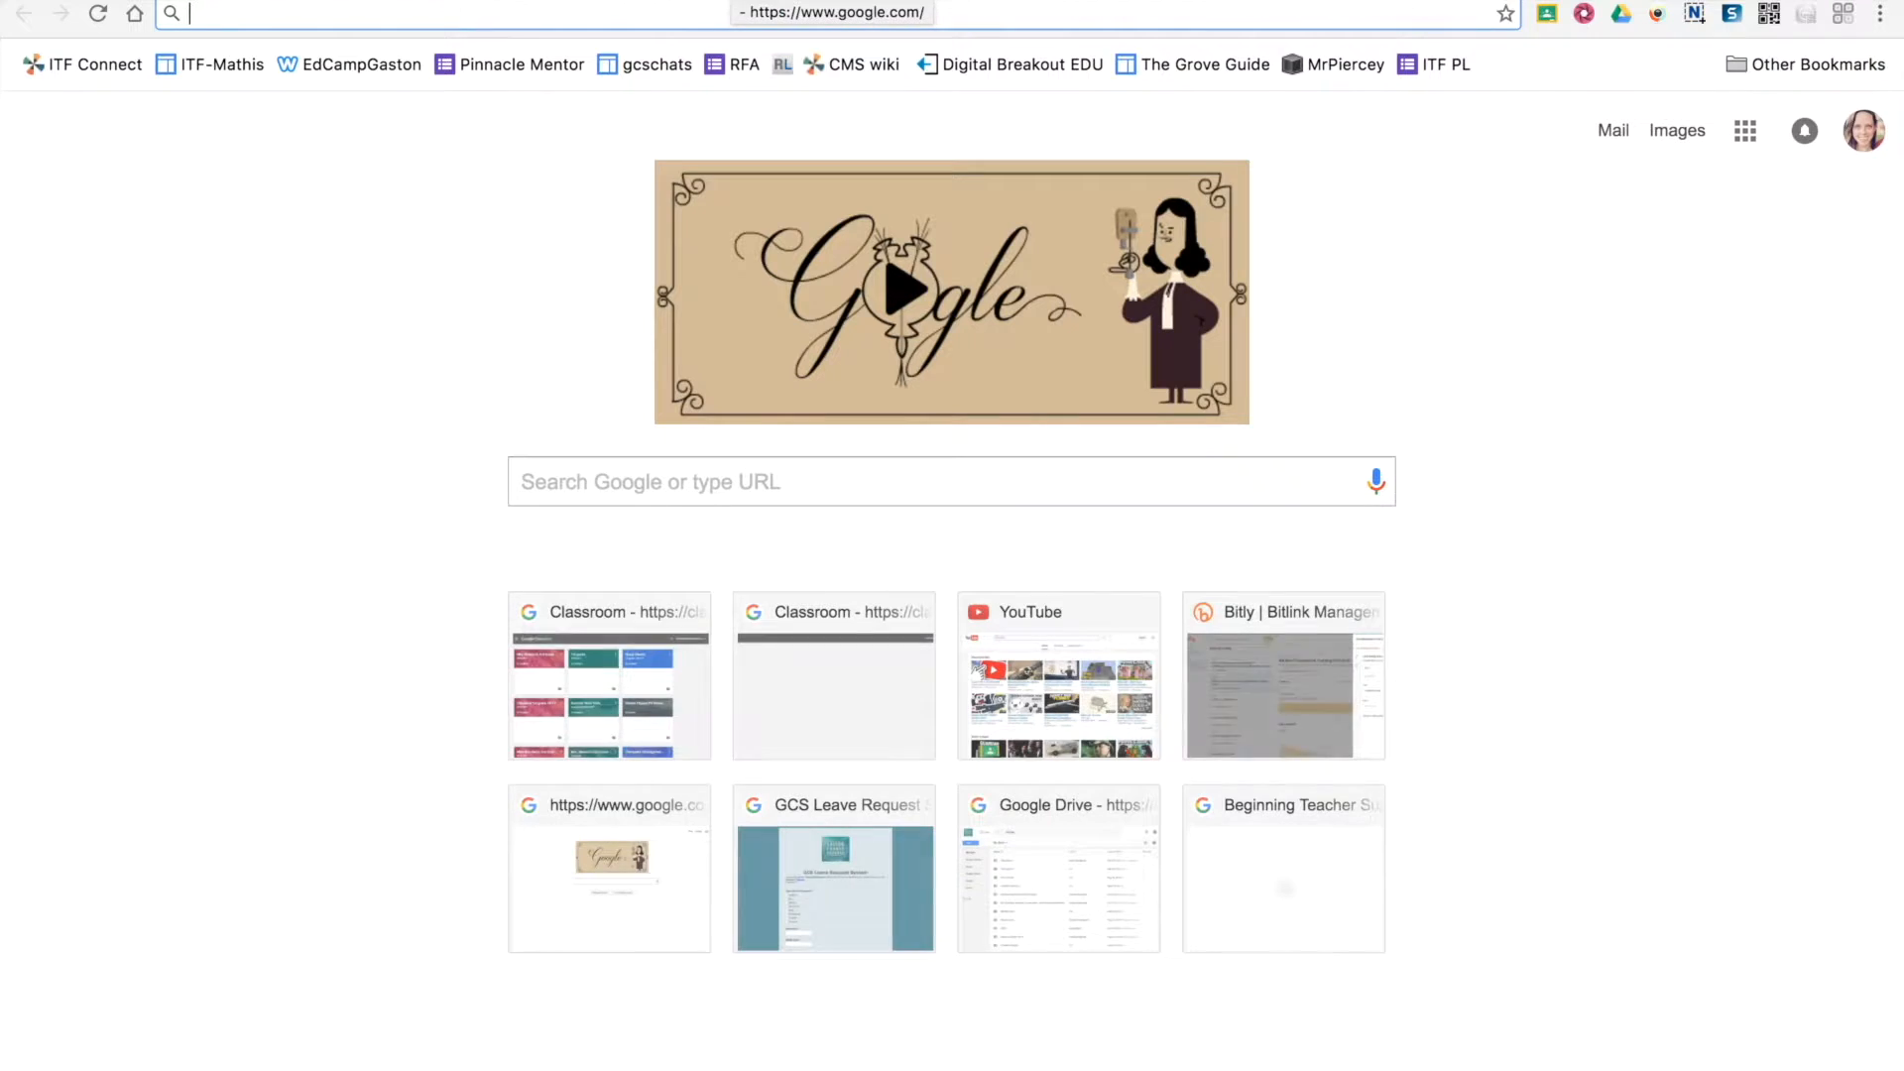
text(google)
text( my )
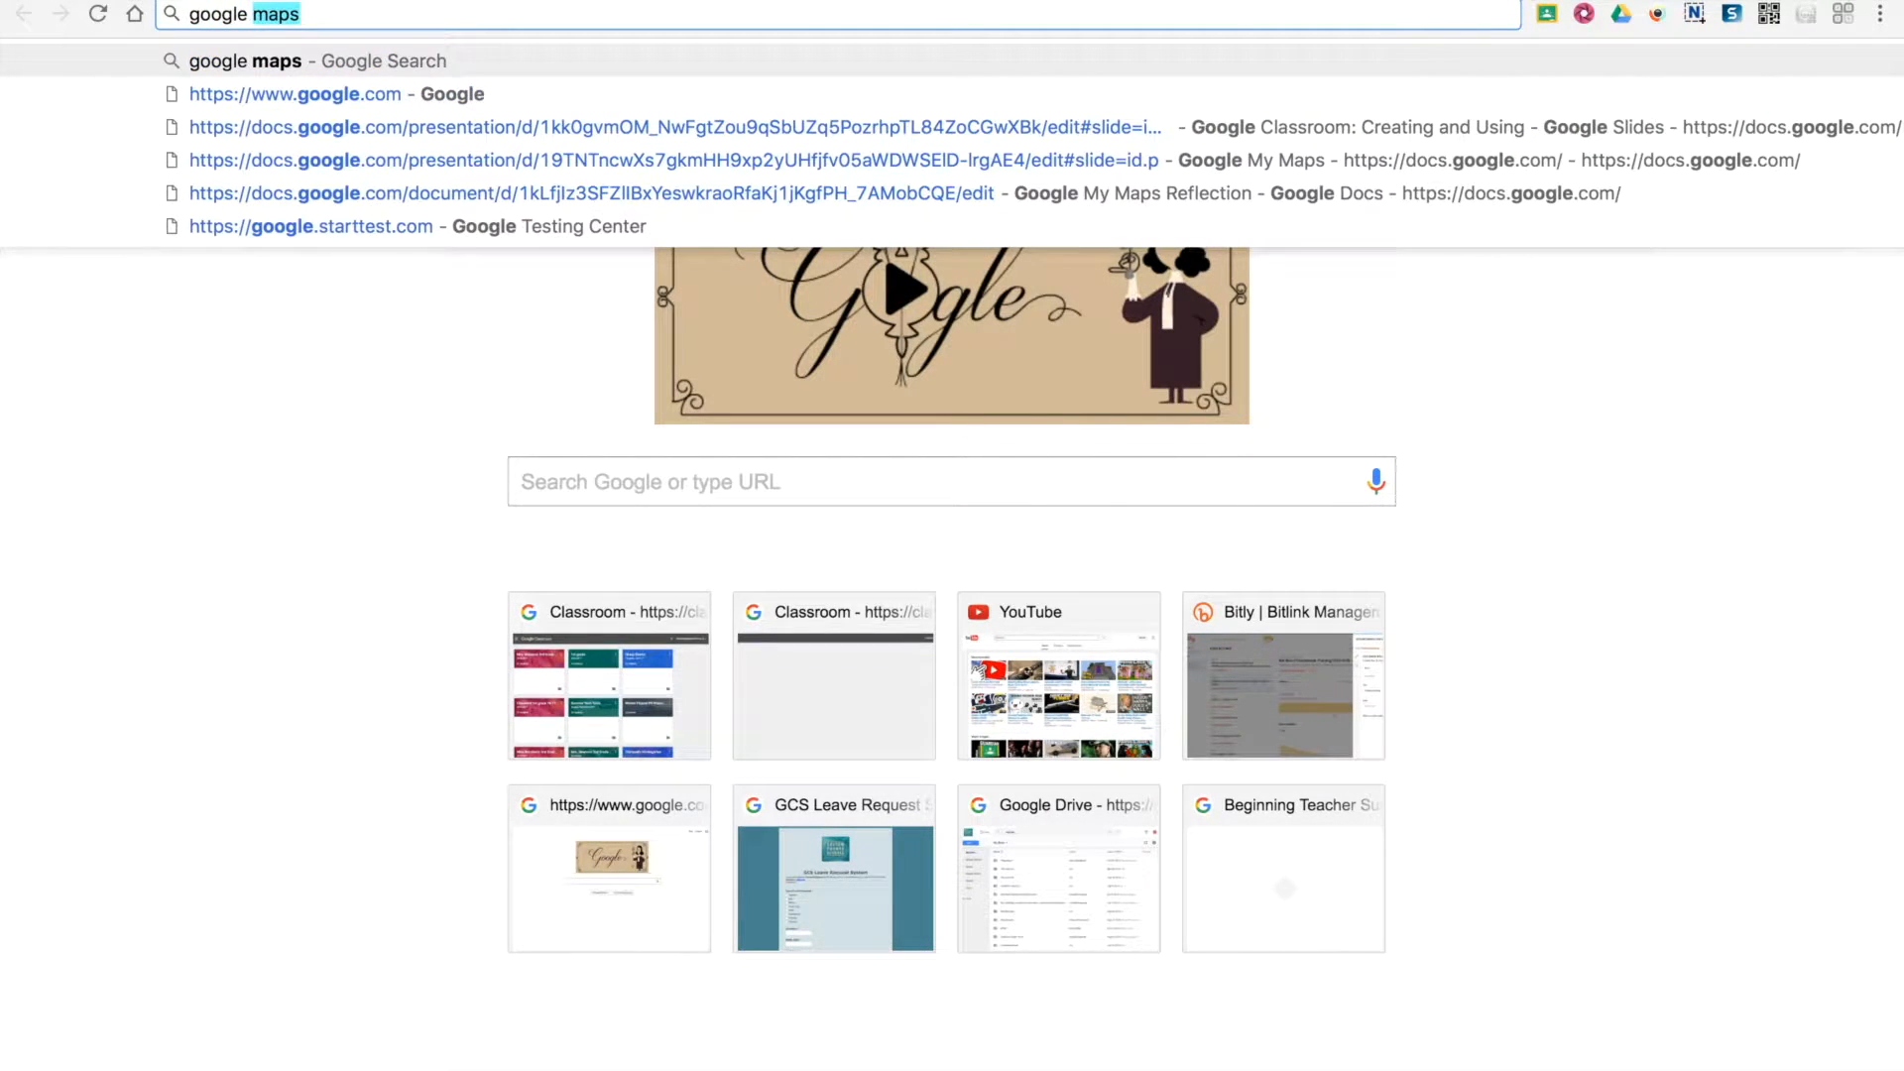
text(maps)
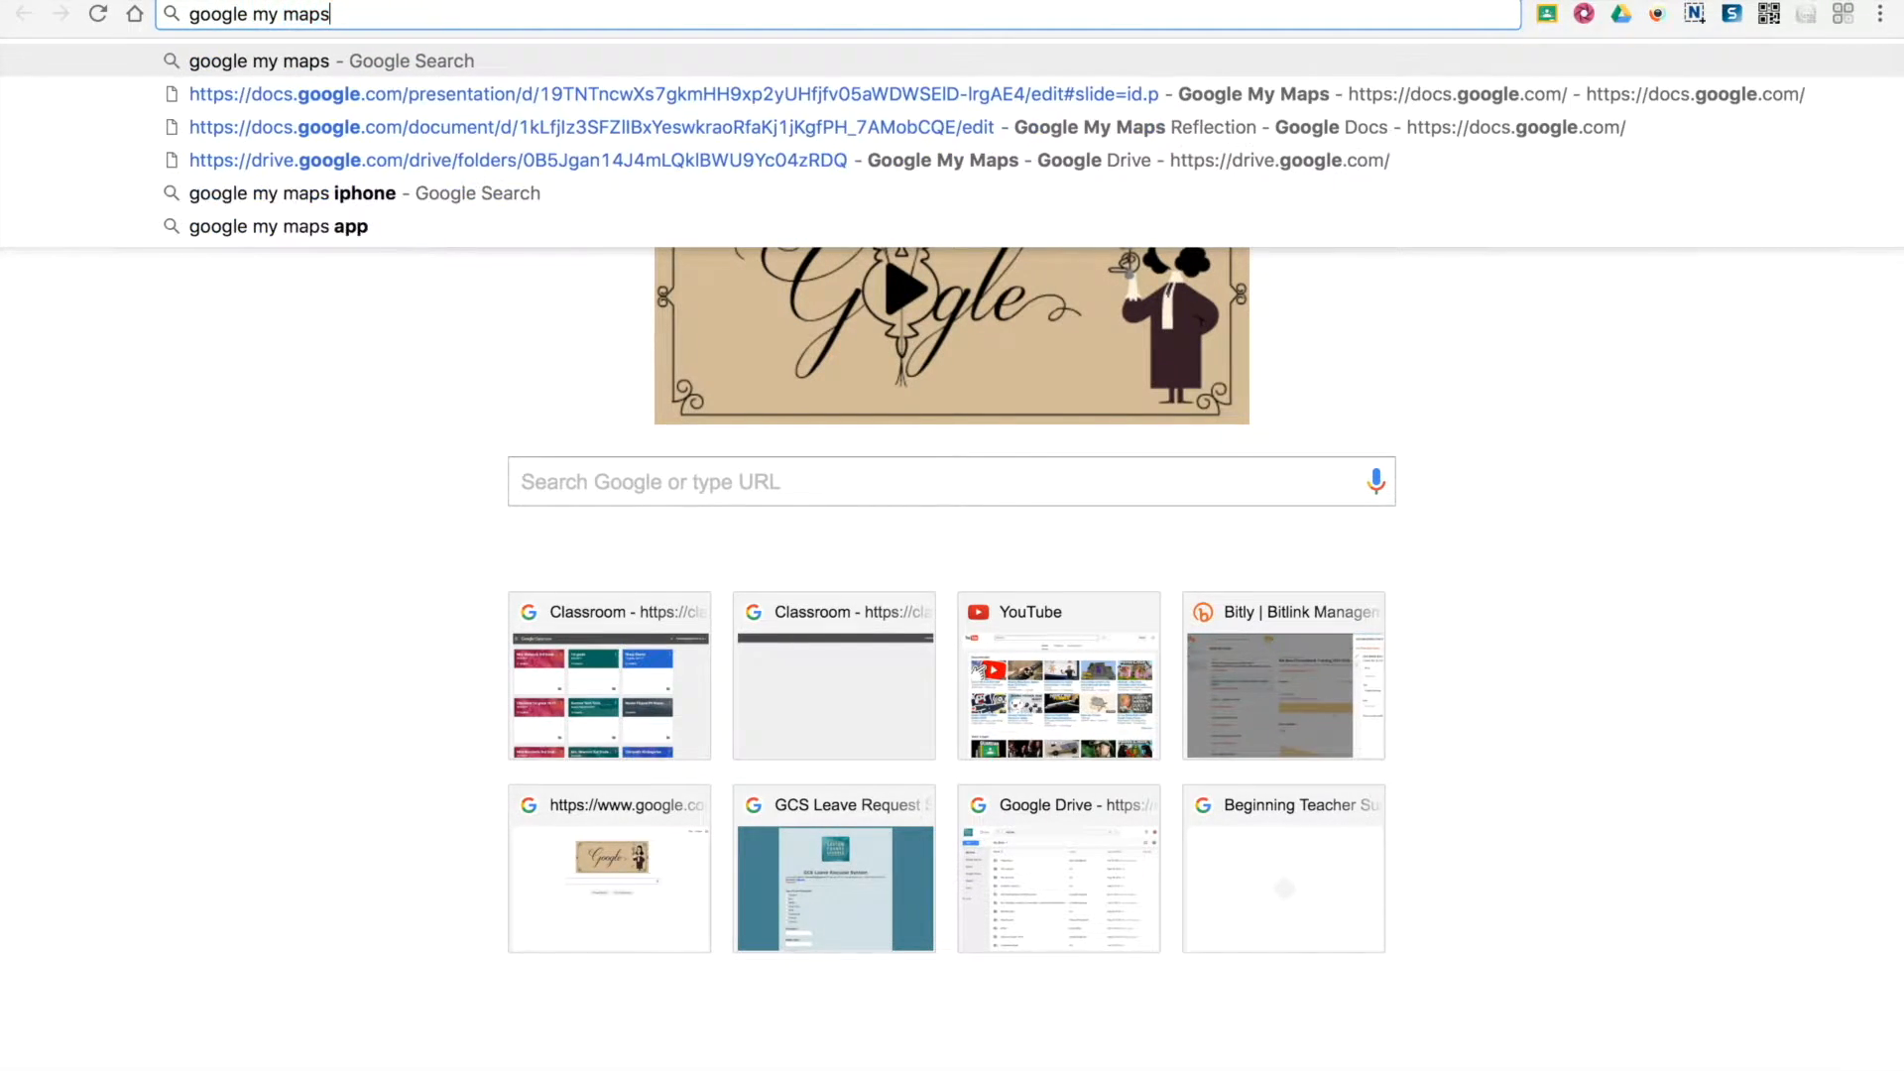
key(Return)
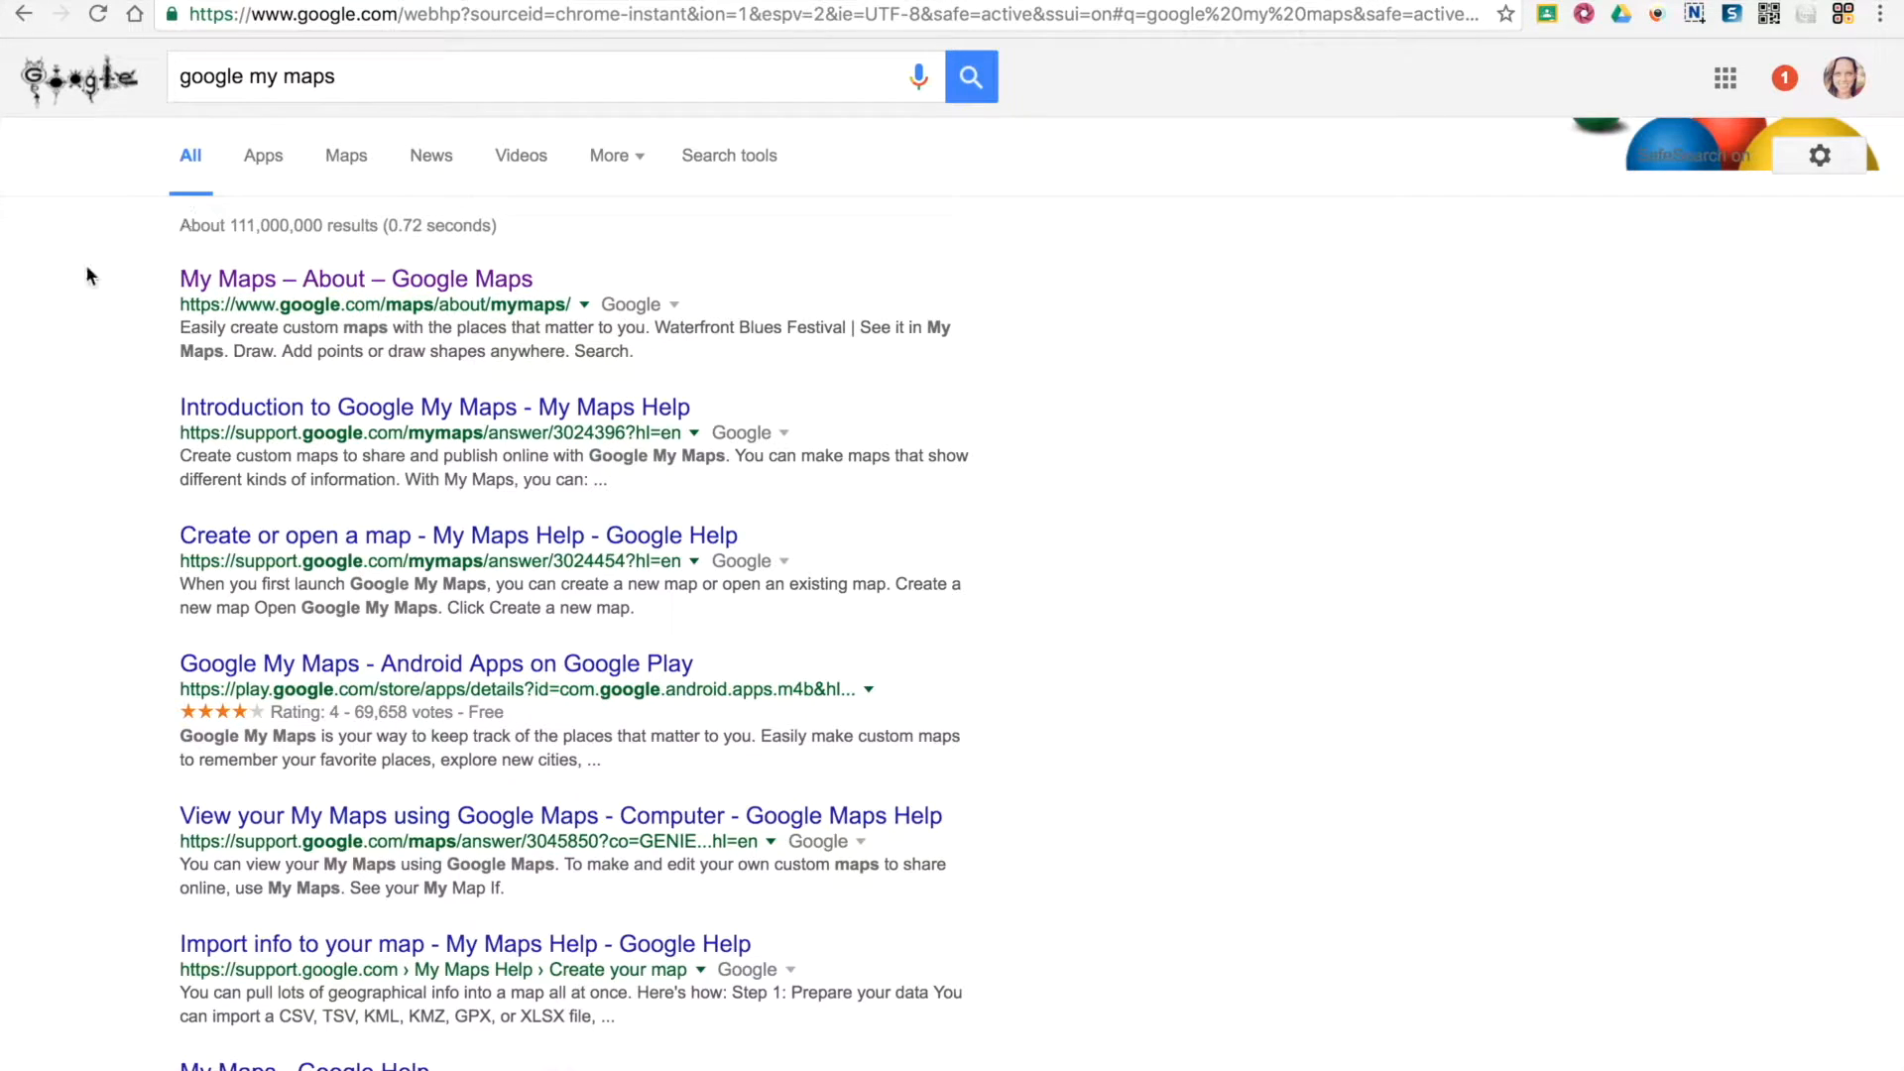
click(232, 287)
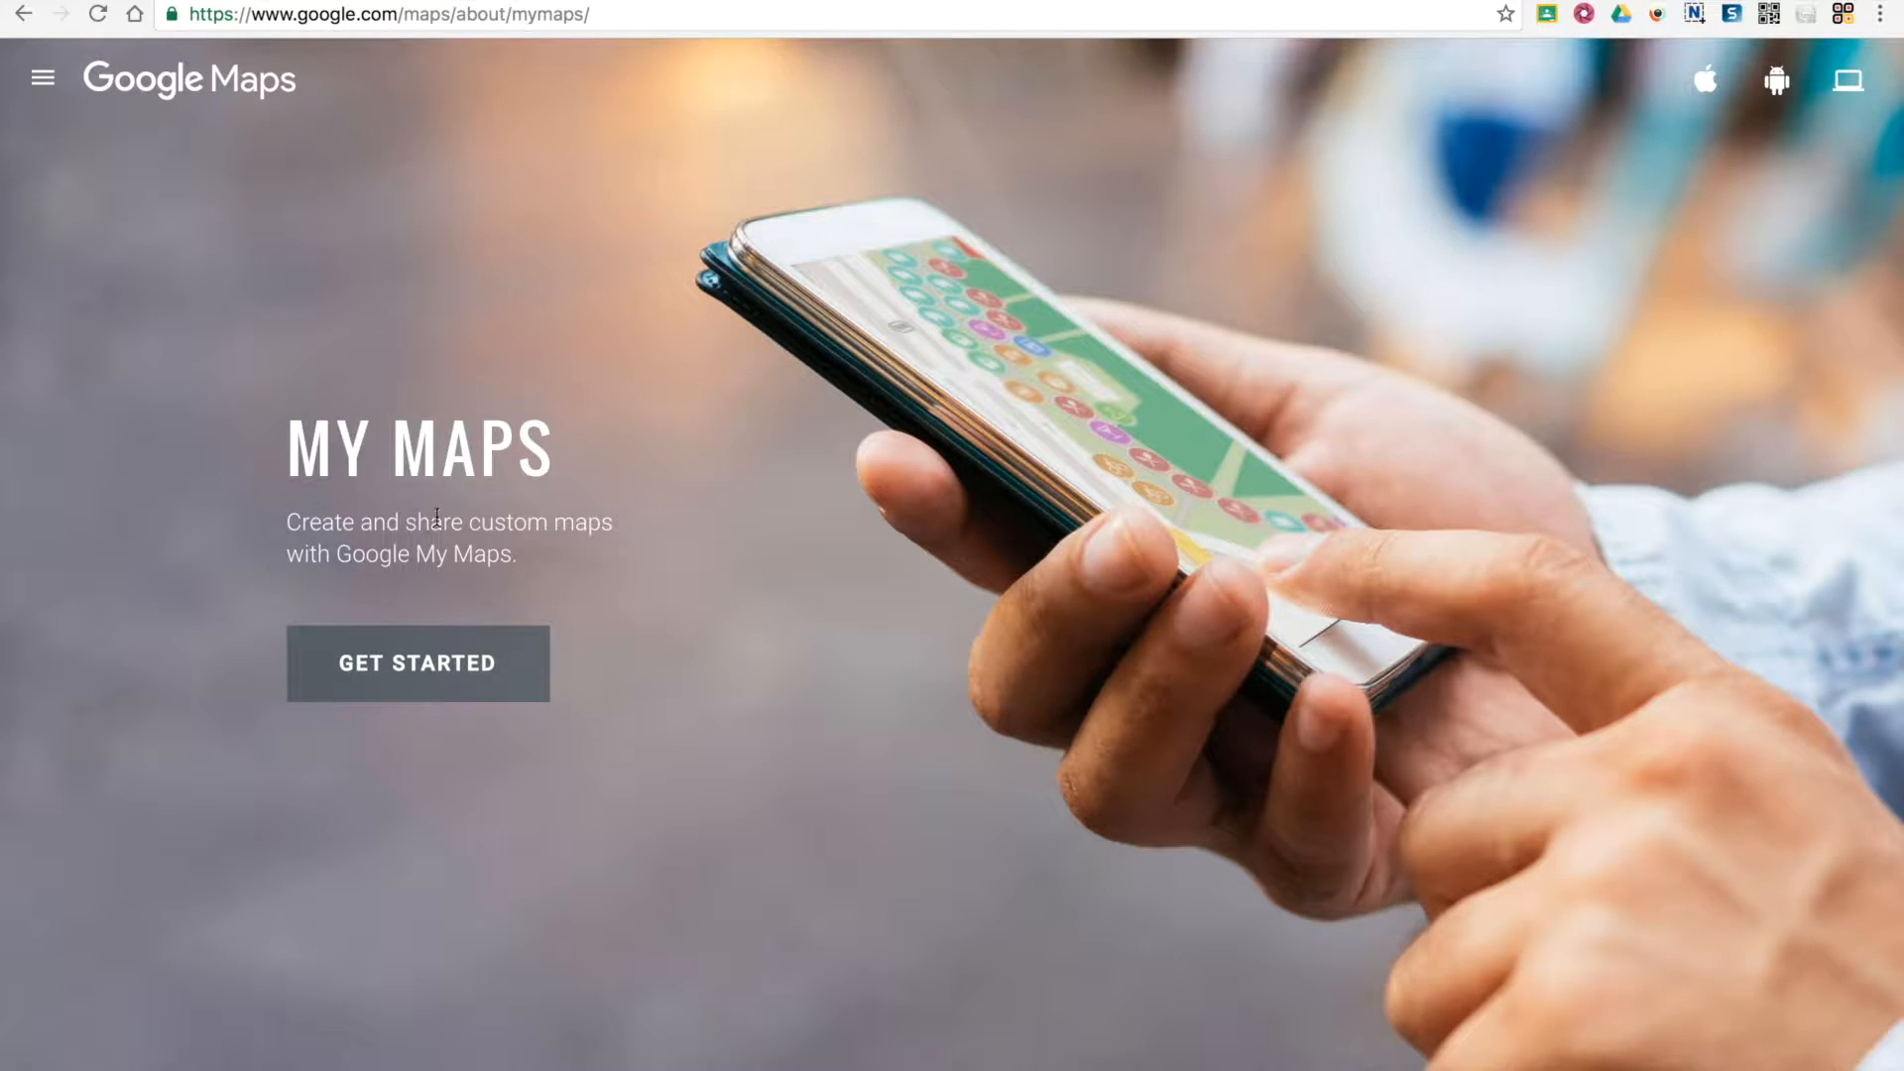
click(459, 679)
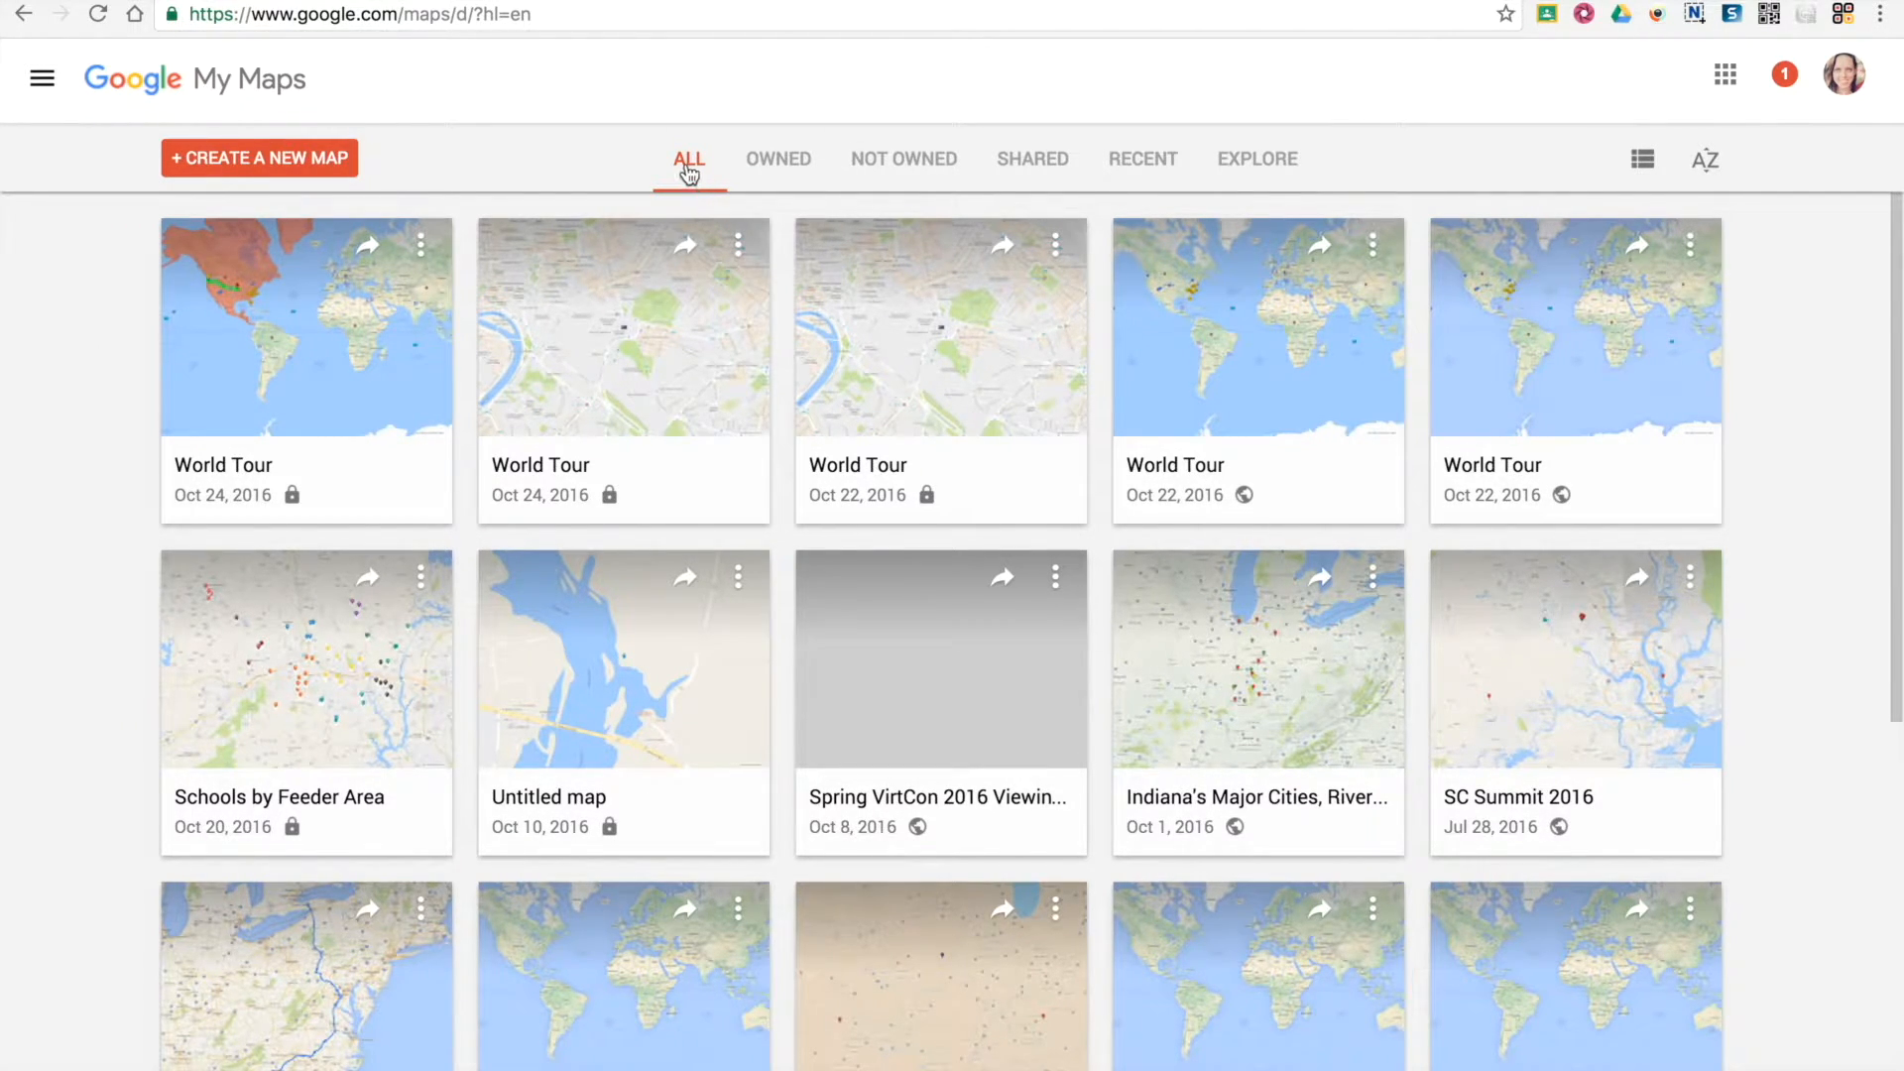
Browse the owned, not owned, shared and recent map collections
click(783, 167)
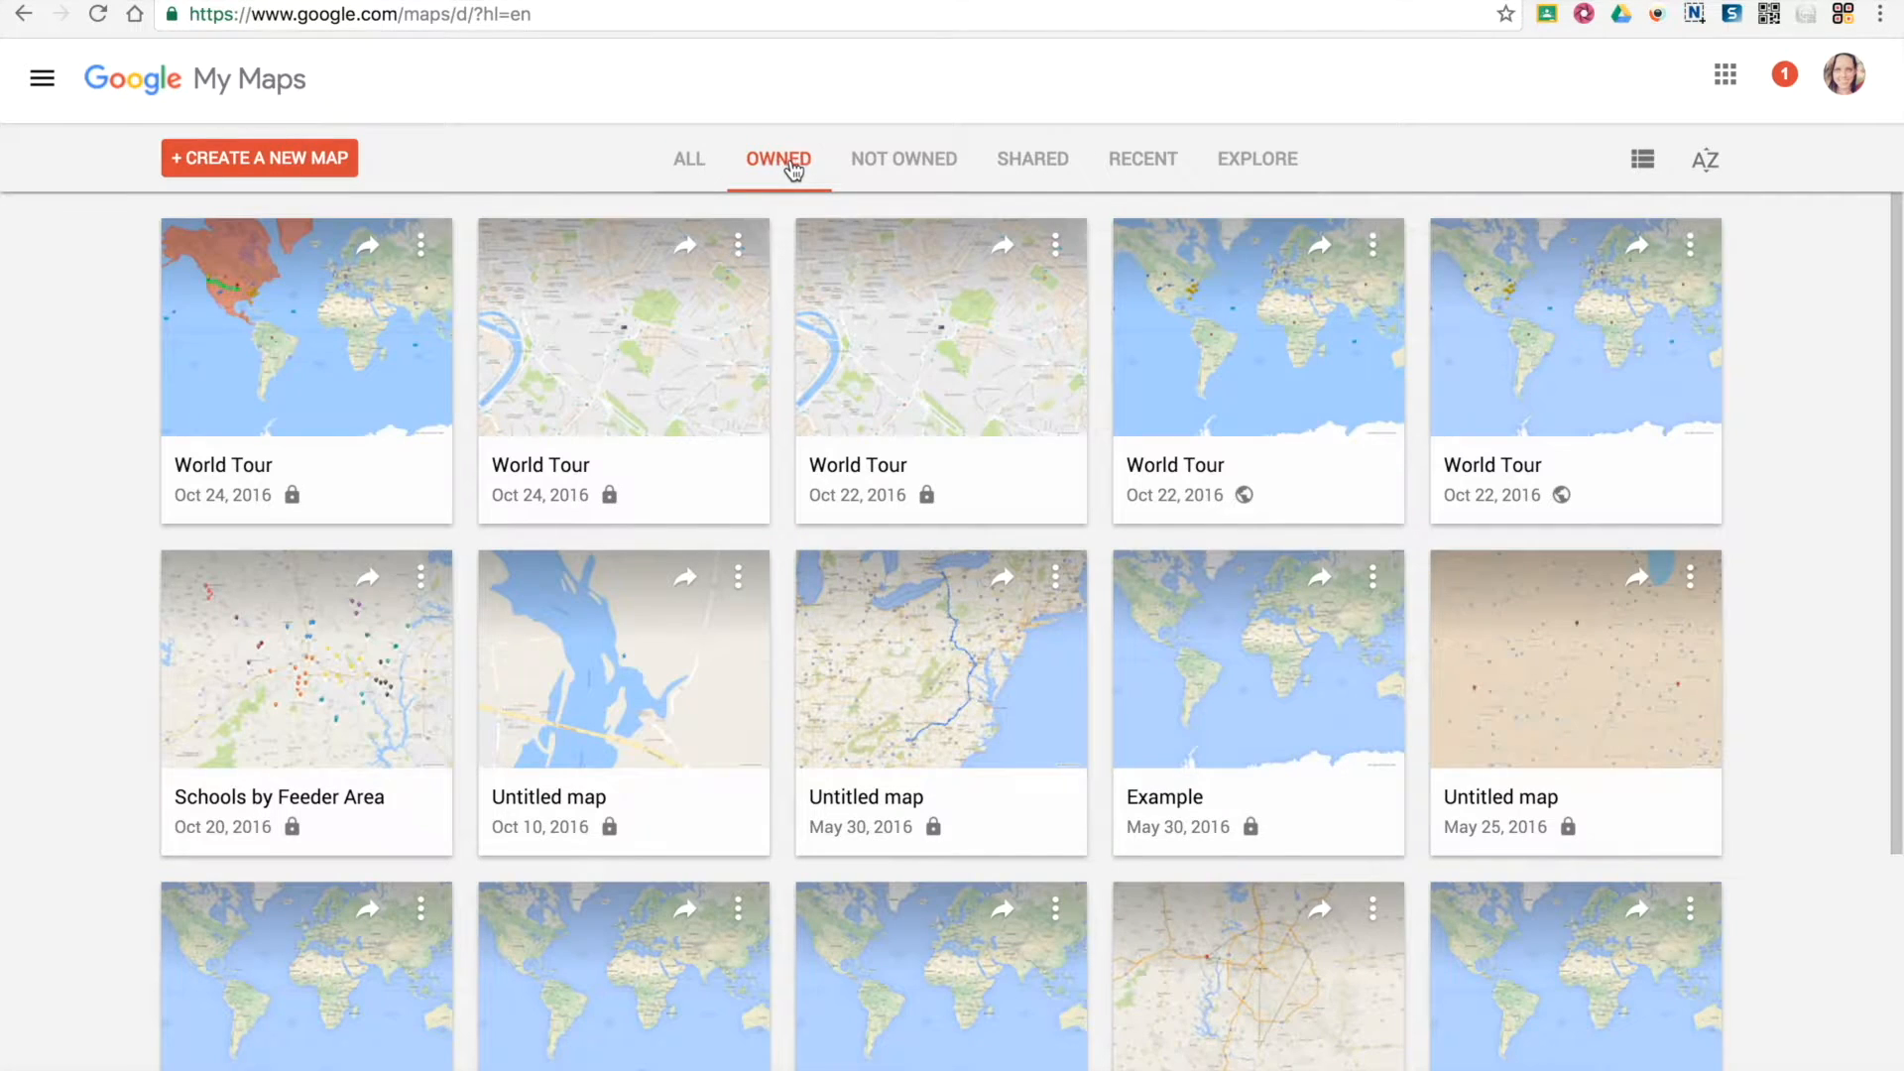
click(913, 171)
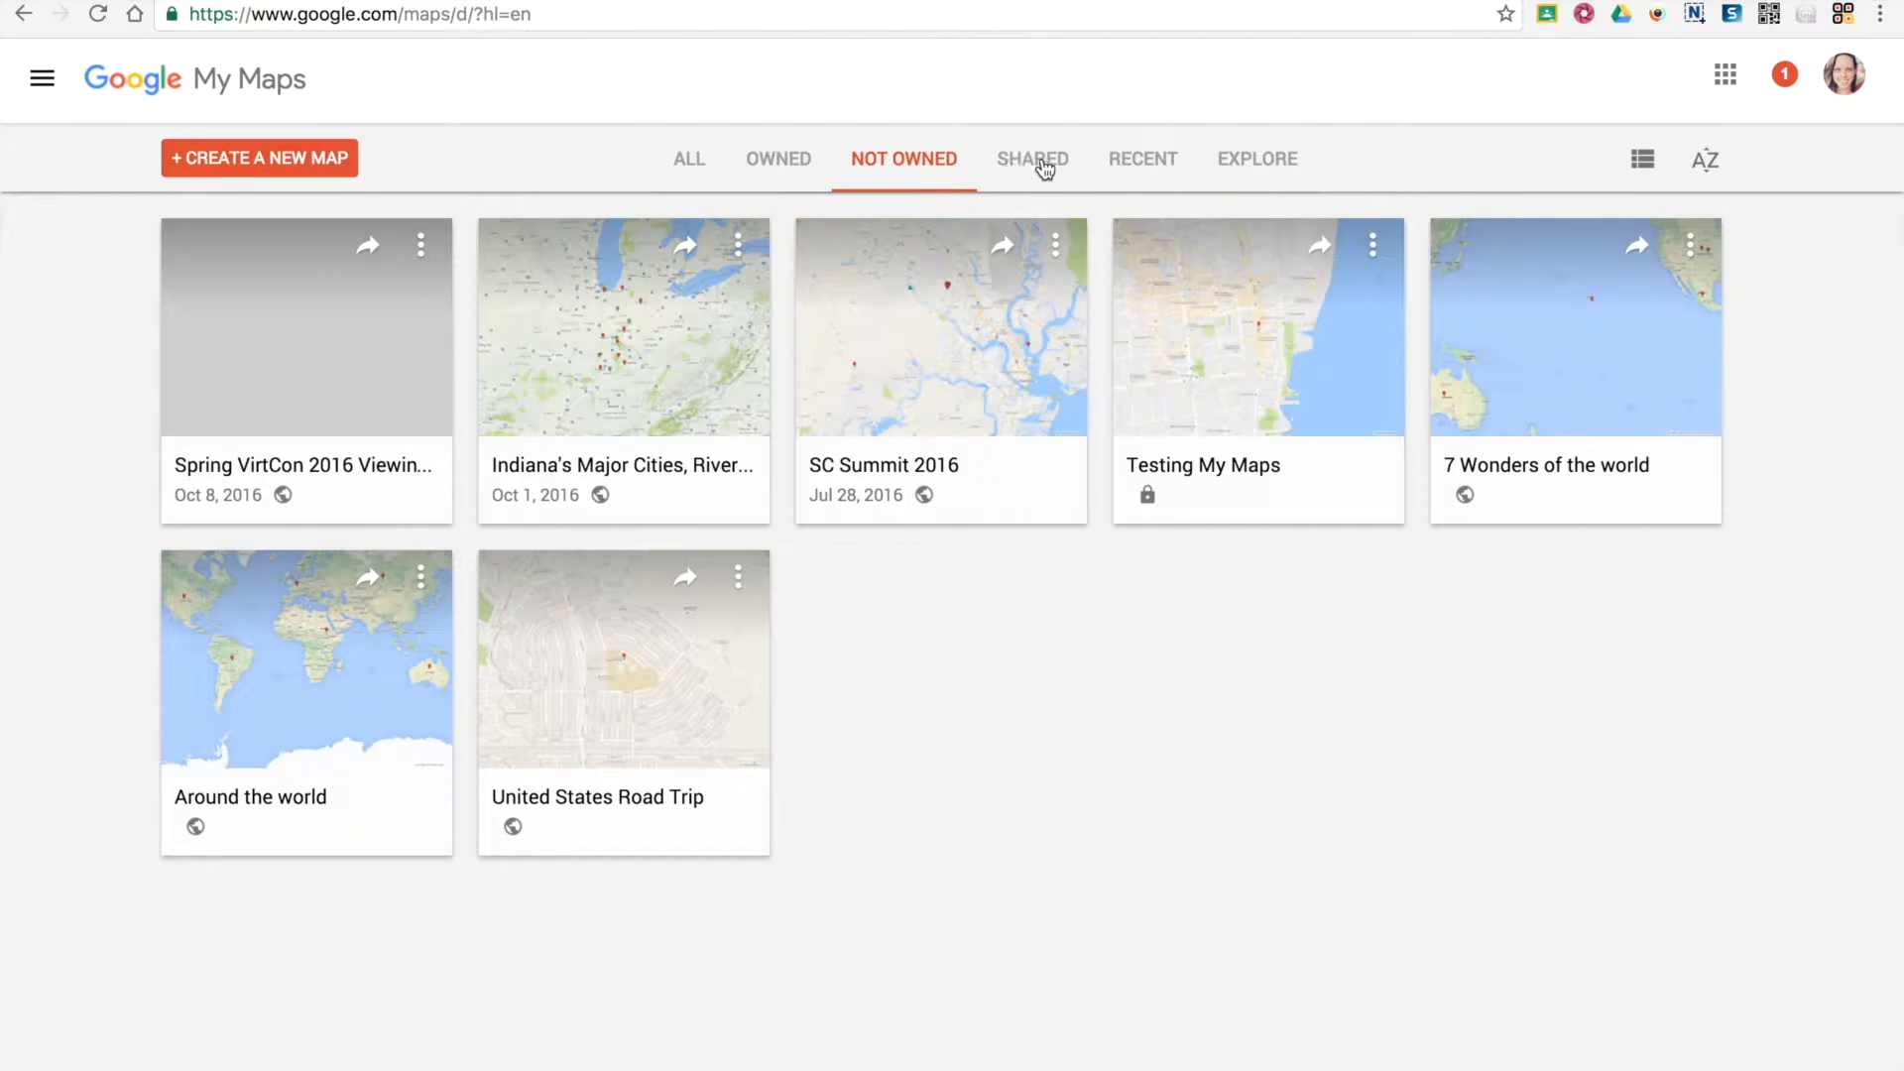
click(1044, 169)
click(1134, 165)
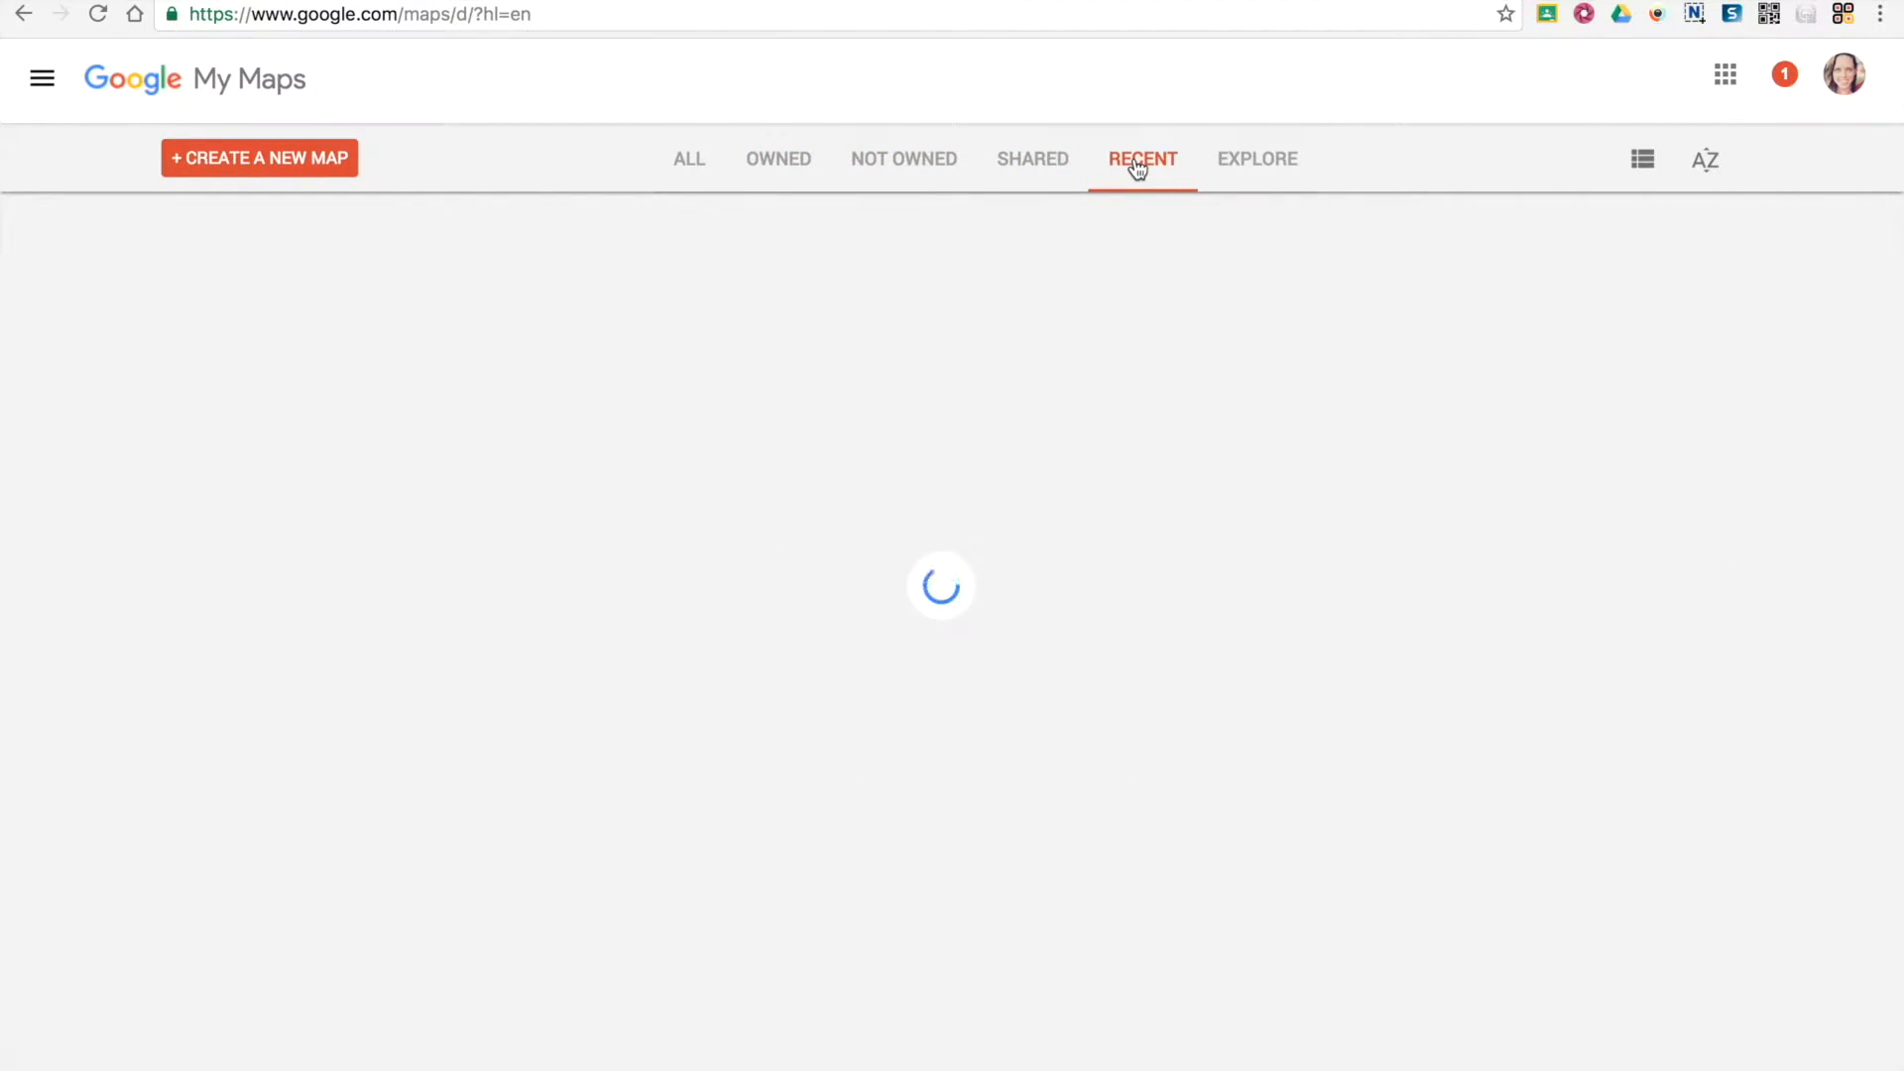
Explore the public map gallery, examining its top maps and staff picks
click(1279, 166)
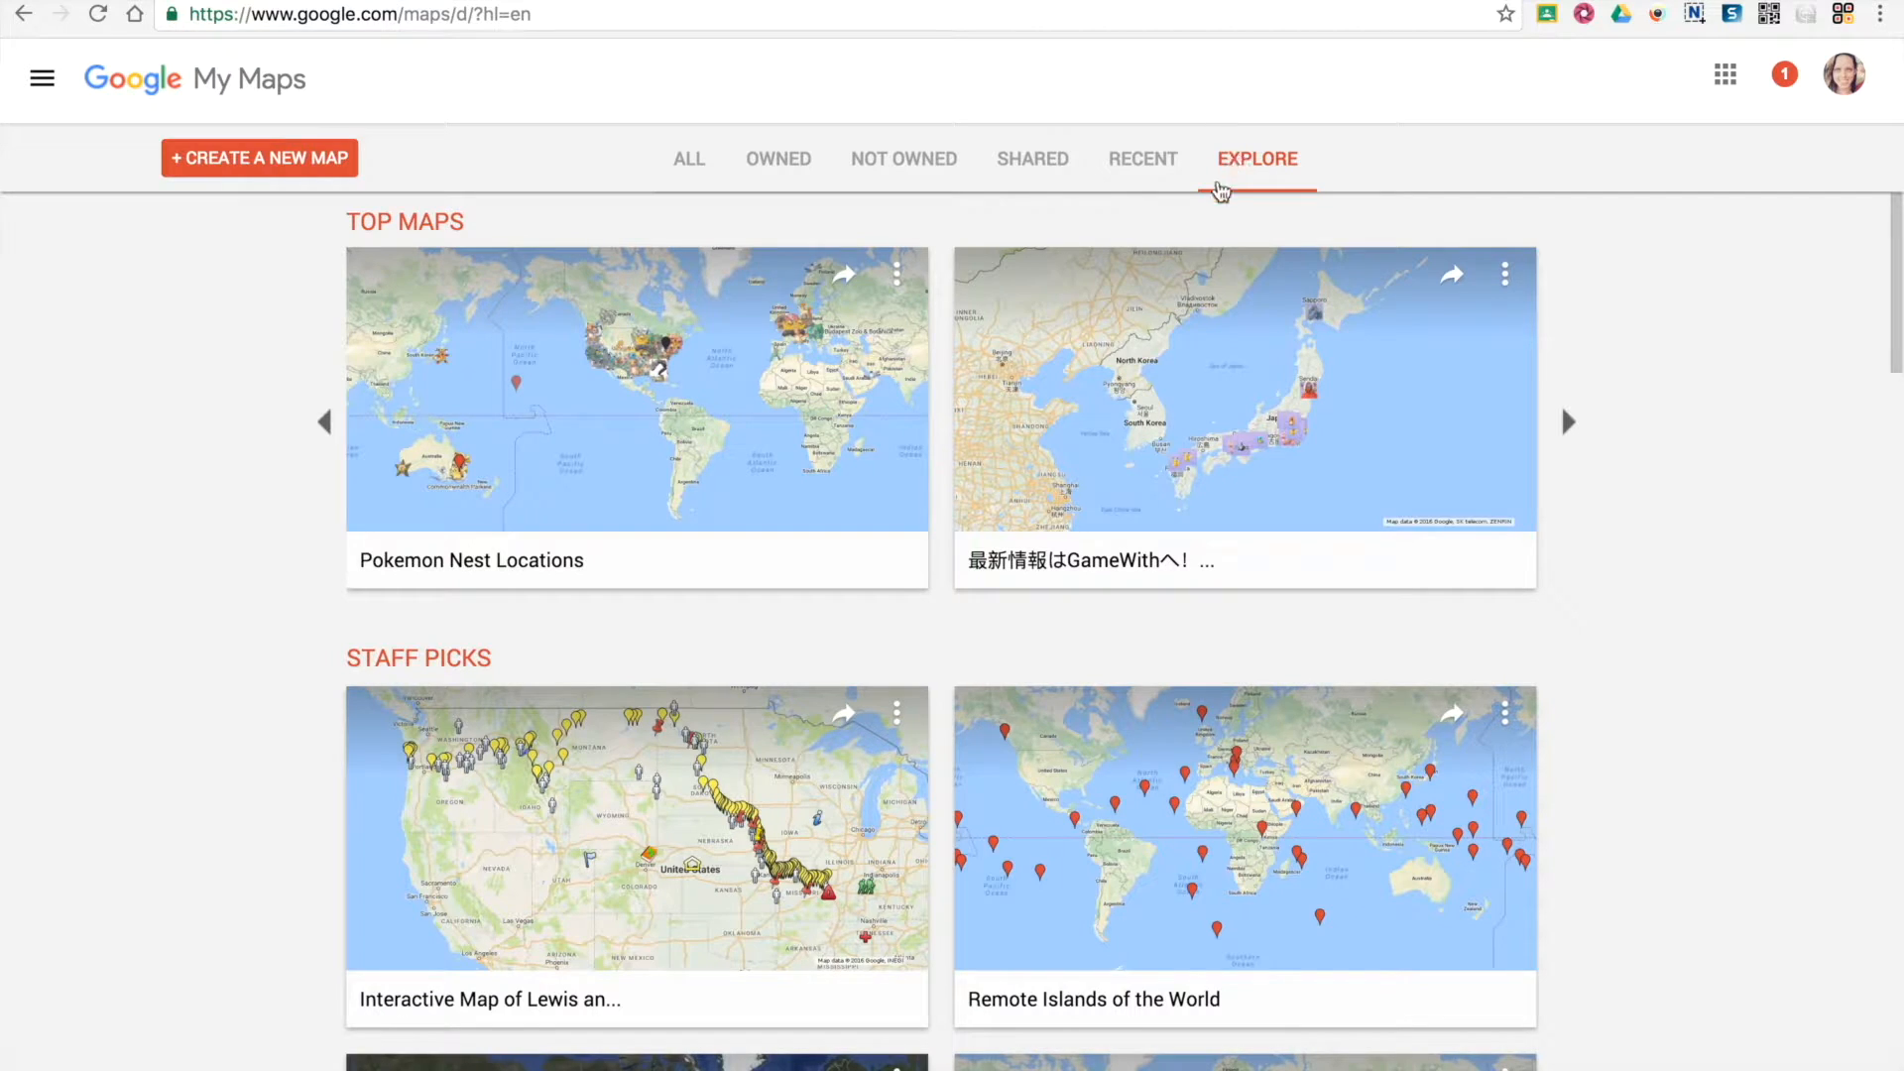
scroll(1665, 676, down, 3)
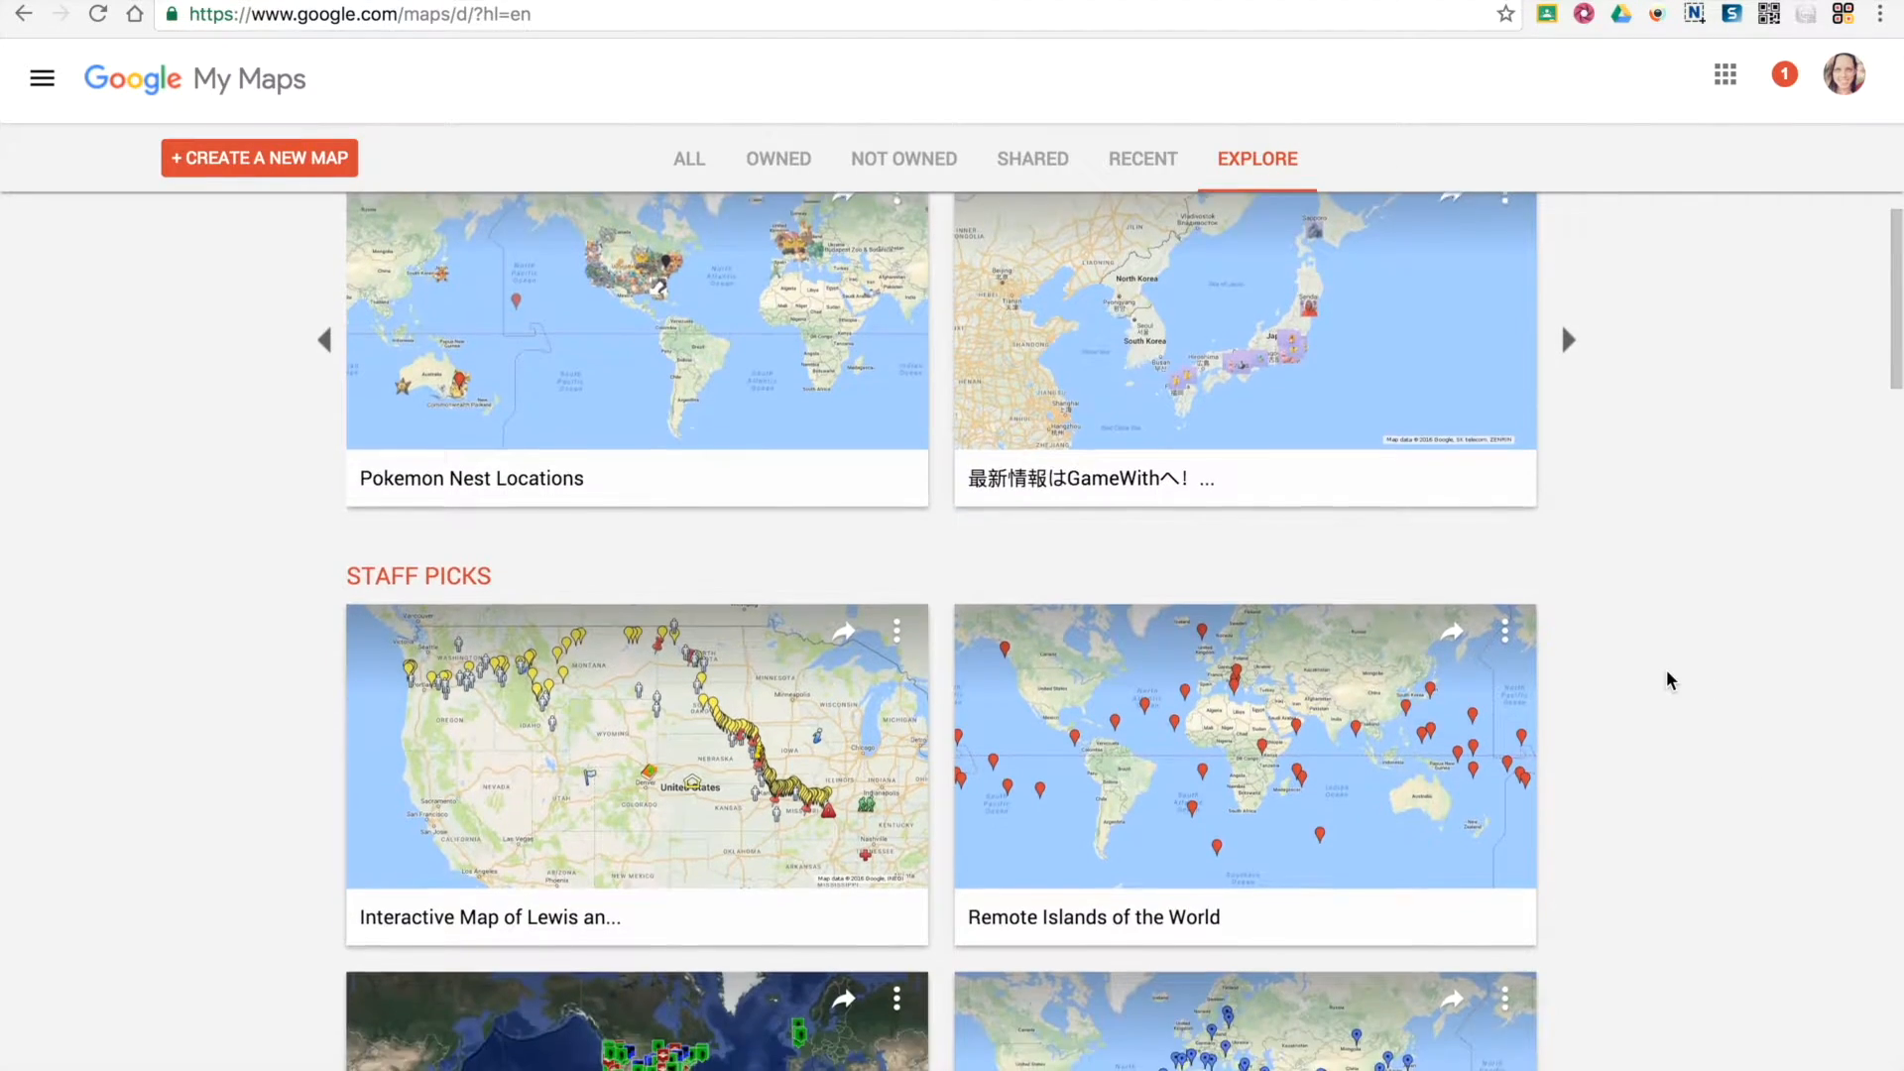
scroll(1665, 672, down, 5)
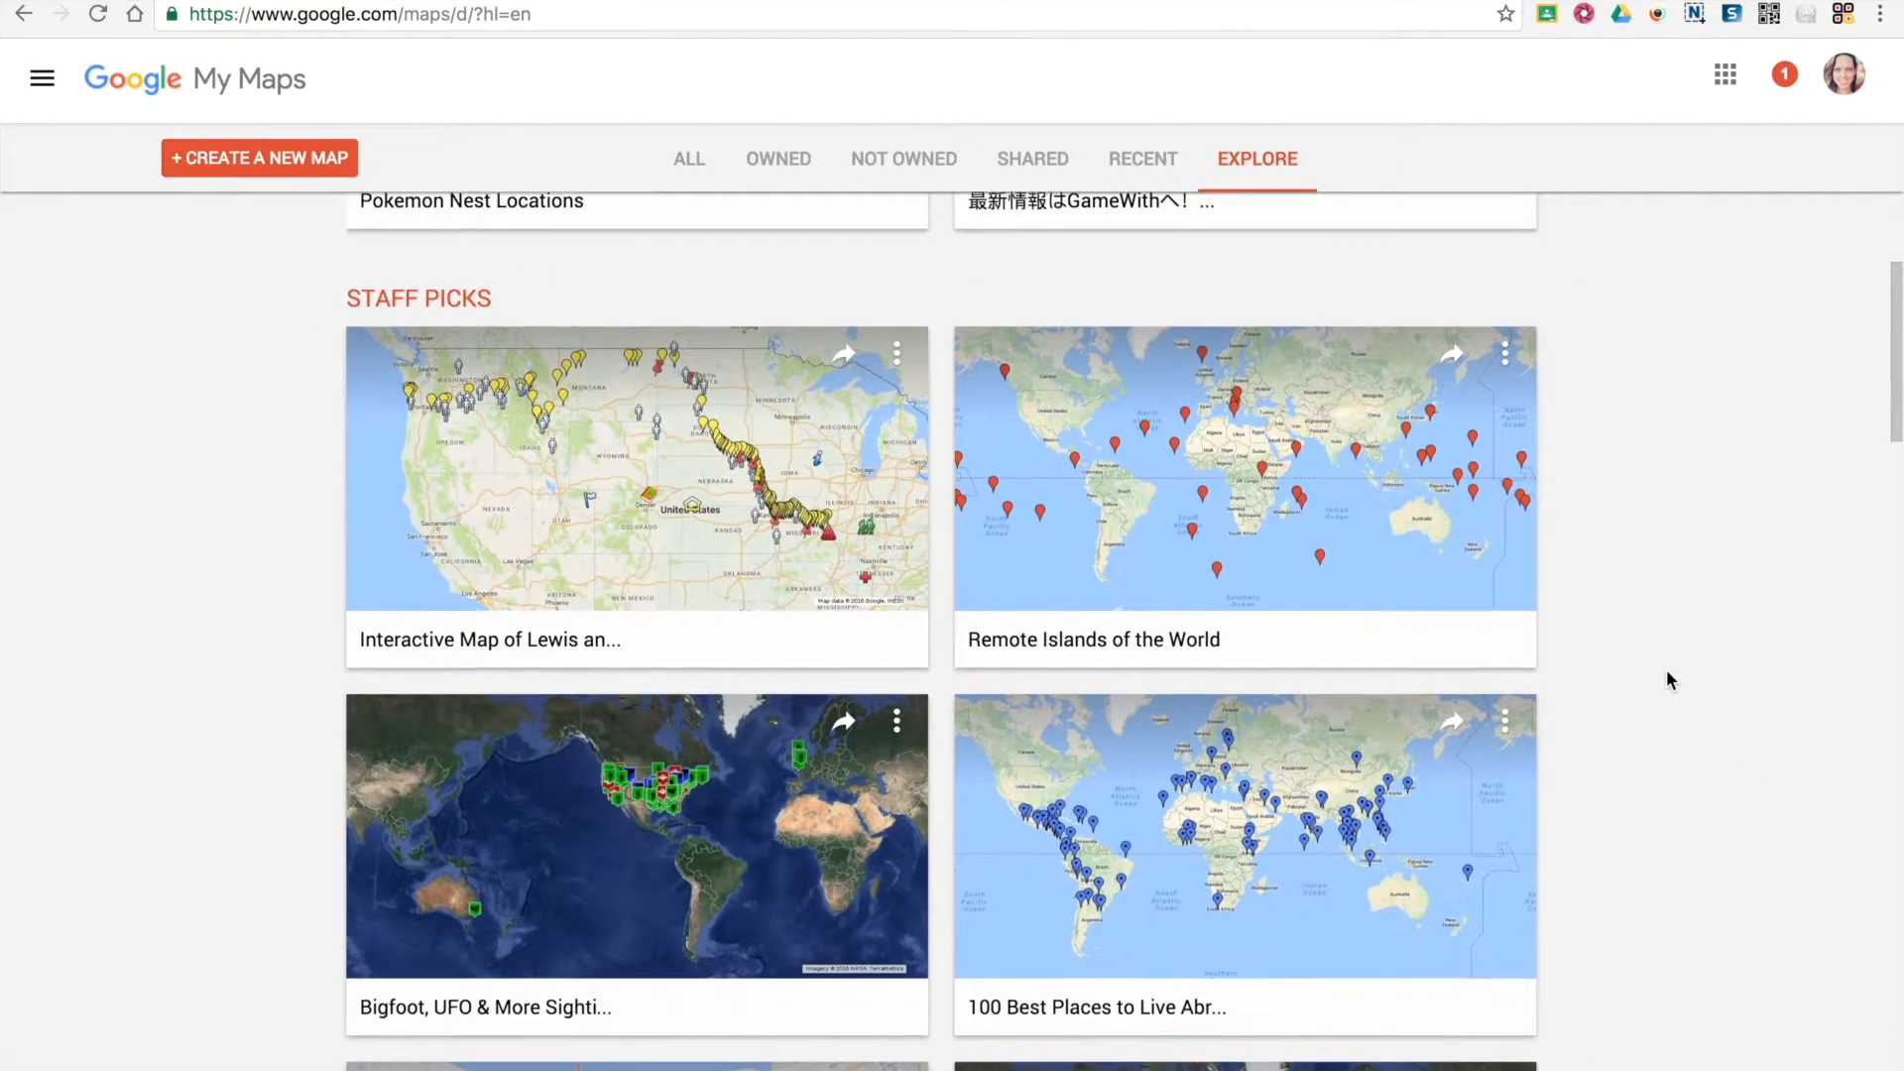
scroll(1666, 679, down, 8)
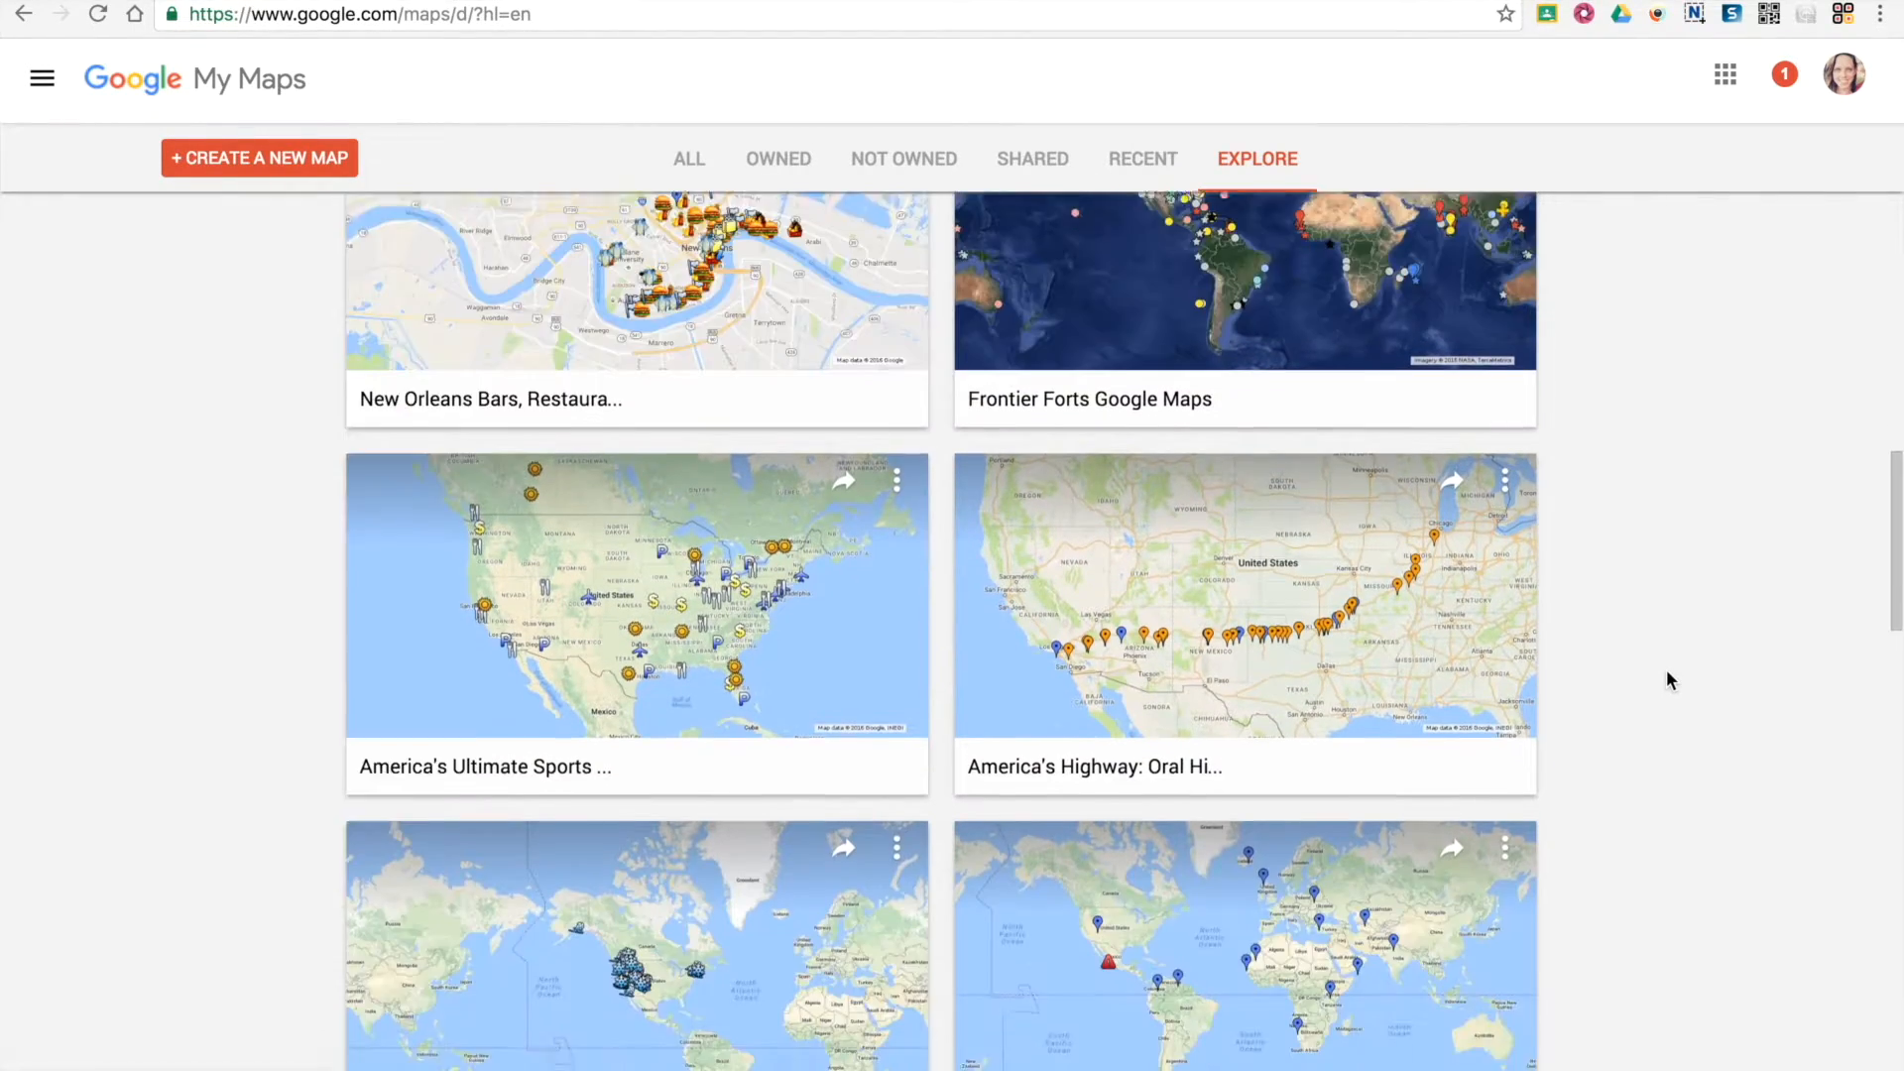
scroll(1666, 679, down, 9)
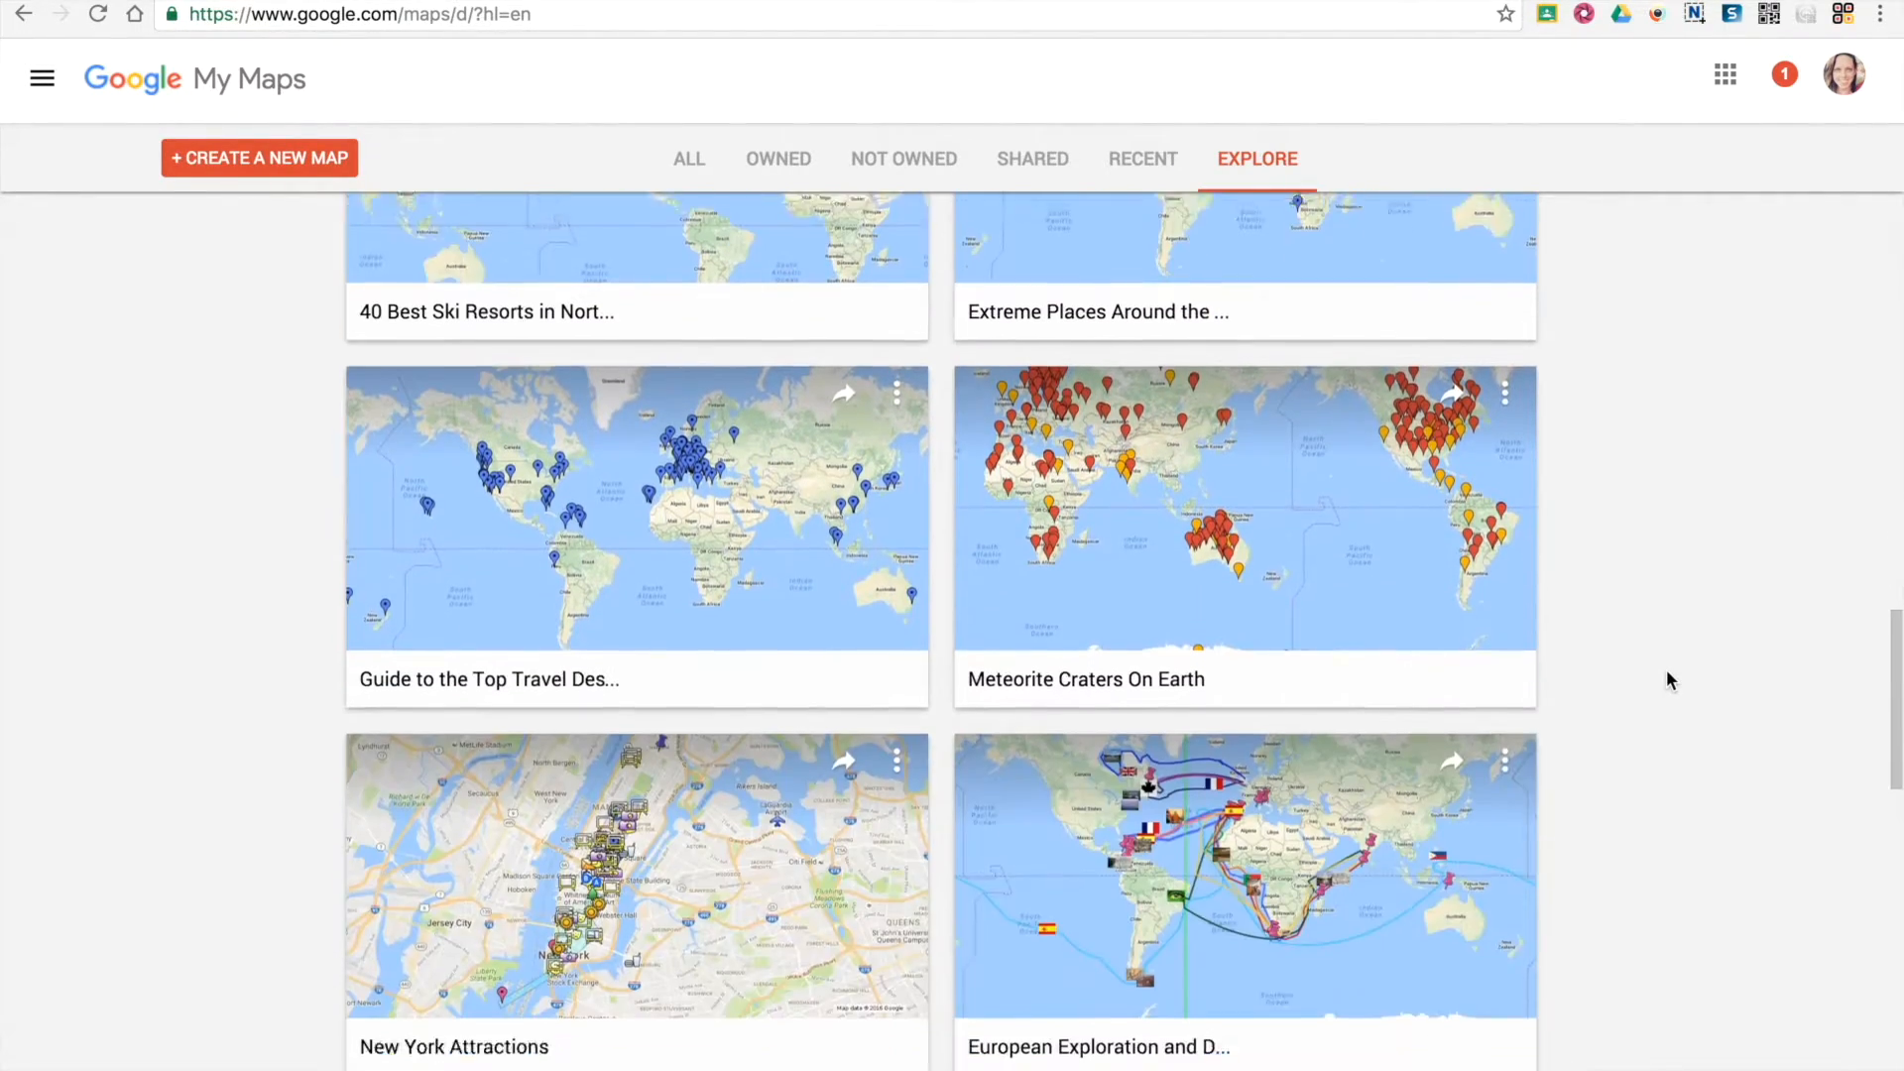
Open the public US Civil War map from the gallery and copy it as "The US Civil War Map"
scroll(1666, 680, down, 4)
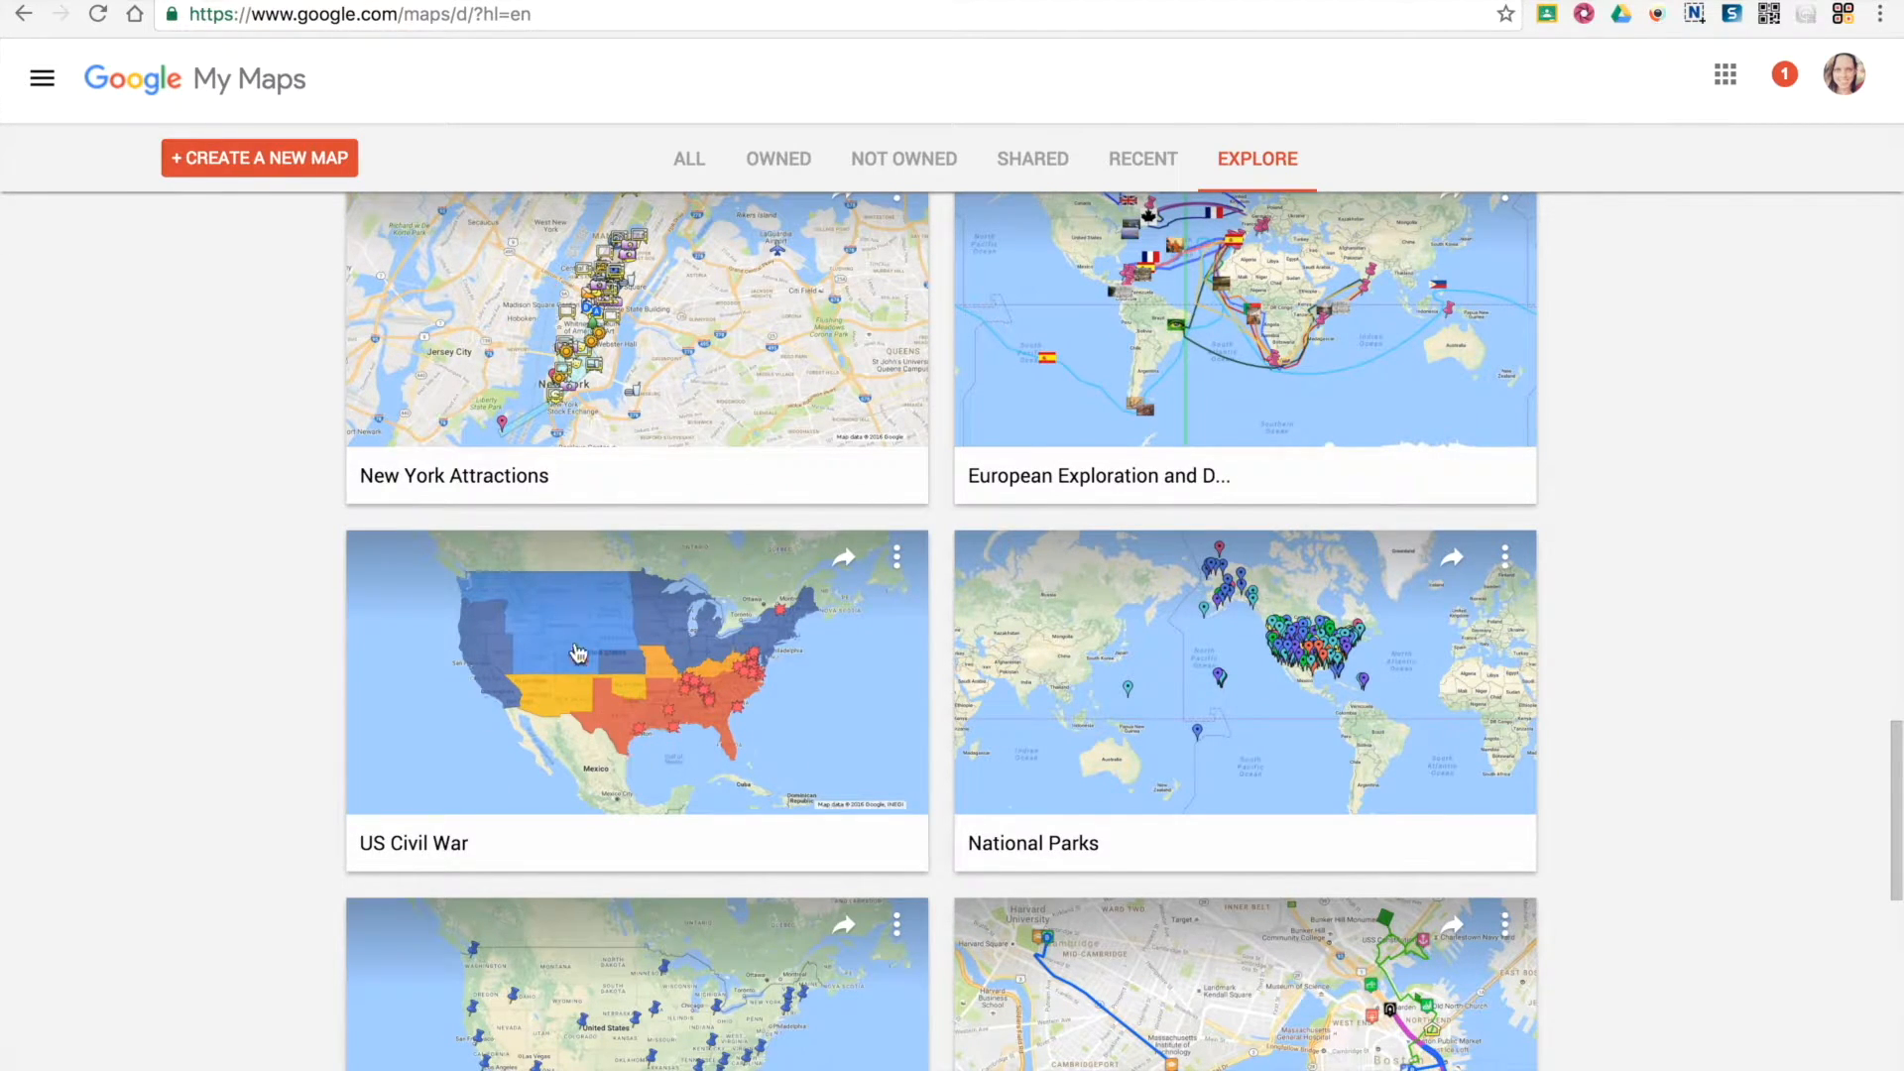
click(636, 671)
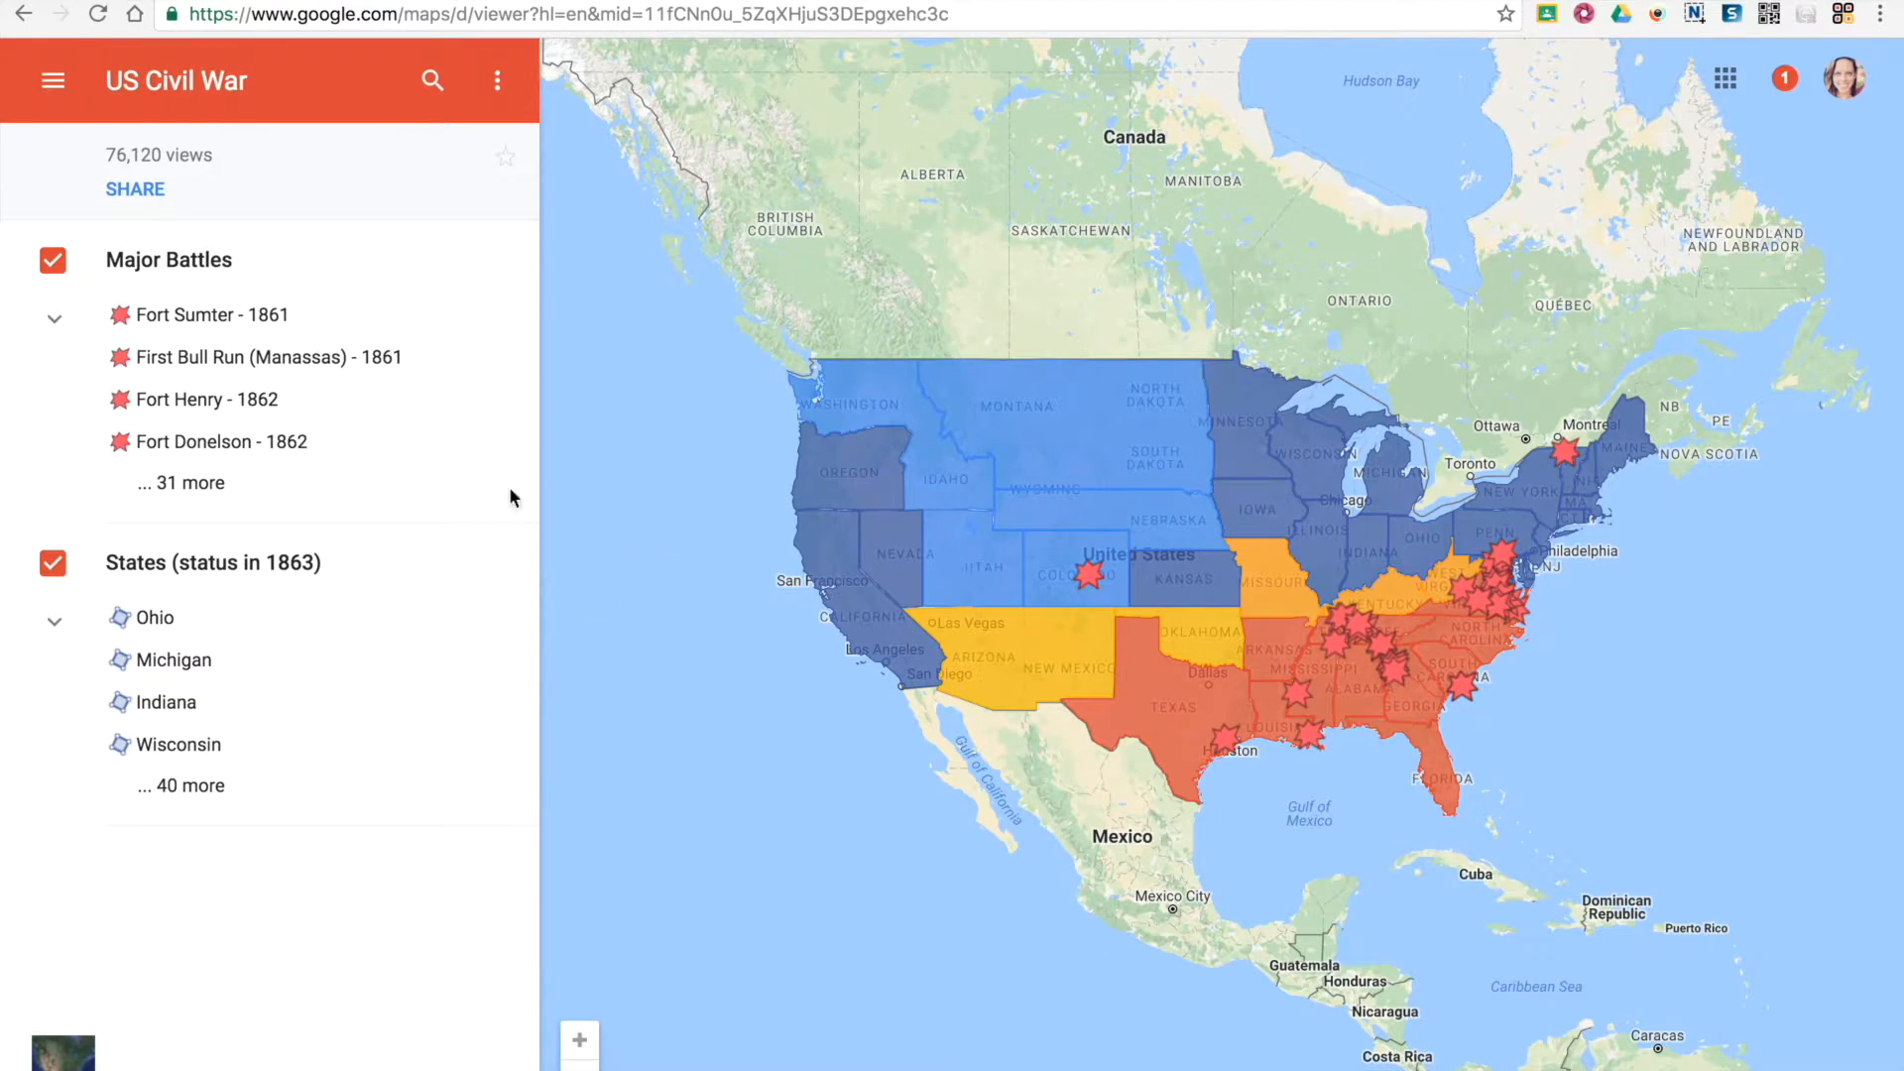
click(501, 85)
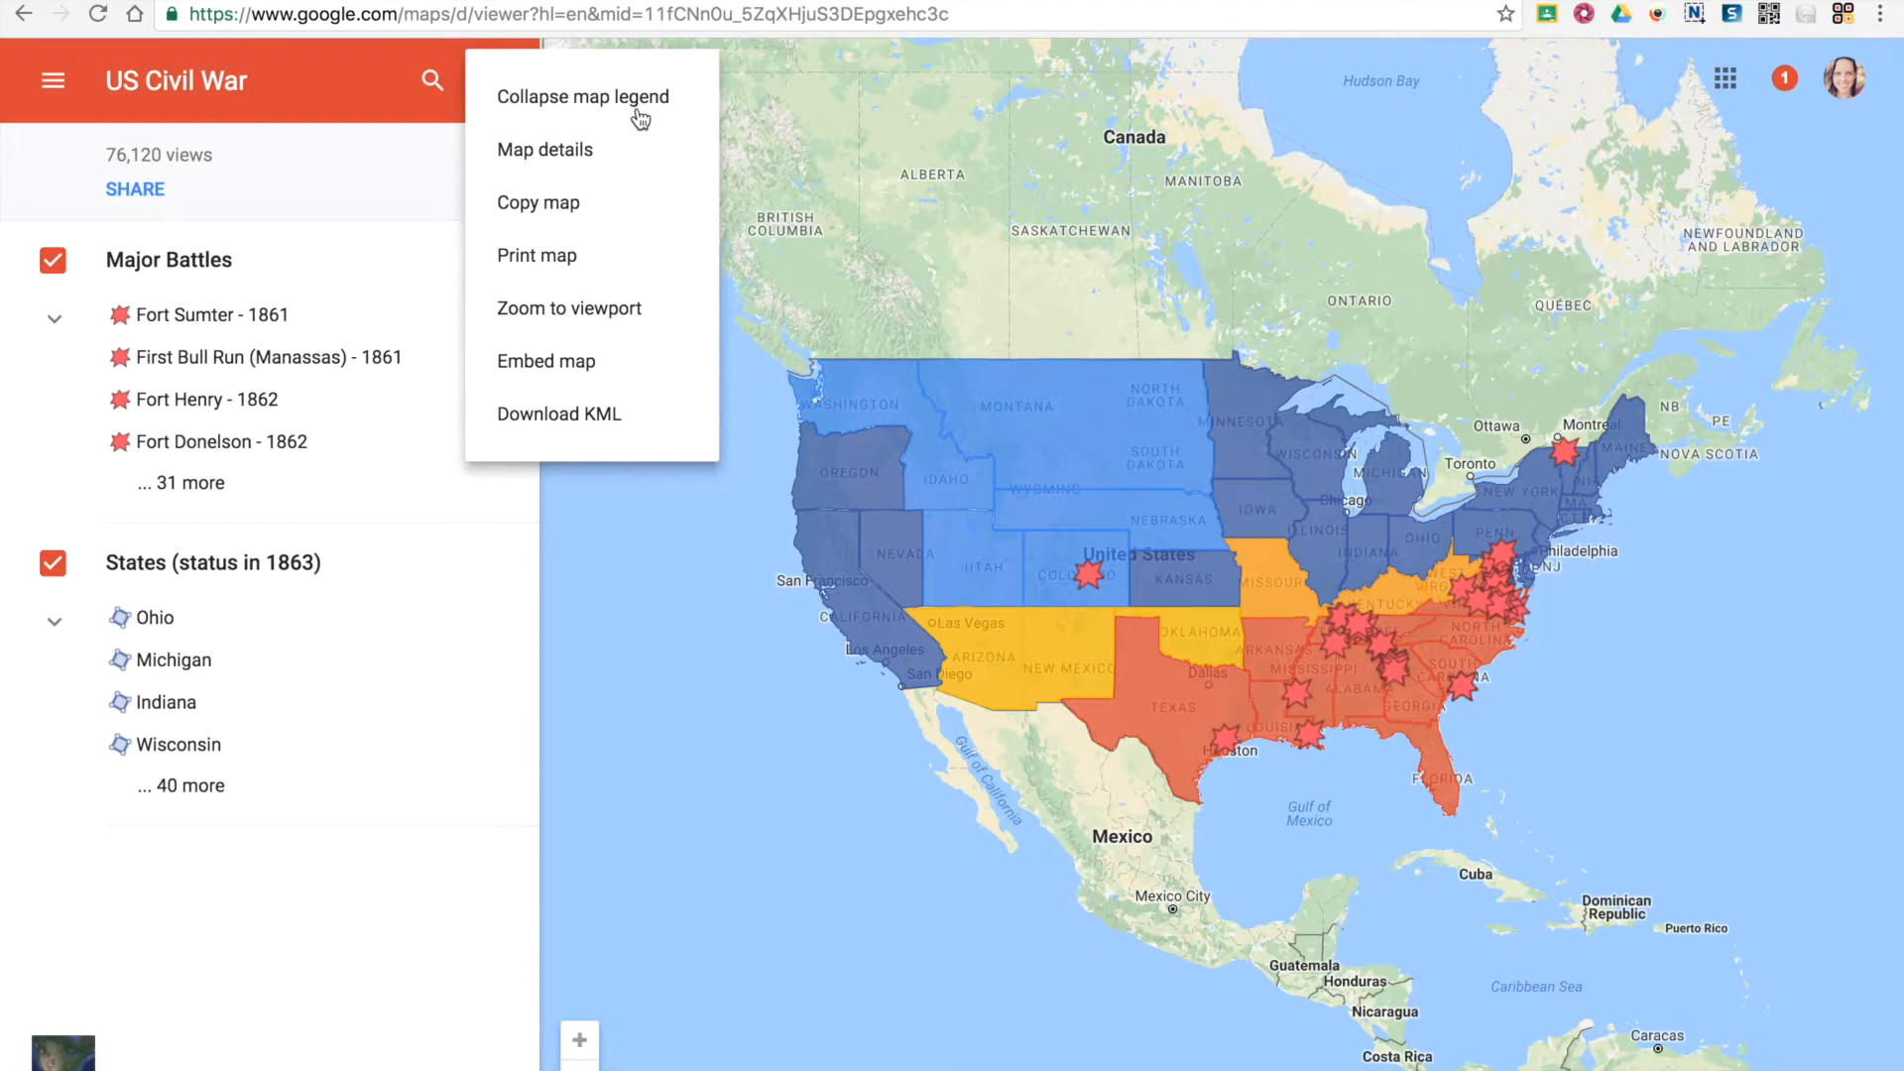
click(541, 206)
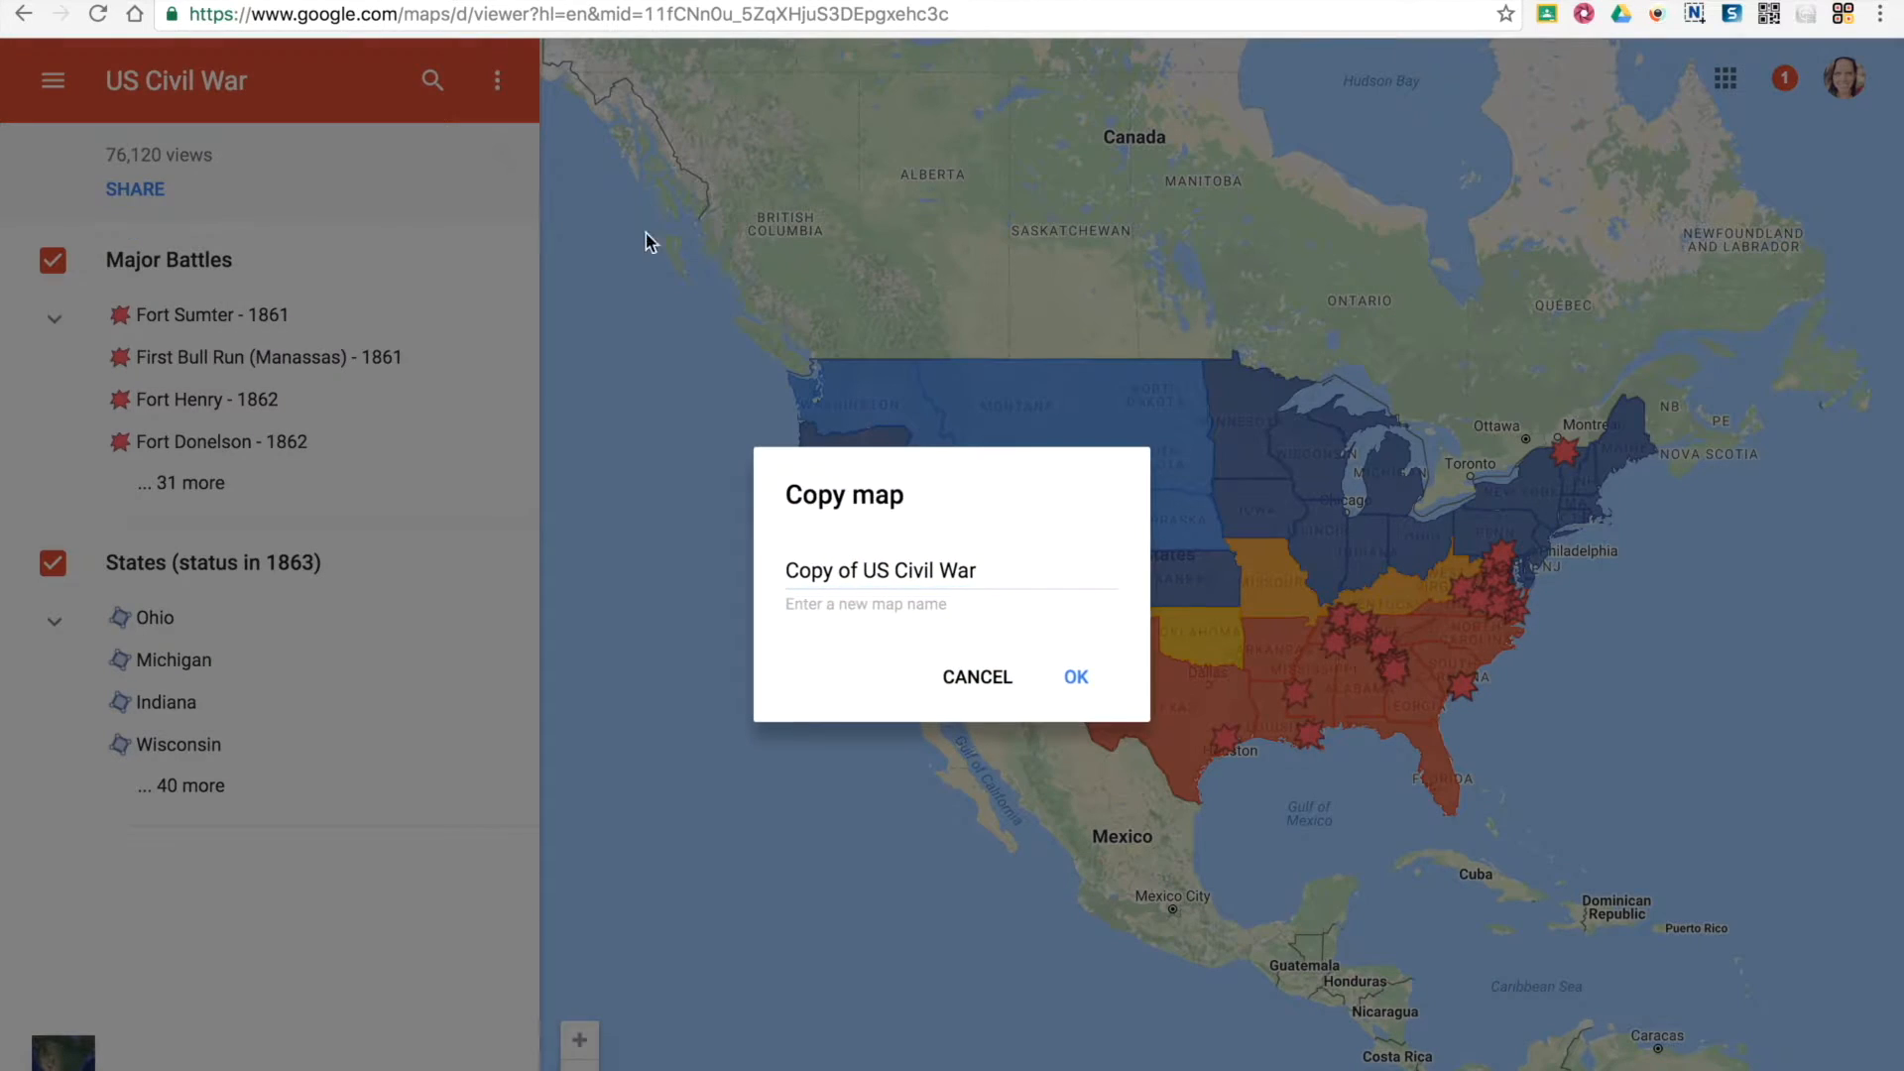
click(862, 575)
key(BackSpace)
key(BackSpace)
key(BackSpace)
key(BackSpace)
key(BackSpace)
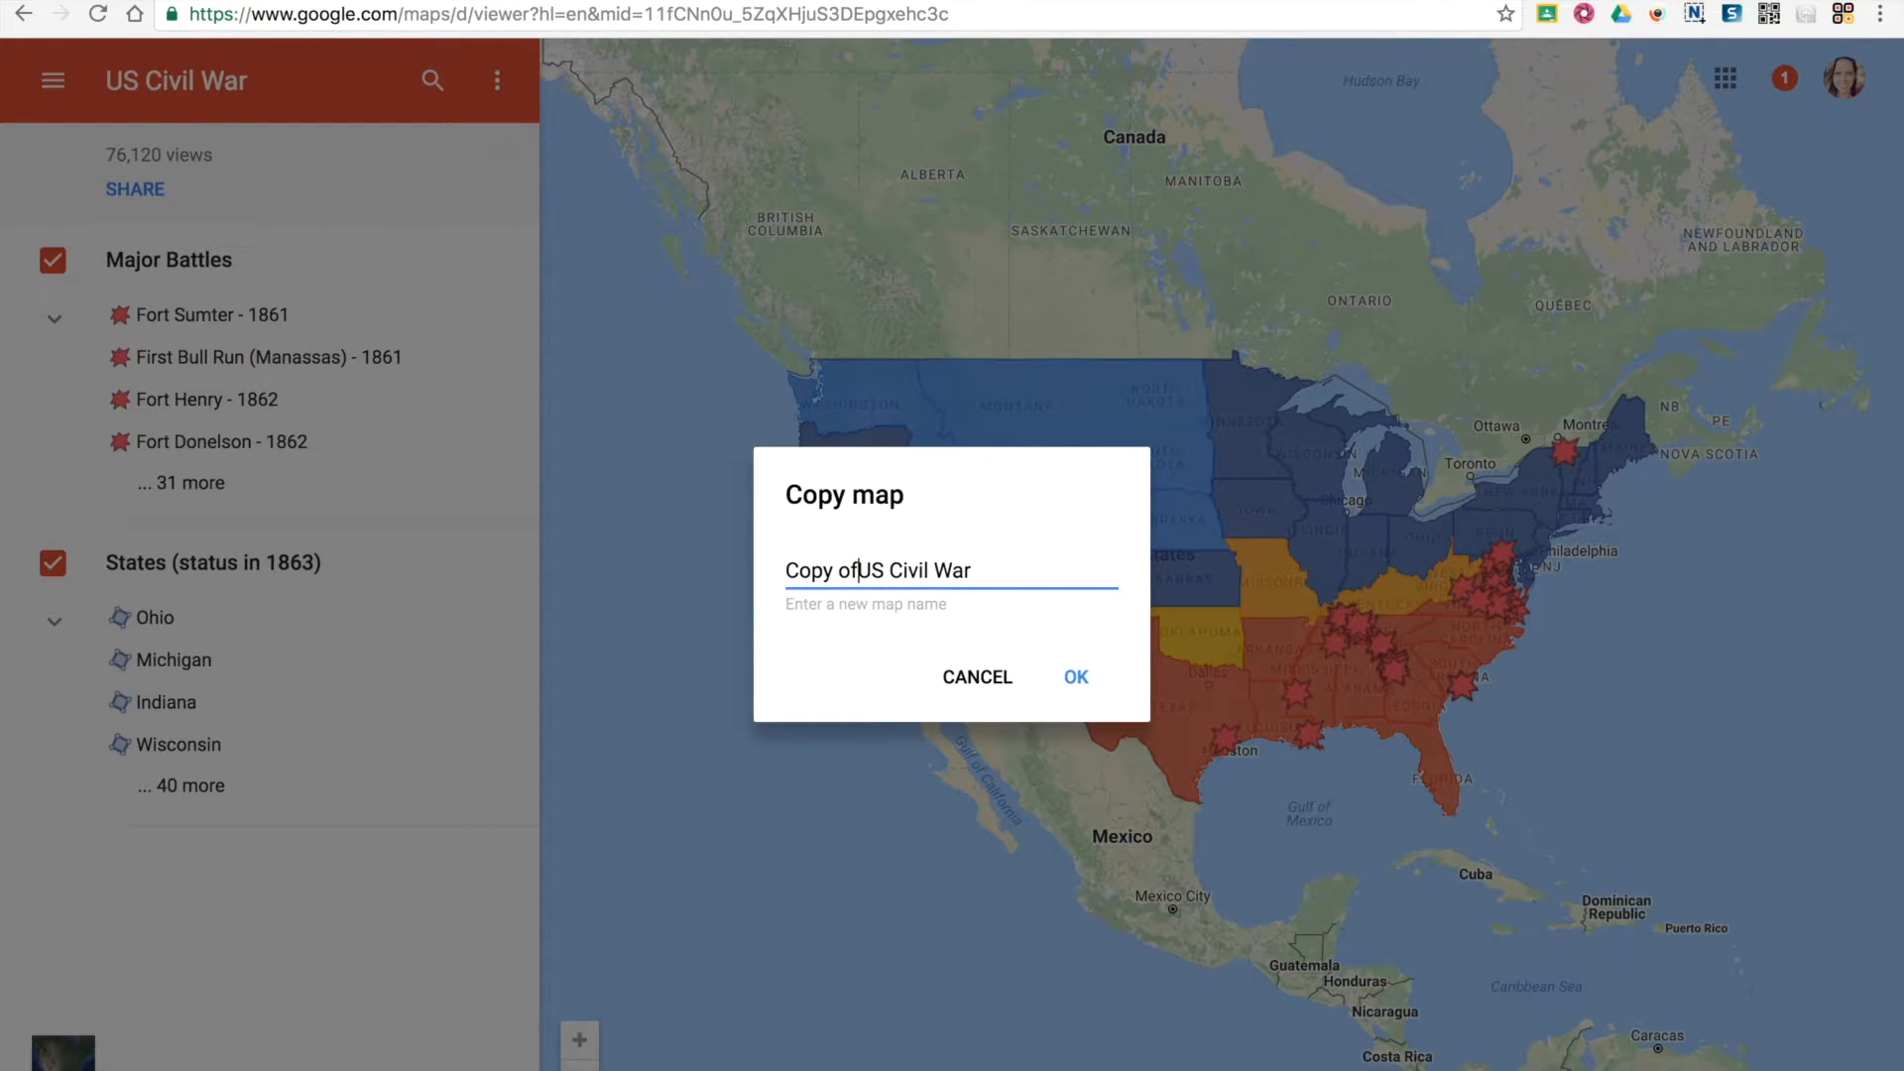
key(BackSpace)
key(BackSpace)
key(BackSpace)
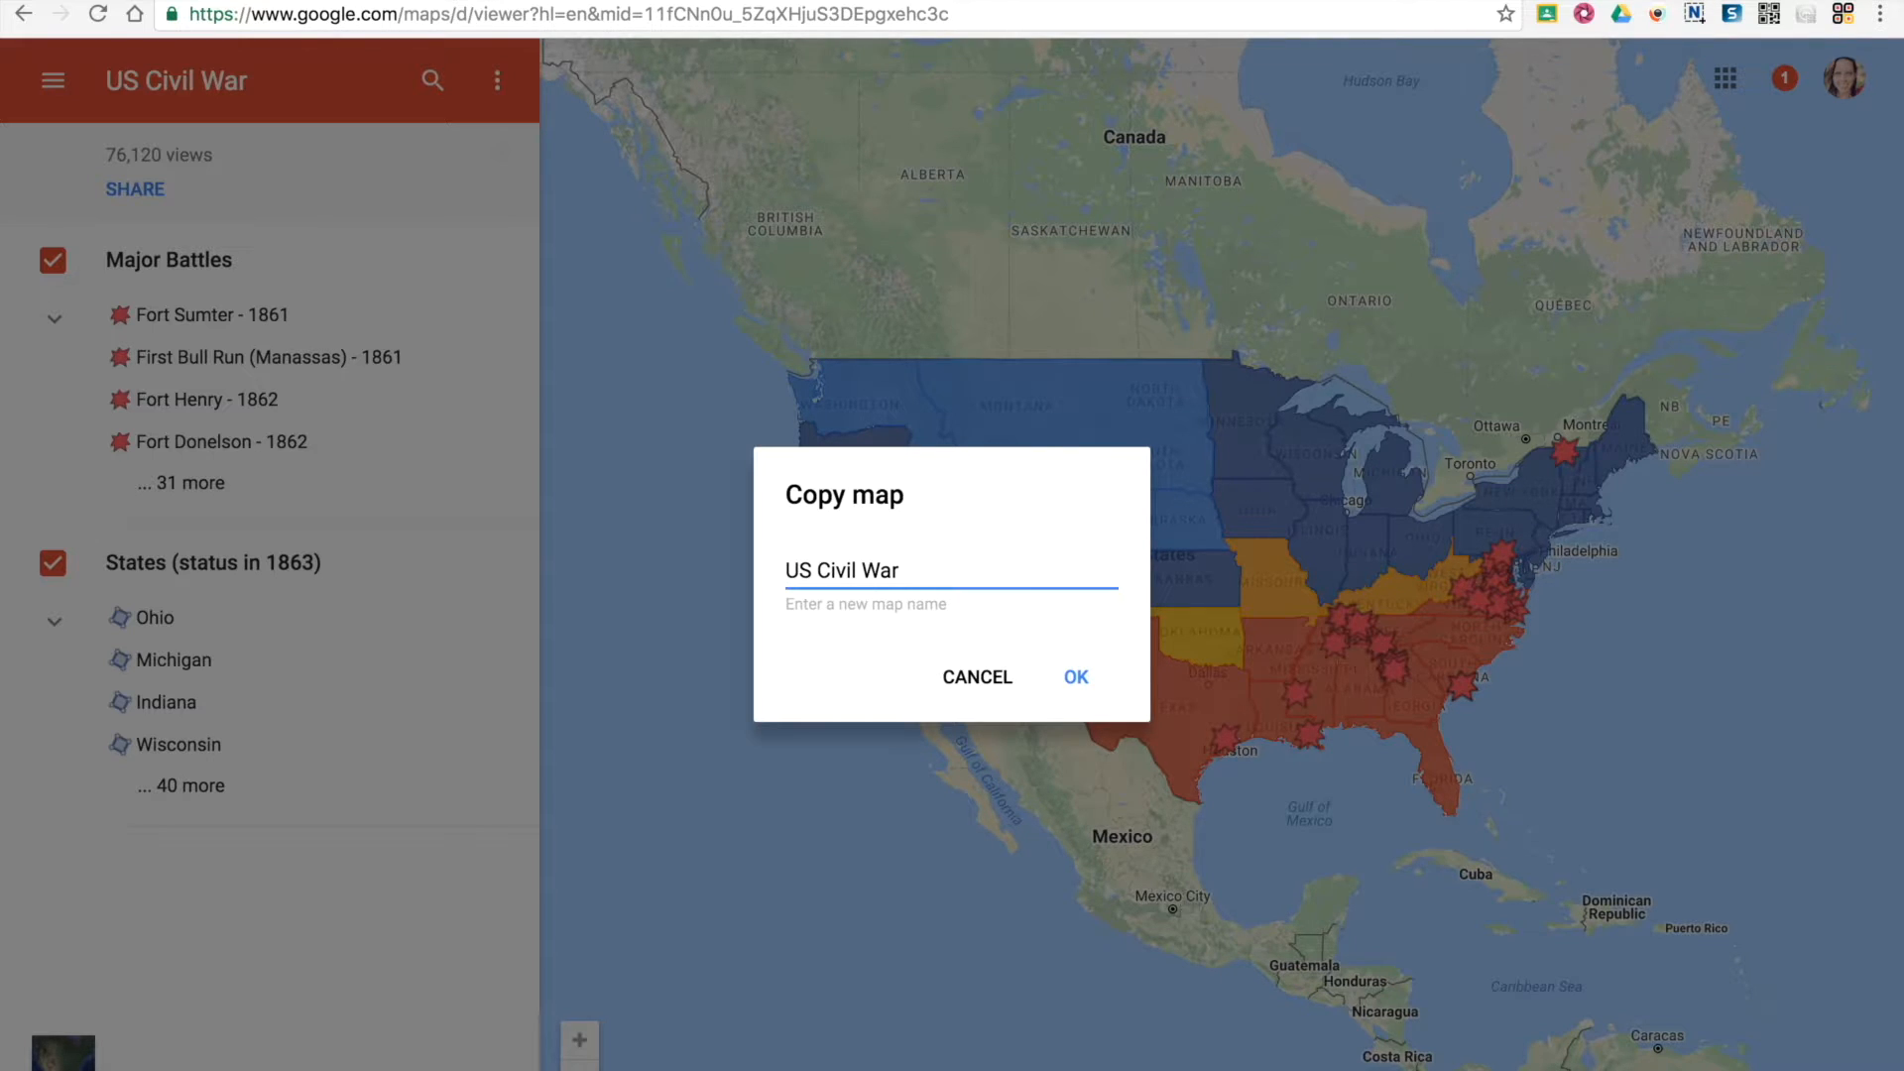
text(The )
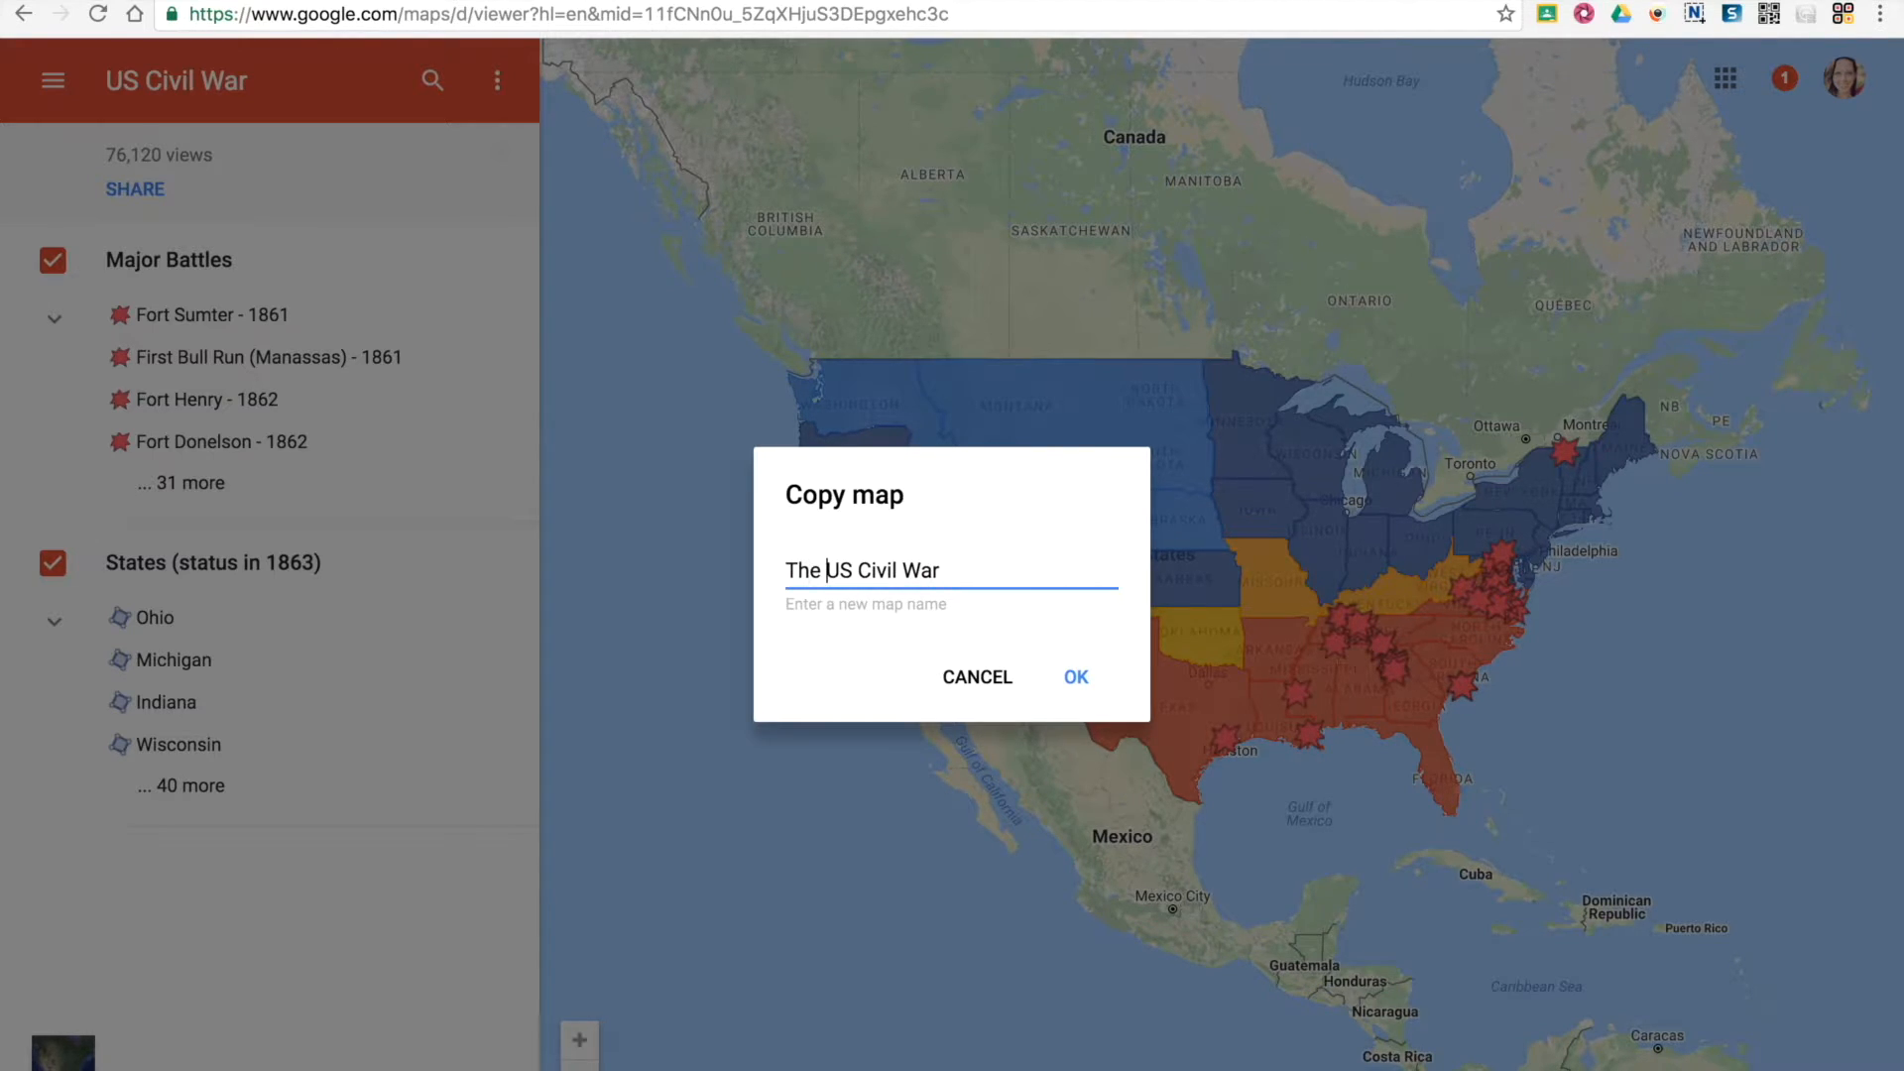
text( Map)
click(1075, 680)
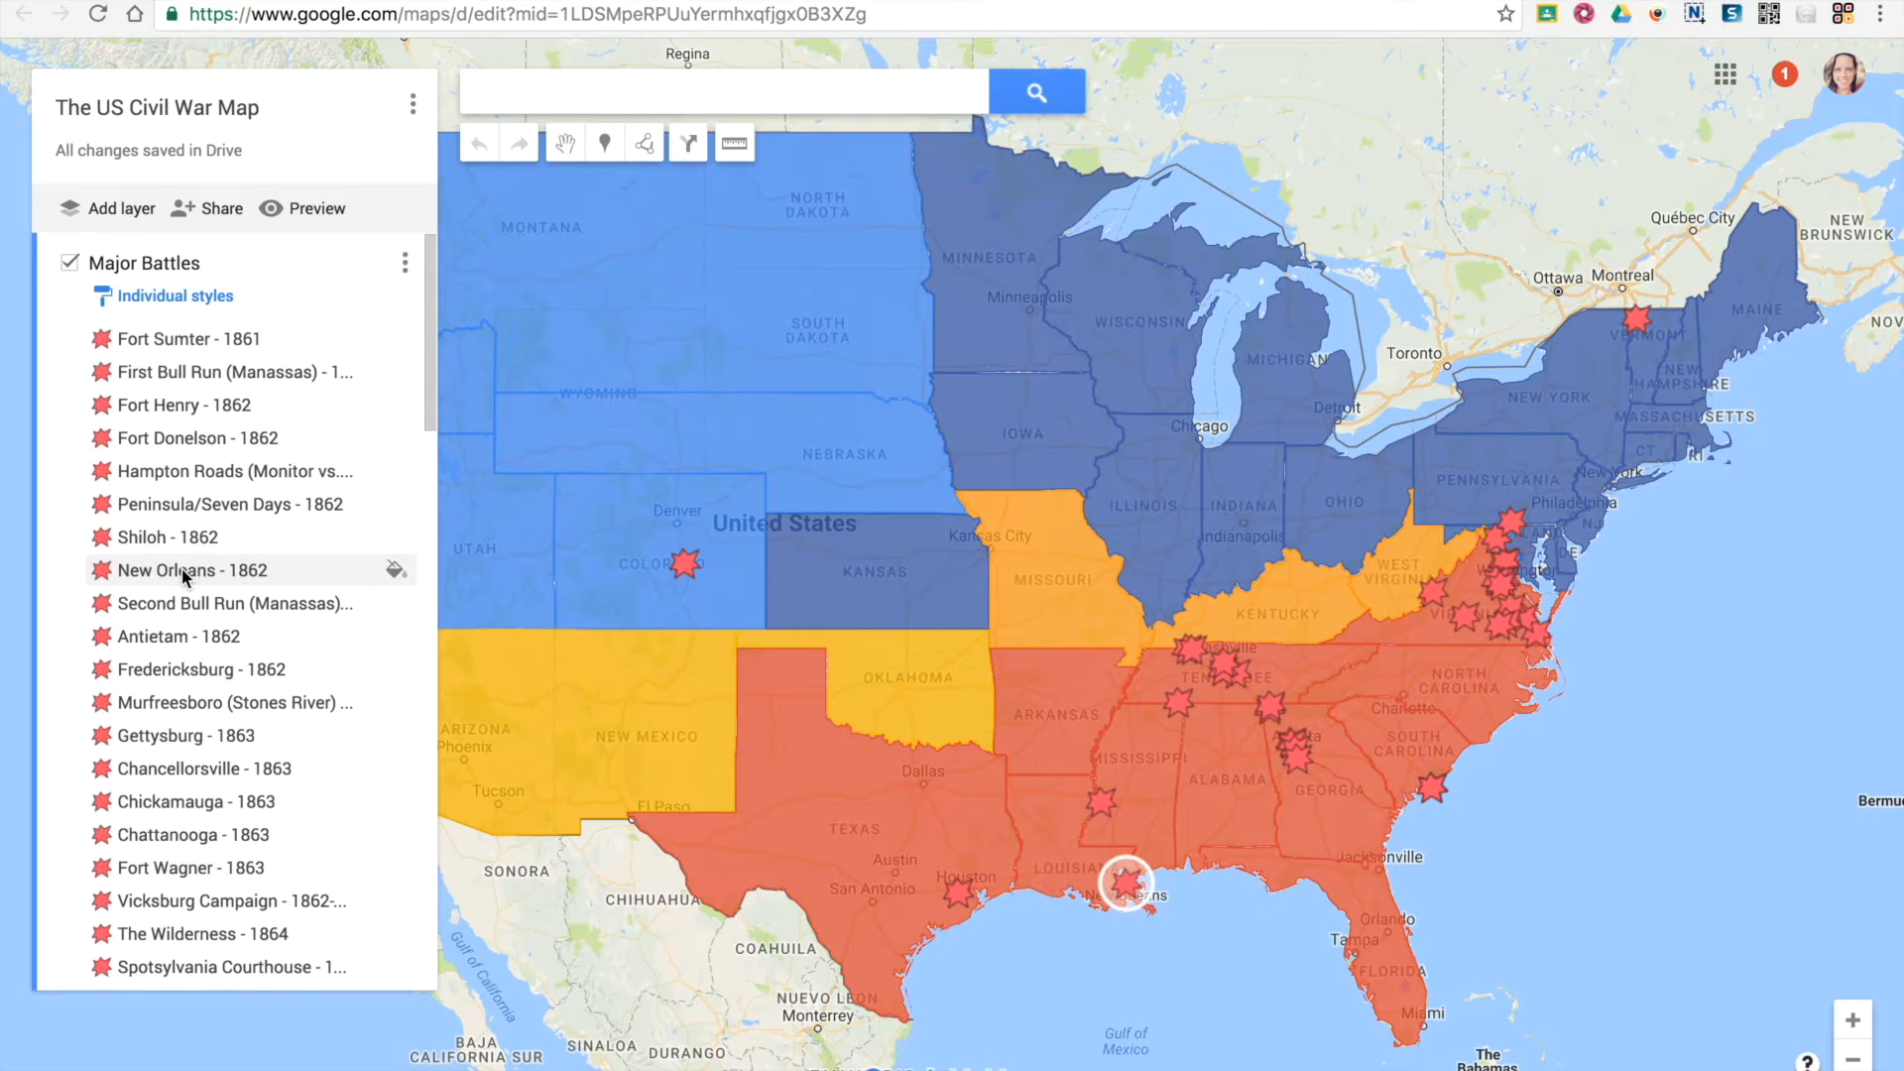
View the Fort Henry - 1862 battle details, and return to the My Maps home to reopen the public map gallery
click(167, 405)
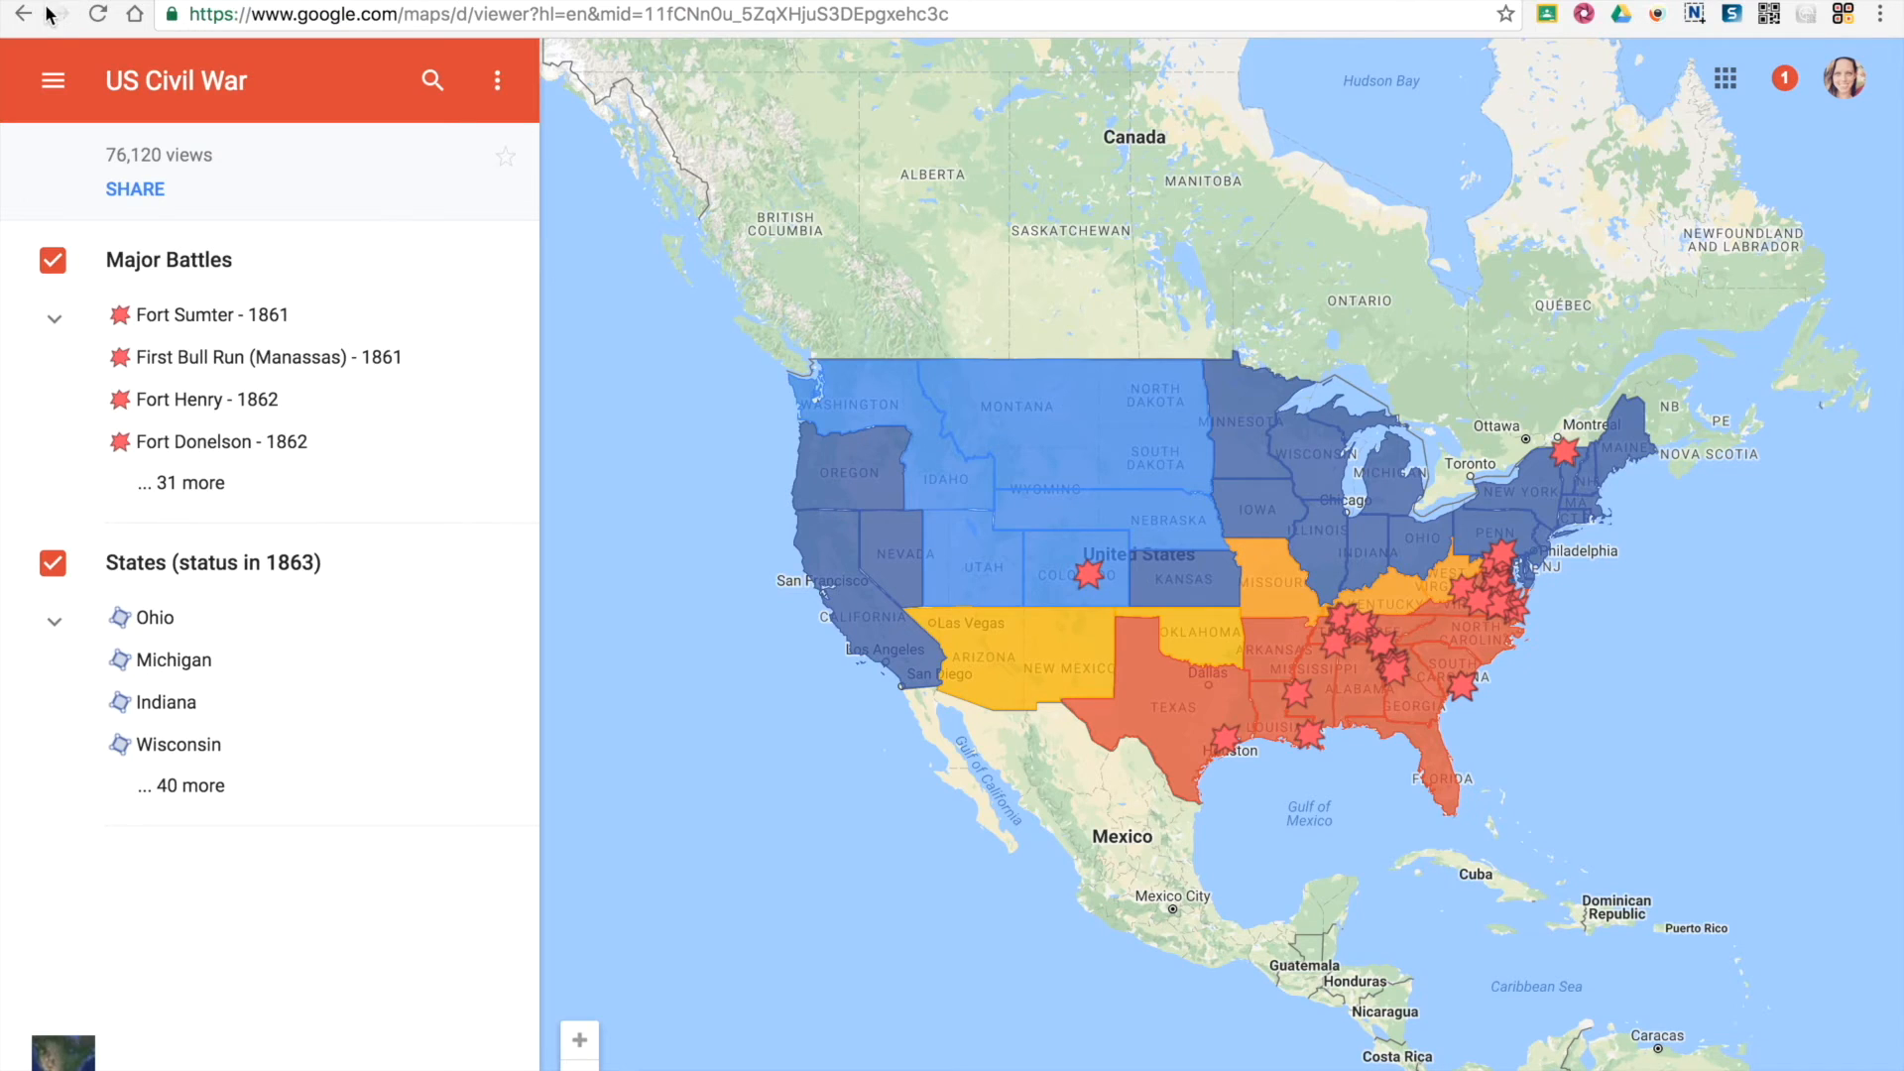
click(27, 13)
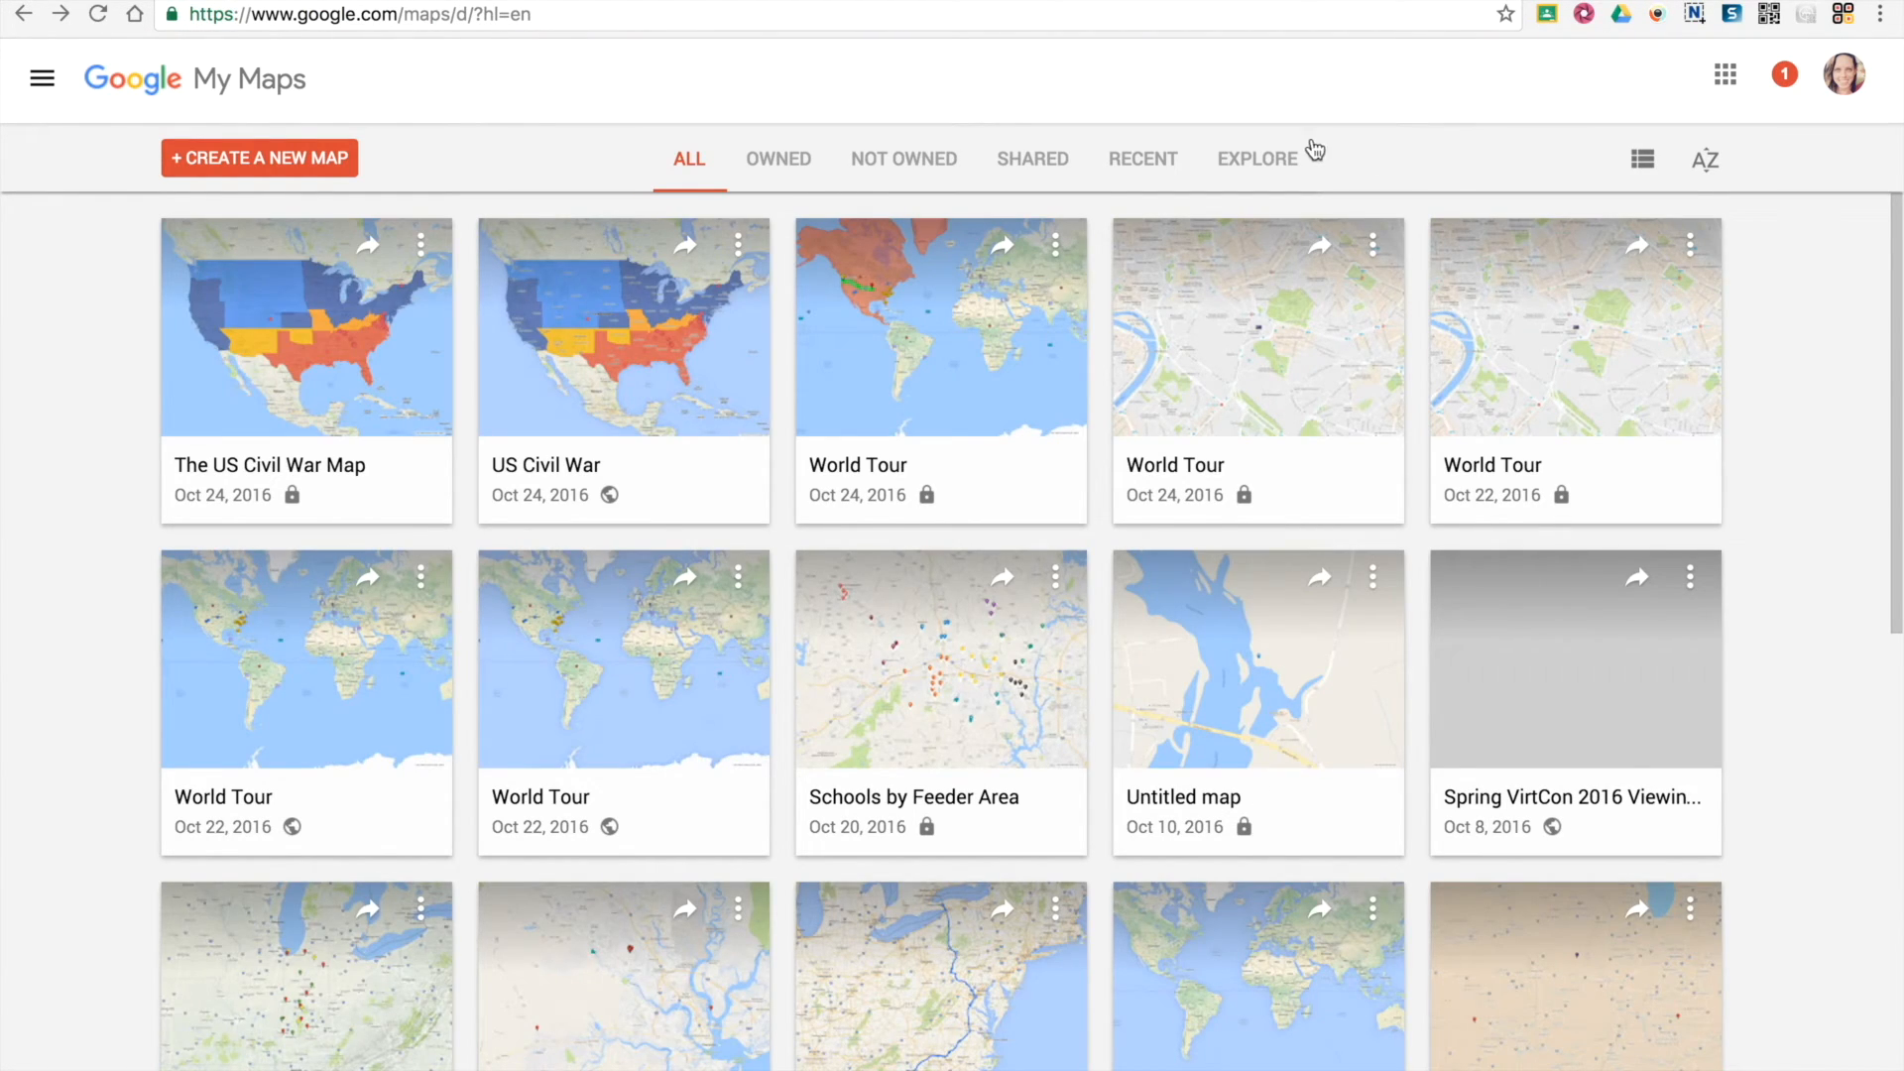
click(1287, 166)
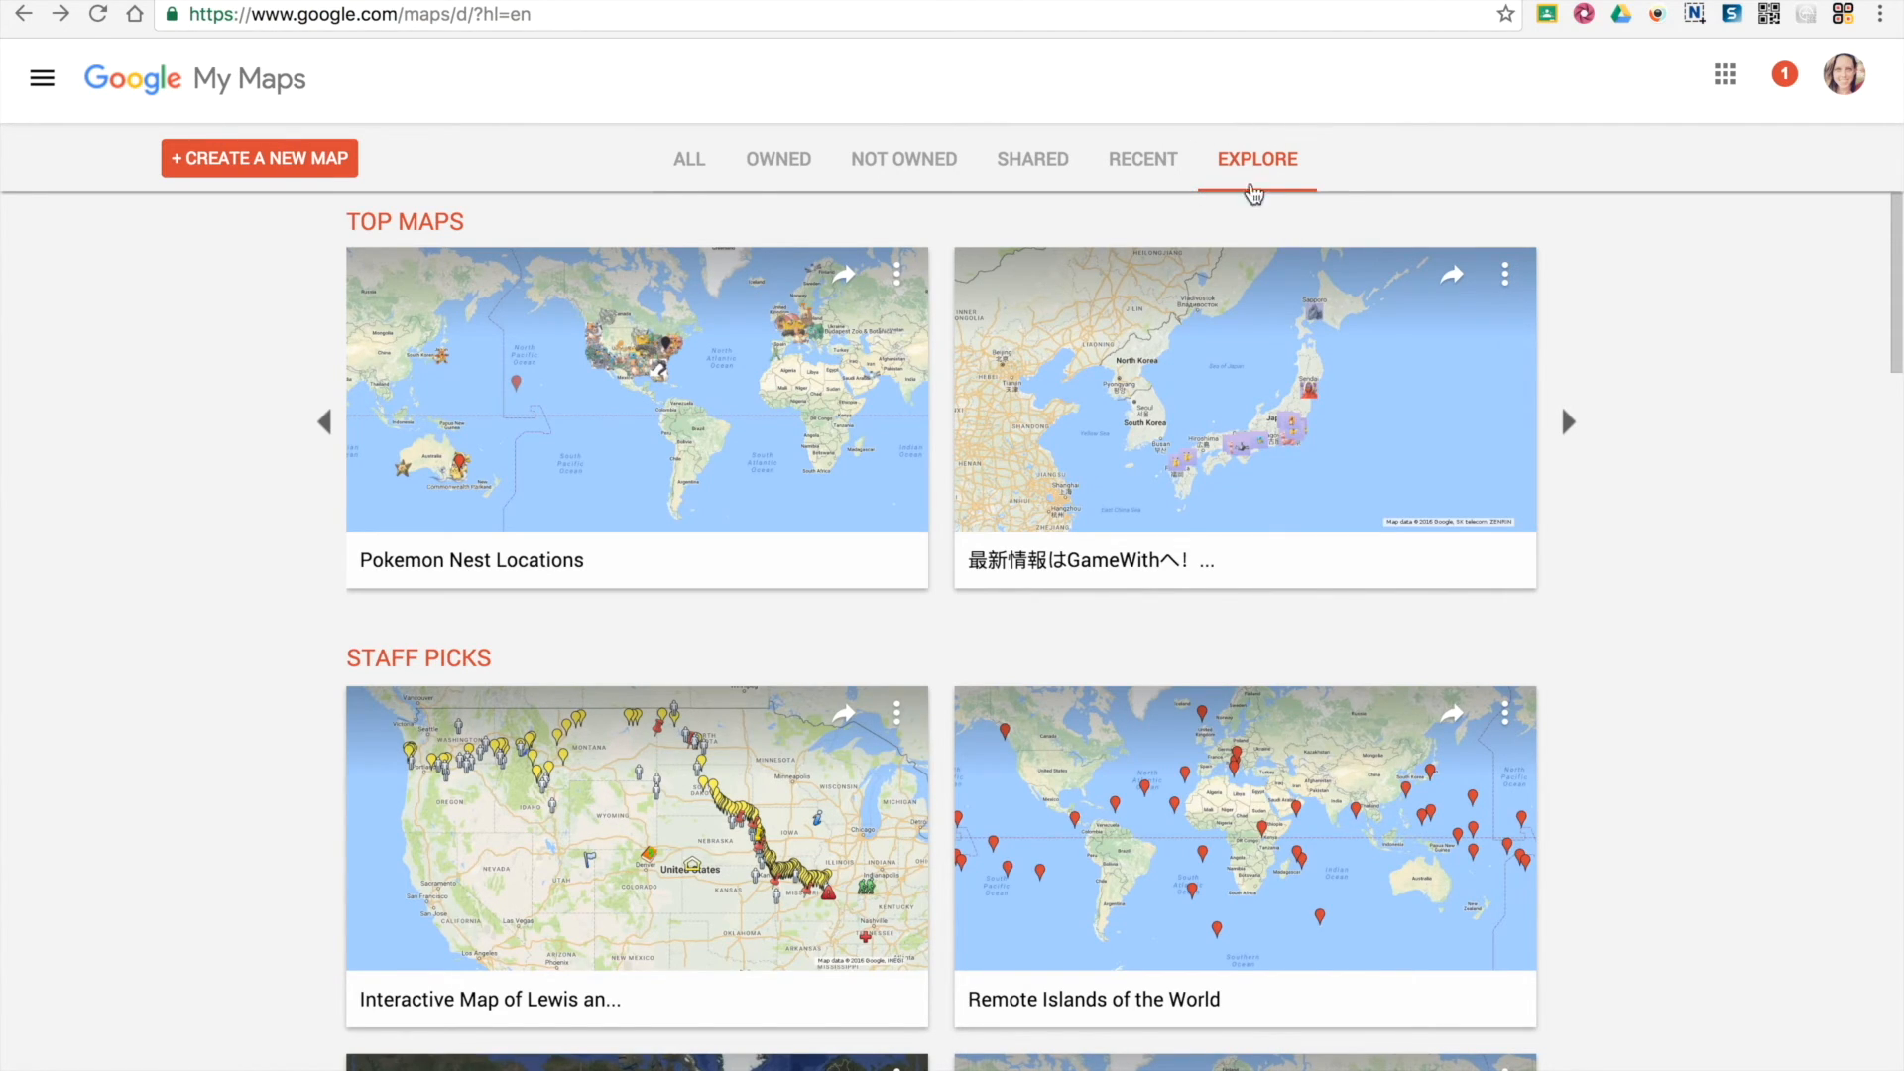
Switch back to the copied US Civil War map and dismiss the Fort Henry battle details
click(588, 15)
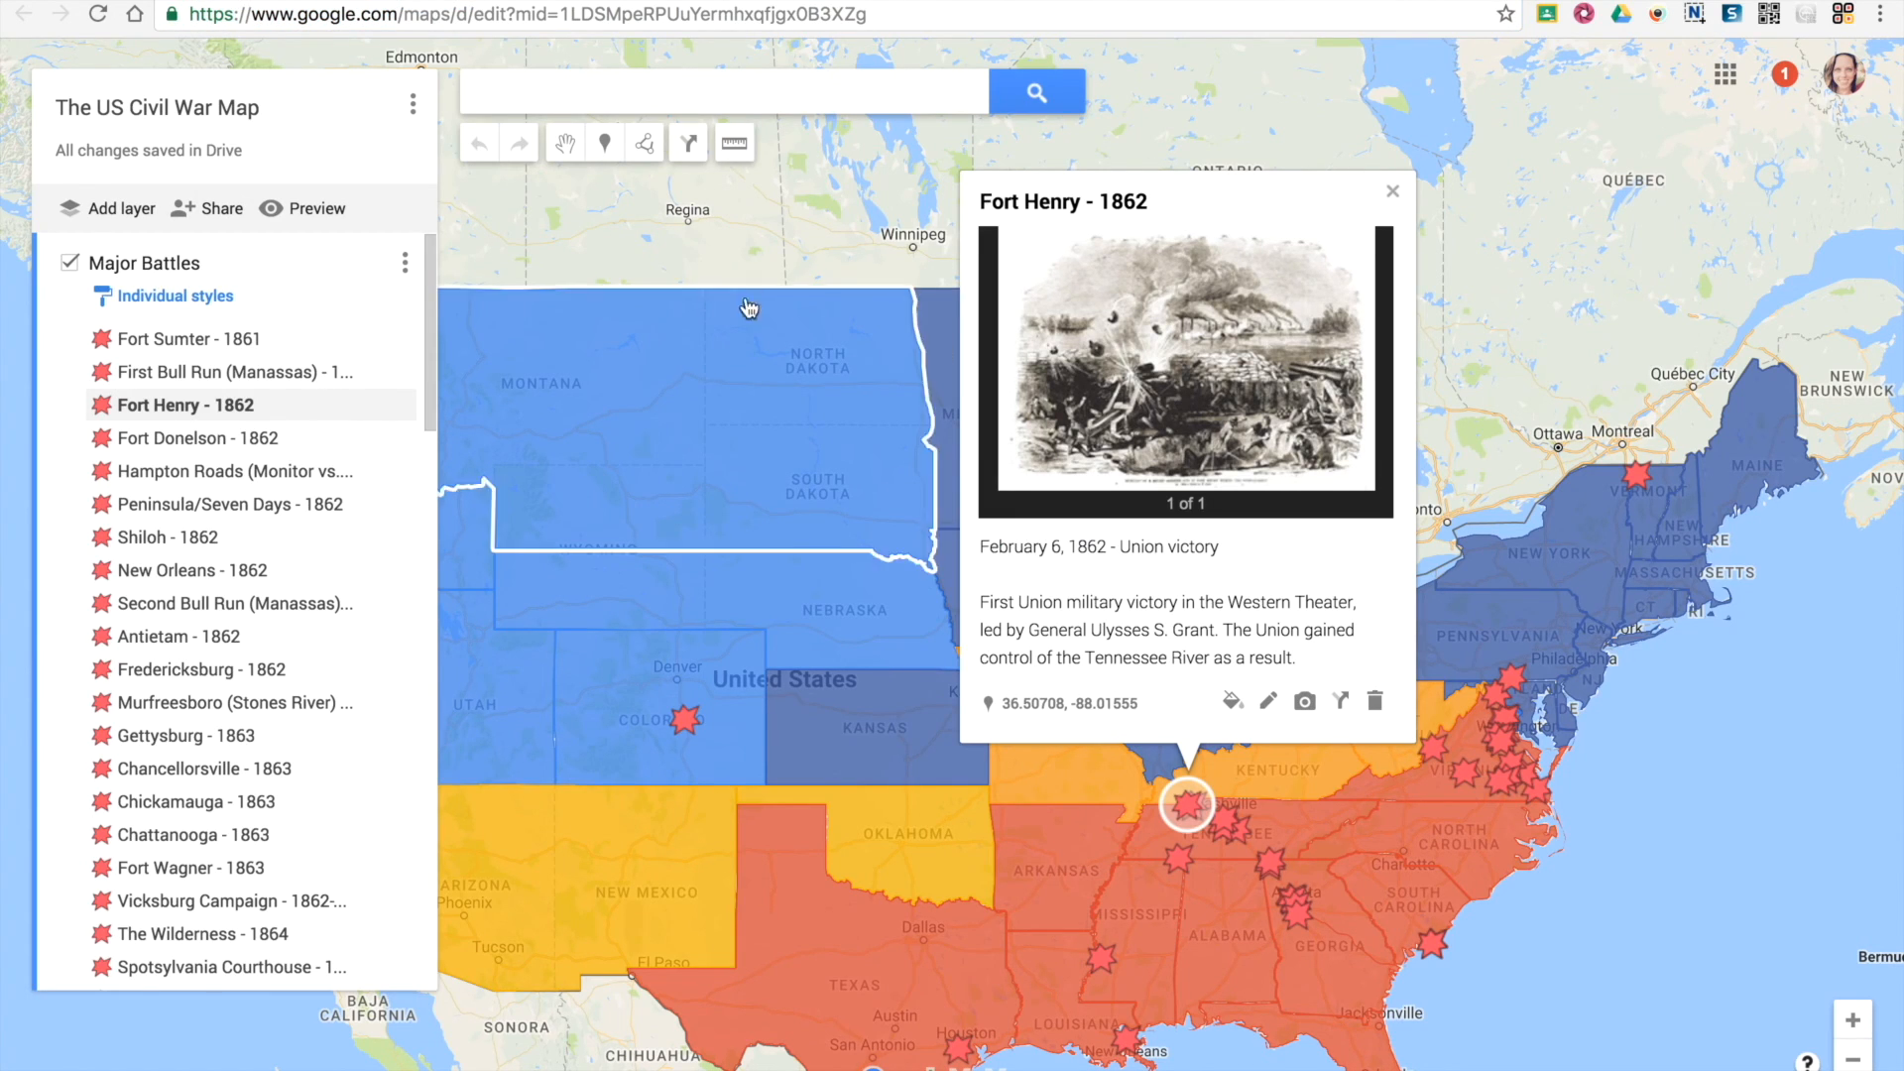
click(747, 226)
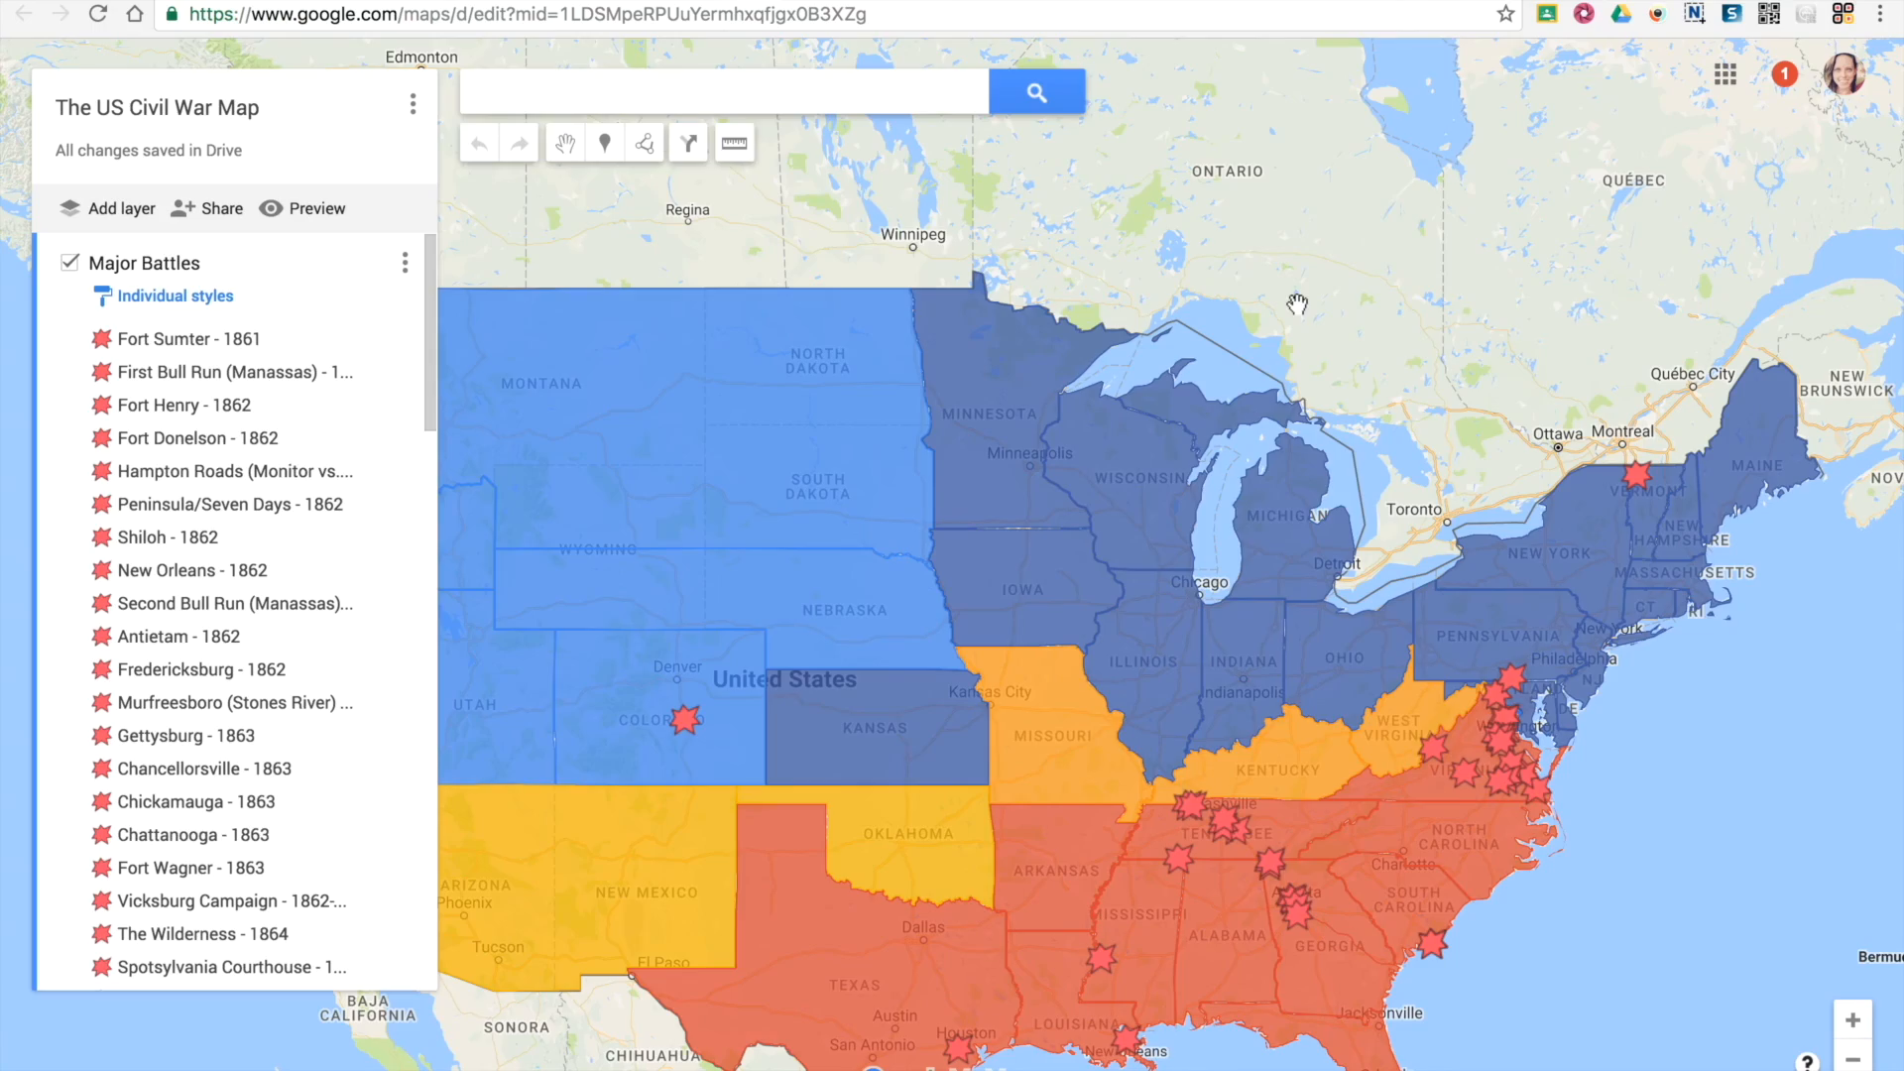